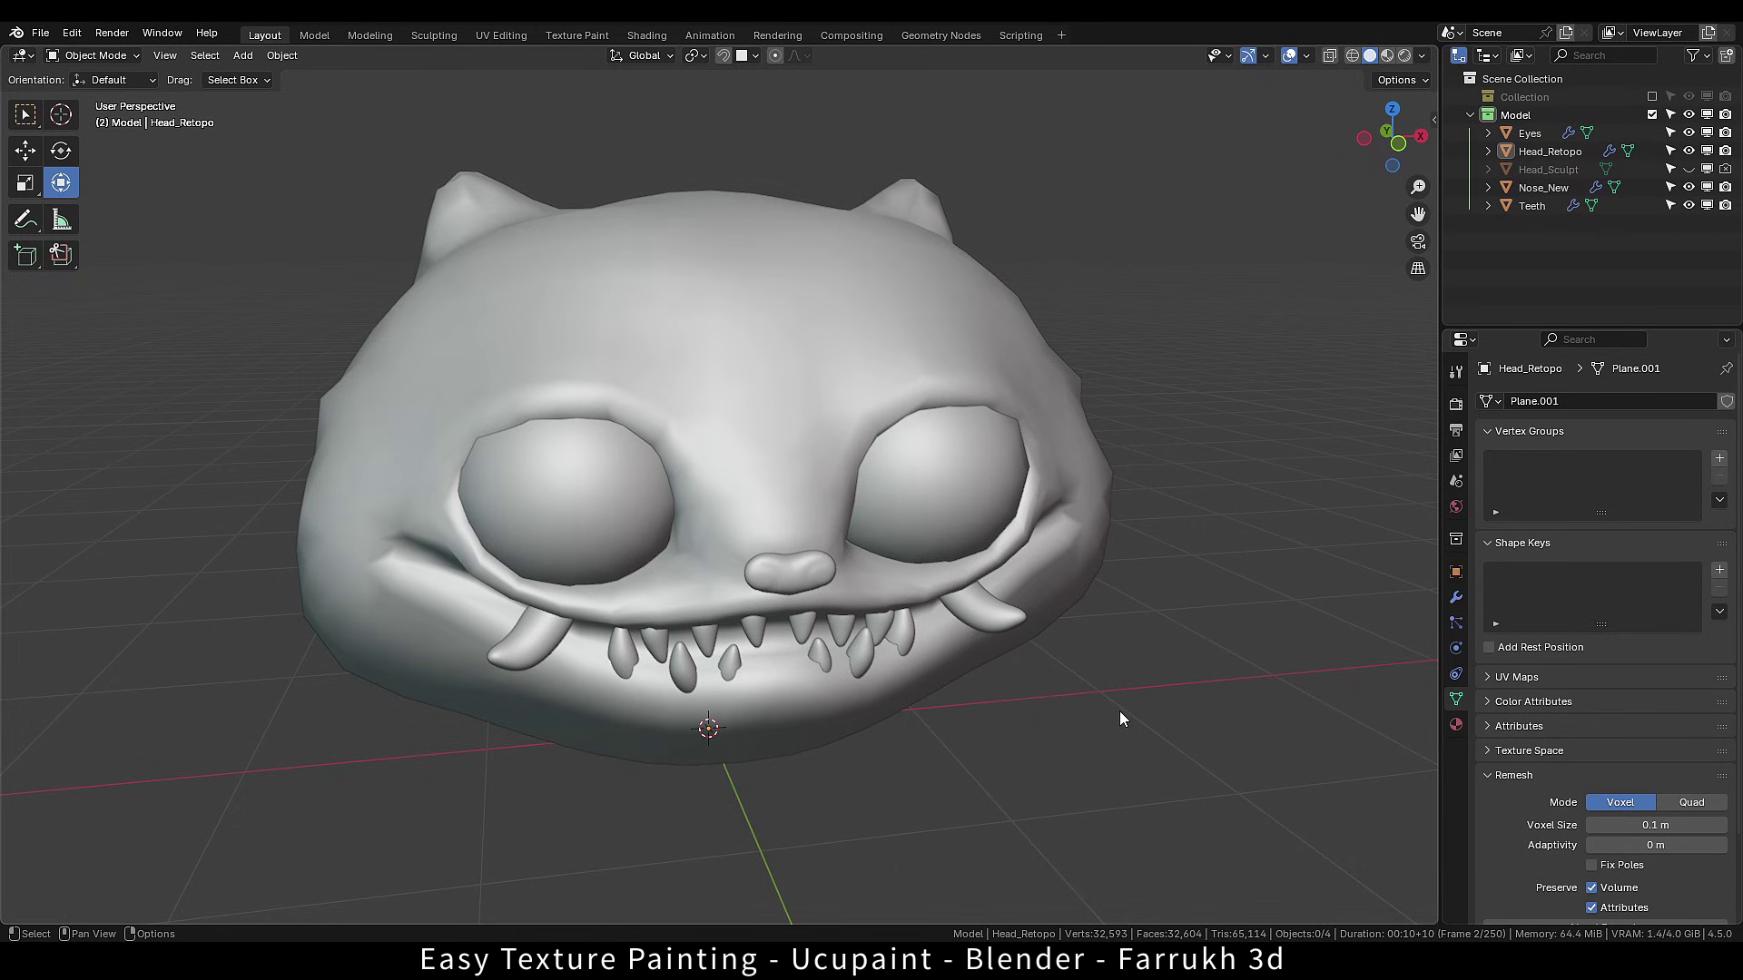
left_click(802, 737)
middle_click_drag(915, 792, 826, 782, "alt")
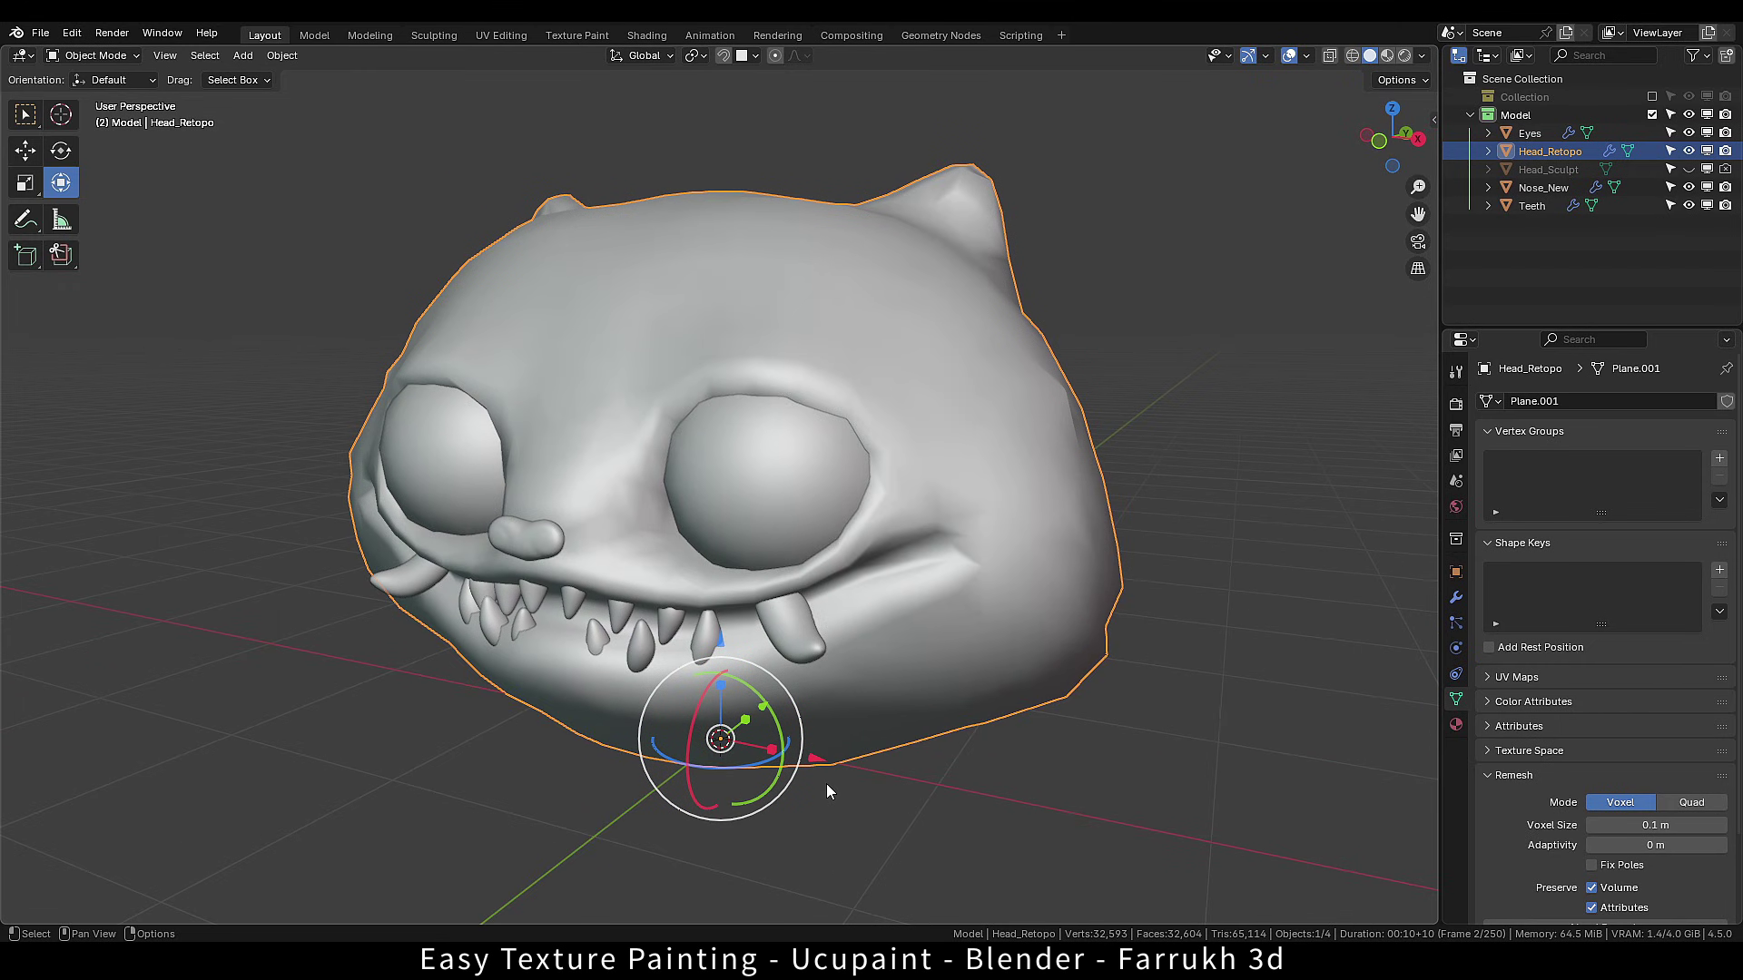
key("F4")
mouse_move(477, 777)
middle_mouse_down("alt")
mouse_move(971, 771)
mouse_move(890, 841)
mouse_move(848, 848)
mouse_move(657, 813)
mouse_move(529, 759)
middle_mouse_up("alt")
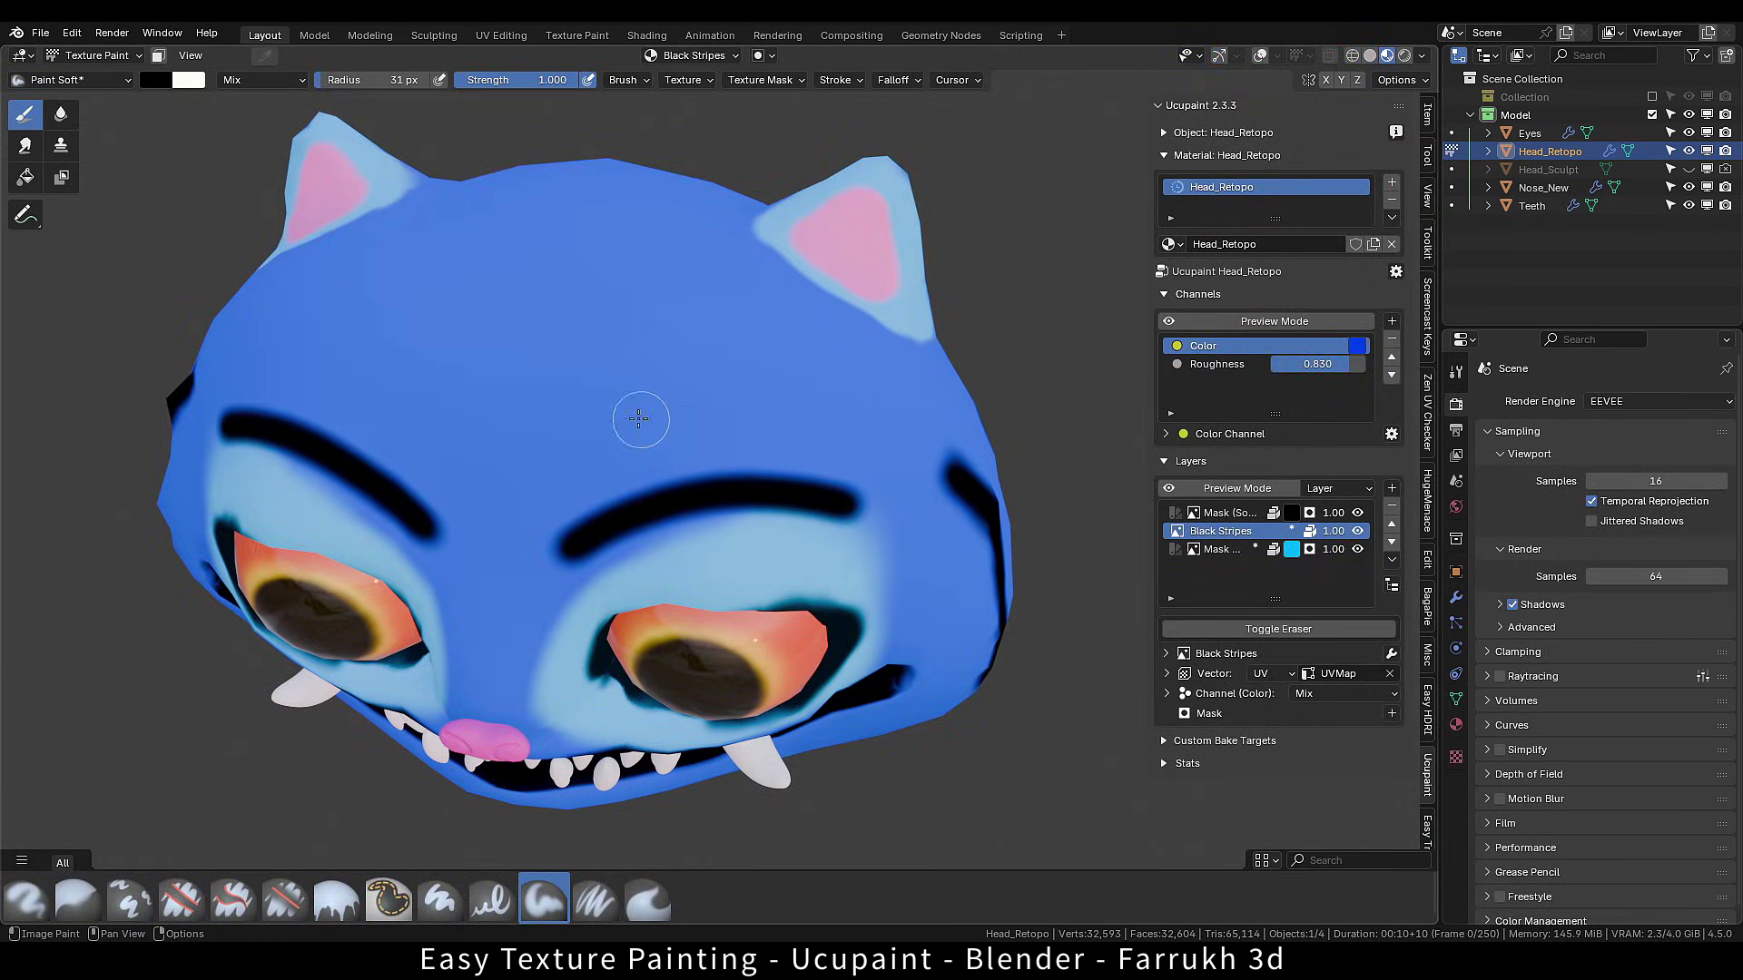
Paint black stripe strokes across the forehead above the eyebrows on the Black Stripes layer.
mouse_move(618, 415)
left_mouse_down()
mouse_move(771, 378)
mouse_move(899, 400)
left_mouse_up()
mouse_move(613, 281)
left_mouse_down()
mouse_move(704, 276)
mouse_move(858, 327)
left_mouse_up()
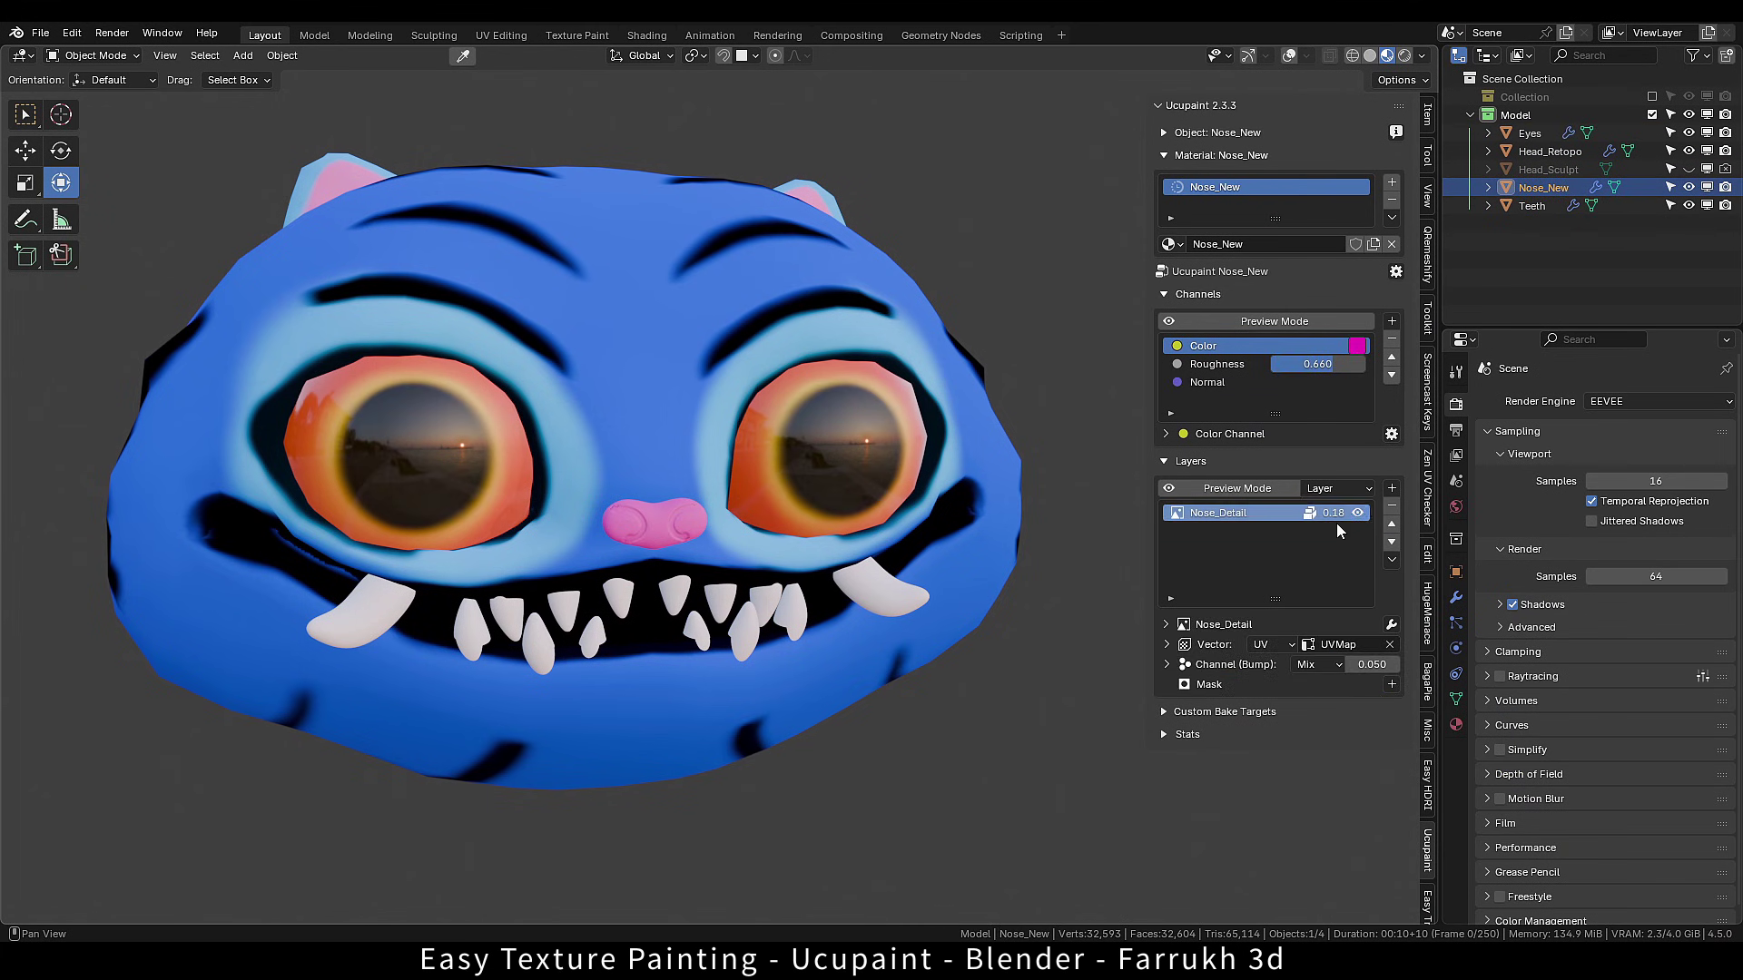
Look up Ucupaint among the extensions in Preferences, examine its details and close the preferences.
left_click(72, 33)
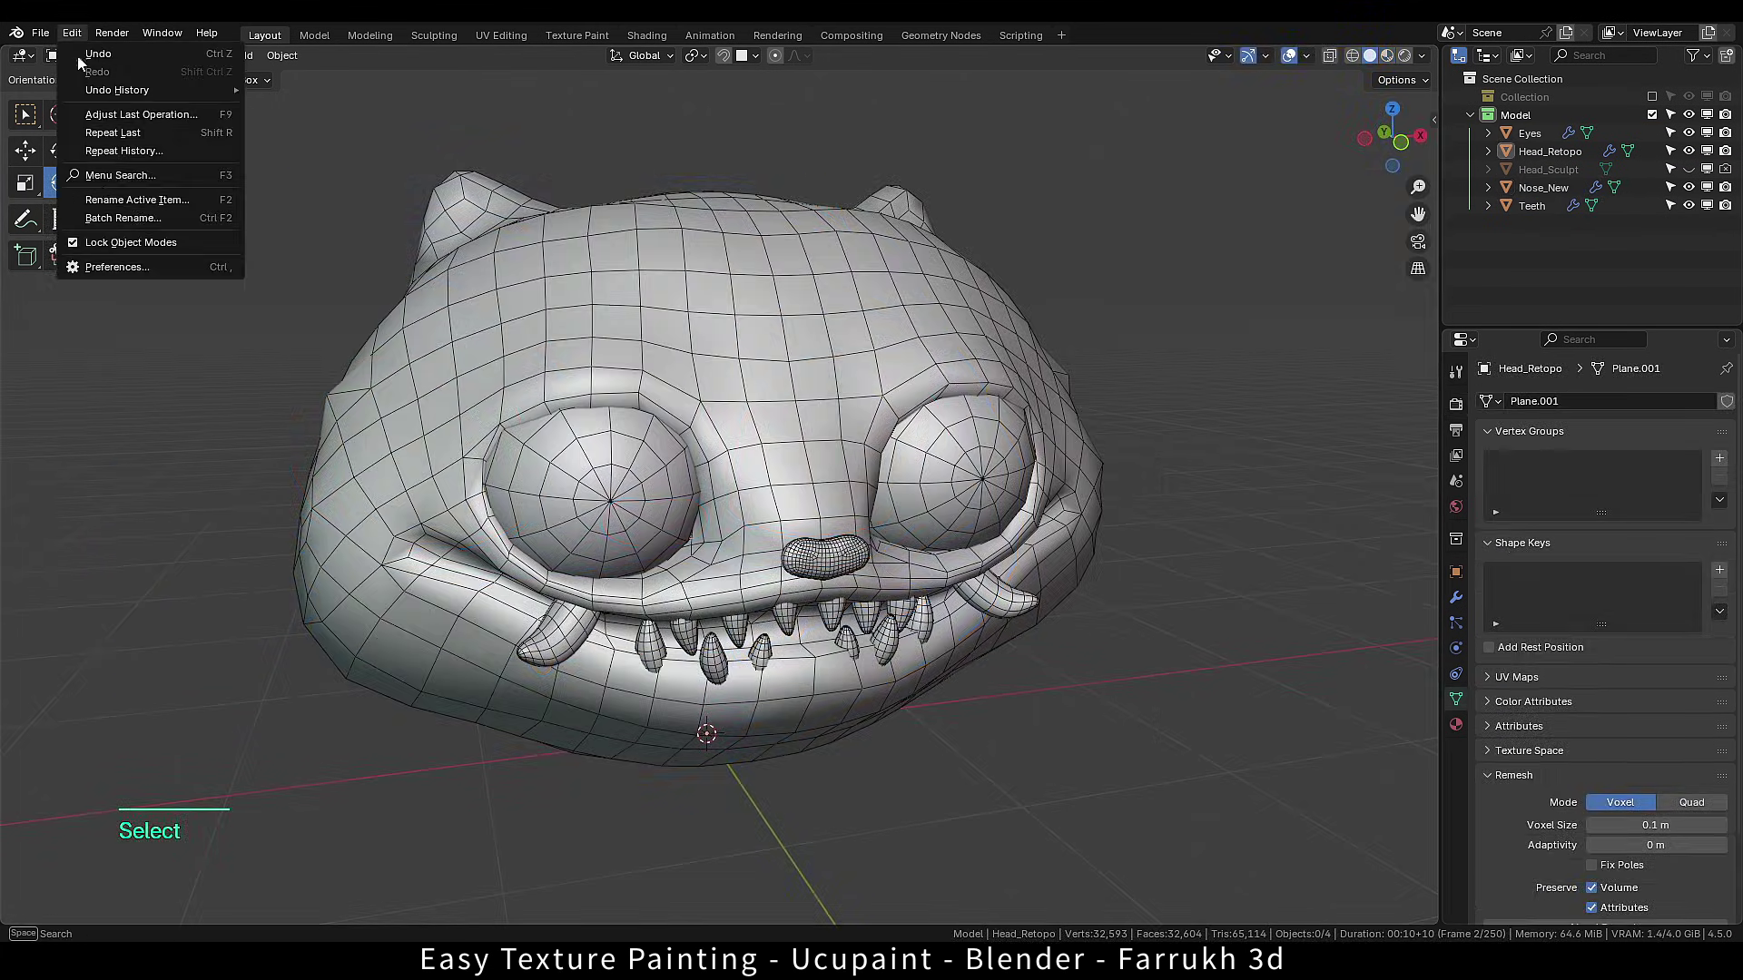
left_click(111, 266)
mouse_move(203, 25)
left_mouse_down()
mouse_move(708, 229)
mouse_move(712, 263)
left_mouse_up()
left_click(755, 281)
type("Ucupaint")
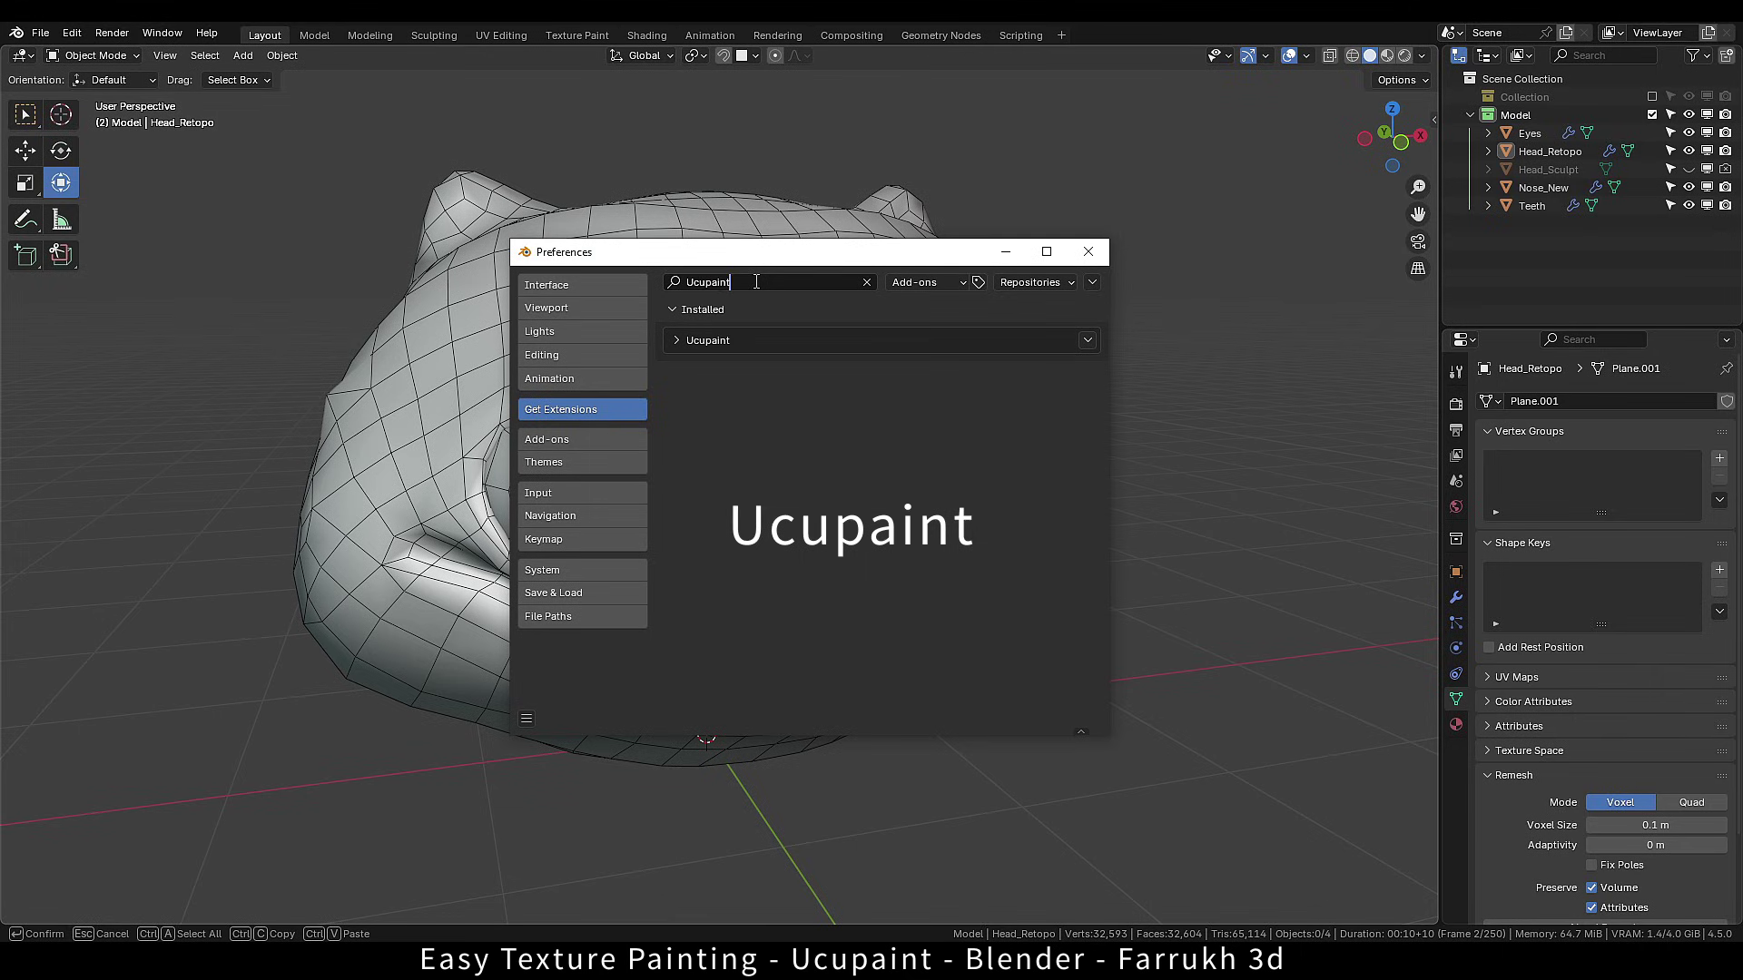
left_click(669, 340)
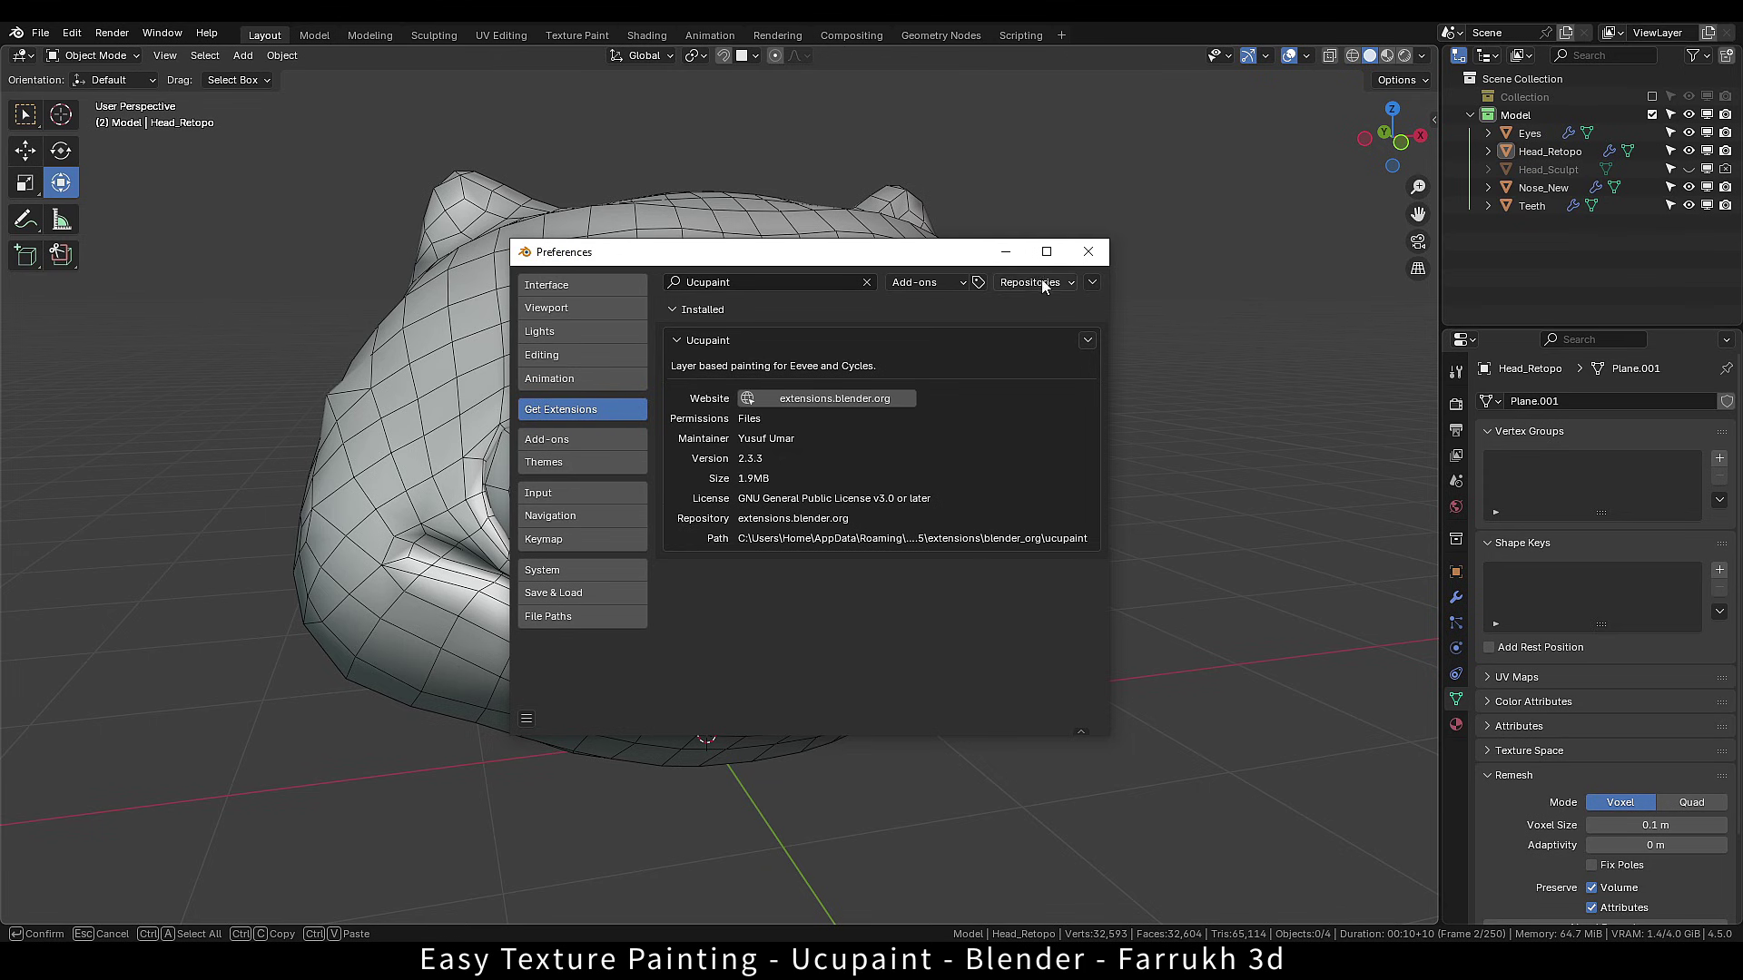
left_click(1087, 252)
Select the Head_Retopo mesh and show the Ucupaint sidebar with its Material section expanded.
left_click(966, 690)
left_click_drag(1021, 779, 999, 775, "alt")
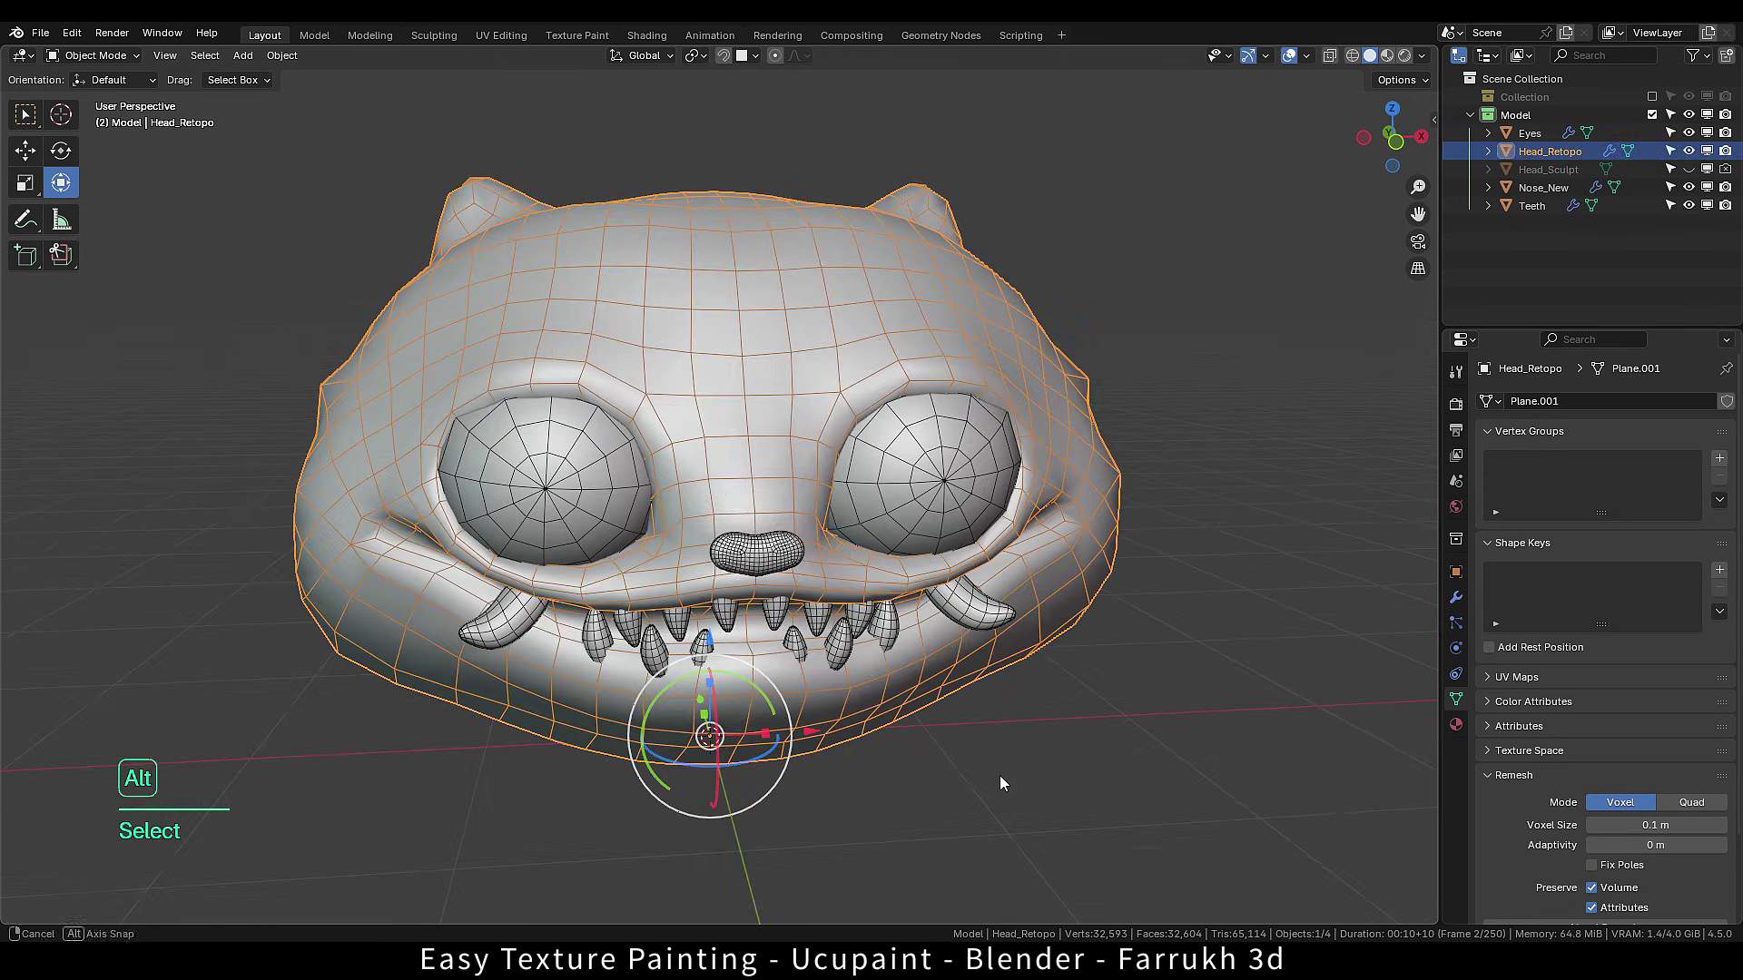
key("n")
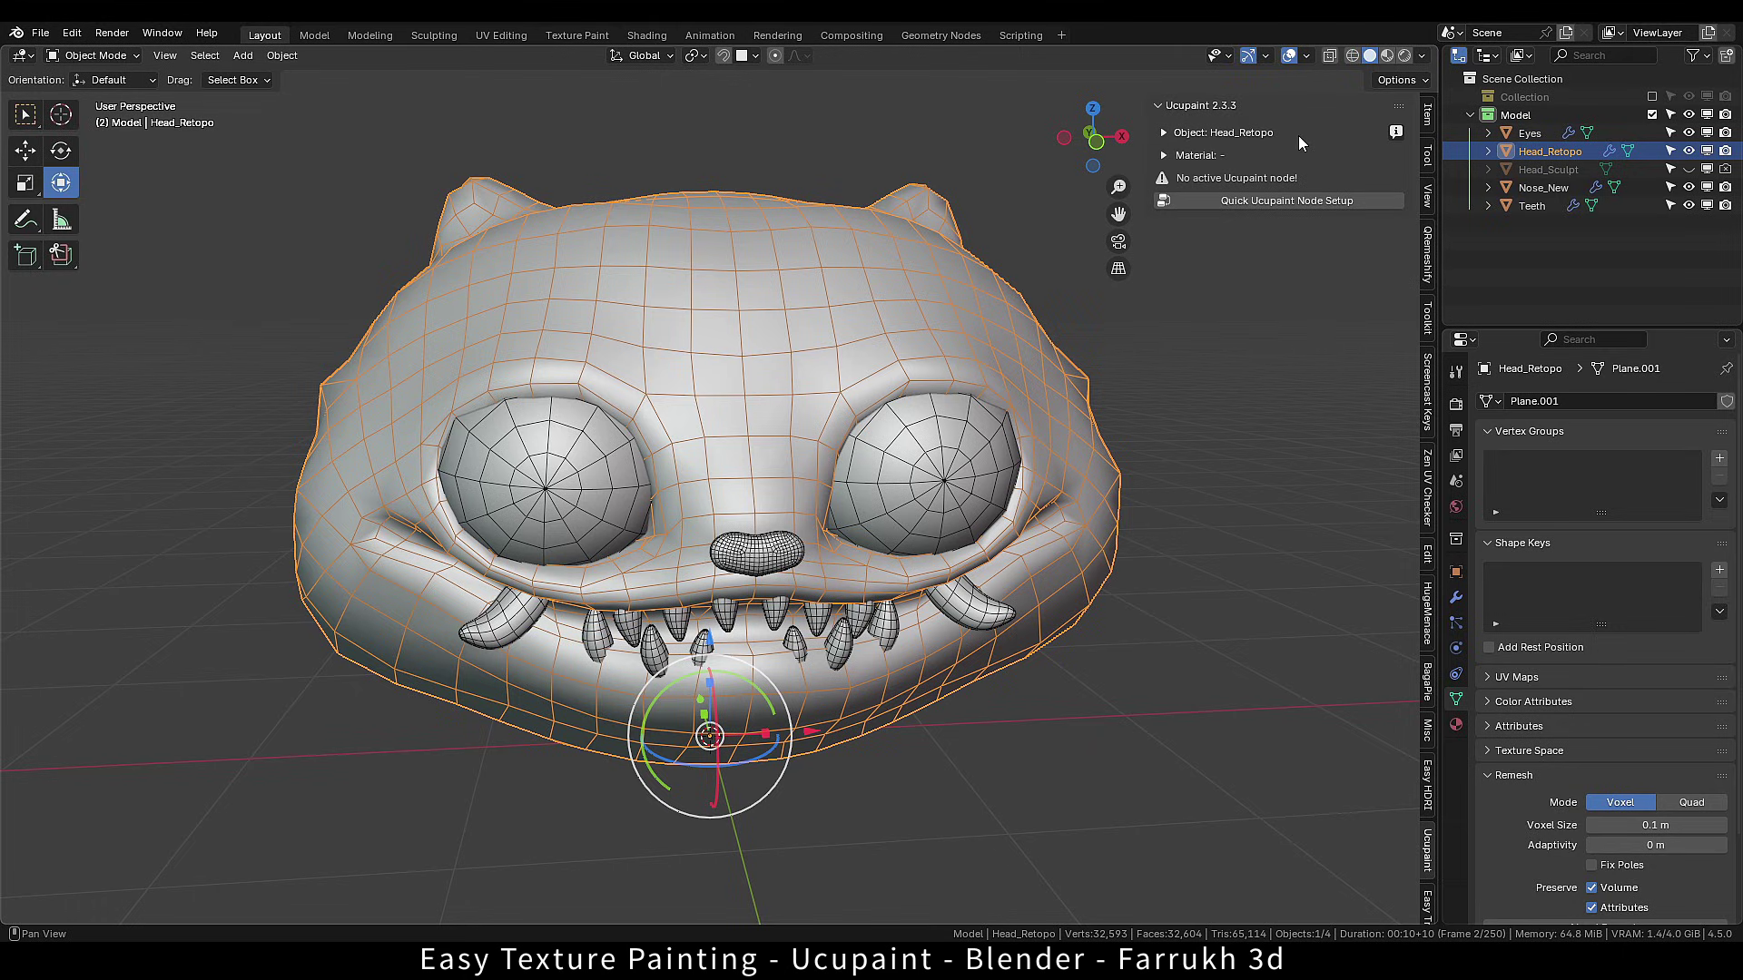
left_click(1165, 156)
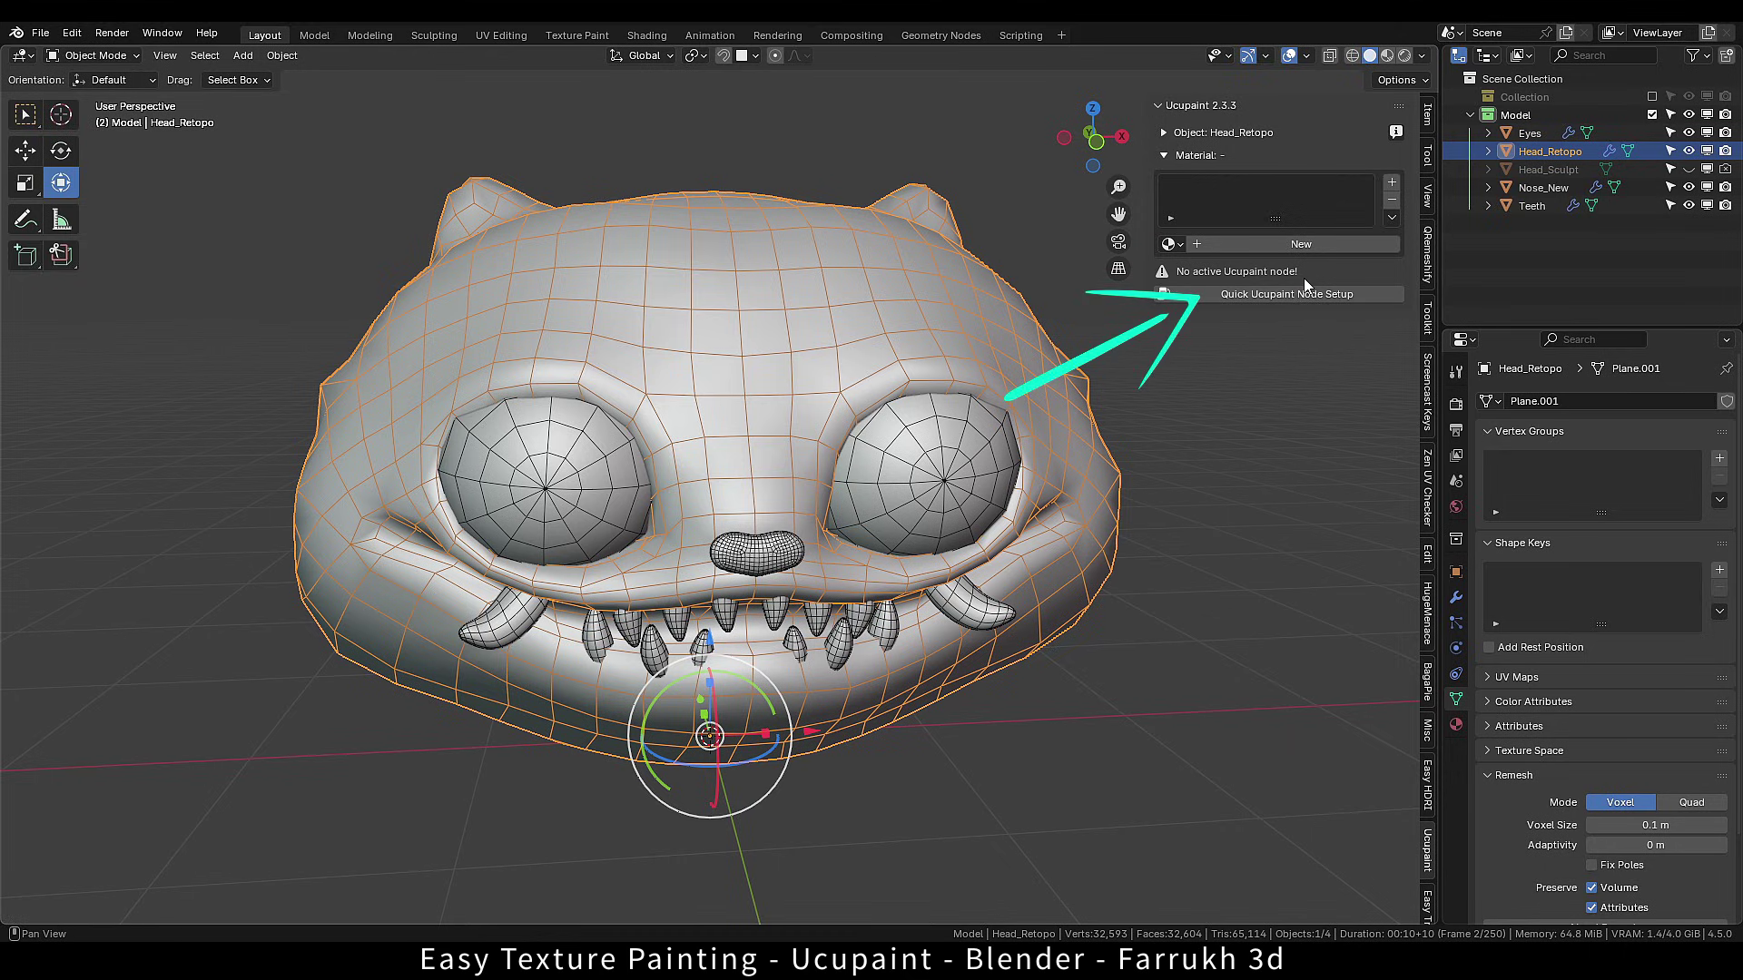
Run the Quick Ucupaint Node Setup on the head as Principled with only the Color and Roughness channels.
left_click(1195, 298)
left_click_drag(1195, 274, 1188, 448)
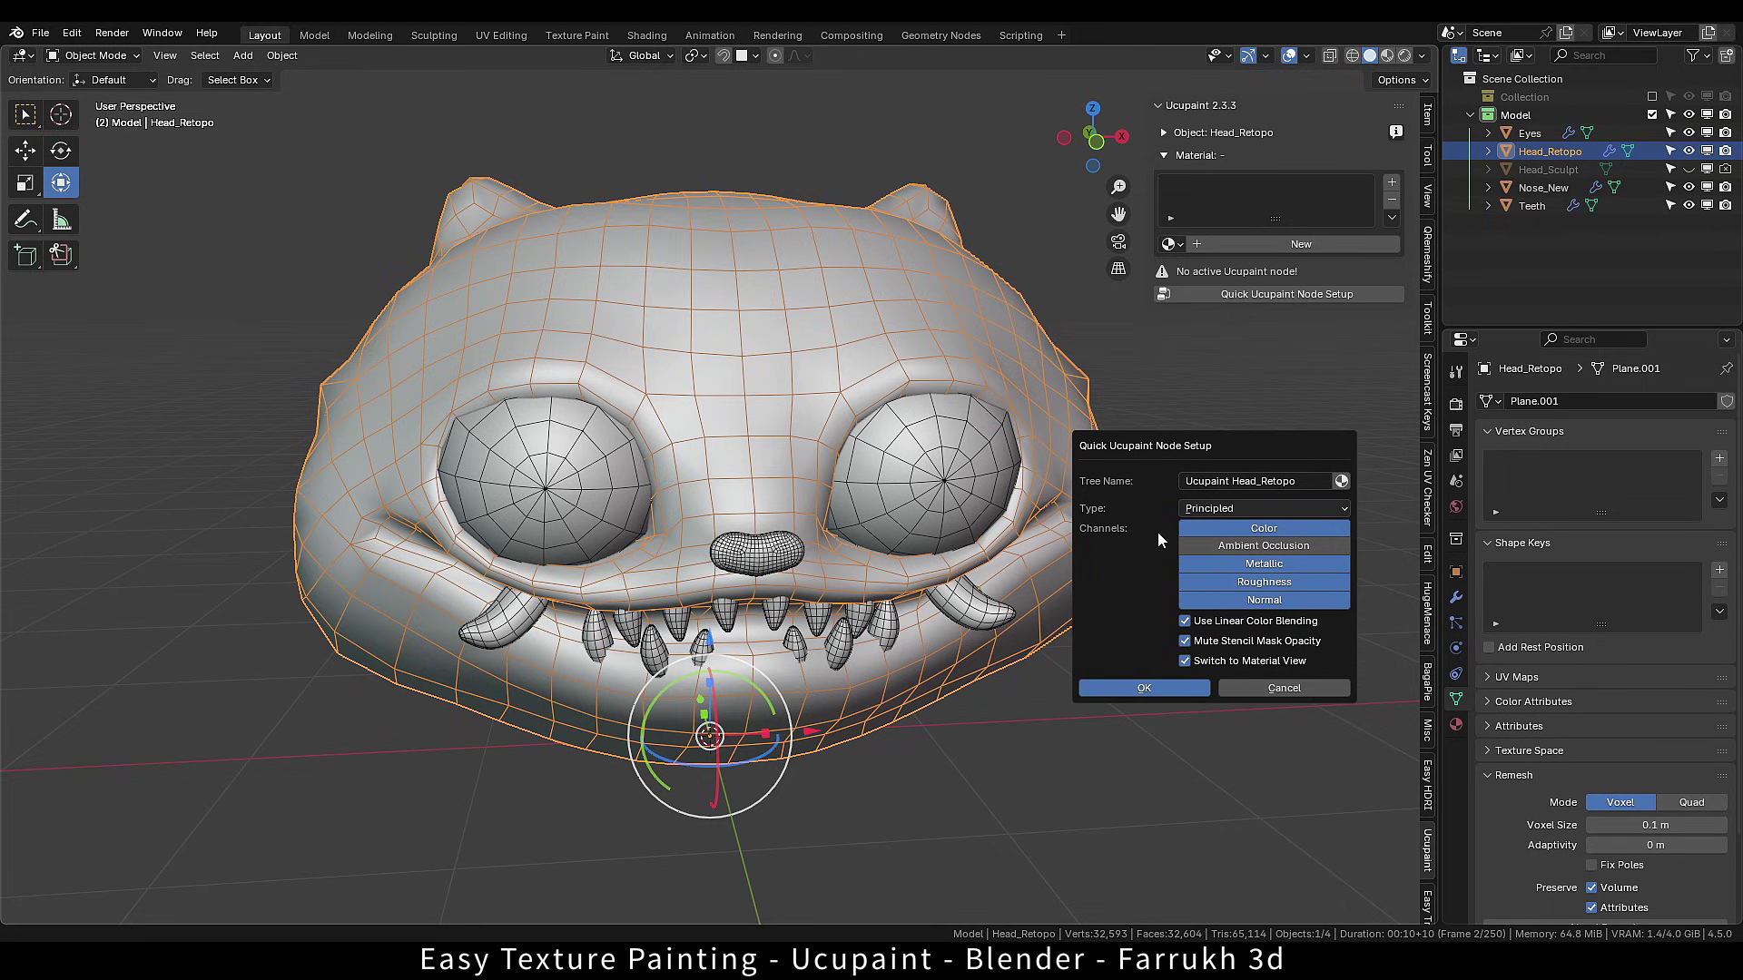
left_click(1339, 562)
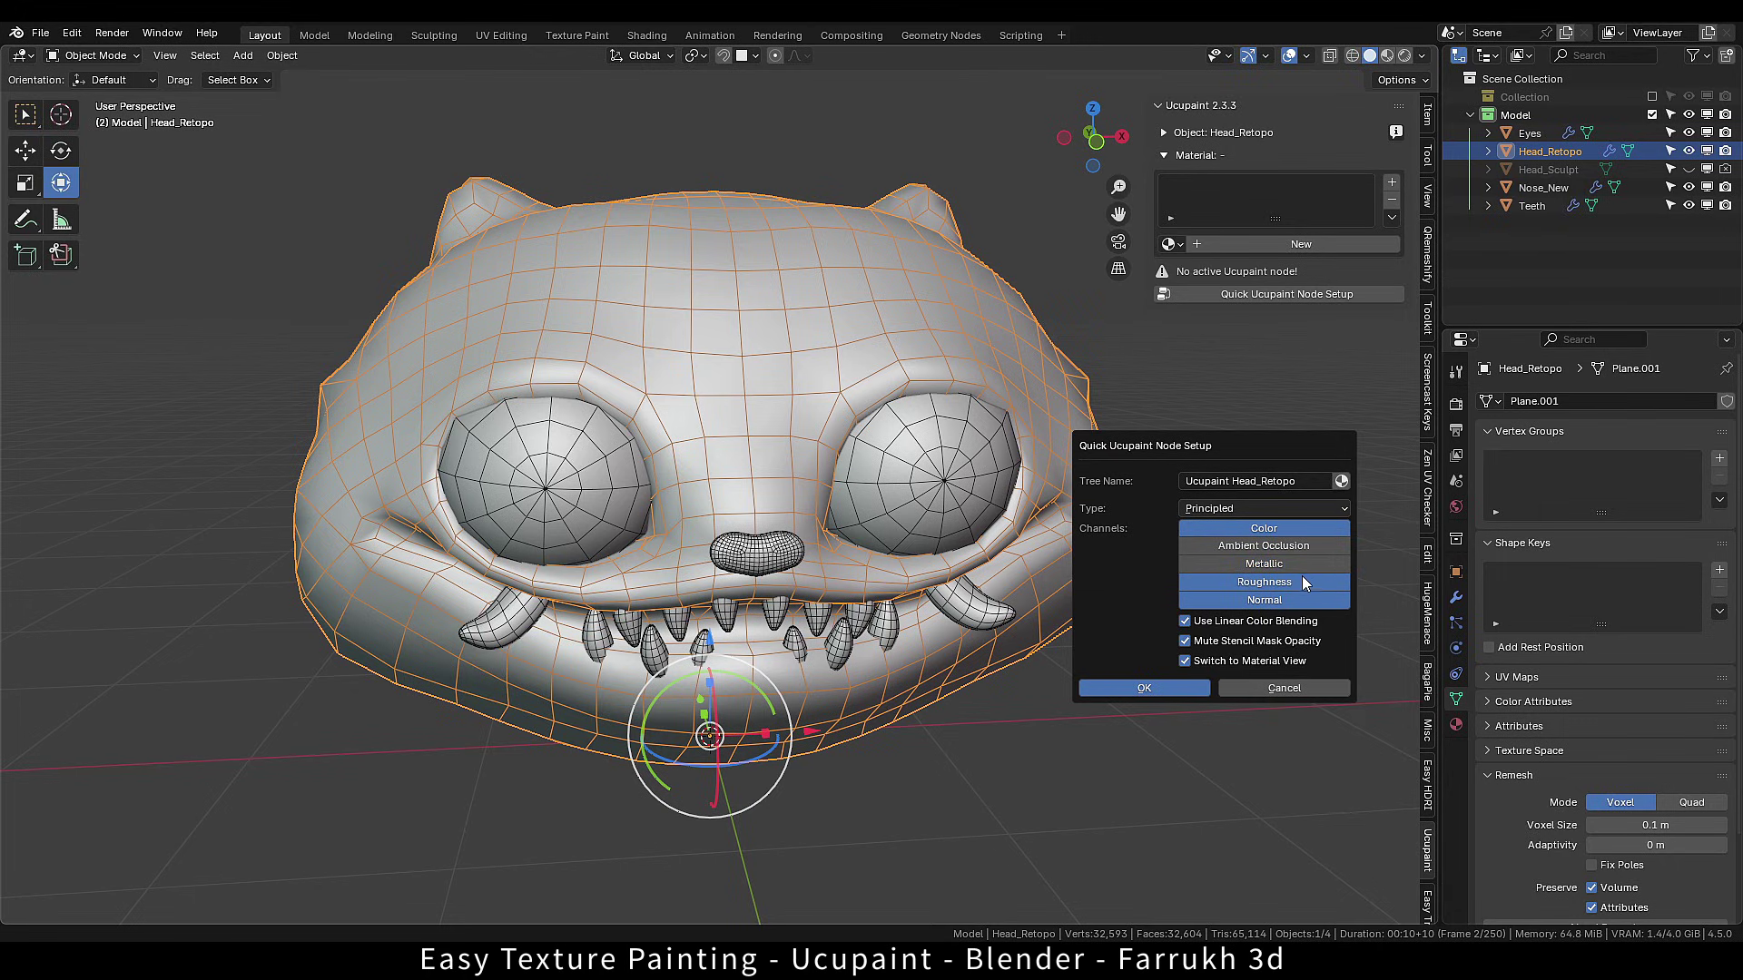
left_click(1315, 601)
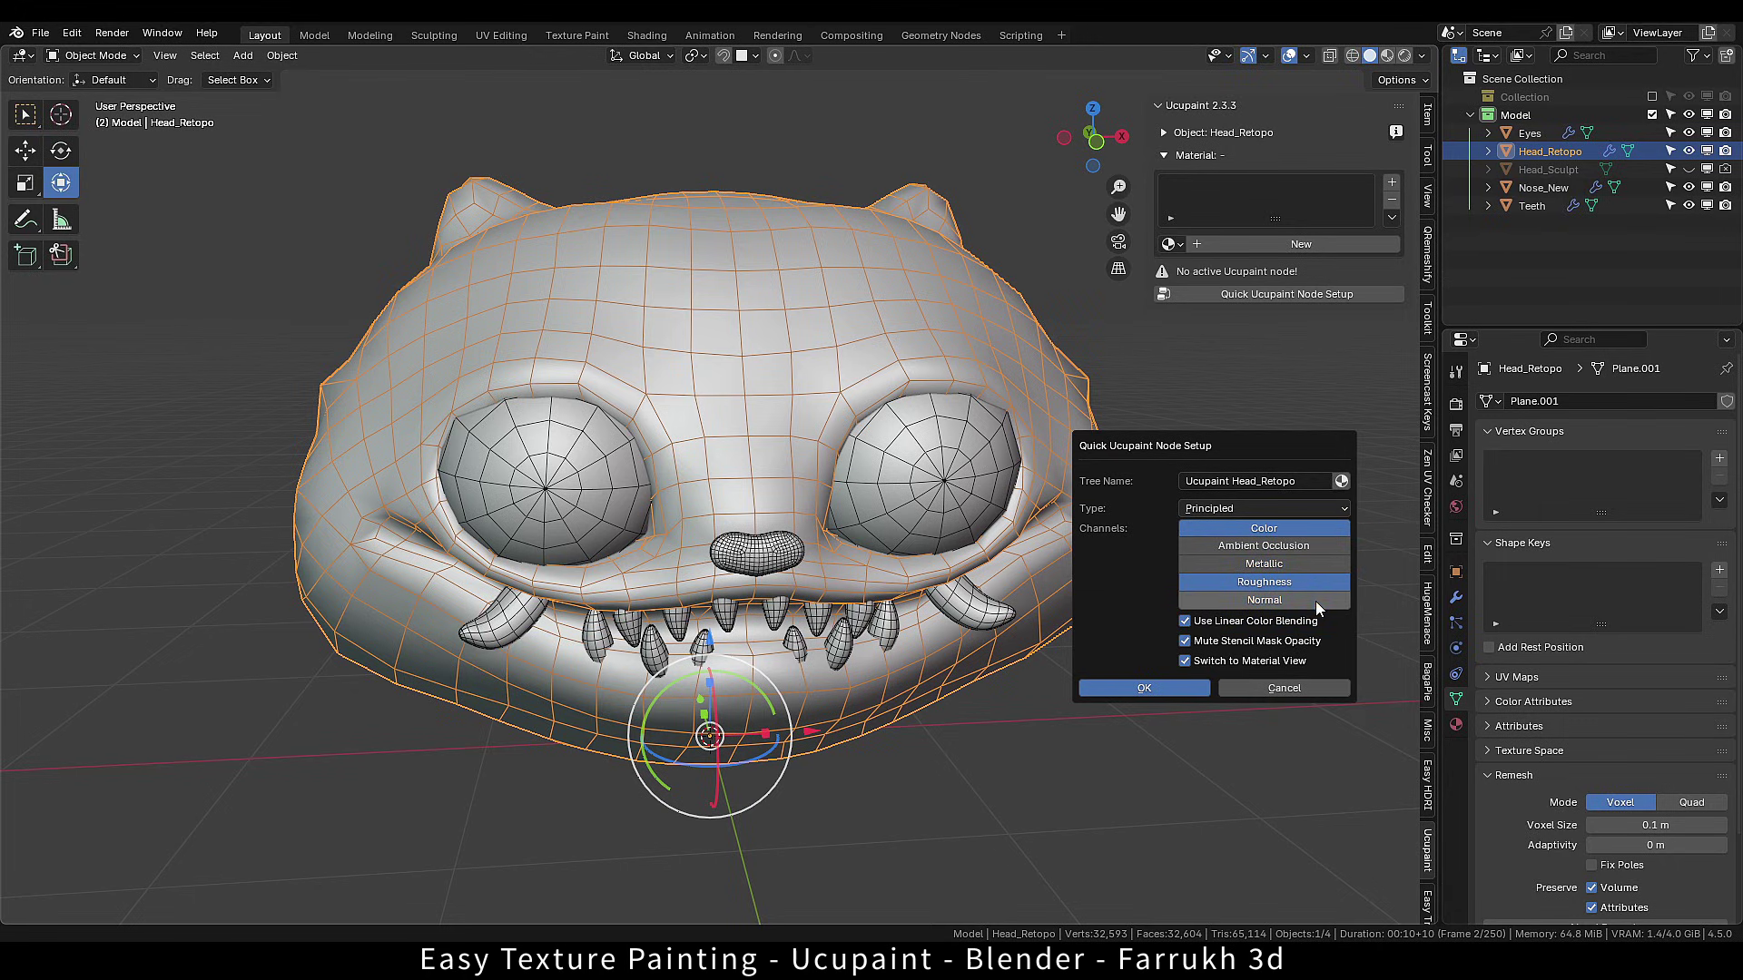
left_click(1142, 689)
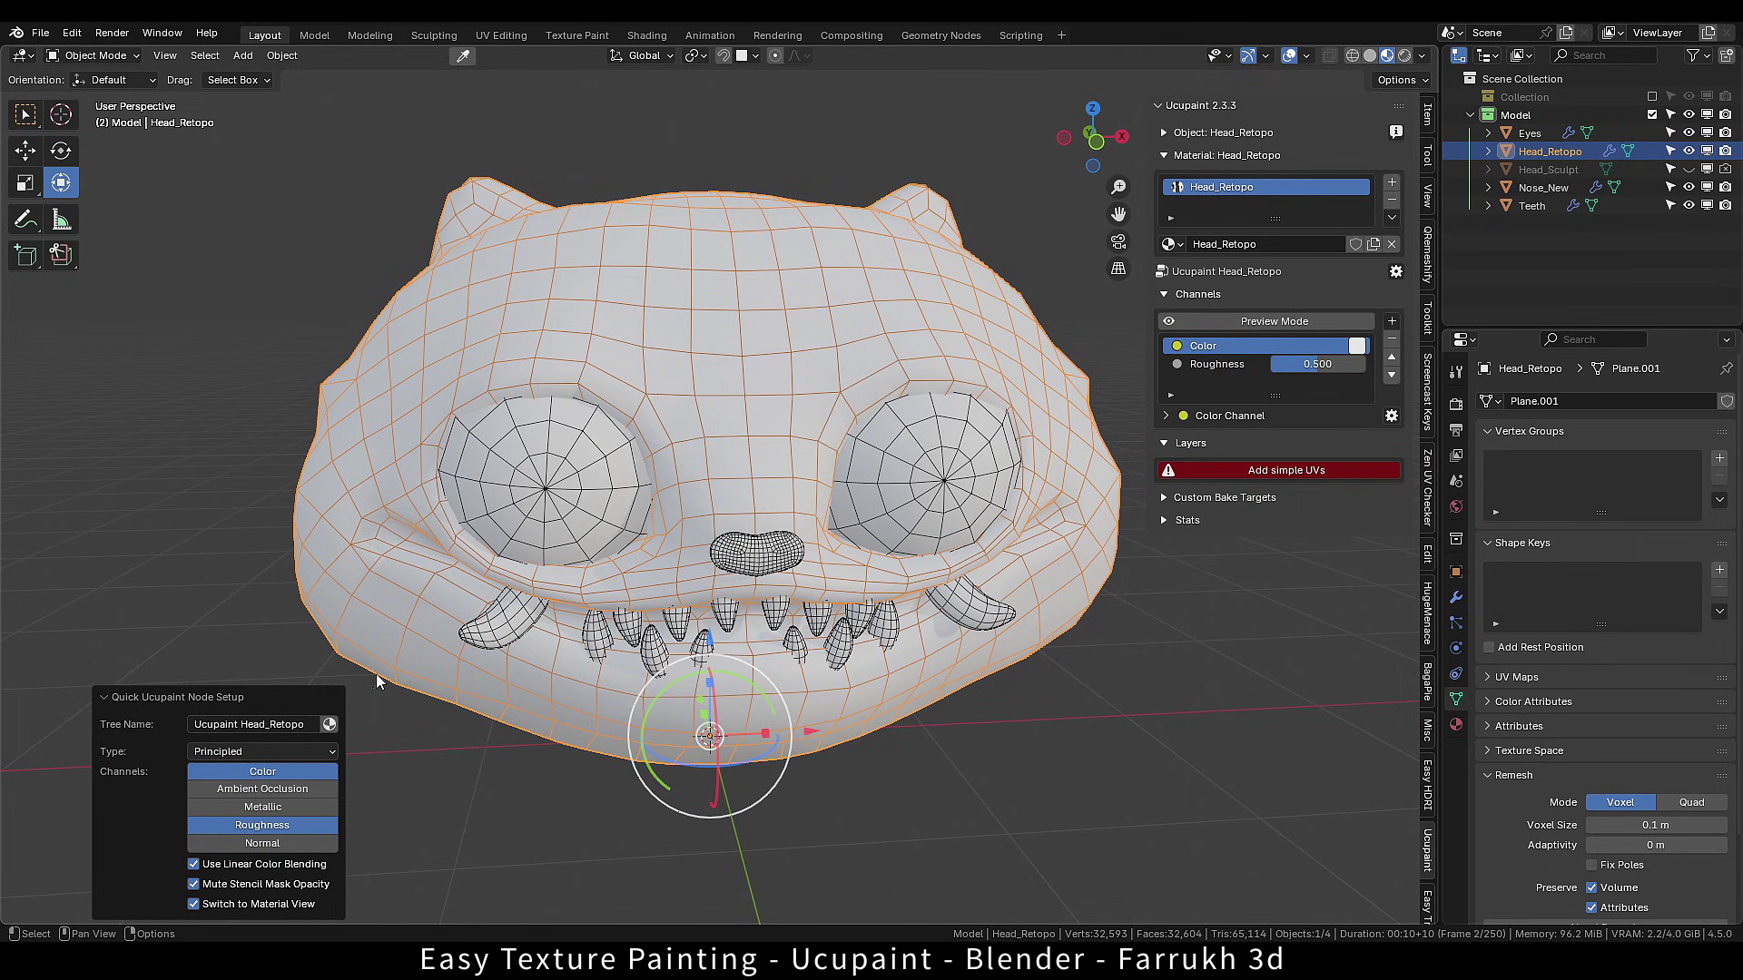
left_click(210, 695)
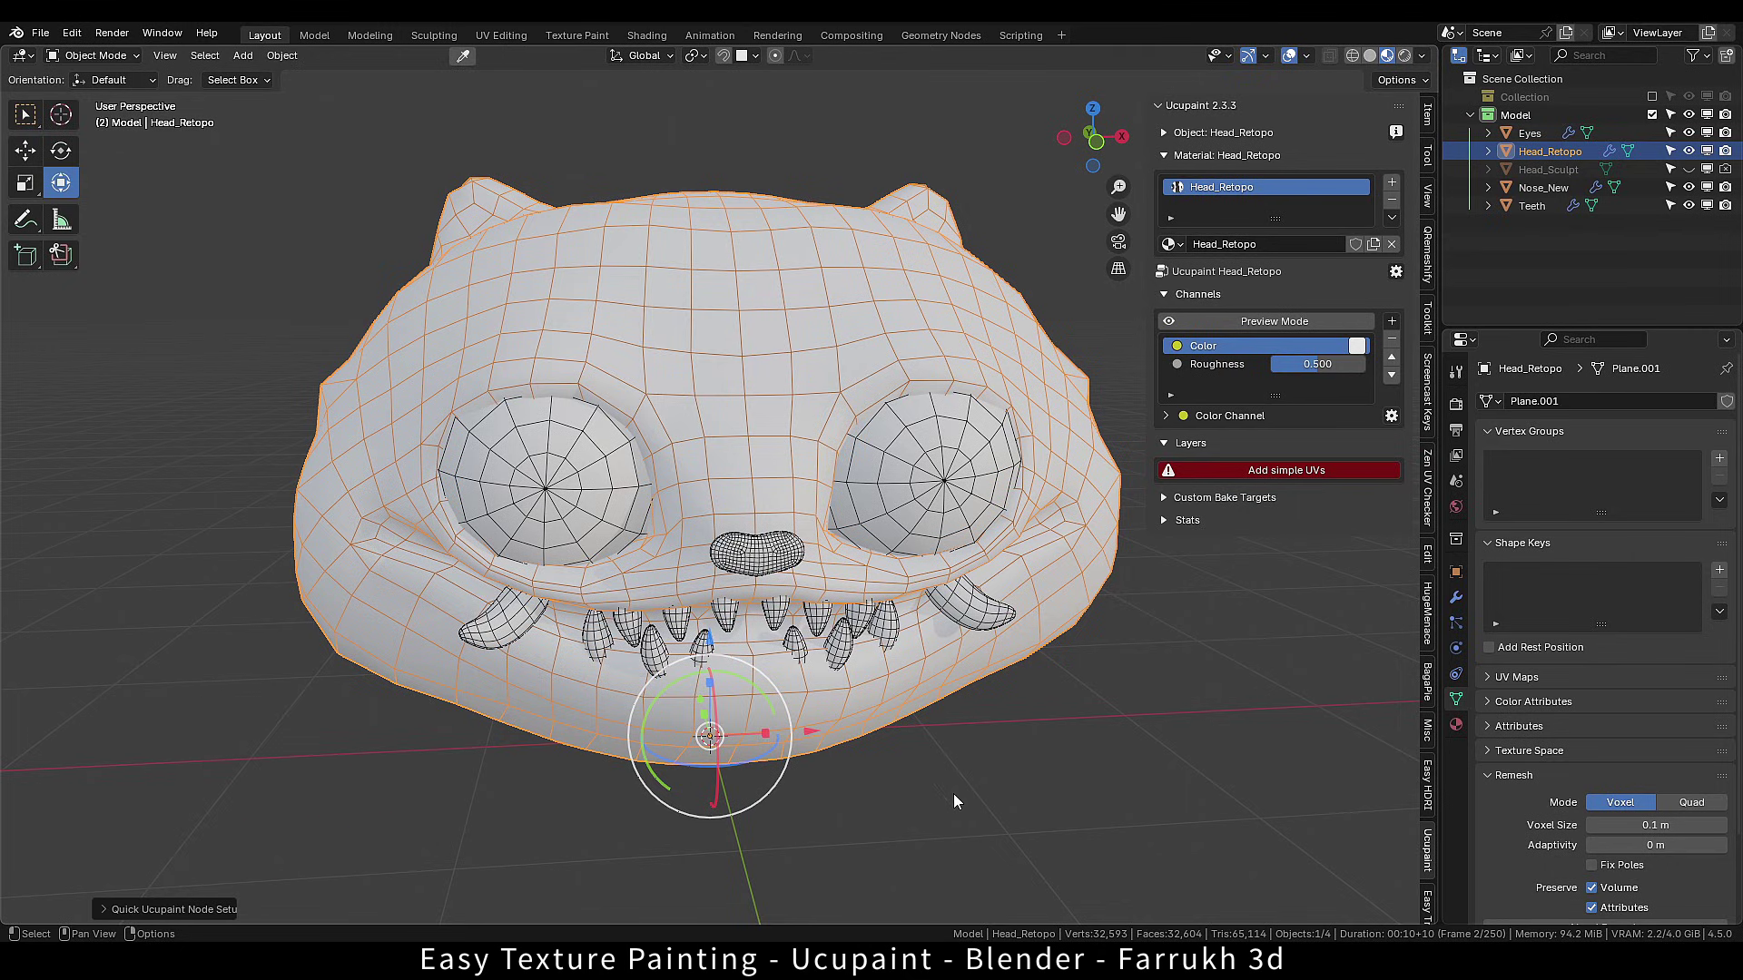
Add simple UVs to the head mesh and display its complete UV layout in the UV Editing workspace.
mouse_move(993, 779)
middle_mouse_down()
mouse_move(1033, 767)
mouse_move(975, 777)
mouse_move(1062, 766)
mouse_move(1005, 780)
middle_mouse_up()
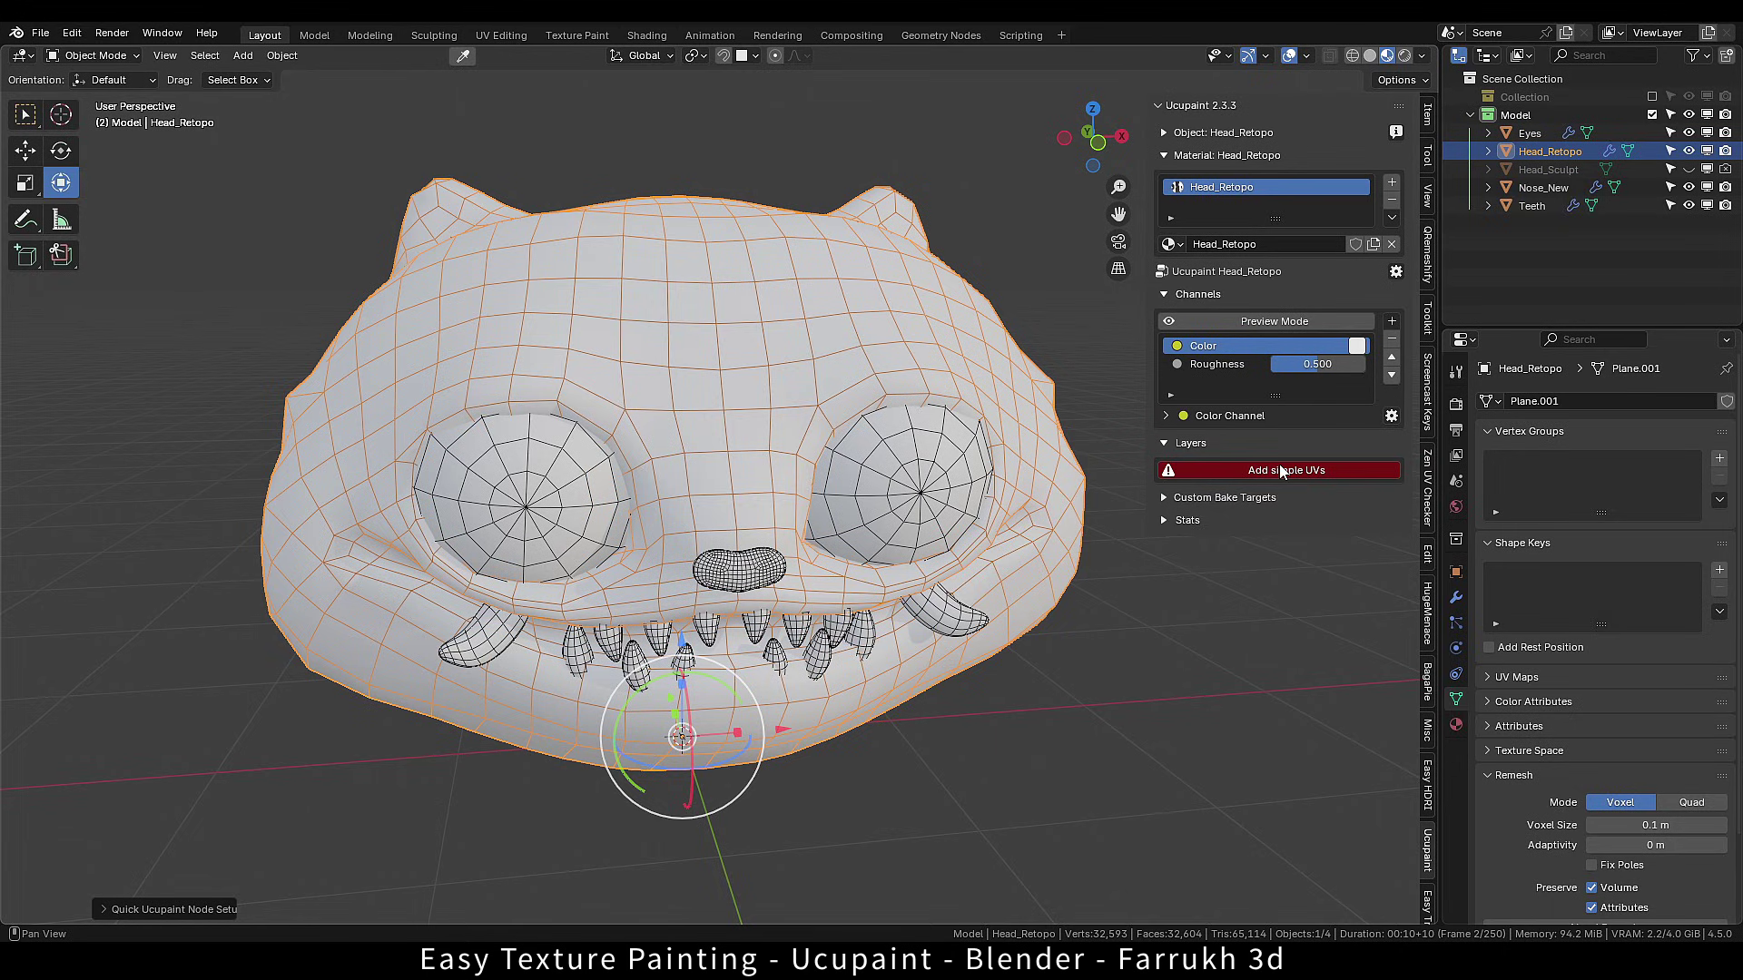
left_click(1229, 471)
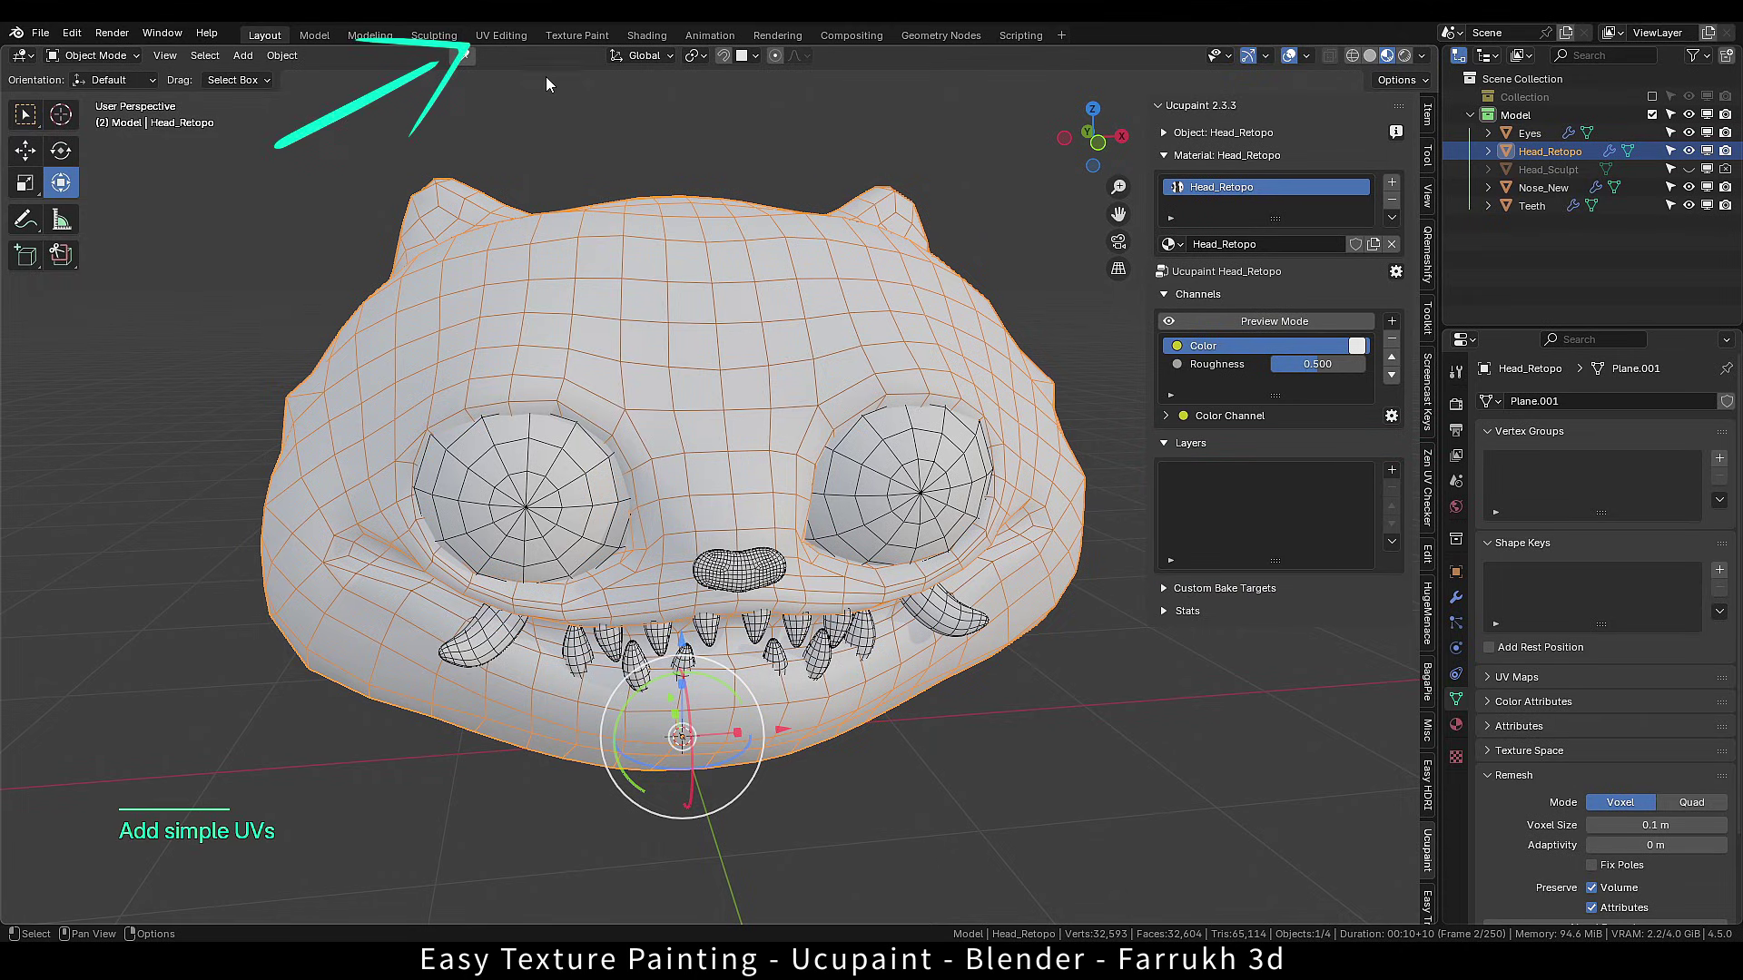
left_click(504, 35)
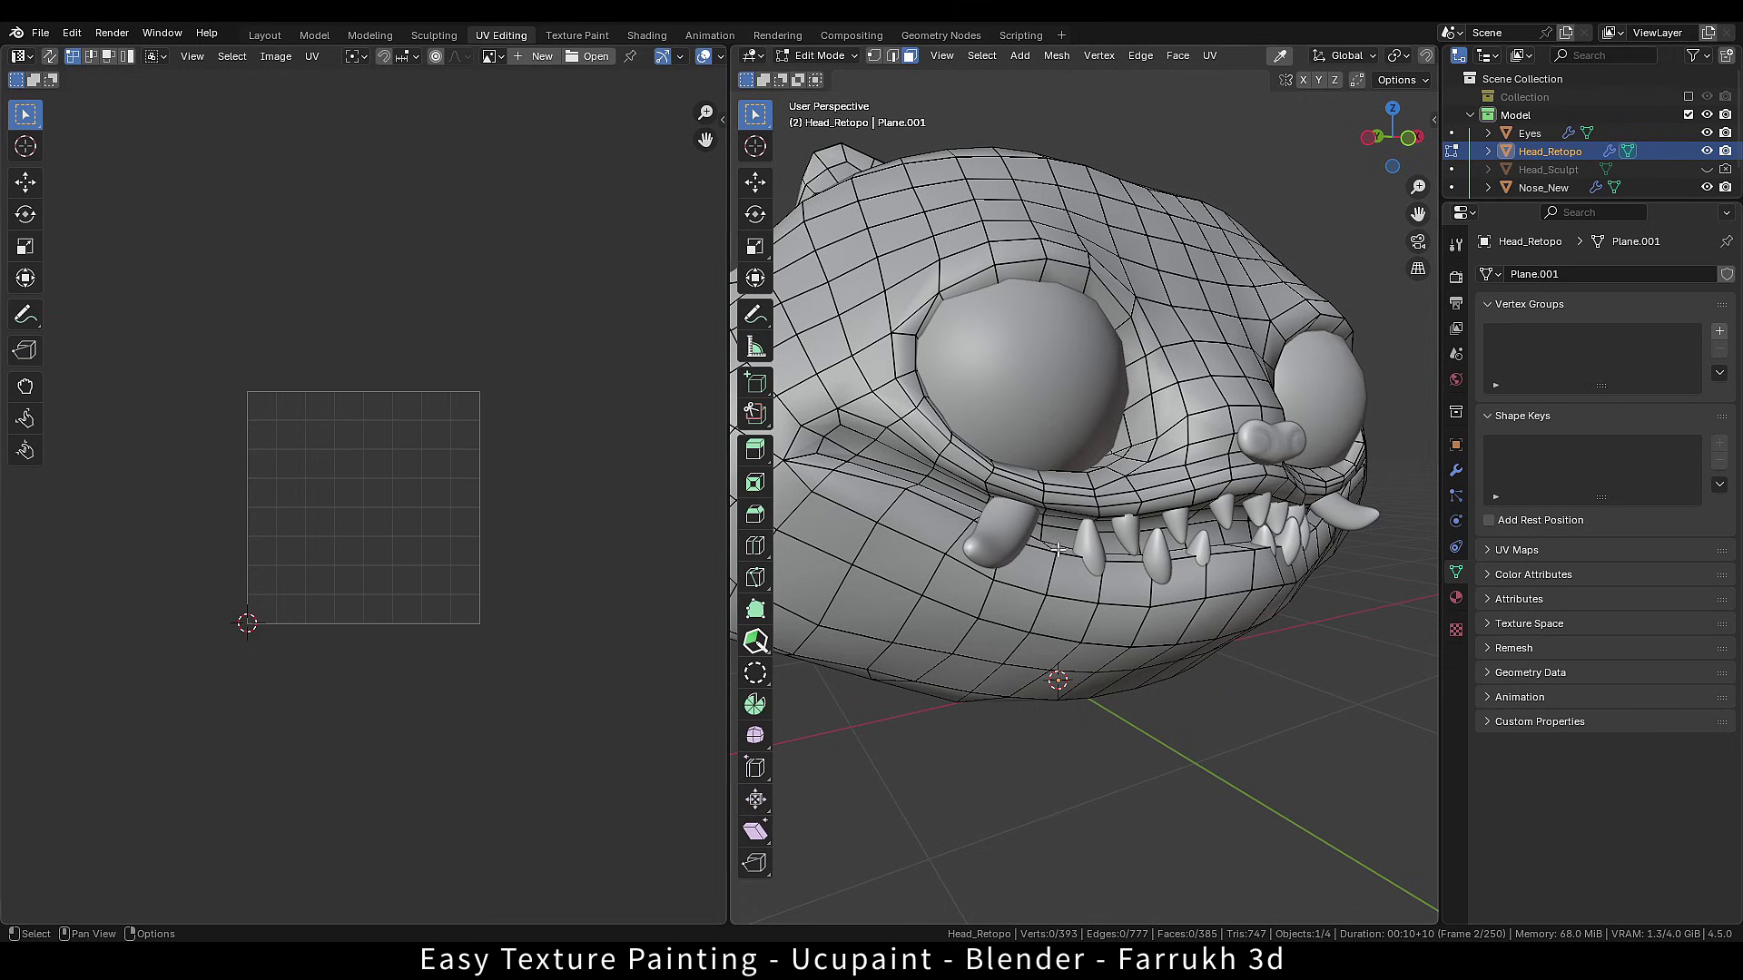
scroll(1117, 595, "down", 2)
middle_click_drag(1234, 656, 1142, 655)
middle_click_drag(1187, 650, 1138, 723, "shift")
key("a")
scroll(376, 615, "up", 4)
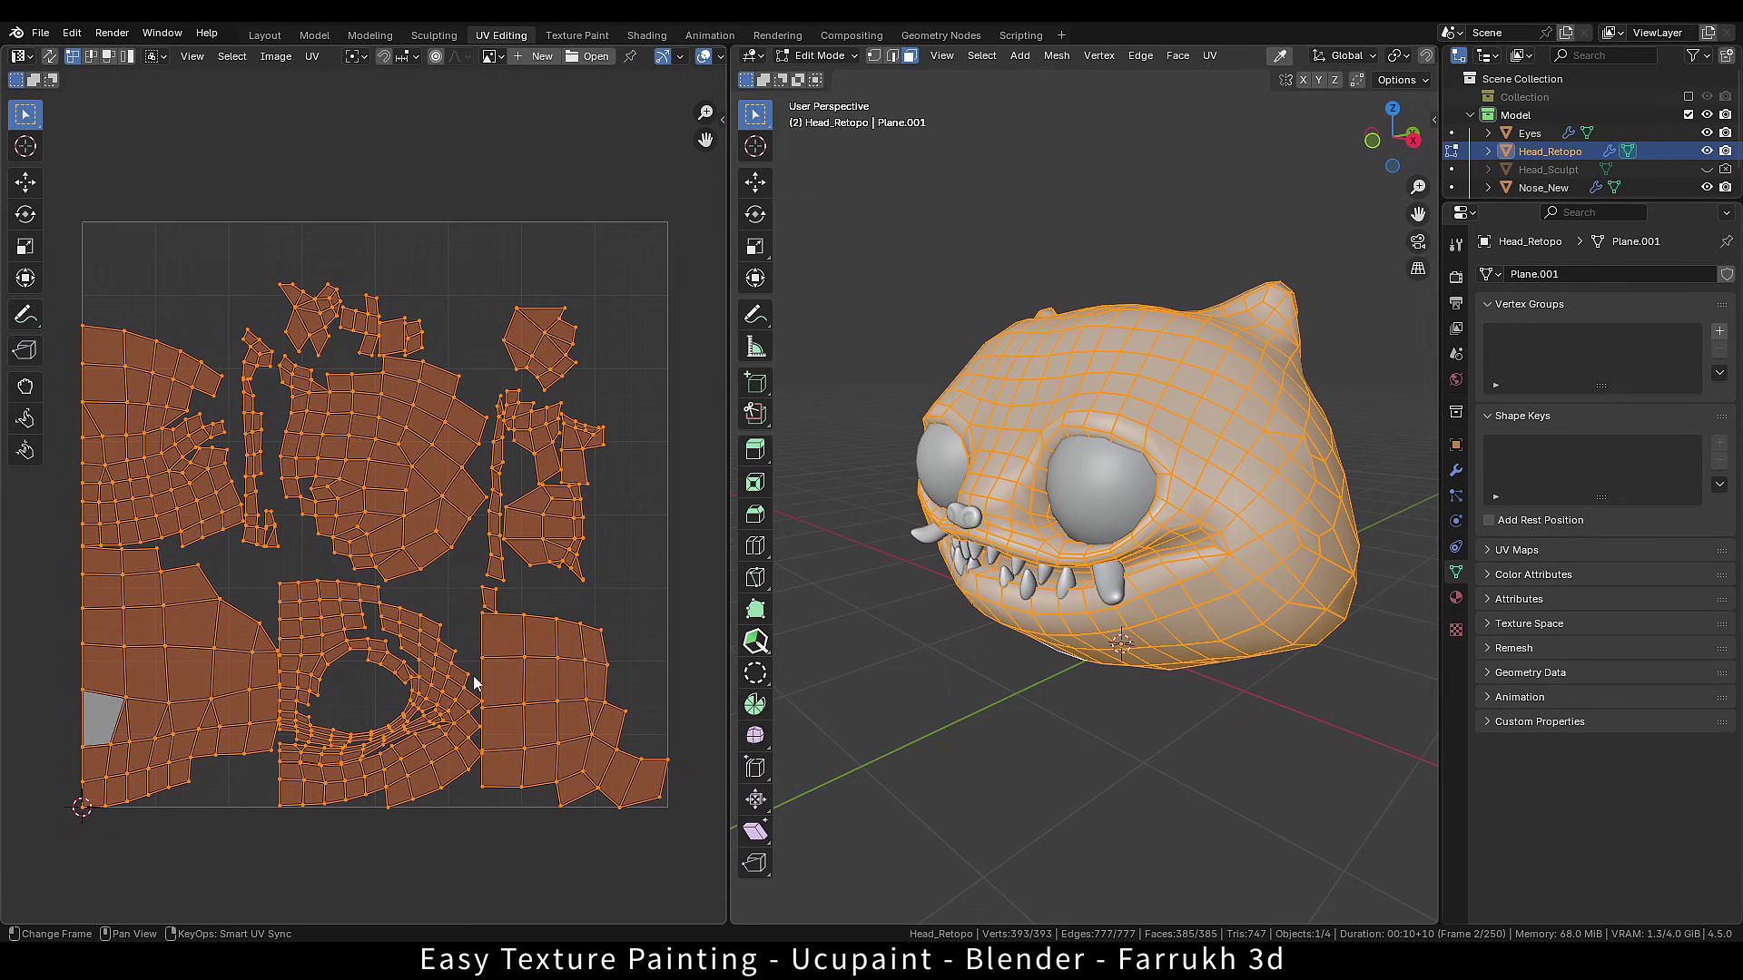
middle_click_drag(442, 507, 472, 519)
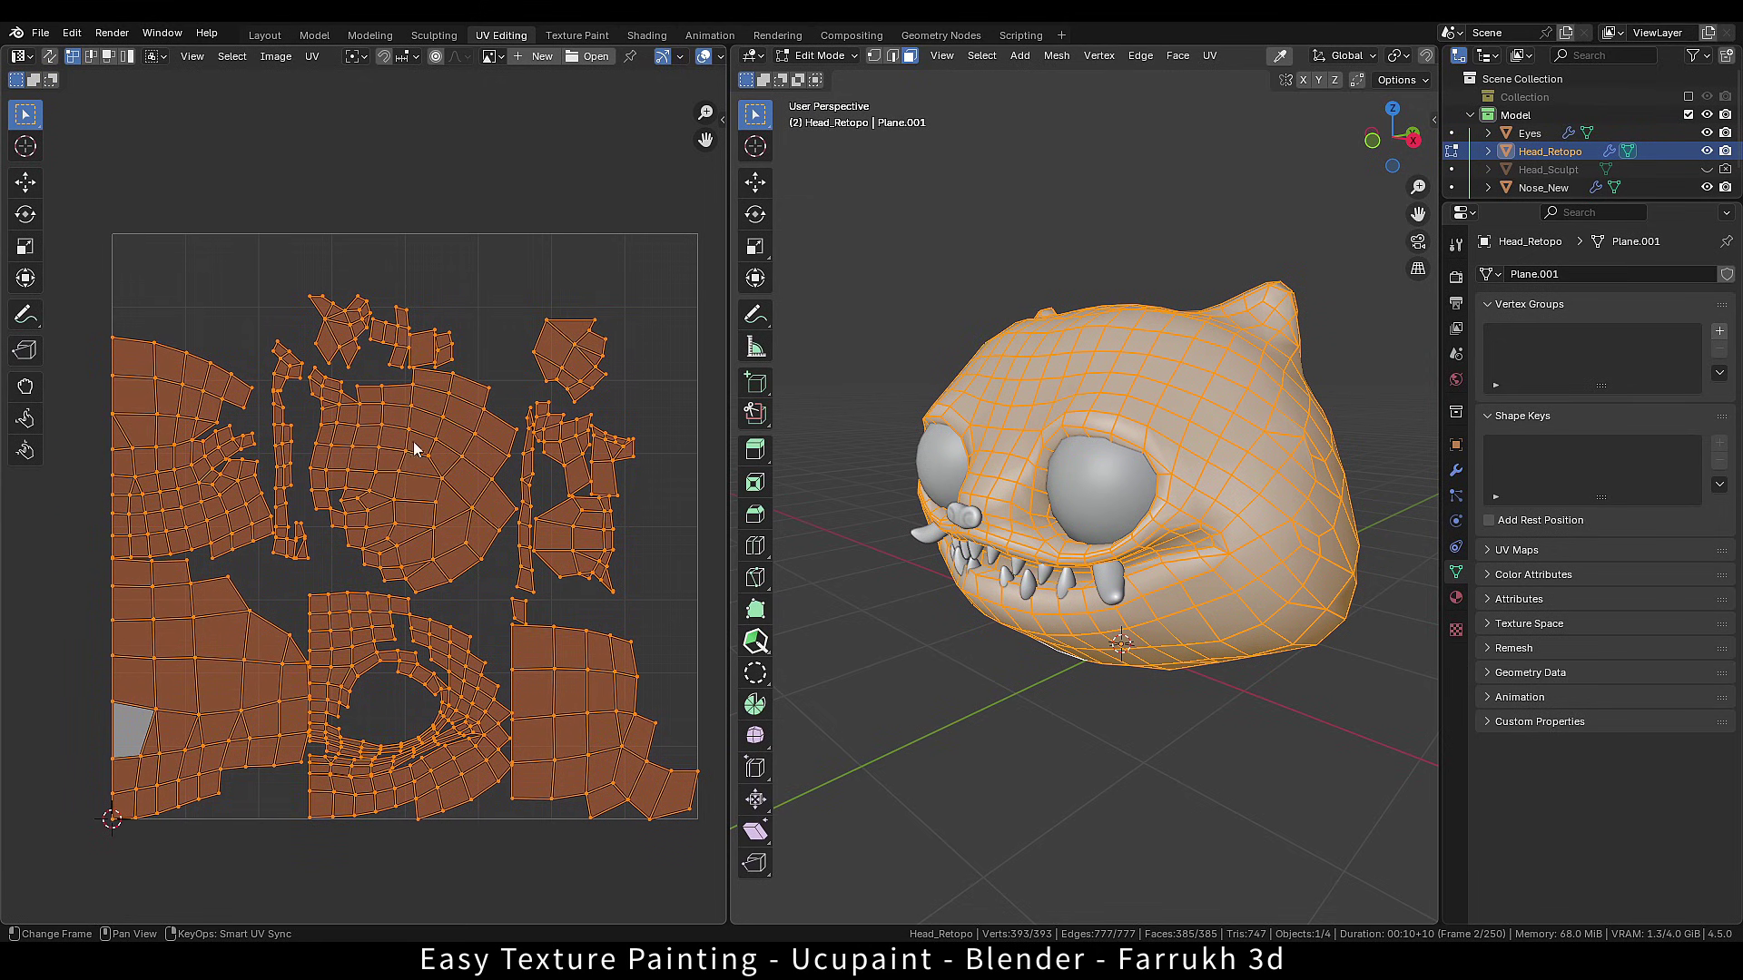
Mark a seam along a continuous edge path running over the top of the head and down its sides.
middle_click_drag(1089, 528, 1188, 590)
left_click(1184, 581)
key("ctrl+Tab")
left_click(1185, 672)
middle_click_drag(1185, 672, 1196, 495)
left_click(1189, 530, "alt")
left_click(1190, 531)
middle_click_drag(1198, 581, 1208, 531)
left_click(1211, 547, "ctrl")
middle_click_drag(1210, 690, 1171, 753)
left_click(1211, 639, "ctrl")
scroll(1136, 575, "up", 2)
left_click(1218, 550, "ctrl")
key("ctrl+e")
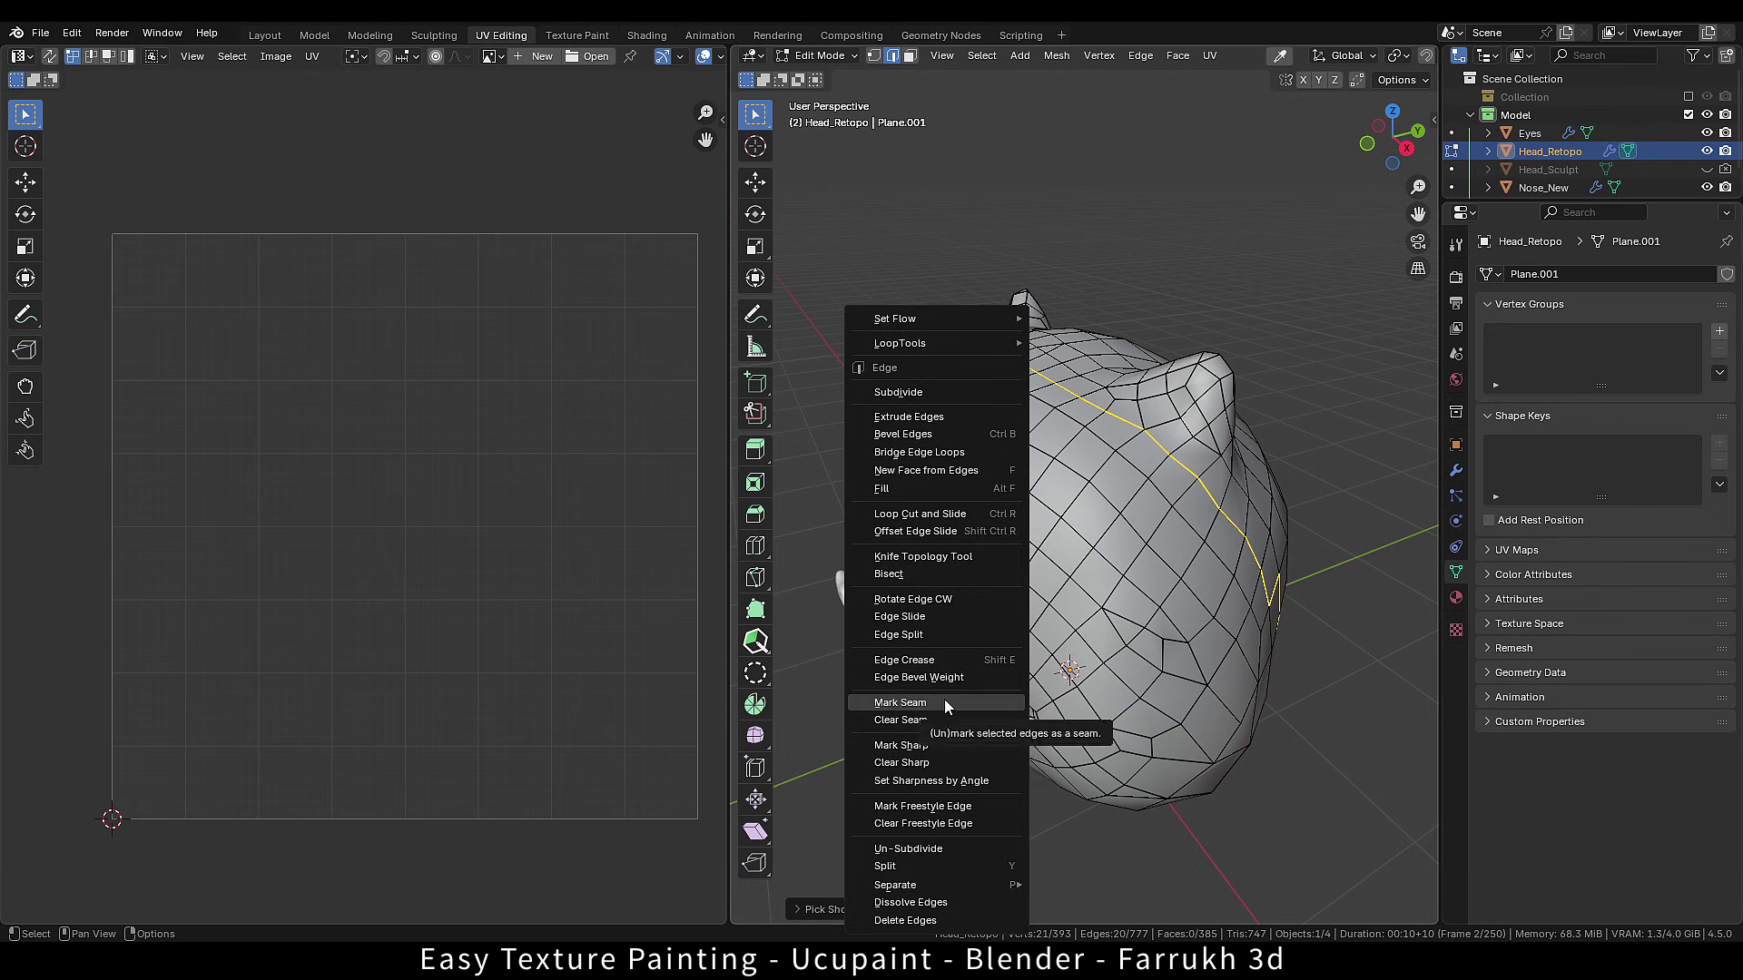
left_click(944, 702)
Select the entire head mesh and unwrap it with Unwrap Angle Based.
middle_click_drag(1163, 566, 1150, 574)
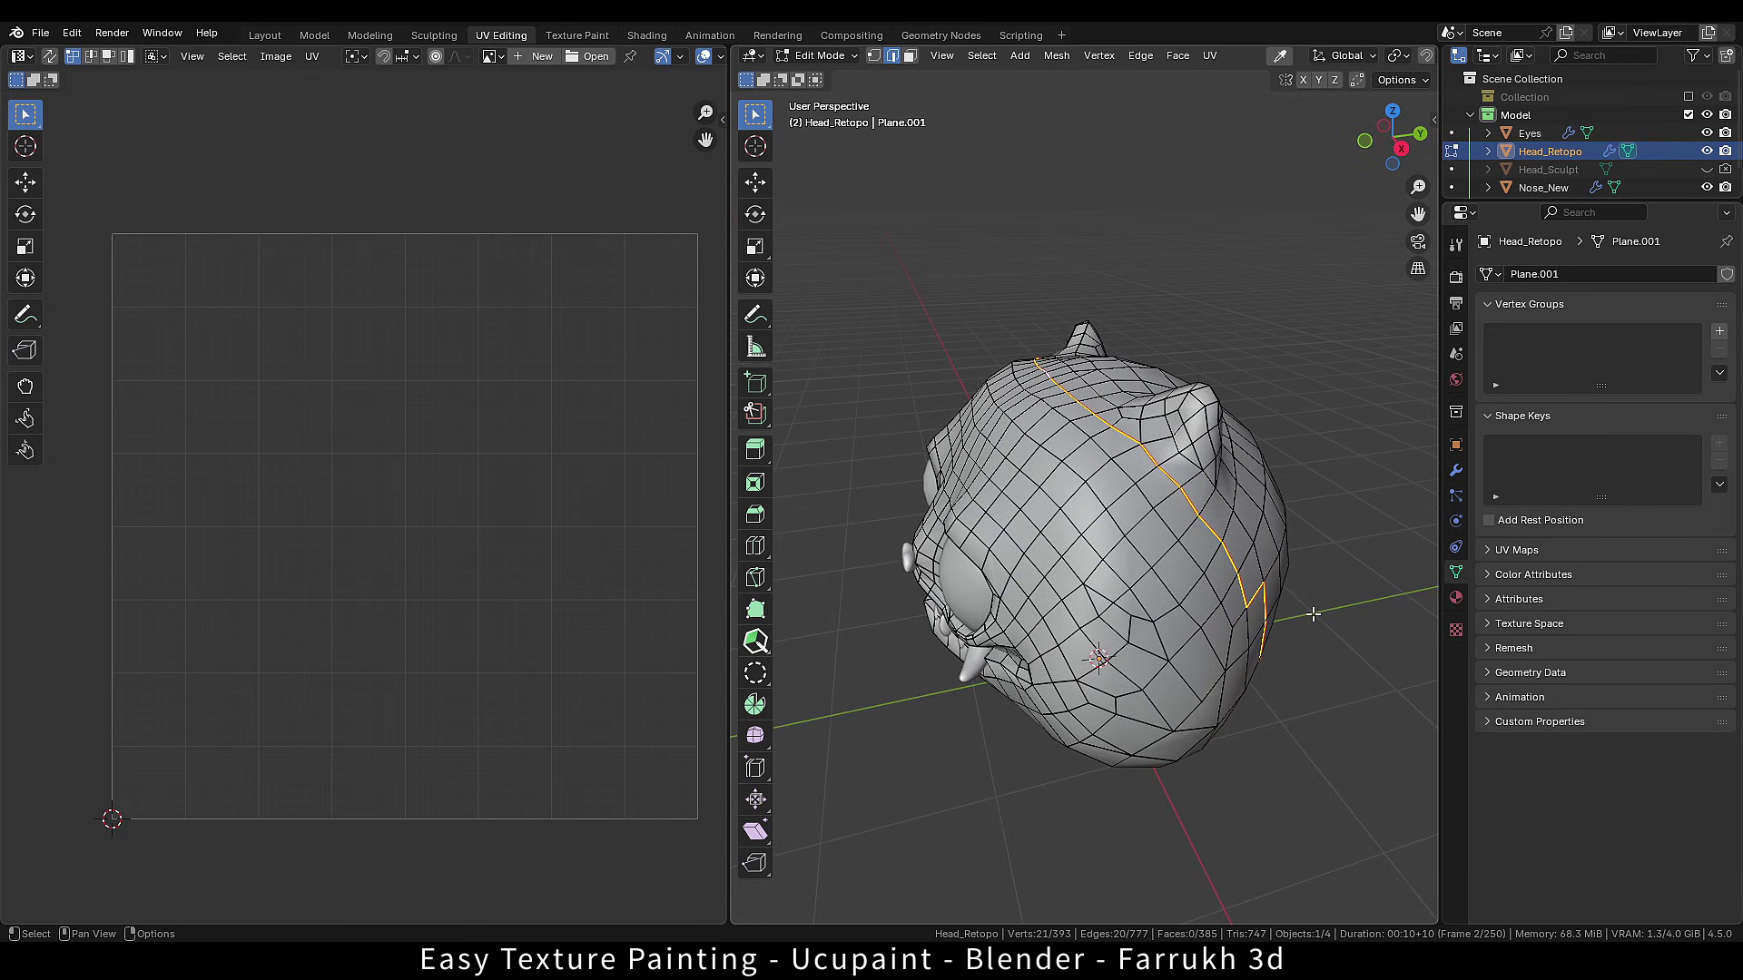
middle_click_drag(1313, 616, 1304, 651)
key("a")
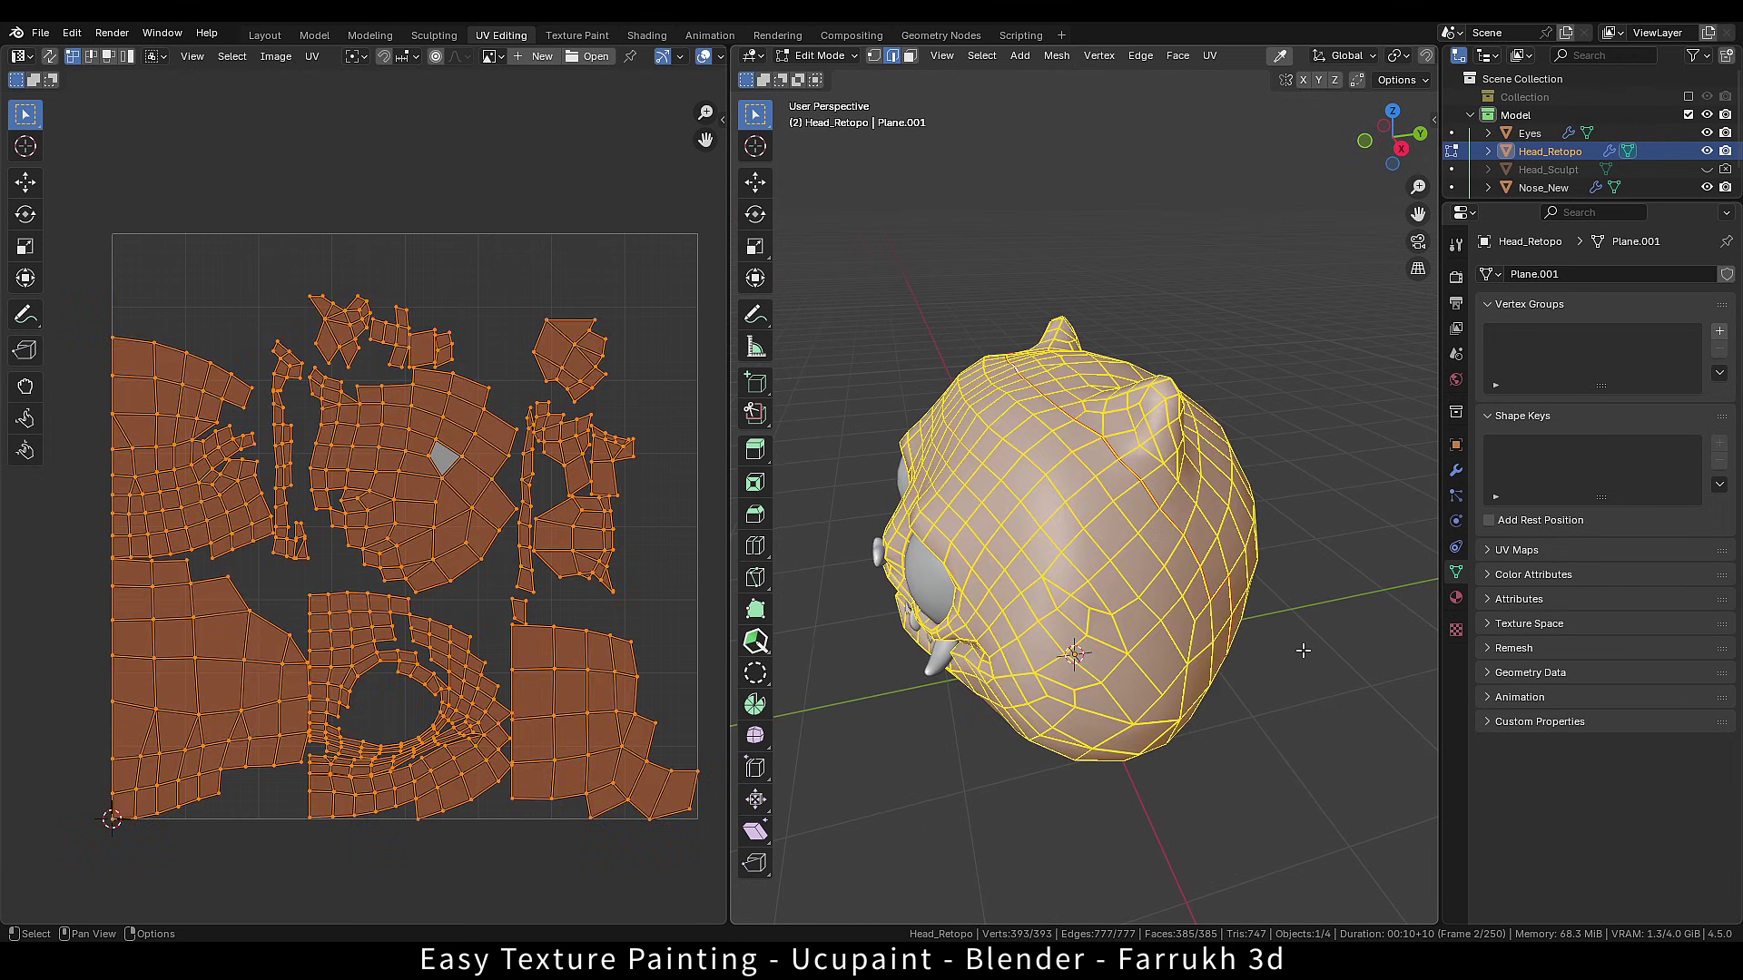
key("u")
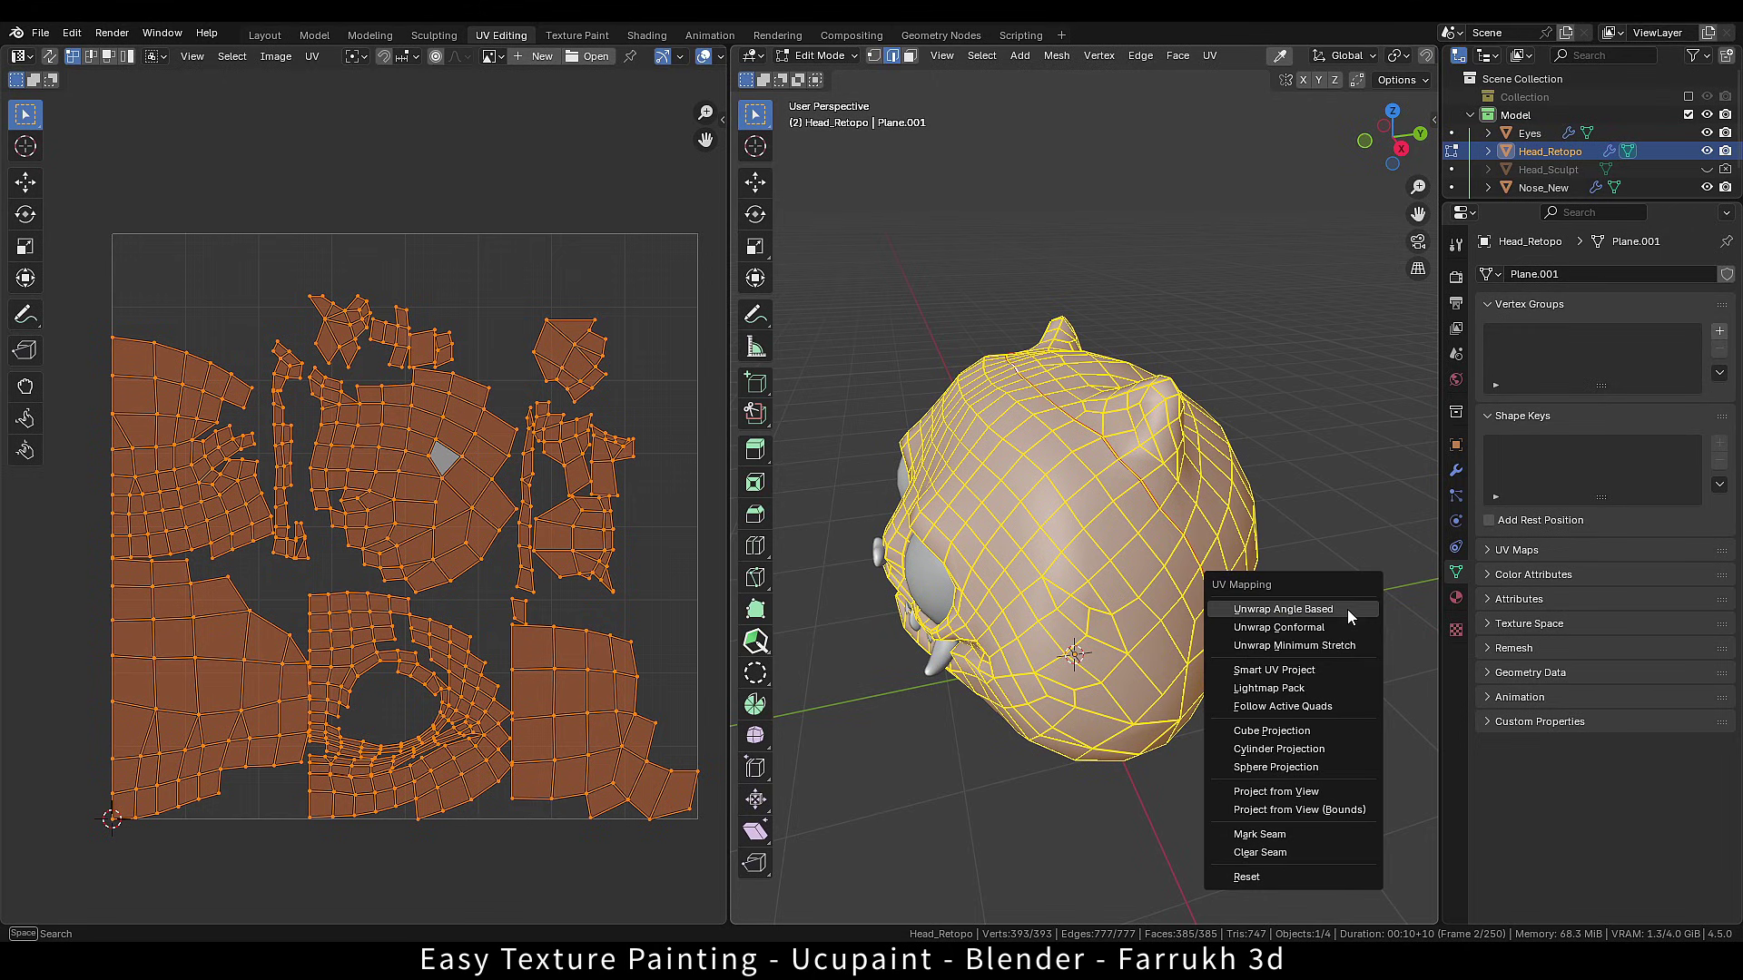
left_click(1347, 609)
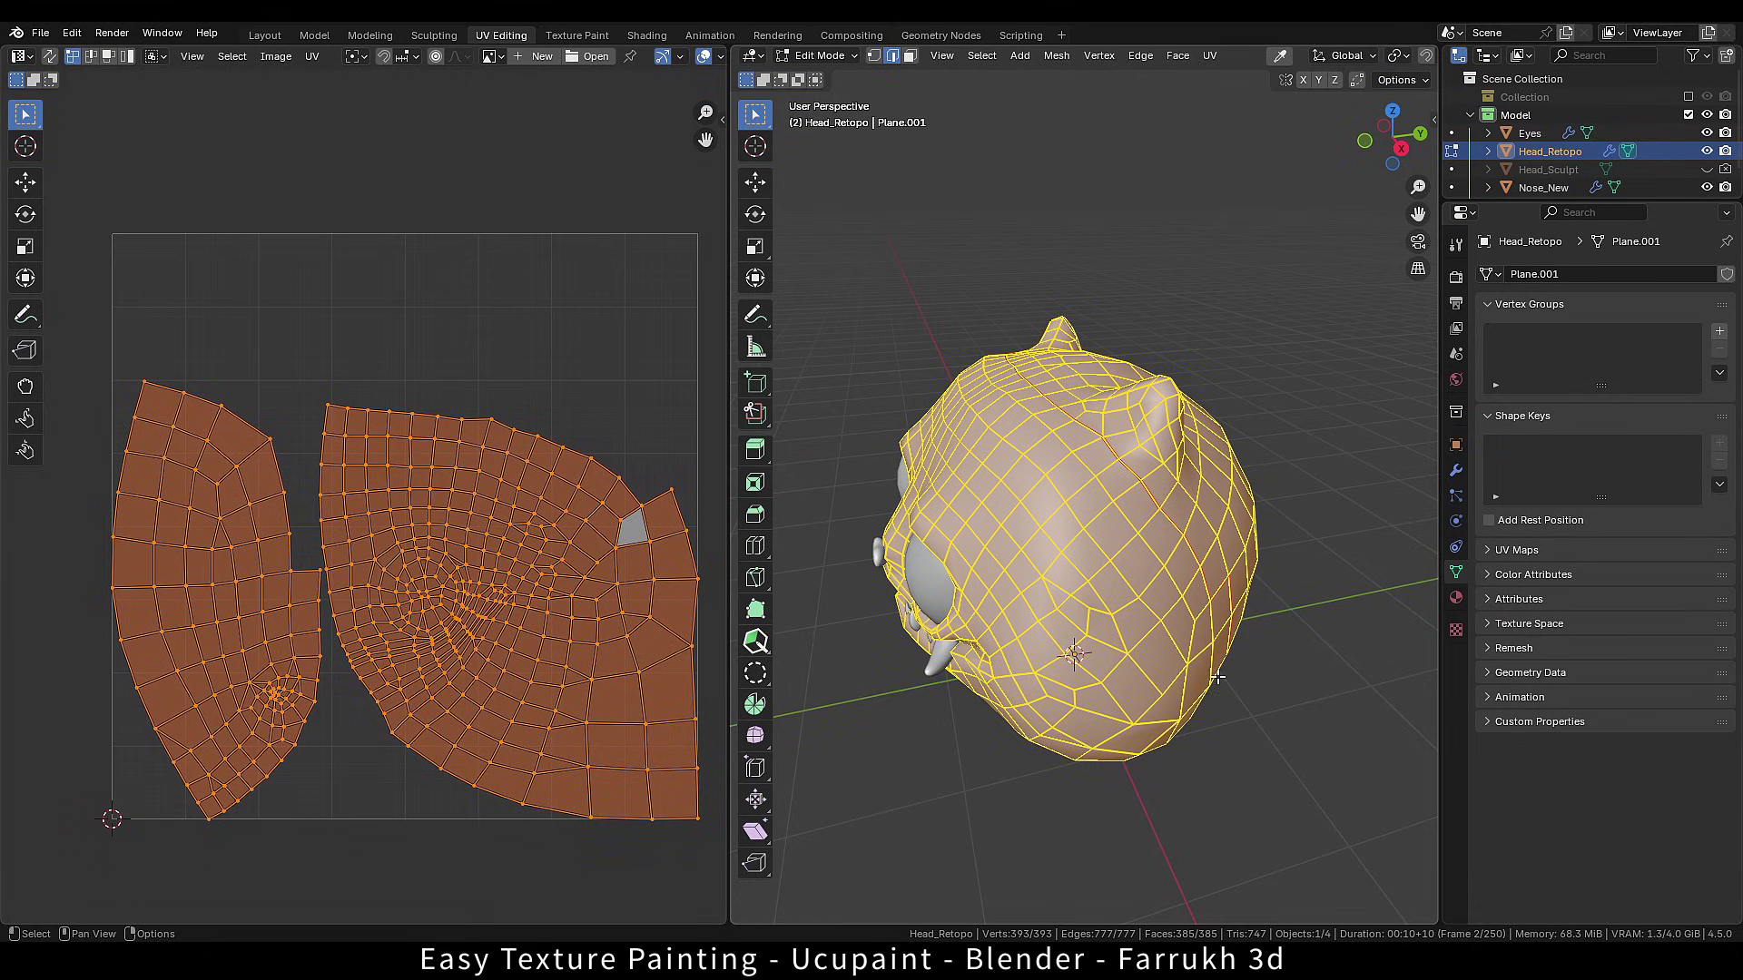
Return to Object Mode in the Layout workspace and hide the wireframe overlay.
key("ctrl+Tab")
left_click(1079, 717)
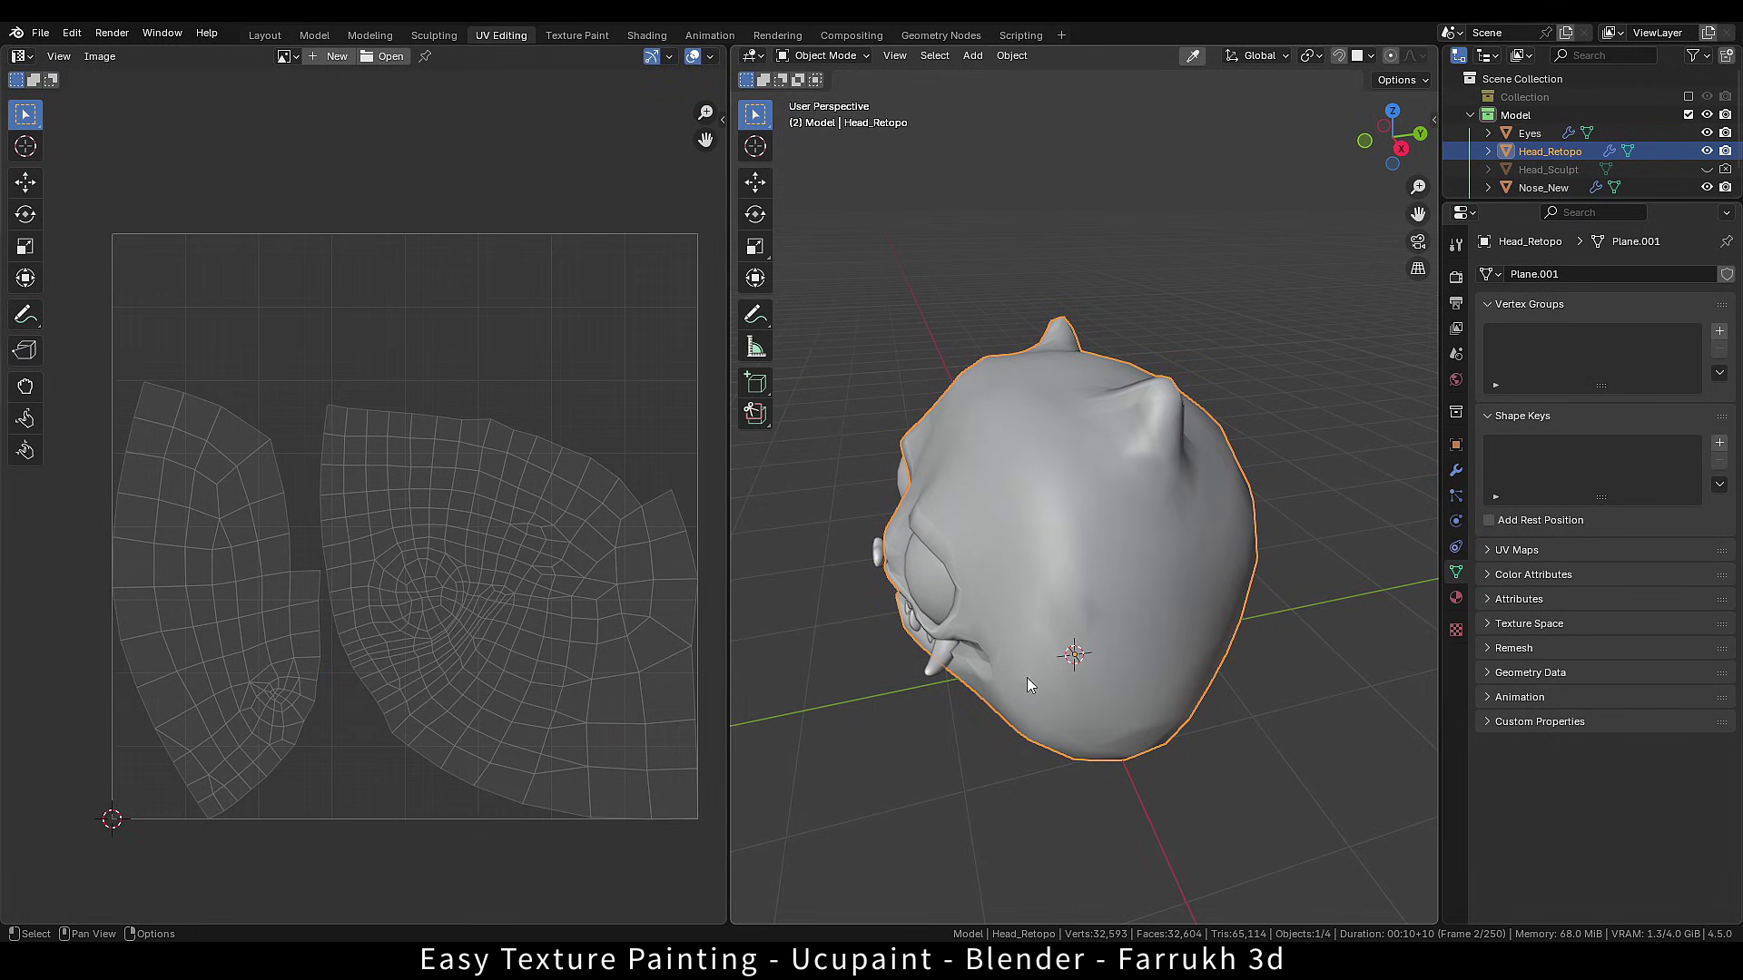
left_click(264, 35)
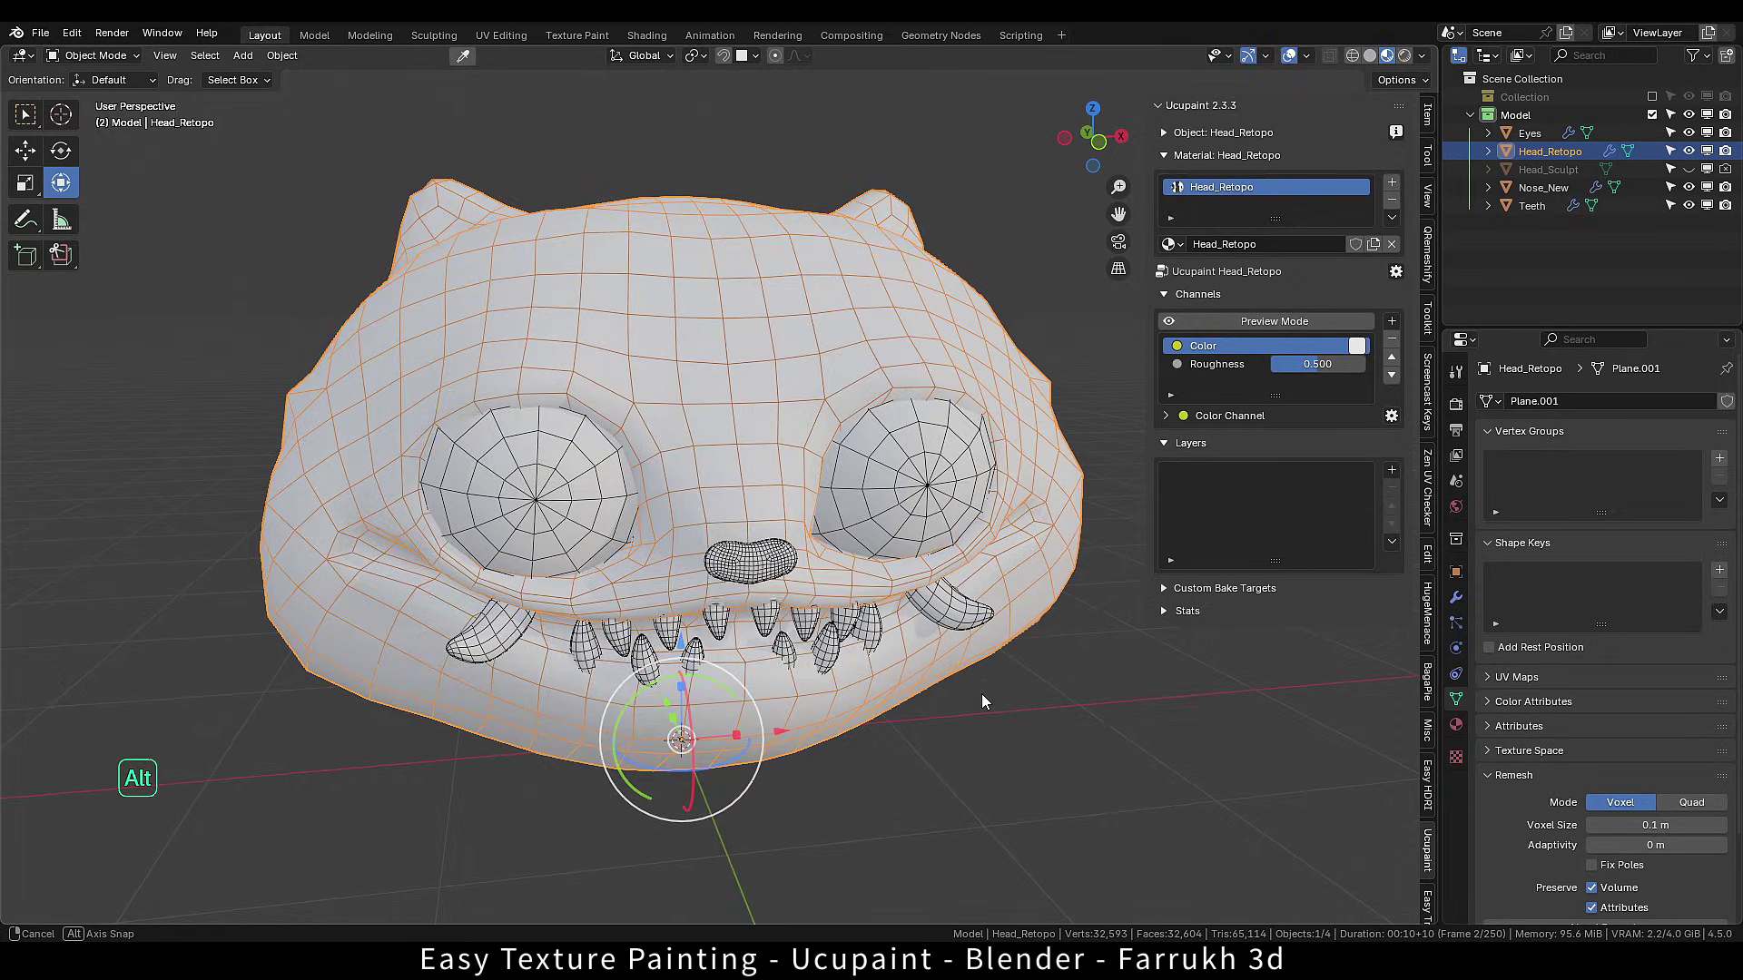
left_click_drag(982, 693, 944, 745, "alt")
key("F4")
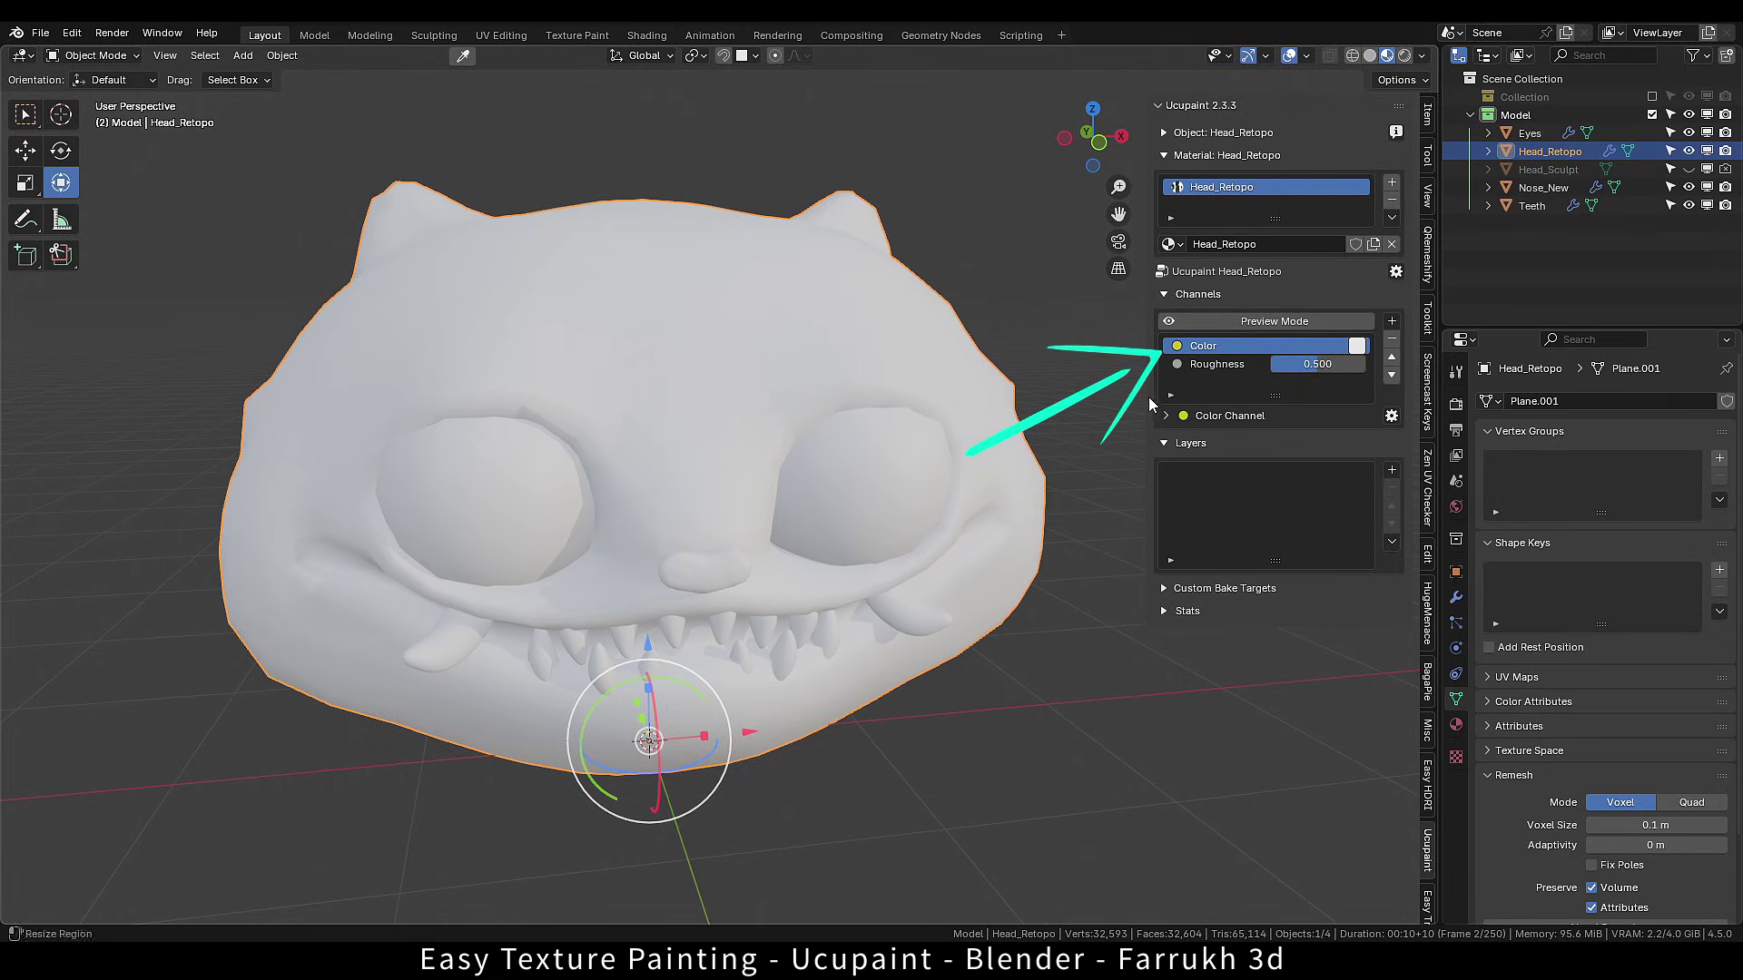
Set the head's base Color channel to blue and its Roughness to 0.840.
left_click(1356, 348)
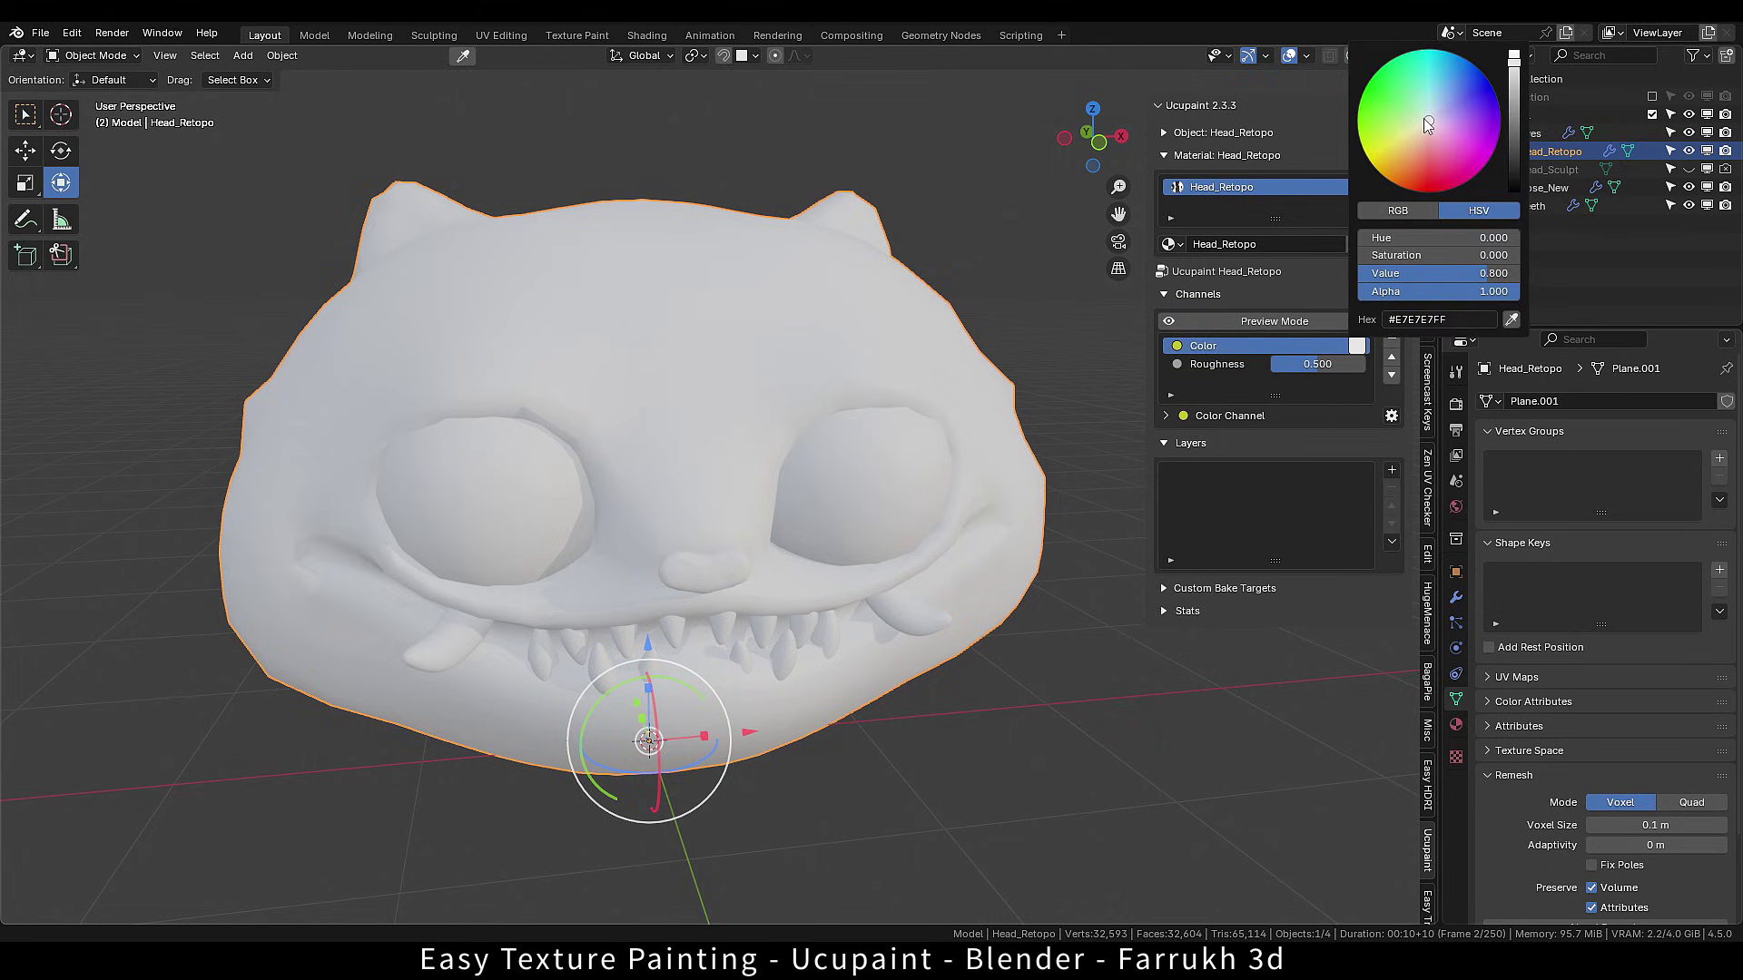
mouse_move(1425, 118)
left_mouse_down()
mouse_move(1488, 82)
mouse_move(1393, 126)
mouse_move(1447, 147)
mouse_move(1413, 179)
mouse_move(1470, 71)
left_mouse_up()
left_click_drag(1305, 364, 1349, 364)
mouse_move(999, 699)
left_mouse_down("alt")
mouse_move(974, 666)
mouse_move(1000, 684)
left_mouse_up("alt")
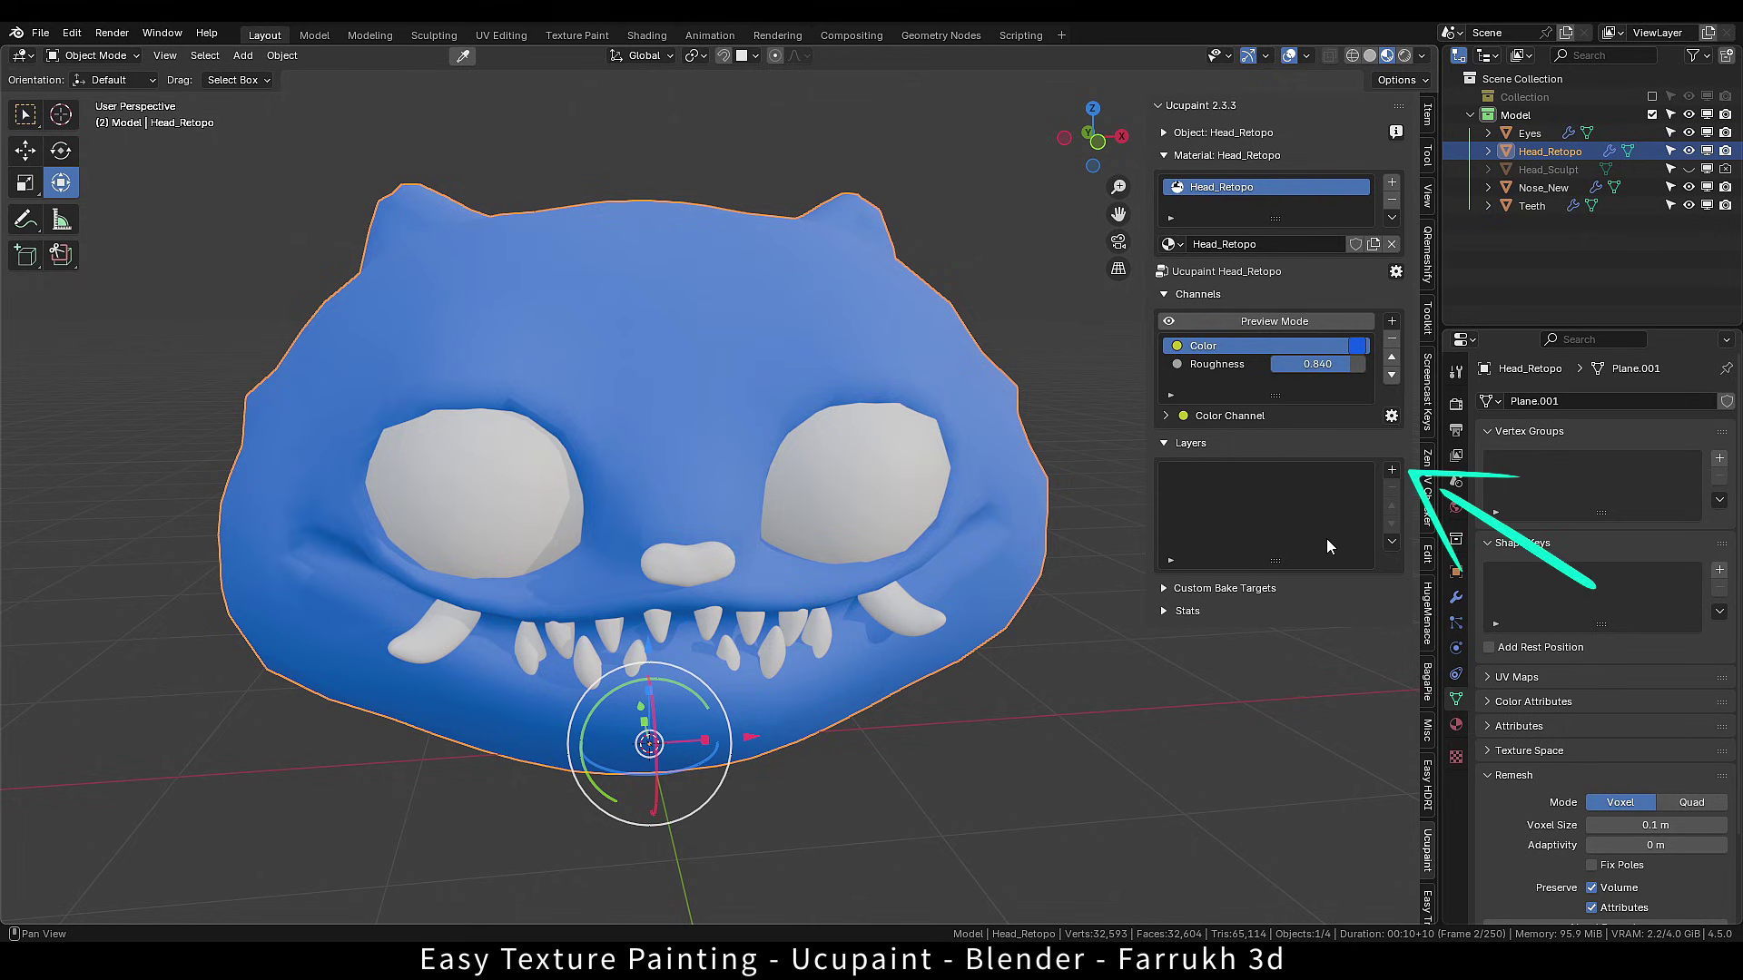
Add a Solid Color layer in orange-red on the Color channel with Mix blending and no mask.
left_click(1391, 473)
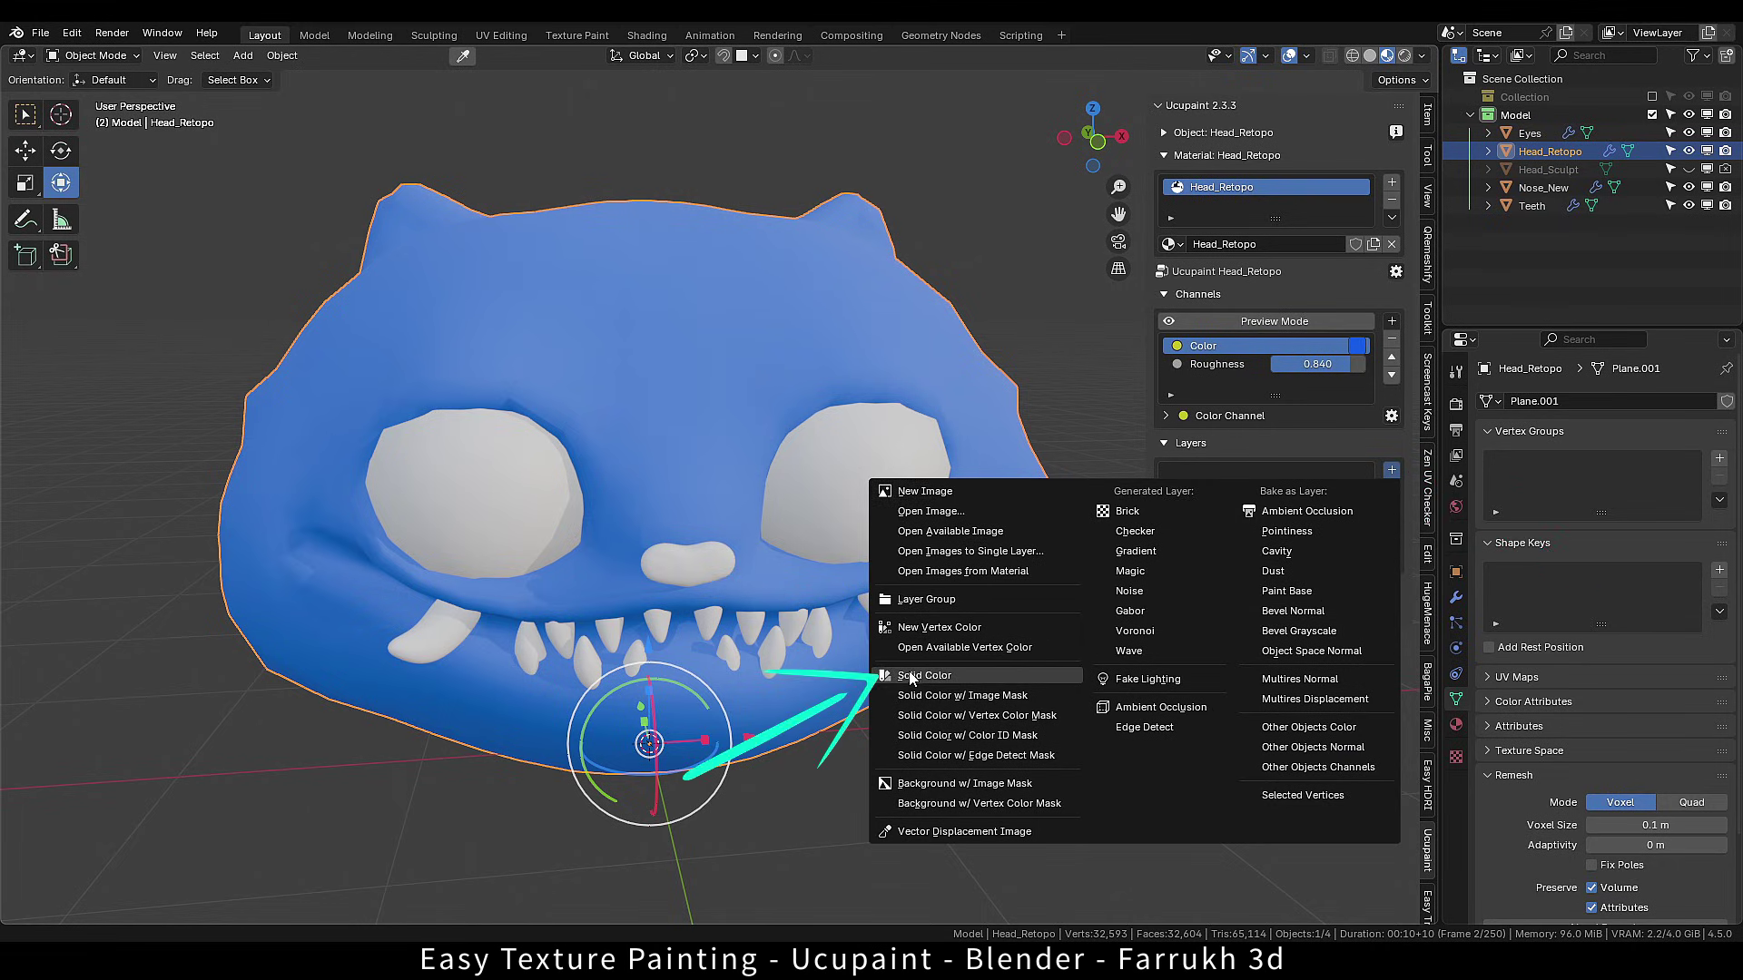
left_click(983, 674)
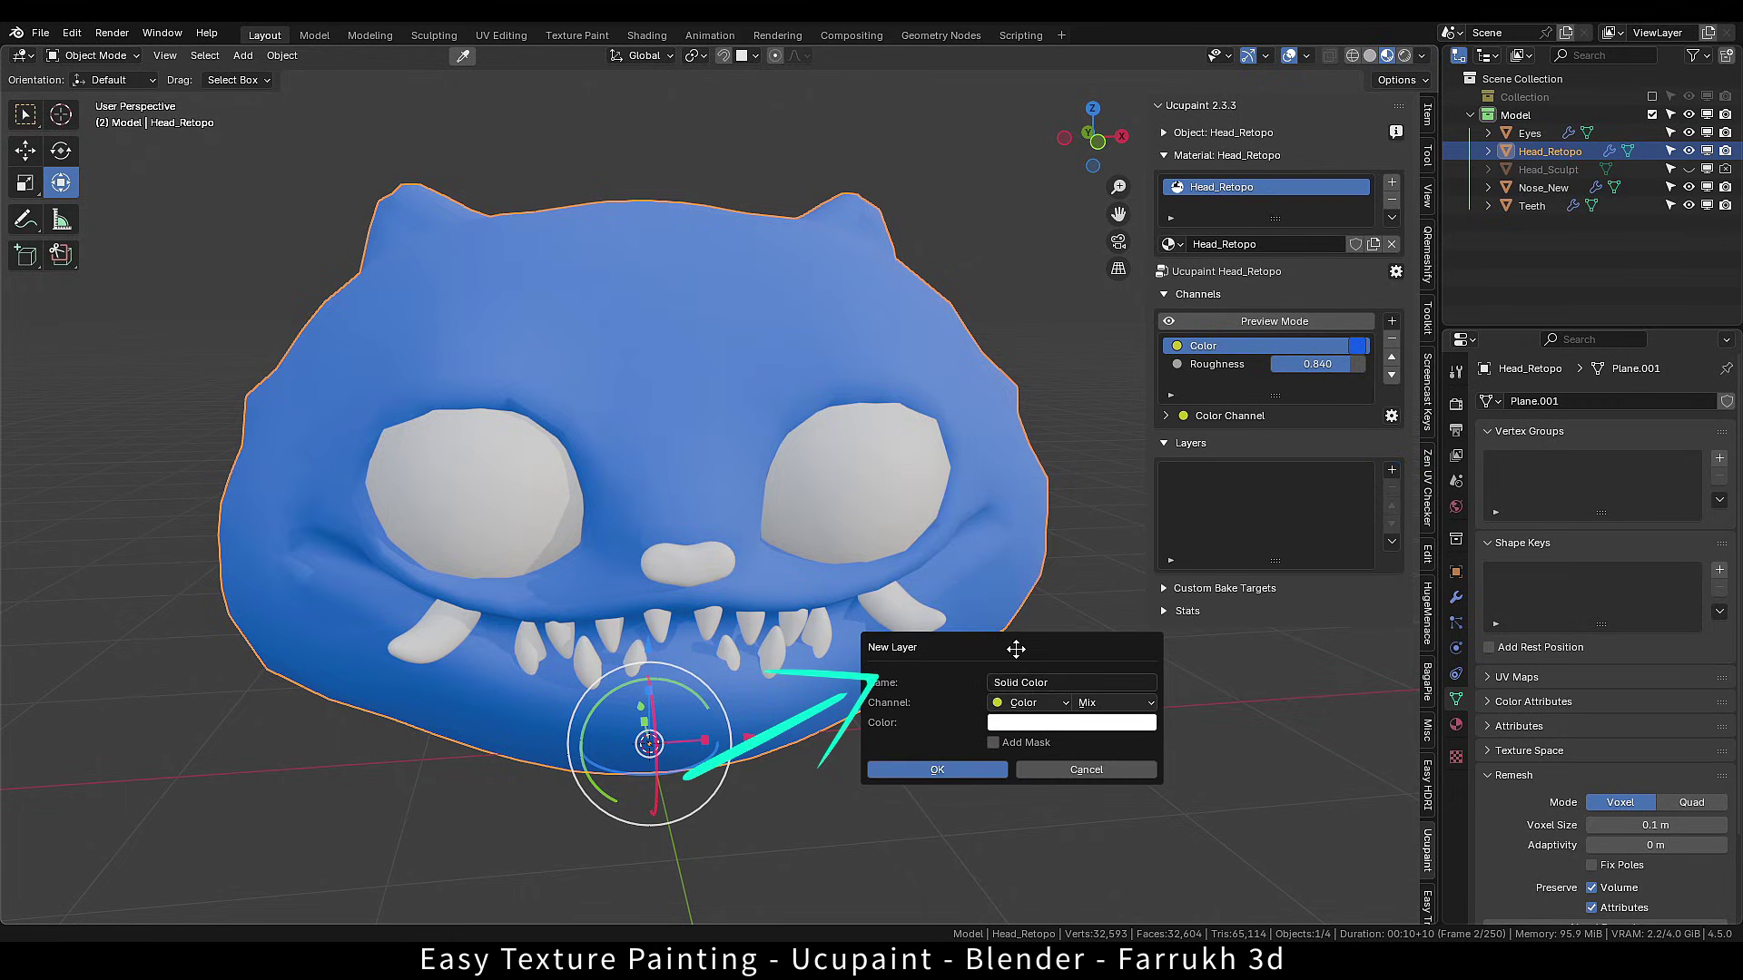
left_click_drag(1015, 650, 1015, 544)
left_click(1073, 615)
left_click_drag(1071, 409, 1052, 470)
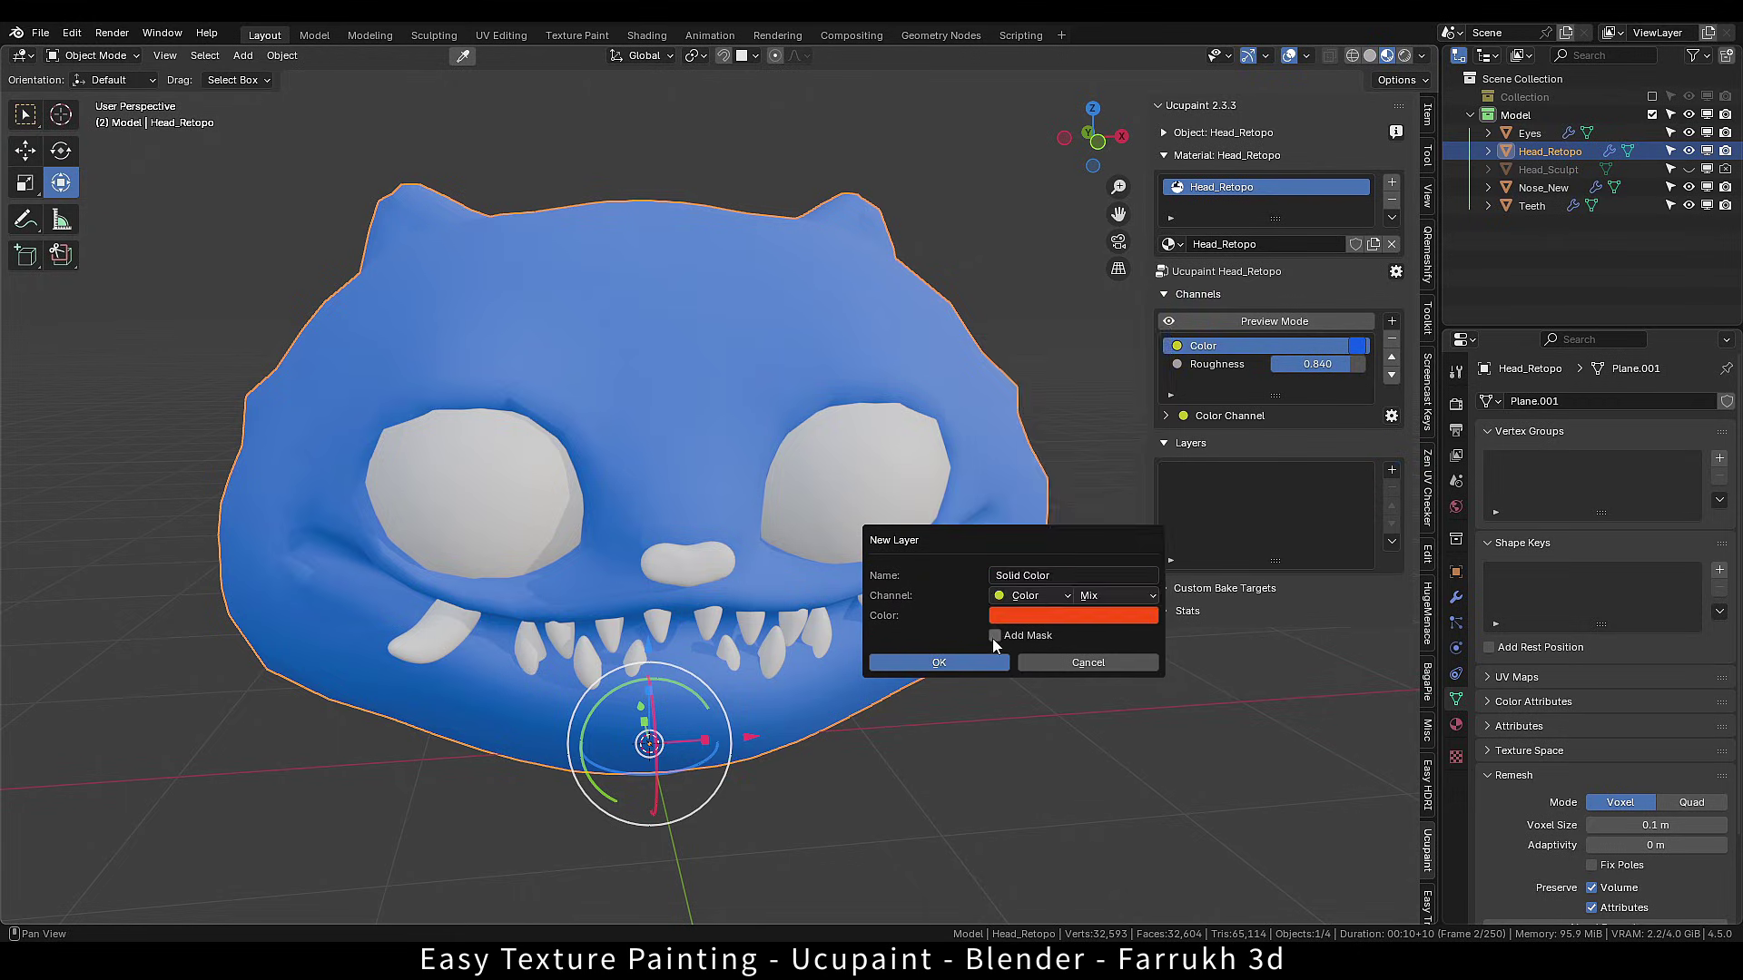
left_click(945, 660)
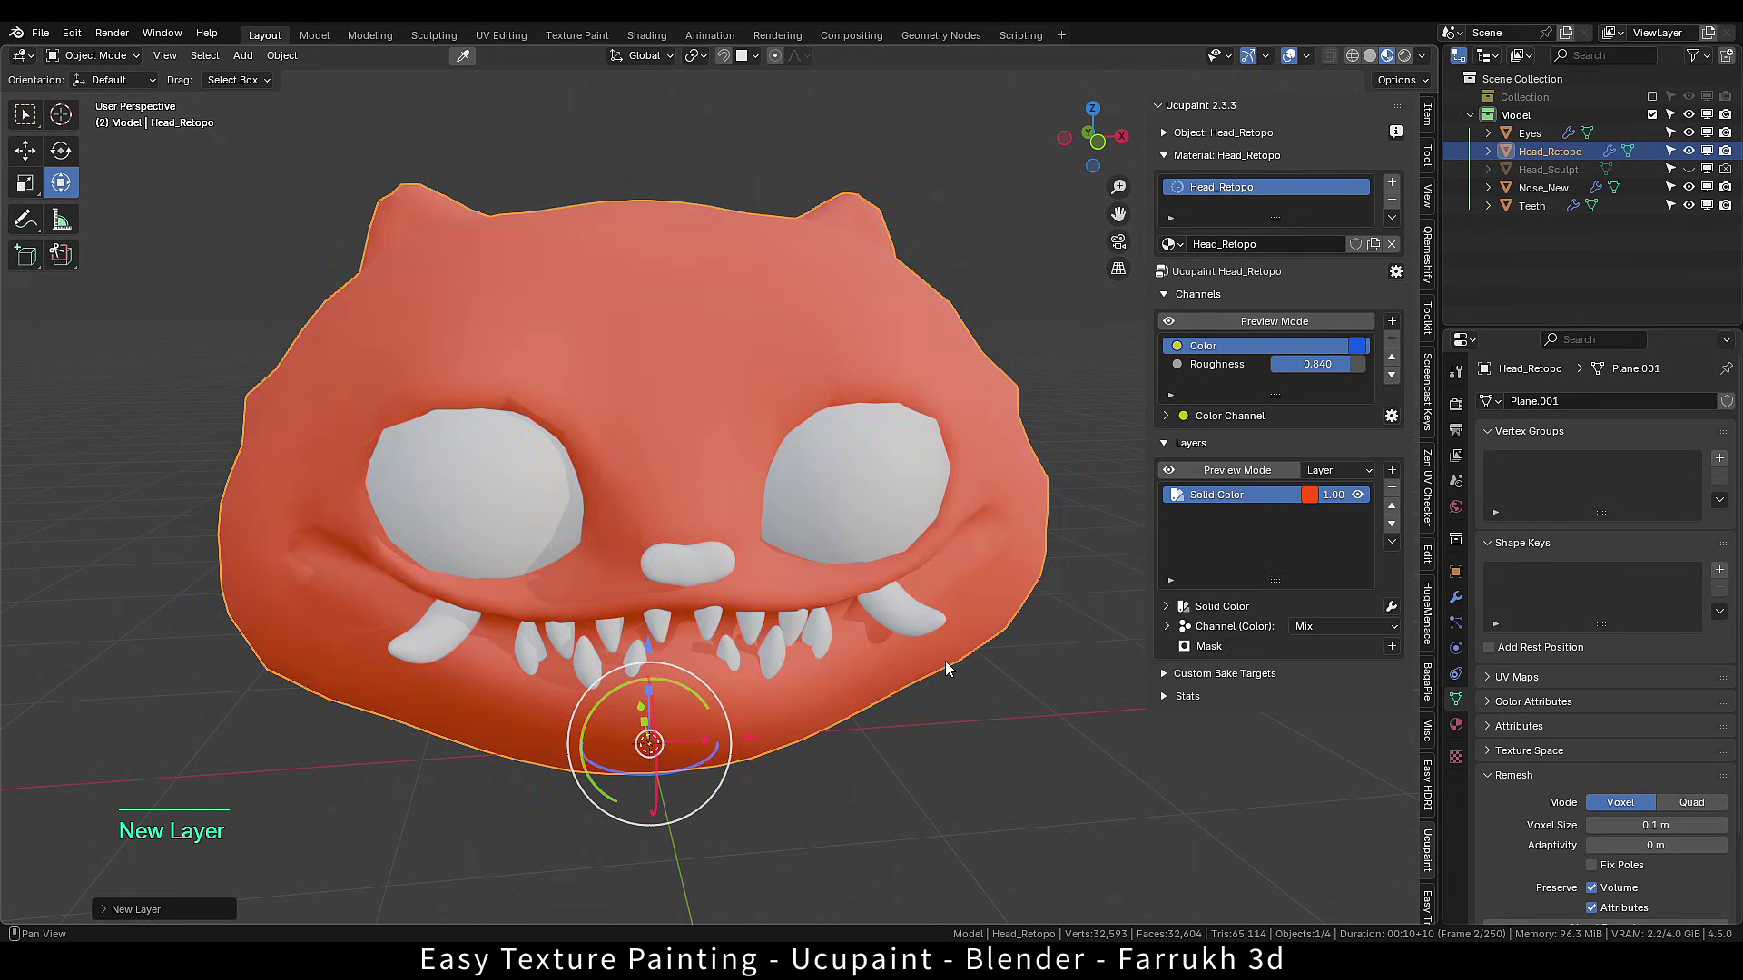
Shift the Solid Color layer to a slightly more orange hue and toggle its visibility off and on.
left_click(1309, 494)
left_click_drag(1397, 291, 1365, 335)
left_click(1356, 495)
left_click(1355, 494)
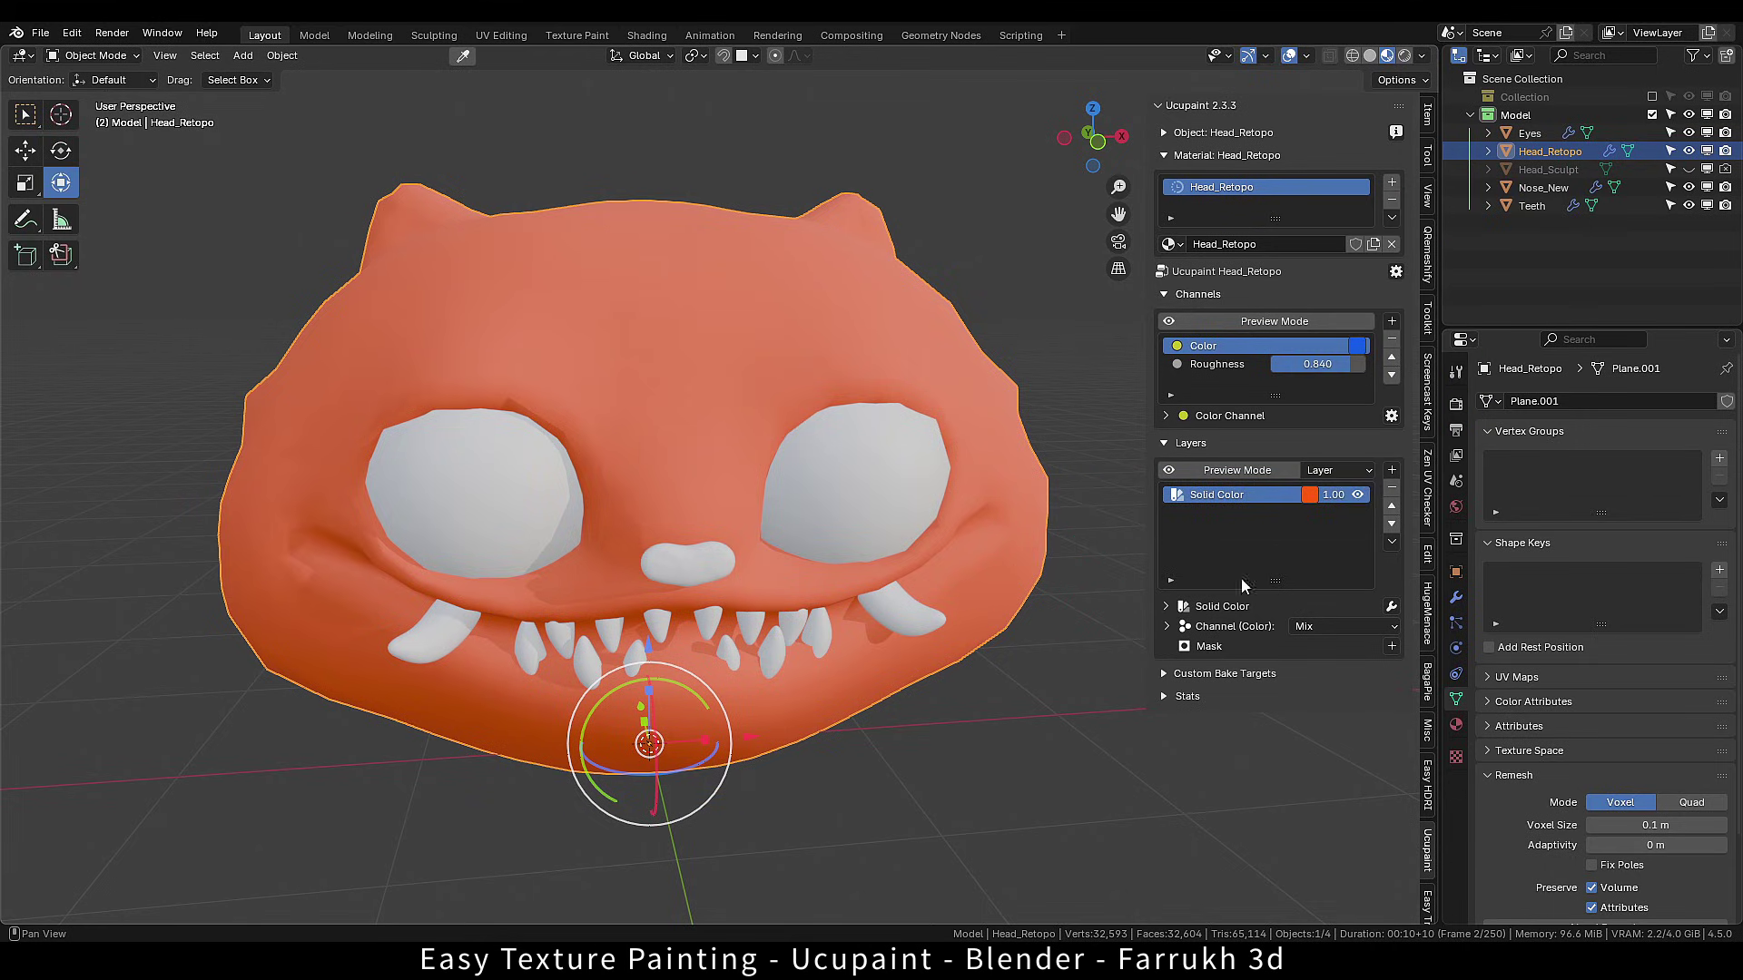
Try other blend modes on the Solid Color layer's Color channel and set it back to Mix.
left_click(1316, 627)
left_click(1346, 345)
left_click(1321, 624)
left_click(1327, 405)
left_click(1322, 624)
left_click(1342, 245)
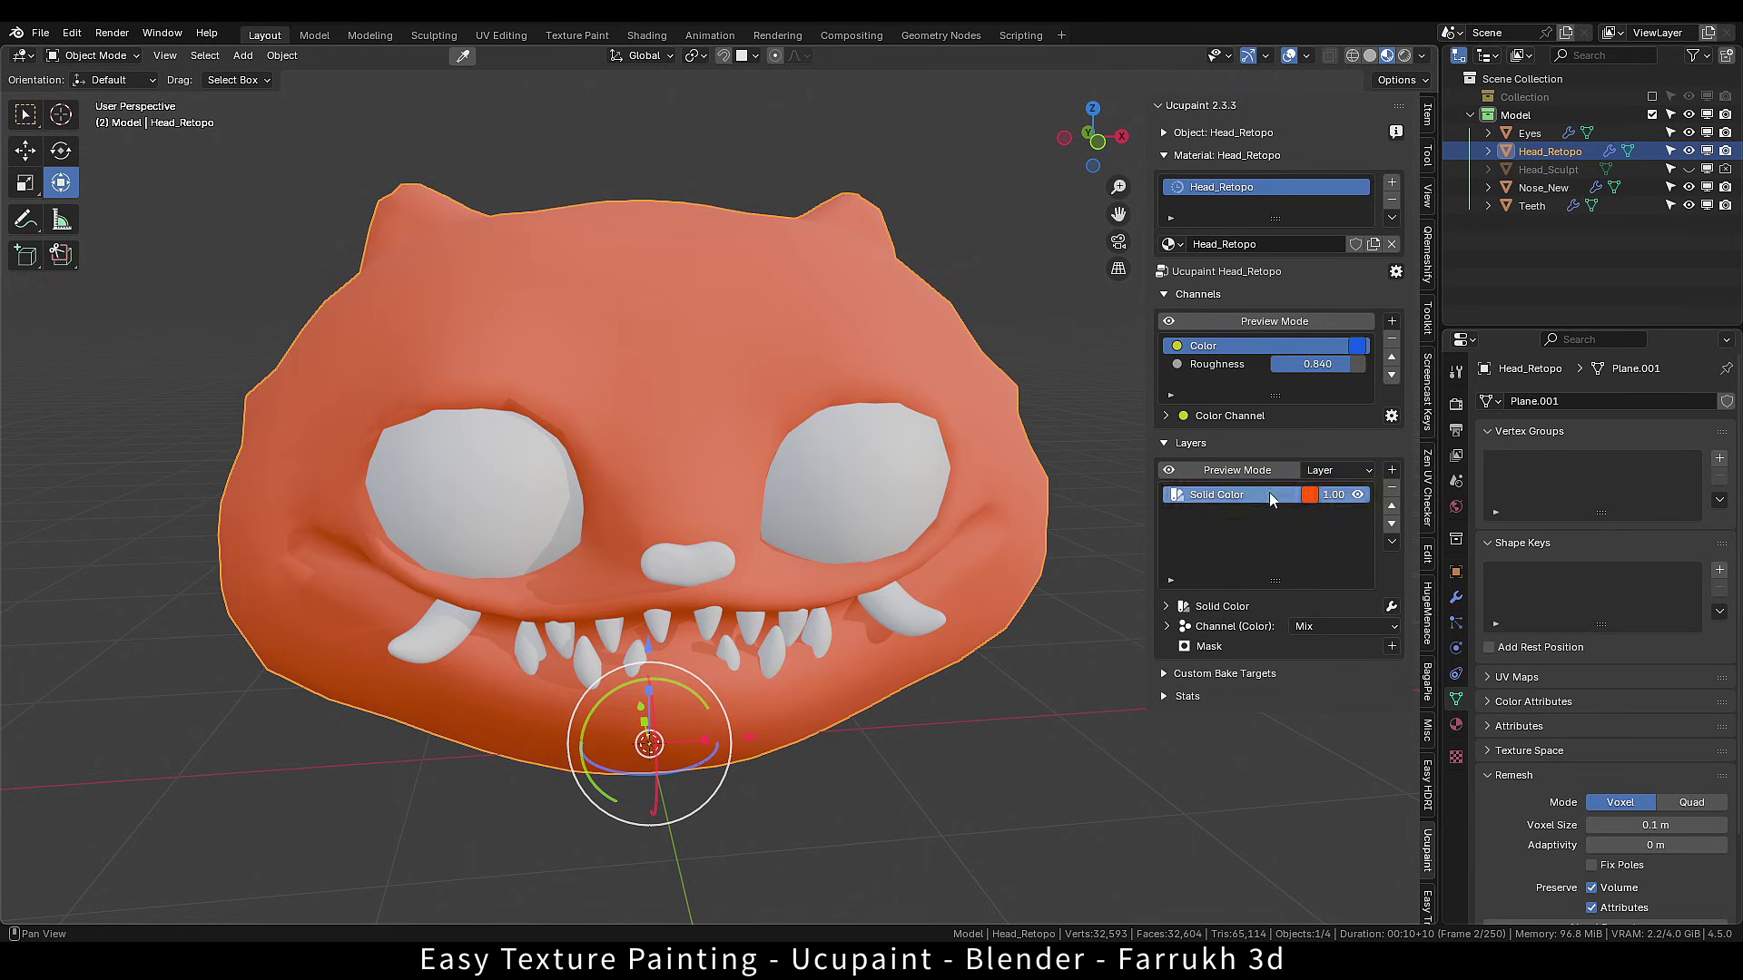
Add a new 1024 image mask filled with Black (Full Transparency) to the Solid Color layer, using Multiply blending.
middle_click_drag(772, 722, 868, 746)
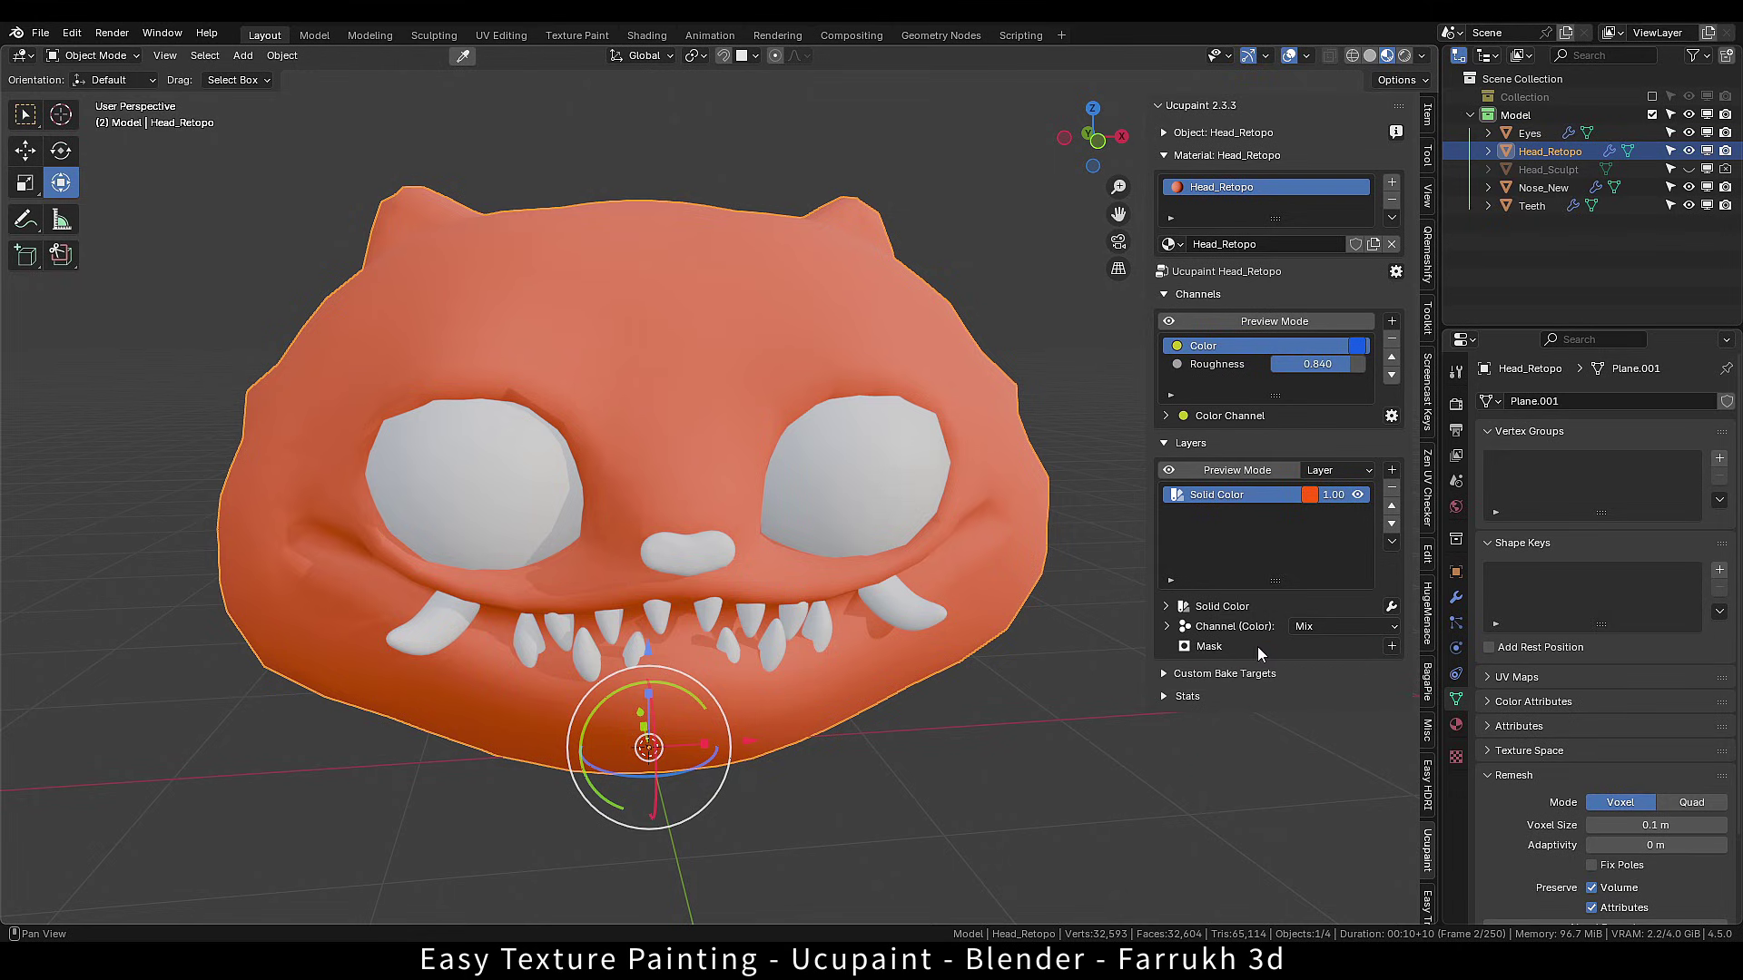
left_click(1391, 647)
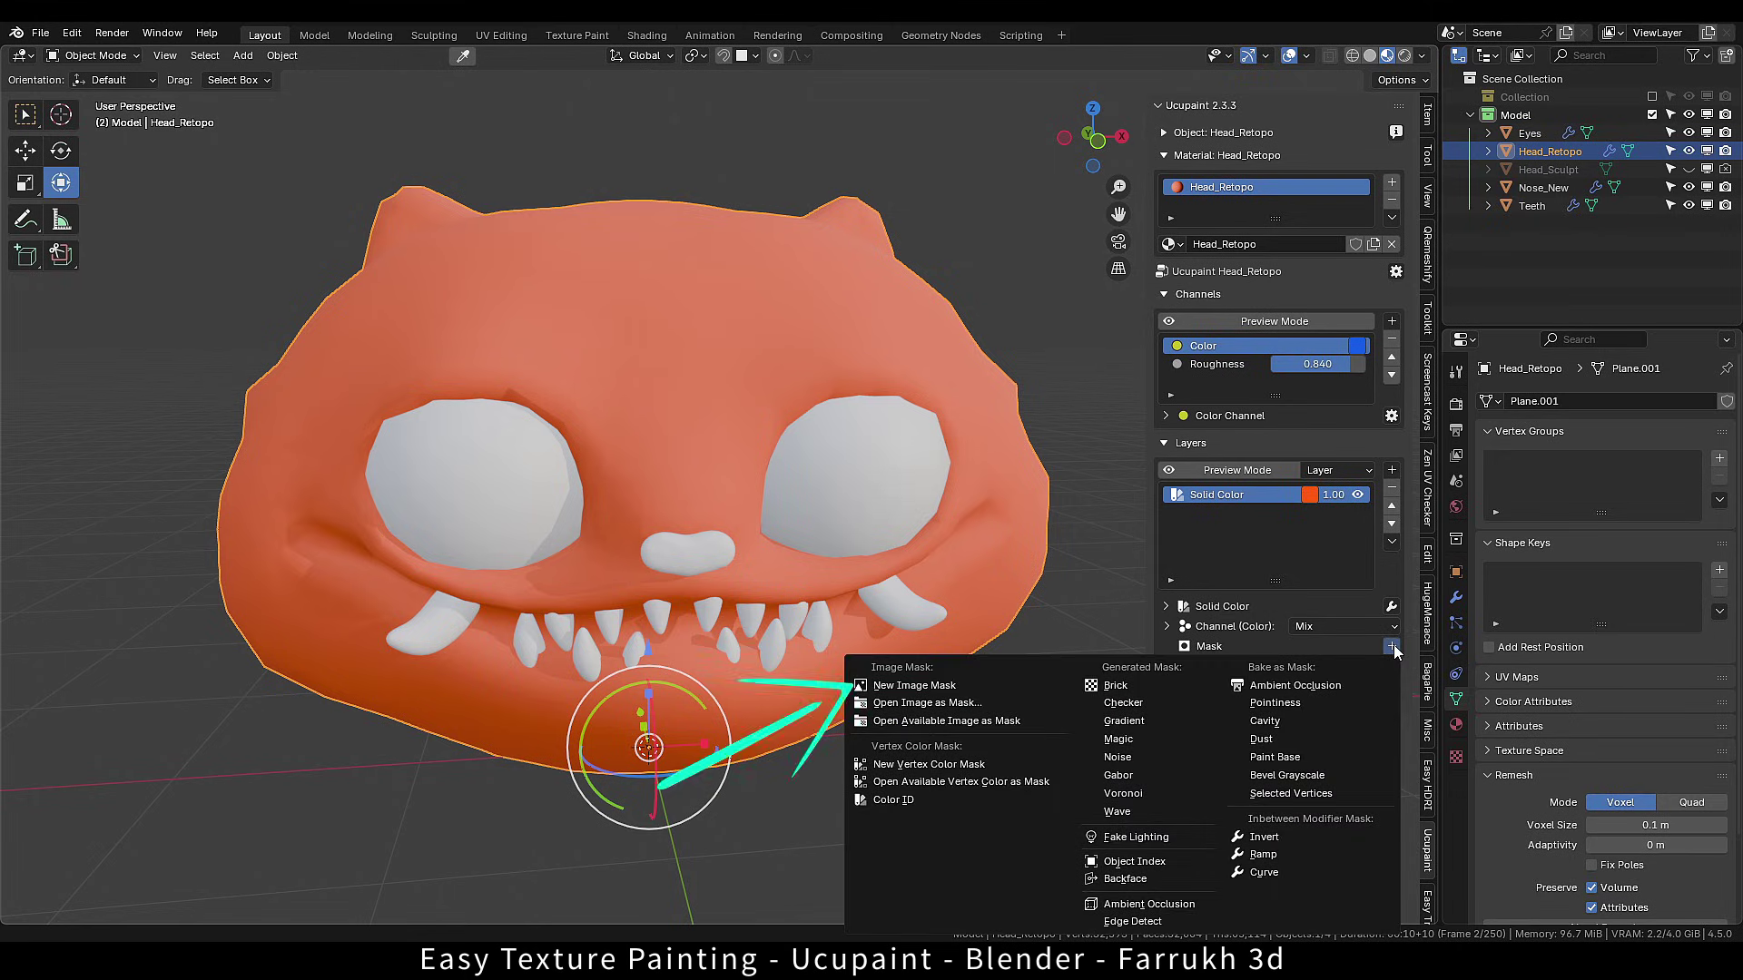
left_click(932, 688)
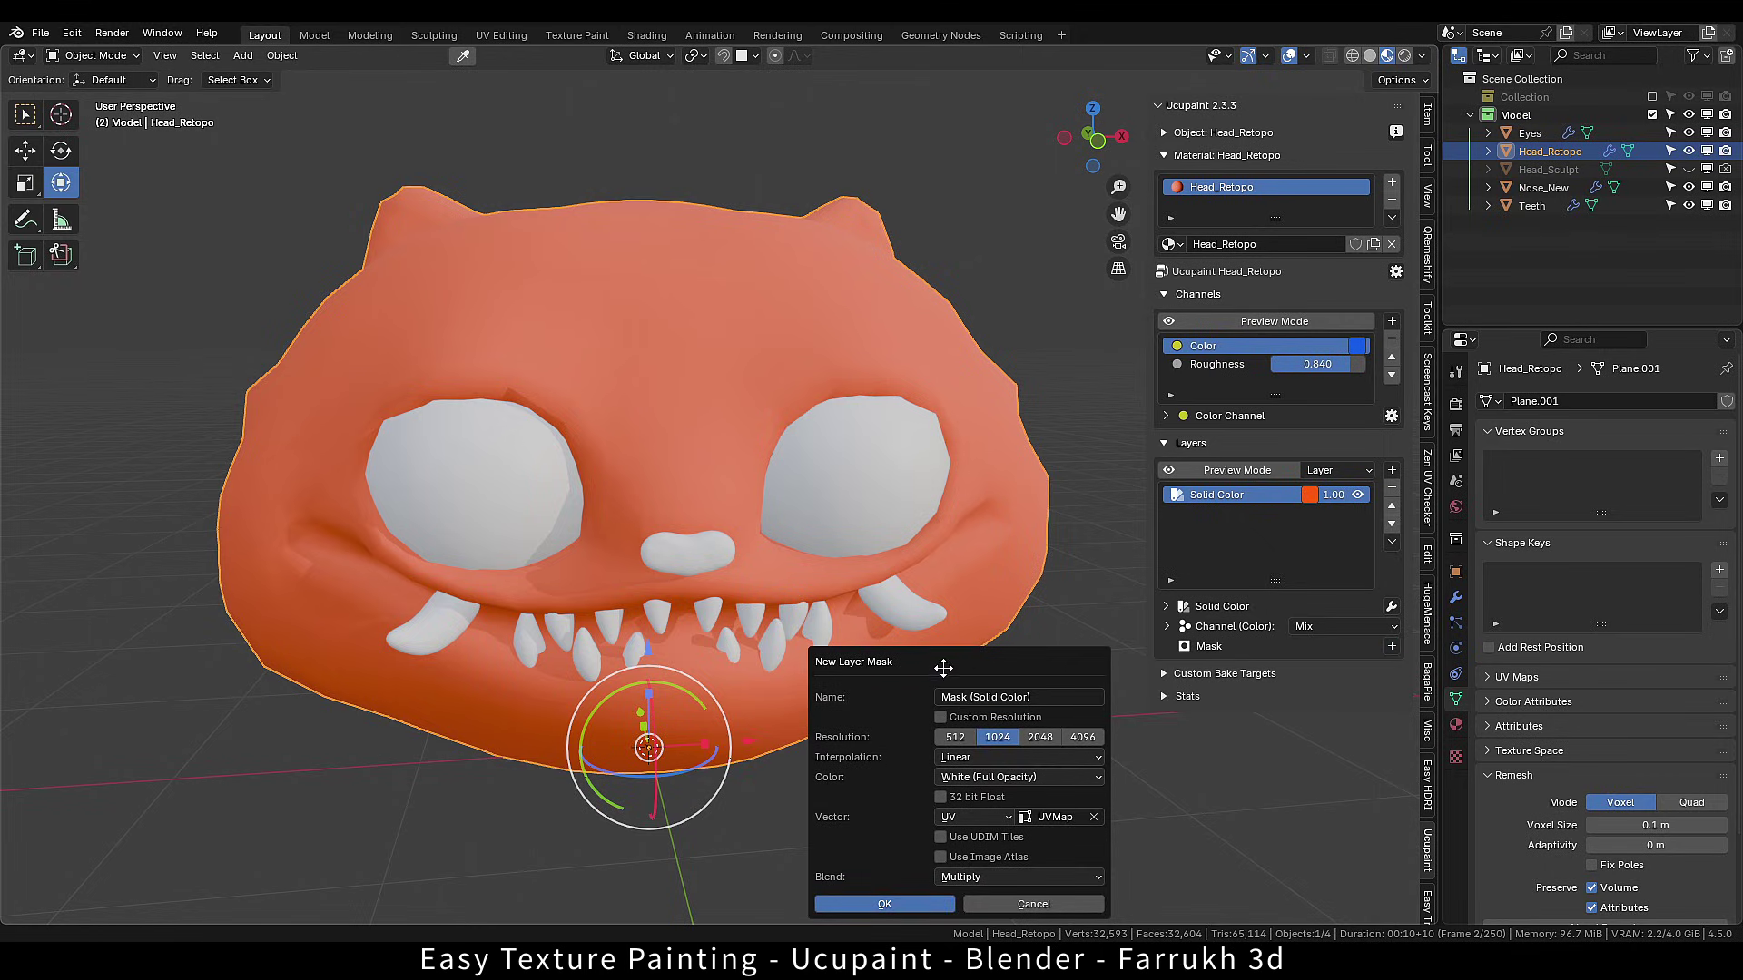
left_click_drag(944, 667, 958, 514)
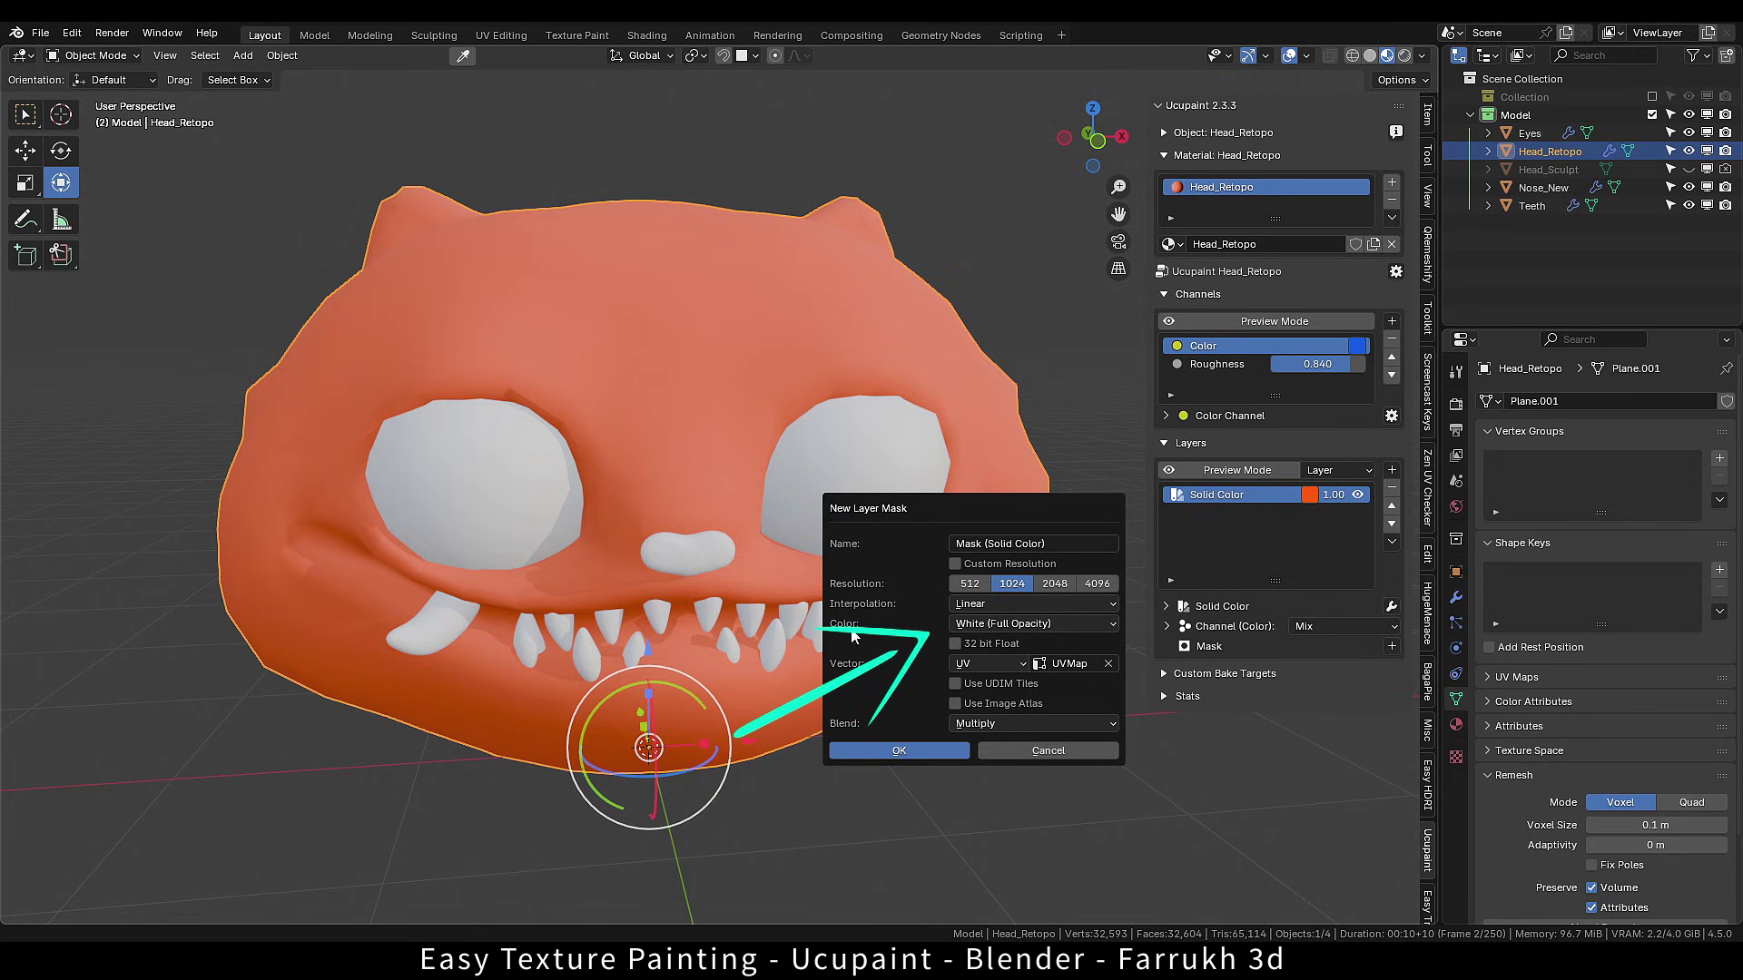
left_click(1088, 625)
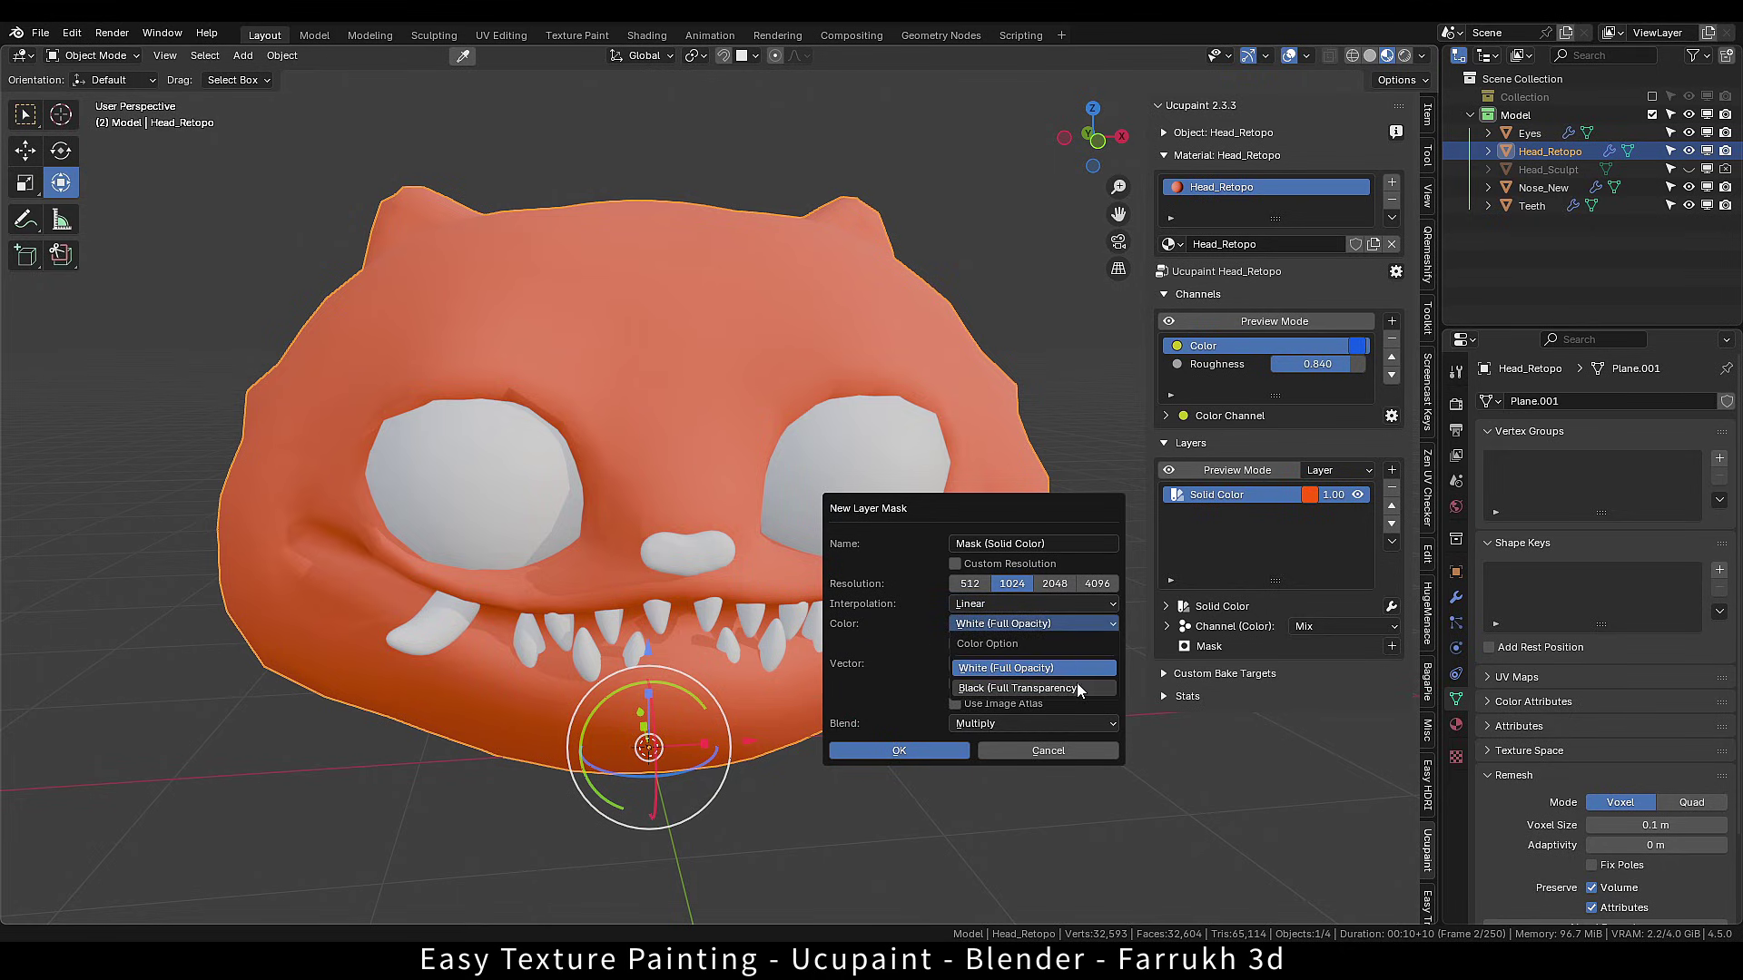
left_click(1012, 685)
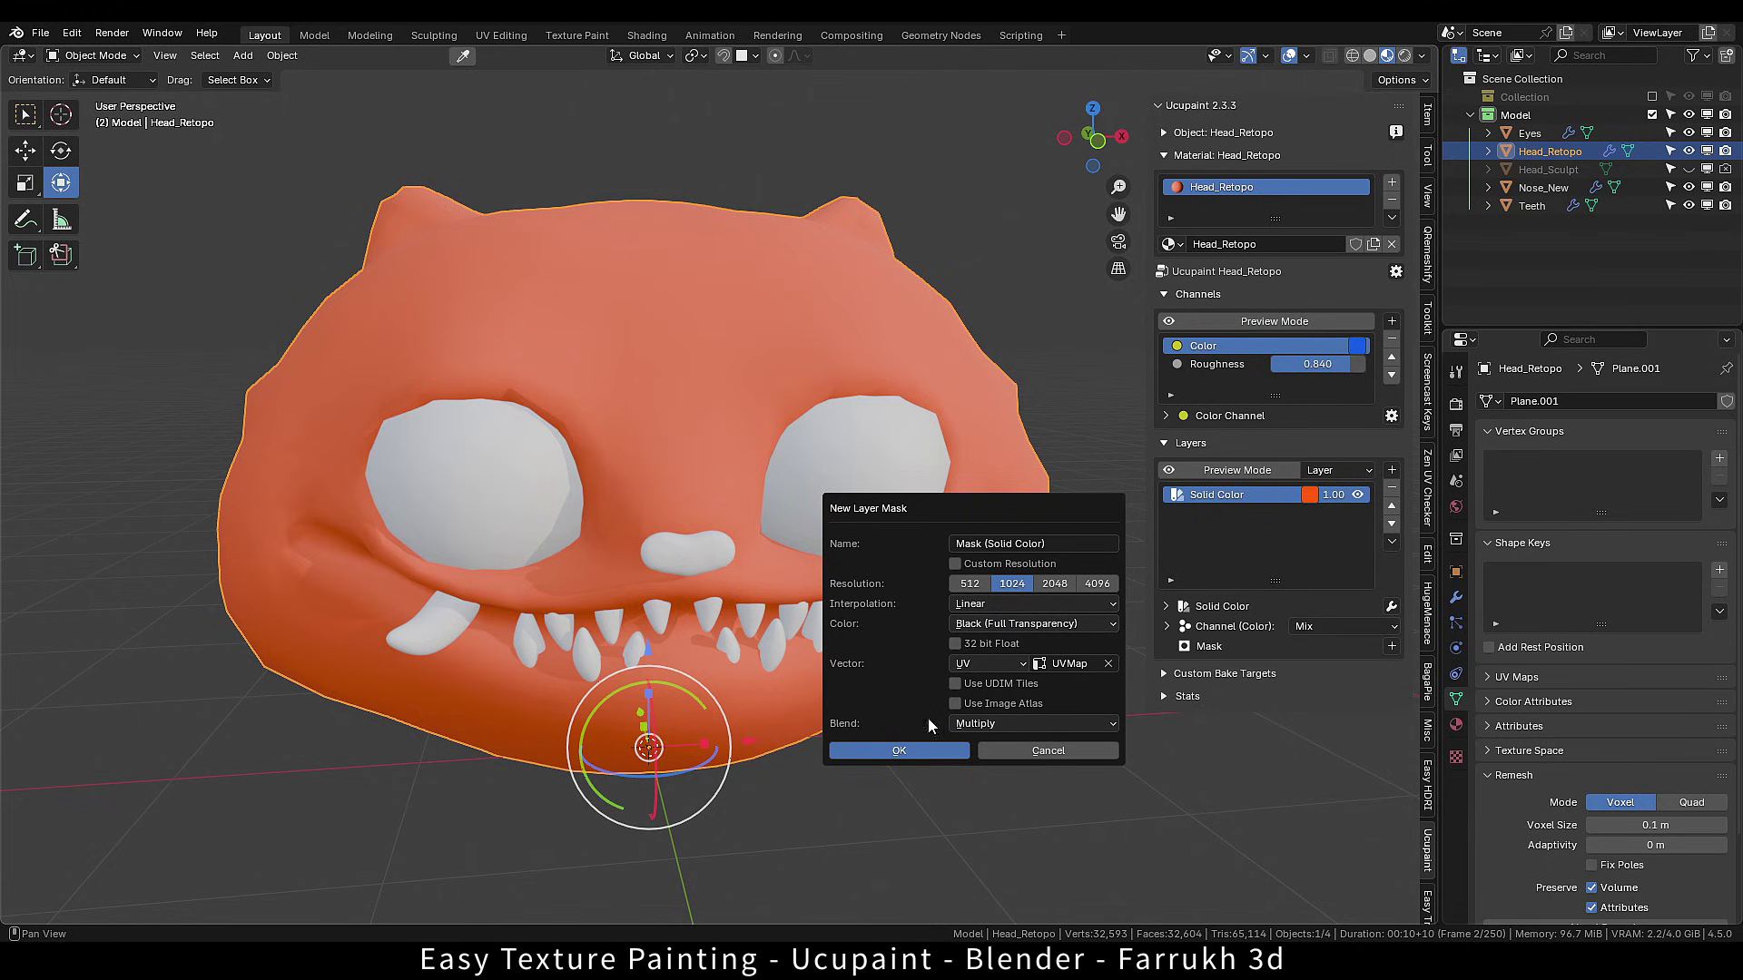
left_click(899, 751)
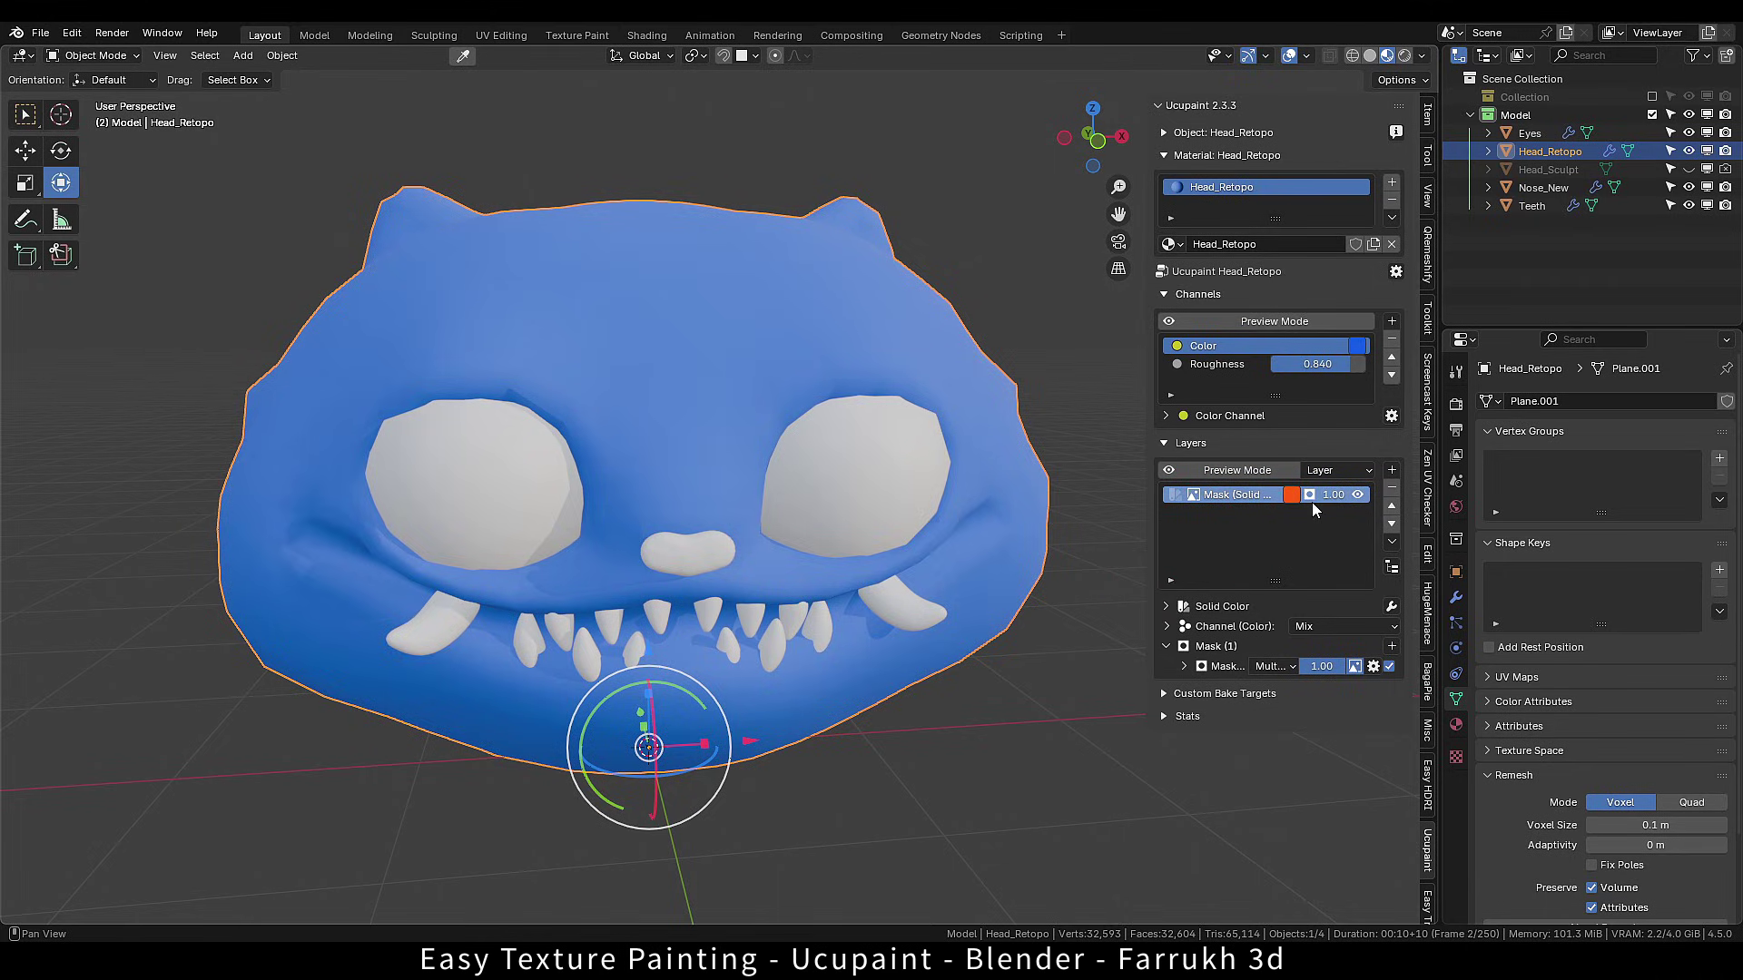
mouse_move(1336, 668)
left_mouse_down()
mouse_move(1280, 668)
mouse_move(1342, 668)
left_mouse_up()
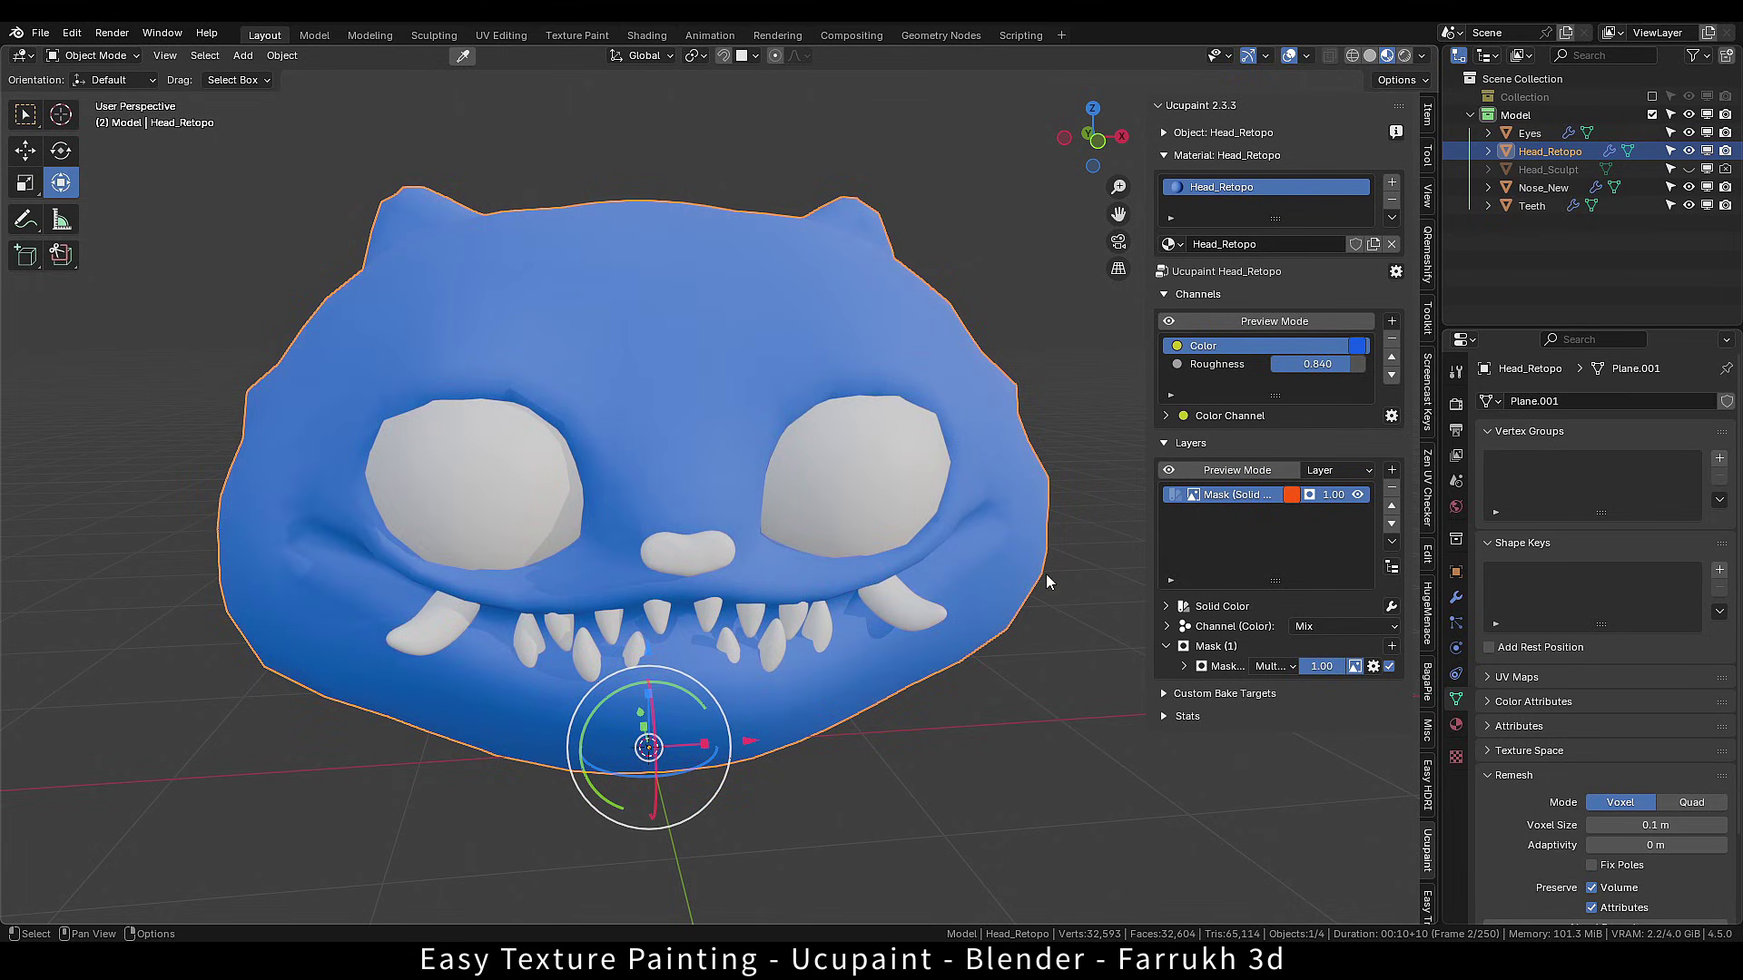
Switch the head to Texture Paint mode, choose the Paint Soft brush and make white the painting colour.
middle_click_drag(1054, 795, 875, 735)
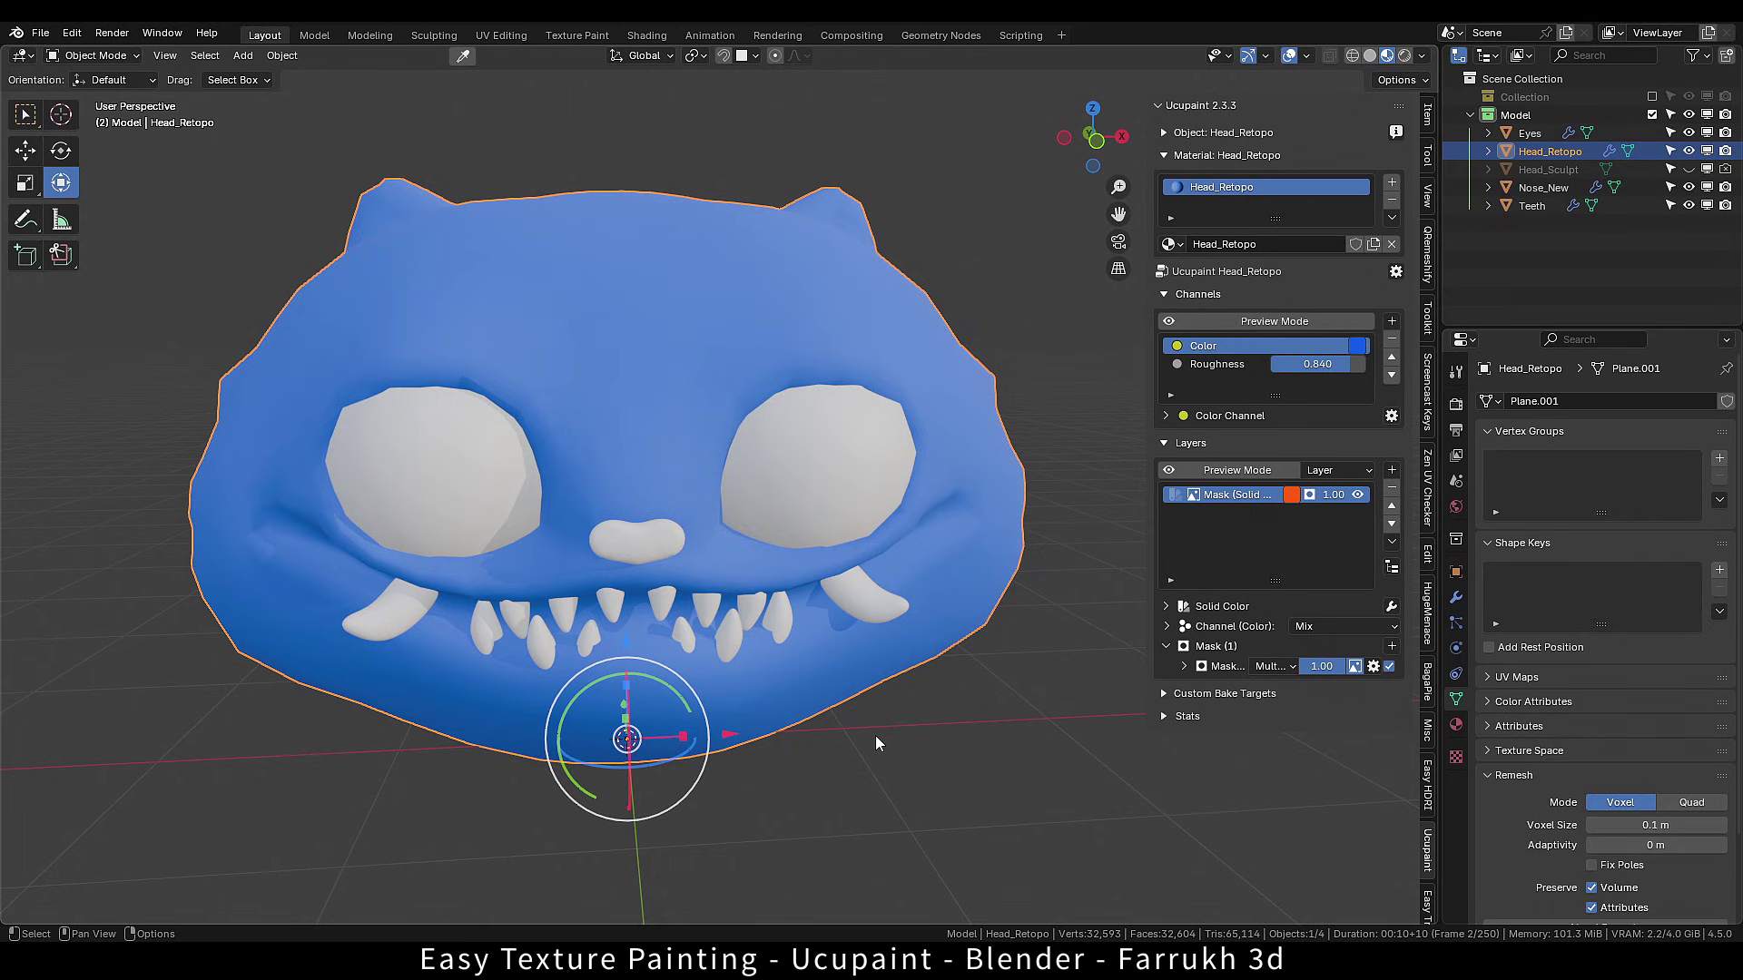
key("Tab")
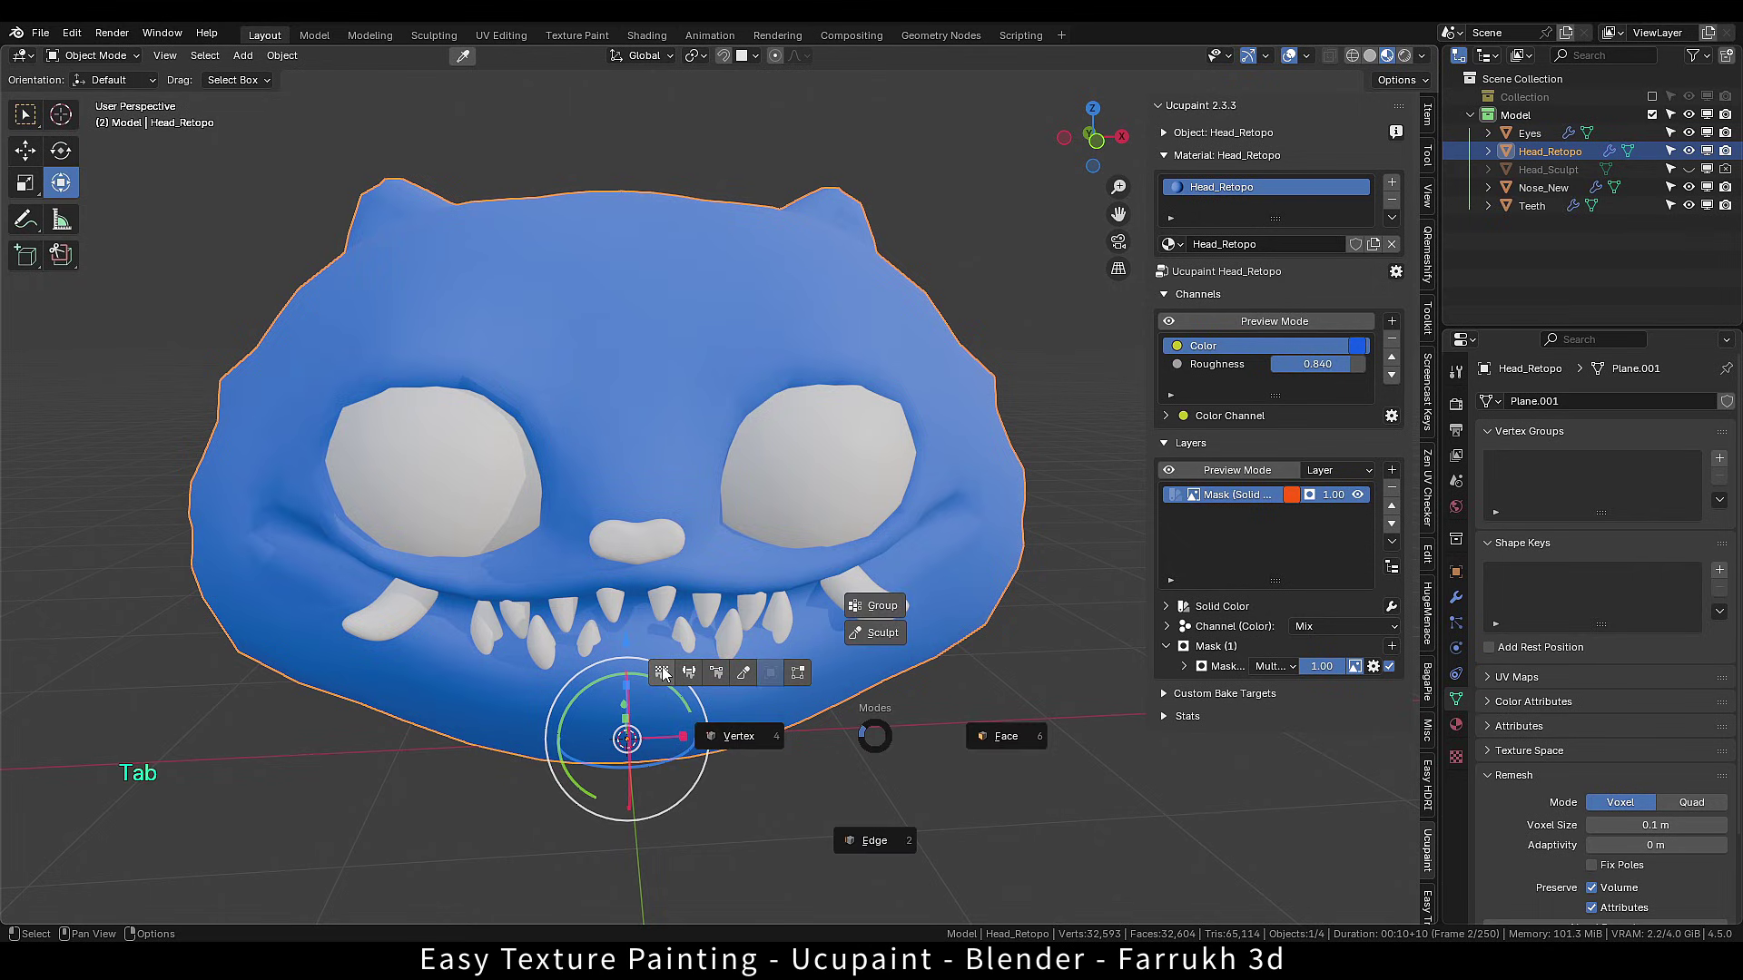
left_click(663, 672)
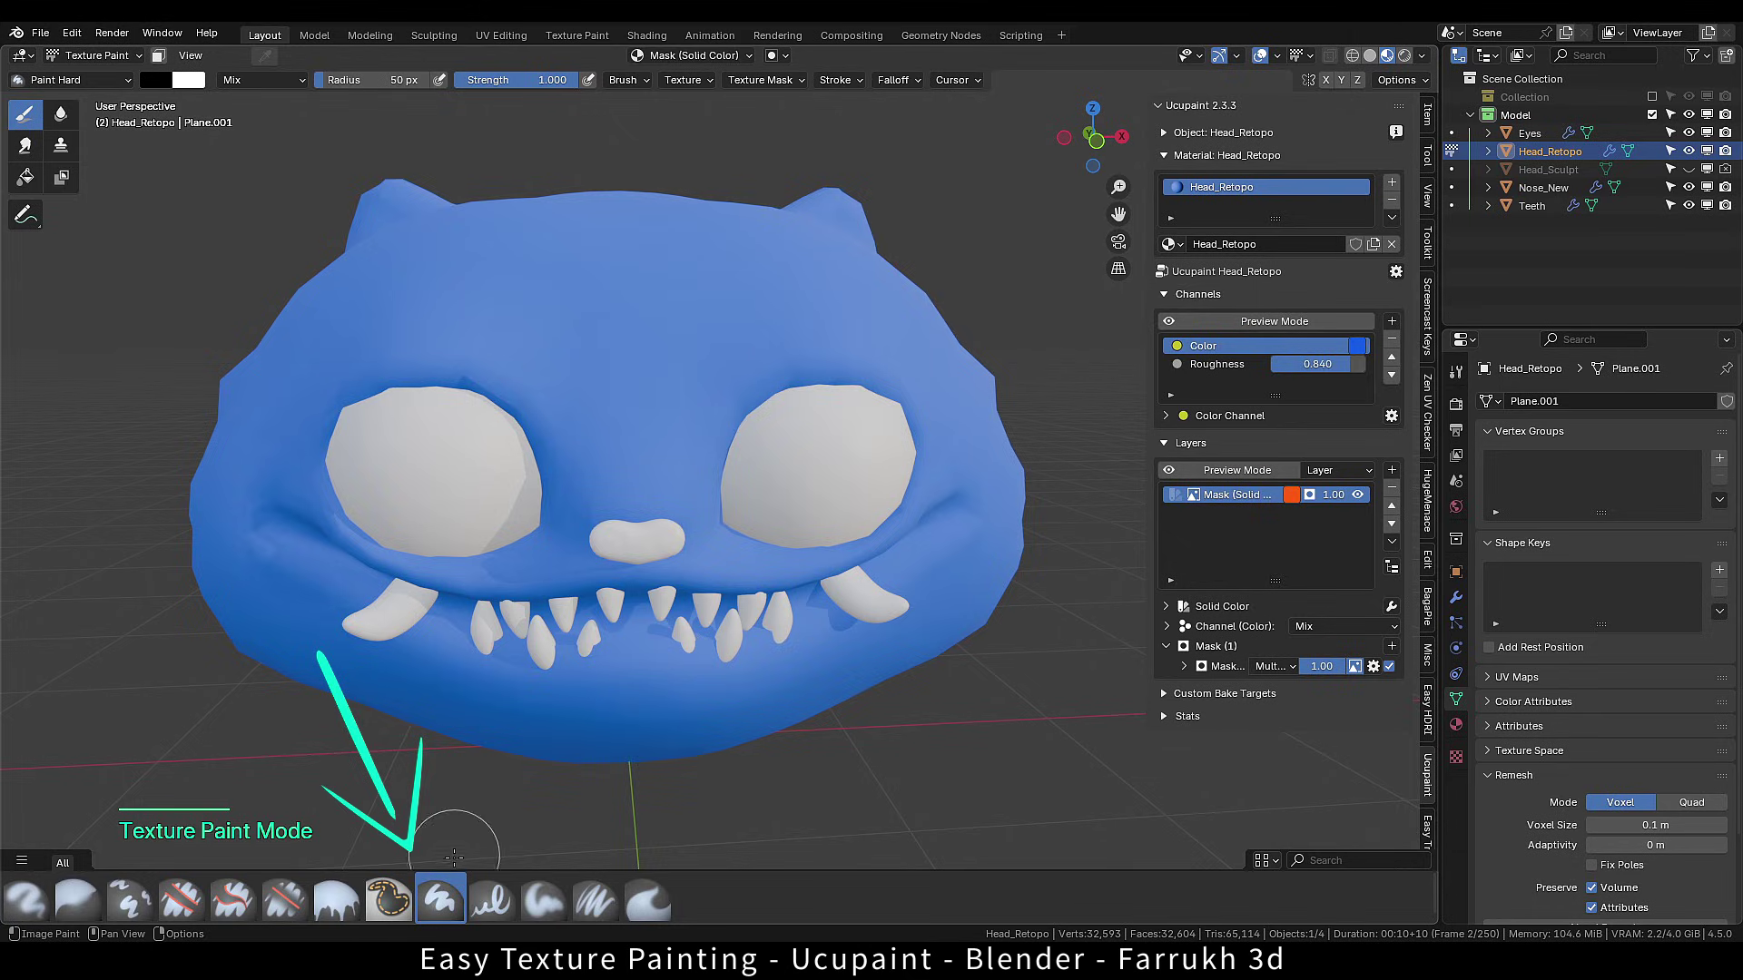
left_click(539, 899)
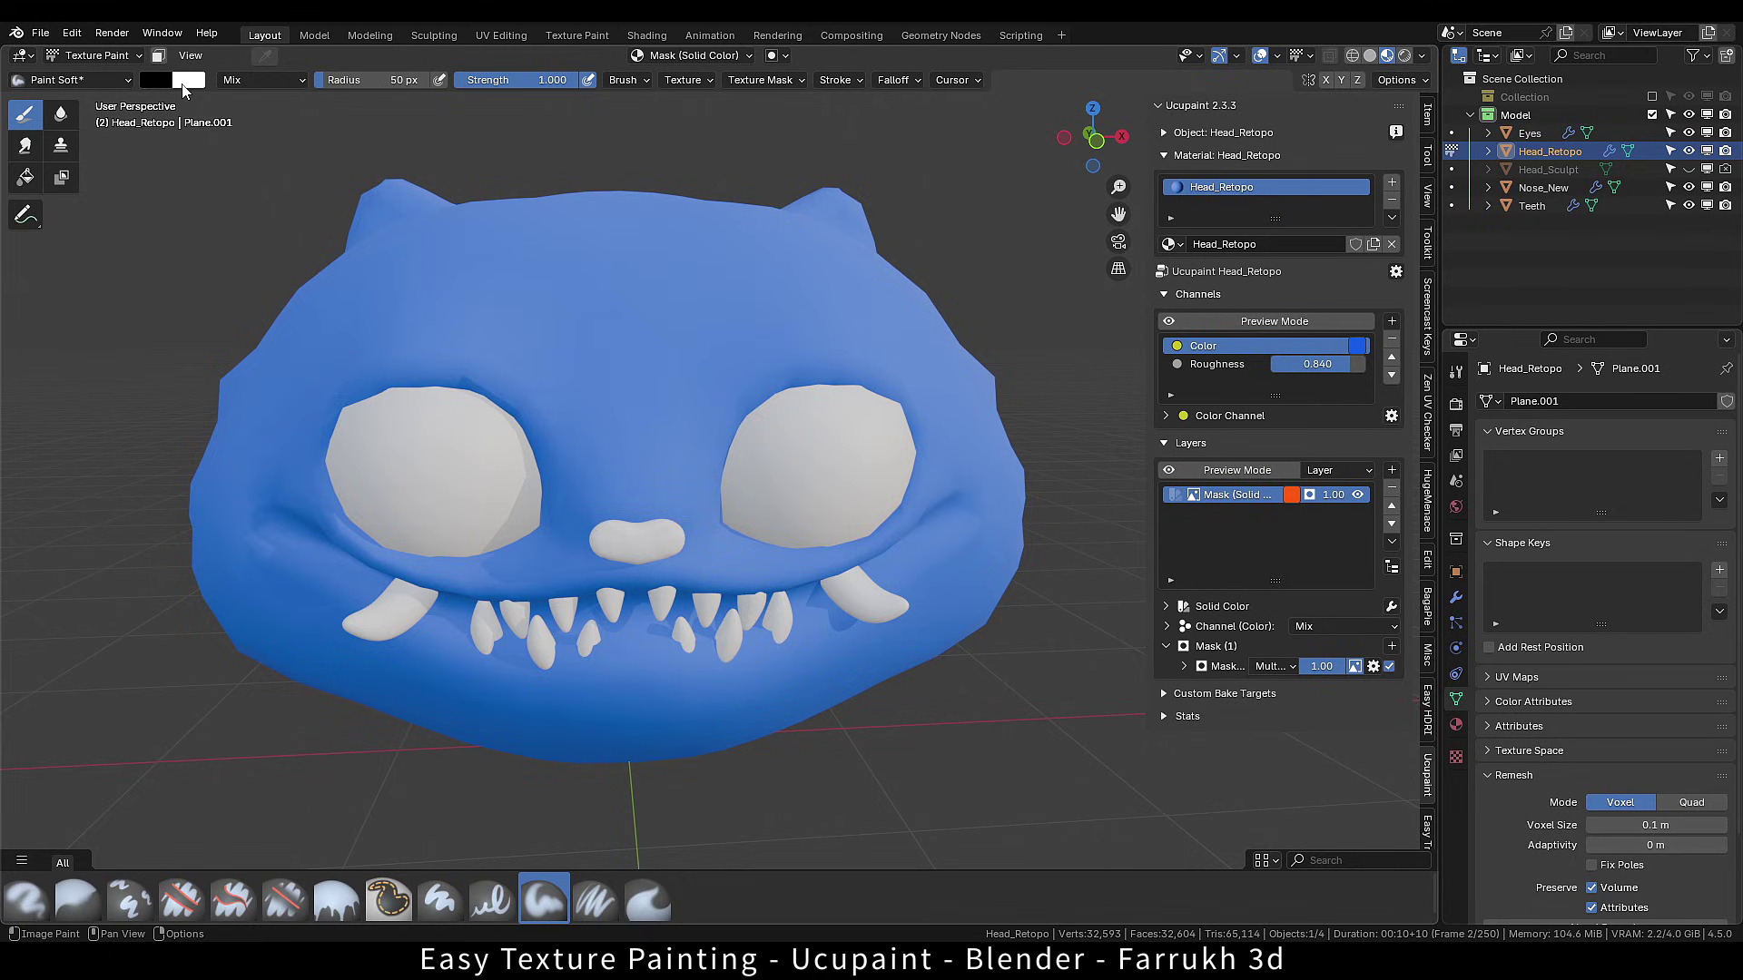
key("x")
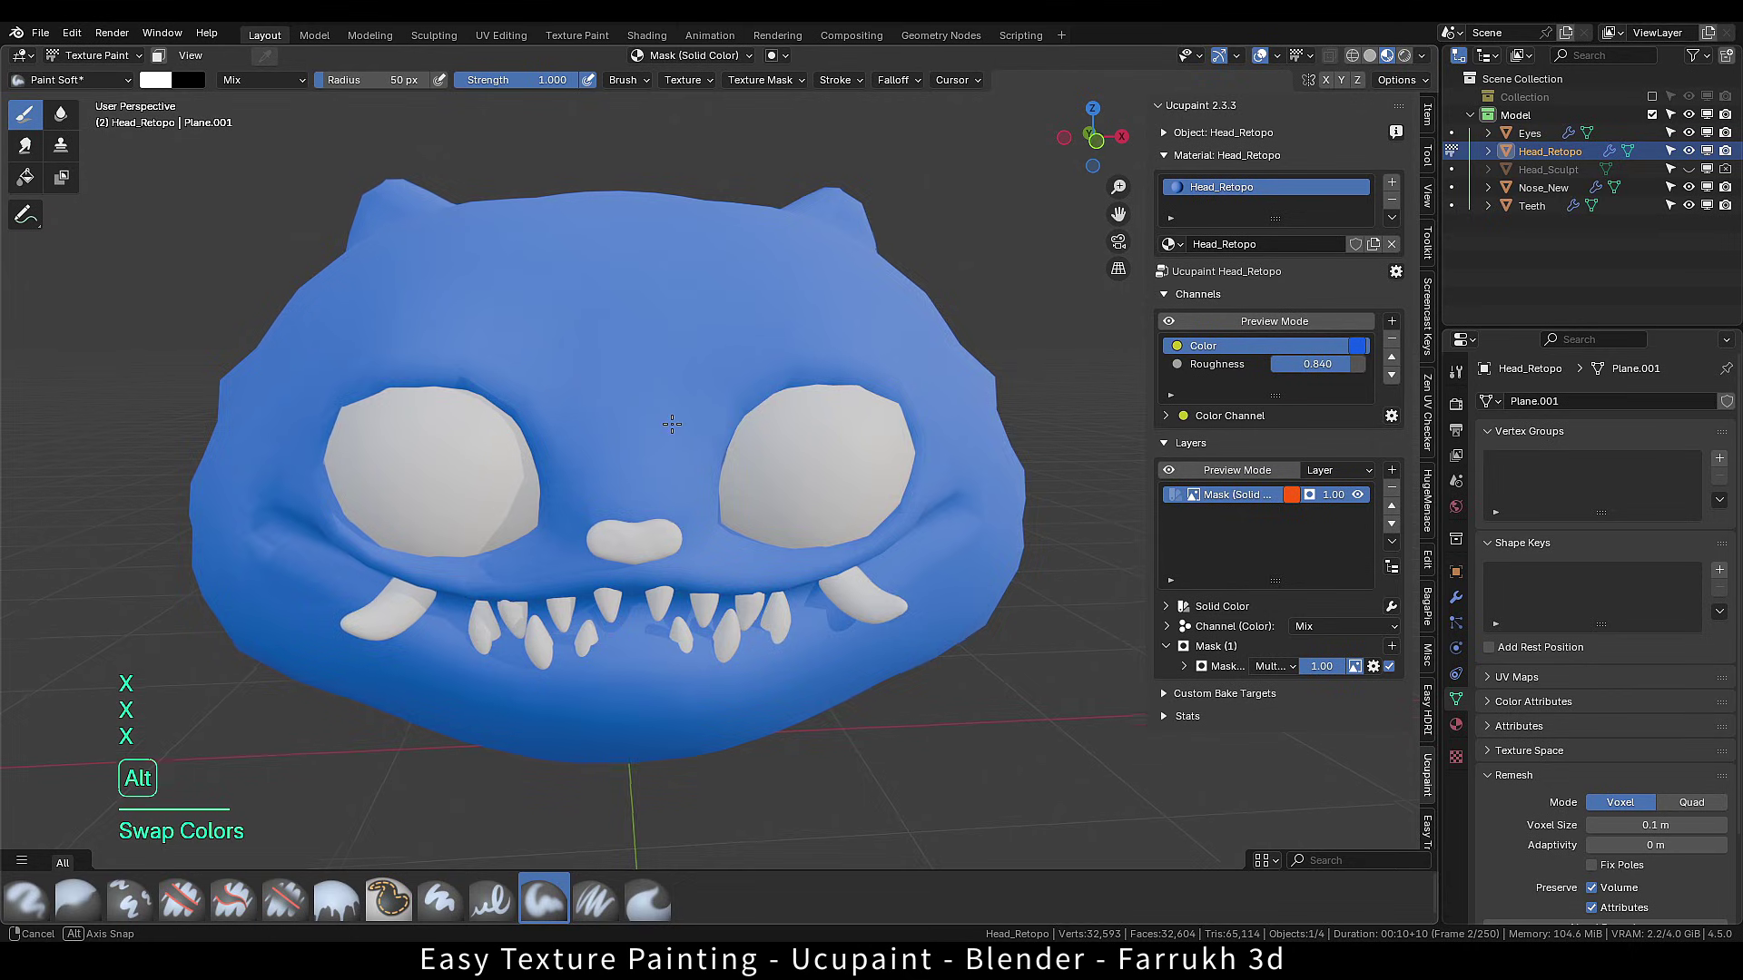
Paint white into the mask around both eyes, using a 90 px and a 73 px brush radius.
middle_click(660, 424, "alt")
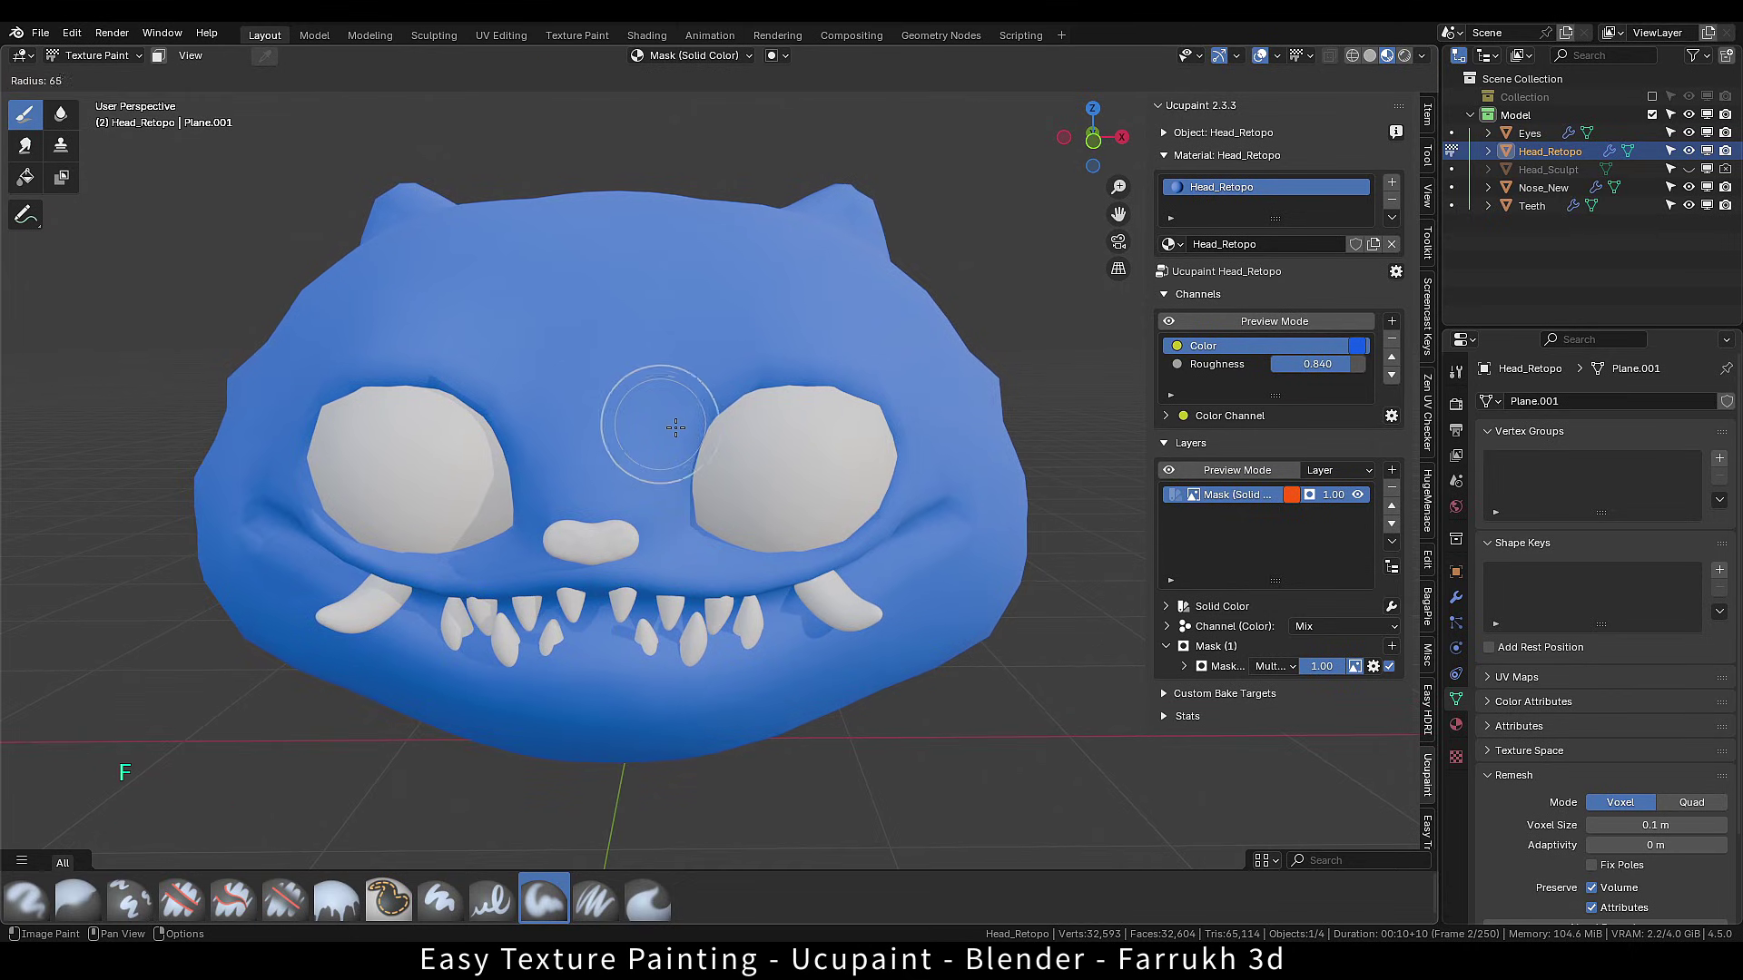
key("f")
middle_click_drag(650, 423, 648, 432, "shift")
mouse_move(701, 505)
left_mouse_down()
mouse_move(717, 389)
mouse_move(797, 365)
mouse_move(876, 401)
mouse_move(854, 472)
left_mouse_up()
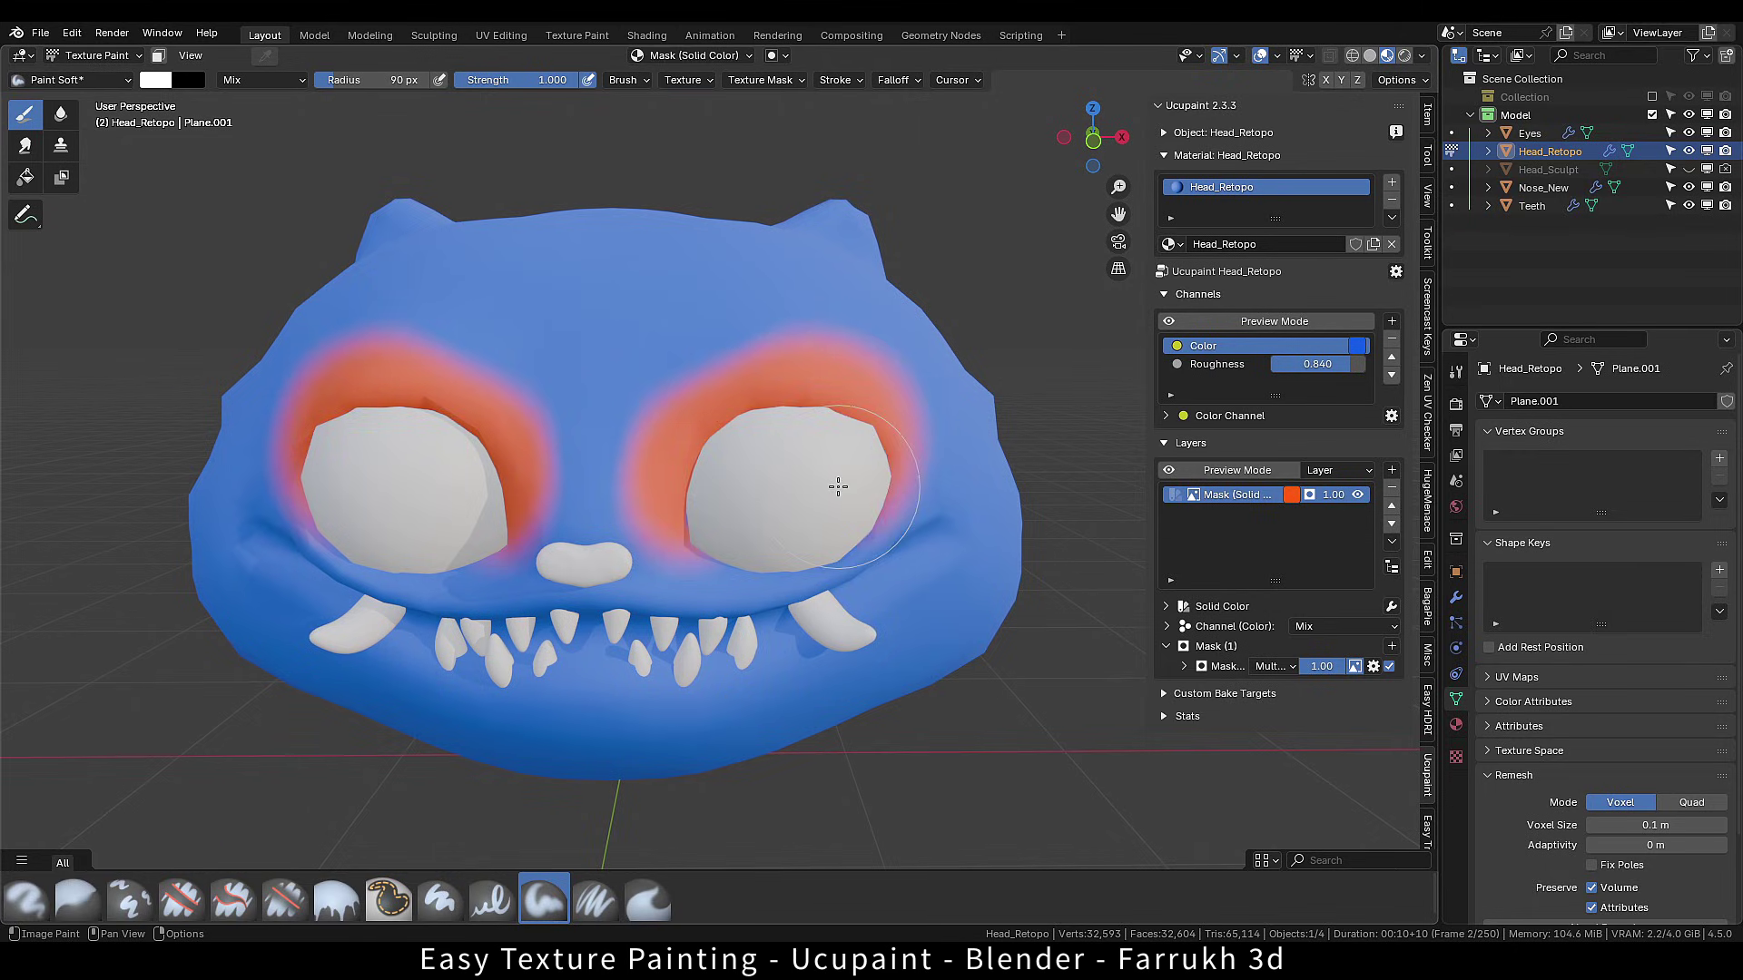
key("f")
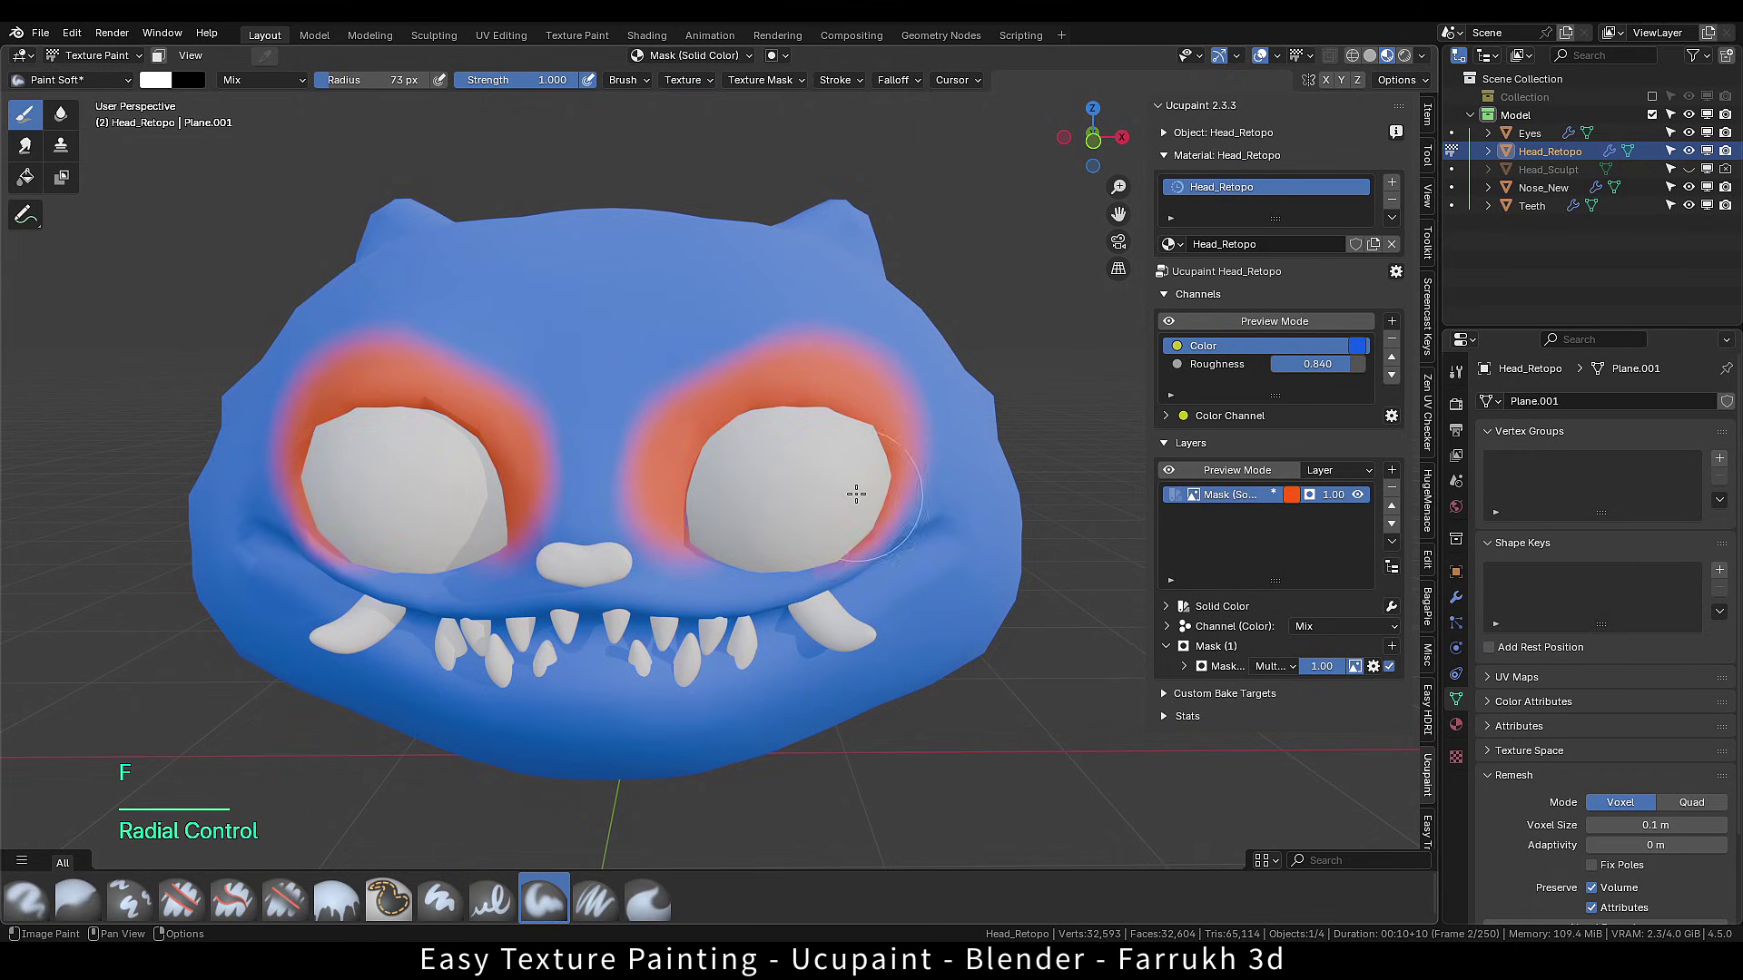
mouse_move(855, 494)
left_mouse_down()
mouse_move(731, 549)
mouse_move(702, 539)
left_mouse_up()
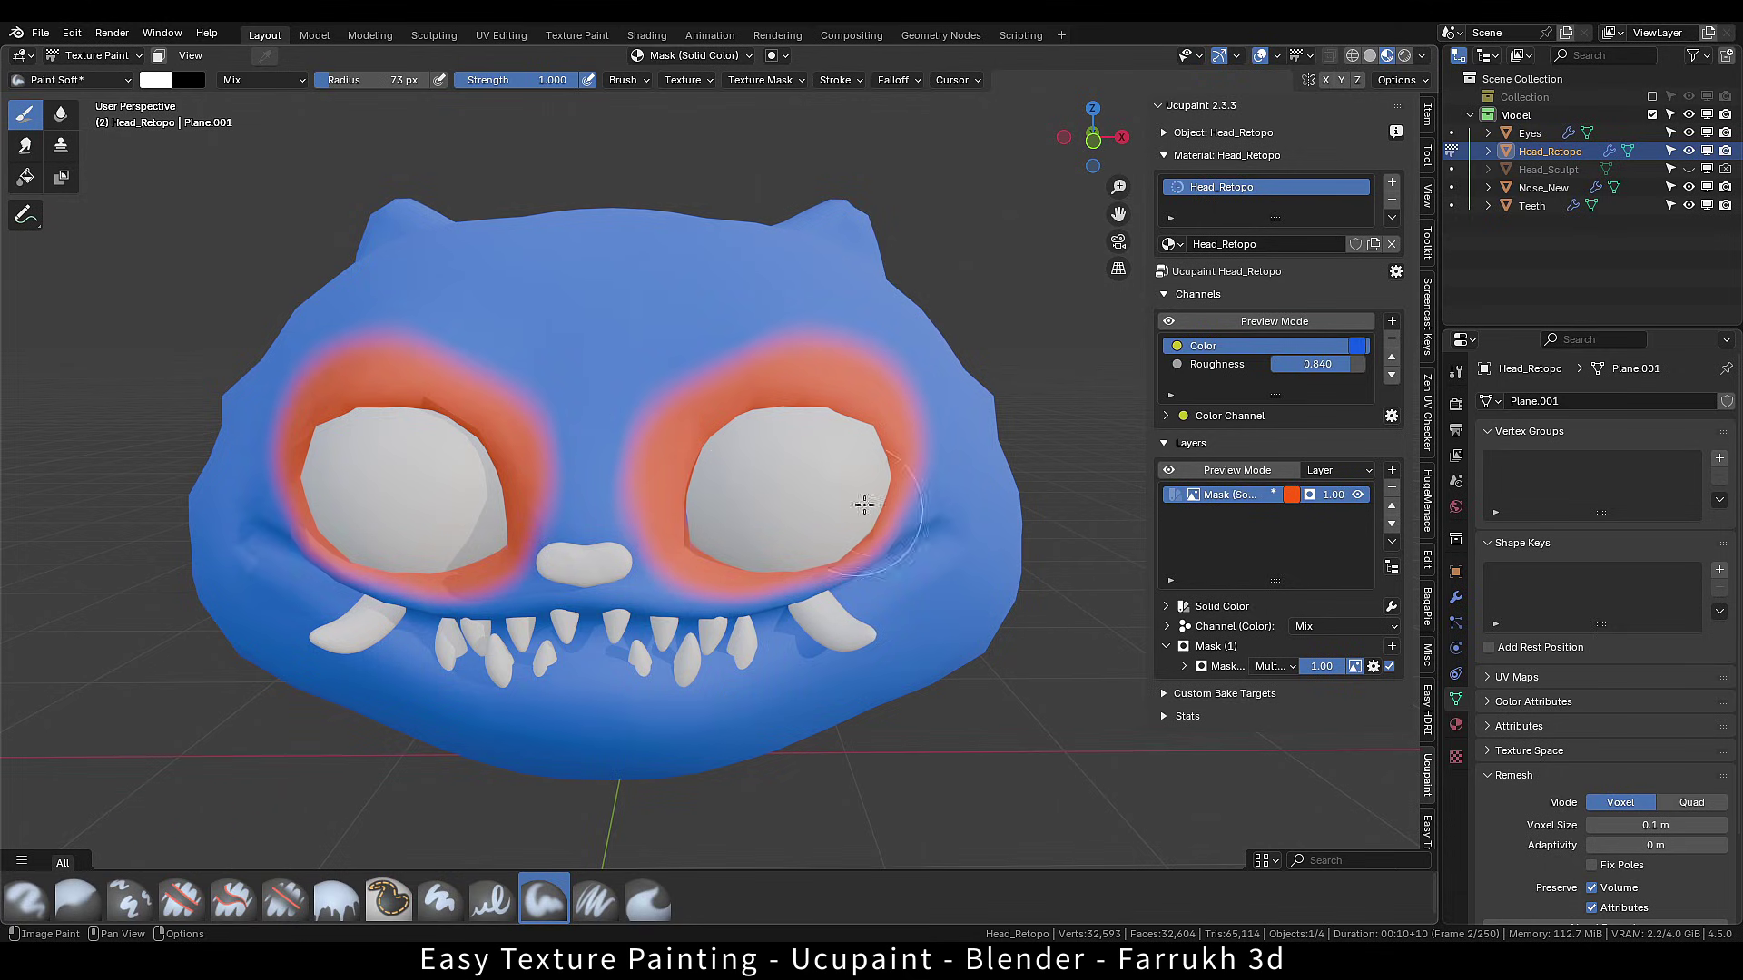
left_click_drag(877, 496, 792, 517)
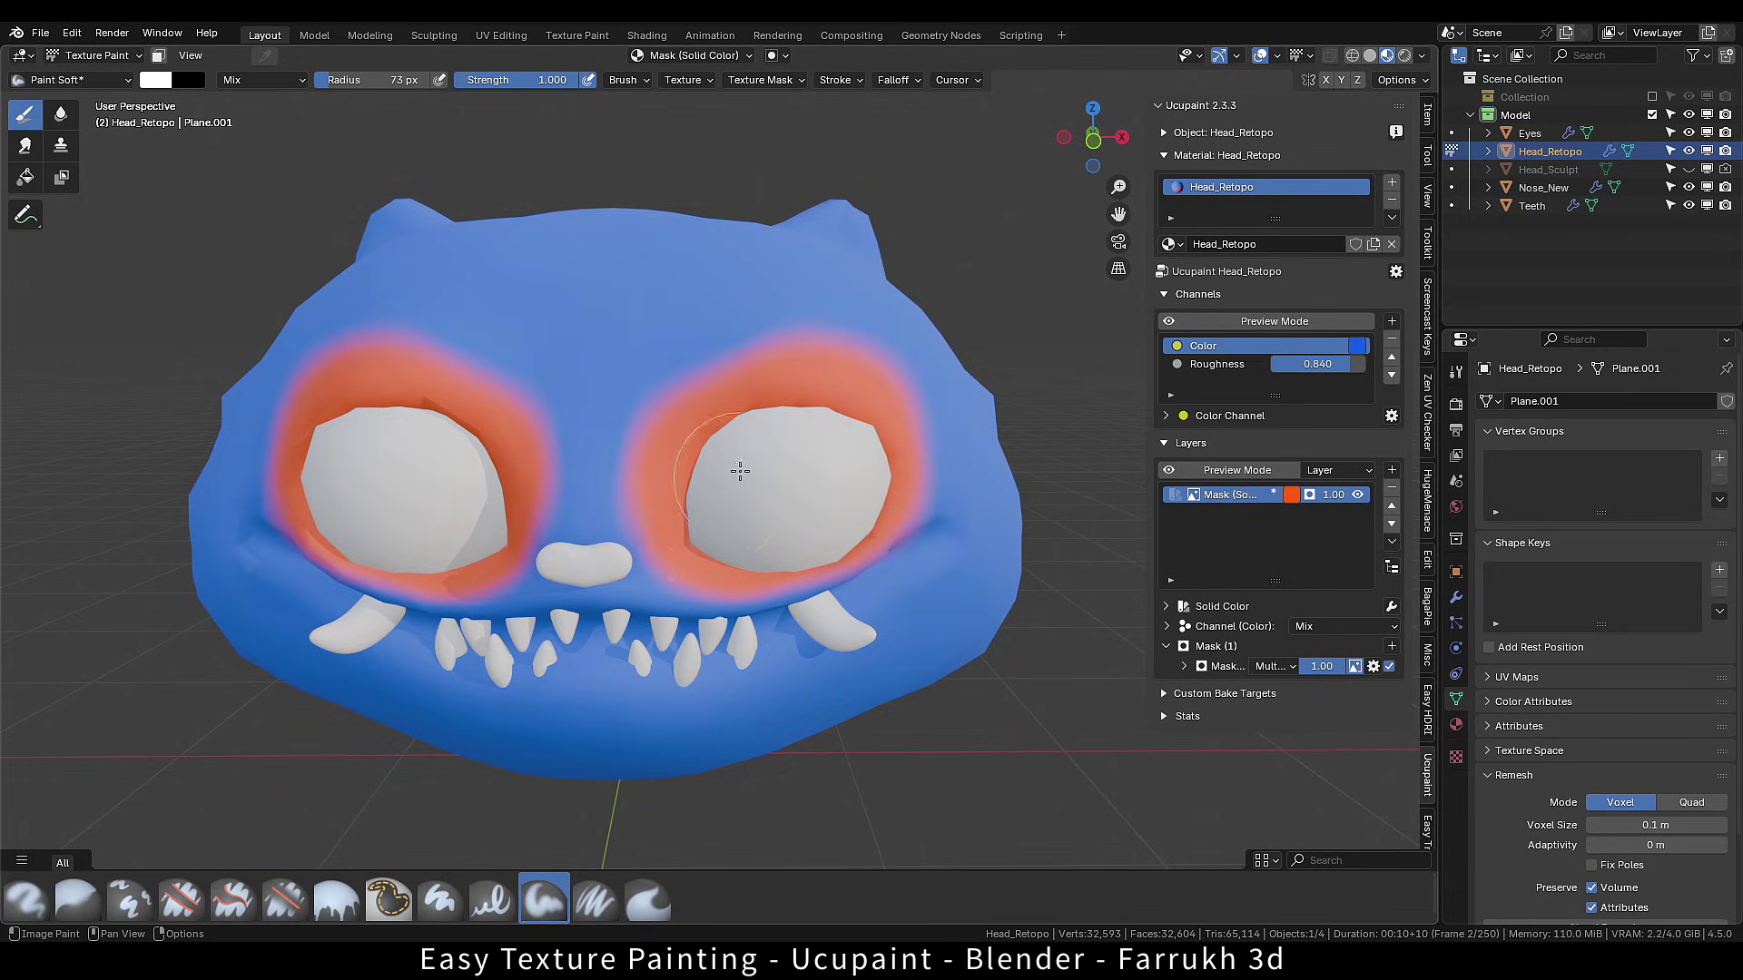
Change the Solid Color layer's colour to light cyan.
mouse_move(742, 383)
middle_mouse_down()
mouse_move(774, 451)
mouse_move(750, 464)
middle_mouse_up()
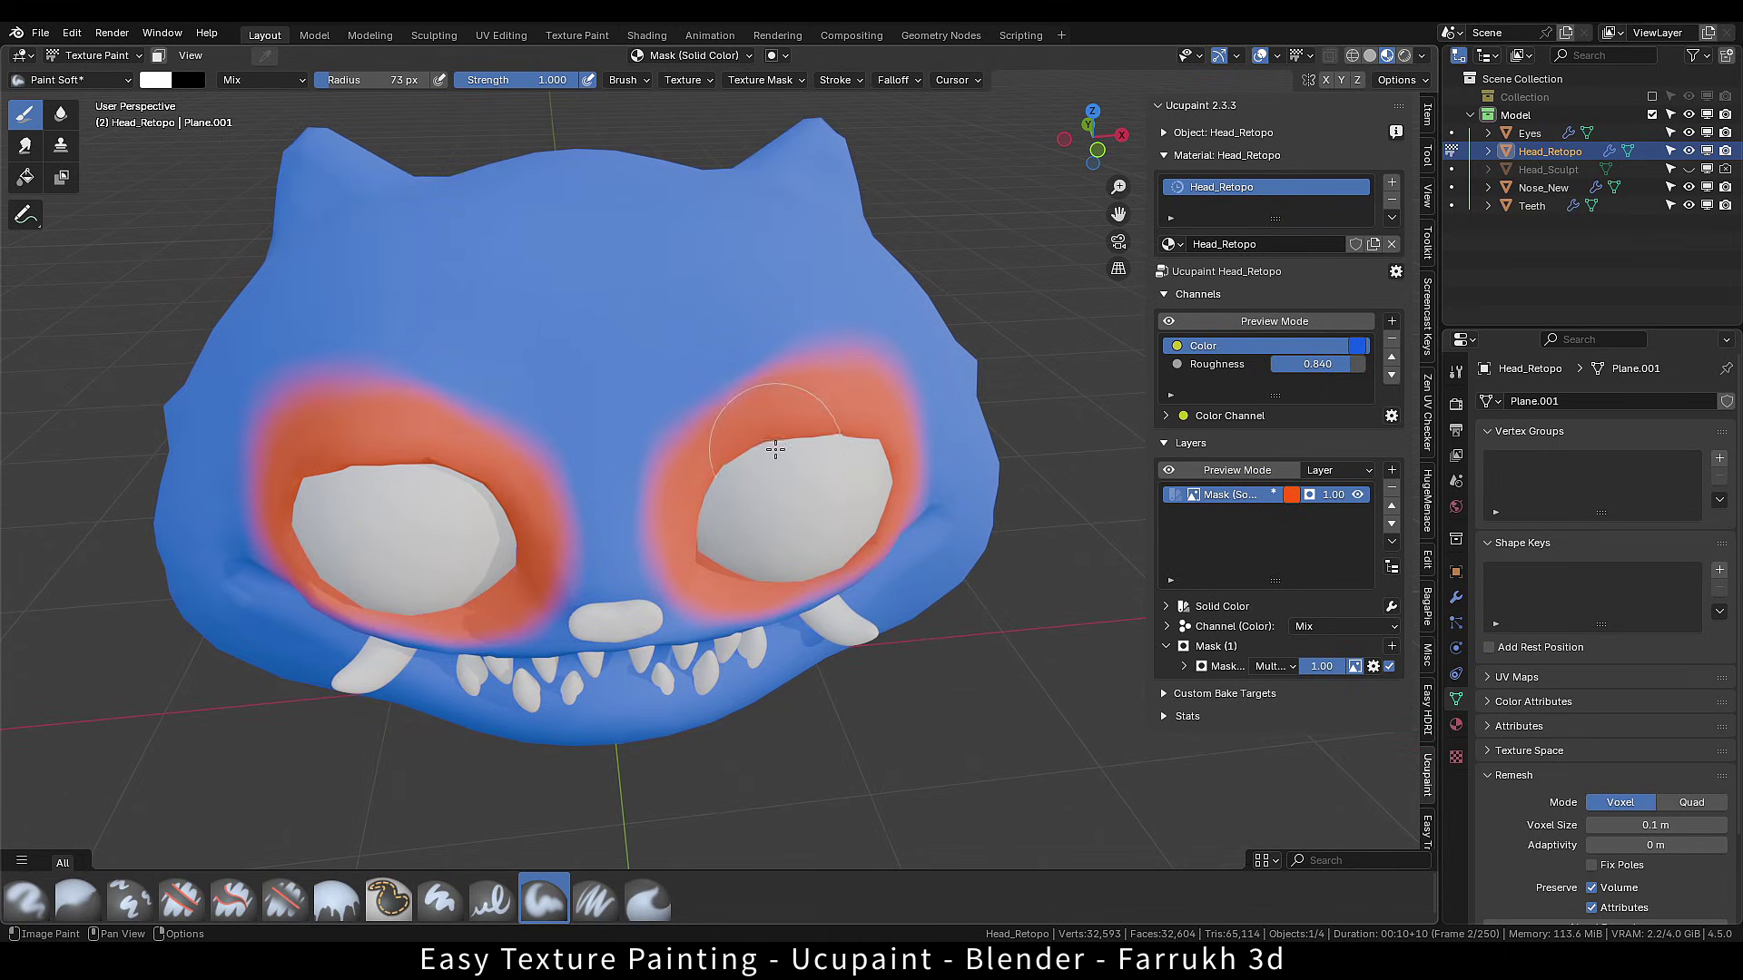
mouse_move(768, 535)
middle_mouse_down()
mouse_move(727, 494)
mouse_move(723, 533)
mouse_move(711, 521)
mouse_move(756, 530)
middle_mouse_up()
left_click(1291, 495)
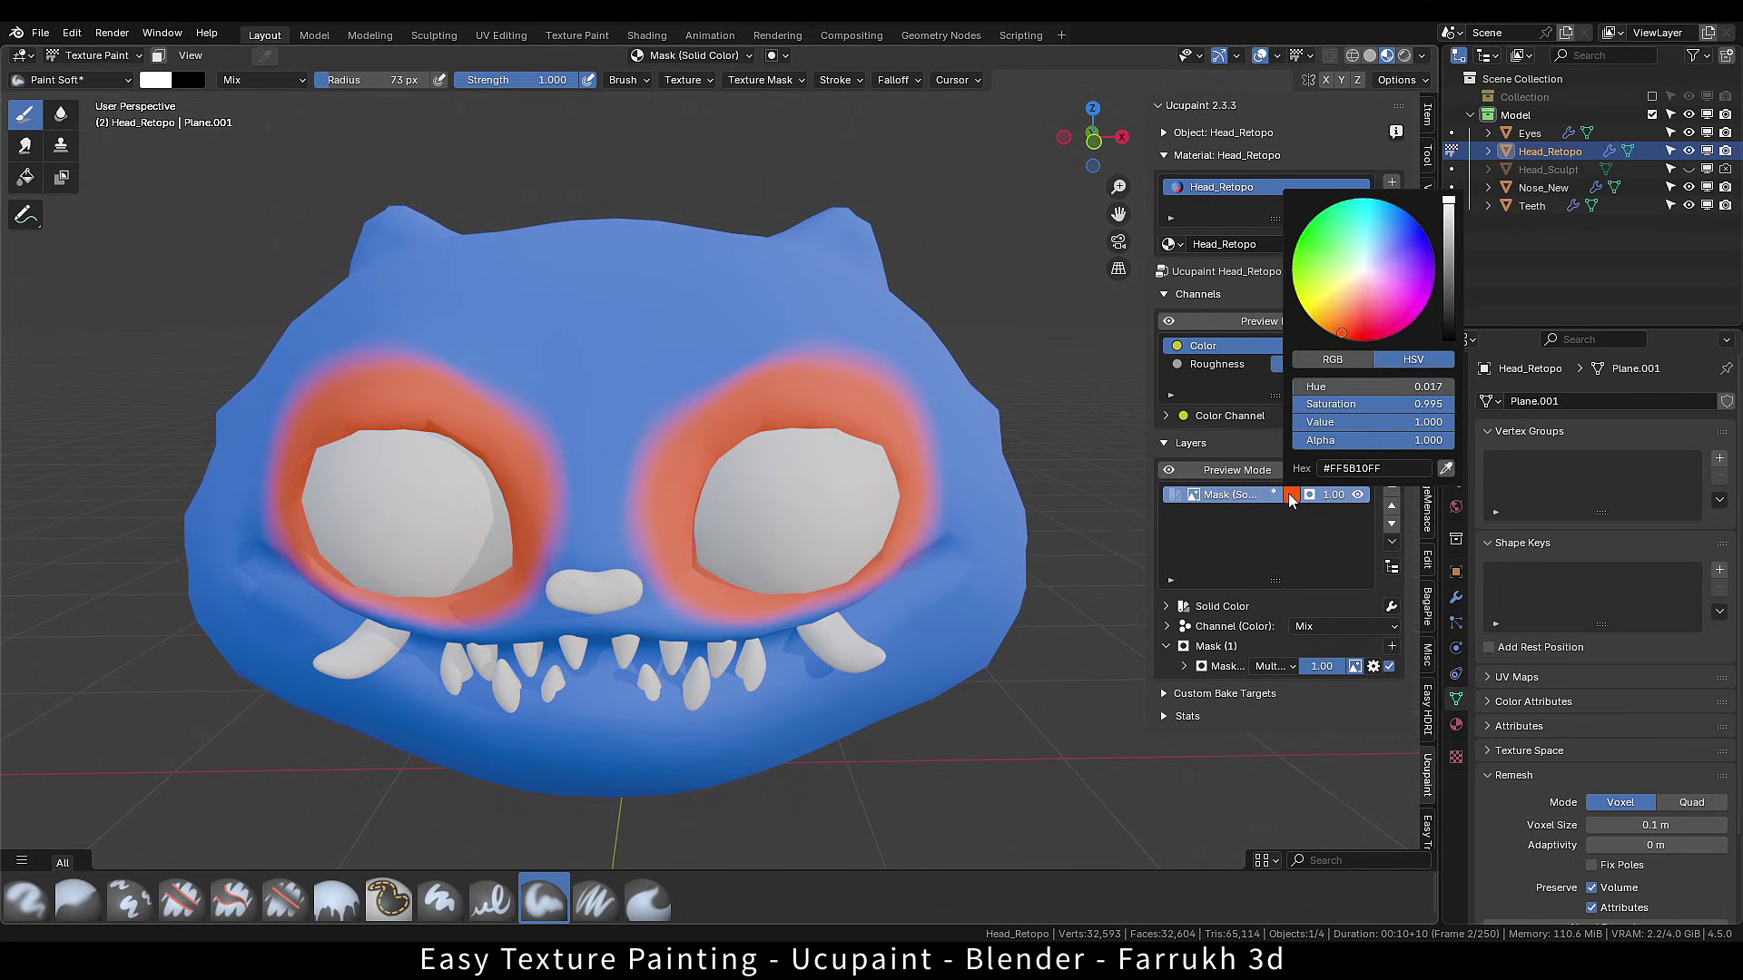
mouse_move(1349, 321)
left_mouse_down()
mouse_move(1406, 226)
mouse_move(1384, 202)
left_mouse_up()
Hide the Eyes object and examine the painted eye sockets from several angles.
left_click(1688, 133)
scroll(898, 513, "up", 1)
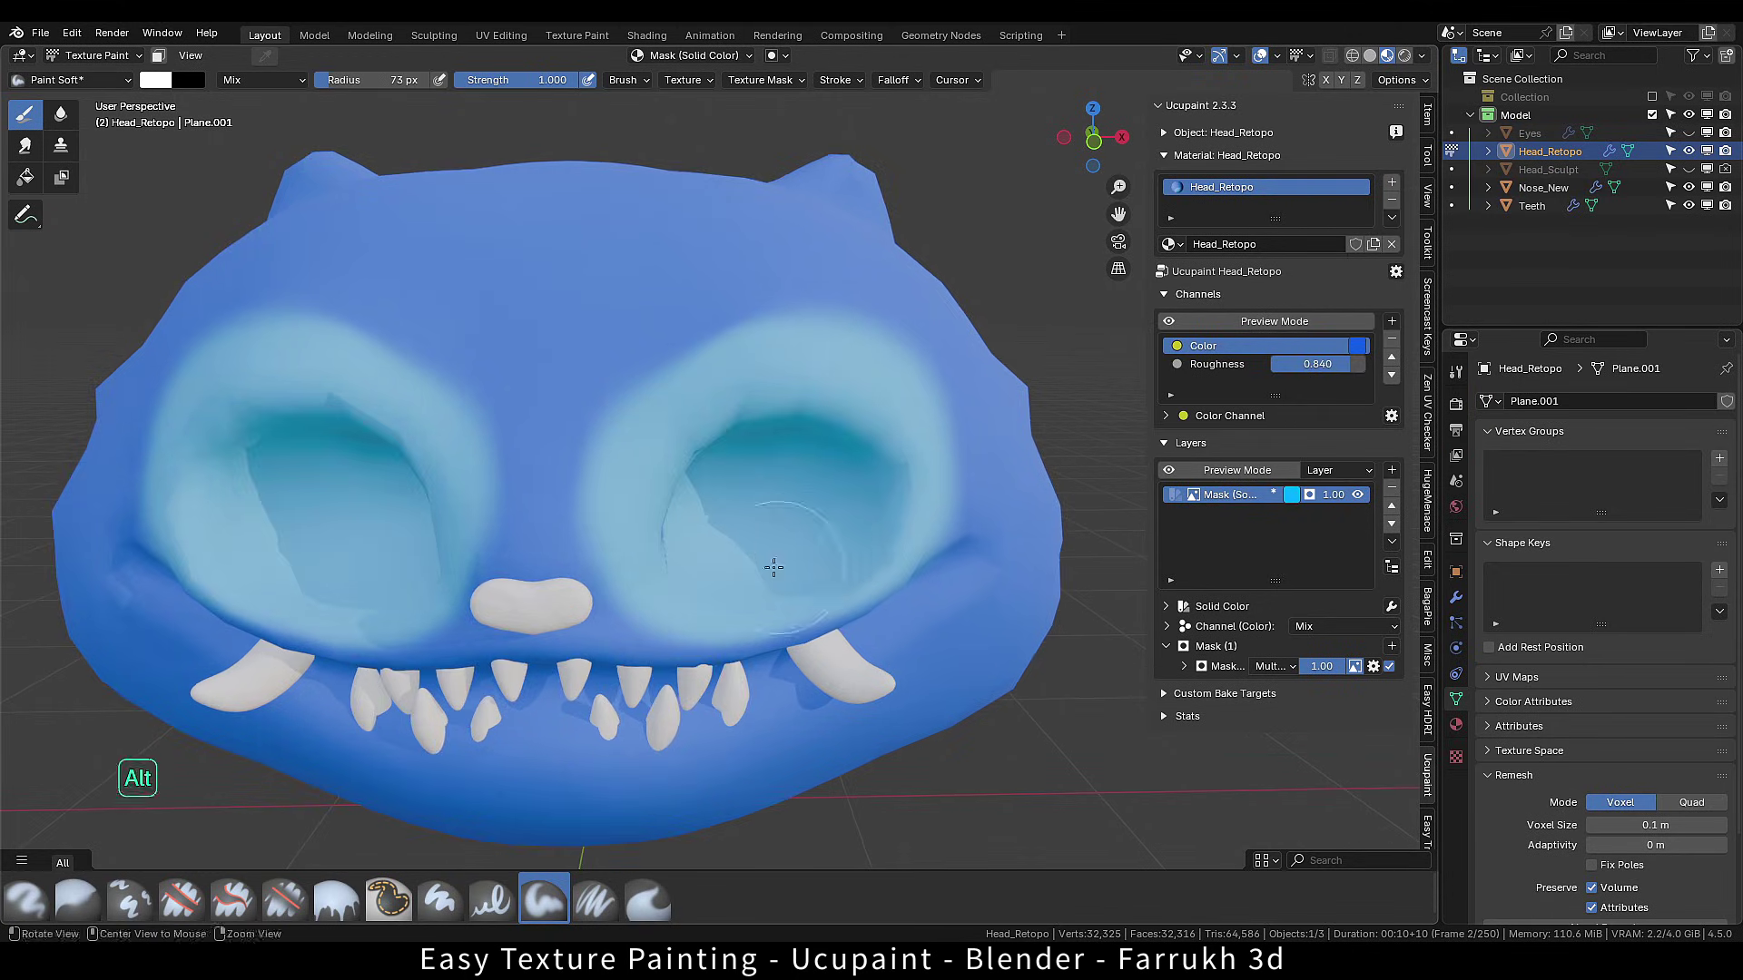
left_click_drag(770, 560, 669, 523, "alt")
middle_click_drag(669, 523, 652, 524, "alt")
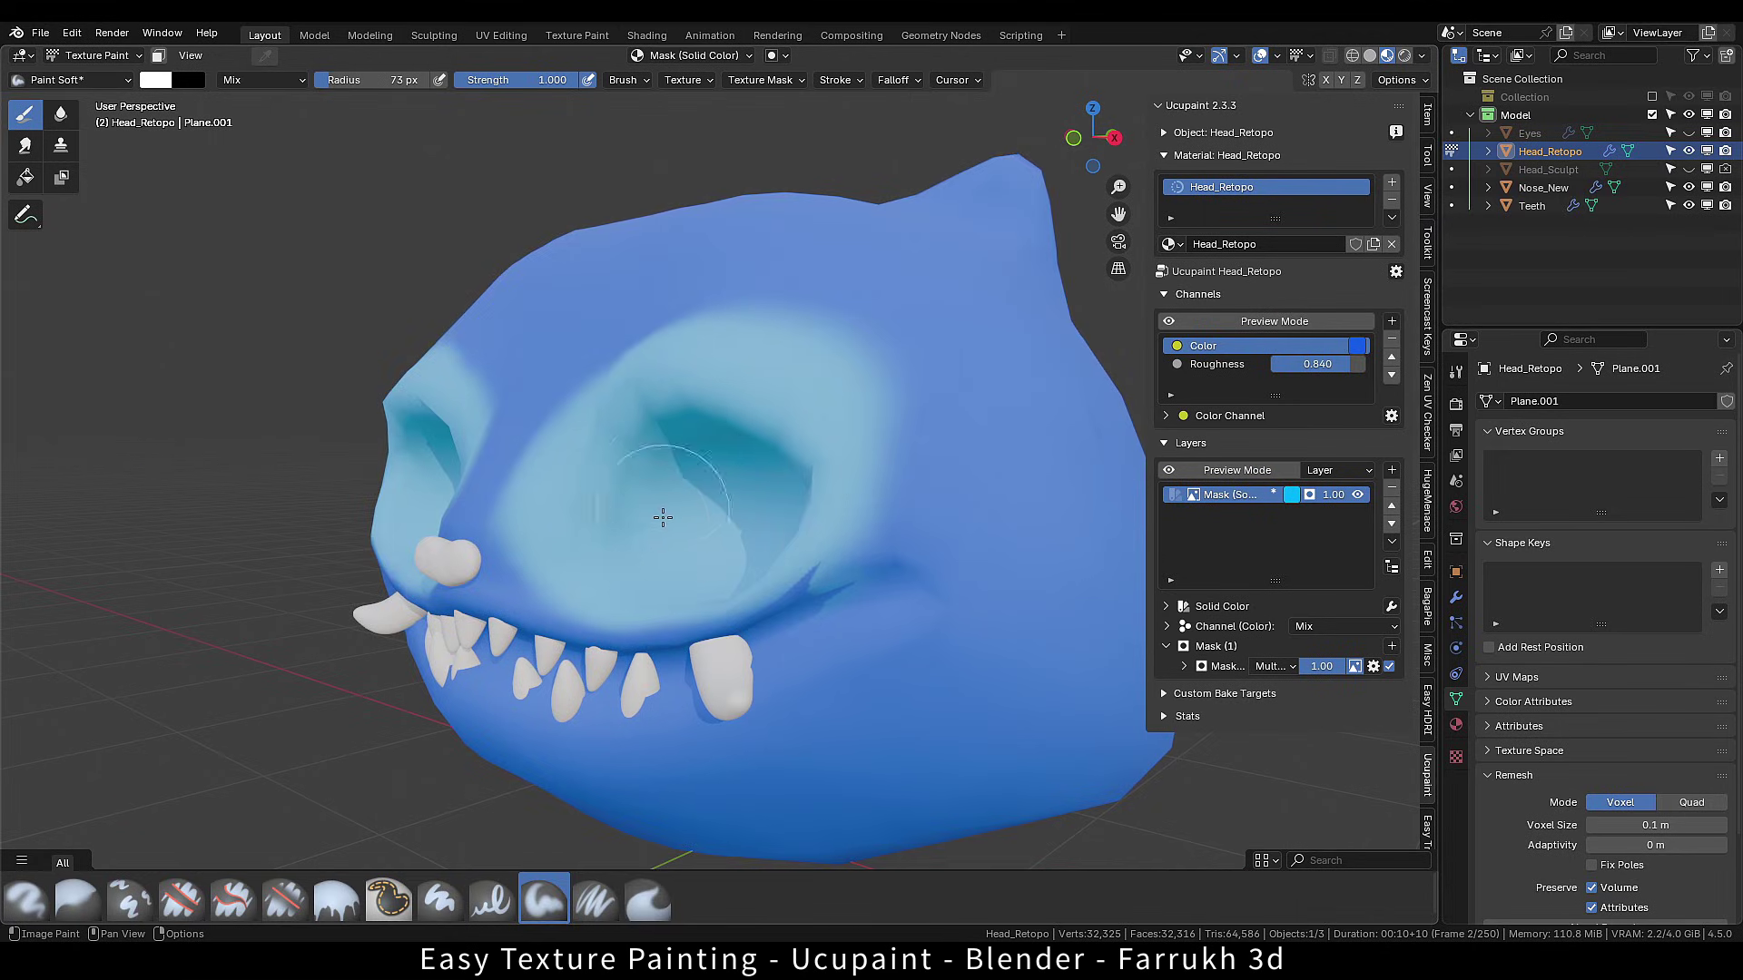
scroll(663, 518, "up", 3)
middle_click_drag(739, 467, 770, 574, "alt")
Adjust the viewport shading's HDRI lighting to soften the shadows inside the eye sockets.
left_click(1421, 57)
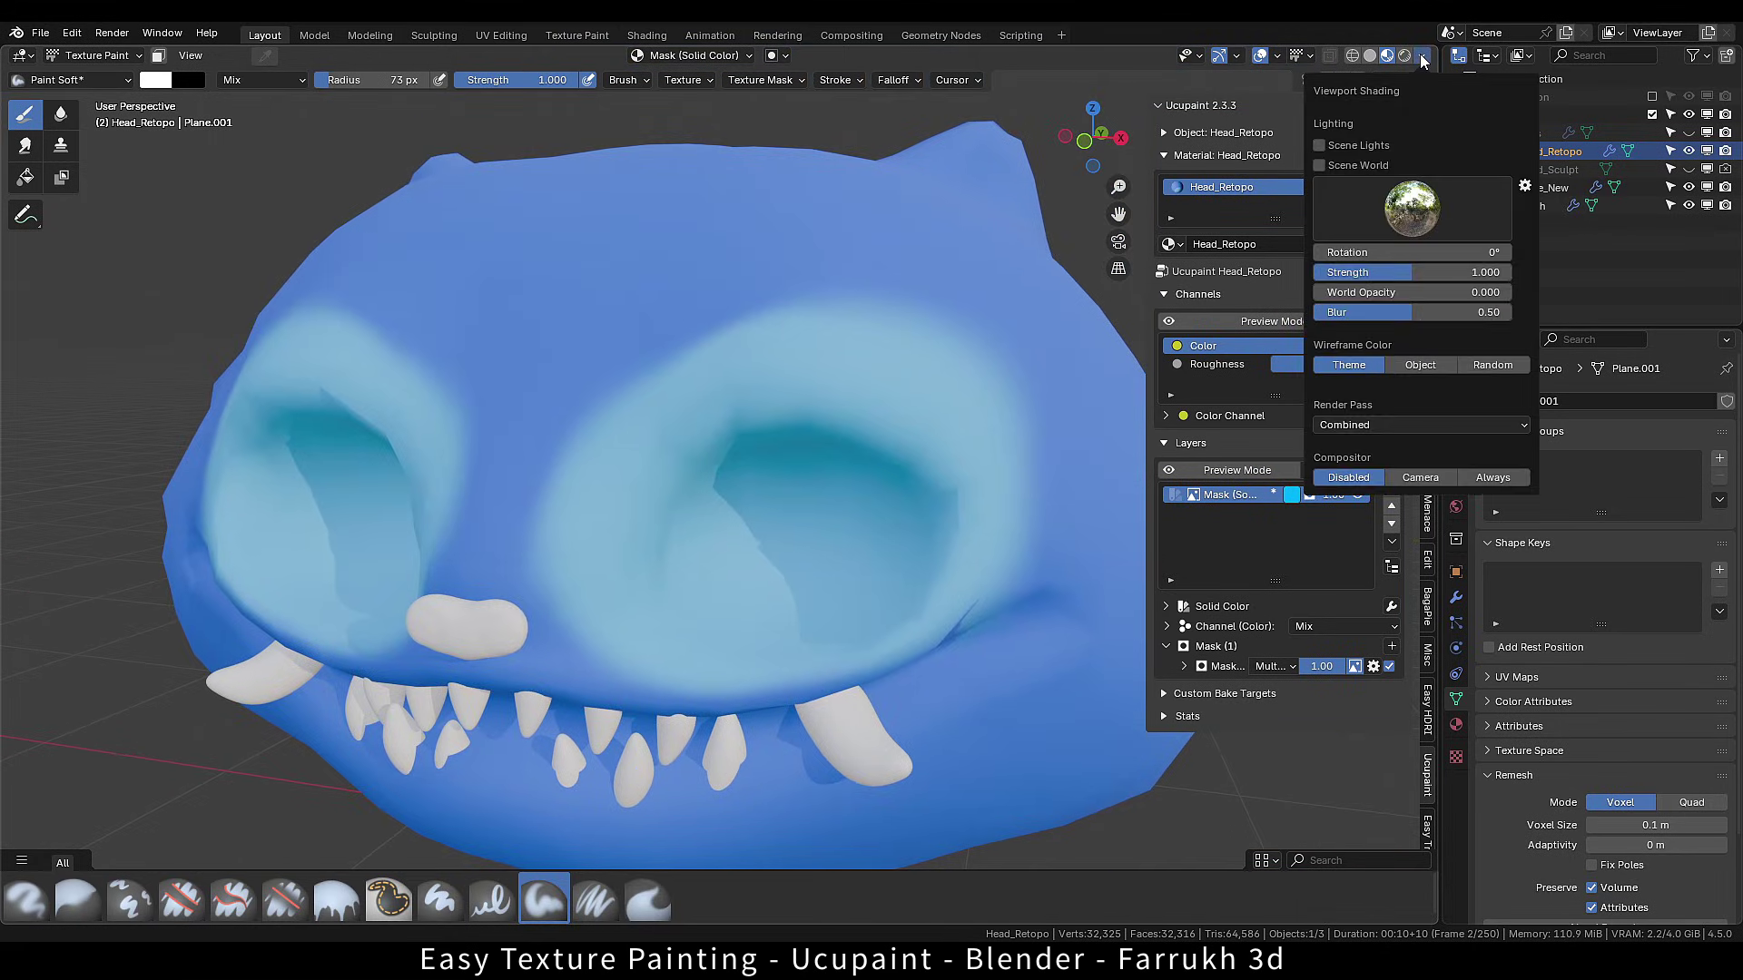
left_click(1409, 220)
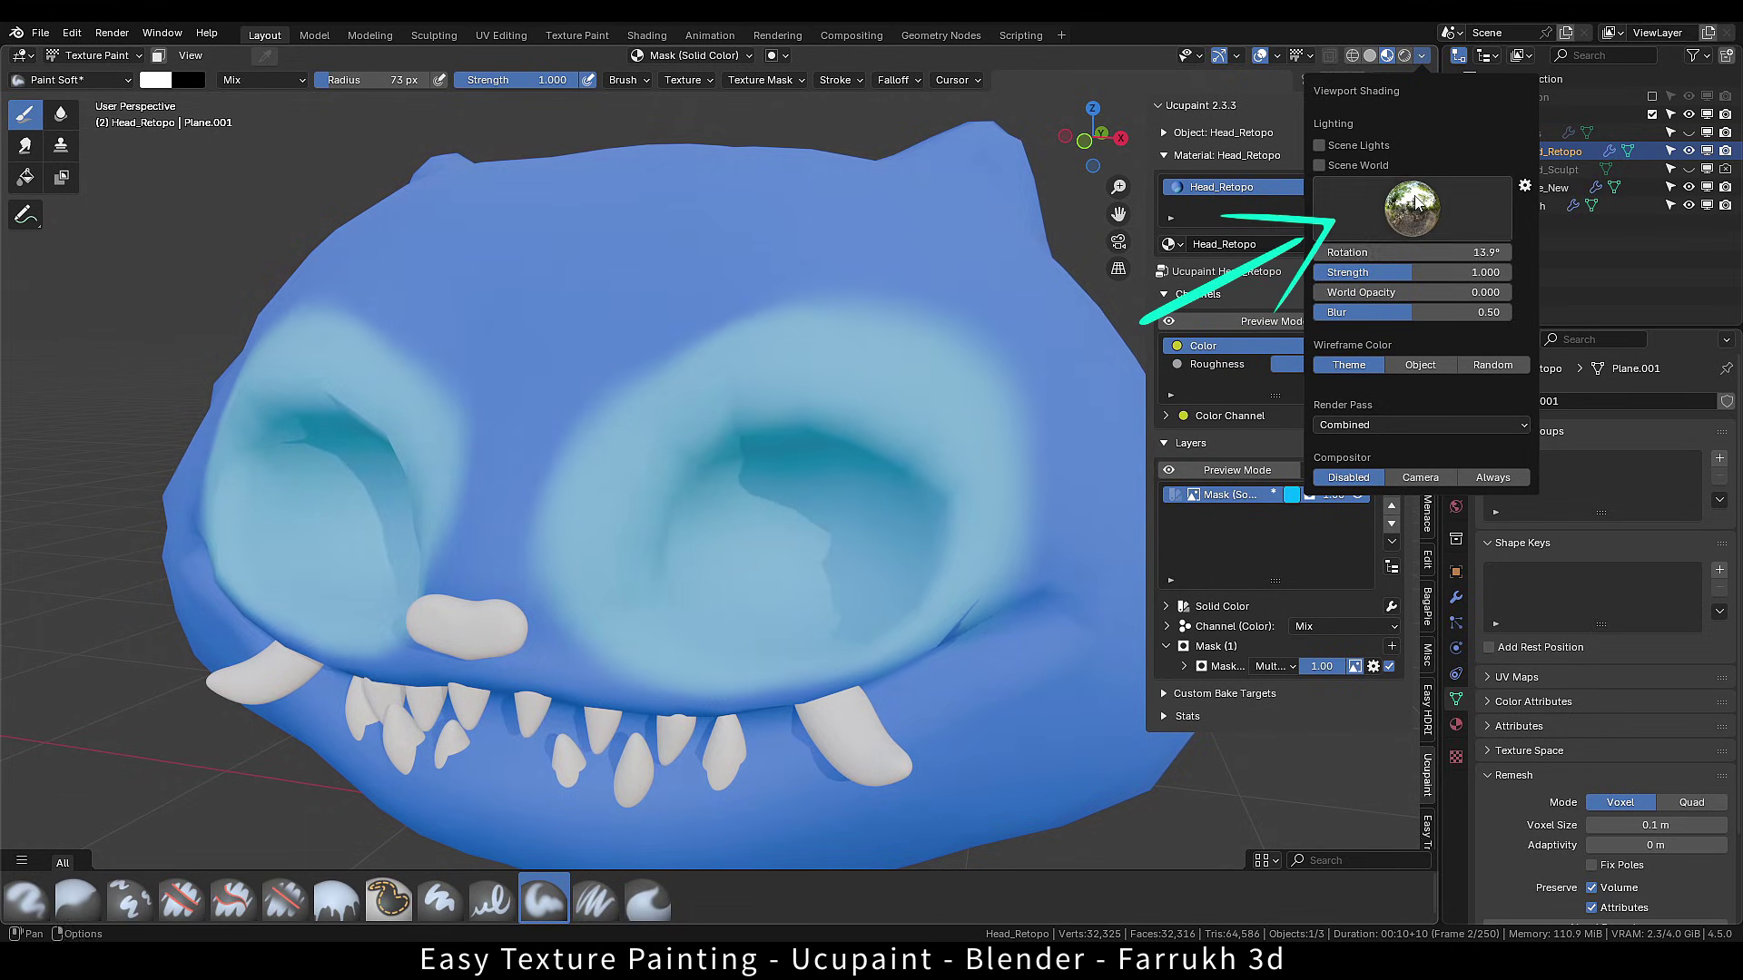
left_click(1416, 269)
mouse_move(1412, 275)
left_mouse_down()
mouse_move(1493, 272)
mouse_move(1475, 273)
left_mouse_up()
Try erasing the inner edges of the cyan eye patches with black and restoring them with white on the mask.
left_click_drag(581, 404, 662, 405, "alt")
mouse_move(662, 405)
right_mouse_down("alt")
mouse_move(766, 409)
mouse_move(748, 425)
right_mouse_up("alt")
scroll(748, 424, "up", 2)
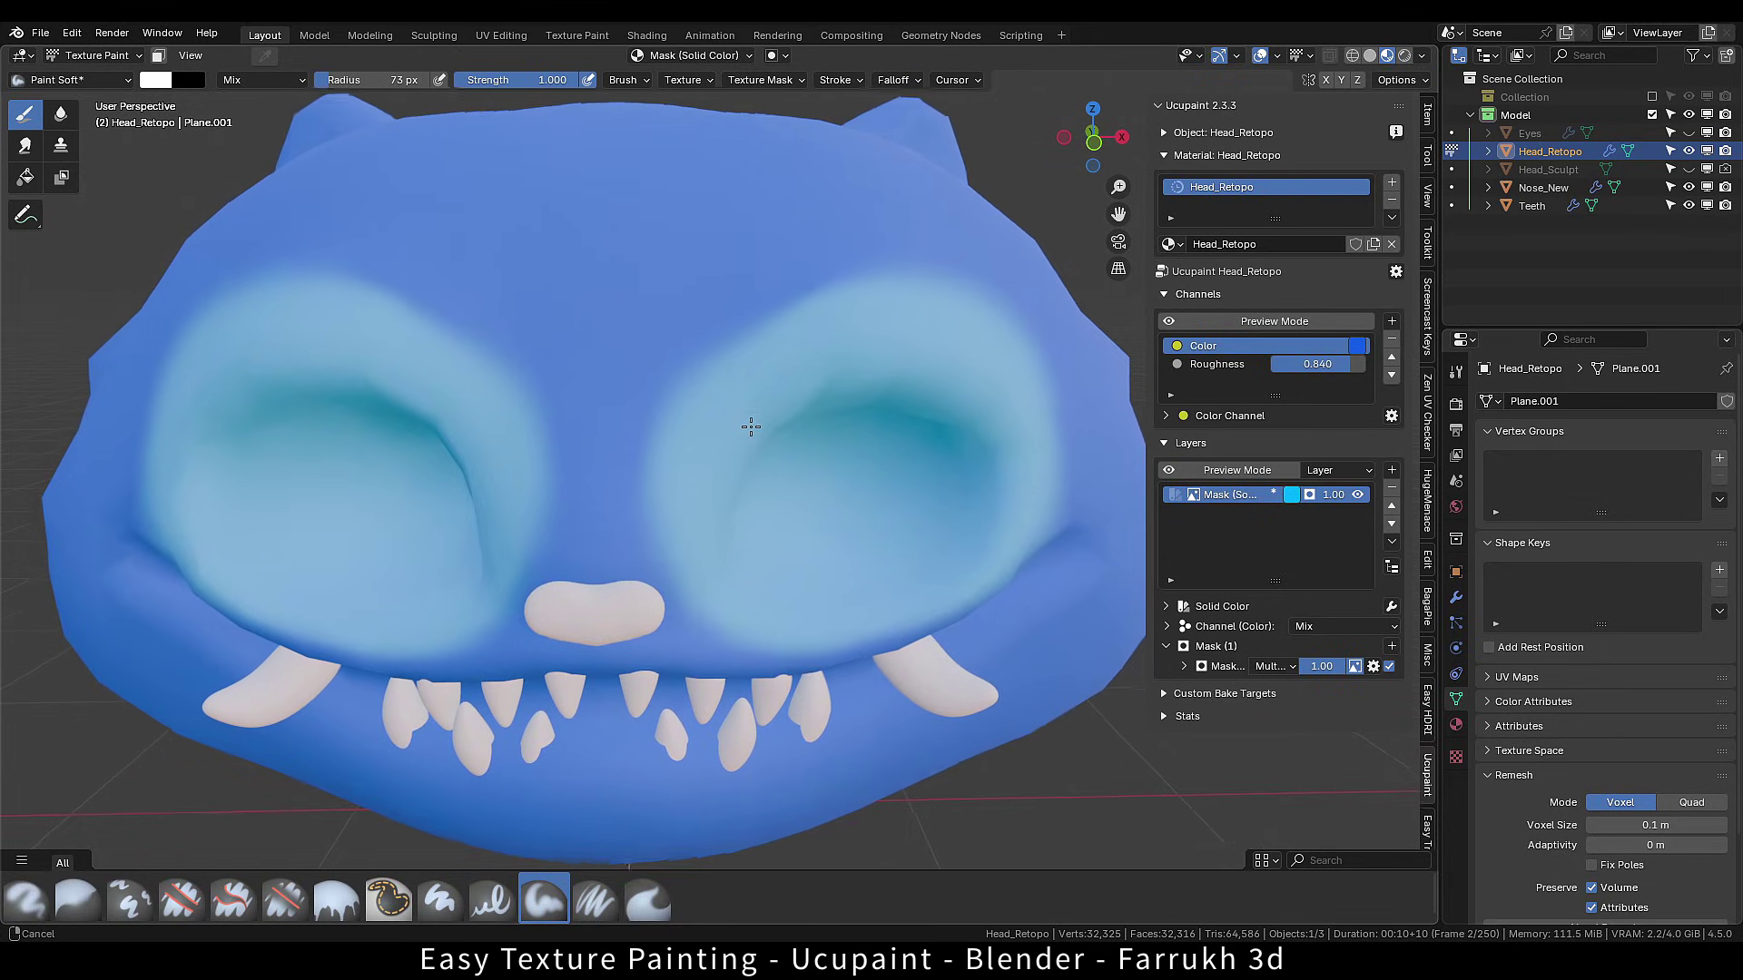
key("x")
key("x")
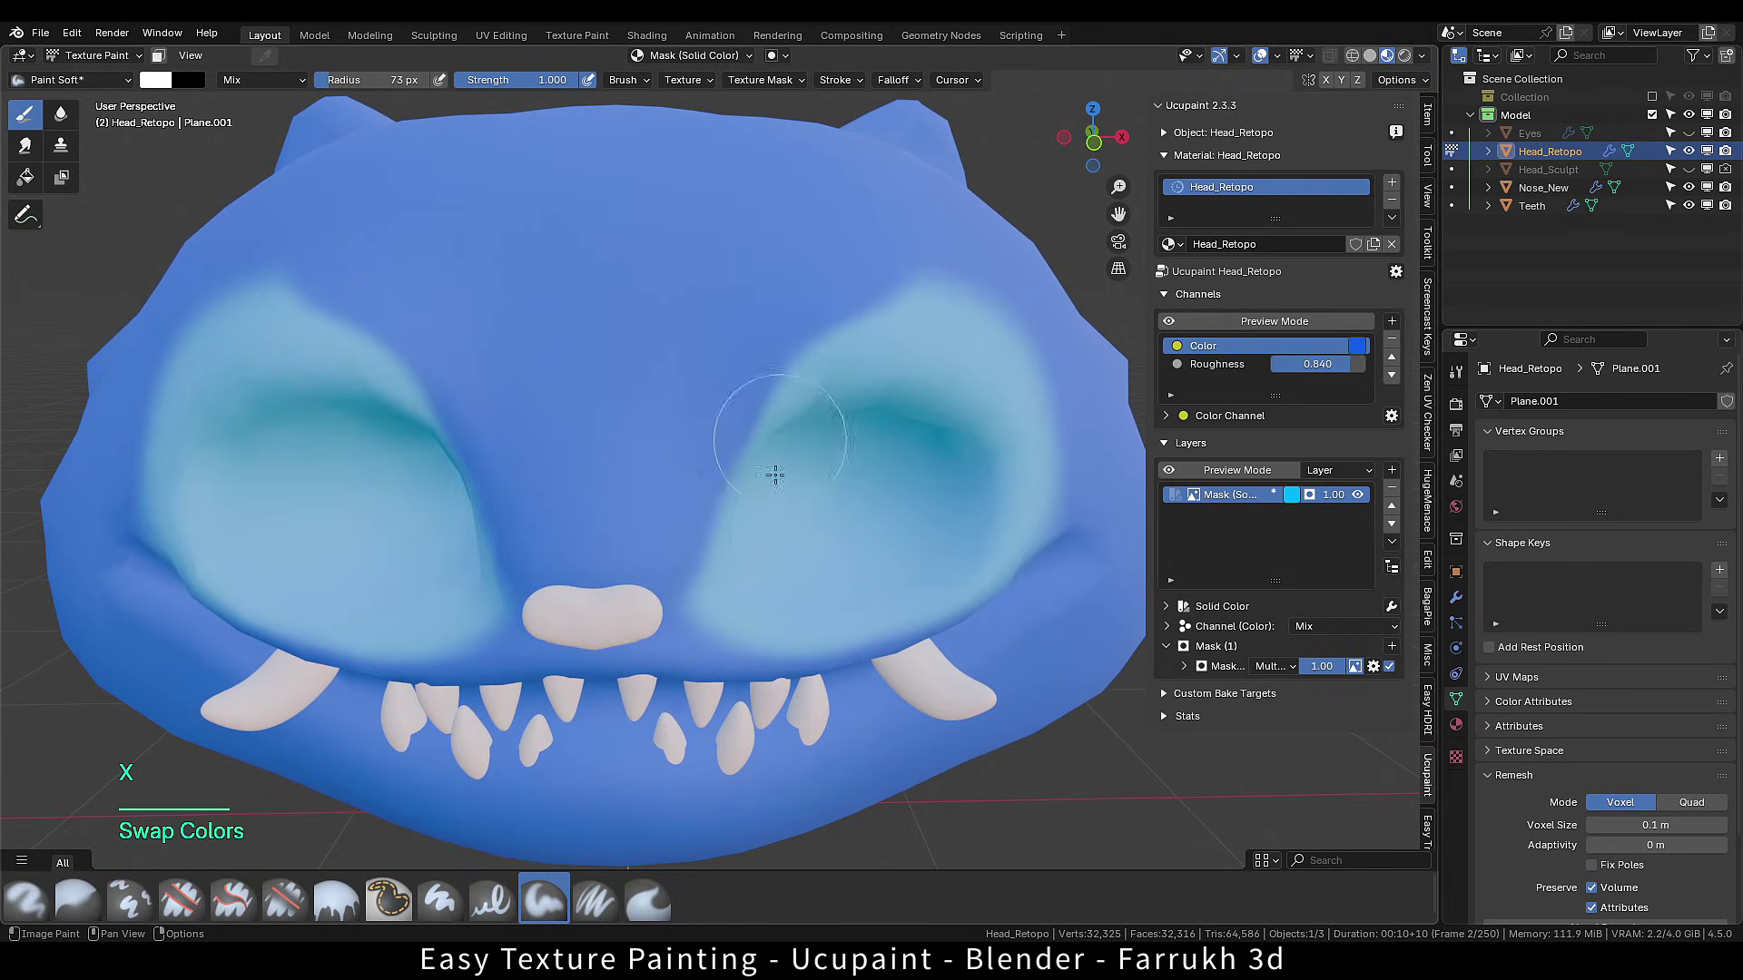
scroll(735, 563, "down", 2)
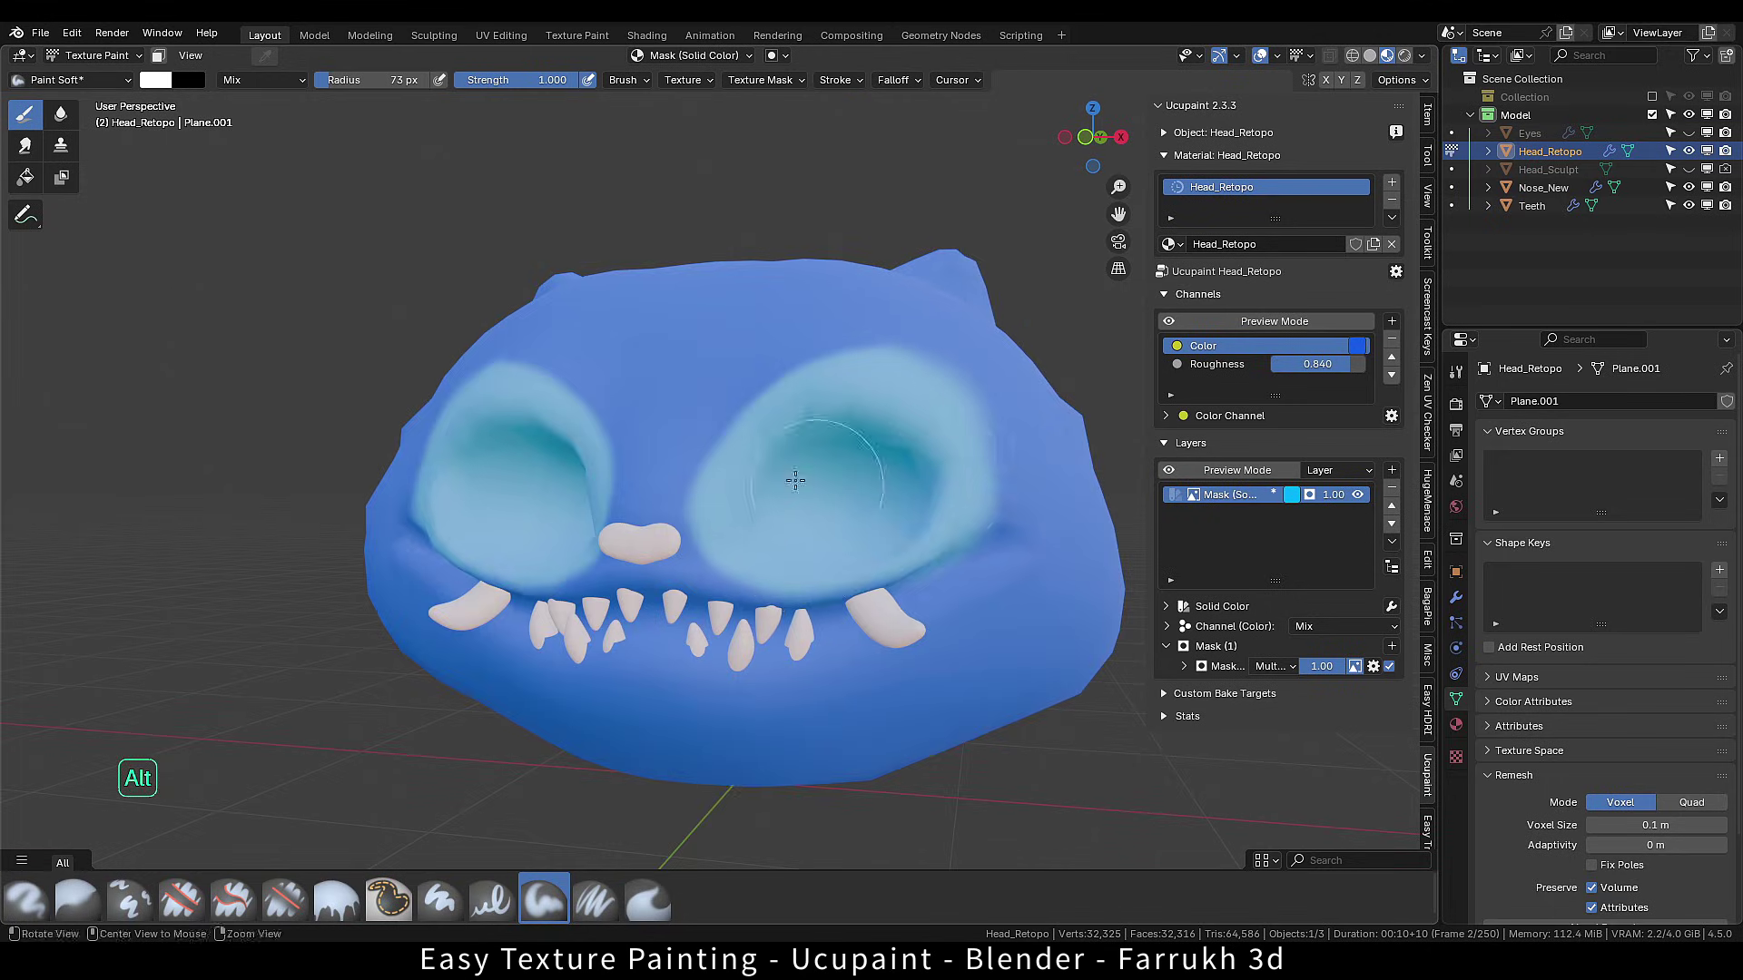
left_click_drag(790, 451, 990, 526, "alt")
key("x")
left_click_drag(735, 439, 759, 357, "alt")
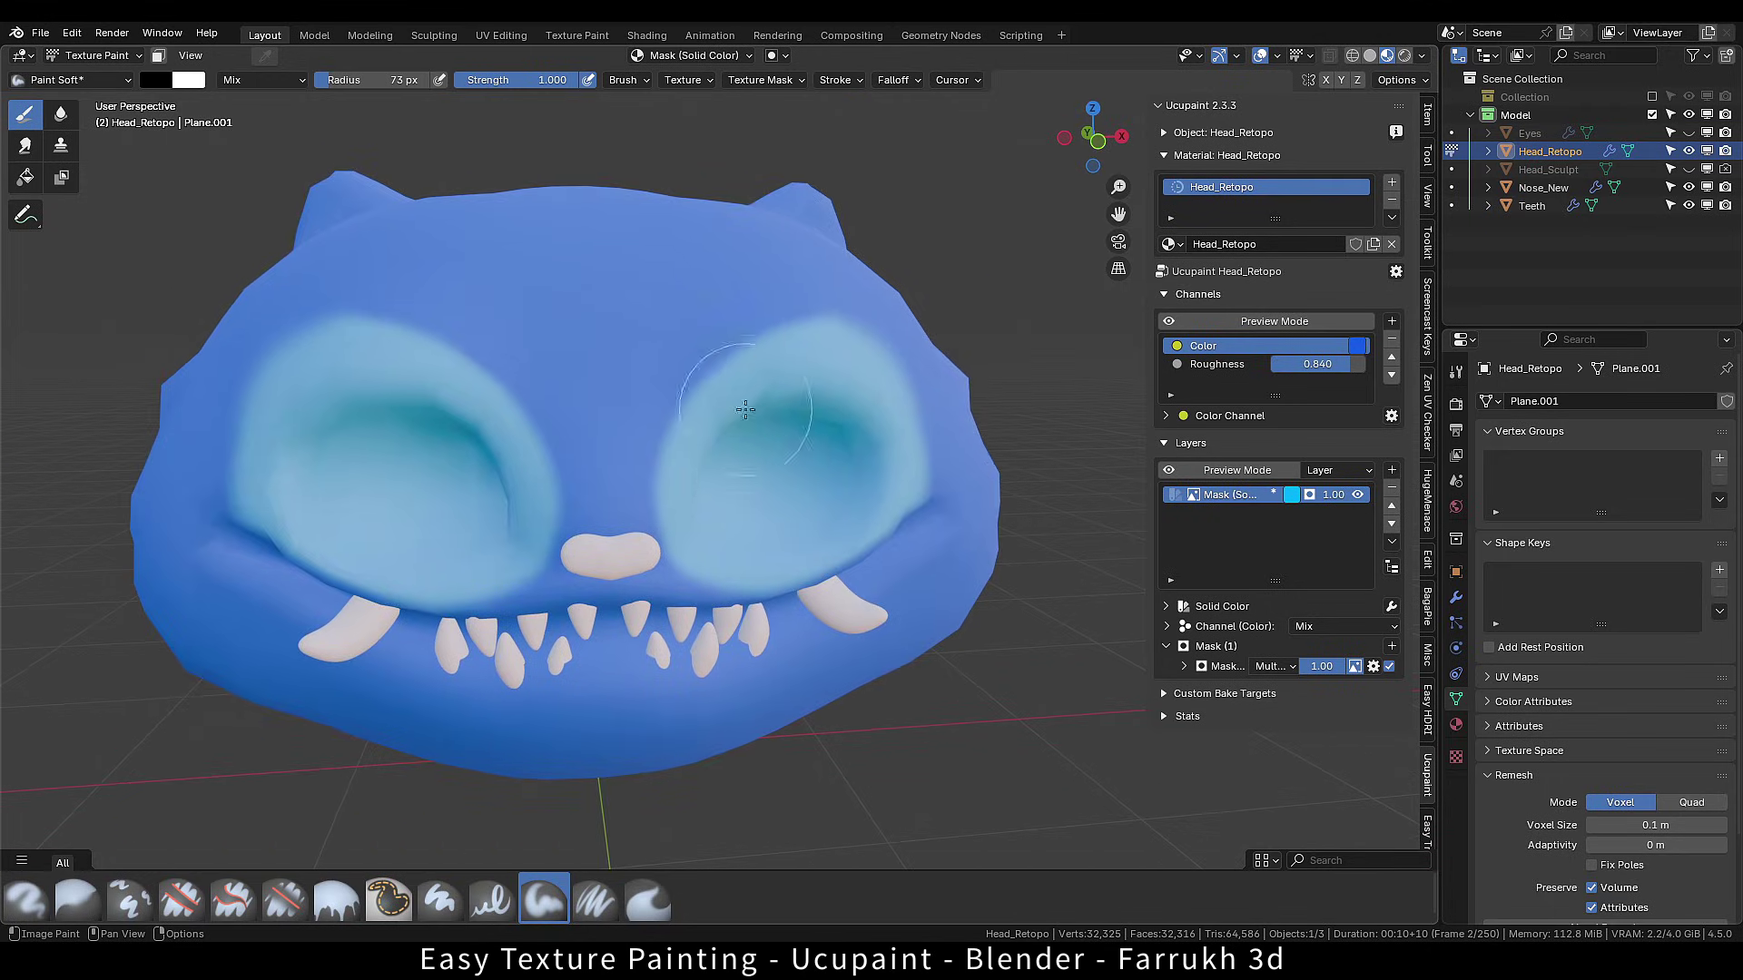
Slightly adjust the base Color channel's blue and show the Eyes object again.
left_click(1357, 346)
mouse_move(1461, 86)
left_mouse_down()
mouse_move(1392, 183)
mouse_move(1426, 57)
mouse_move(1473, 75)
left_mouse_up()
middle_click_drag(1032, 337, 1032, 347)
left_click(1688, 132)
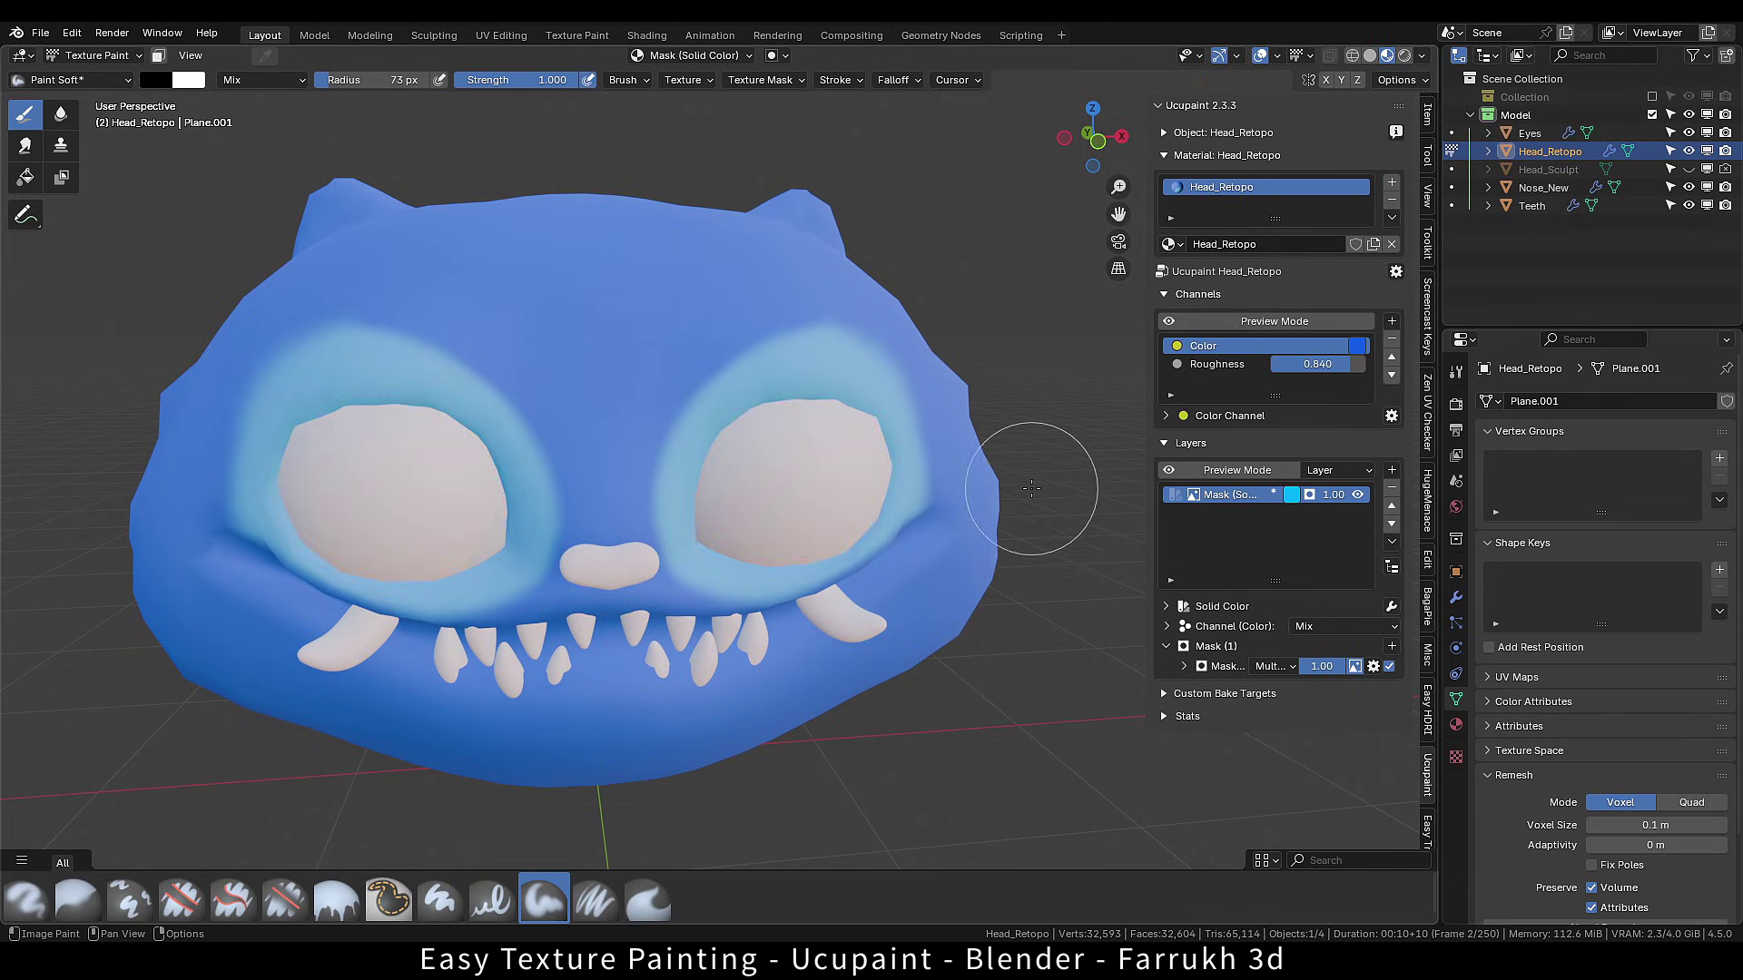
scroll(951, 486, "down", 1)
left_click_drag(778, 441, 778, 442, "alt")
middle_click_drag(745, 376, 734, 418)
scroll(735, 418, "up", 2)
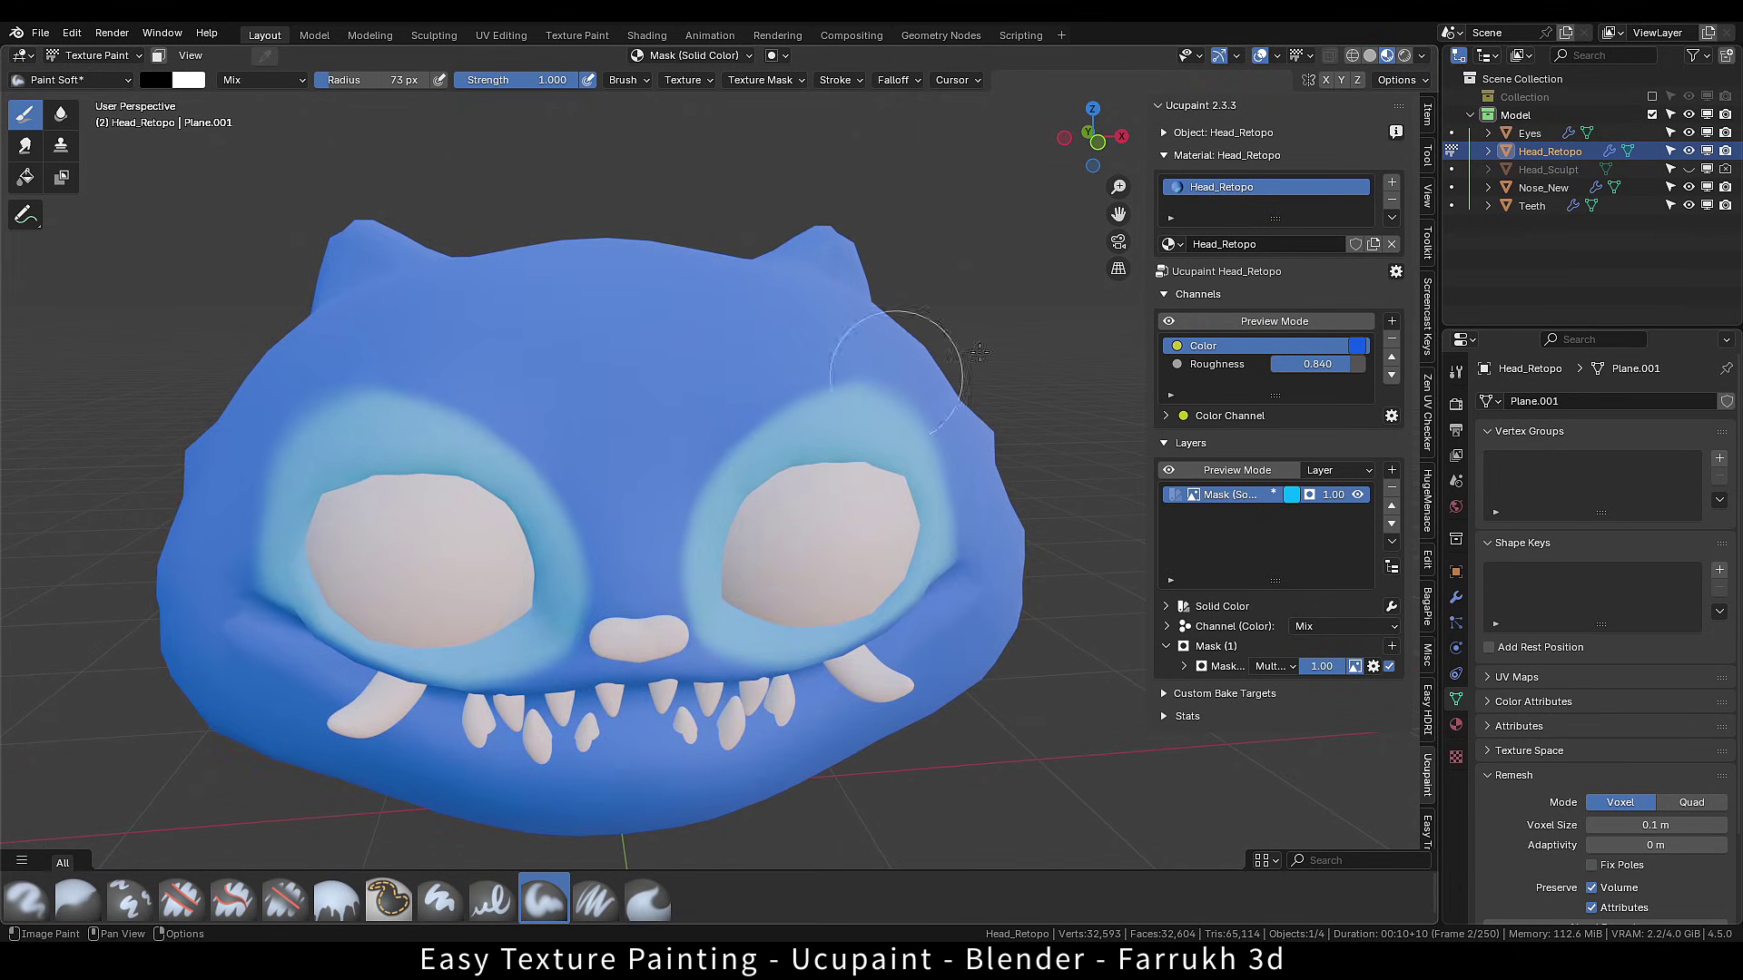
Add a new 1024-resolution image layer named Black Stripes to the Color channel.
left_click(1393, 471)
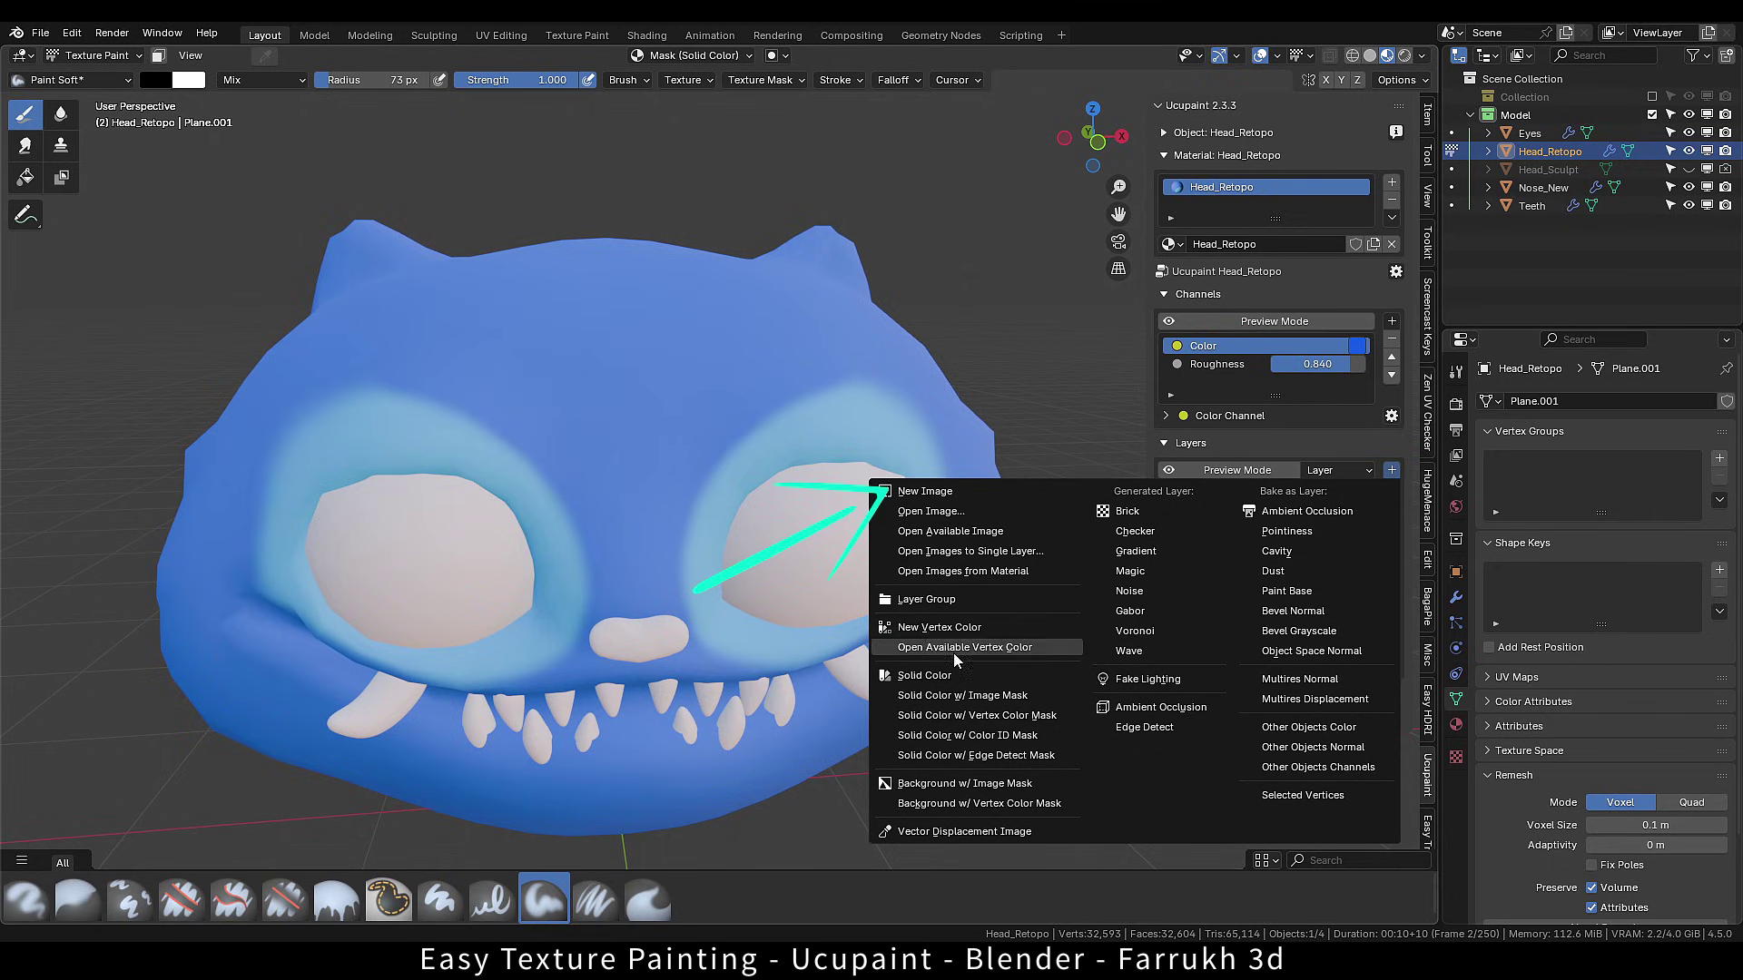
left_click(925, 491)
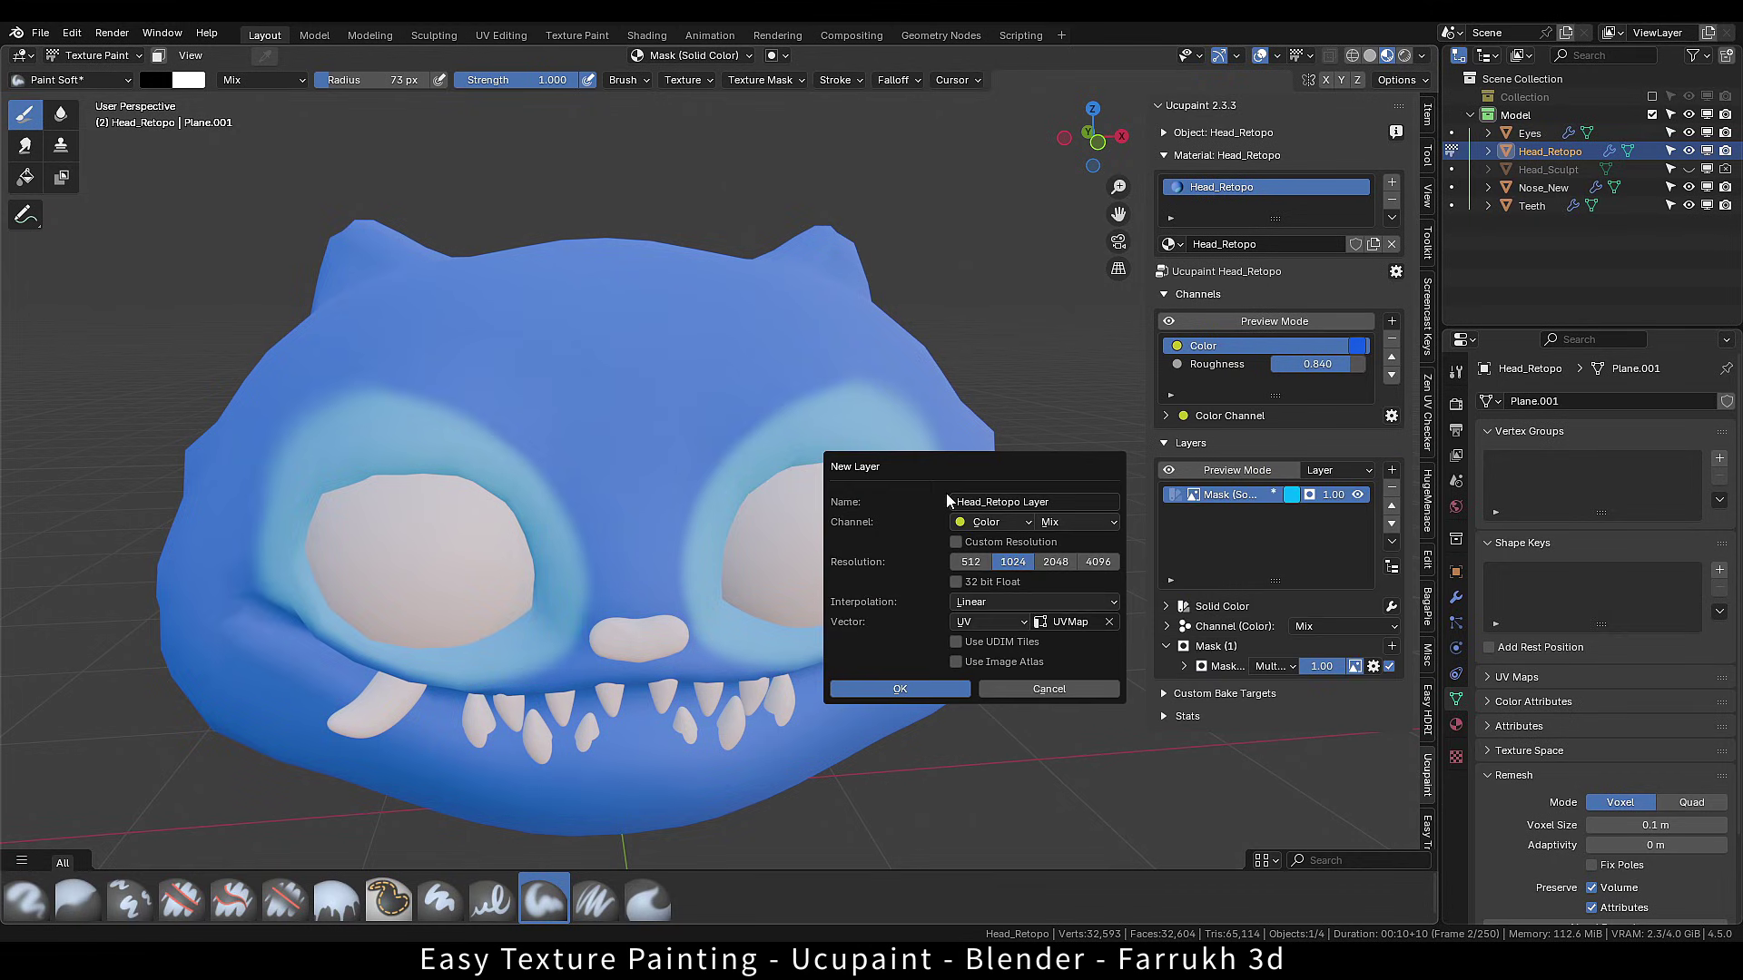
left_click_drag(947, 466, 916, 407)
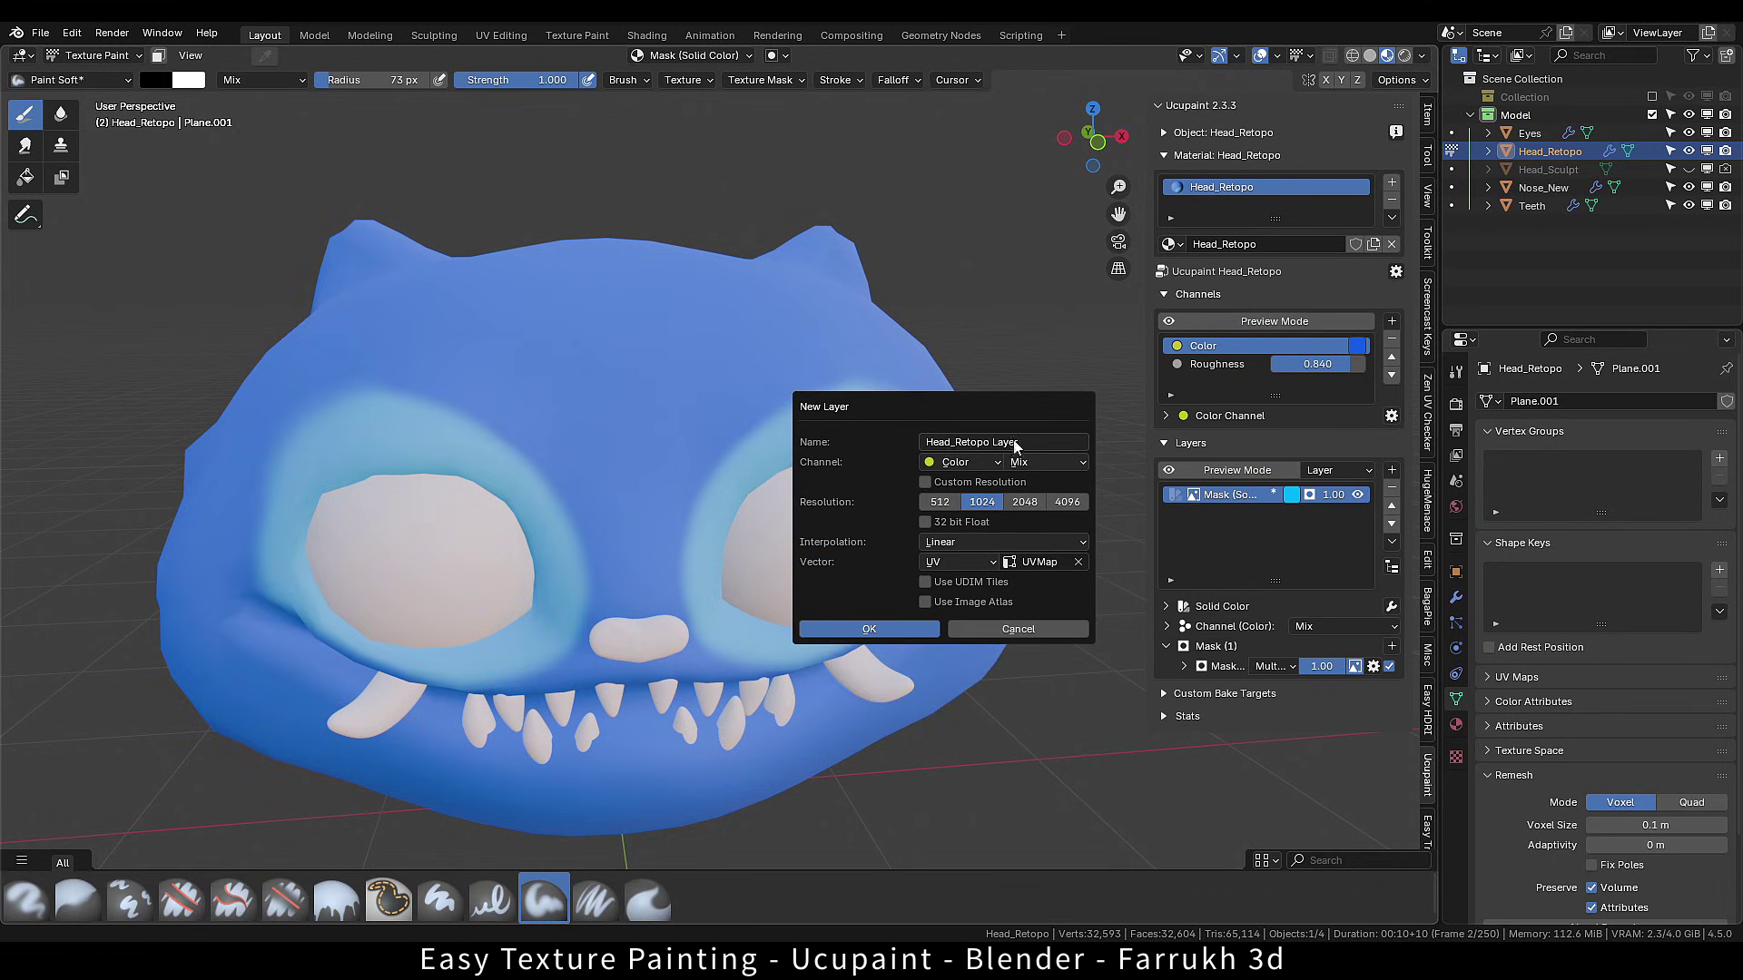
left_click_drag(1029, 446, 969, 445)
type("Black Stripes")
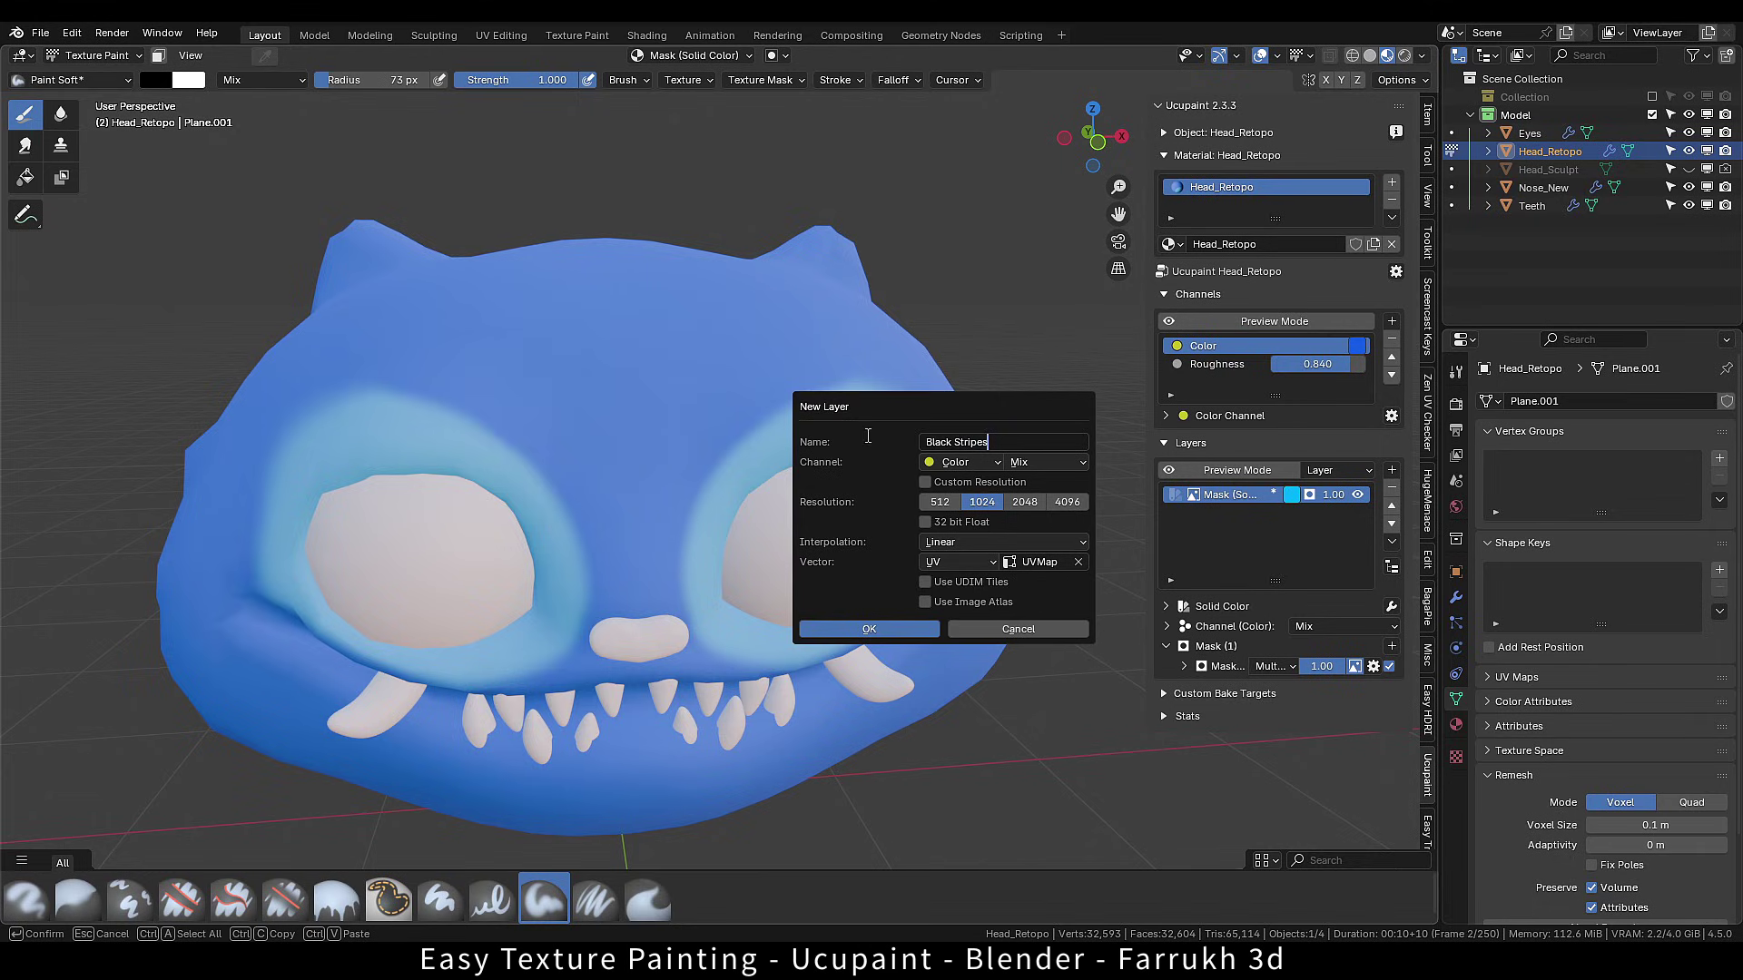
key("Return")
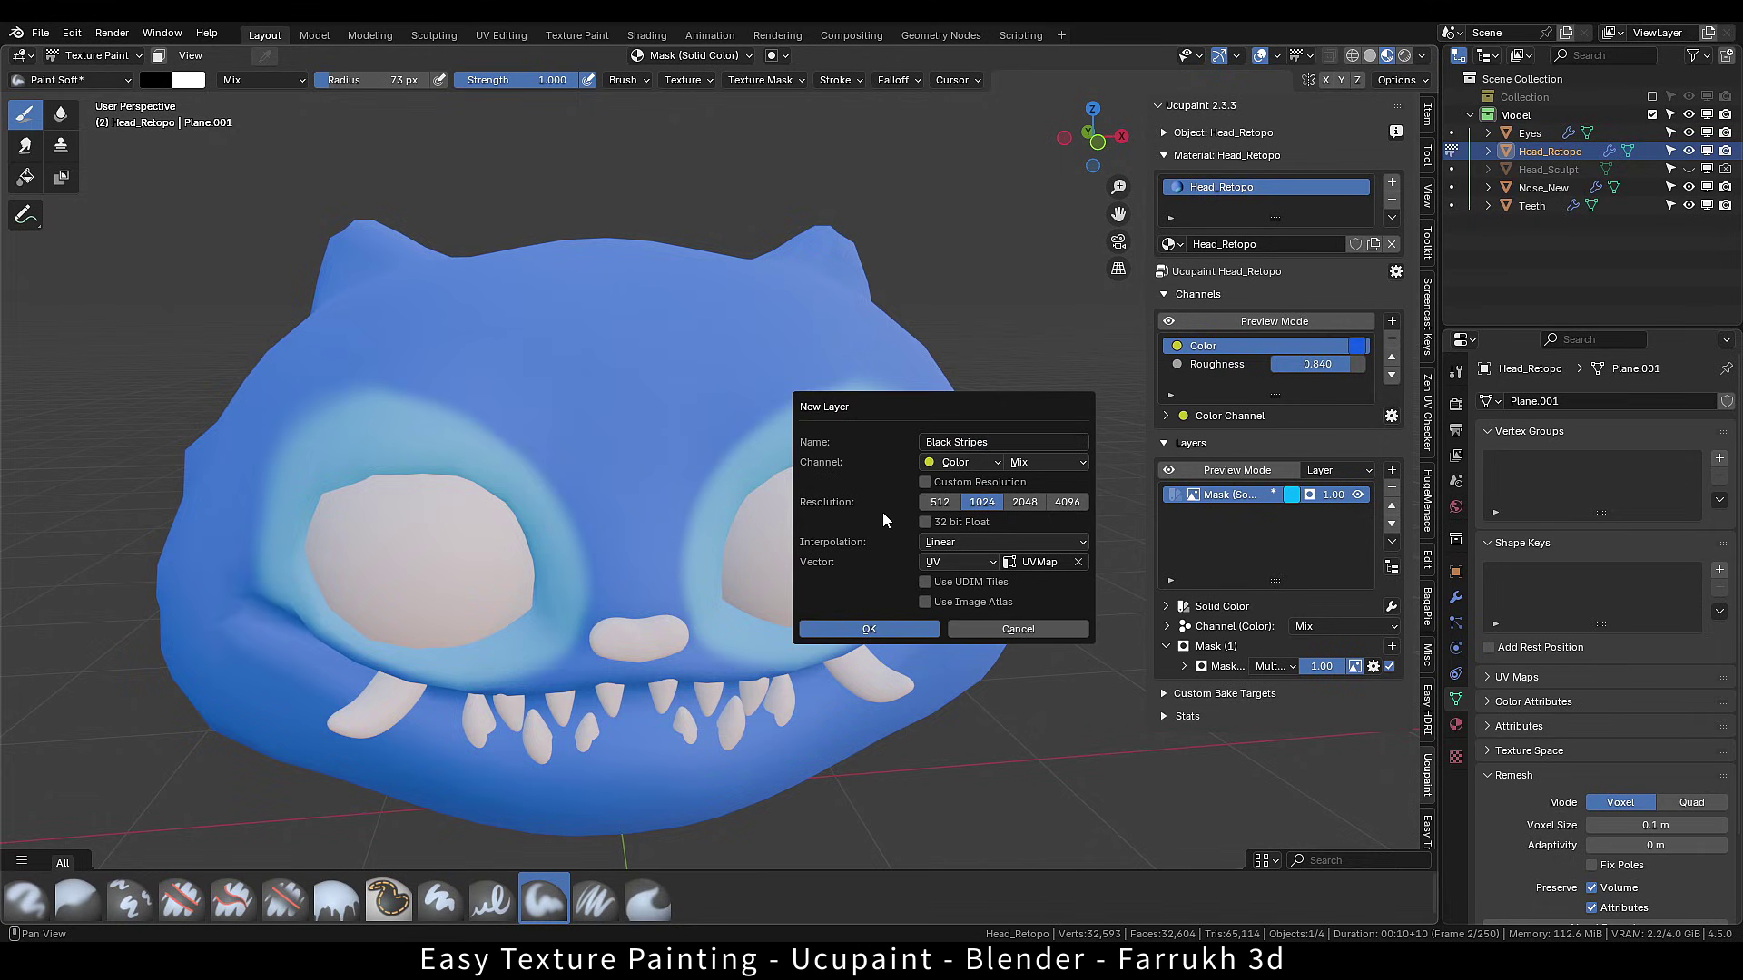
left_click(905, 632)
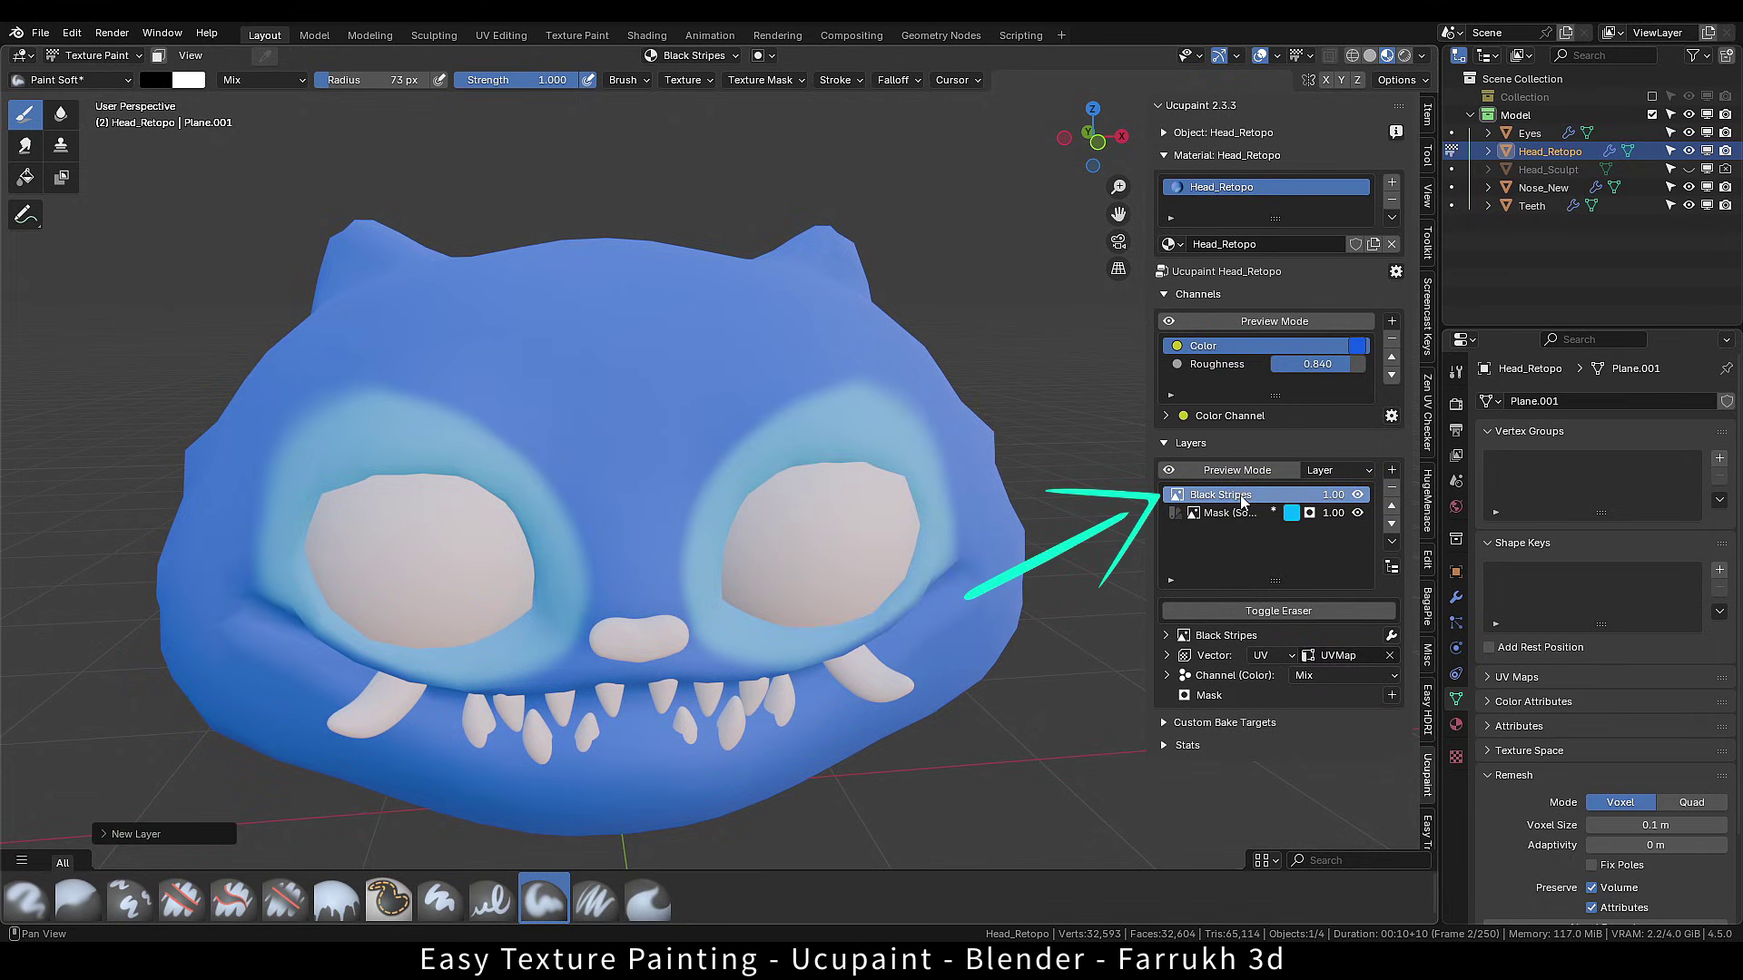
Set the brush radius to 57 px and expand the brush's color palette settings.
left_click_drag(700, 291, 766, 387, "alt")
key("f")
left_click(749, 384)
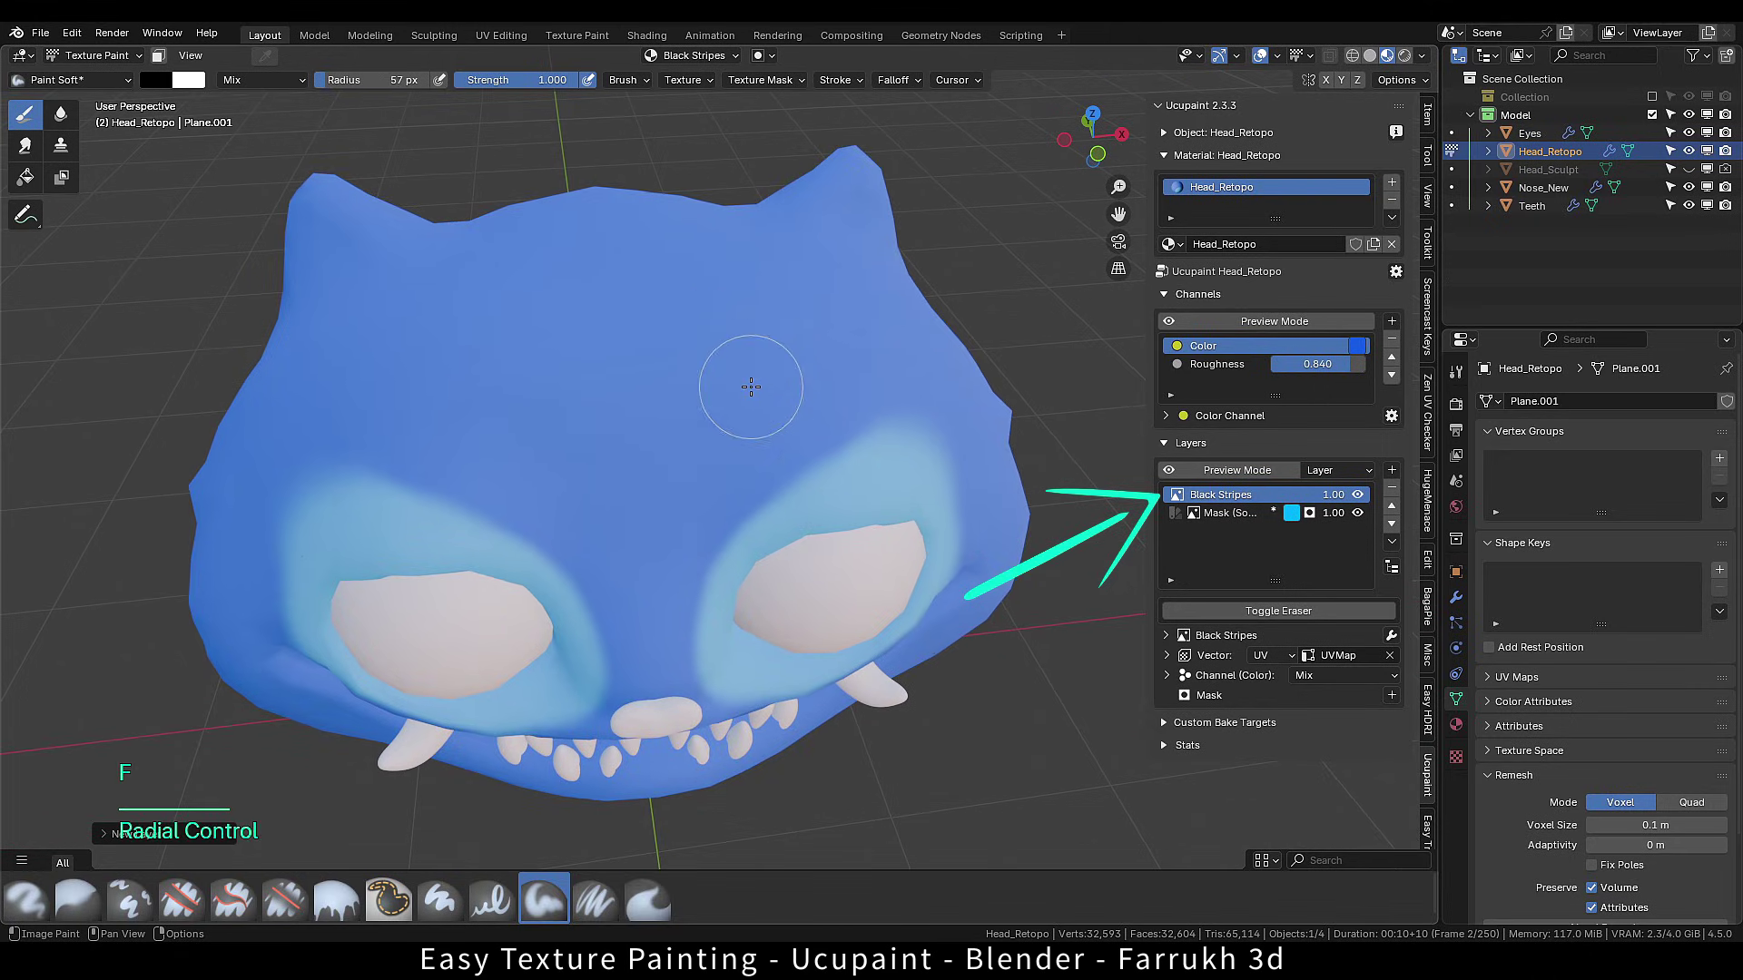
left_click(1456, 371)
scroll(1583, 576, "down", 3)
scroll(1583, 575, "down", 2)
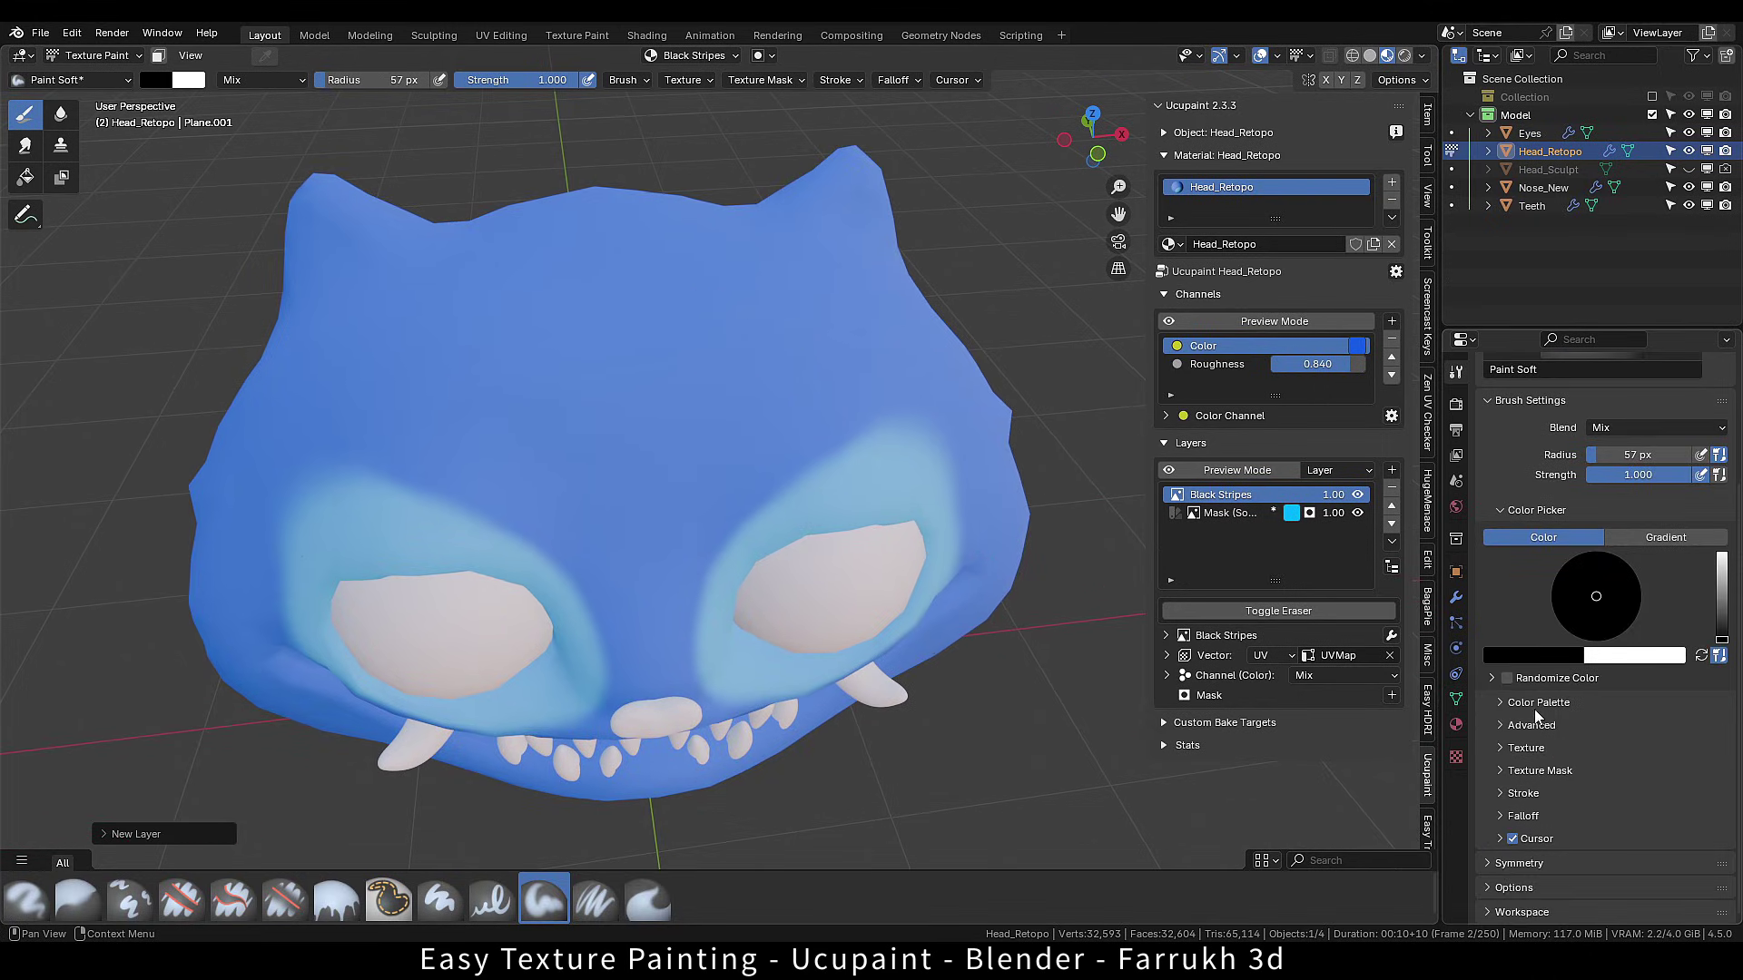
left_click(1536, 705)
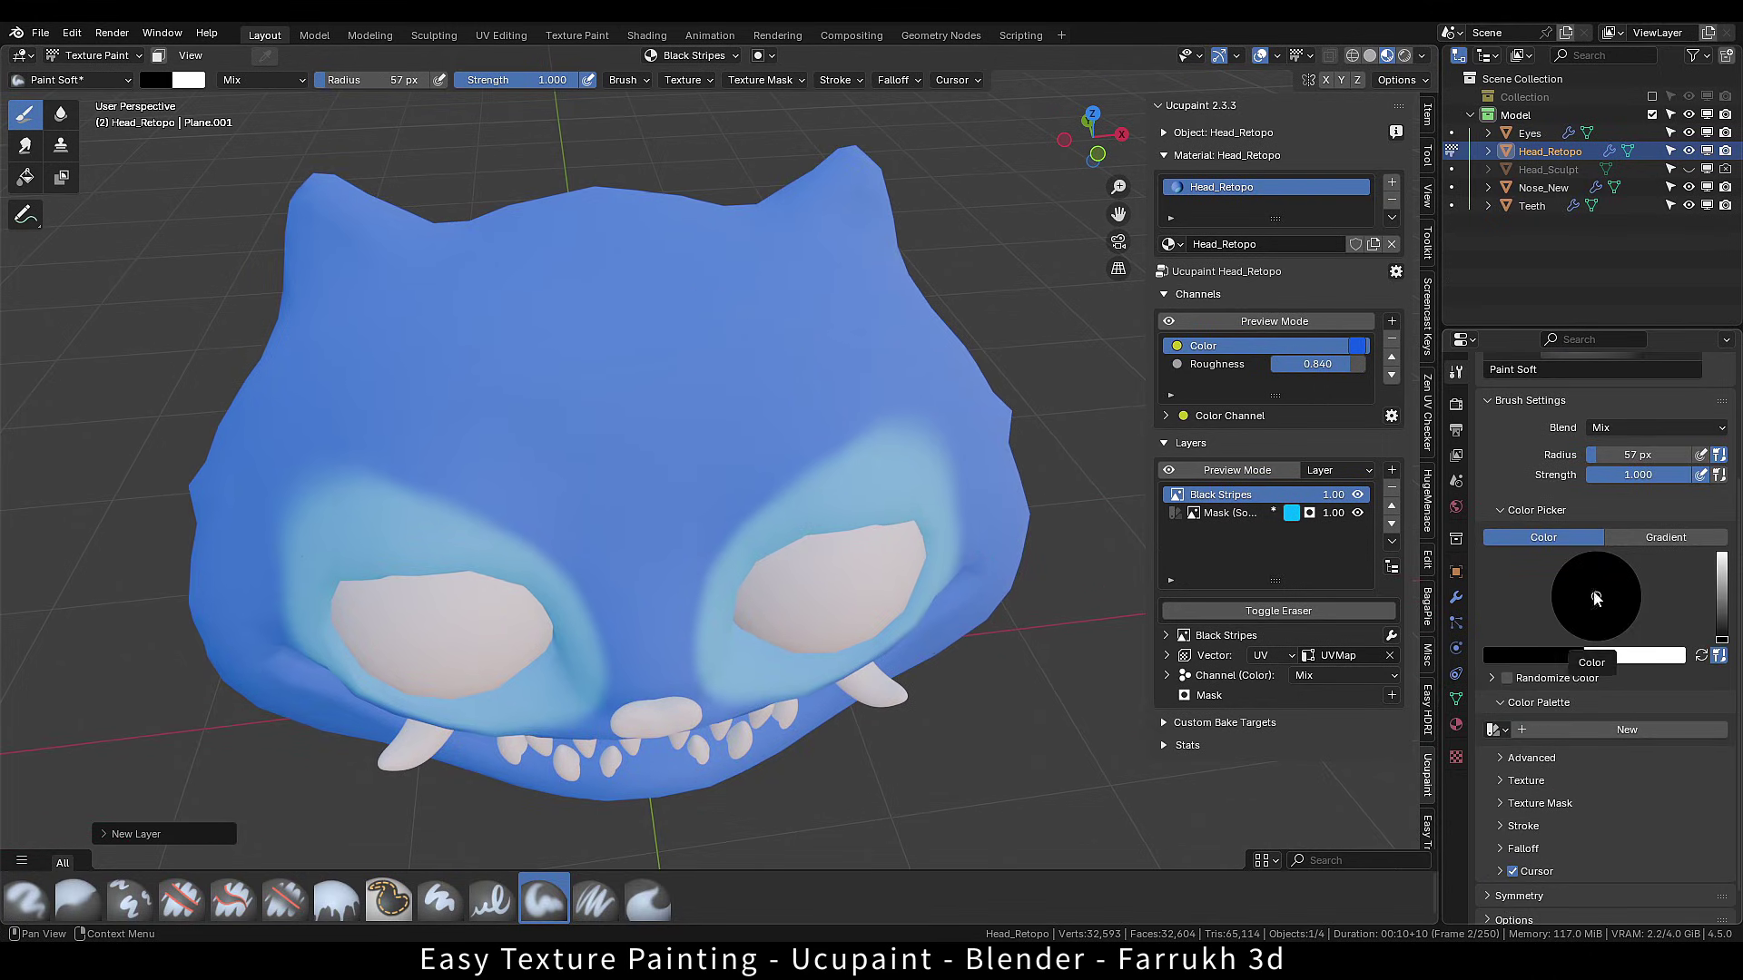
Paint three mirrored pairs of curved black stripes above the eyes and across the forehead, using brush radii of 43 px and 27 px.
left_click_drag(762, 398, 746, 421, "alt")
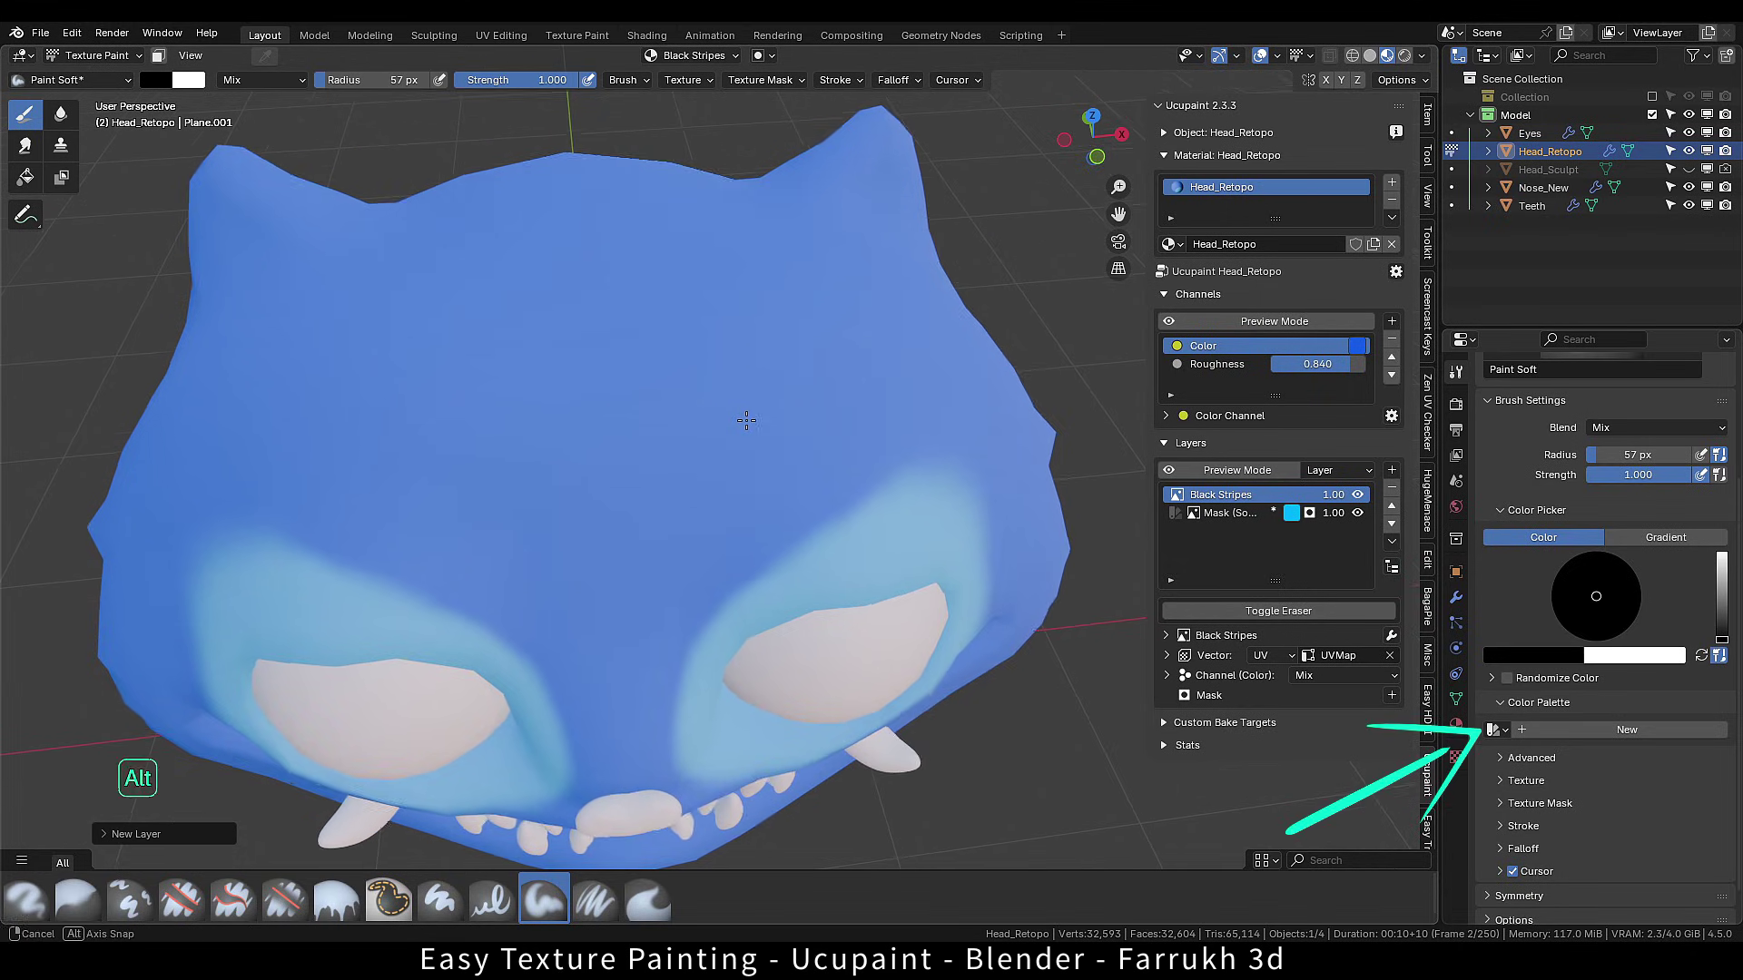
key("f")
left_click(717, 472)
left_click_drag(277, 441, 531, 535)
left_click_drag(677, 531, 873, 392)
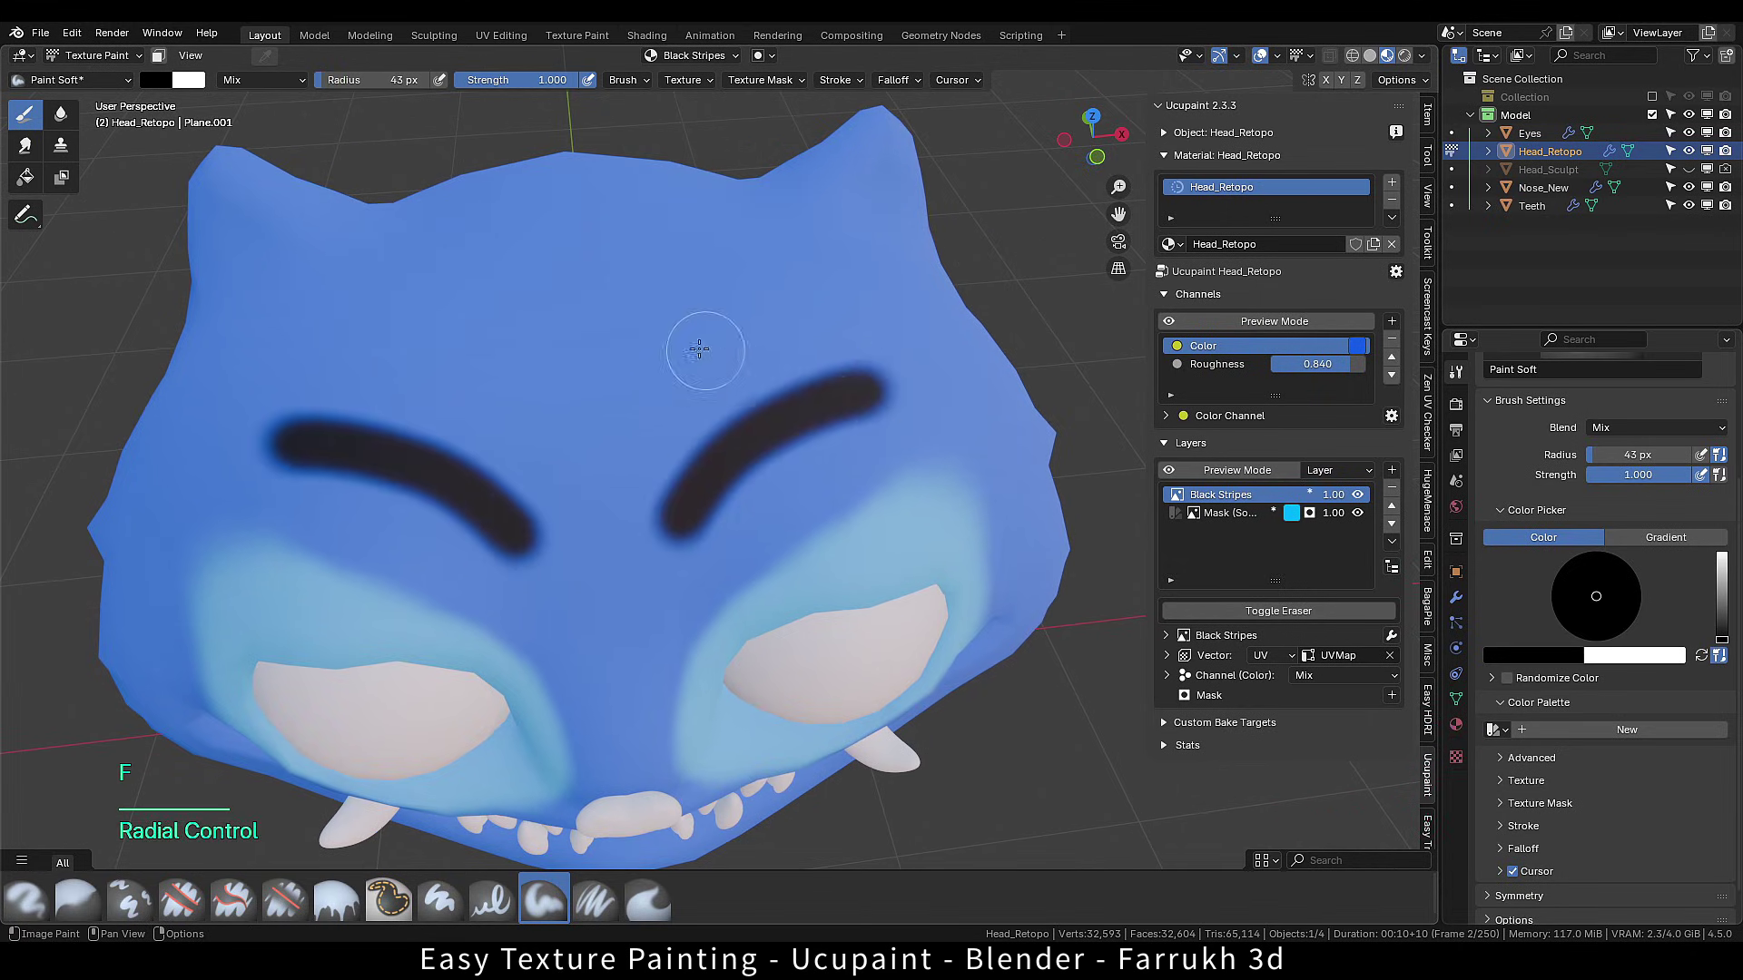
left_click_drag(682, 345, 835, 292)
mouse_move(739, 463)
left_mouse_down("alt")
mouse_move(733, 375)
mouse_move(897, 329)
left_mouse_up("alt")
key("f")
left_click(749, 363)
scroll(797, 325, "down", 2)
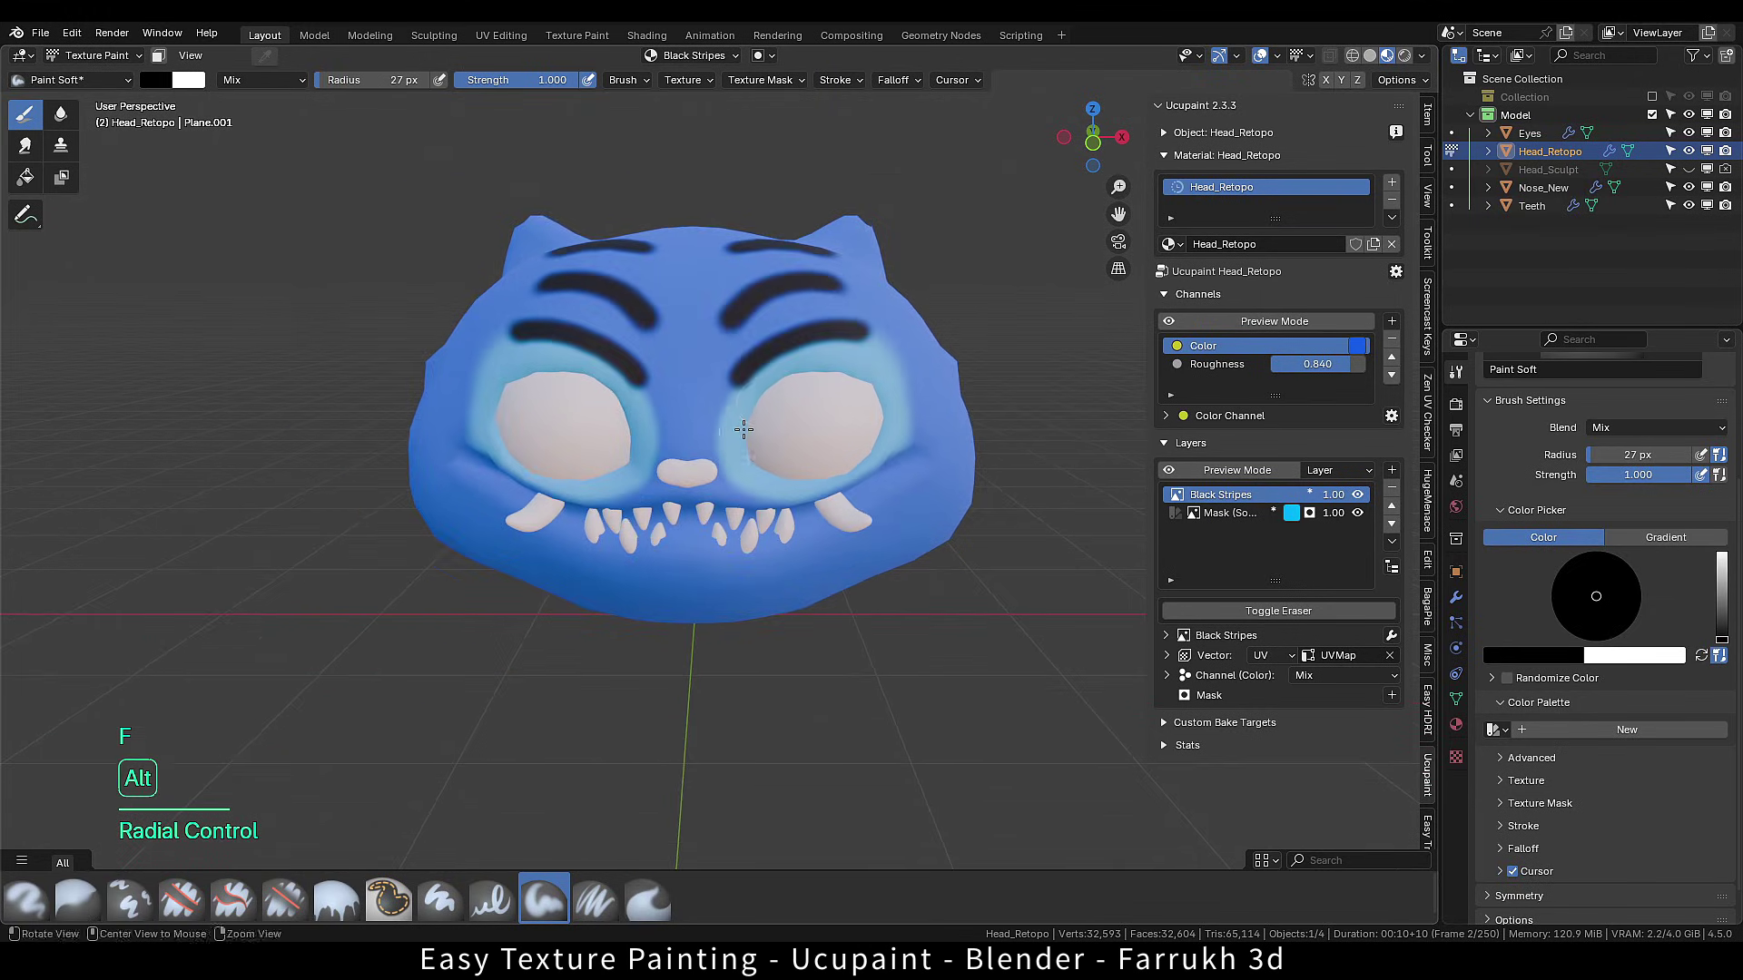
mouse_move(745, 414)
left_mouse_down("alt")
mouse_move(829, 449)
mouse_move(731, 458)
mouse_move(772, 436)
left_mouse_up("alt")
scroll(817, 299, "up", 3)
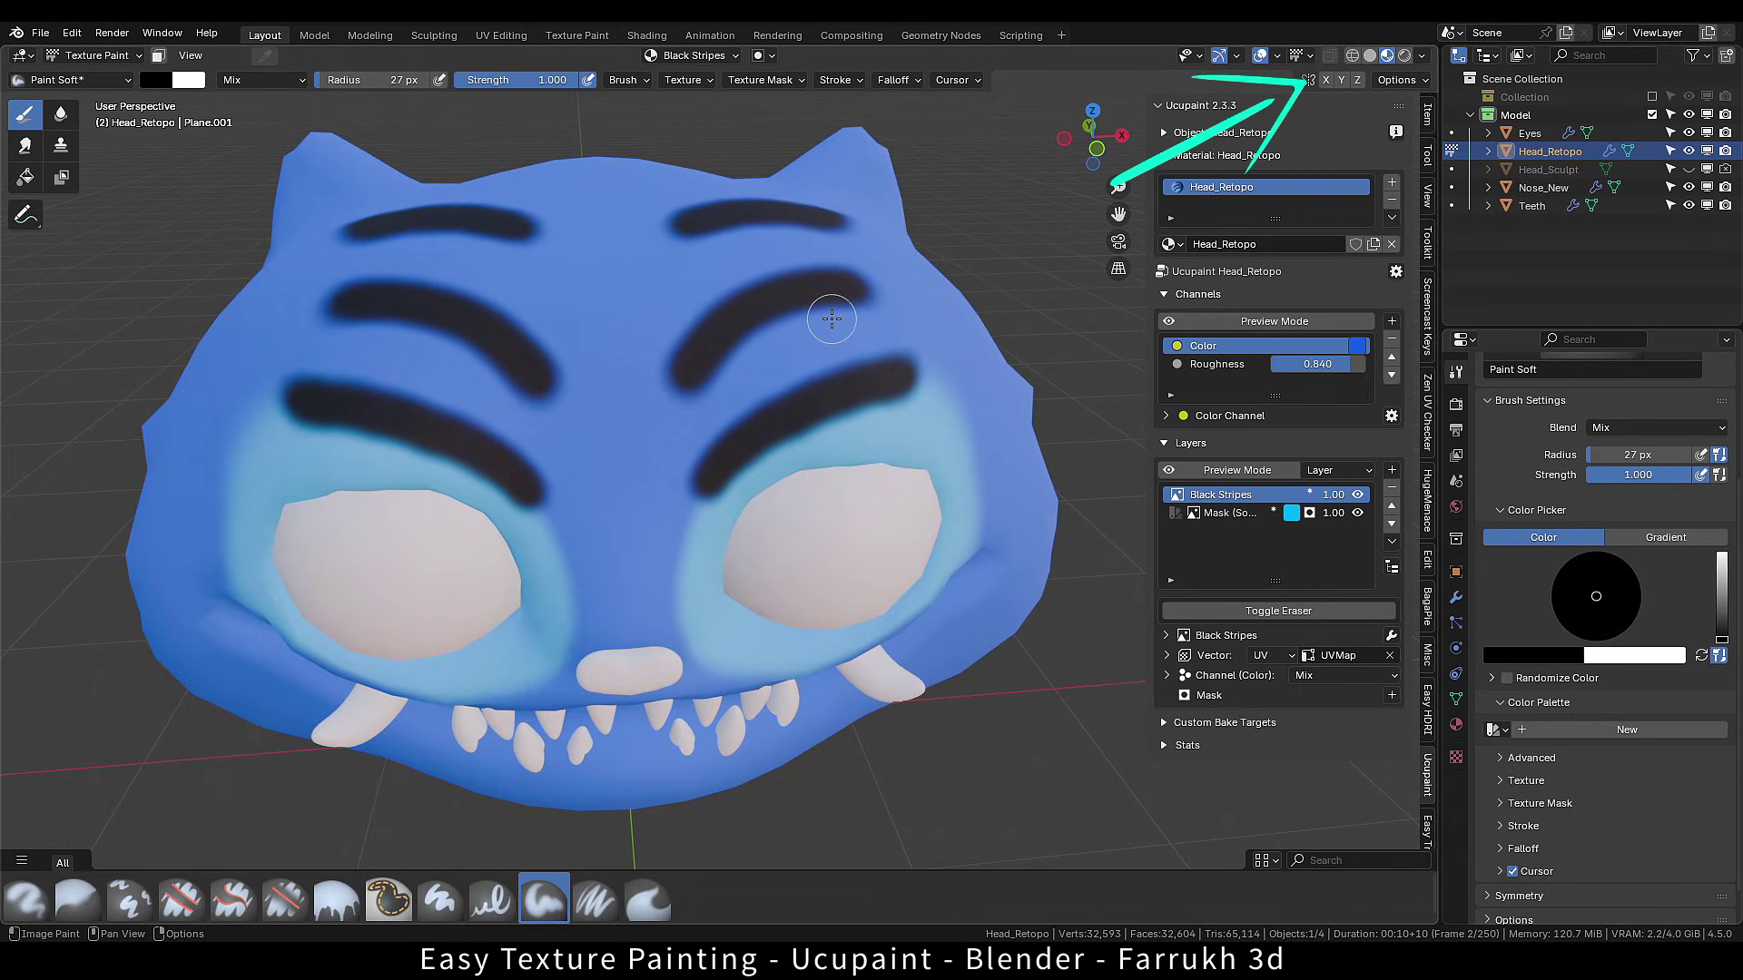
Try painting a mirrored pair of white stripes between the black forehead stripes, and undo them.
key("x")
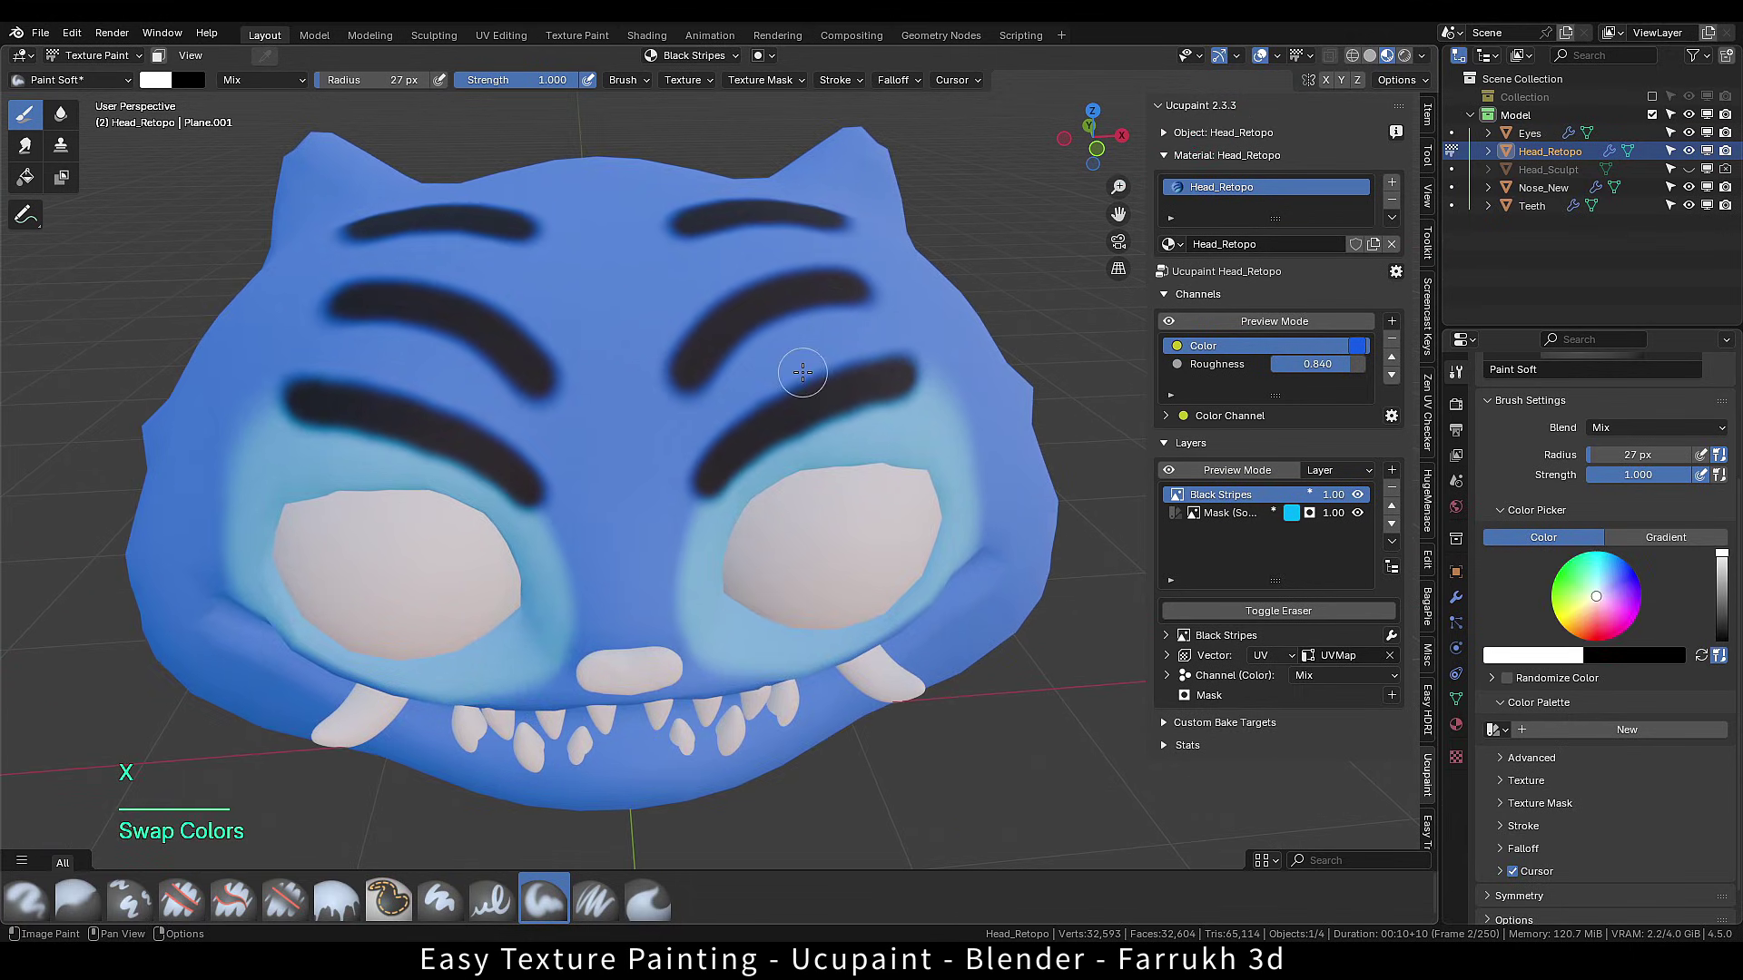
mouse_move(842, 331)
left_mouse_down()
mouse_move(683, 454)
mouse_move(661, 492)
left_mouse_up()
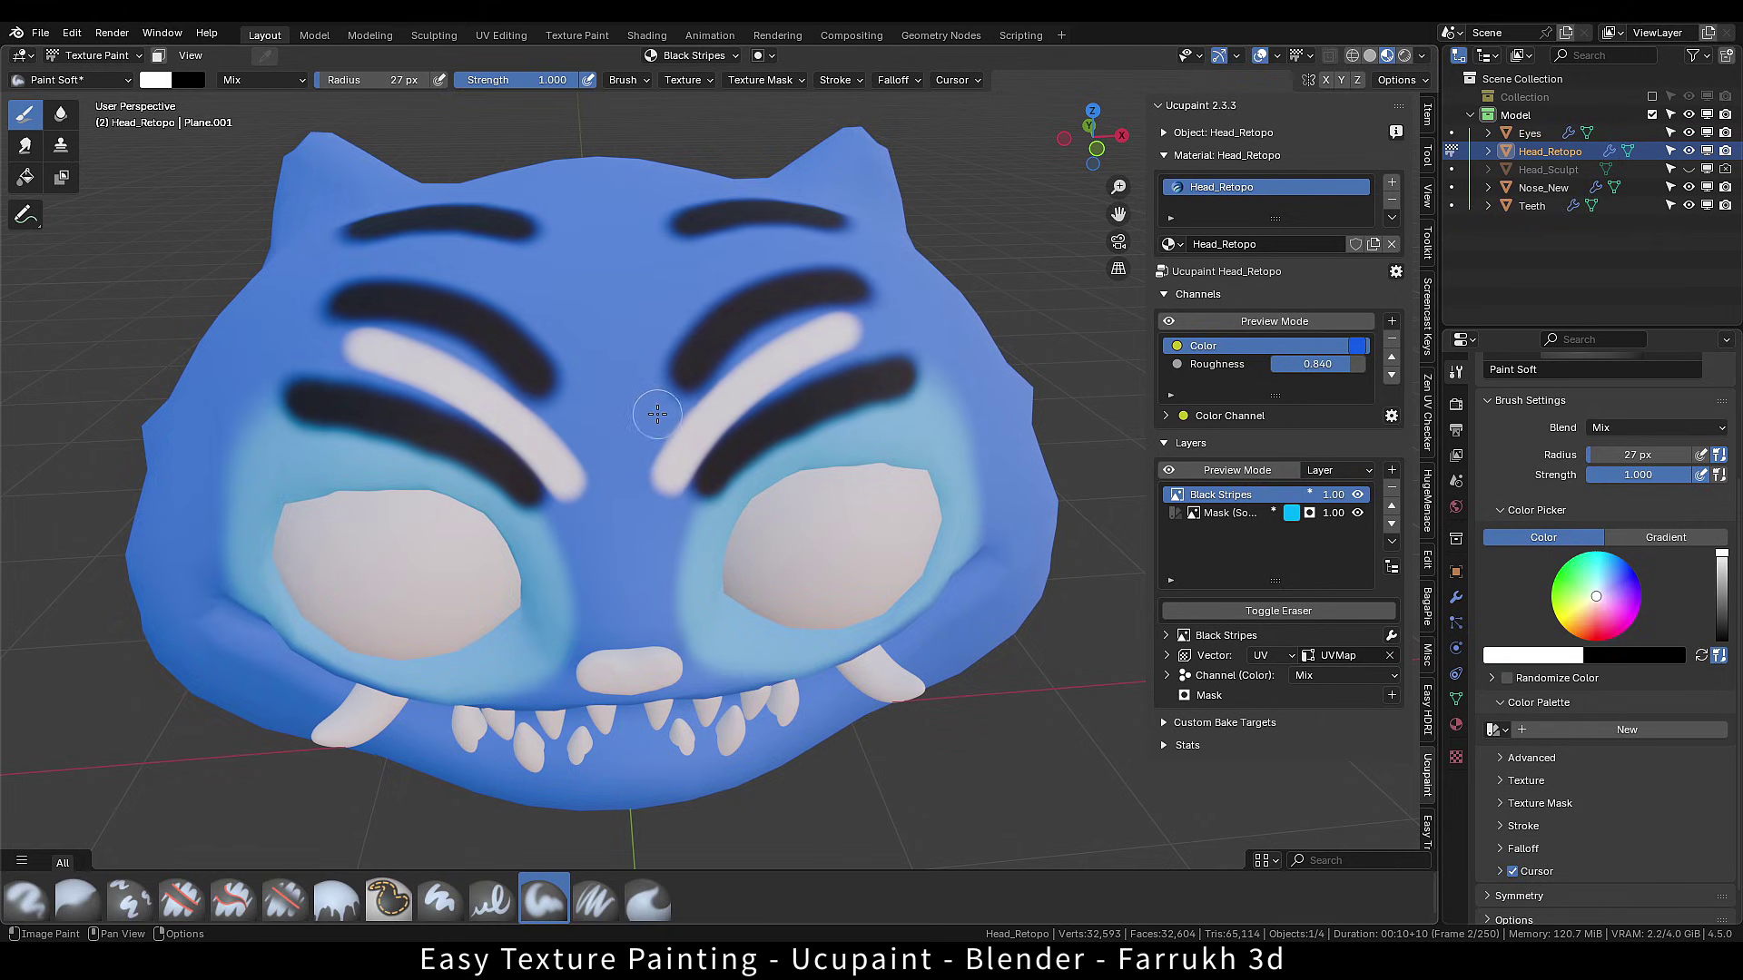
key("ctrl+z")
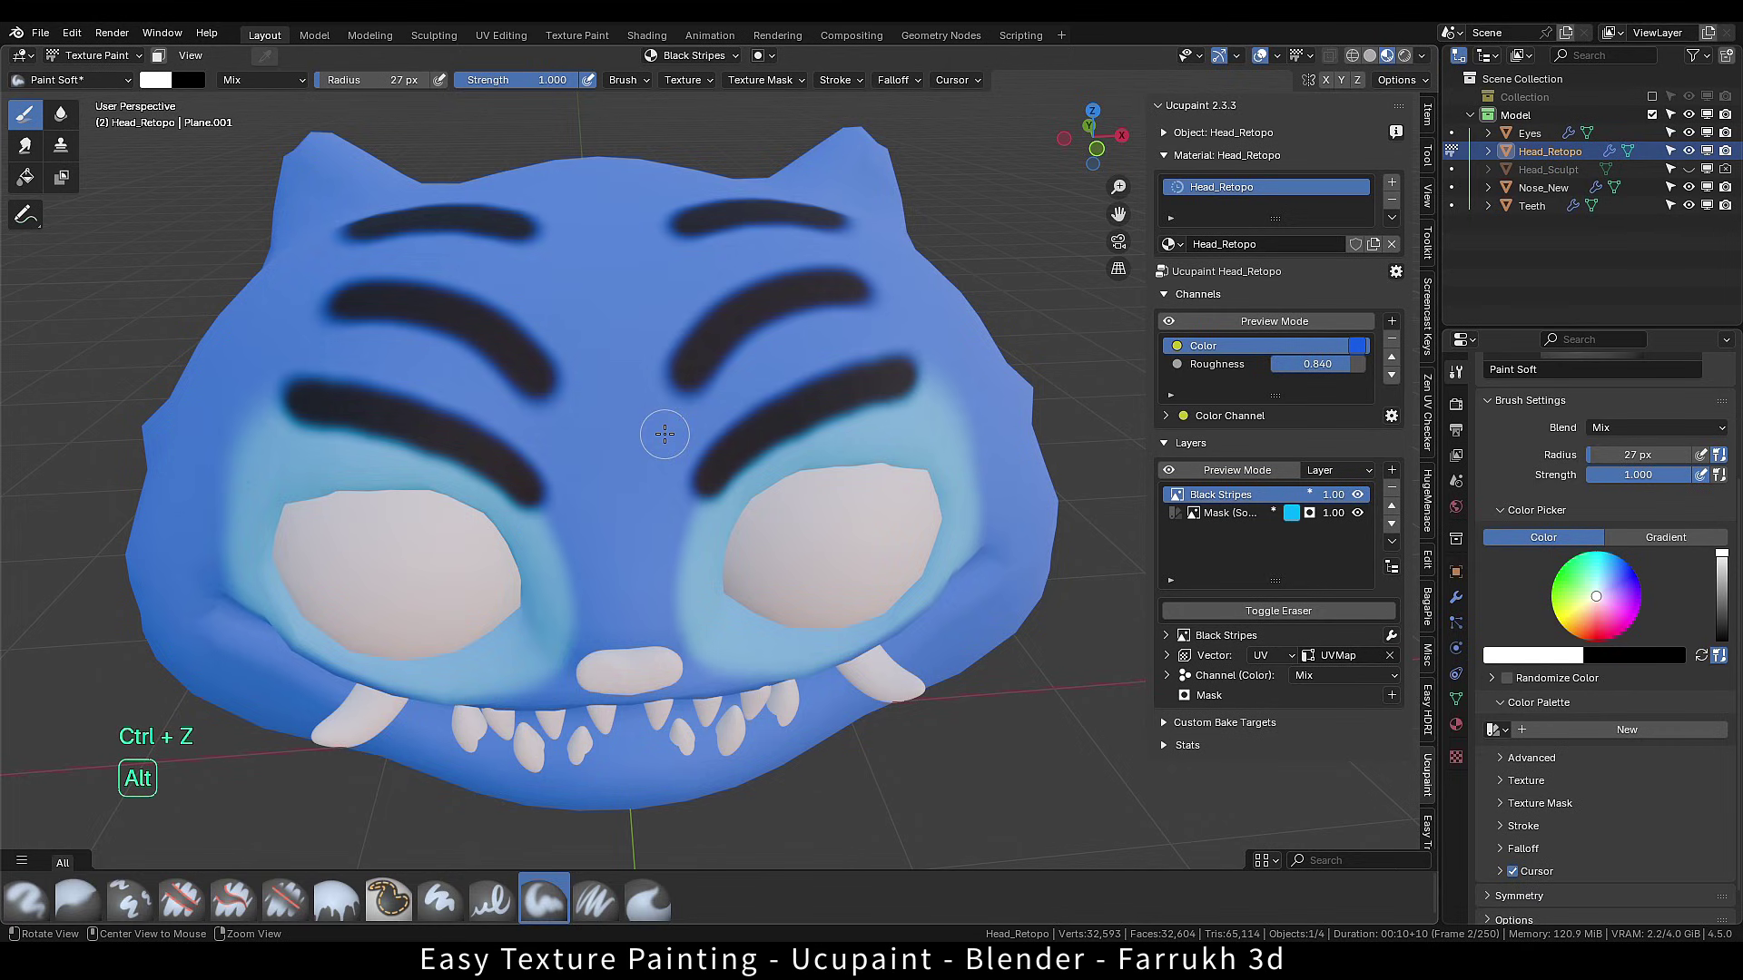
Try two mirrored pairs of pinkish-red stripes among the black forehead stripes, and undo them.
middle_click_drag(664, 434, 681, 427)
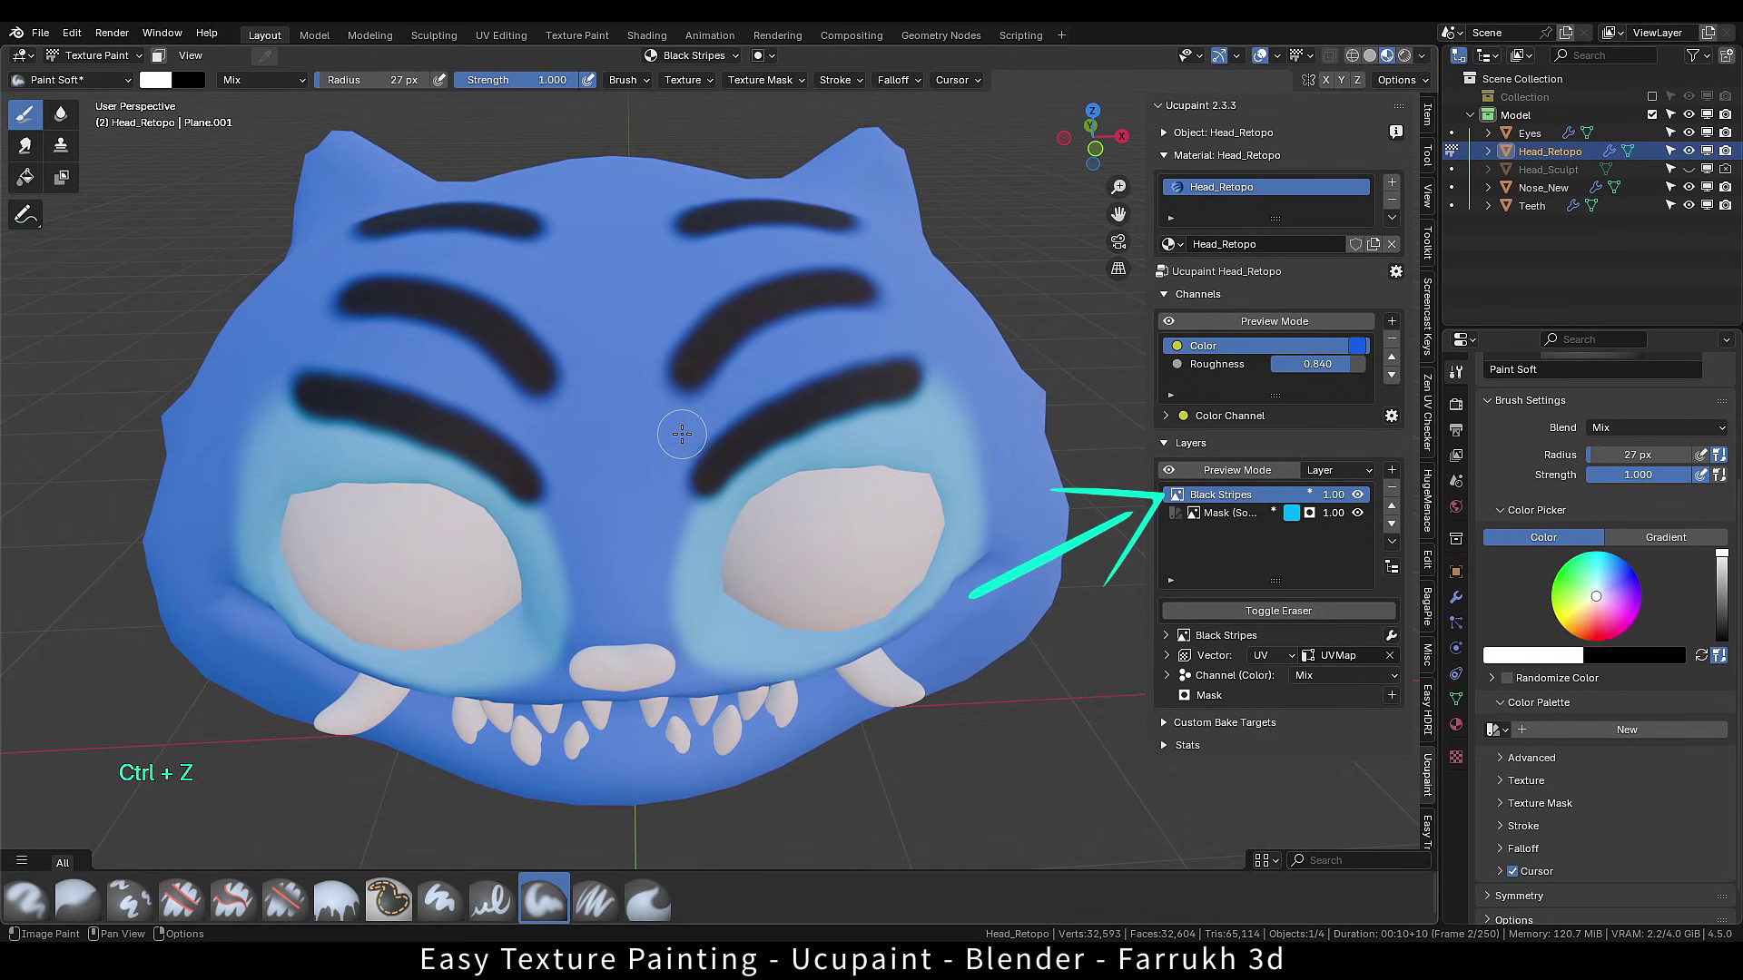
left_click(1601, 630)
left_click_drag(667, 449, 799, 343)
left_click_drag(658, 304, 798, 231)
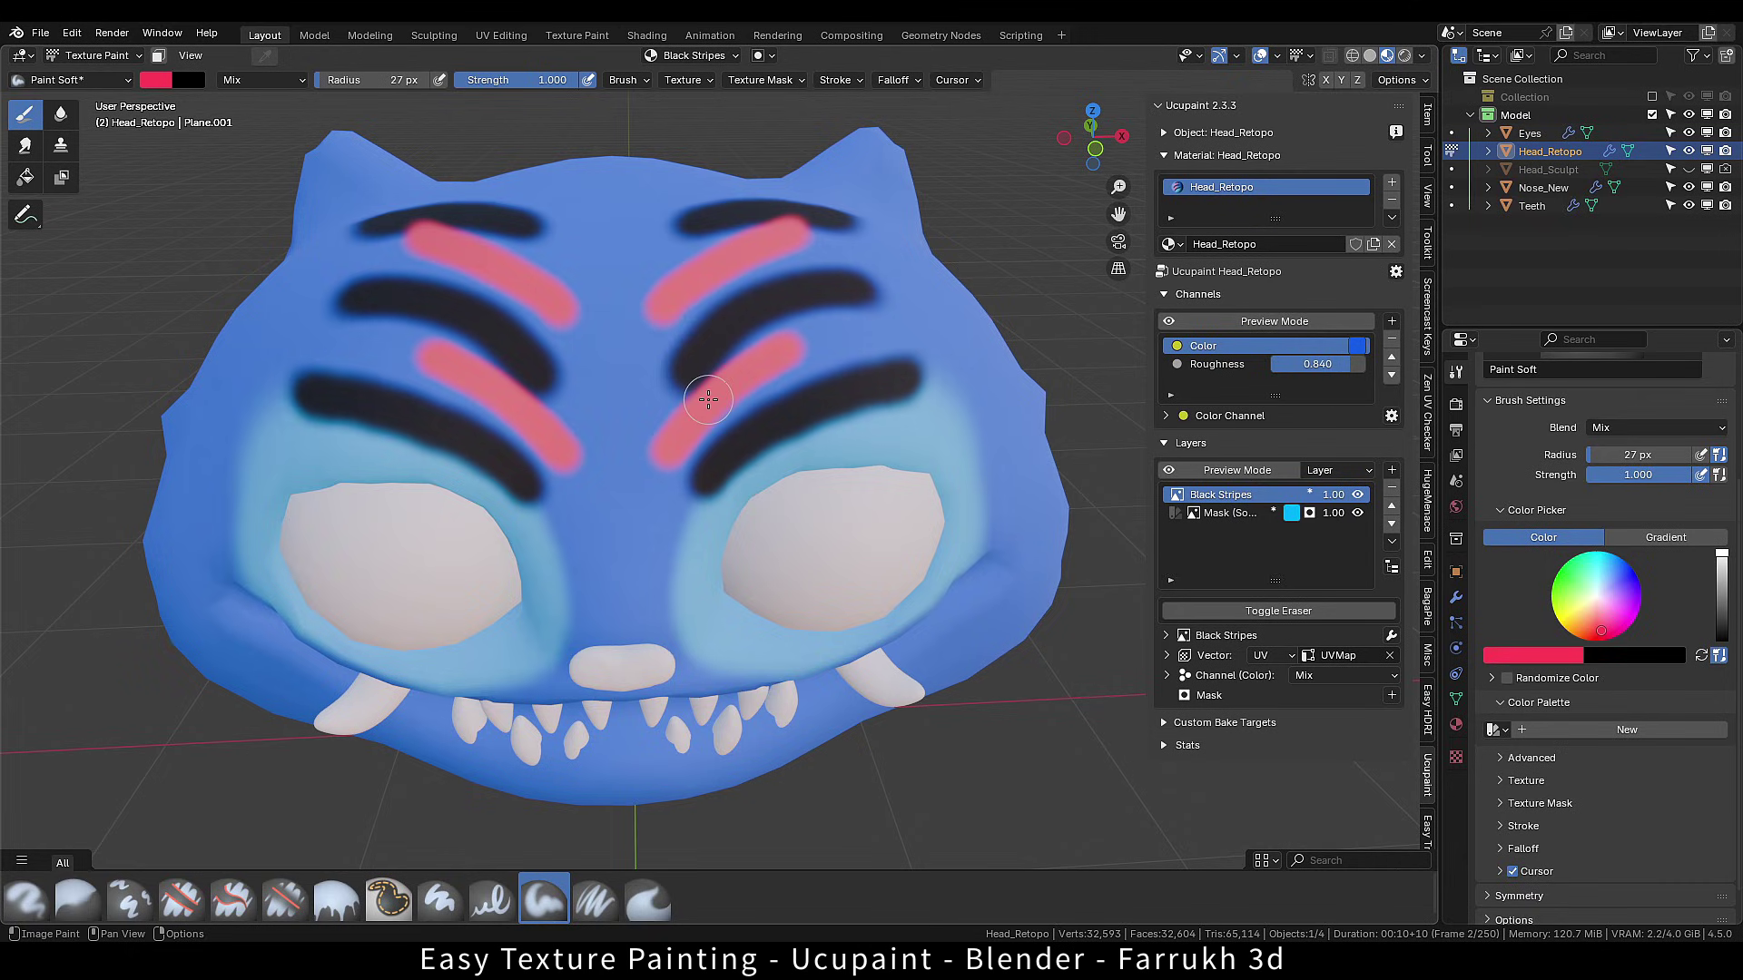
key("ctrl+z")
key("ctrl+z")
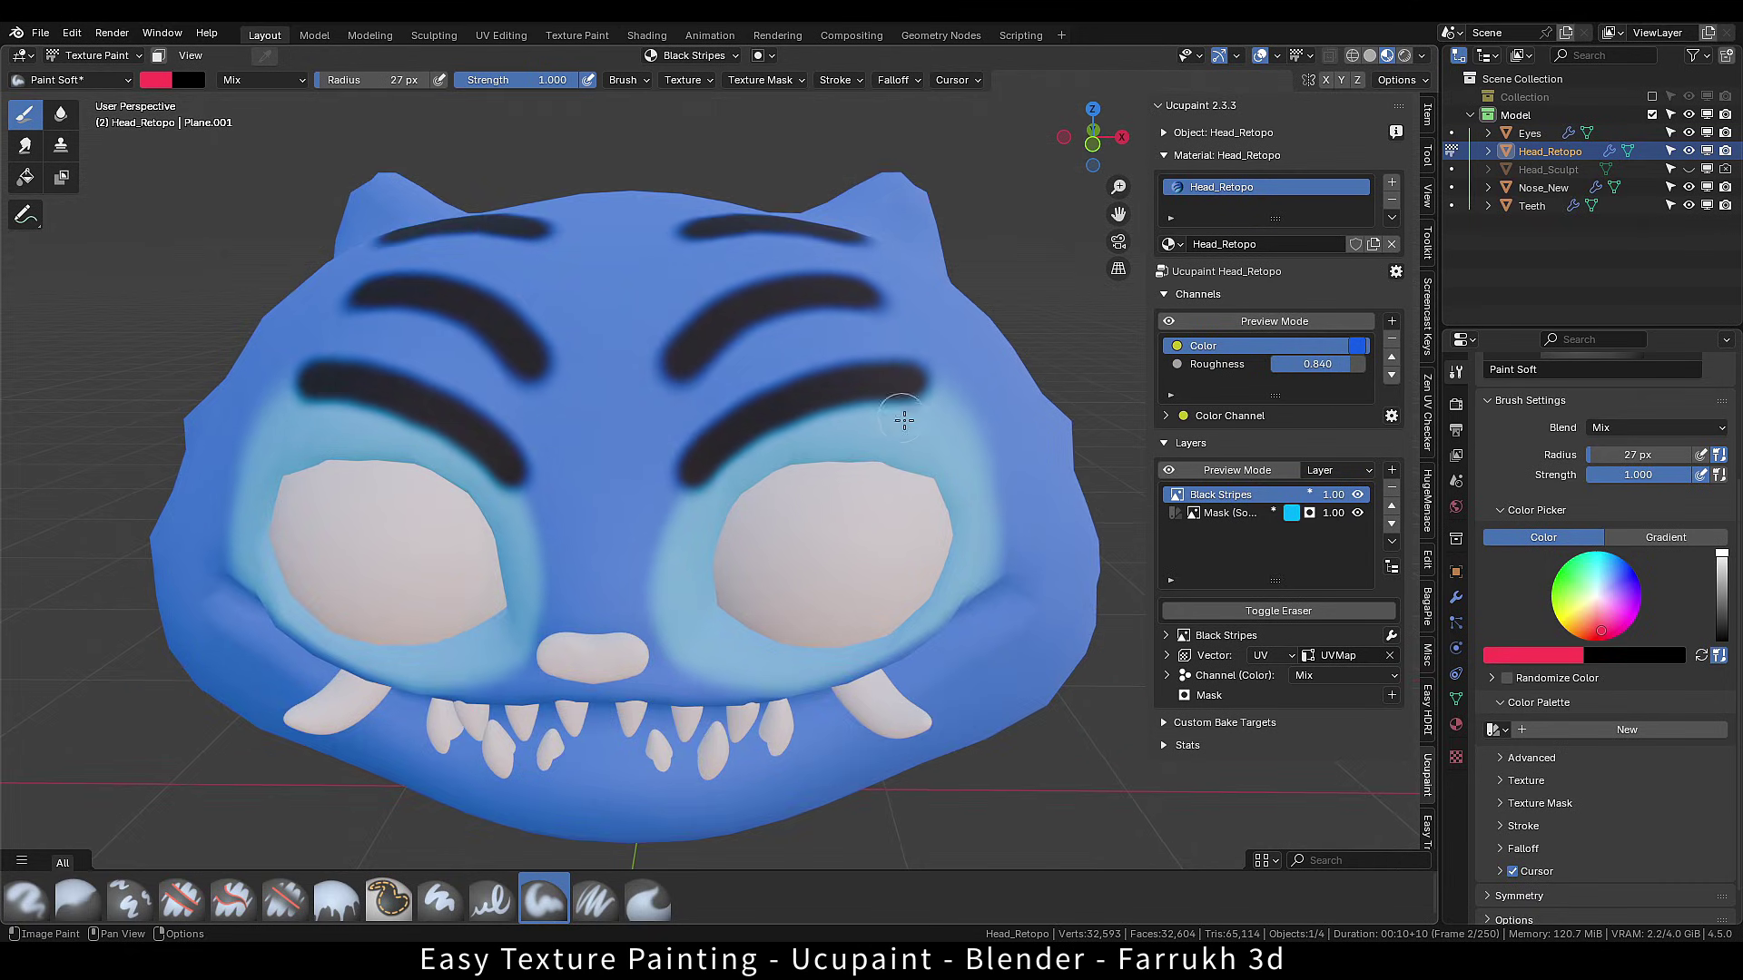
Add the Toggle Eraser command to Quick Favorites and enable the eraser for the Black Stripes layer.
right_click(1224, 610)
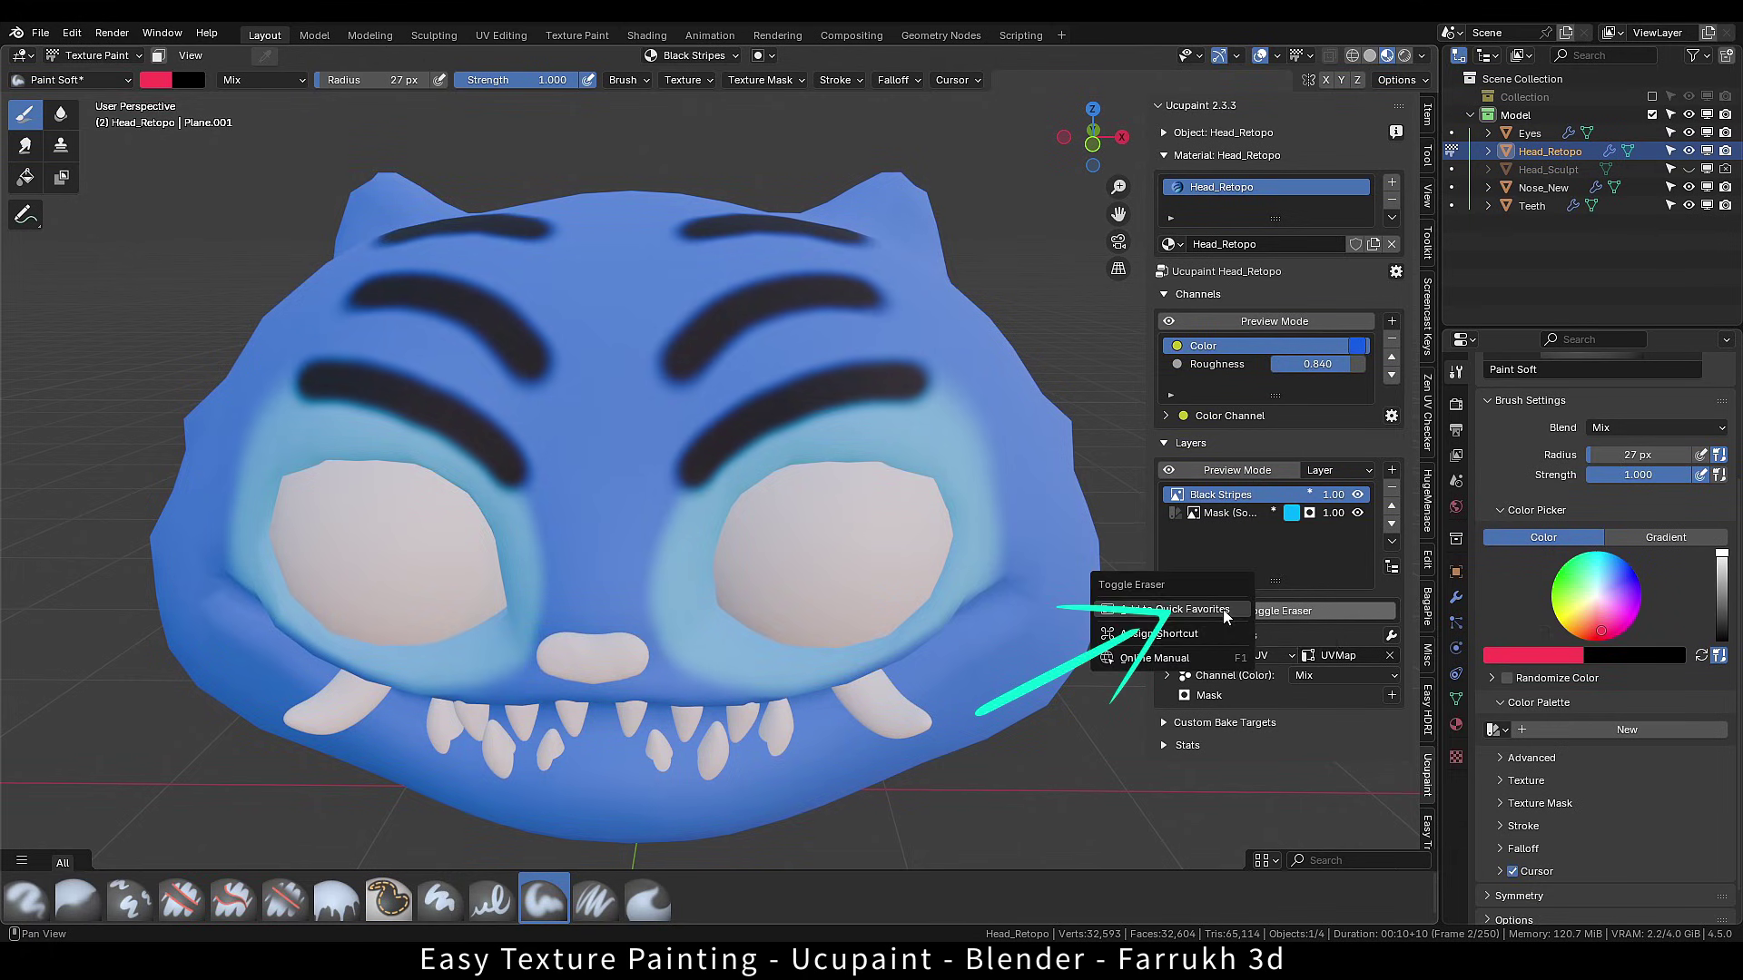
left_click(1222, 608)
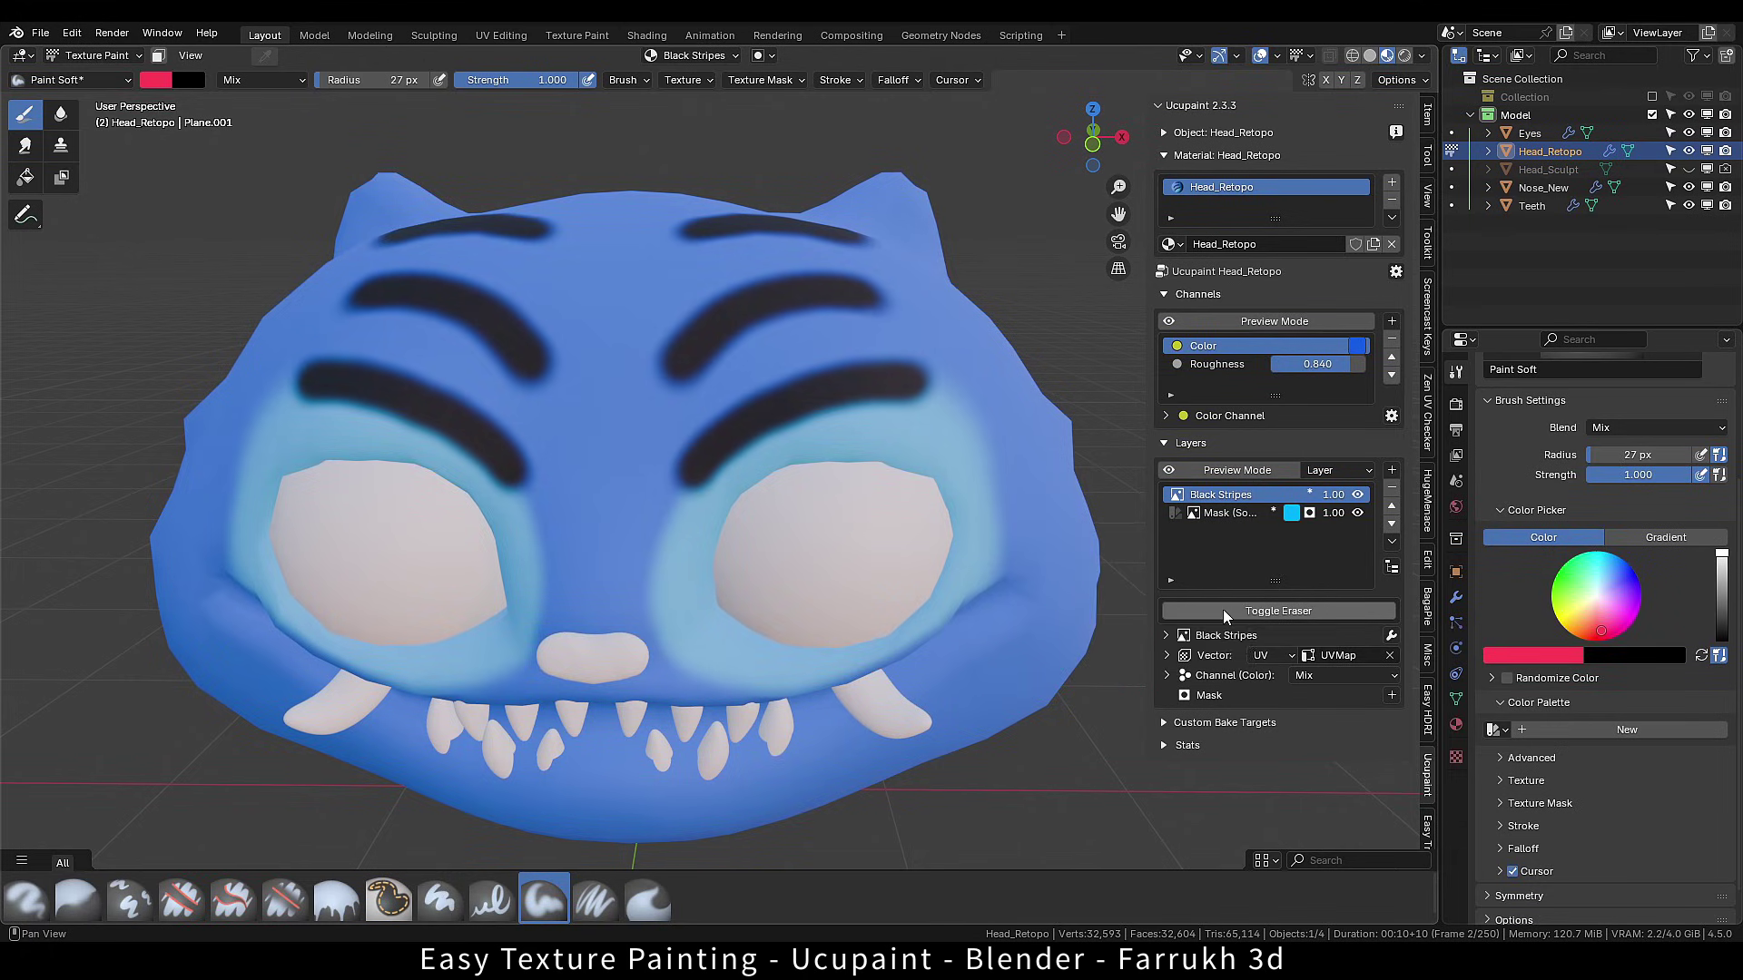
left_click(1227, 610)
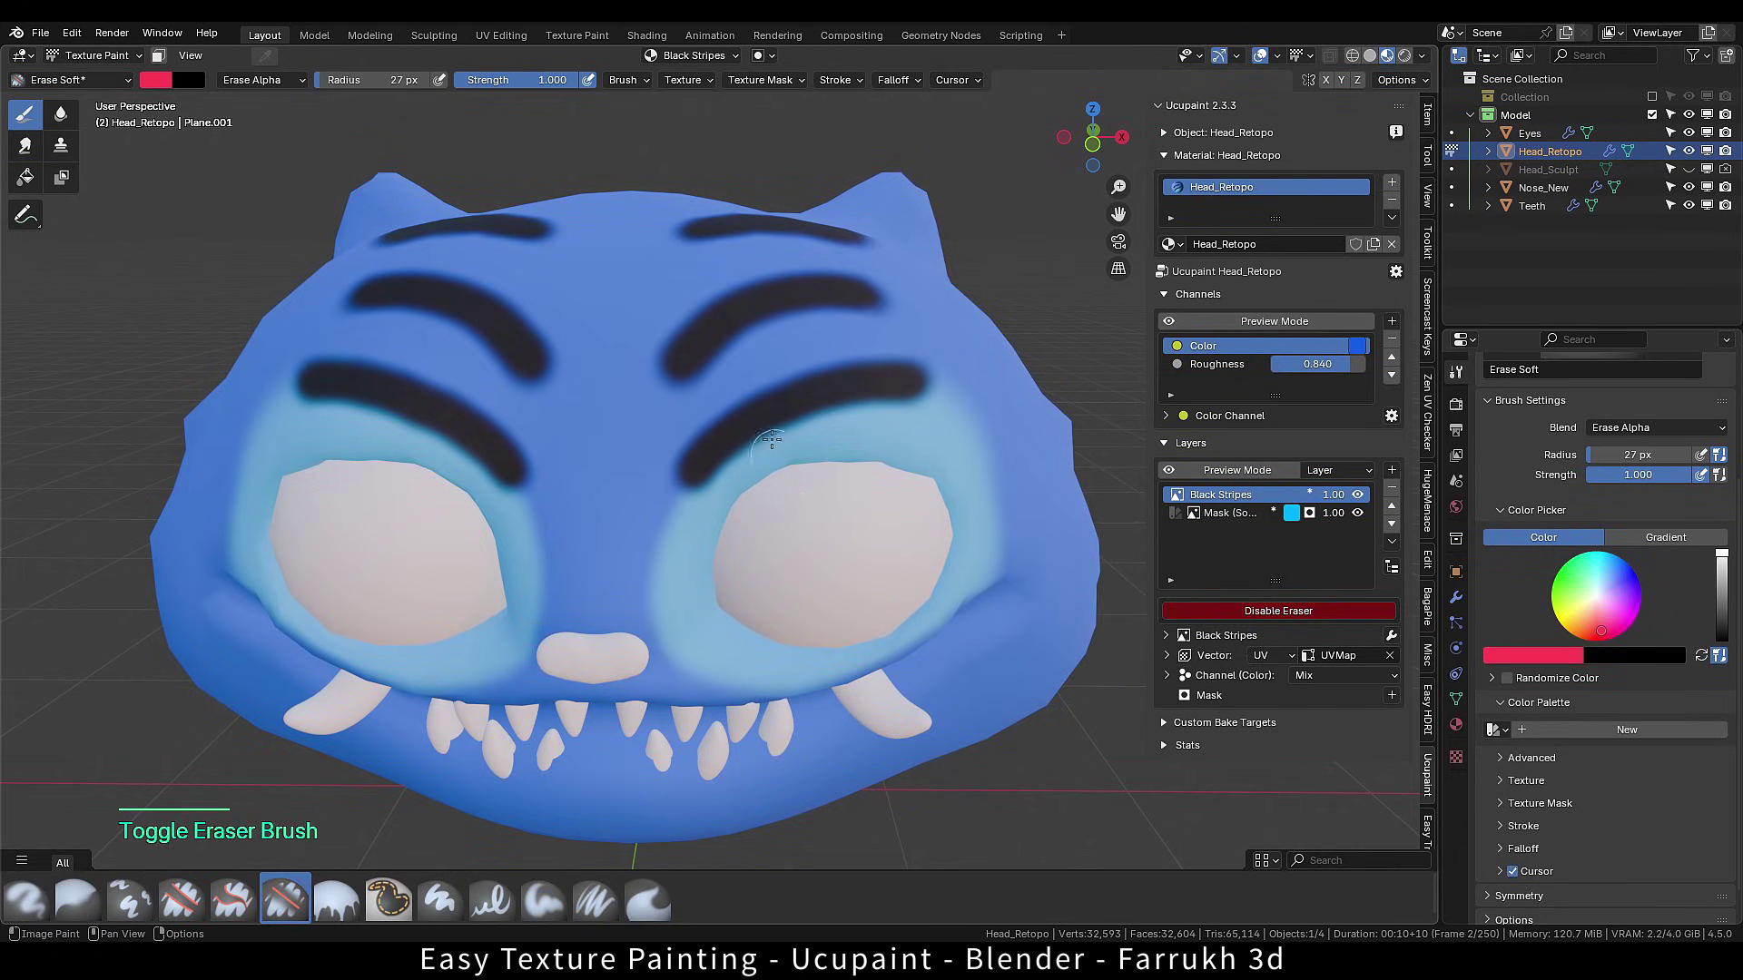
Erase along the edges of the black forehead stripes with a 53 px eraser to thin and taper them.
scroll(762, 409, "up", 2)
key("f")
left_click(758, 490)
mouse_move(692, 547)
left_mouse_down()
mouse_move(743, 494)
mouse_move(1015, 432)
mouse_move(876, 440)
left_mouse_up()
left_click_drag(858, 301, 575, 358)
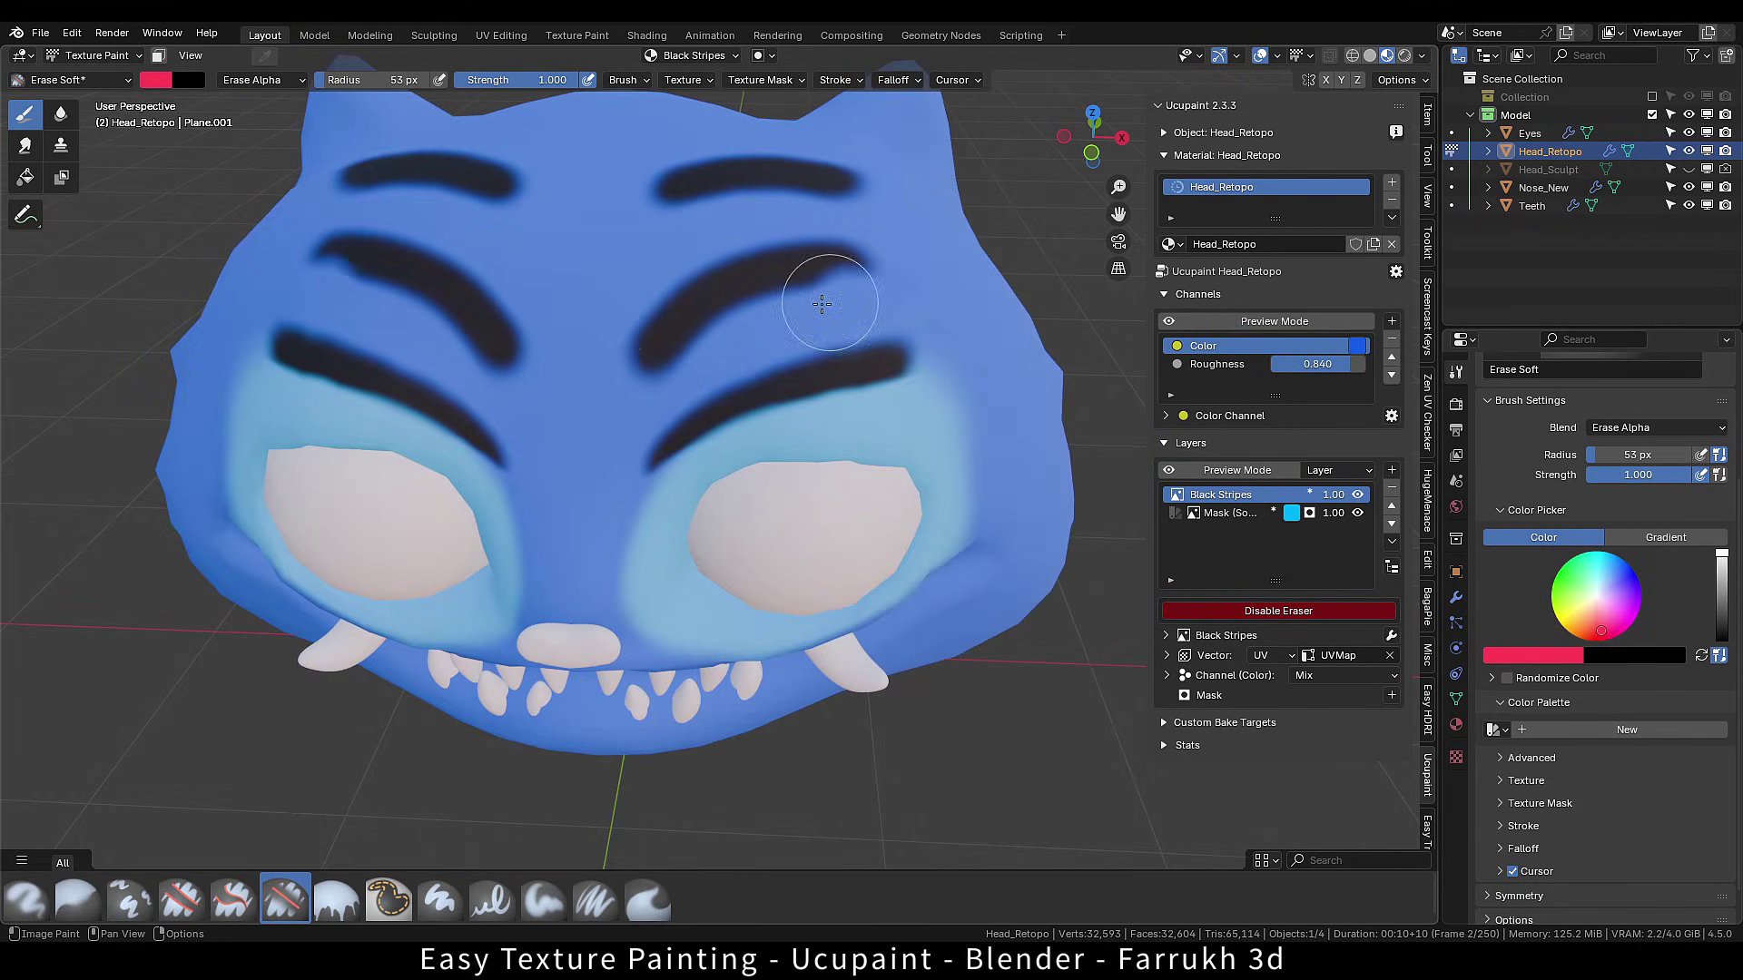
scroll(576, 357, "up", 2)
mouse_move(498, 428)
left_mouse_down()
mouse_move(719, 375)
mouse_move(459, 459)
mouse_move(726, 413)
left_mouse_up()
Disable the eraser, swap the paint color to black and paint two wavy vertical stripes on the side of the head.
scroll(726, 413, "down", 2)
mouse_move(726, 413)
middle_mouse_down("alt")
mouse_move(657, 400)
mouse_move(775, 463)
mouse_move(821, 430)
mouse_move(770, 391)
mouse_move(821, 397)
mouse_move(788, 393)
middle_mouse_up("alt")
key("f")
left_click(805, 430)
left_click(1217, 612)
key("f")
left_click(825, 365)
key("x")
left_click_drag(827, 338, 852, 633)
middle_click_drag(923, 573, 965, 459, "alt")
key("f")
left_click(857, 370)
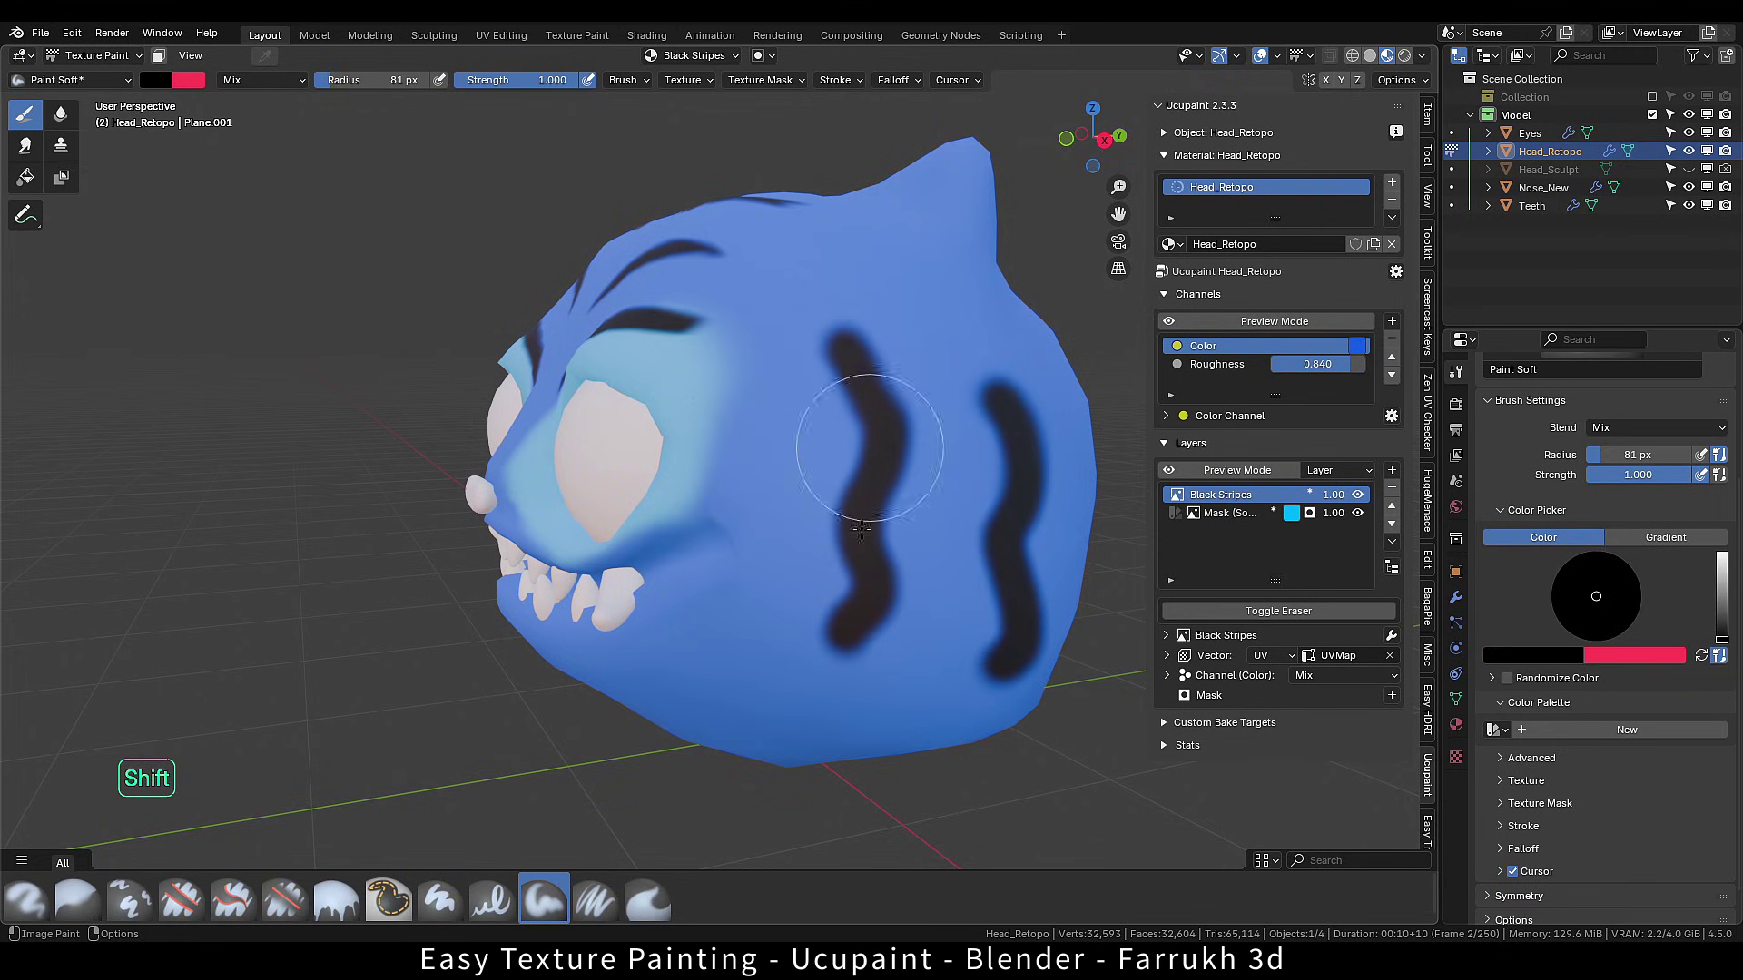
Paint the mouth area behind the teeth black out to its corners with a 51 px brush, showing the wireframe overlay.
middle_click_drag(740, 481, 612, 566, "alt")
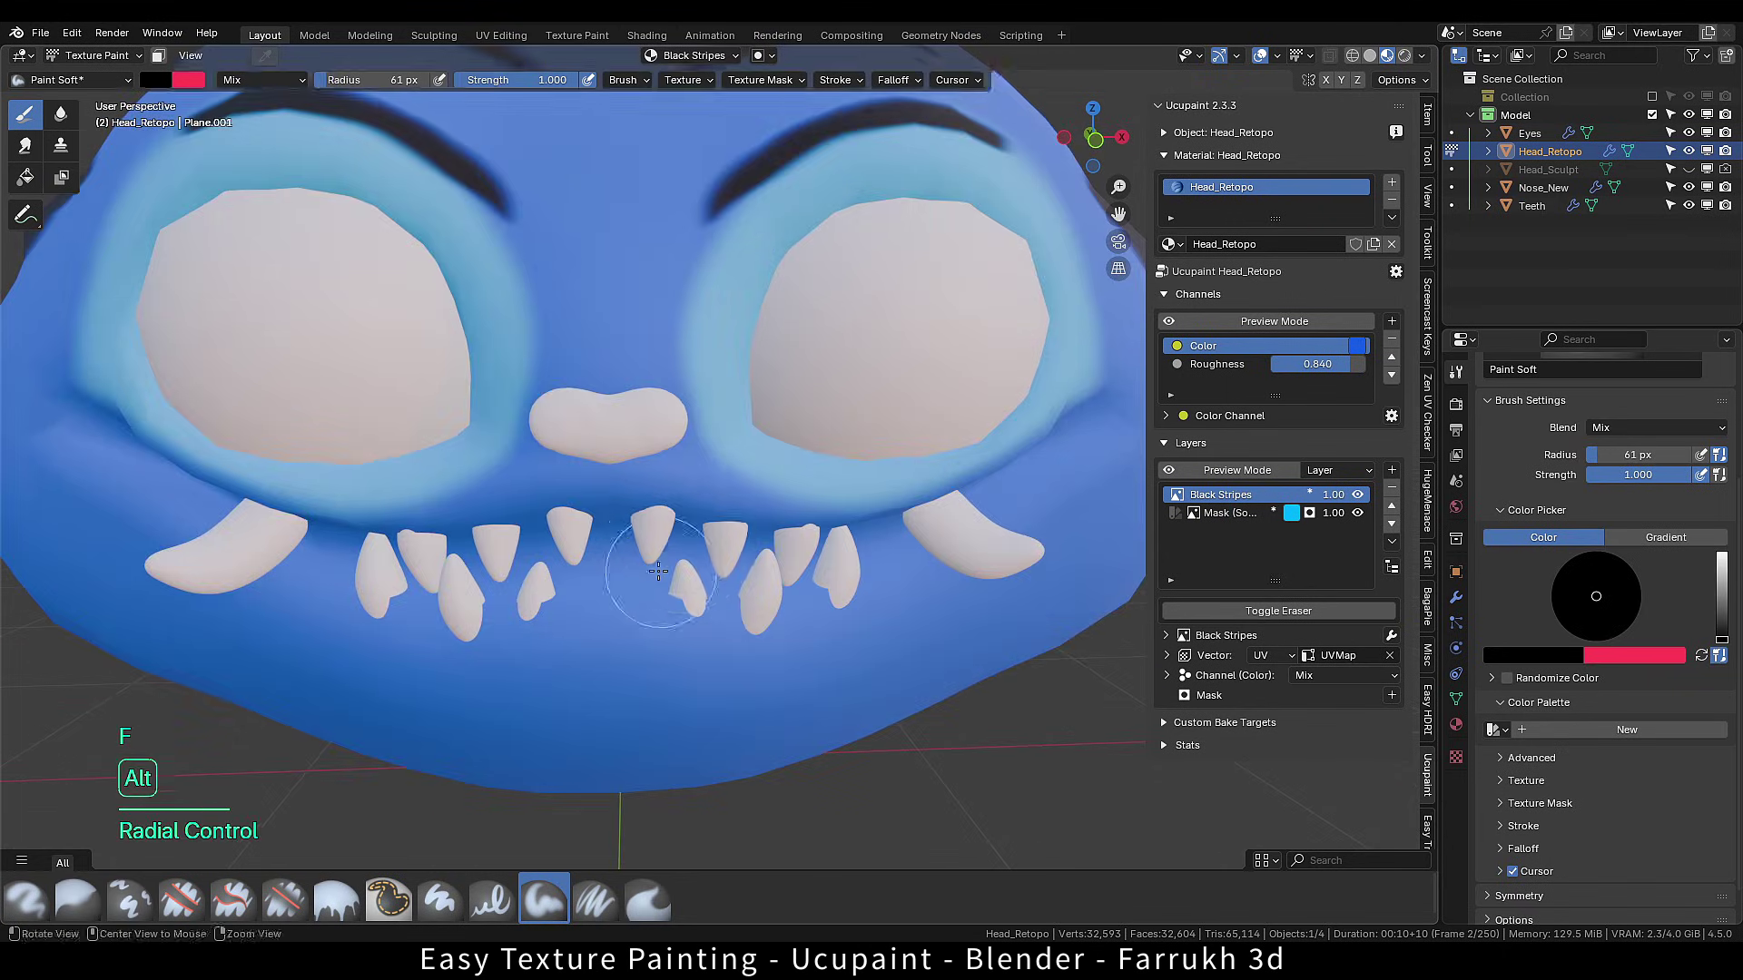
middle_click_drag(643, 556, 643, 546, "alt")
key("f")
left_click(633, 546)
left_click_drag(611, 514, 907, 511)
middle_click_drag(908, 511, 788, 519, "alt")
mouse_move(771, 517)
left_mouse_down()
mouse_move(838, 511)
mouse_move(925, 459)
mouse_move(521, 515)
left_mouse_up()
key("F4")
middle_click_drag(394, 536, 396, 492, "alt")
left_click_drag(390, 458, 539, 489)
middle_click_drag(875, 494, 906, 475)
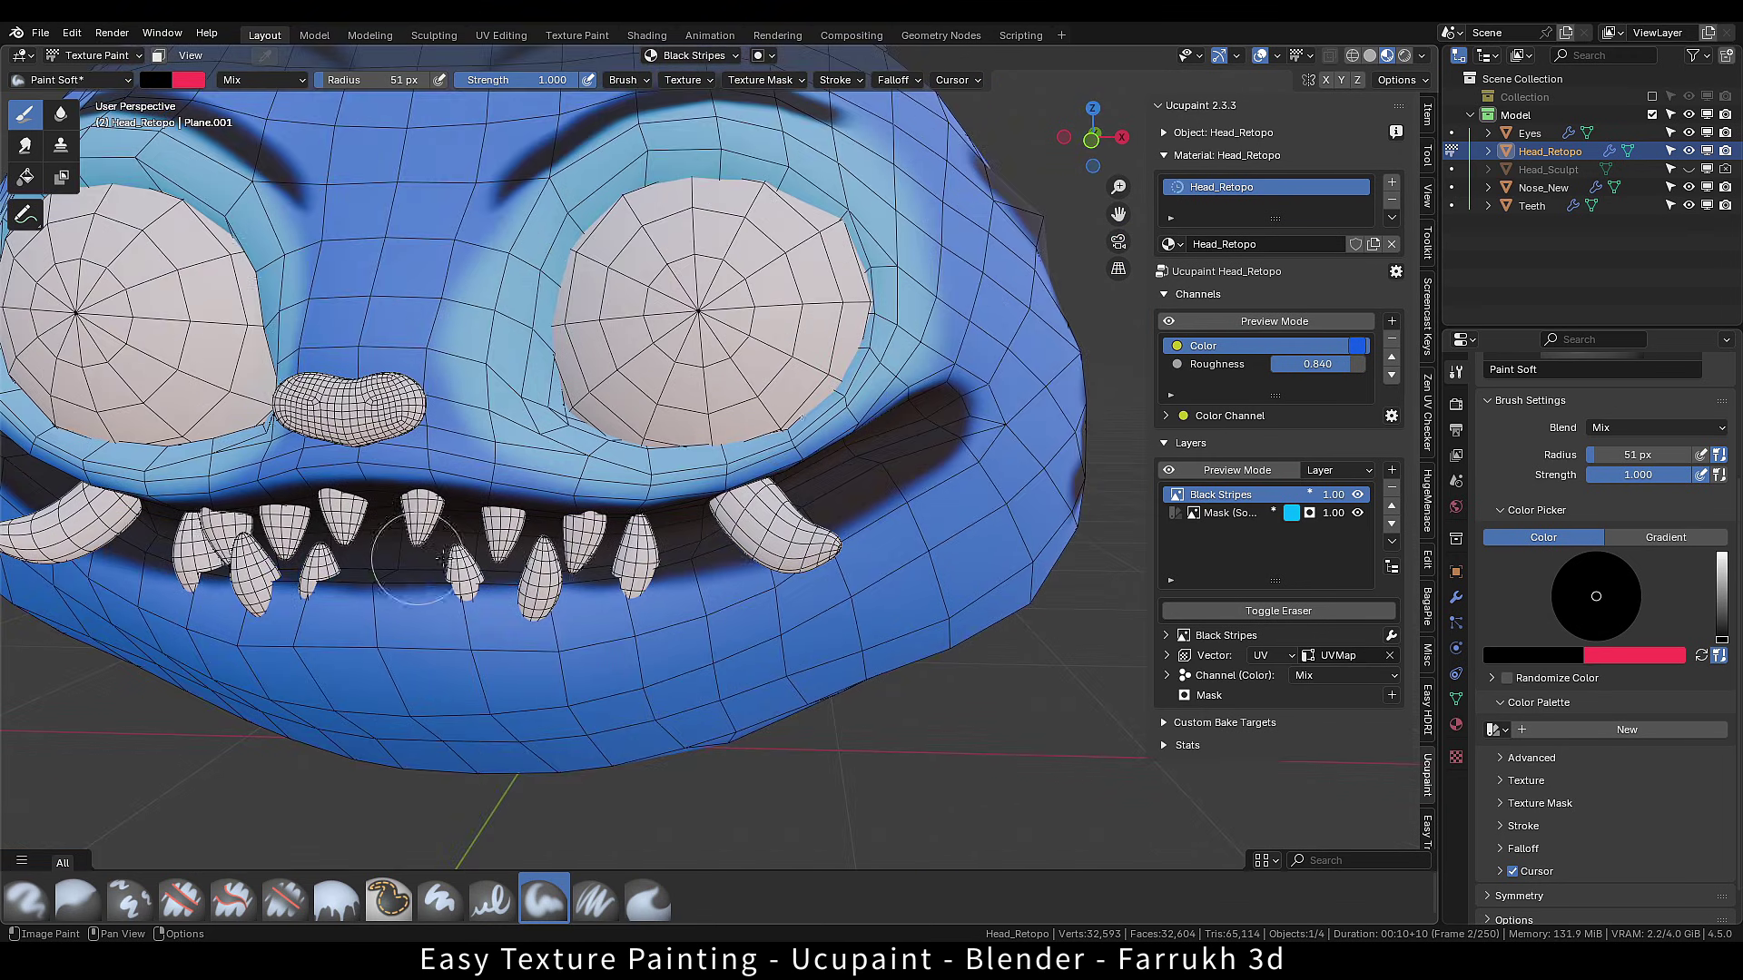
Set the brush radius to 40 px, try a secondary-color stroke along the mouth's lower edge and undo it.
key("f")
left_click(815, 642)
middle_click_drag(797, 642, 726, 626, "alt")
mouse_move(727, 625)
left_mouse_down("ctrl")
mouse_move(953, 477)
mouse_move(1017, 458)
left_mouse_up("ctrl")
key("ctrl+z")
Enable the eraser and clean up the black paint along the edges of the mouth.
left_click(1238, 613)
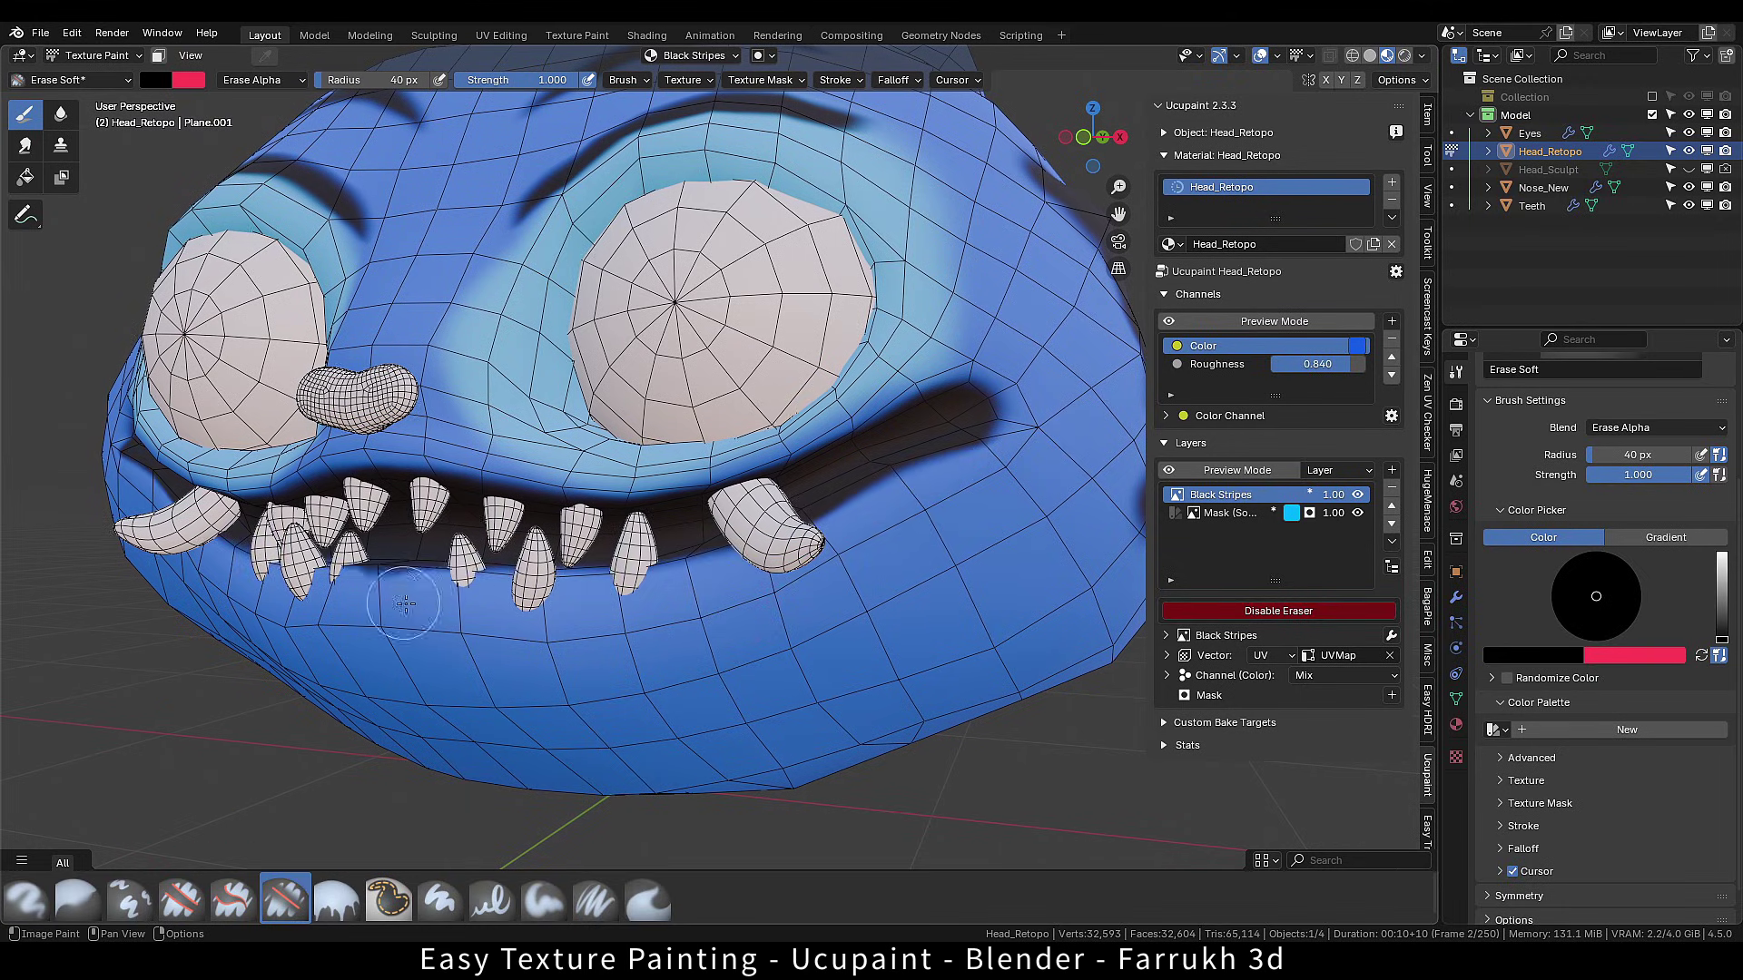
middle_click_drag(382, 554, 481, 572, "alt")
left_click_drag(458, 581, 671, 546)
key("ctrl+z")
key("q")
mouse_move(670, 544)
middle_mouse_down()
mouse_move(544, 462)
mouse_move(508, 468)
middle_mouse_up()
scroll(508, 468, "up", 5)
key("e")
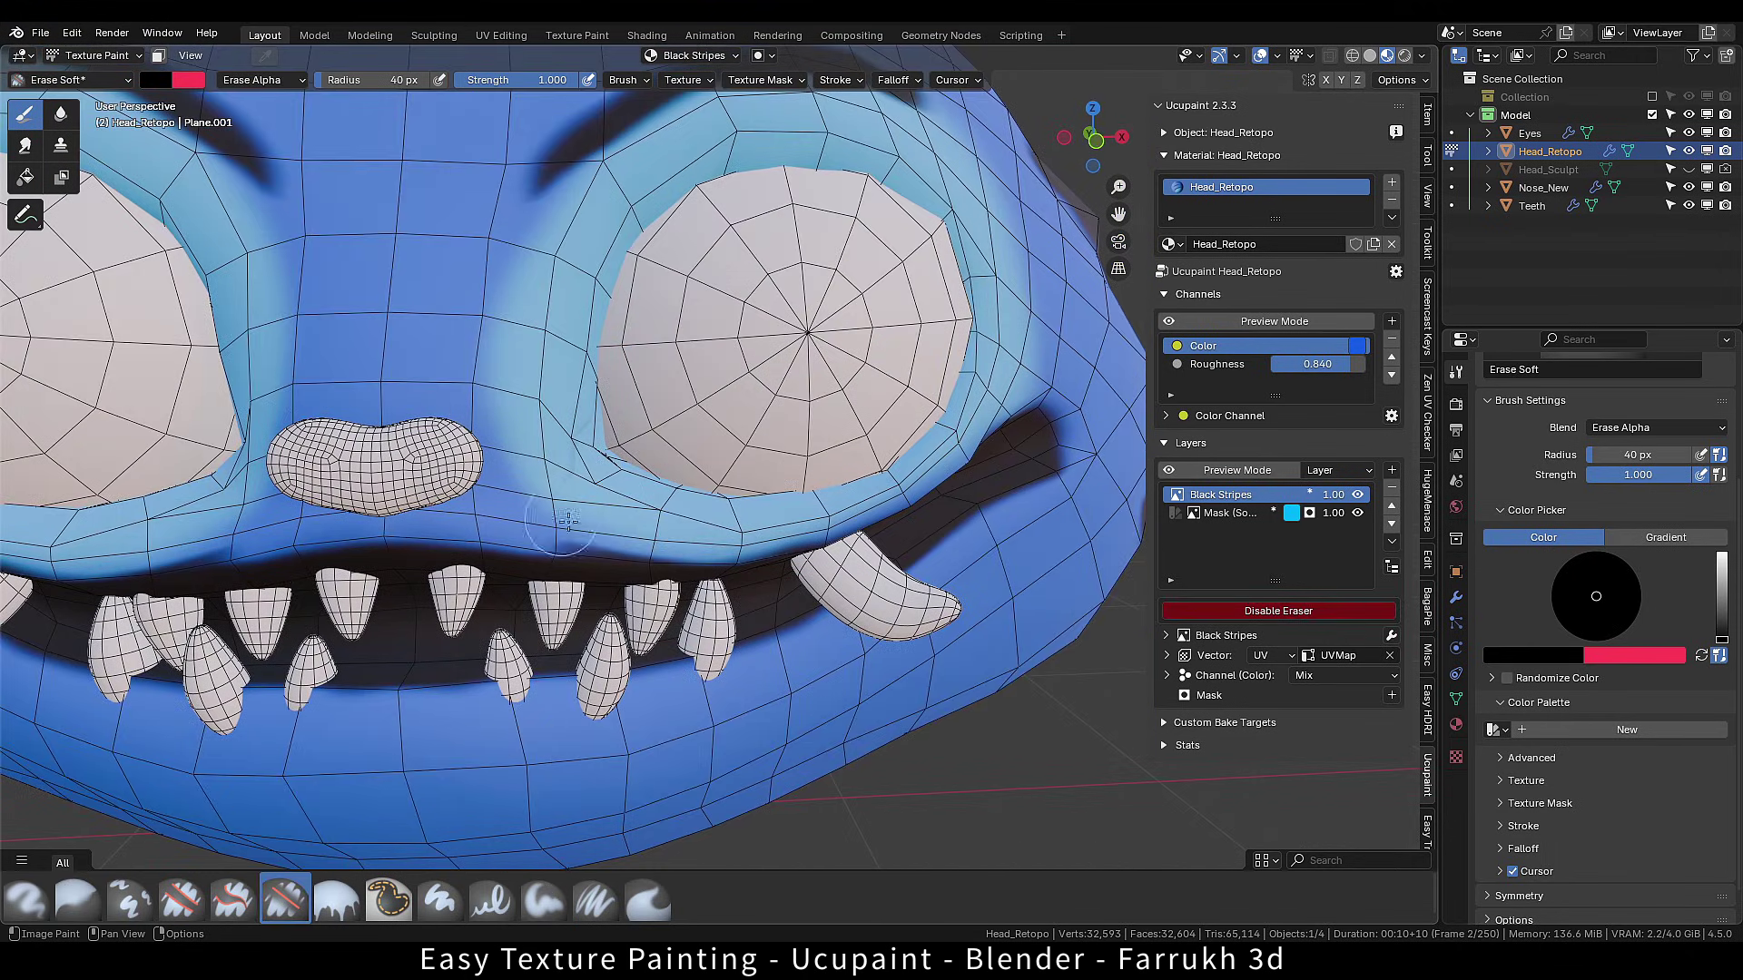
mouse_move(583, 526)
left_mouse_down()
mouse_move(799, 547)
mouse_move(949, 447)
left_mouse_up()
scroll(948, 446, "down", 5)
middle_click_drag(907, 508, 953, 472)
Leave Texture Paint mode, select the Head_Retopo object and enter Edit Mode with face selection.
key("Tab")
left_click(889, 770)
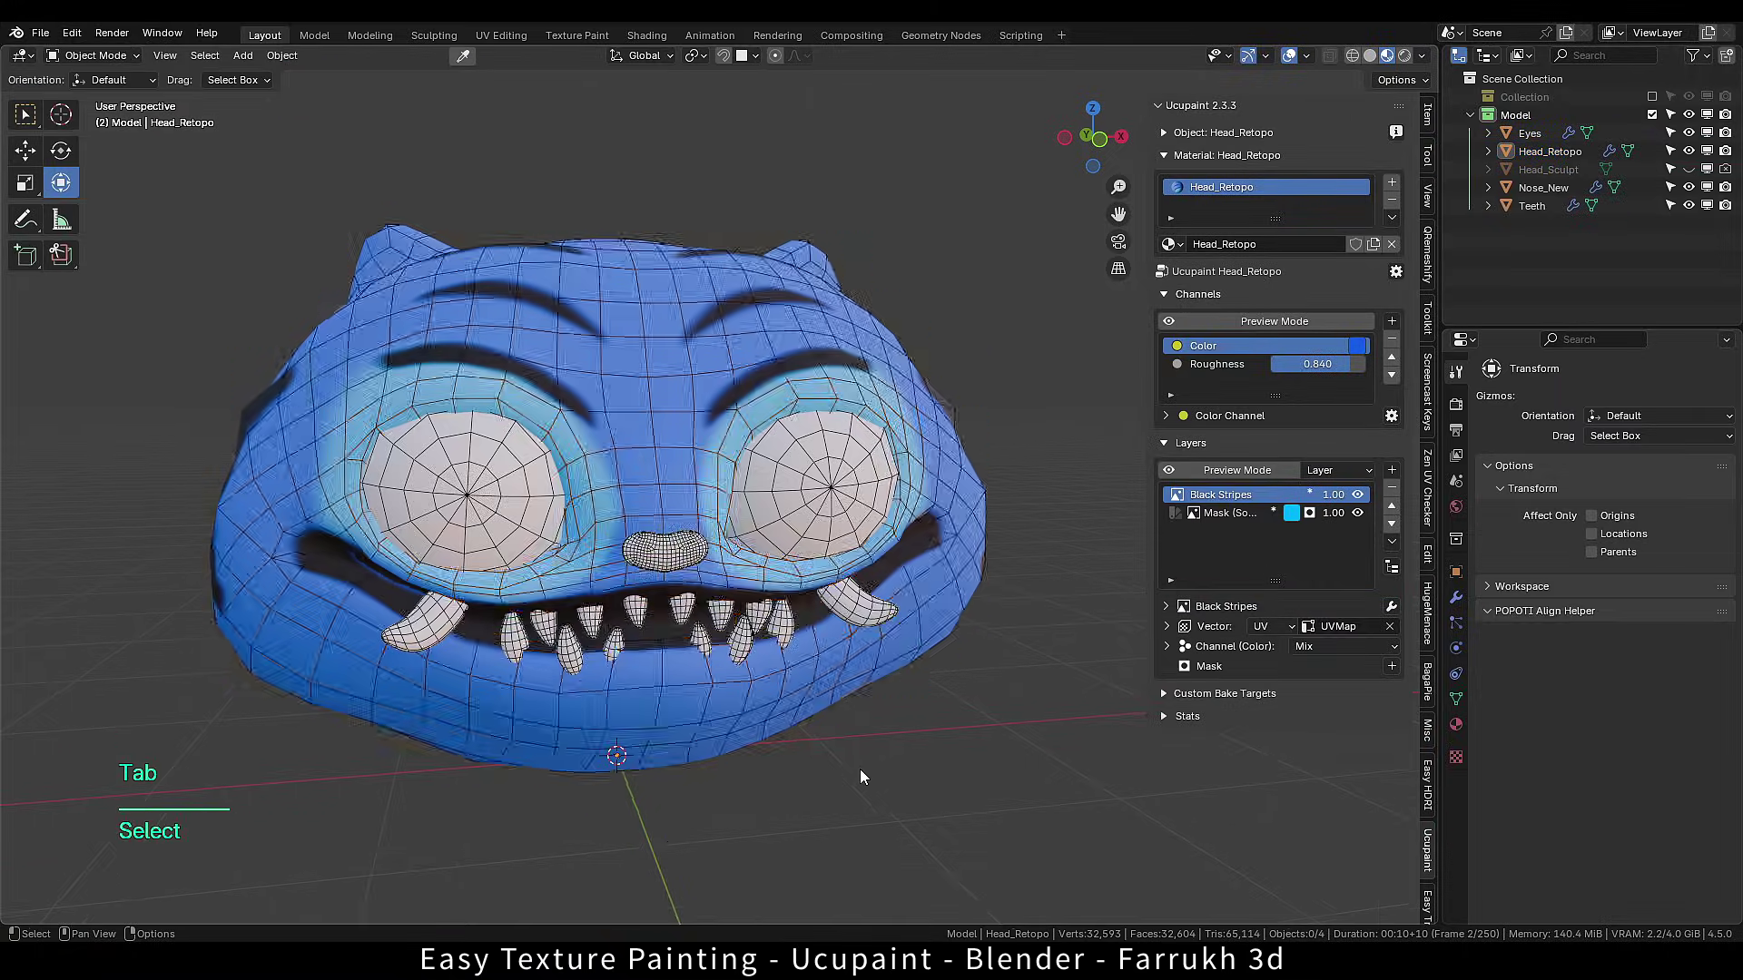
key("F4")
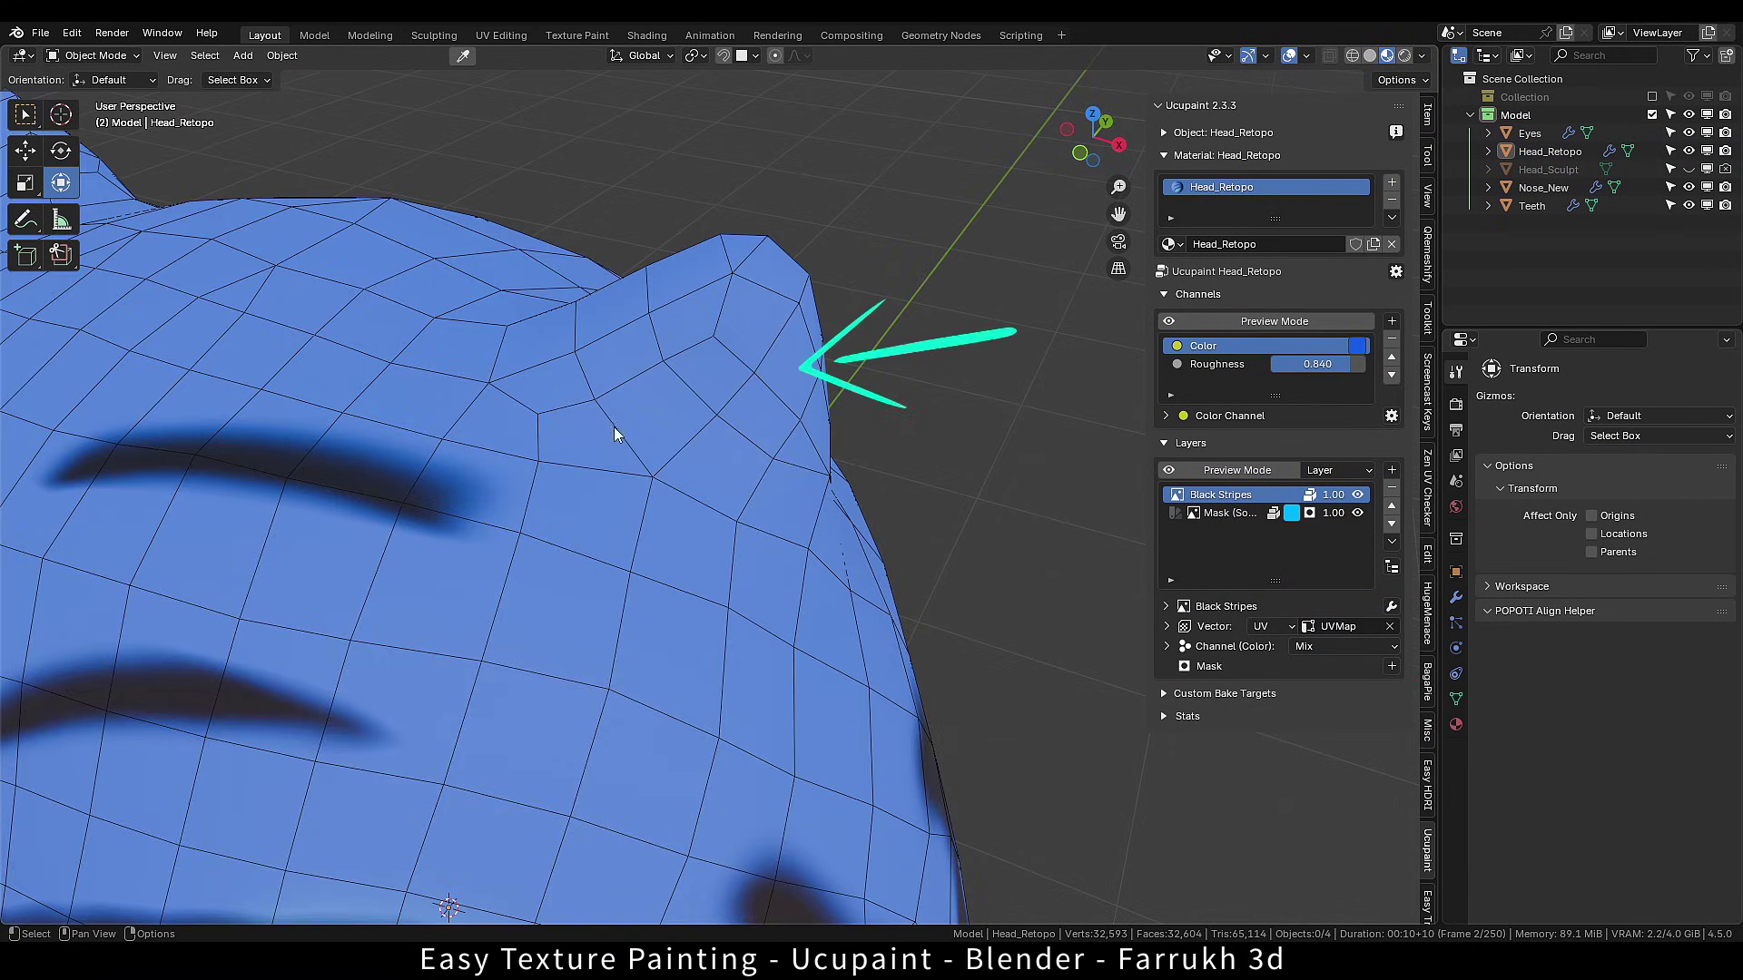
left_click(782, 400)
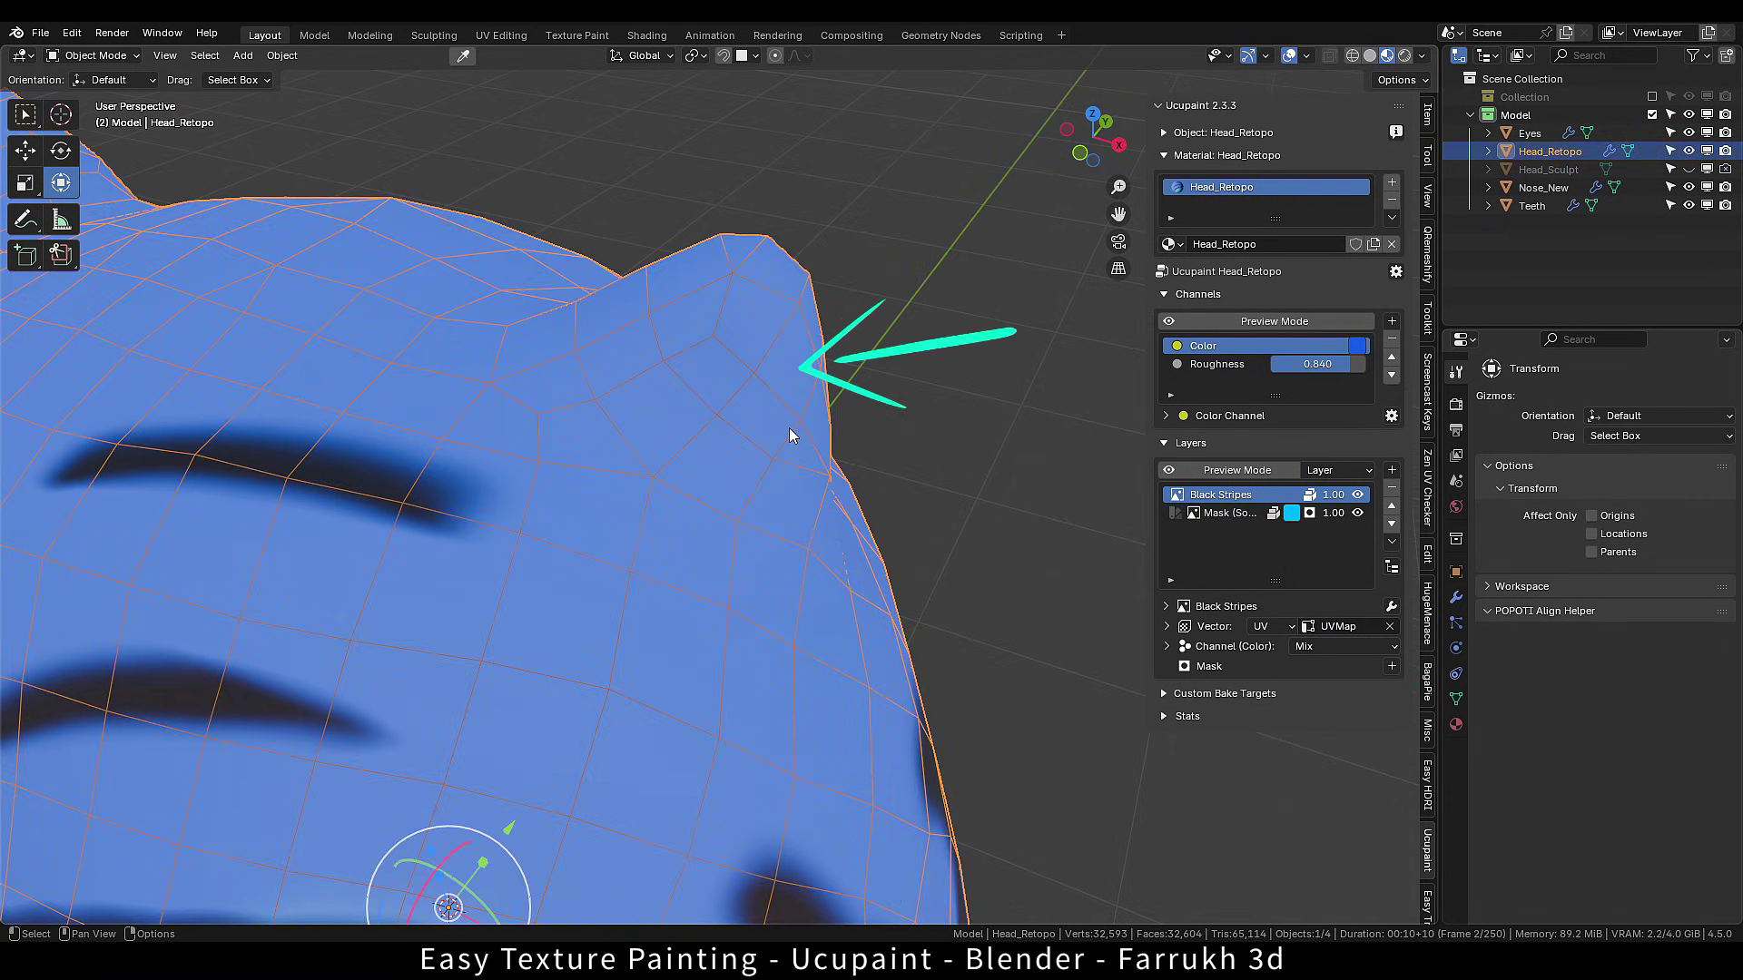
key("ctrl+Tab")
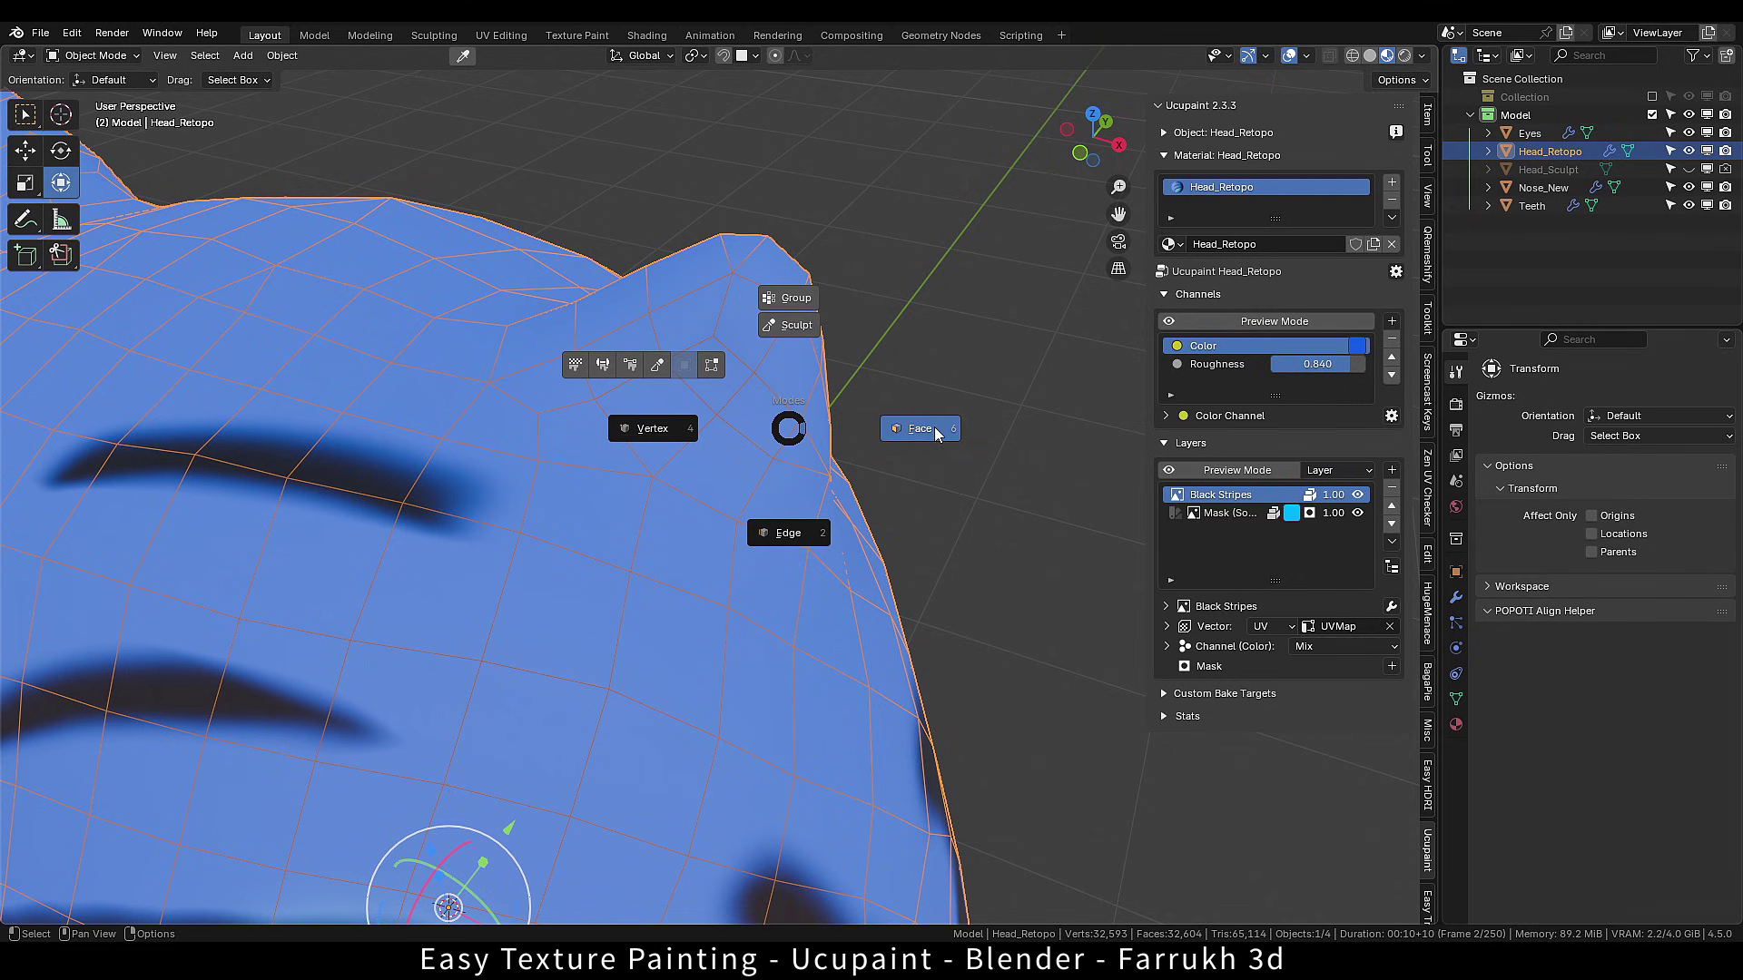
left_click(934, 426)
key("z")
left_click(910, 536)
Select all the faces forming the front of the cat's ear and return to Texture Paint mode.
left_click(786, 505)
left_click(717, 459, "shift")
left_click(650, 400, "shift")
left_click(621, 347, "shift")
left_click(617, 312, "shift")
left_click(685, 270, "shift")
left_click(739, 249, "shift")
middle_click_drag(739, 254, 632, 260)
left_click(824, 469, "shift")
left_click(814, 372, "shift")
left_click(791, 307, "shift")
left_click(712, 320, "shift")
left_click(746, 346, "shift")
left_click(767, 409, "shift")
left_click(788, 478, "shift")
left_click(740, 481, "shift")
left_click(702, 384, "shift")
middle_click_drag(821, 572, 818, 385)
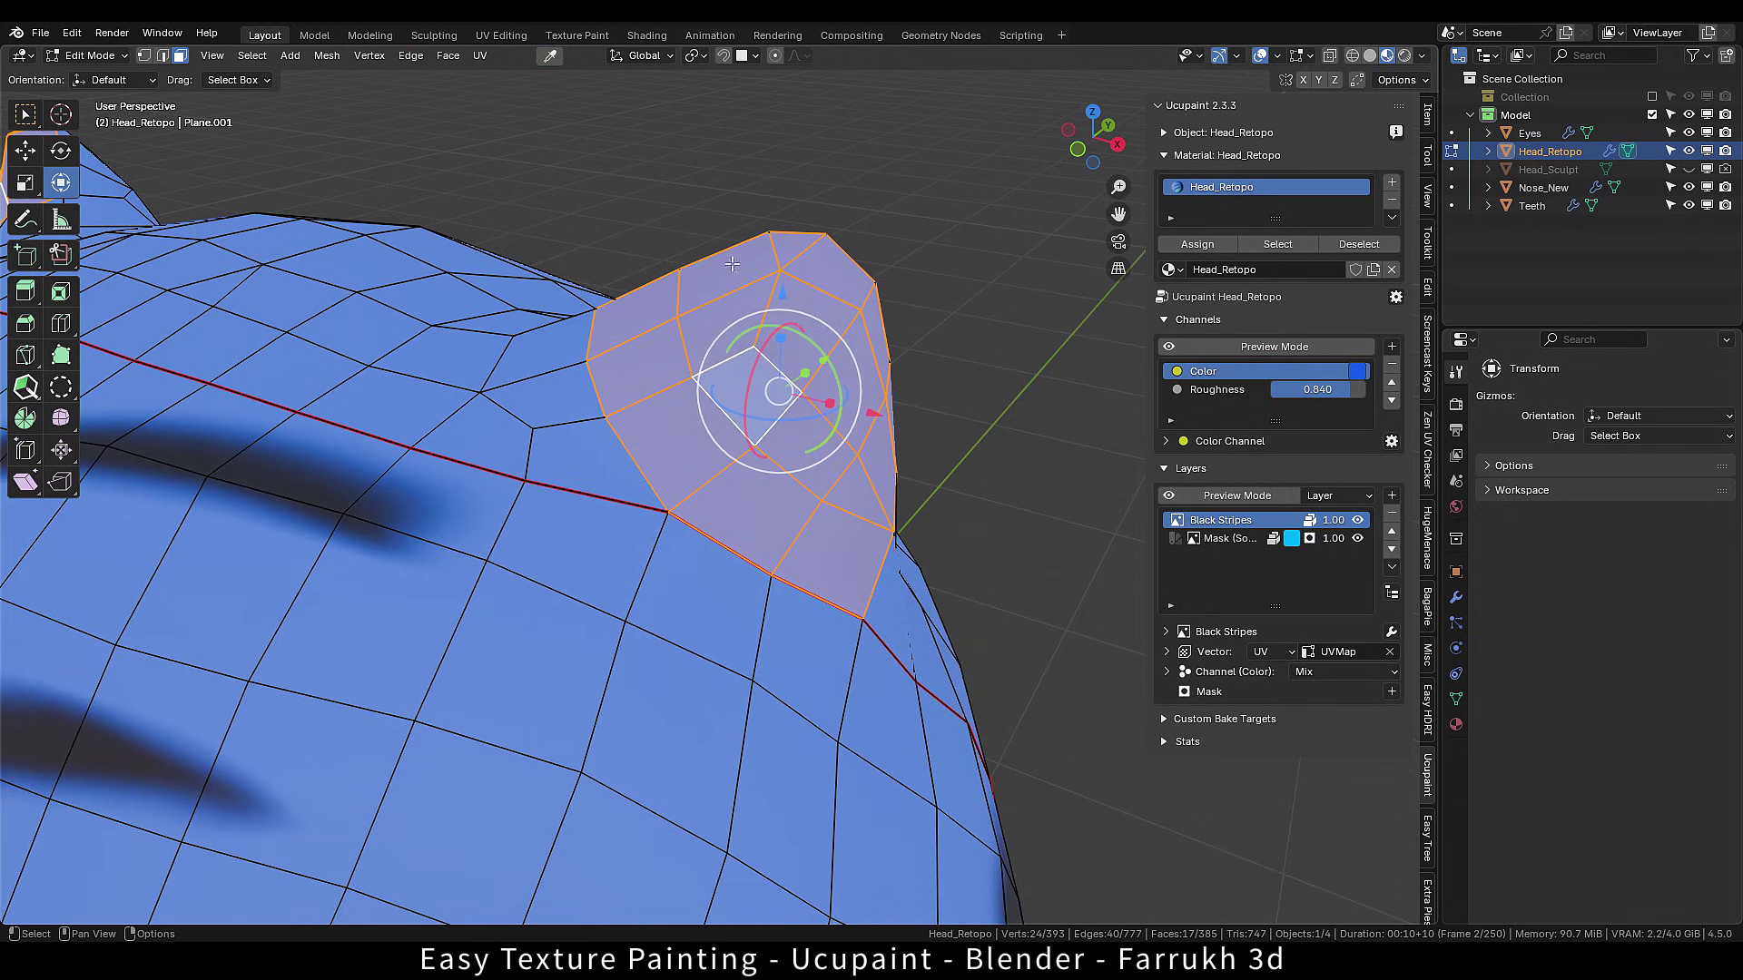
key("ctrl+Tab")
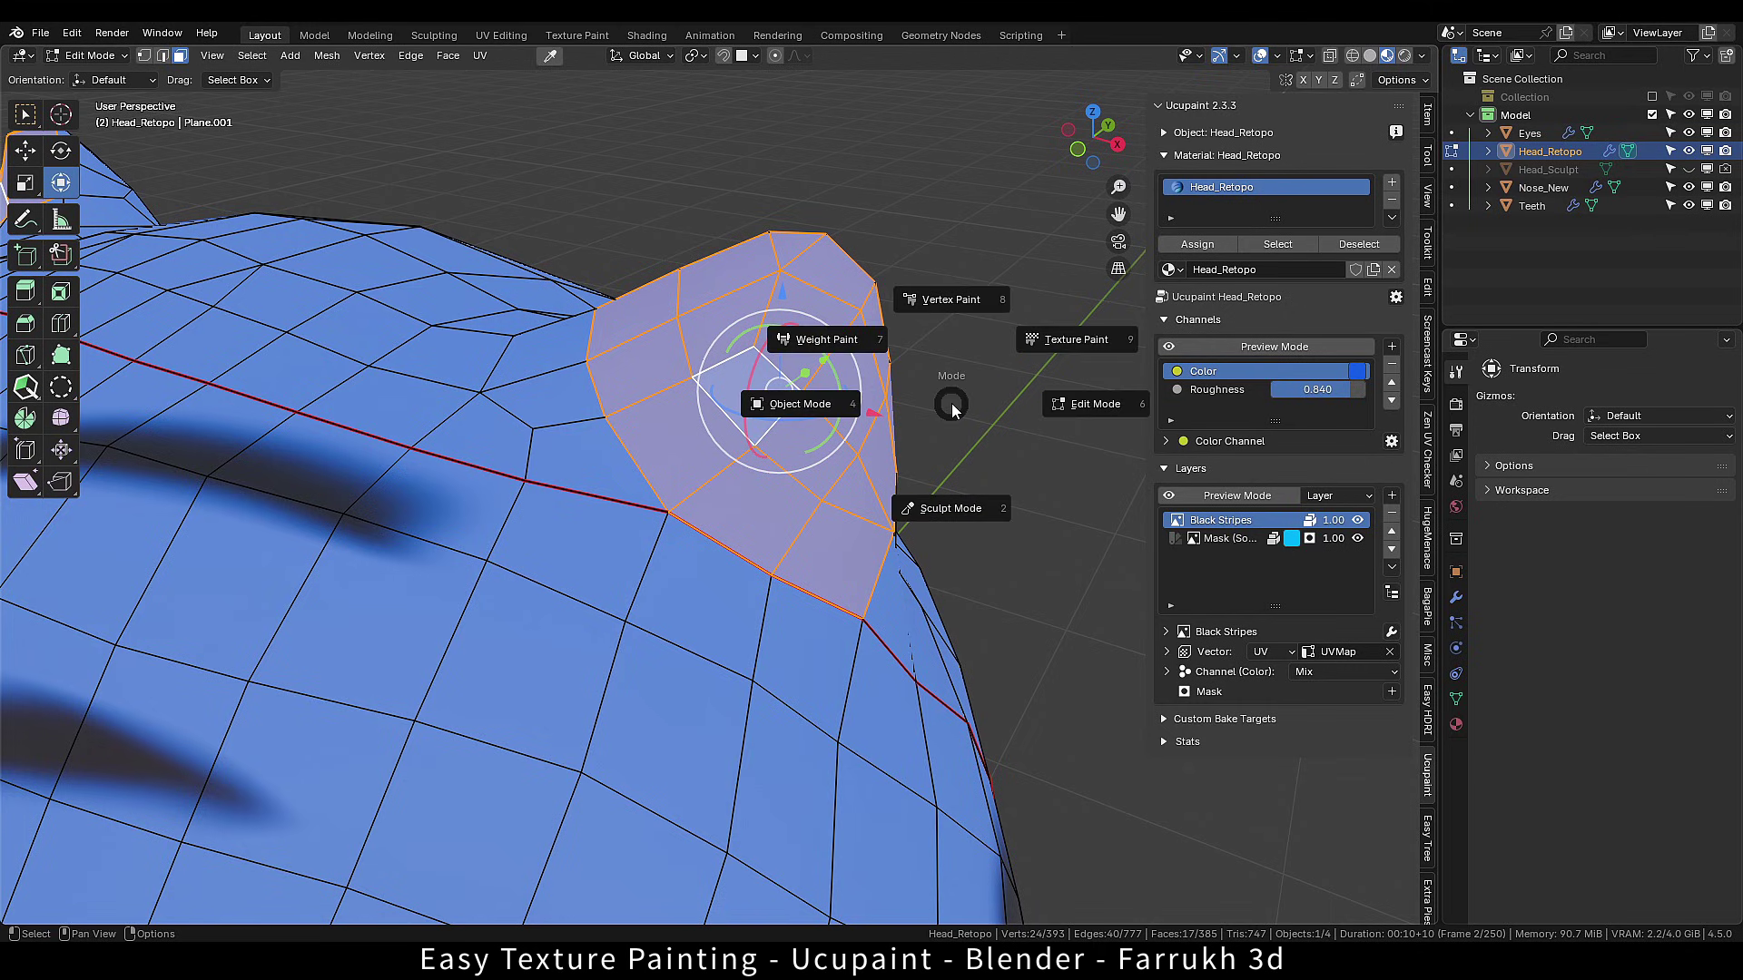
left_click(1042, 347)
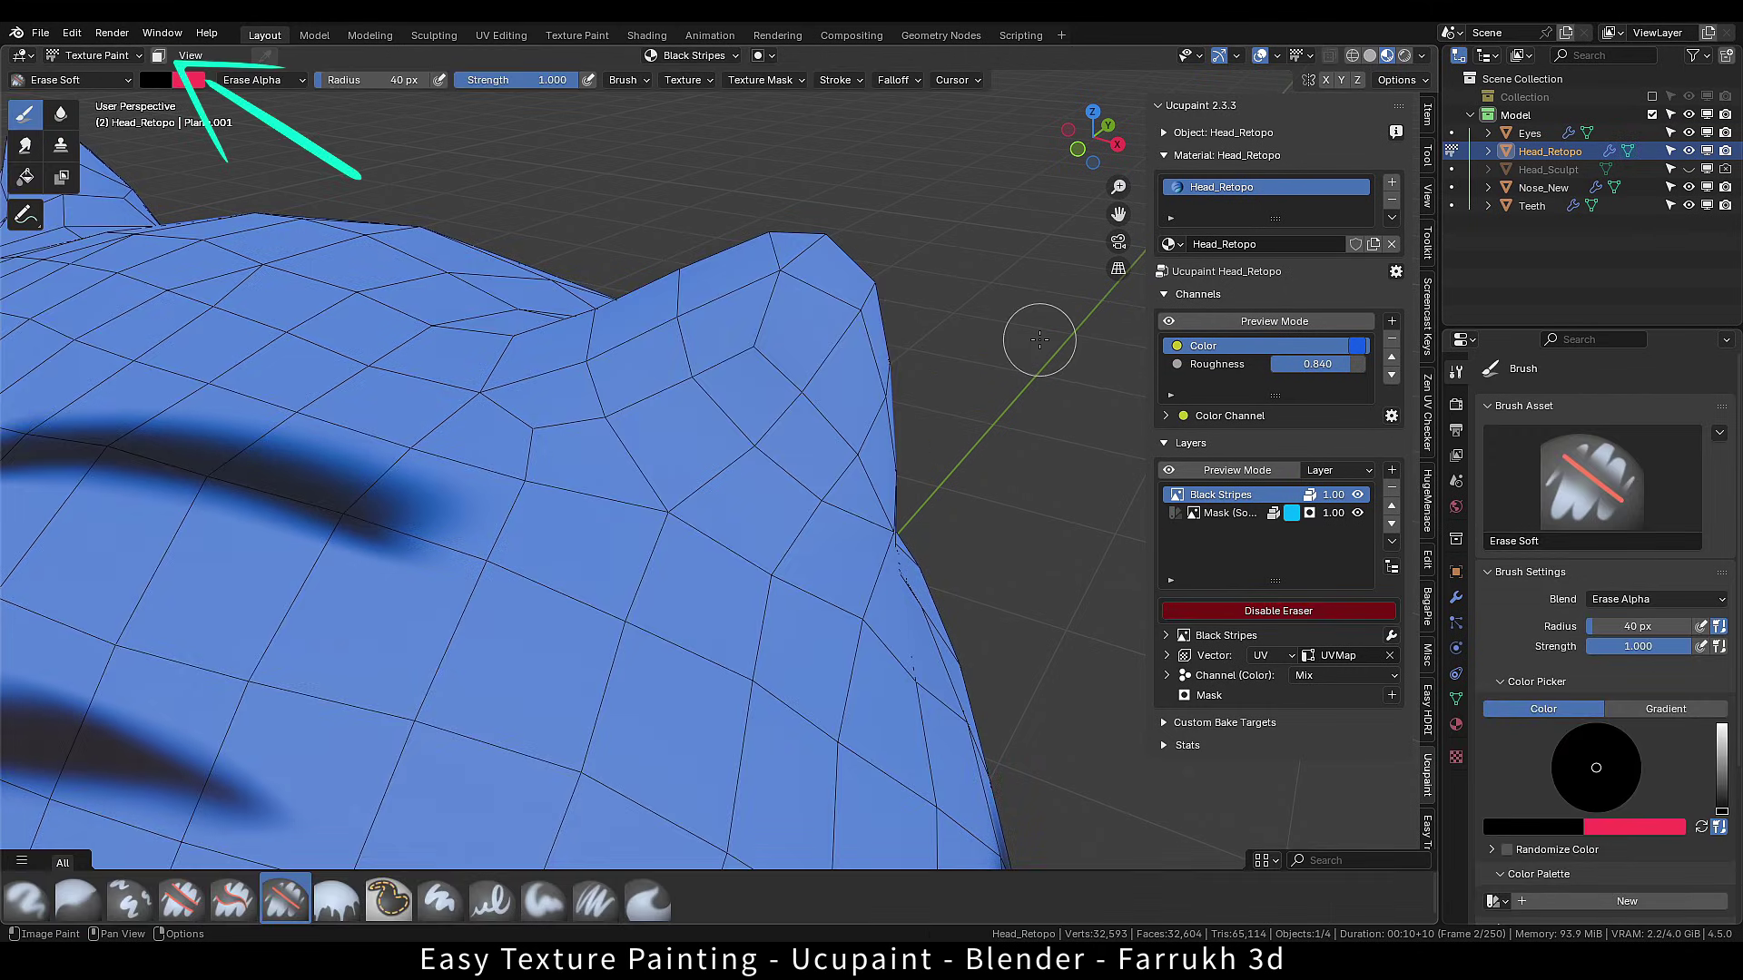
Enable the face selection paint mask and fill the selected front ear faces with the pinkish-red secondary color.
left_click(160, 55)
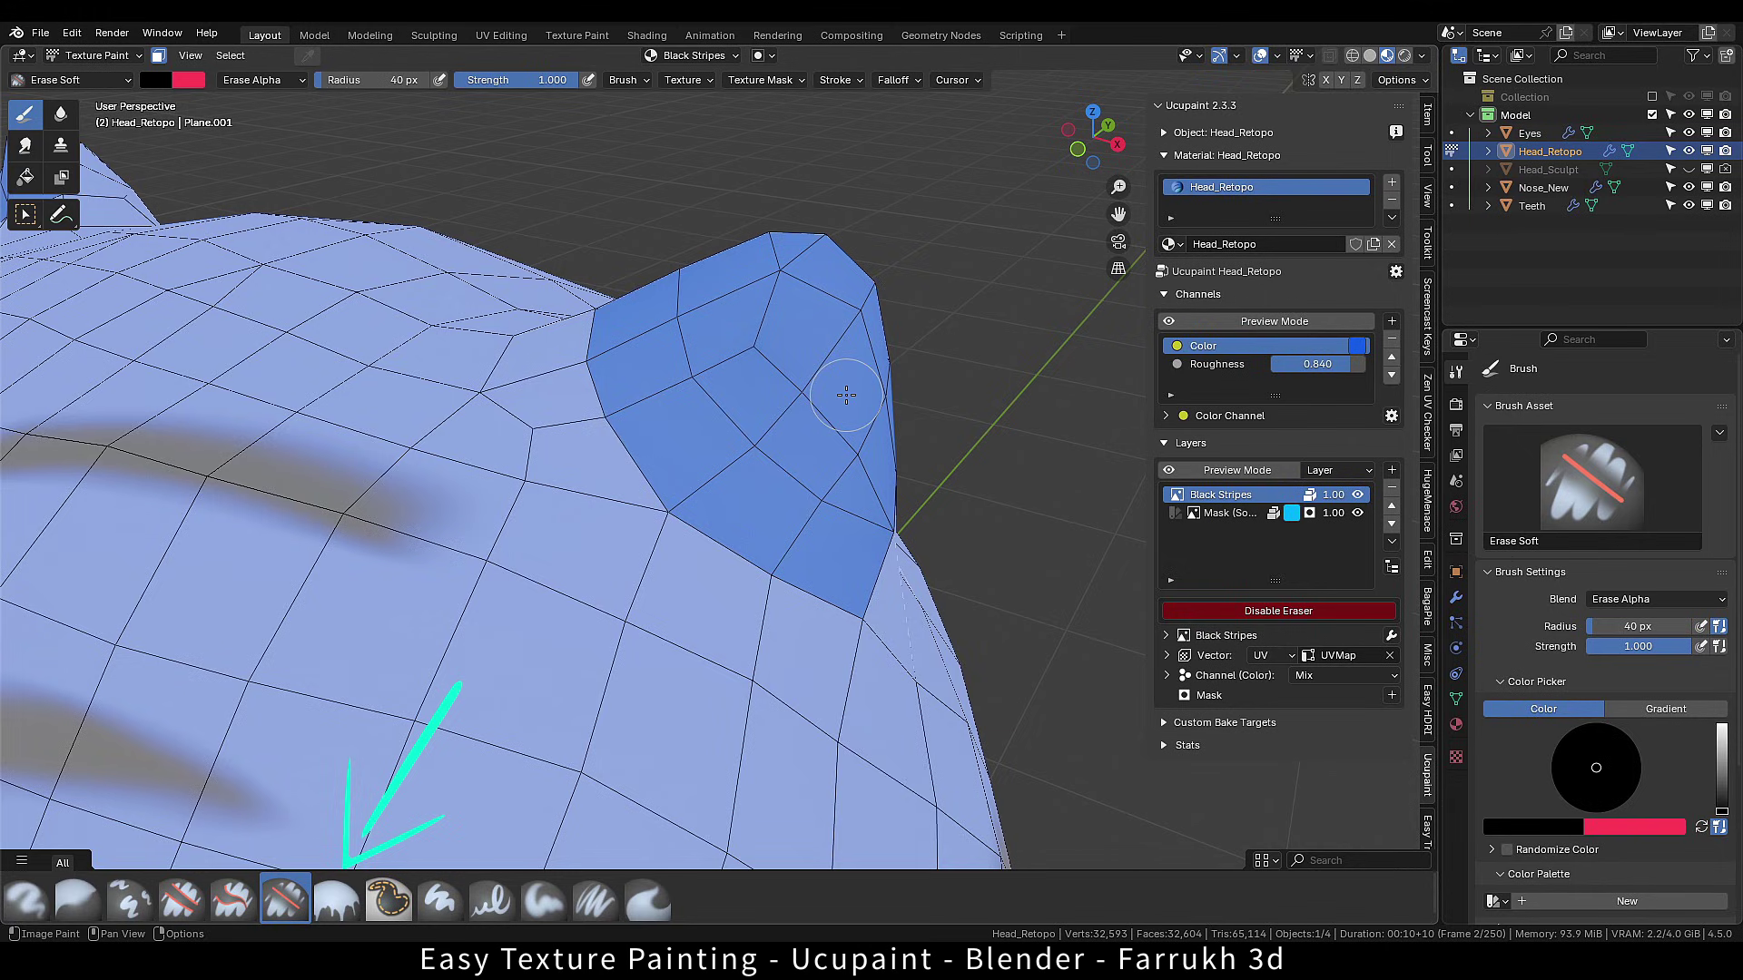
key("x")
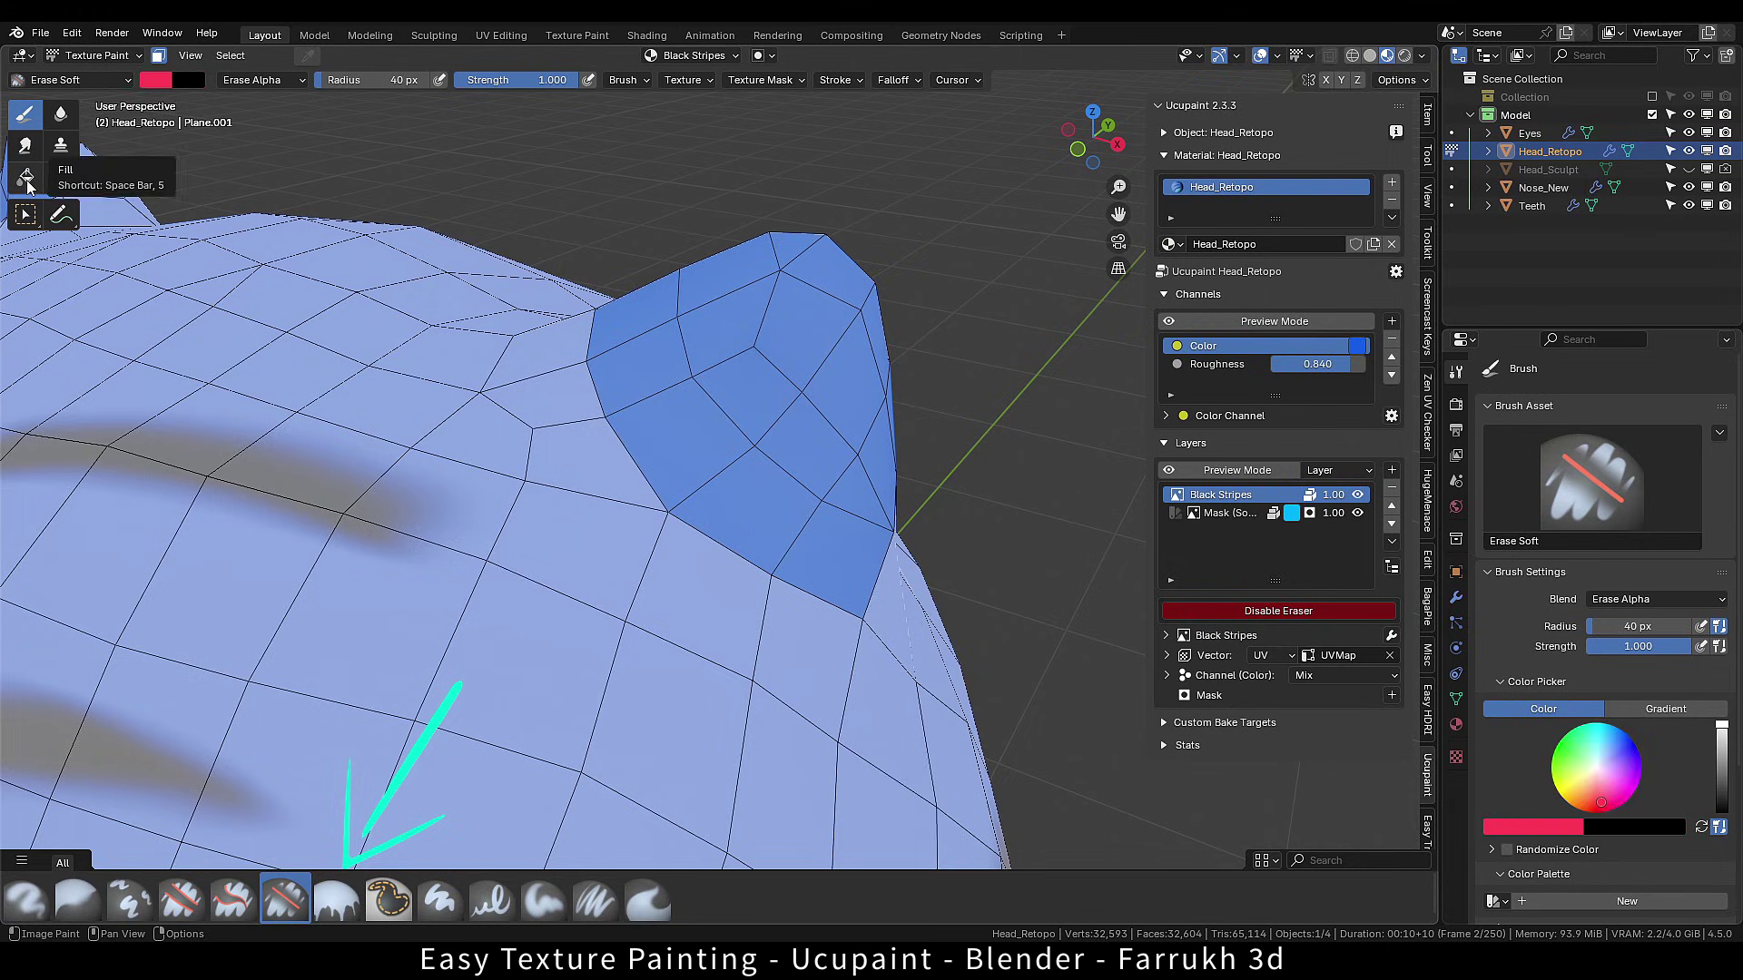
left_click(25, 177)
left_click(762, 423)
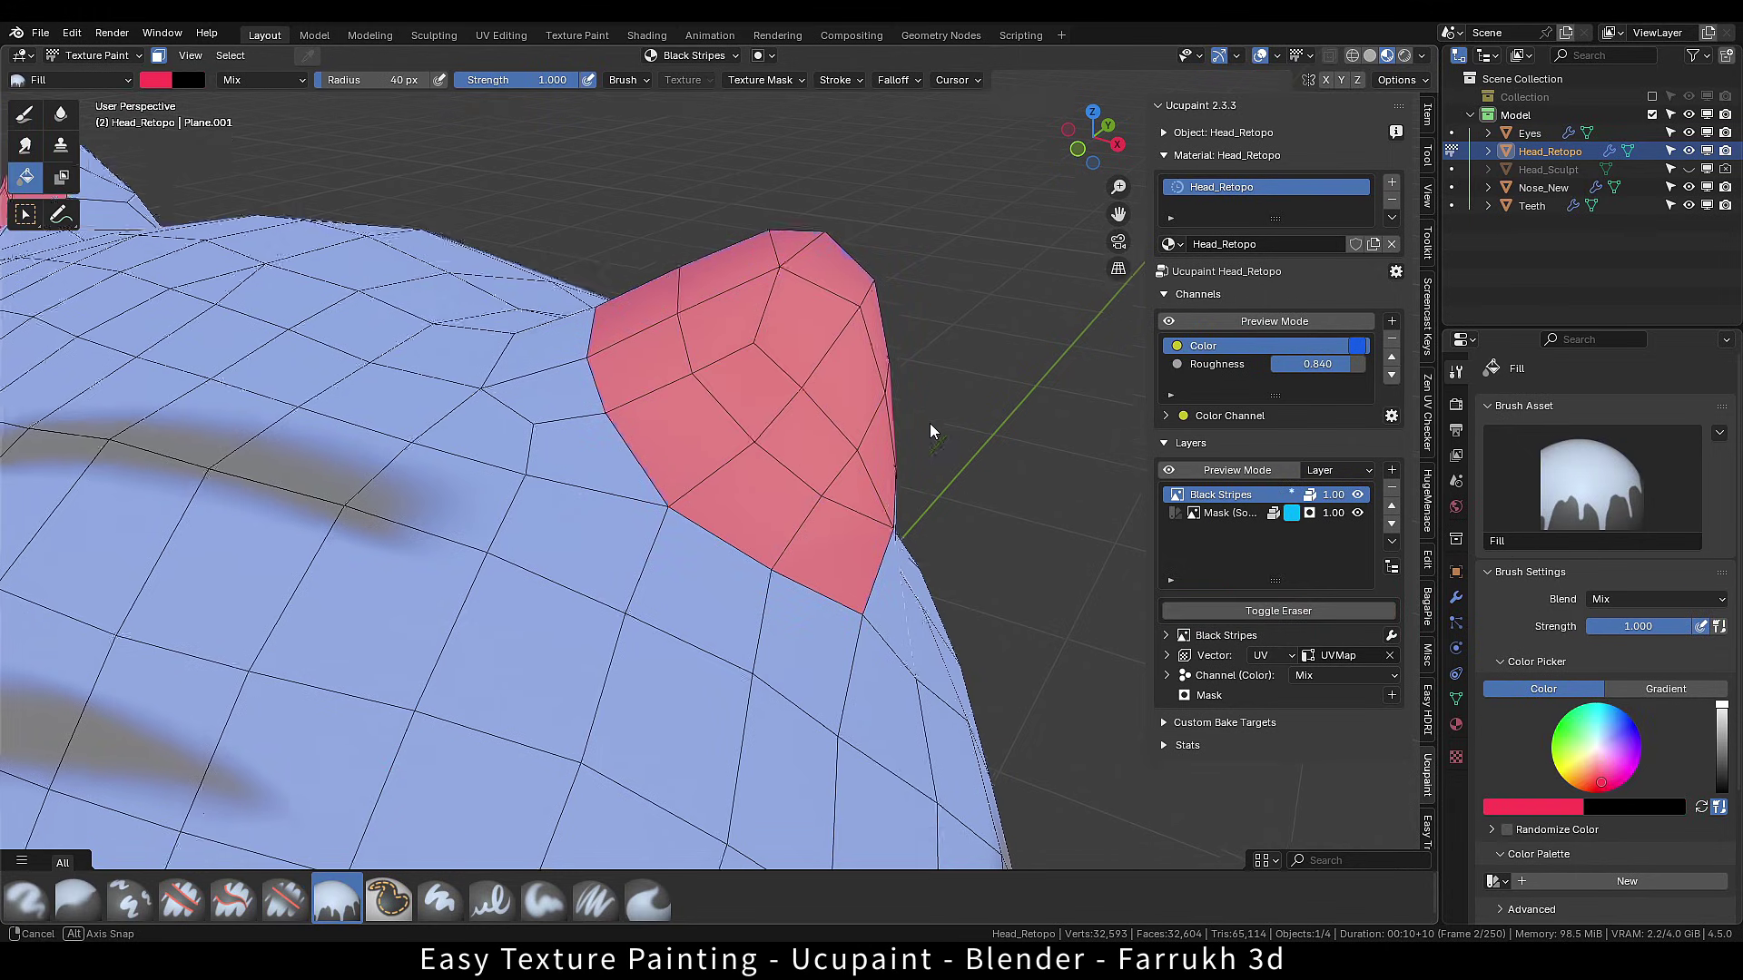
mouse_move(922, 420)
middle_mouse_down()
mouse_move(907, 440)
mouse_move(887, 327)
middle_mouse_up()
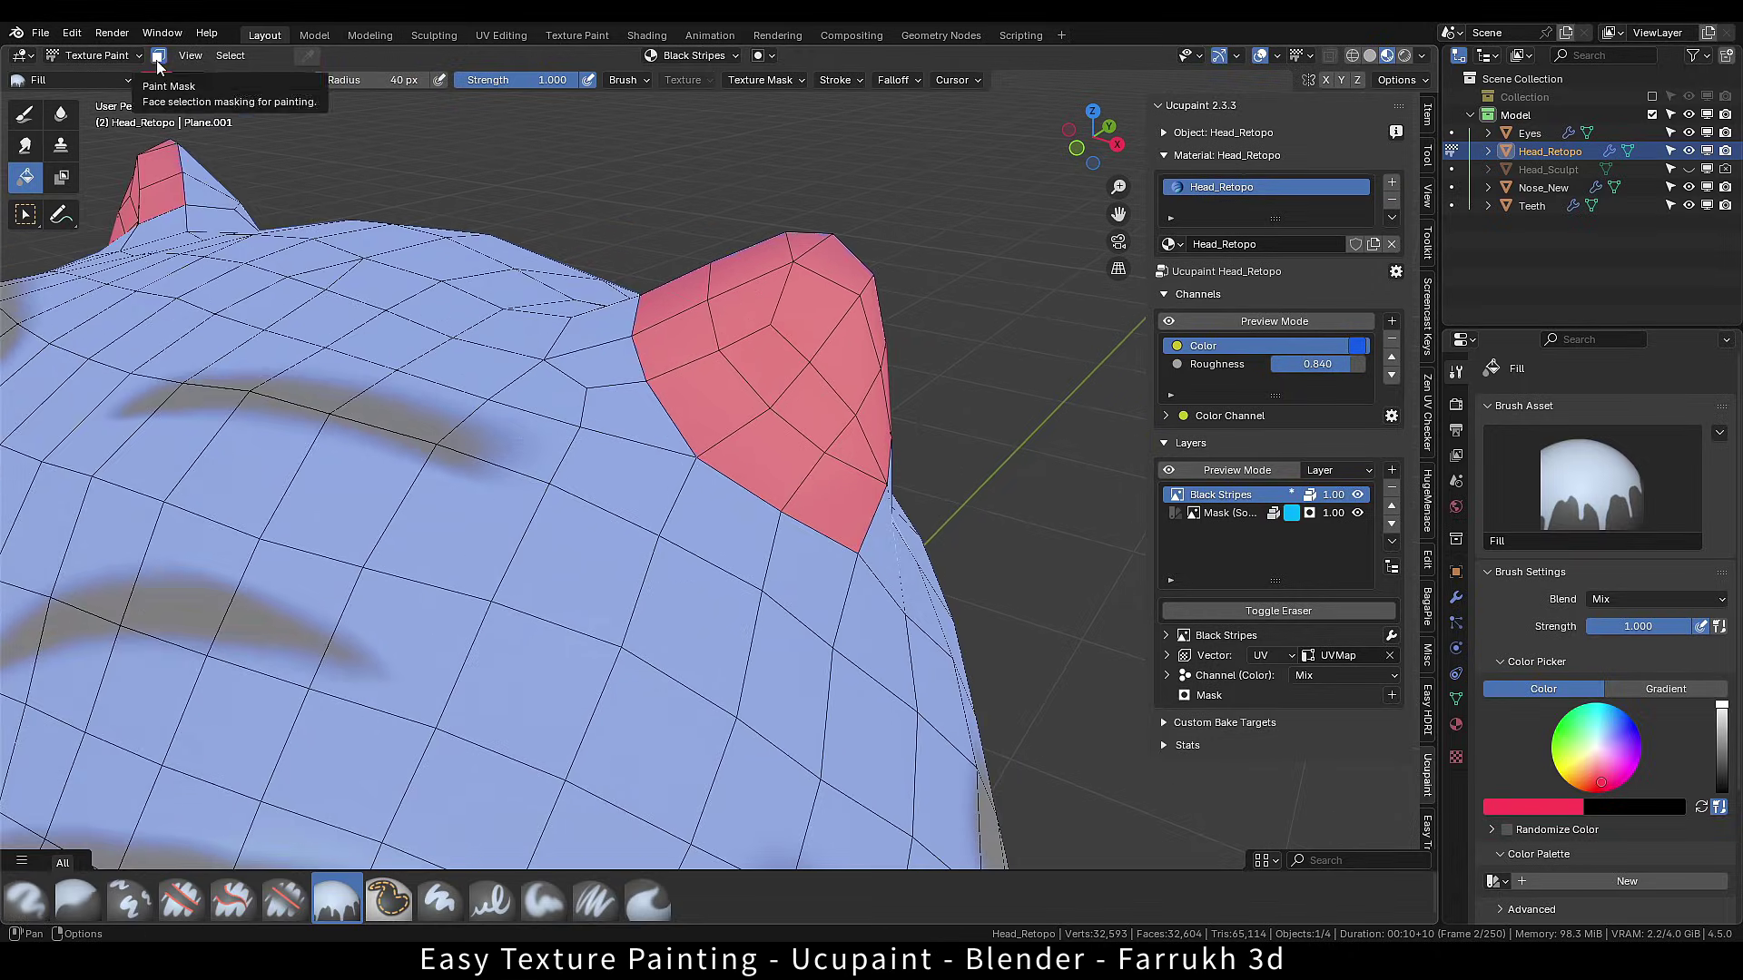
Turn off the paint mask, try a fill on the unmasked head and undo it.
left_click(158, 55)
scroll(891, 428, "down", 2)
middle_click_drag(865, 452, 717, 536)
scroll(765, 487, "up", 5)
left_click(746, 488)
scroll(744, 487, "down", 3)
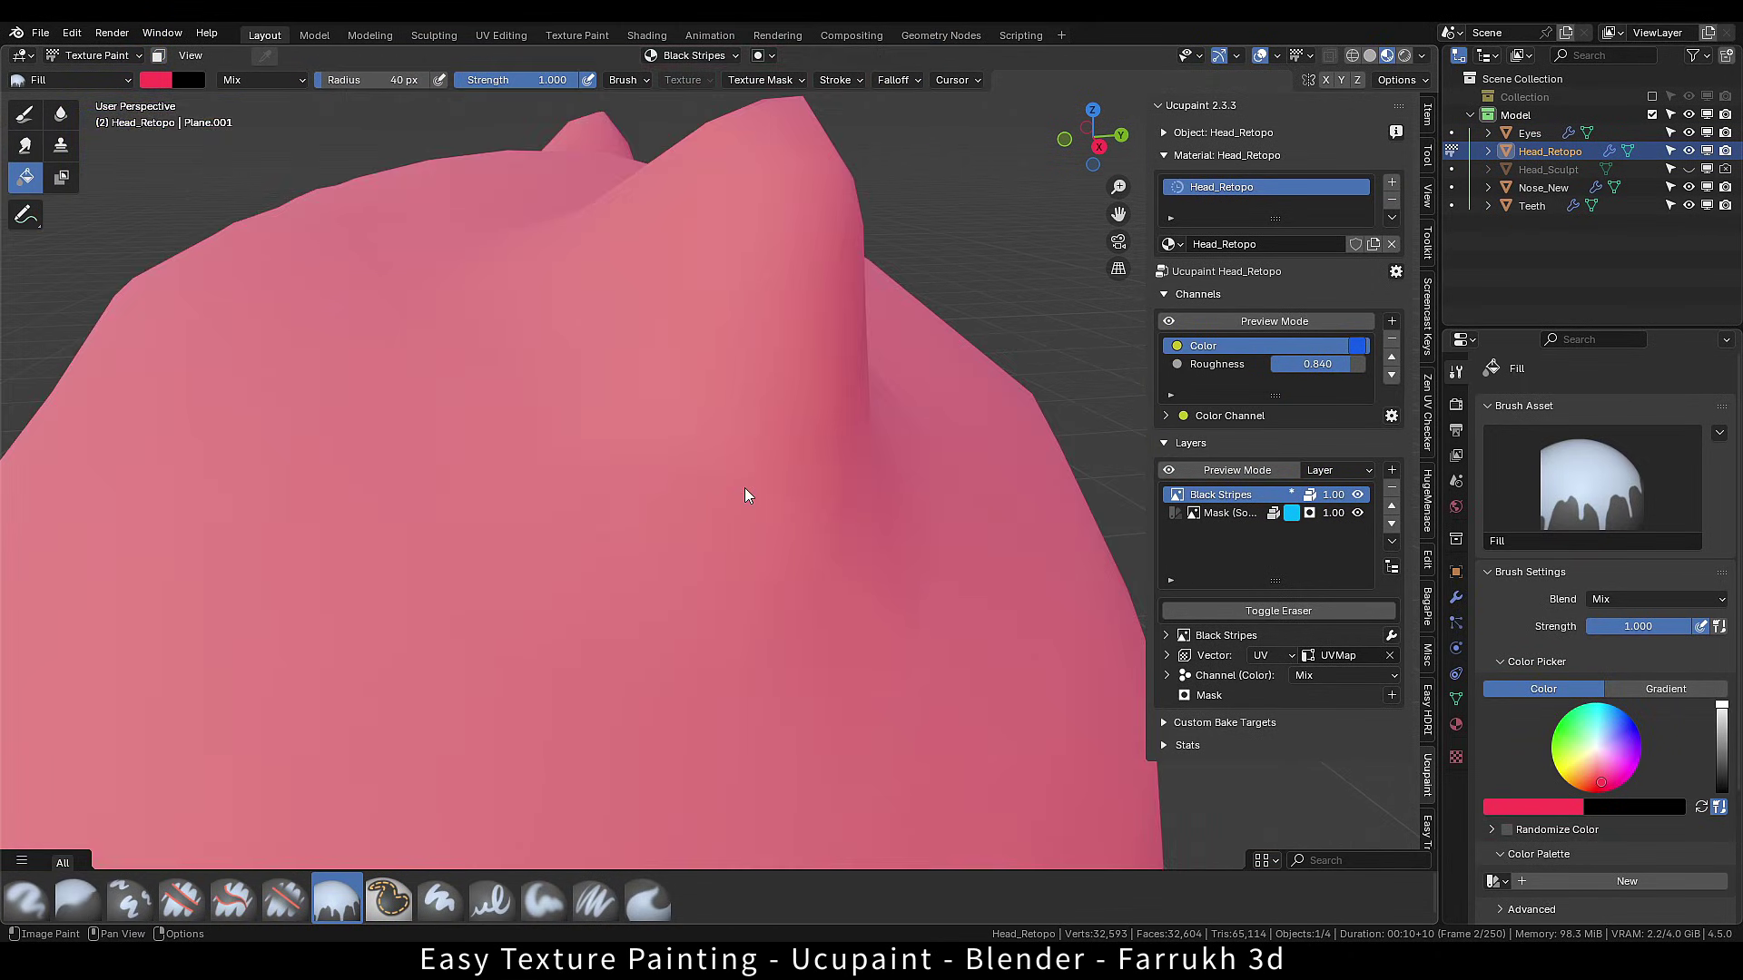
key("ctrl+z")
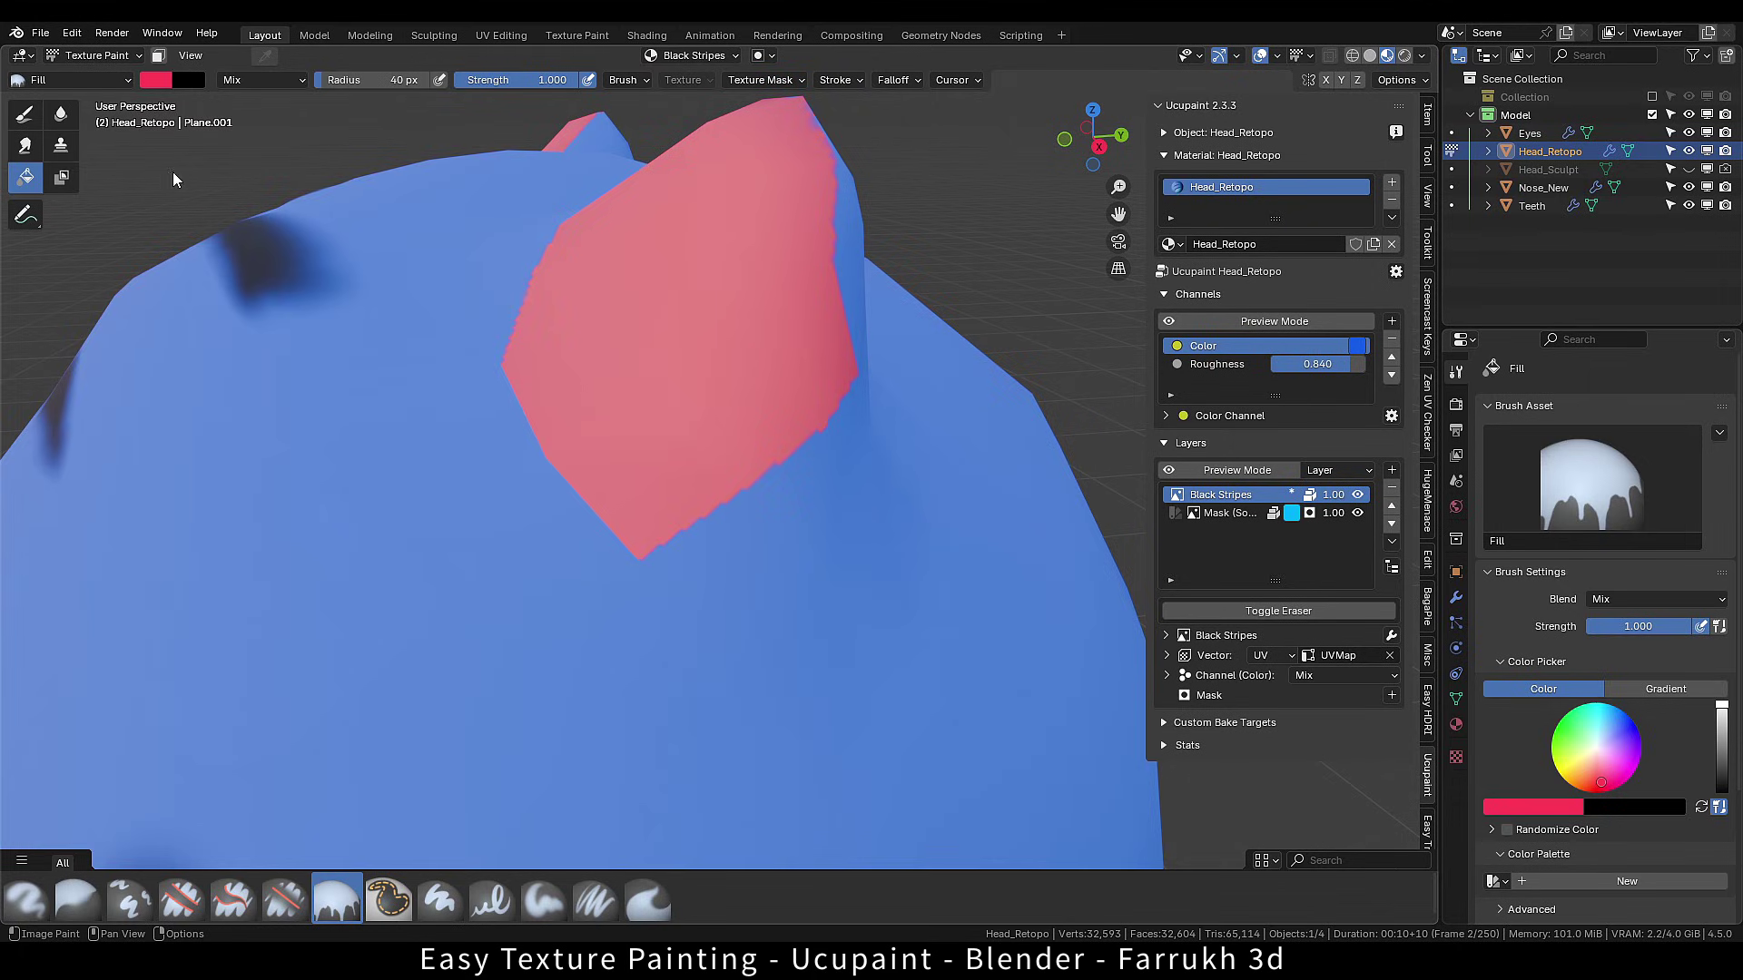
Soften the border between the pinkish-red inner ear and the blue head with the Blur brush.
left_click(60, 113)
scroll(678, 558, "up", 2)
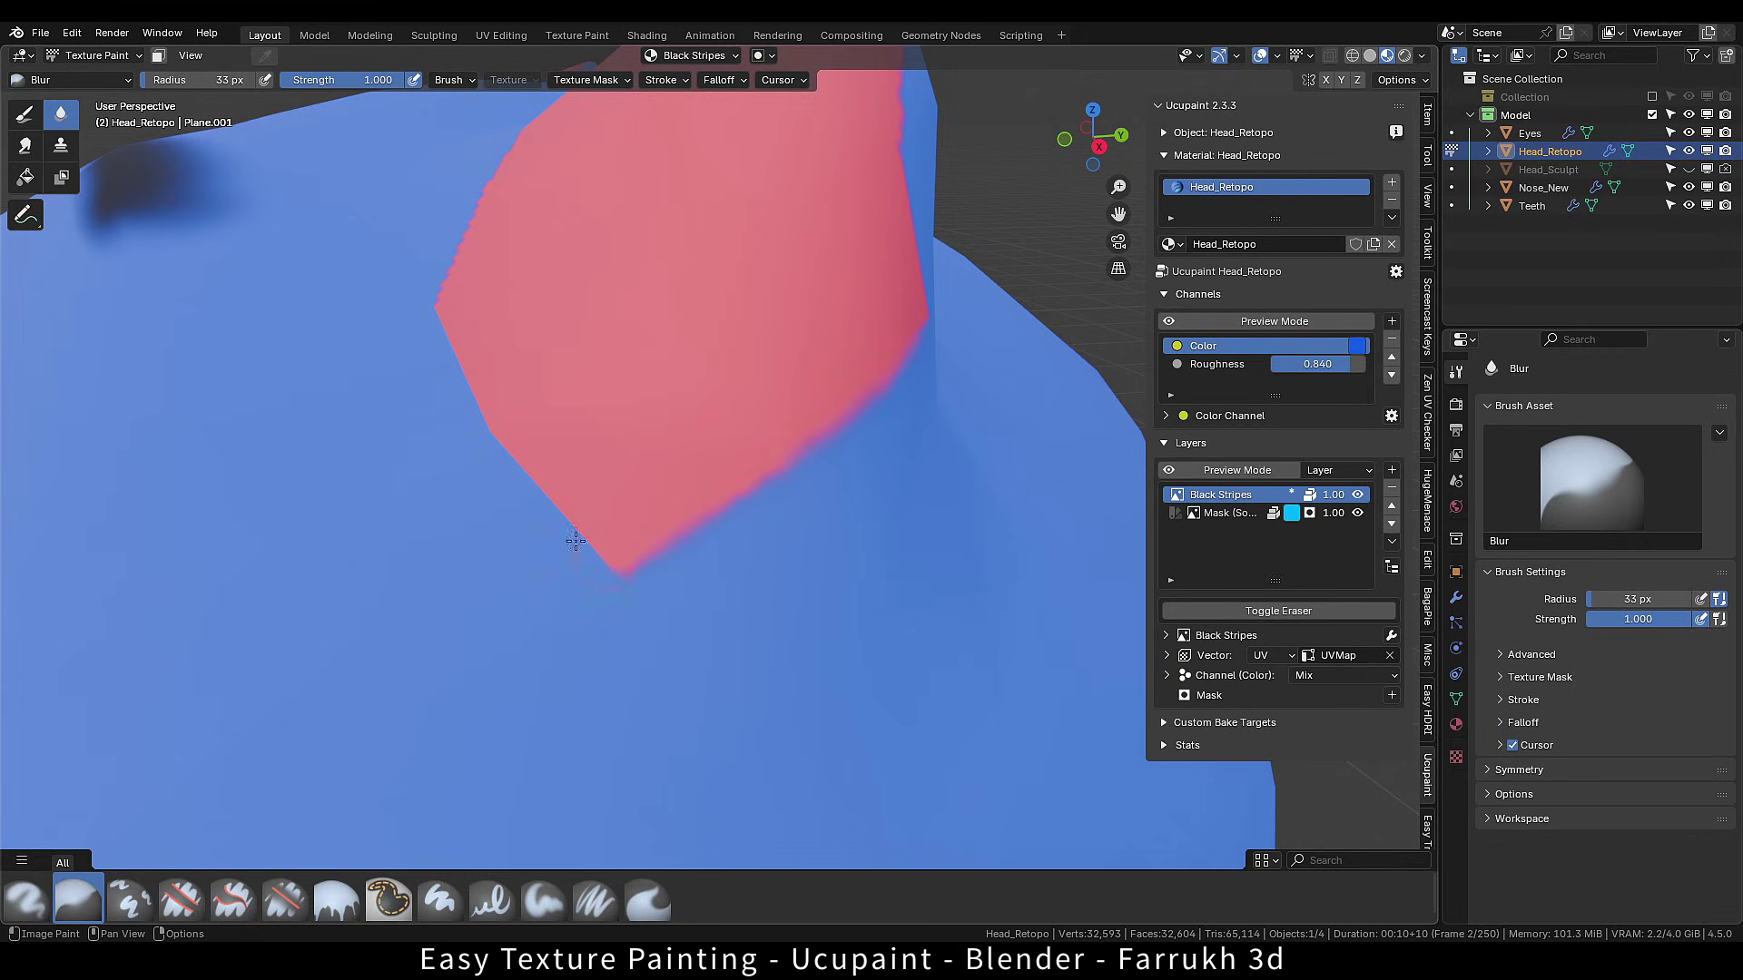
scroll(732, 533, "down", 4)
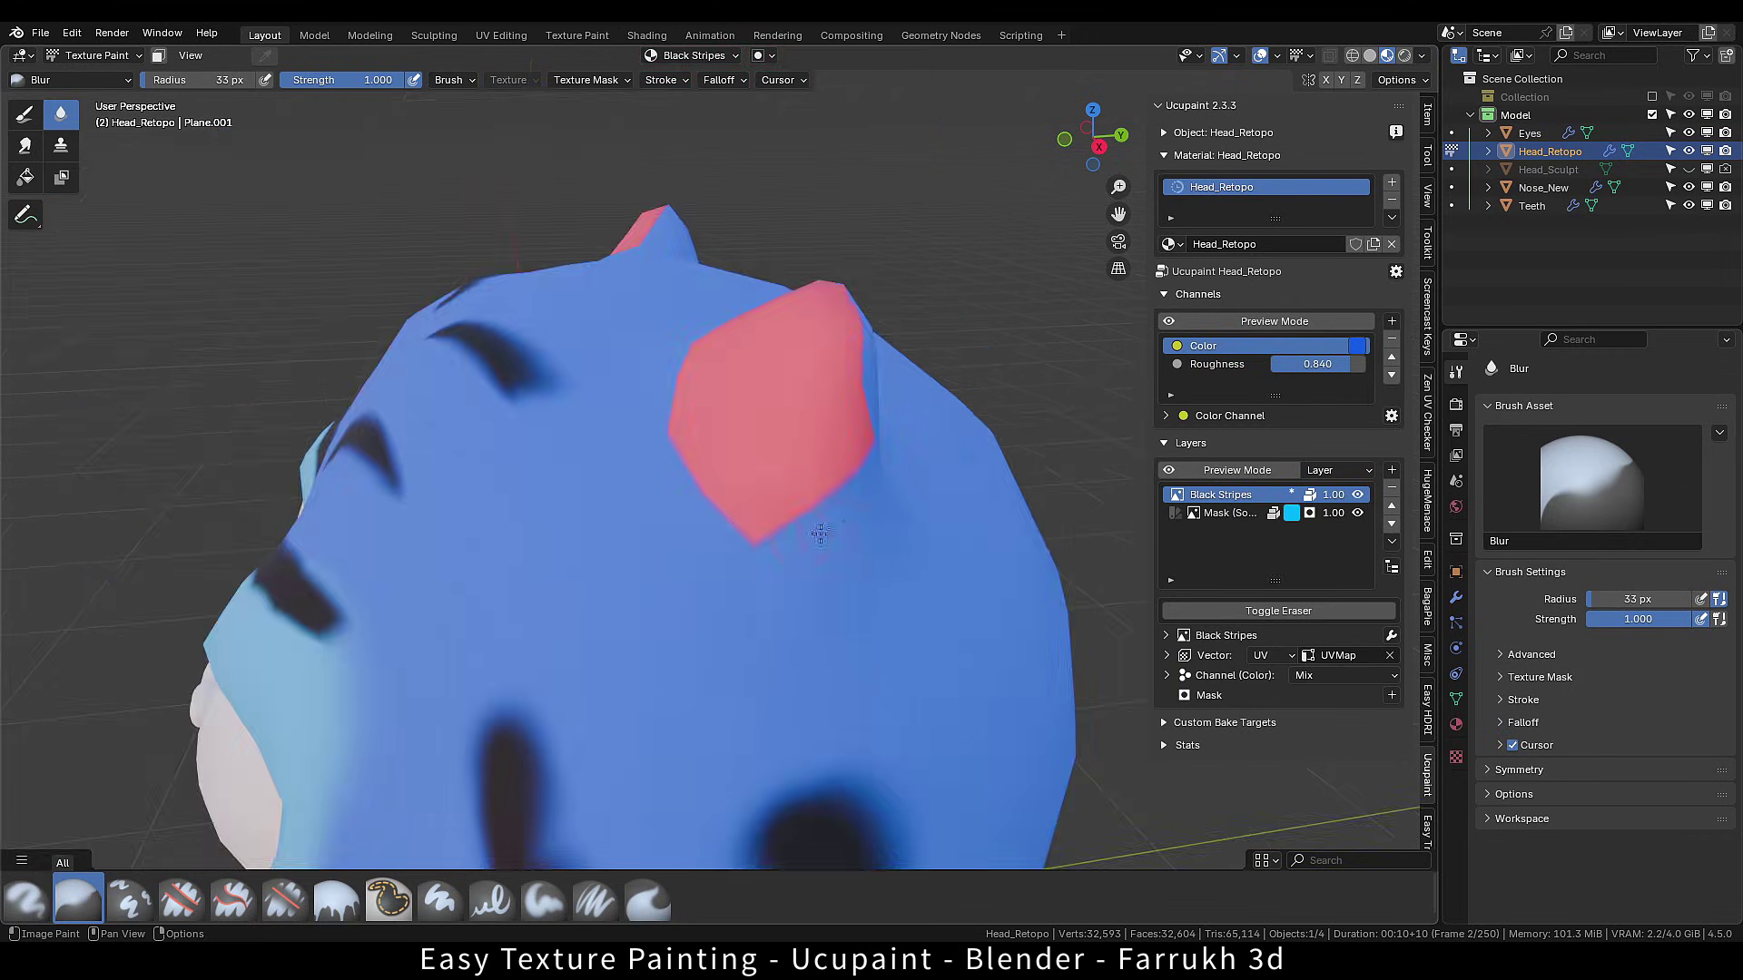
middle_click_drag(387, 395, 477, 431)
scroll(545, 459, "down", 2)
scroll(654, 545, "up", 1)
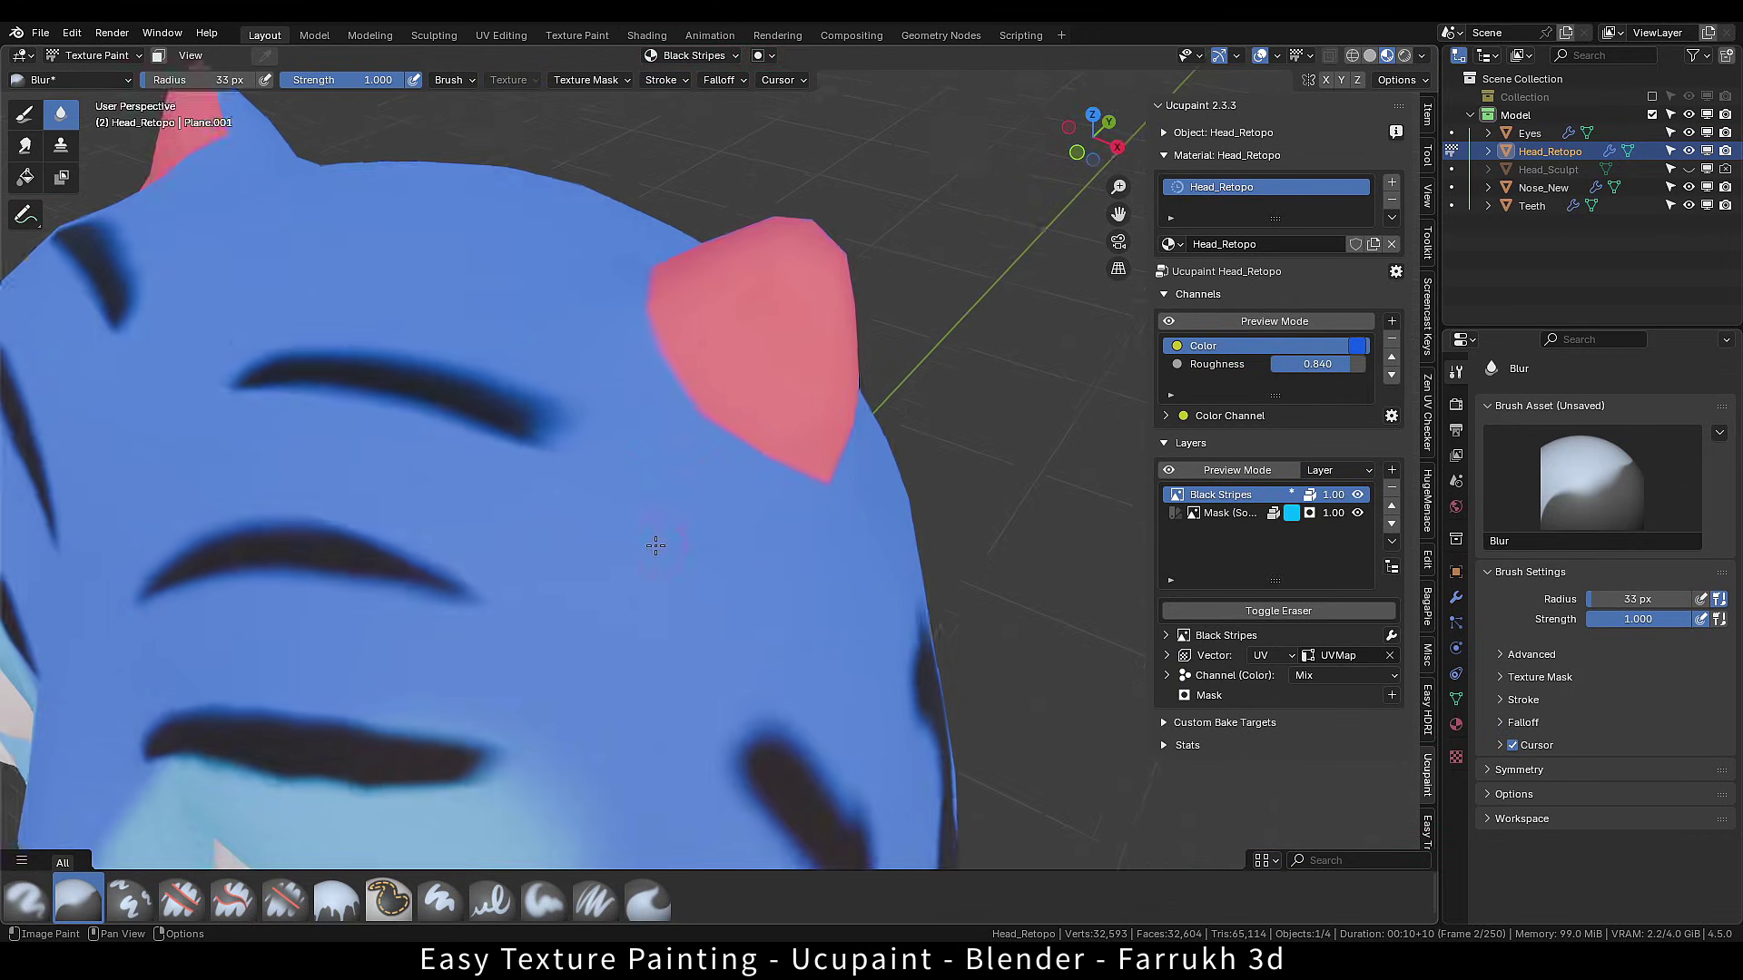
Turn the paint mask back on and circle-select the head faces beside the inner base of the ears.
left_click(160, 57)
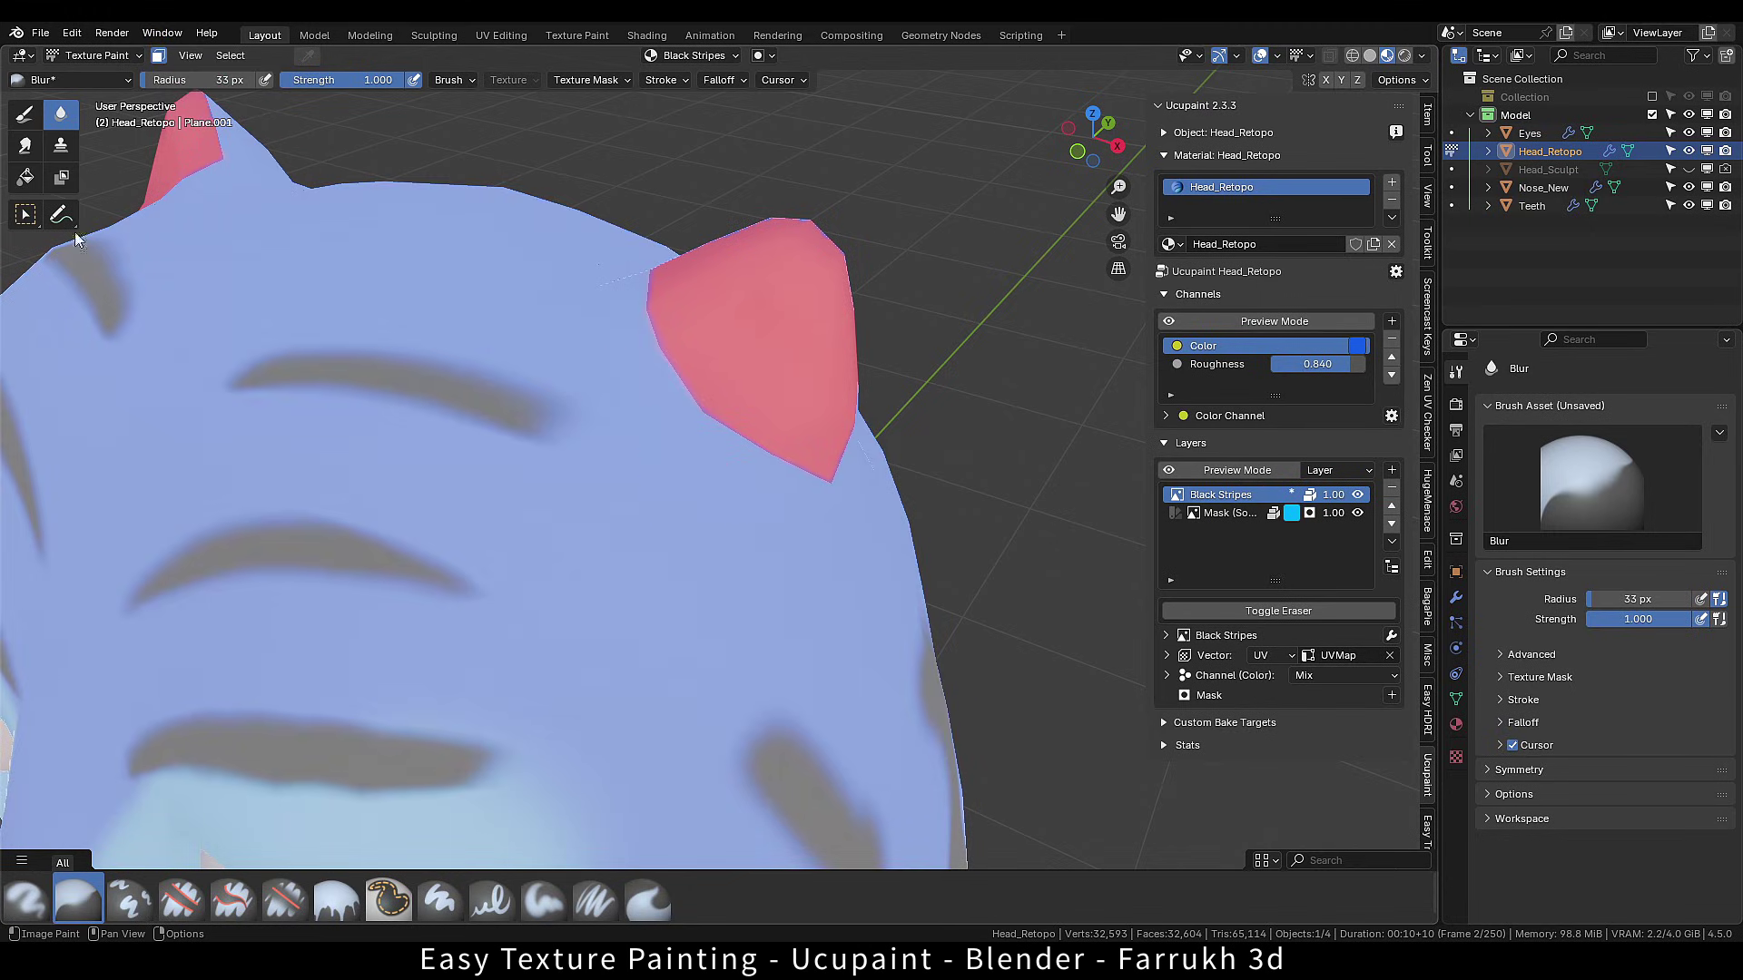
left_click_drag(25, 214, 69, 291)
left_click(689, 481)
mouse_move(690, 481)
left_mouse_down()
mouse_move(576, 335)
mouse_move(460, 444)
mouse_move(556, 299)
mouse_move(367, 348)
mouse_move(358, 451)
left_mouse_up()
mouse_move(357, 451)
middle_mouse_down()
mouse_move(381, 439)
mouse_move(634, 548)
mouse_move(713, 552)
mouse_move(681, 444)
mouse_move(394, 330)
mouse_move(437, 262)
middle_mouse_up()
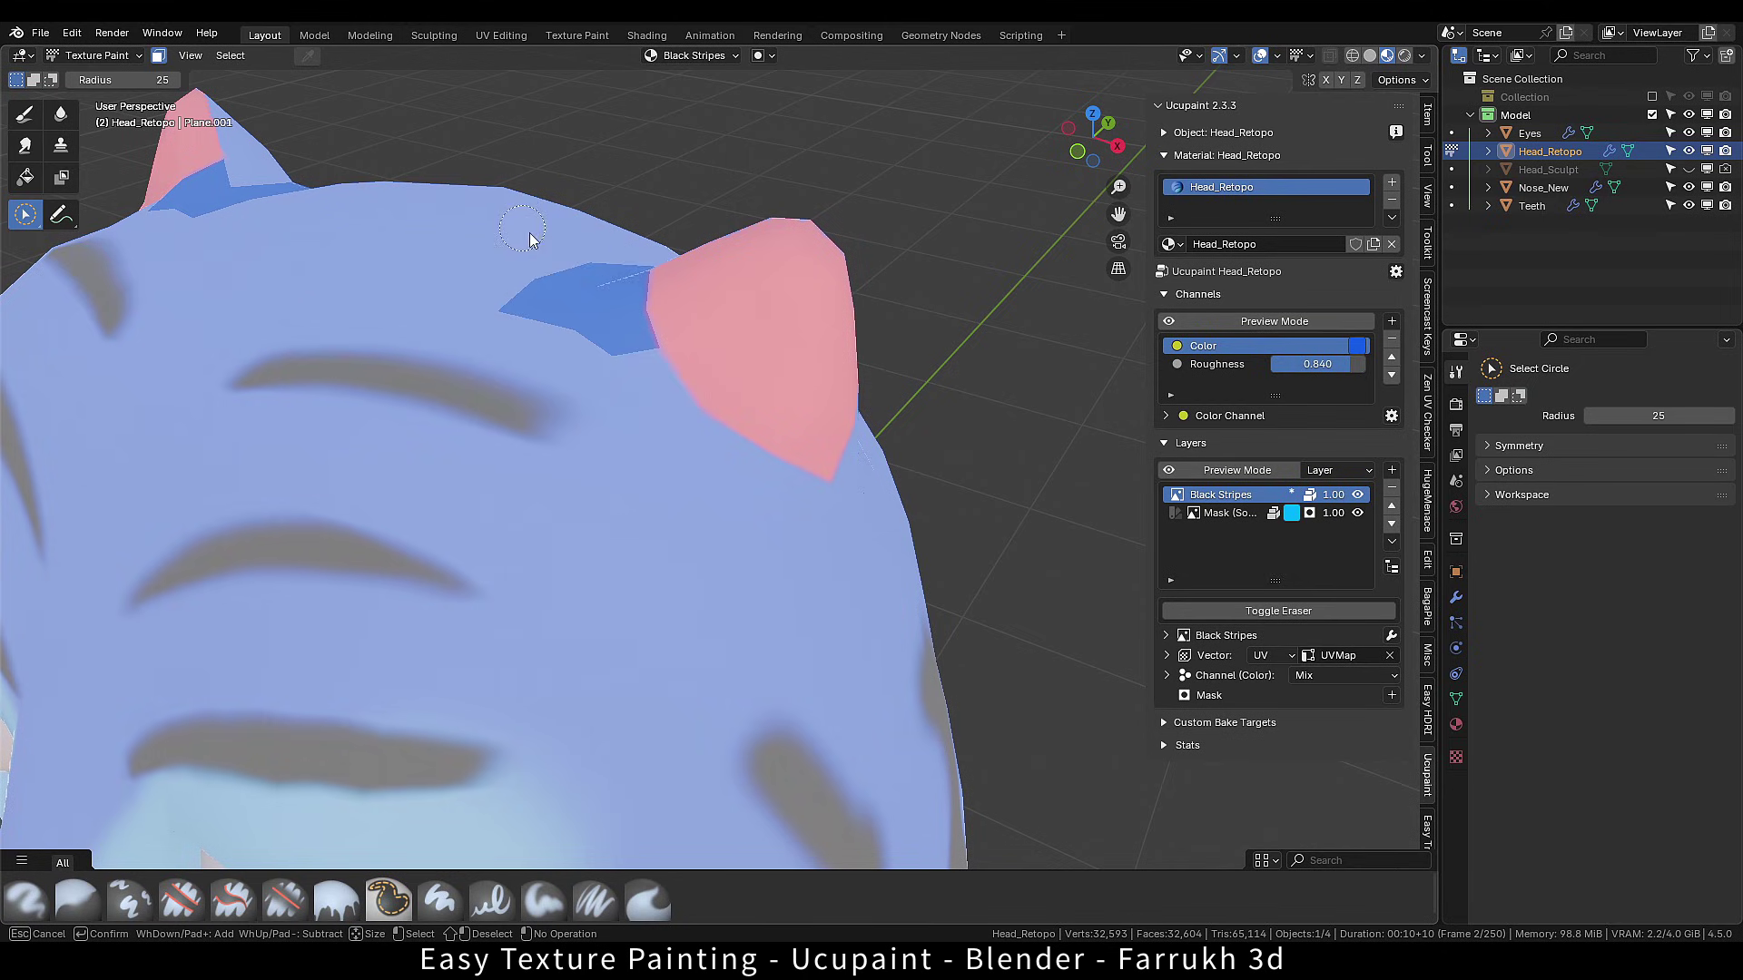
mouse_move(535, 241)
middle_mouse_down()
mouse_move(602, 309)
mouse_move(608, 343)
middle_mouse_up()
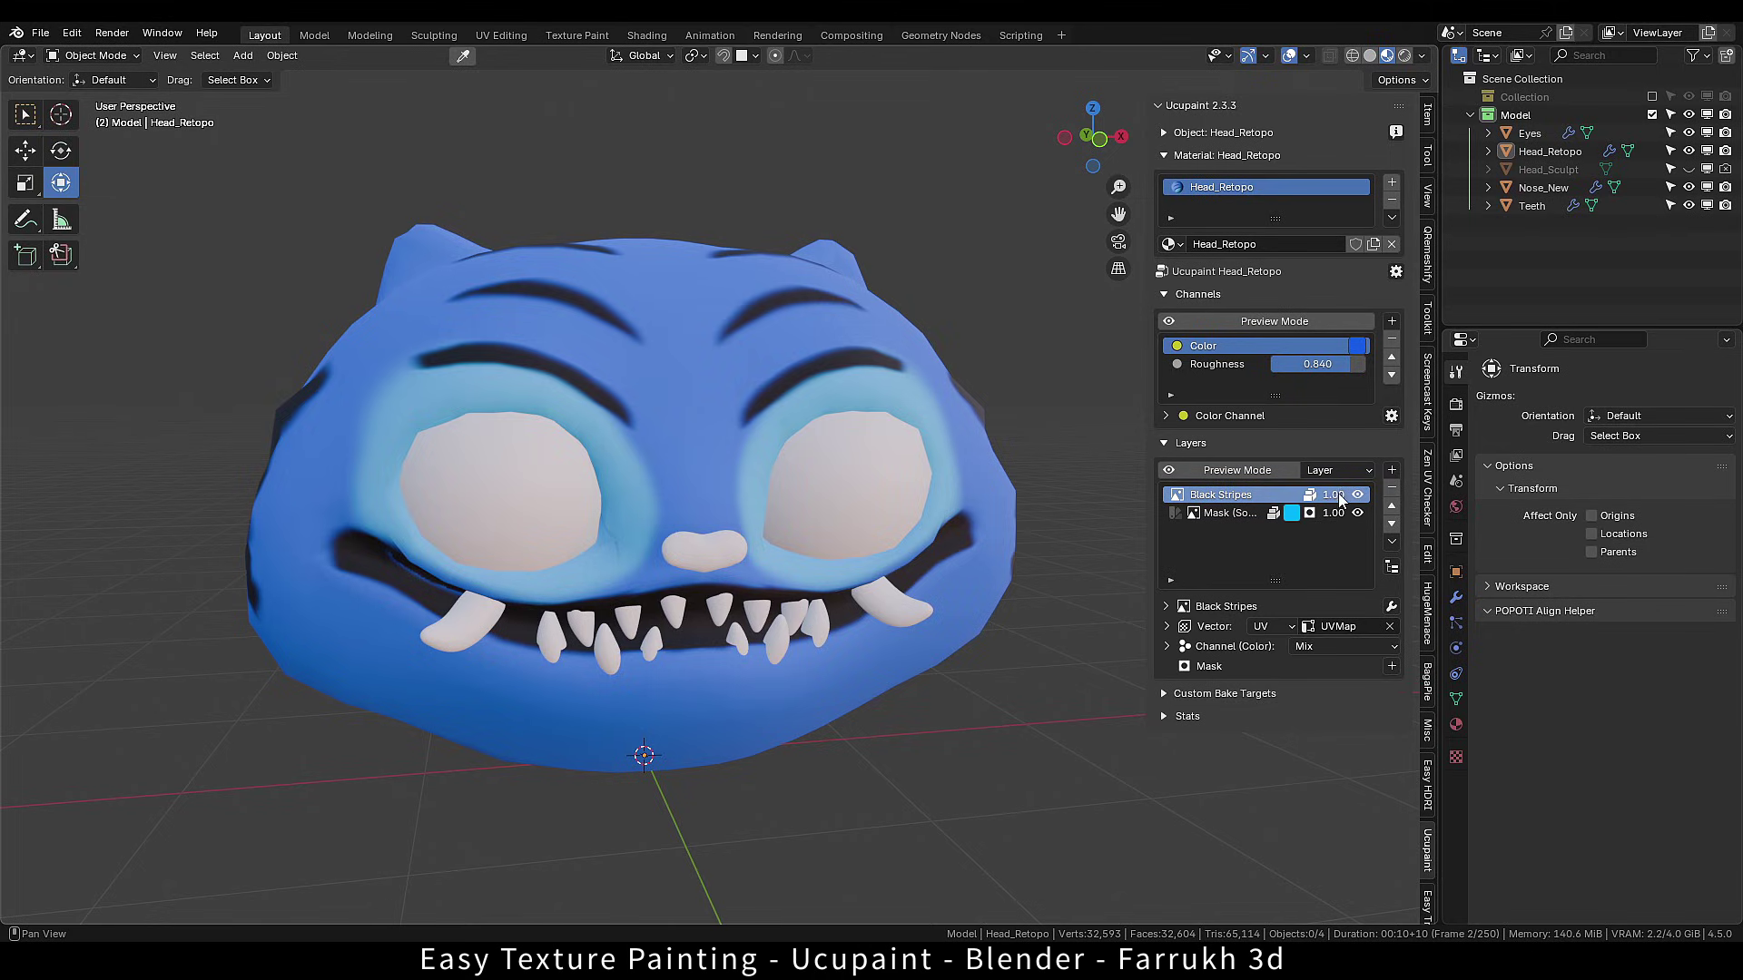
Show the opacity control of the Black Stripes layer and open its blend mode list.
mouse_move(1340, 499)
left_mouse_down()
mouse_move(1307, 499)
mouse_move(1340, 499)
left_mouse_up()
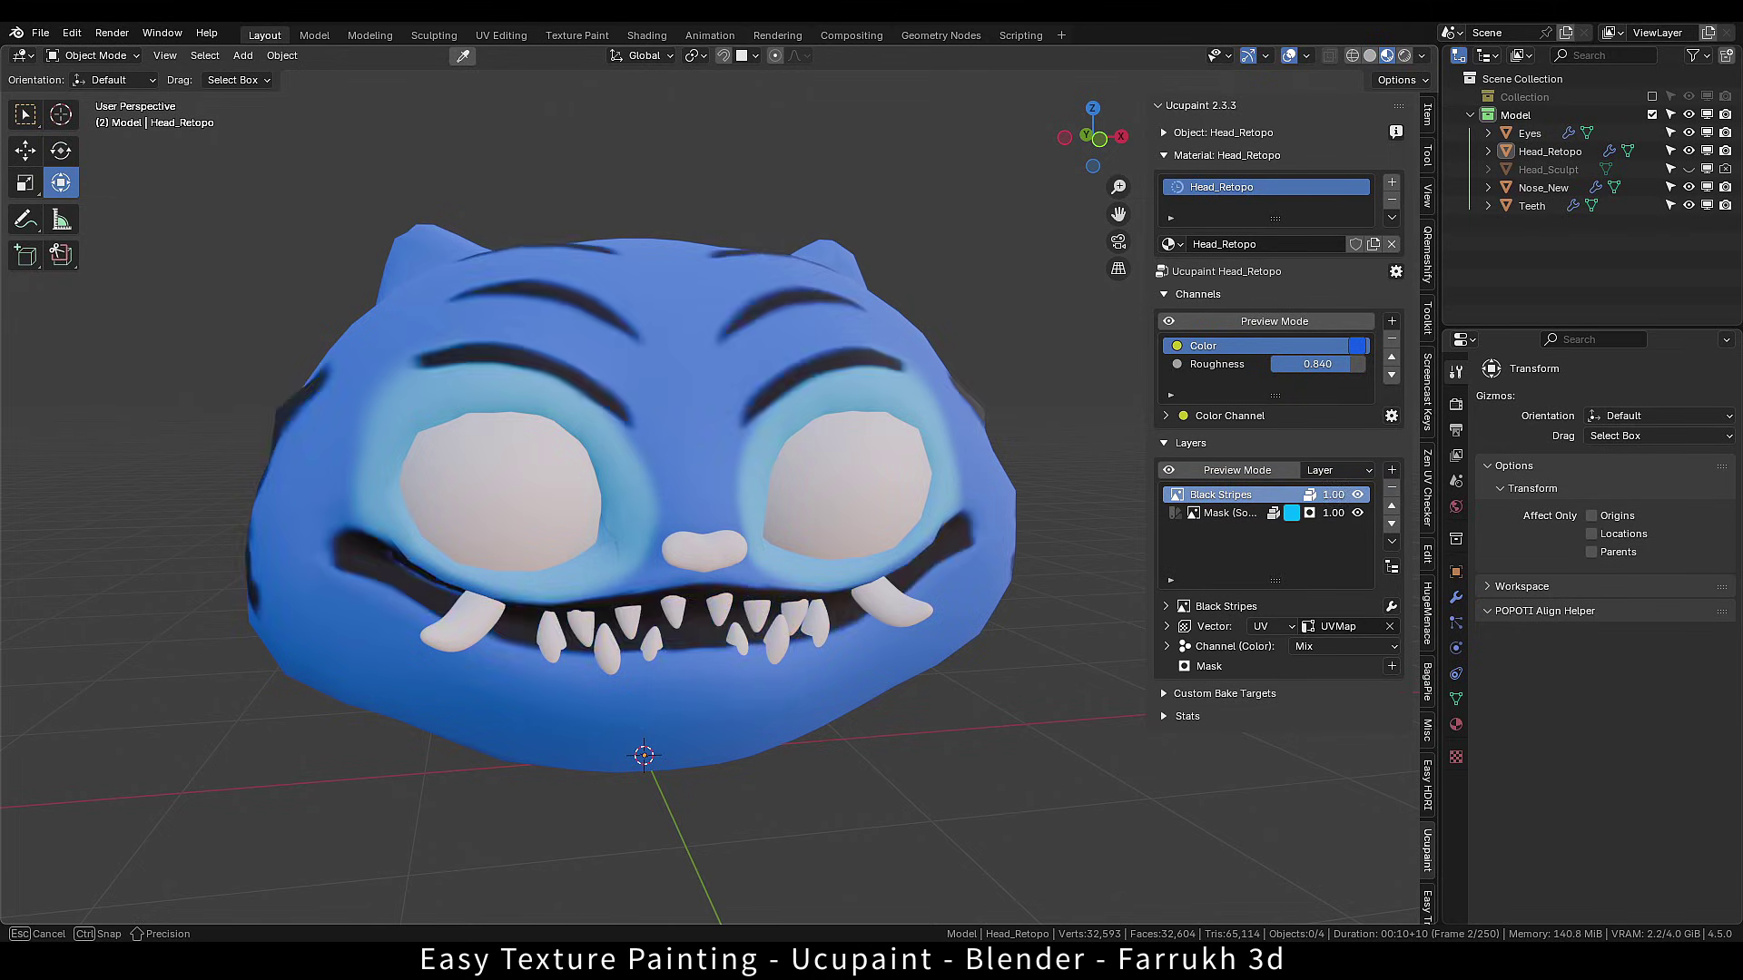
left_click(1305, 646)
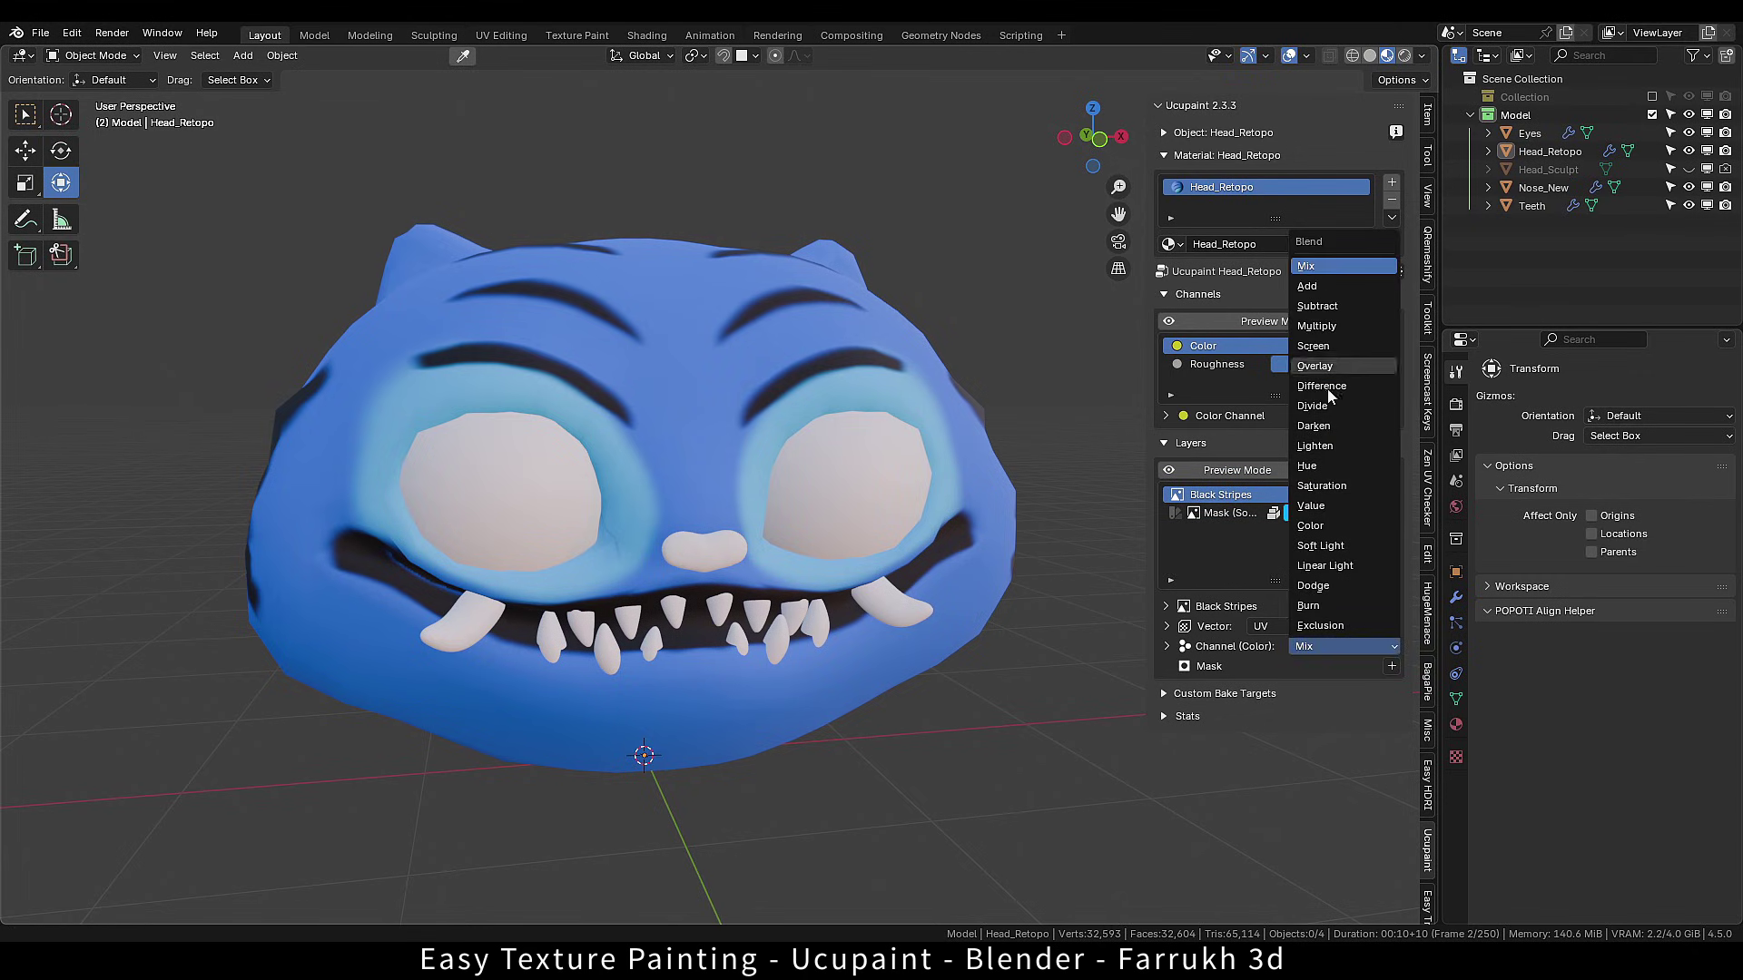
Return Head_Retopo to Texture Paint mode, swap the brush colors and set the primary color to a lighter pink.
mouse_move(639, 533)
middle_mouse_down("alt")
mouse_move(714, 552)
mouse_move(704, 564)
mouse_move(677, 535)
mouse_move(802, 360)
mouse_move(881, 335)
middle_mouse_up("alt")
scroll(841, 344, "up", 2)
left_click(885, 383)
key("Tab")
key("x")
scroll(1598, 708, "down", 2)
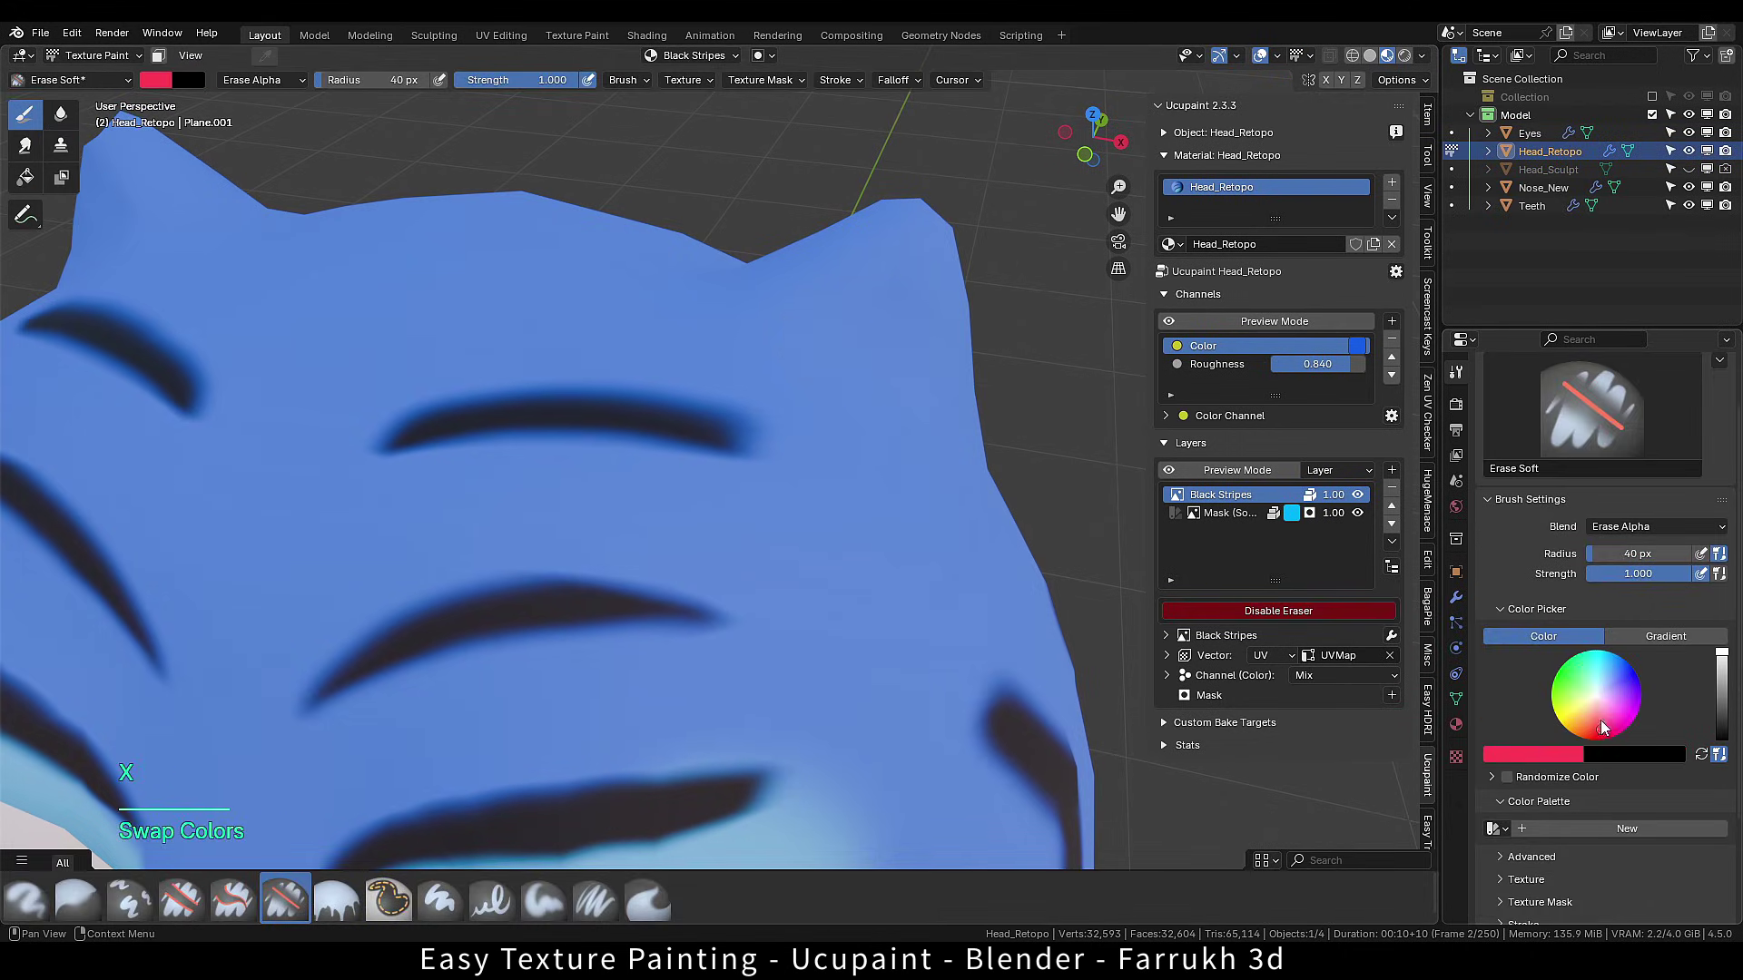
left_click_drag(1600, 730, 1602, 709)
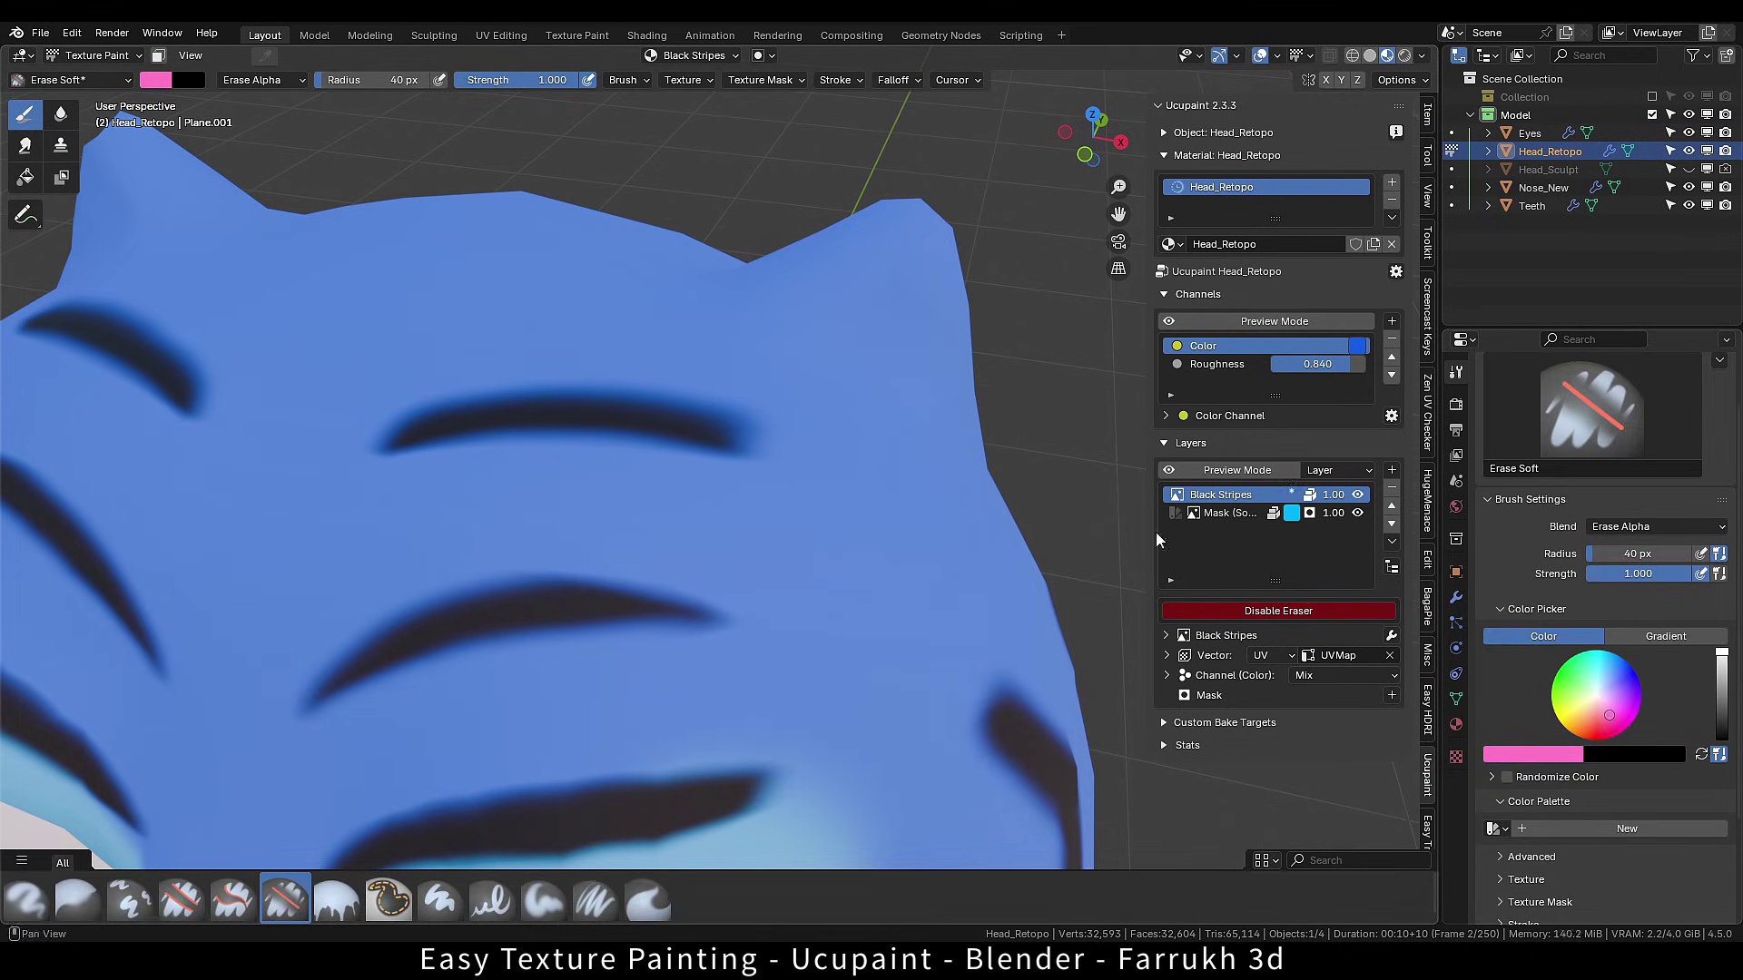
Disable the eraser and paint the inner ears pink on the Black Stripes layer.
left_click(1198, 610)
mouse_move(809, 316)
left_mouse_down()
mouse_move(844, 296)
mouse_move(799, 337)
left_mouse_up()
mouse_move(826, 318)
middle_mouse_down("alt")
mouse_move(856, 358)
mouse_move(842, 343)
middle_mouse_up("alt")
mouse_move(889, 386)
left_mouse_down()
mouse_move(821, 344)
mouse_move(902, 385)
mouse_move(855, 273)
left_mouse_up()
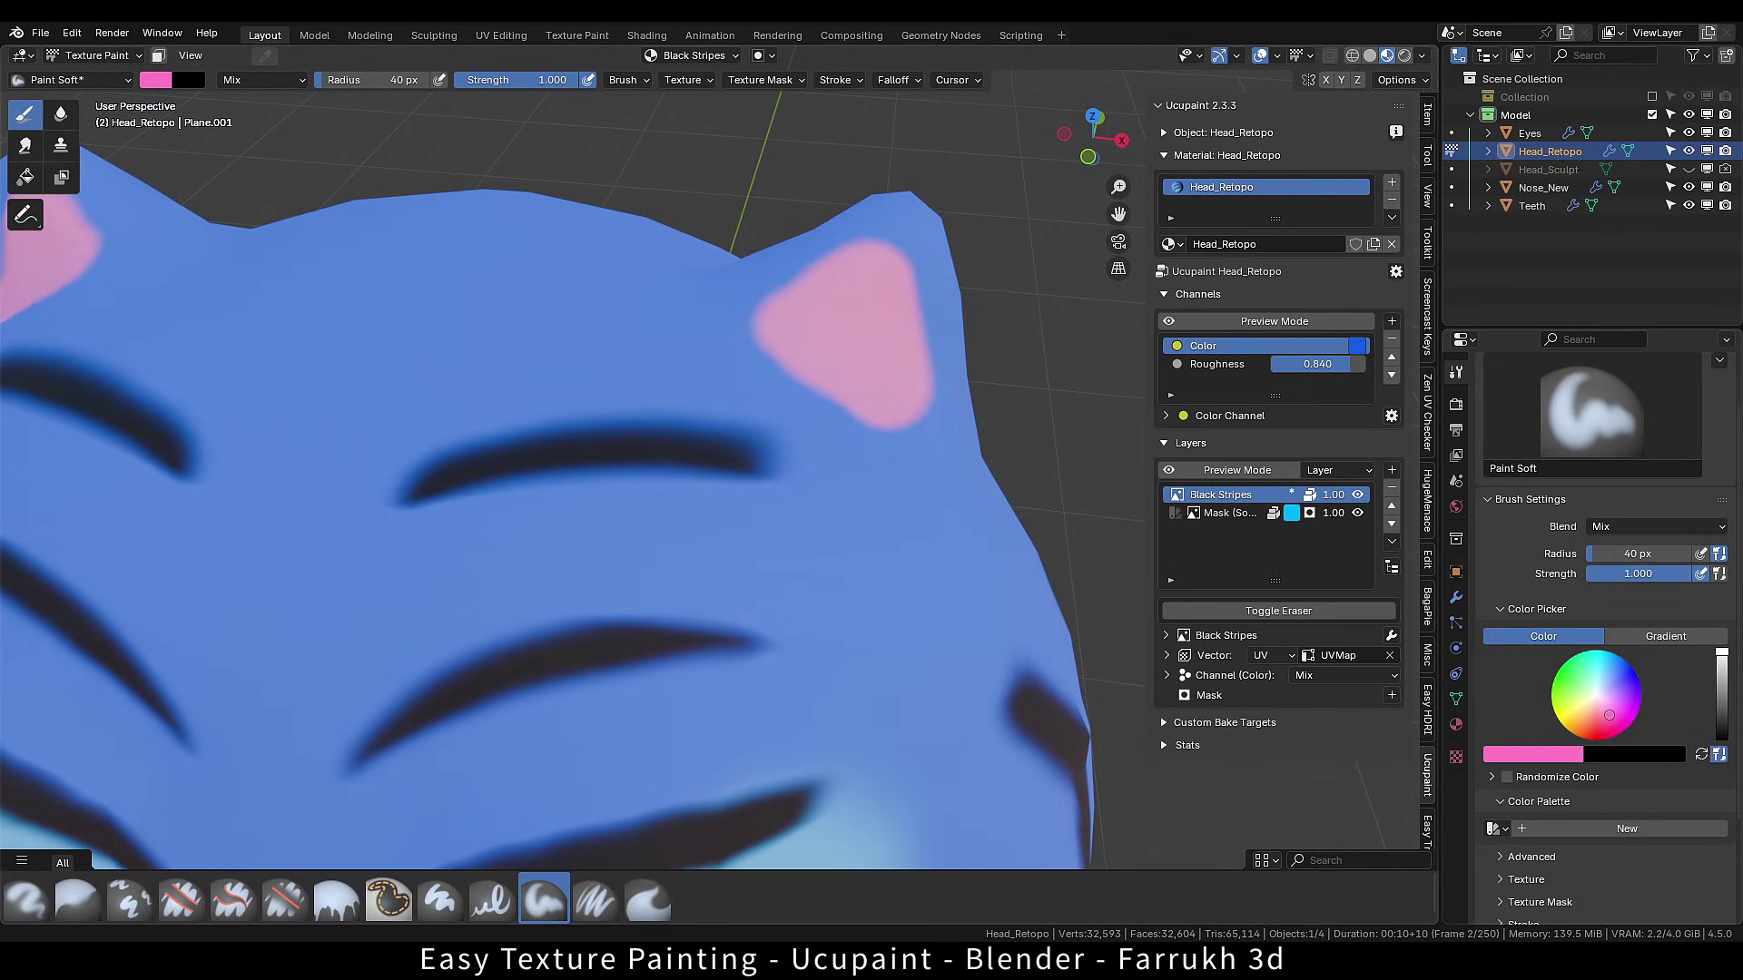
scroll(830, 455, "down", 2)
middle_click_drag(774, 272, 762, 426)
Select the solid color layer's mask, create a color palette with the pink swatch and set the brush color to white.
scroll(762, 427, "up", 1)
left_click(1225, 514)
scroll(847, 385, "up", 2)
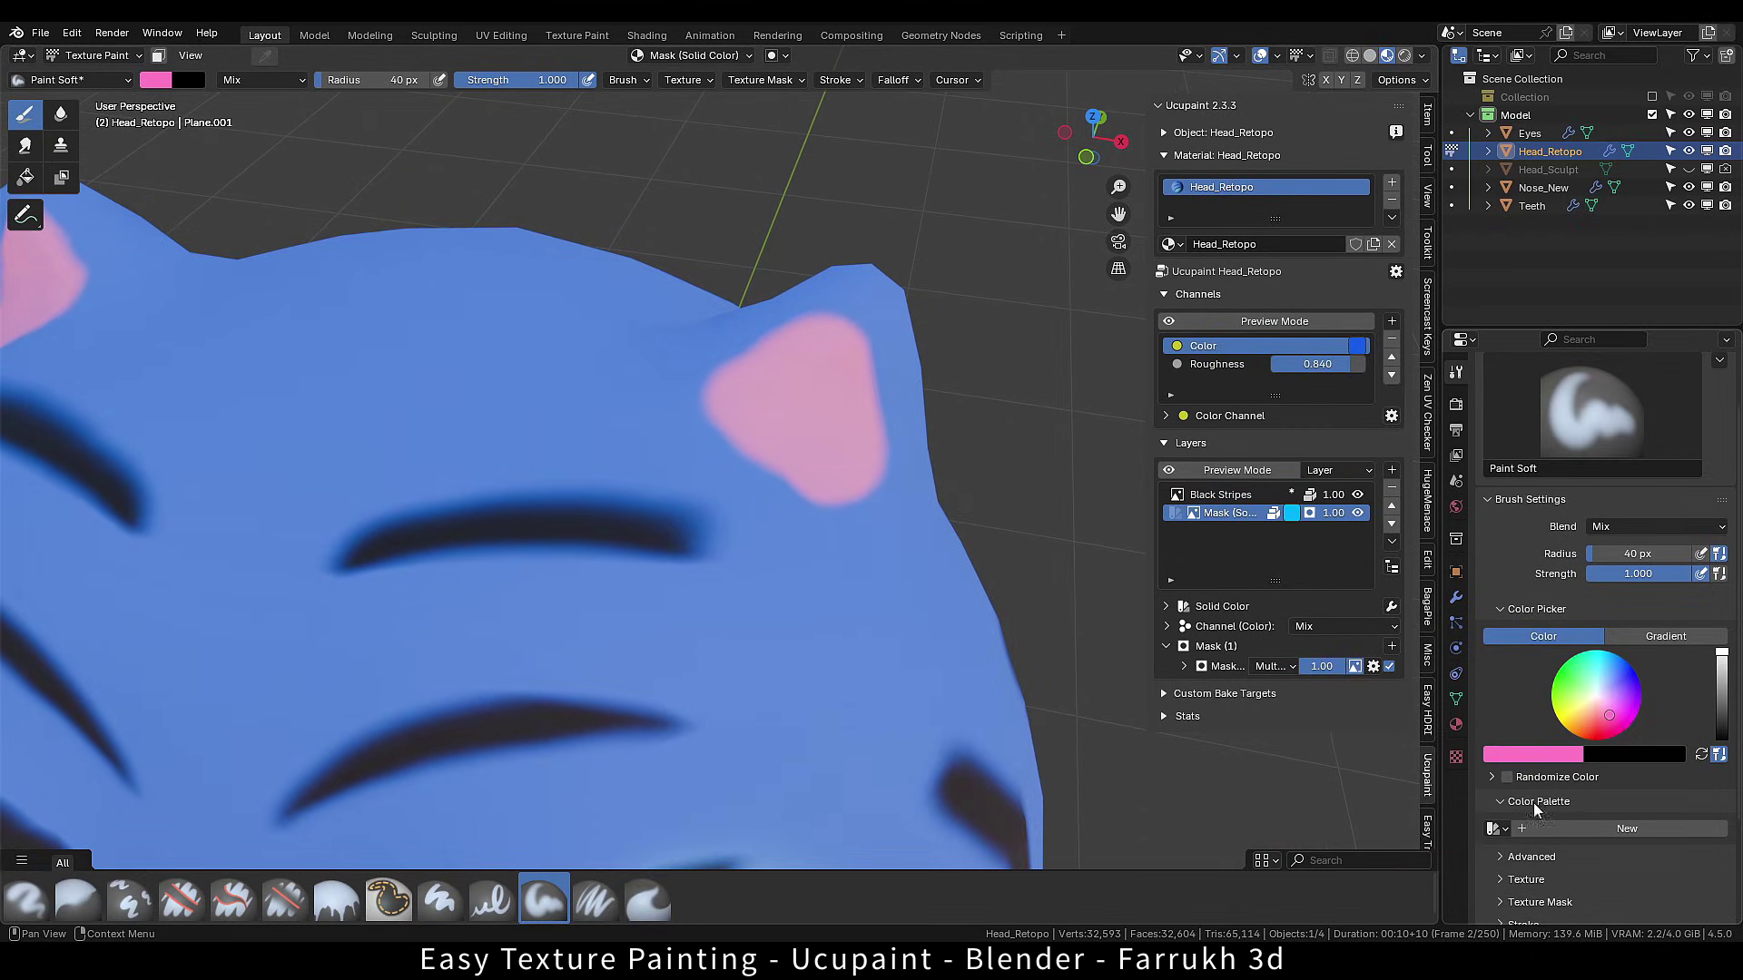
left_click(1536, 836)
left_click_drag(1597, 706, 1596, 696)
Paint the outer parts of the ears white on the mask to reveal the light blue, setting the brush radius to 76 px.
mouse_move(759, 385)
left_mouse_down()
mouse_move(840, 282)
mouse_move(902, 416)
mouse_move(902, 518)
mouse_move(708, 385)
mouse_move(801, 322)
left_mouse_up()
scroll(913, 523, "down", 2)
mouse_move(914, 523)
left_mouse_down("alt")
mouse_move(767, 471)
mouse_move(726, 409)
left_mouse_up("alt")
mouse_move(726, 409)
left_mouse_down()
mouse_move(790, 313)
mouse_move(723, 533)
mouse_move(629, 513)
left_mouse_up()
scroll(723, 533, "up", 3)
key("f")
left_click(668, 497)
Try mask strokes with the white and black brush colors and undo each one.
mouse_move(603, 673)
left_mouse_down("shift")
mouse_move(700, 330)
mouse_move(786, 501)
mouse_move(786, 606)
left_mouse_up("shift")
scroll(703, 334, "down", 4)
key("ctrl+z")
key("x")
mouse_move(794, 507)
left_mouse_down("alt")
mouse_move(708, 536)
mouse_move(590, 690)
mouse_move(635, 718)
mouse_move(868, 611)
left_mouse_up("alt")
scroll(690, 517, "down", 4)
scroll(635, 718, "up", 7)
left_click(848, 617)
key("ctrl+z")
key("x")
Try a black mask stroke on the light blue area beside the eye and undo it.
scroll(748, 513, "down", 5)
scroll(748, 513, "down", 6)
middle_click_drag(748, 513, 817, 467)
scroll(672, 572, "up", 10)
key("x")
left_click(564, 392)
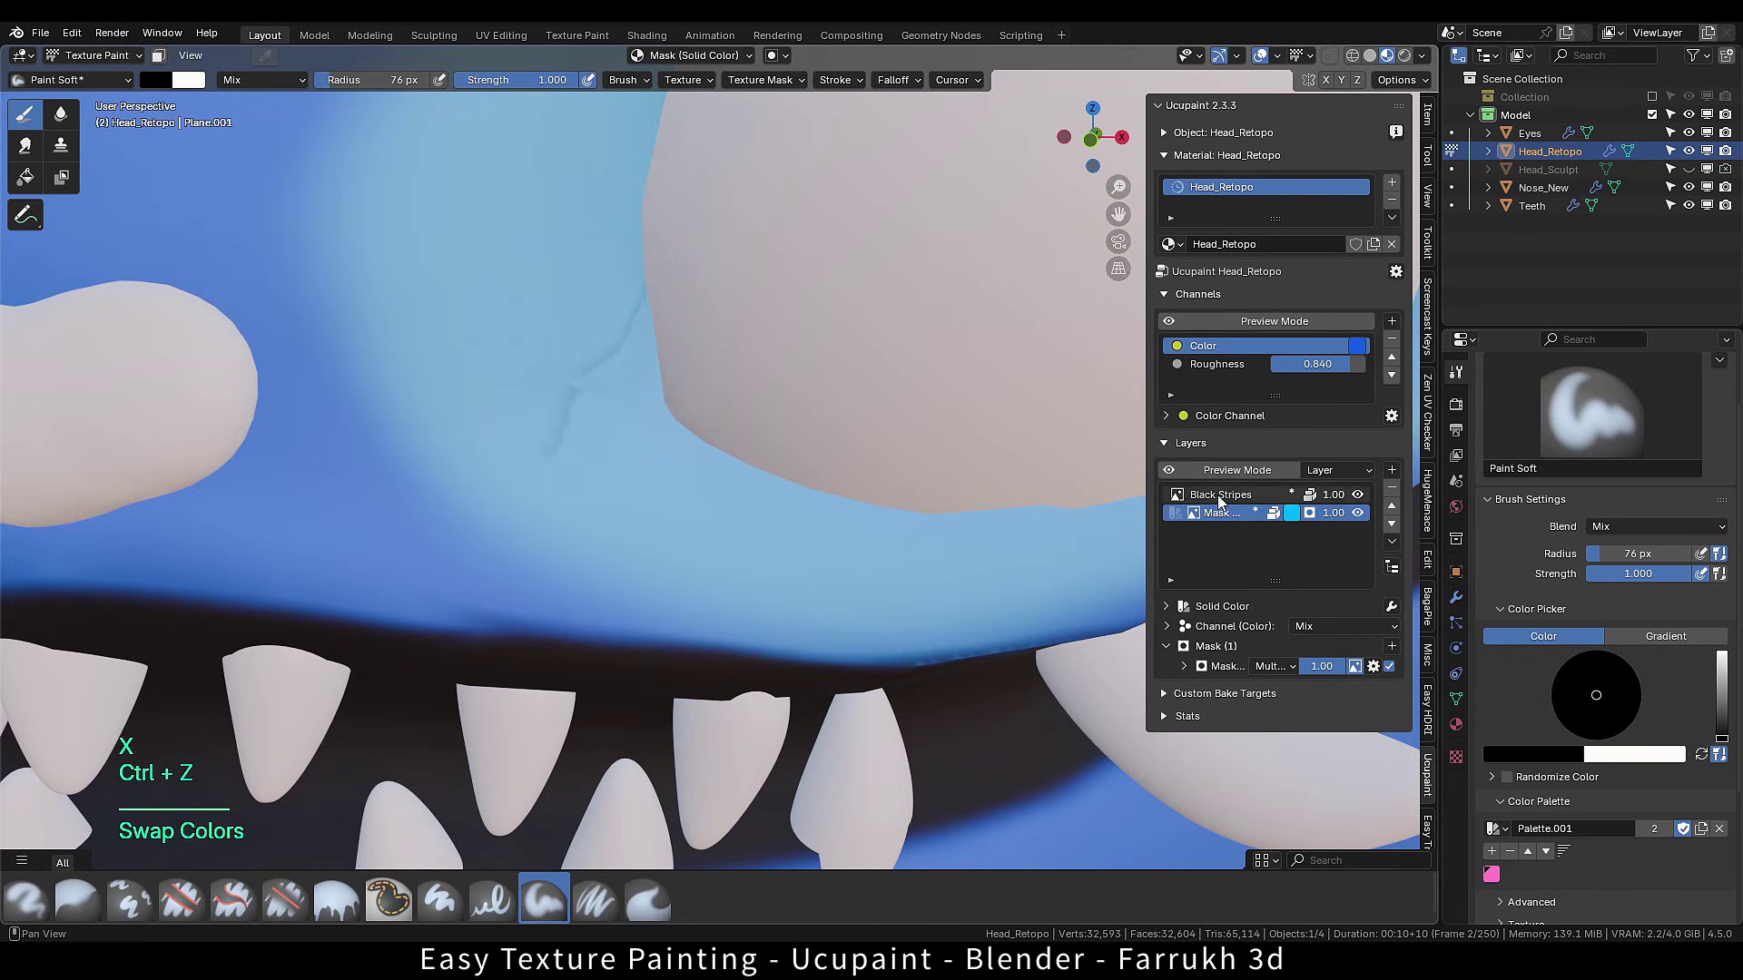
key("ctrl+z")
Erase the stray dark marks beside the eye on the Black Stripes layer and disable the eraser.
left_click(1219, 497)
key("e")
scroll(649, 419, "down", 6)
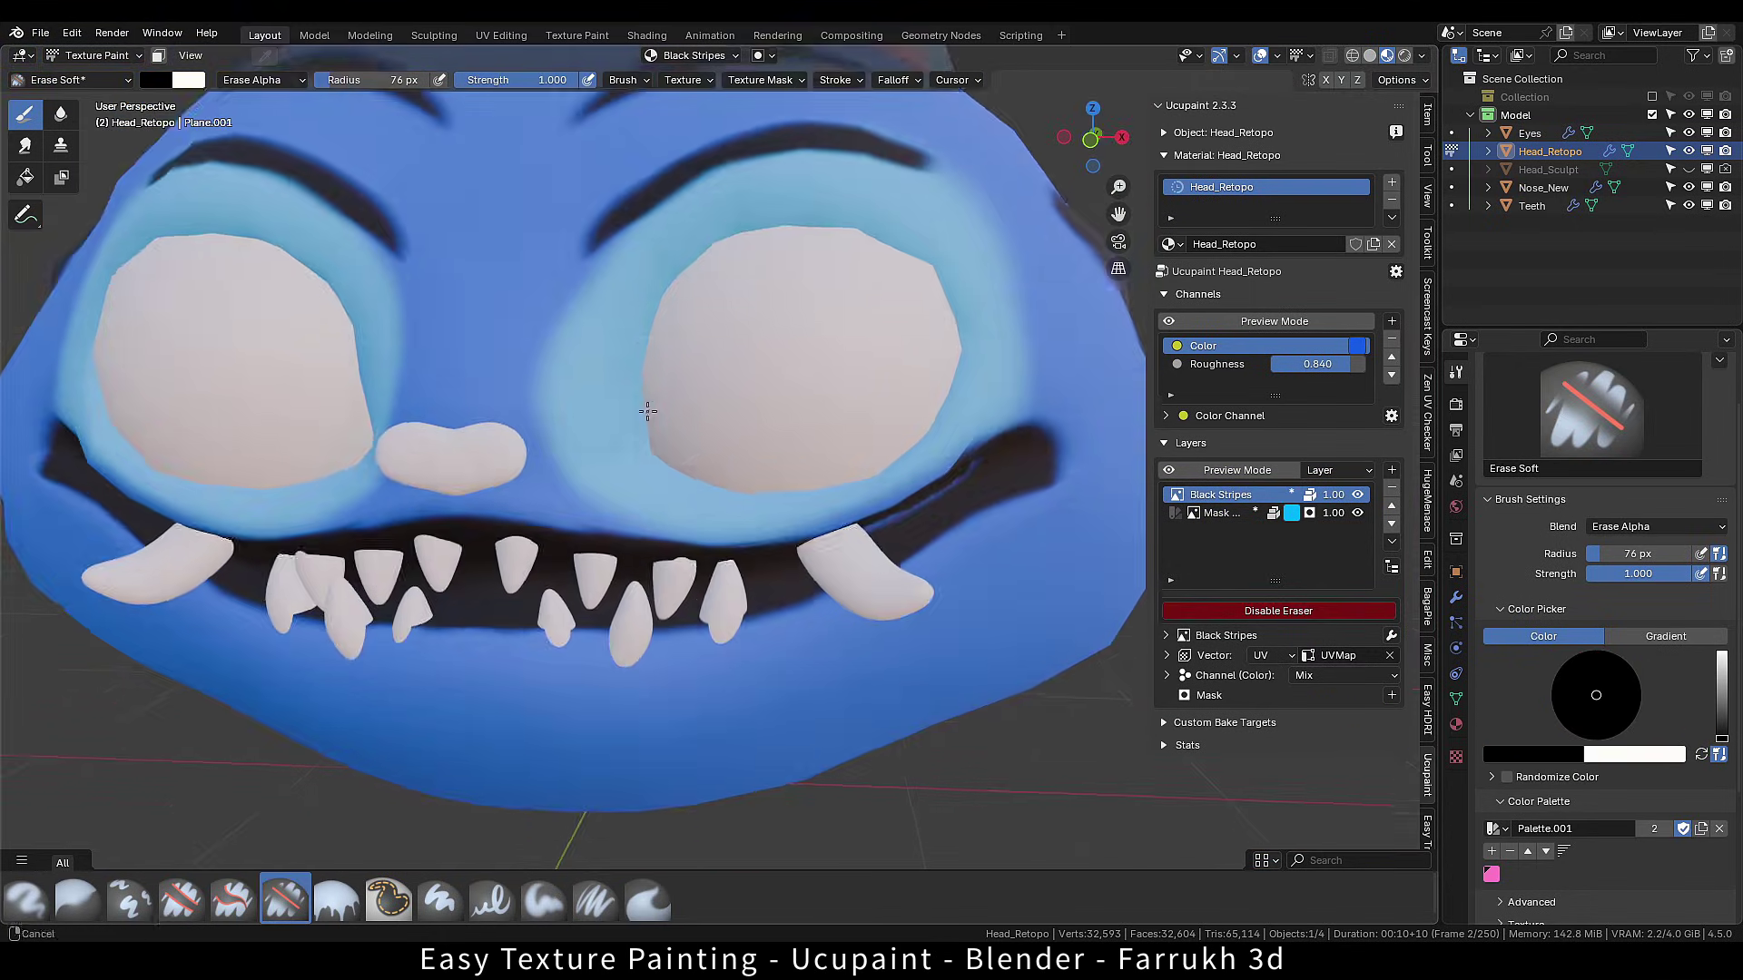
left_click(1244, 610)
scroll(672, 436, "down", 3)
mouse_move(684, 444)
middle_mouse_down("alt")
mouse_move(718, 429)
mouse_move(716, 455)
mouse_move(762, 455)
middle_mouse_up("alt")
scroll(716, 455, "up", 1)
scroll(792, 505, "up", 4)
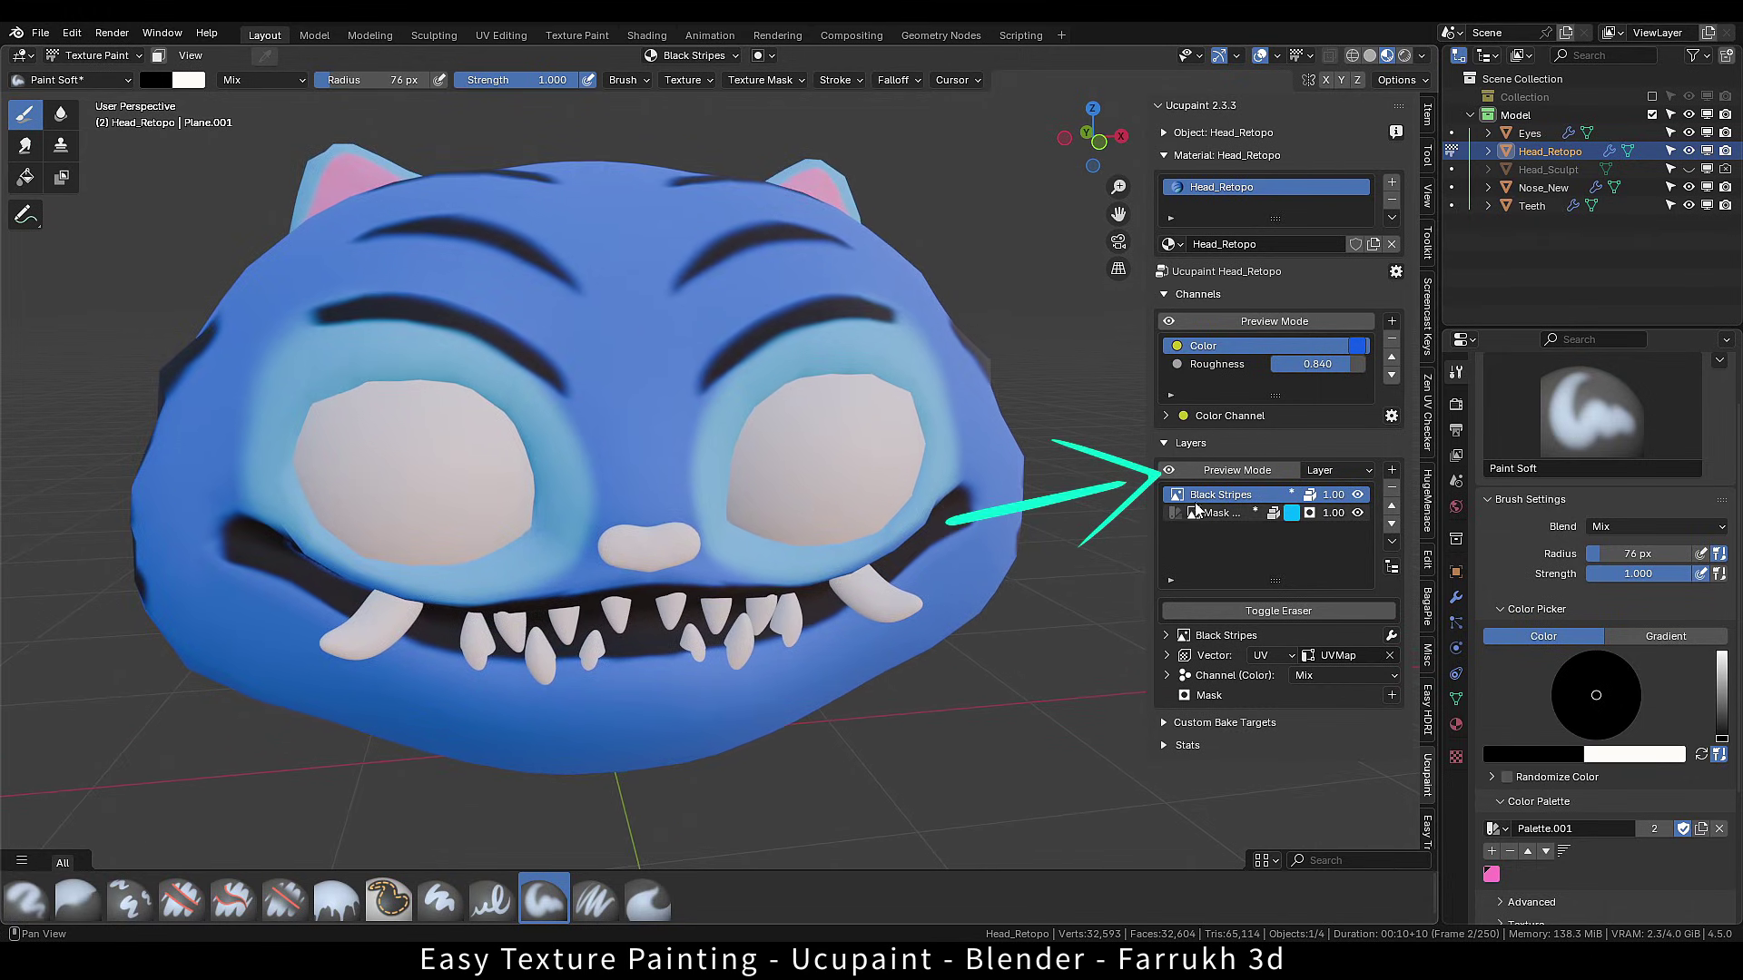
Enable layer preview mode and examine the Black Stripes layer on its own from several angles.
left_click(1203, 476)
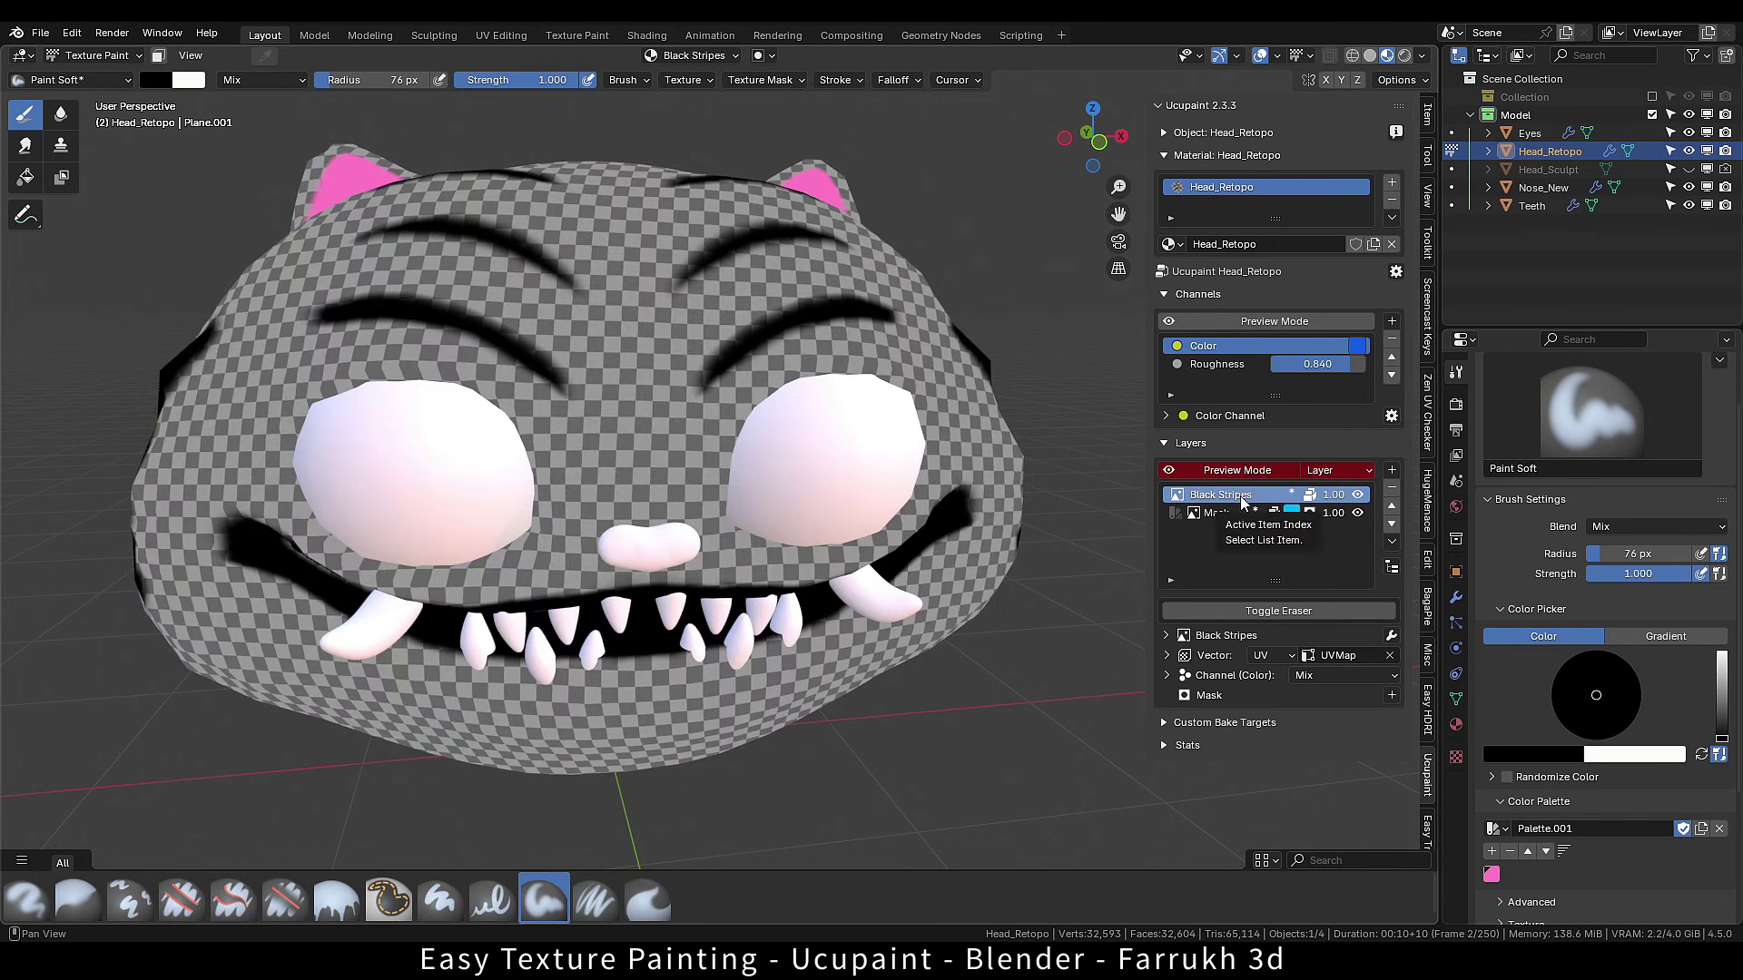
left_click_drag(926, 707, 831, 840, "alt")
middle_click_drag(885, 186, 788, 318)
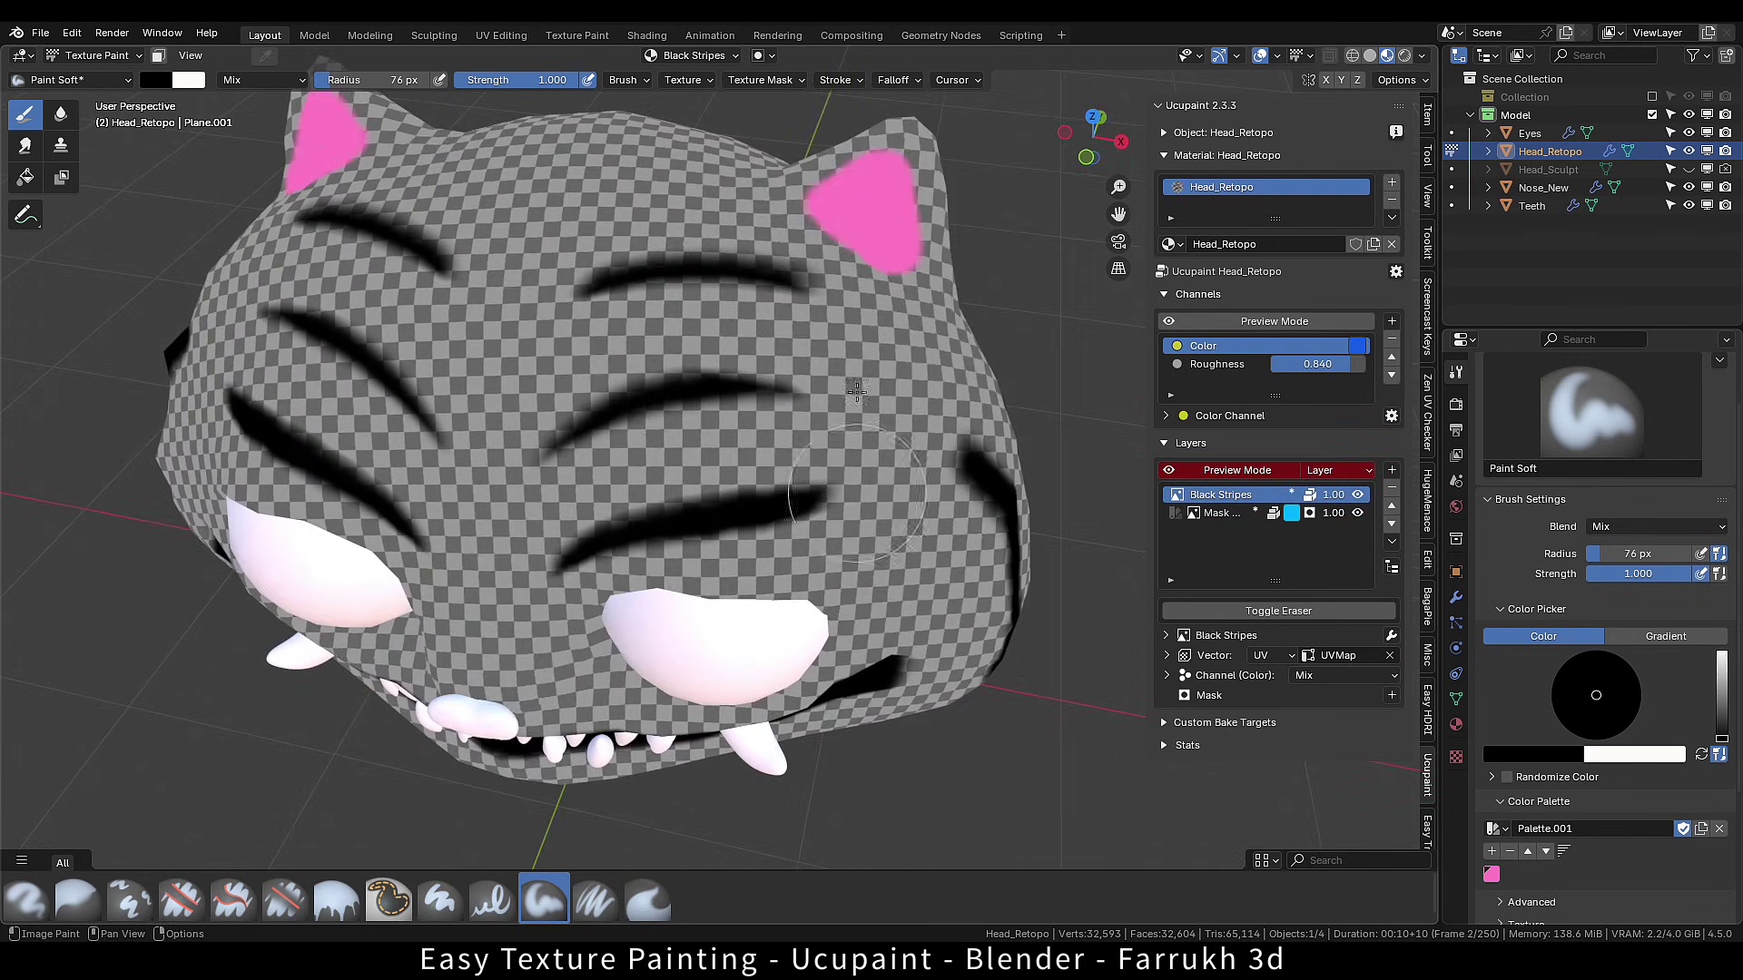
middle_click_drag(556, 422, 590, 427)
middle_click_drag(659, 352, 680, 374)
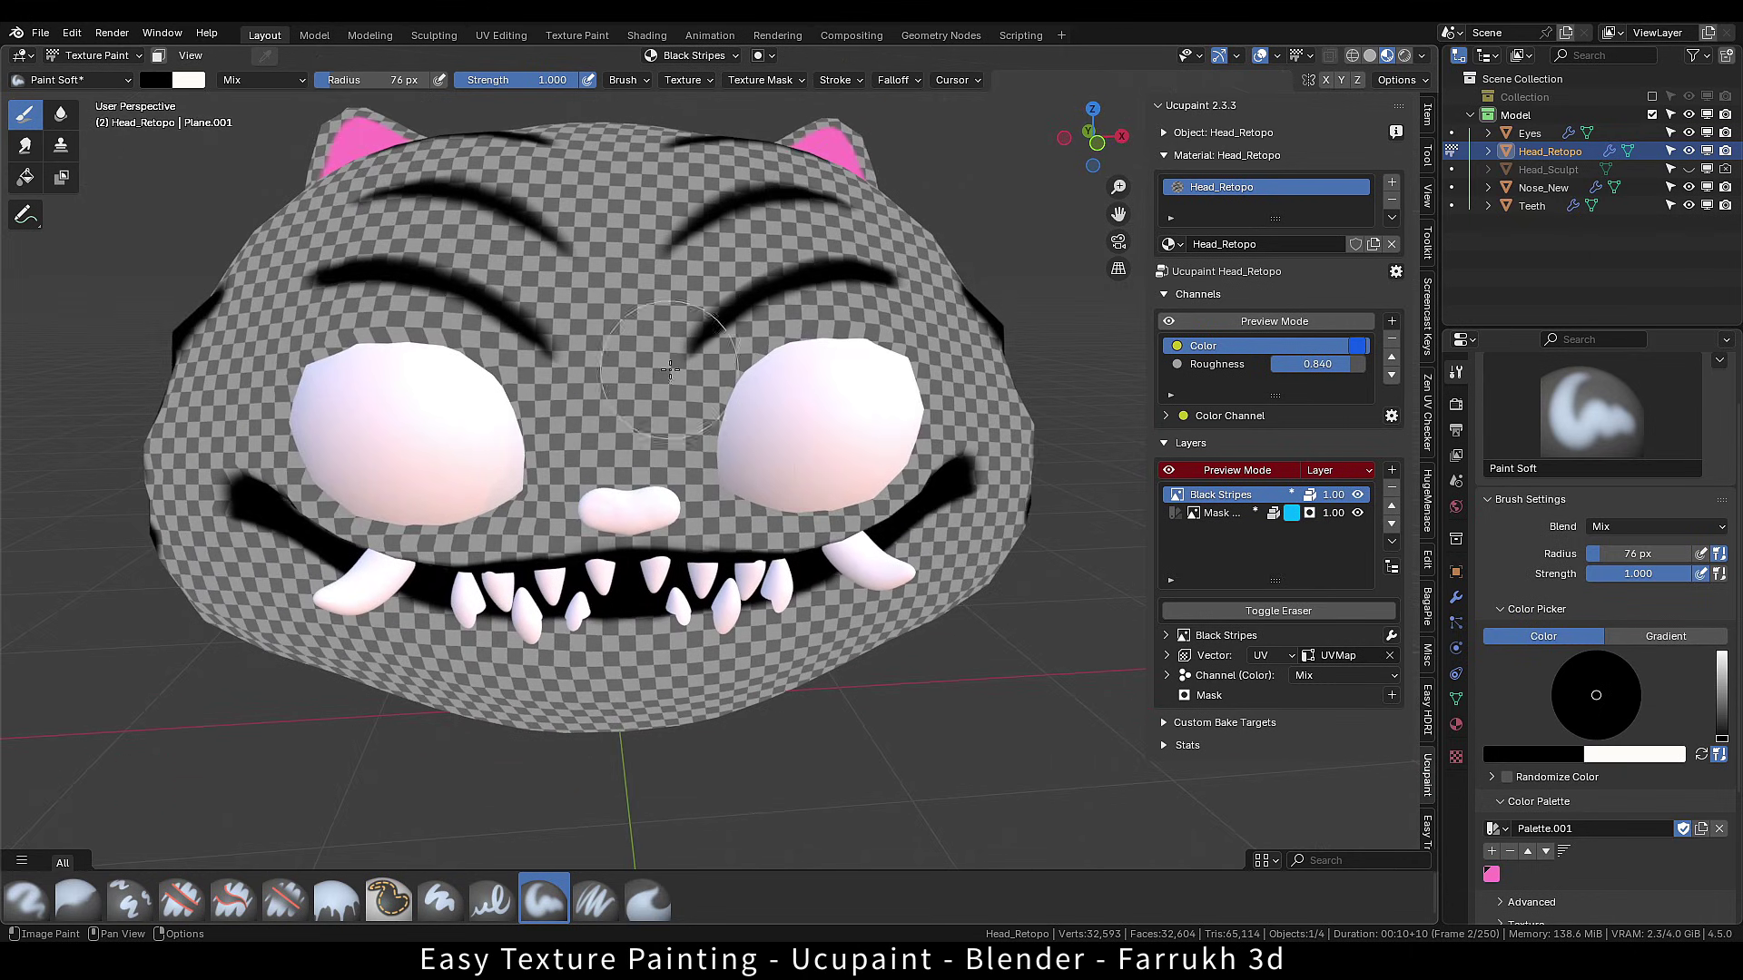
Examine the masked solid color layer on its own in layer preview and turn the preview off.
left_click(1213, 514)
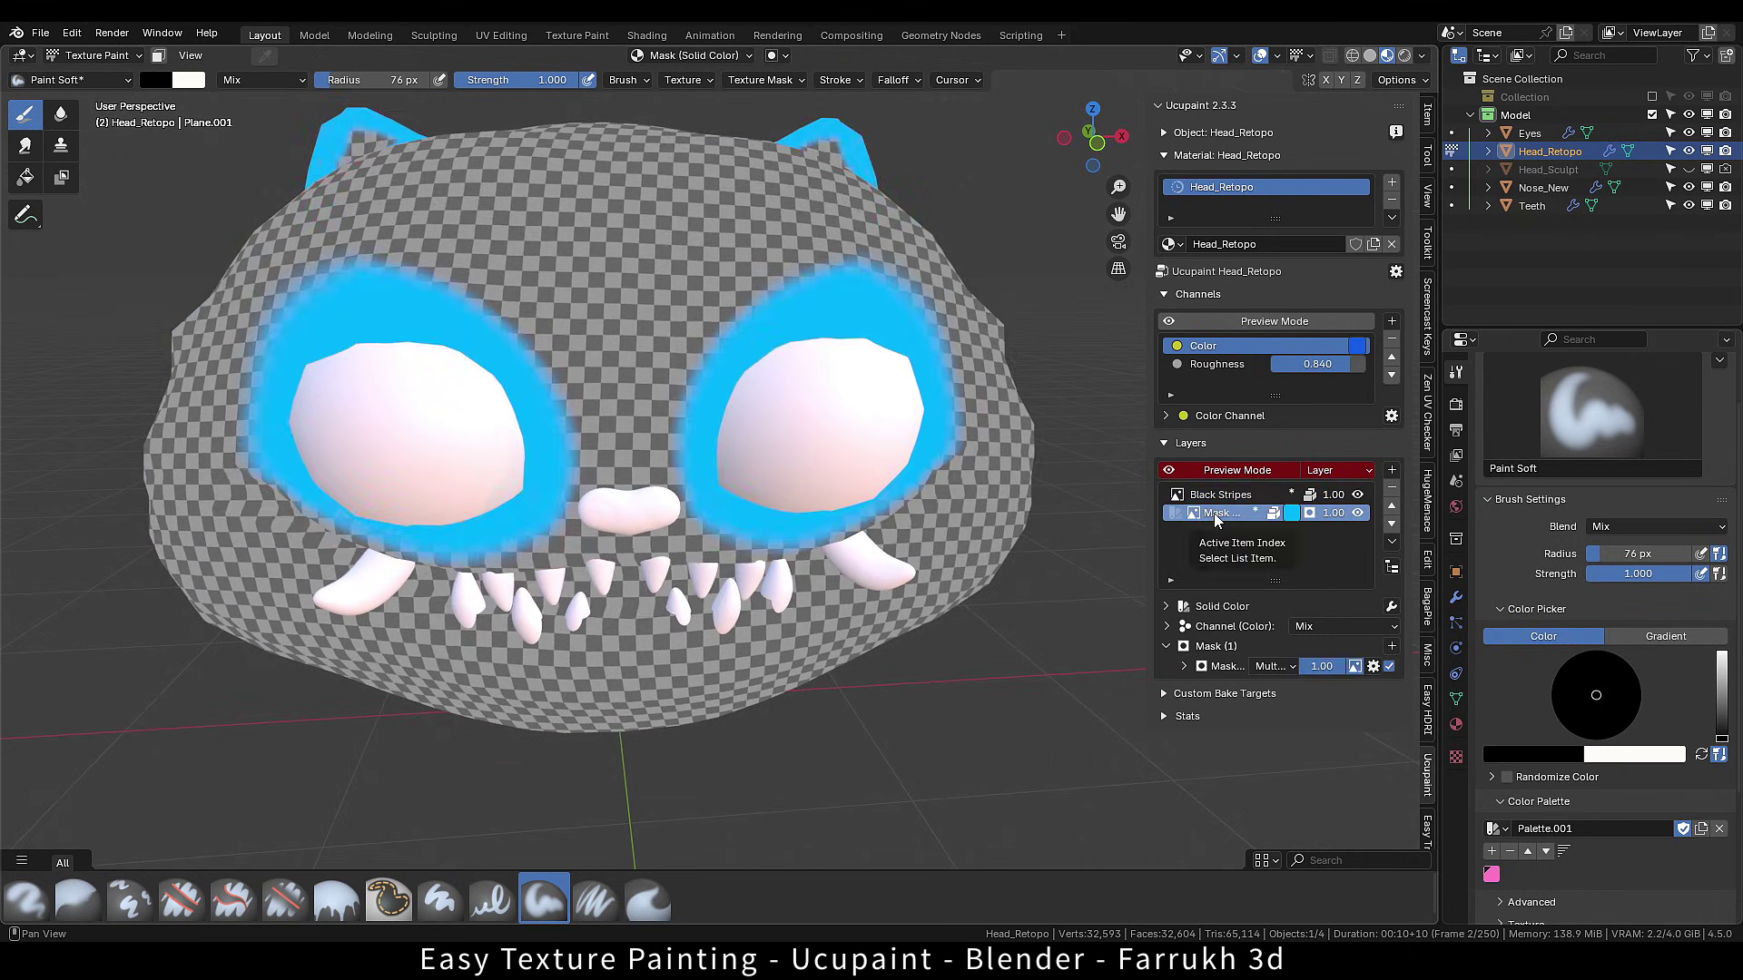
scroll(632, 459, "up", 2)
scroll(634, 457, "down", 1)
left_click_drag(633, 457, 659, 406, "alt")
scroll(490, 268, "down", 3)
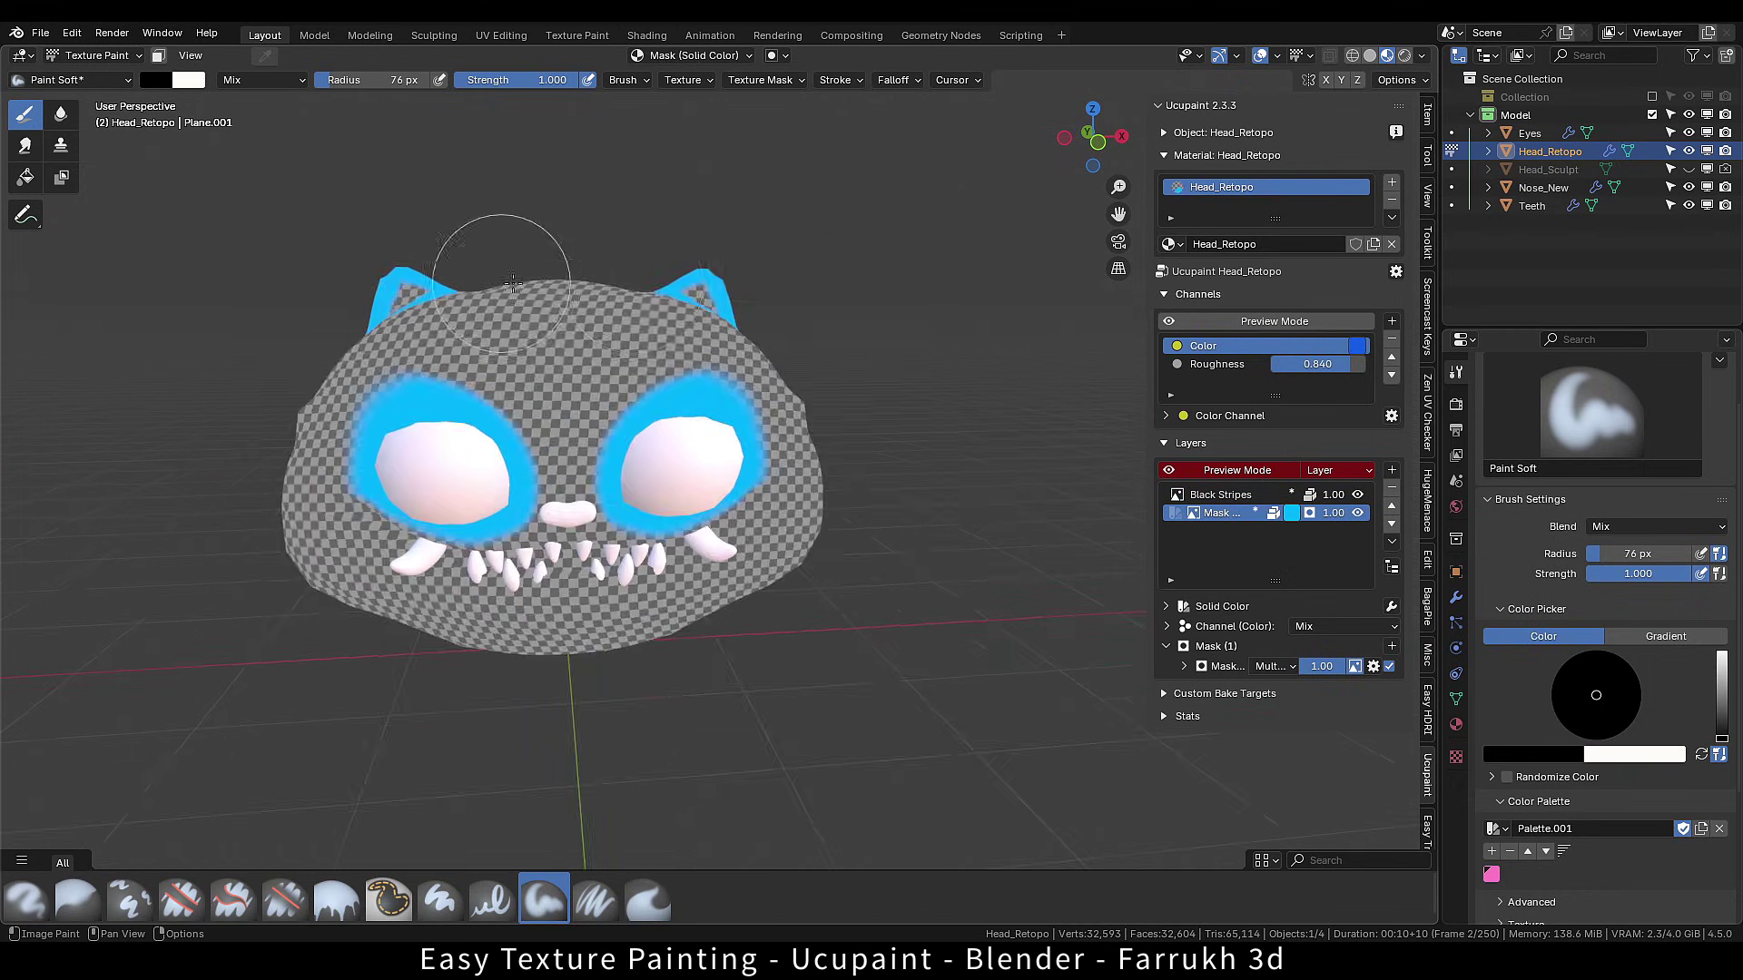
left_click_drag(517, 276, 545, 298, "alt")
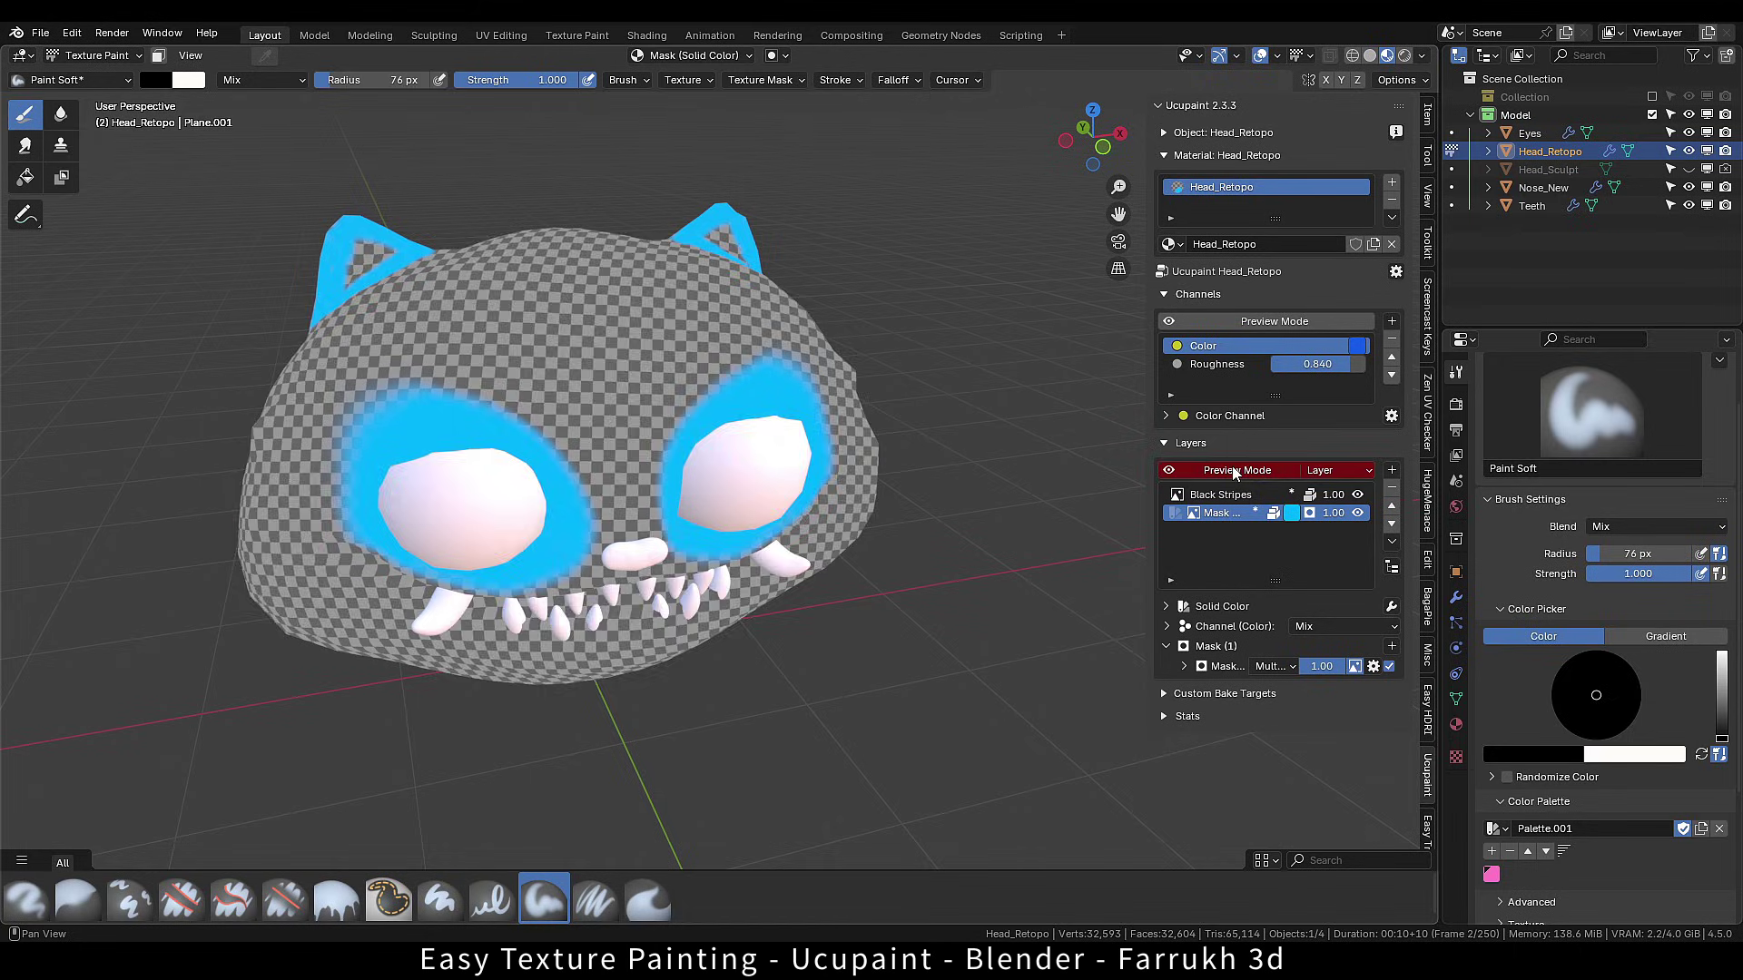
left_click(1234, 470)
middle_click_drag(635, 408, 613, 408, "alt")
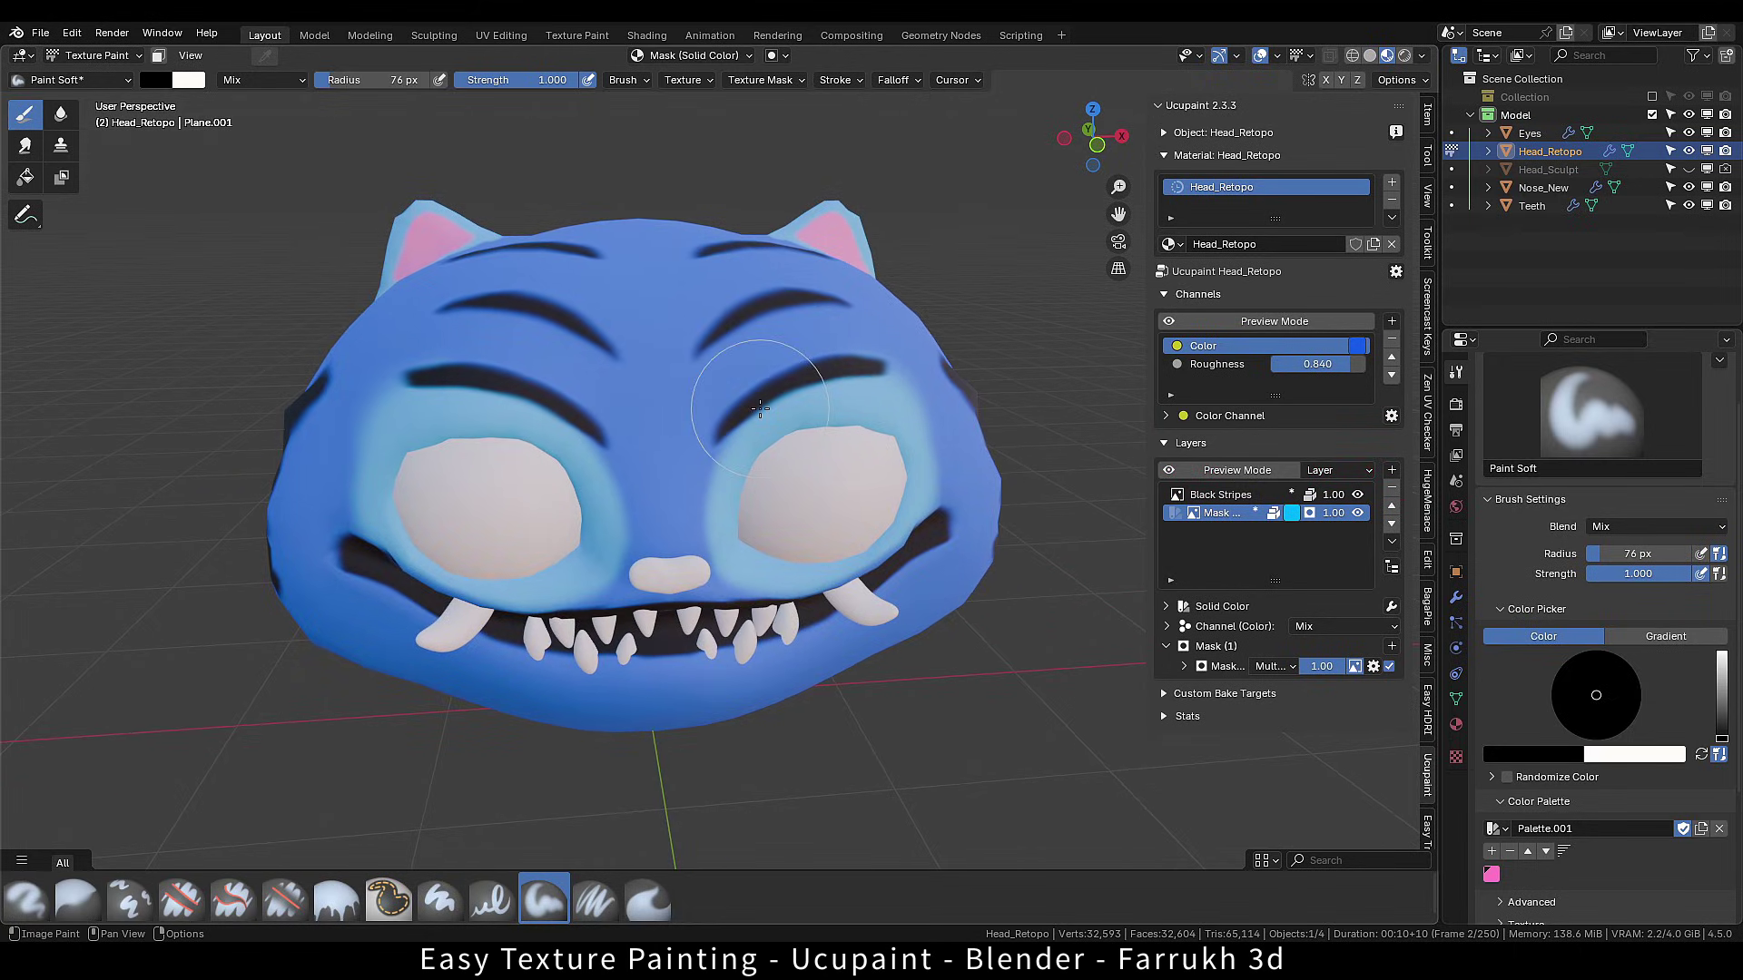
middle_click_drag(760, 409, 730, 405, "shift")
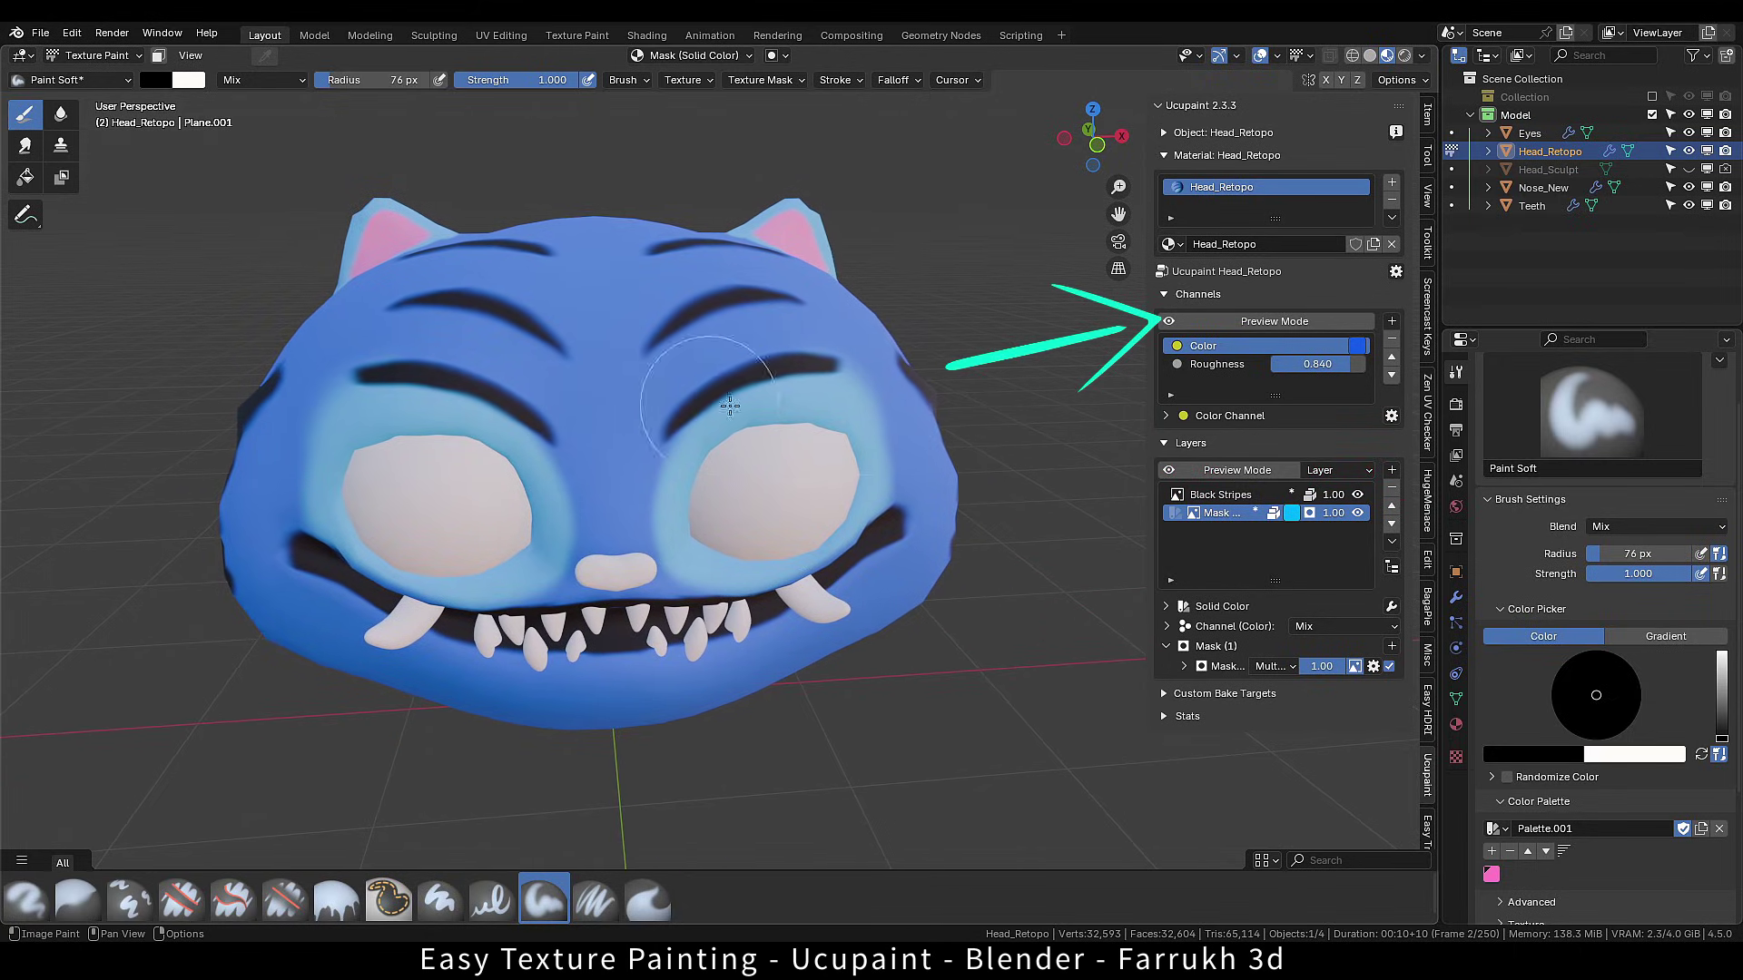
Enable the Color channel preview and inspect the head's flat colors from the side and front.
left_click(1205, 320)
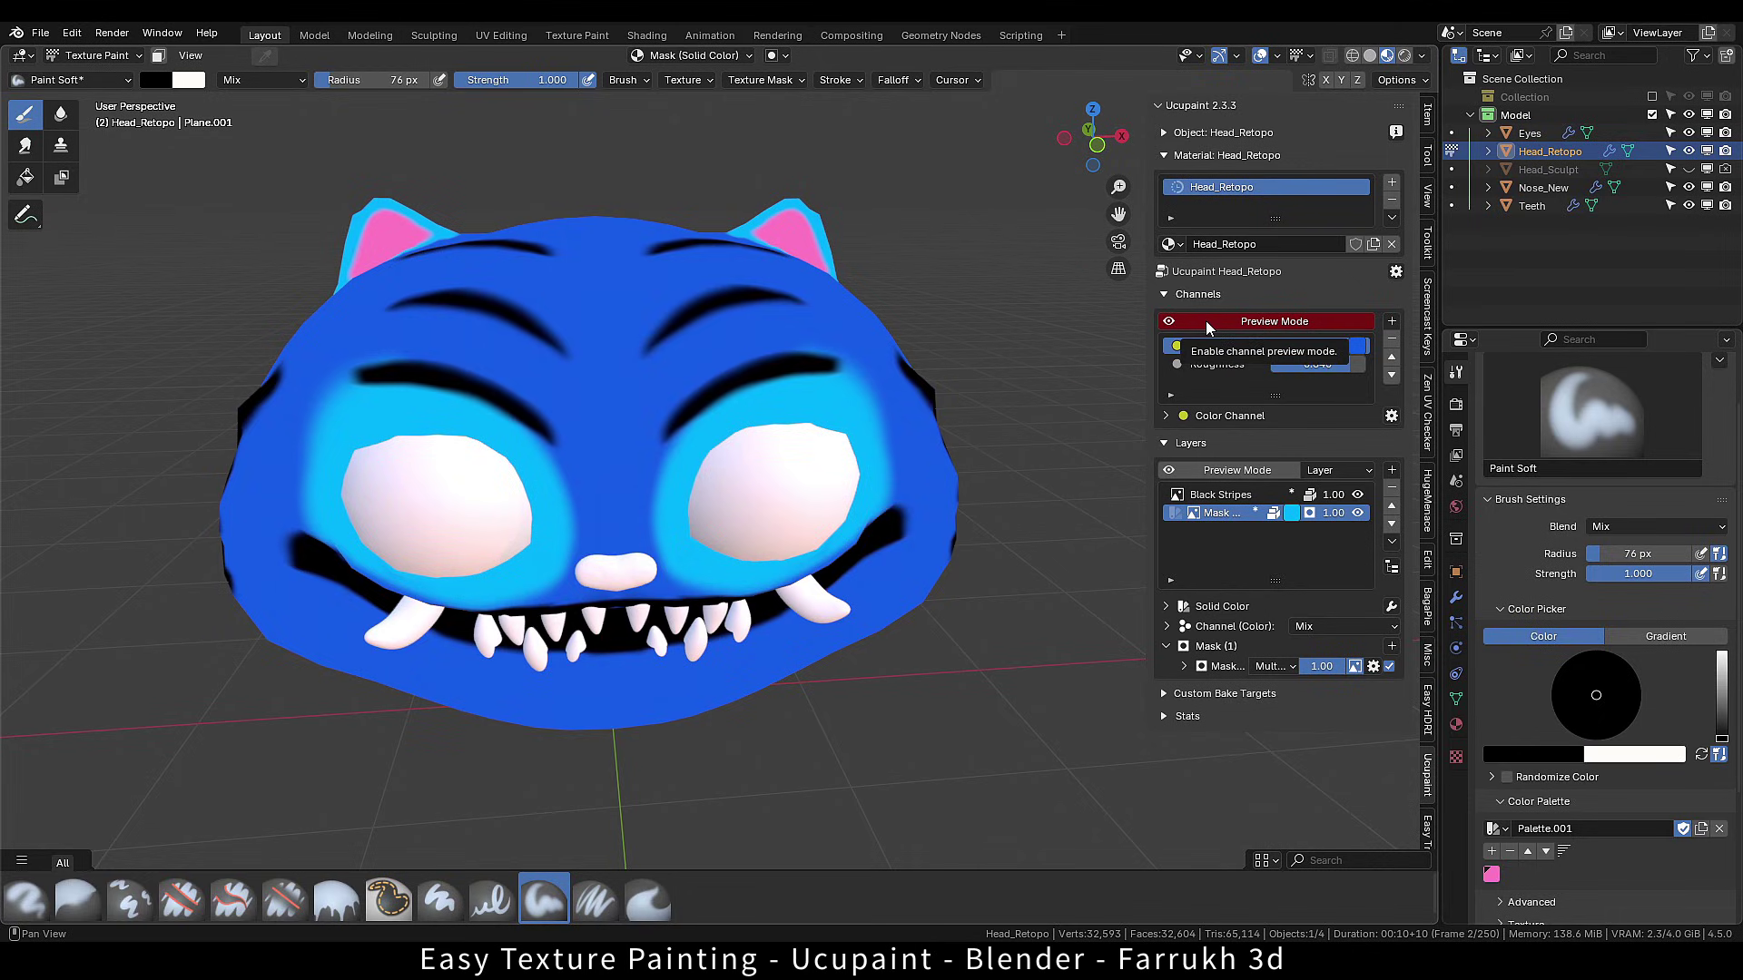
mouse_move(817, 466)
middle_mouse_down("alt")
mouse_move(809, 490)
mouse_move(729, 483)
middle_mouse_up("alt")
scroll(879, 525, "up", 1)
middle_click_drag(922, 510, 832, 462, "shift")
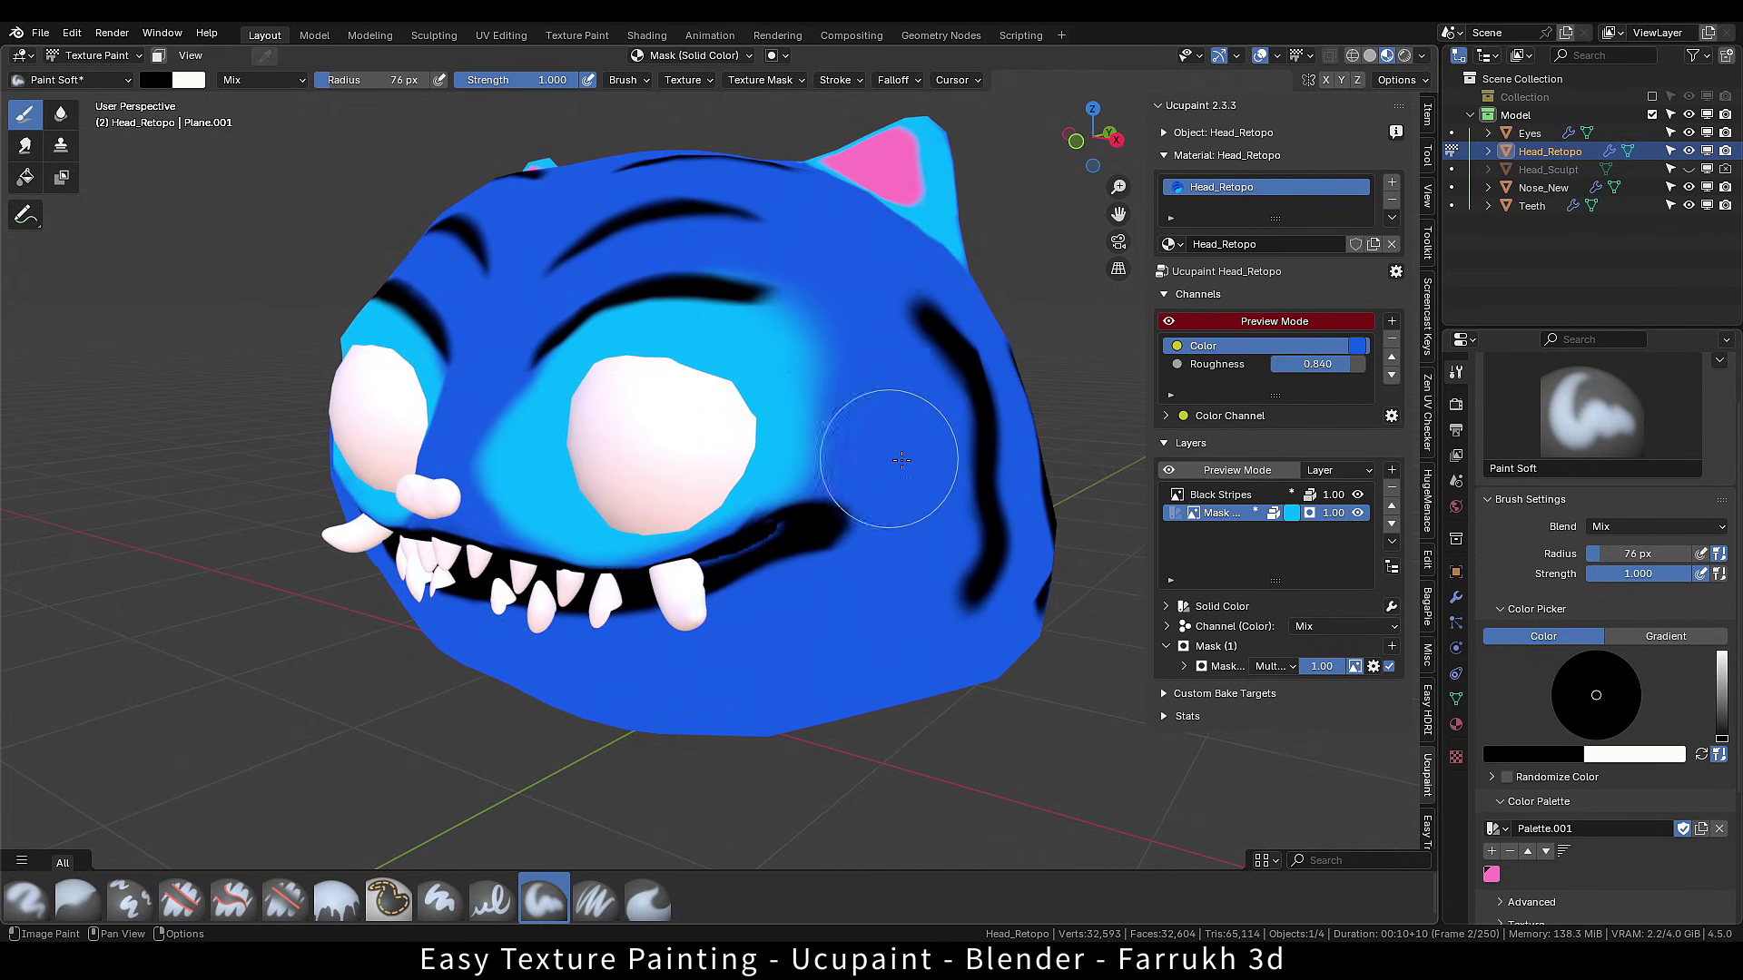
middle_click_drag(675, 693, 653, 418)
scroll(630, 427, "up", 1)
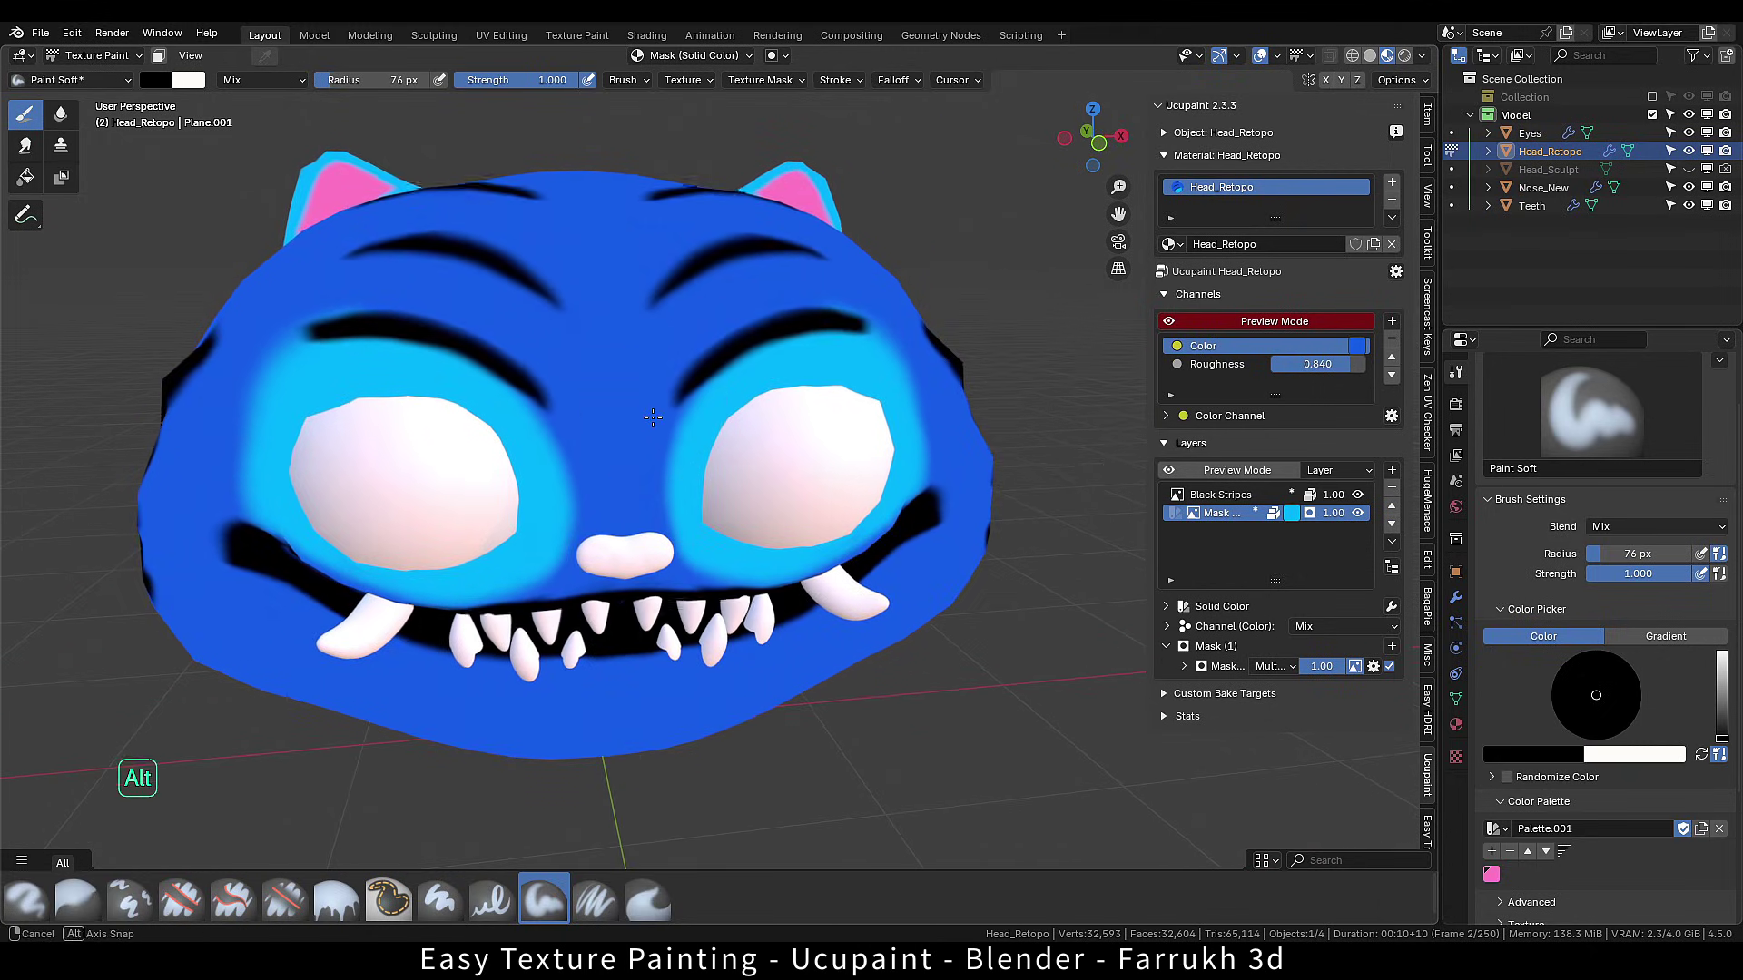
Change the base color of the Color channel to a brighter blue.
left_click(1356, 348)
mouse_move(1464, 72)
left_mouse_down()
mouse_move(1514, 56)
mouse_move(1466, 73)
left_mouse_up()
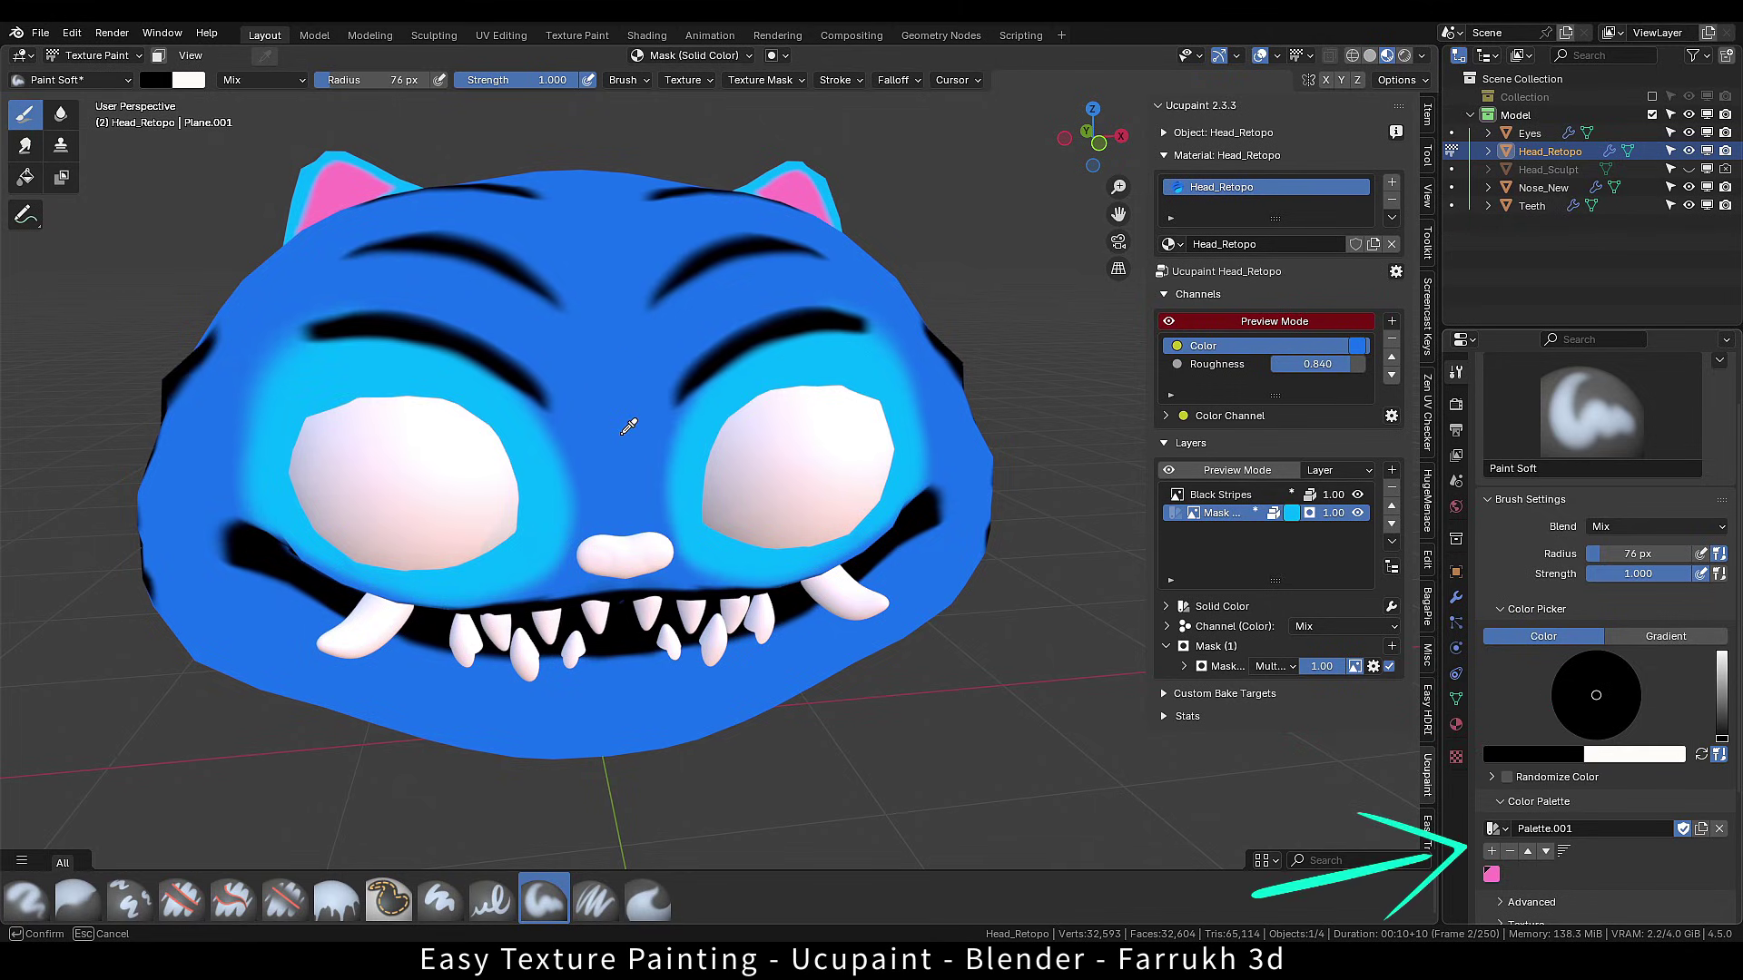
Sample the light blue beside the eye as the brush color and add it to Palette.001.
left_click(699, 440)
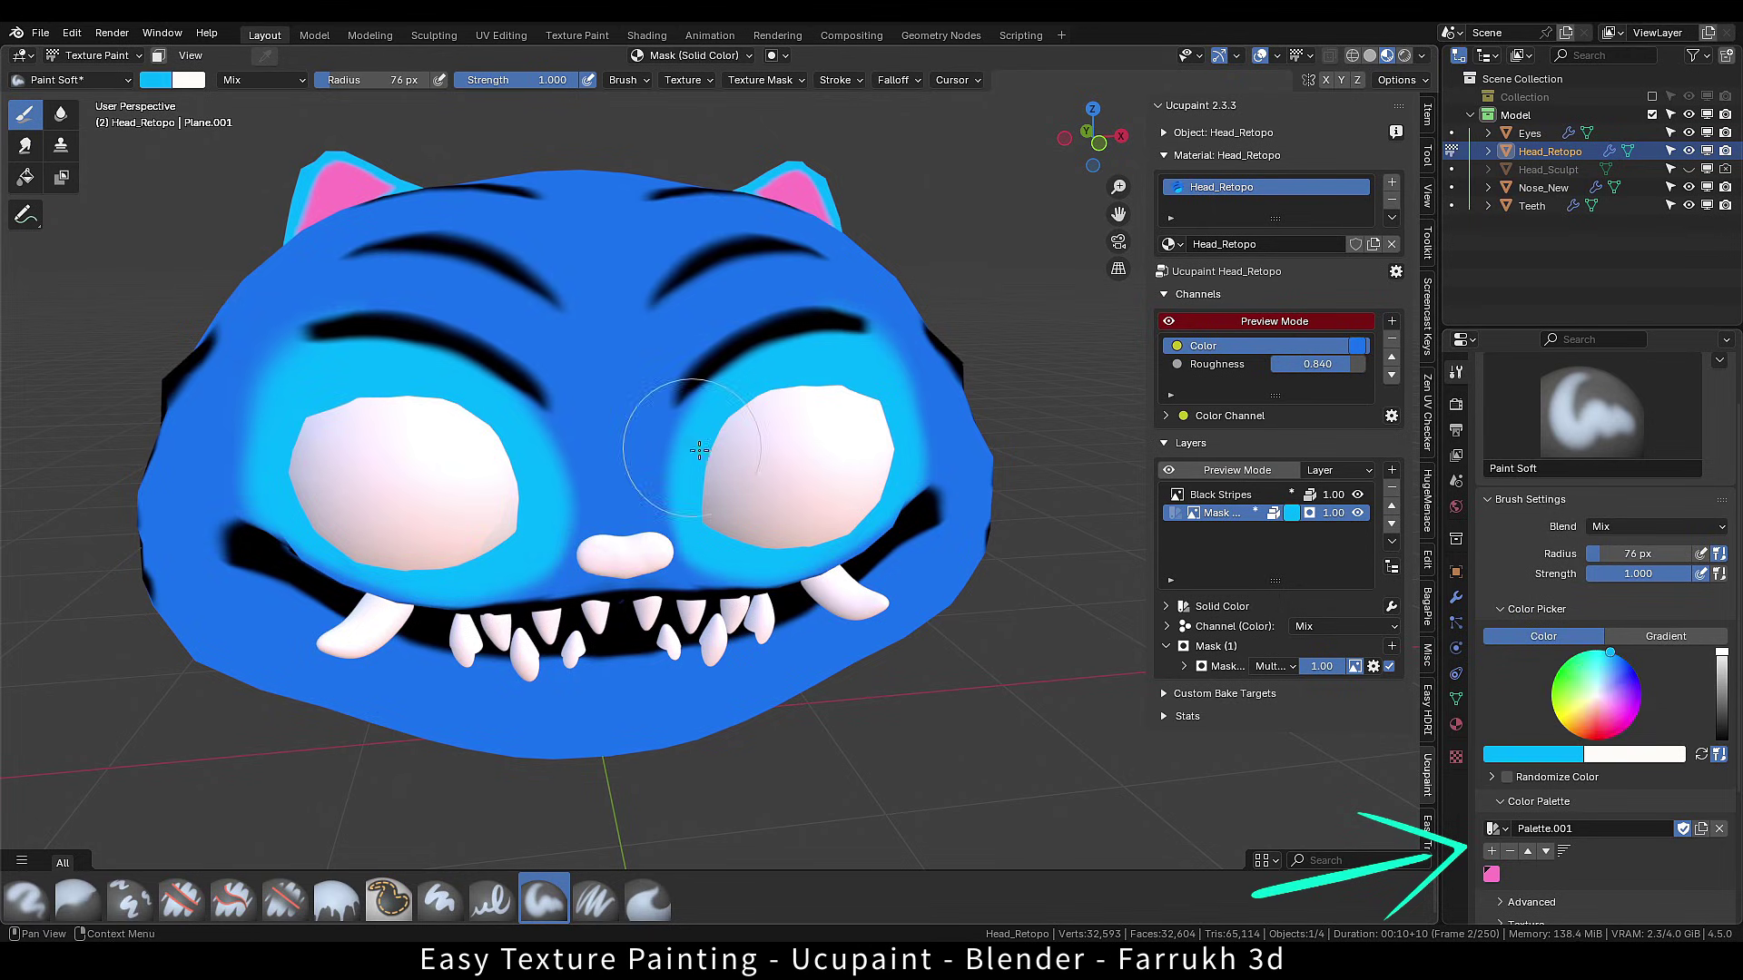
scroll(1554, 763, "down", 1)
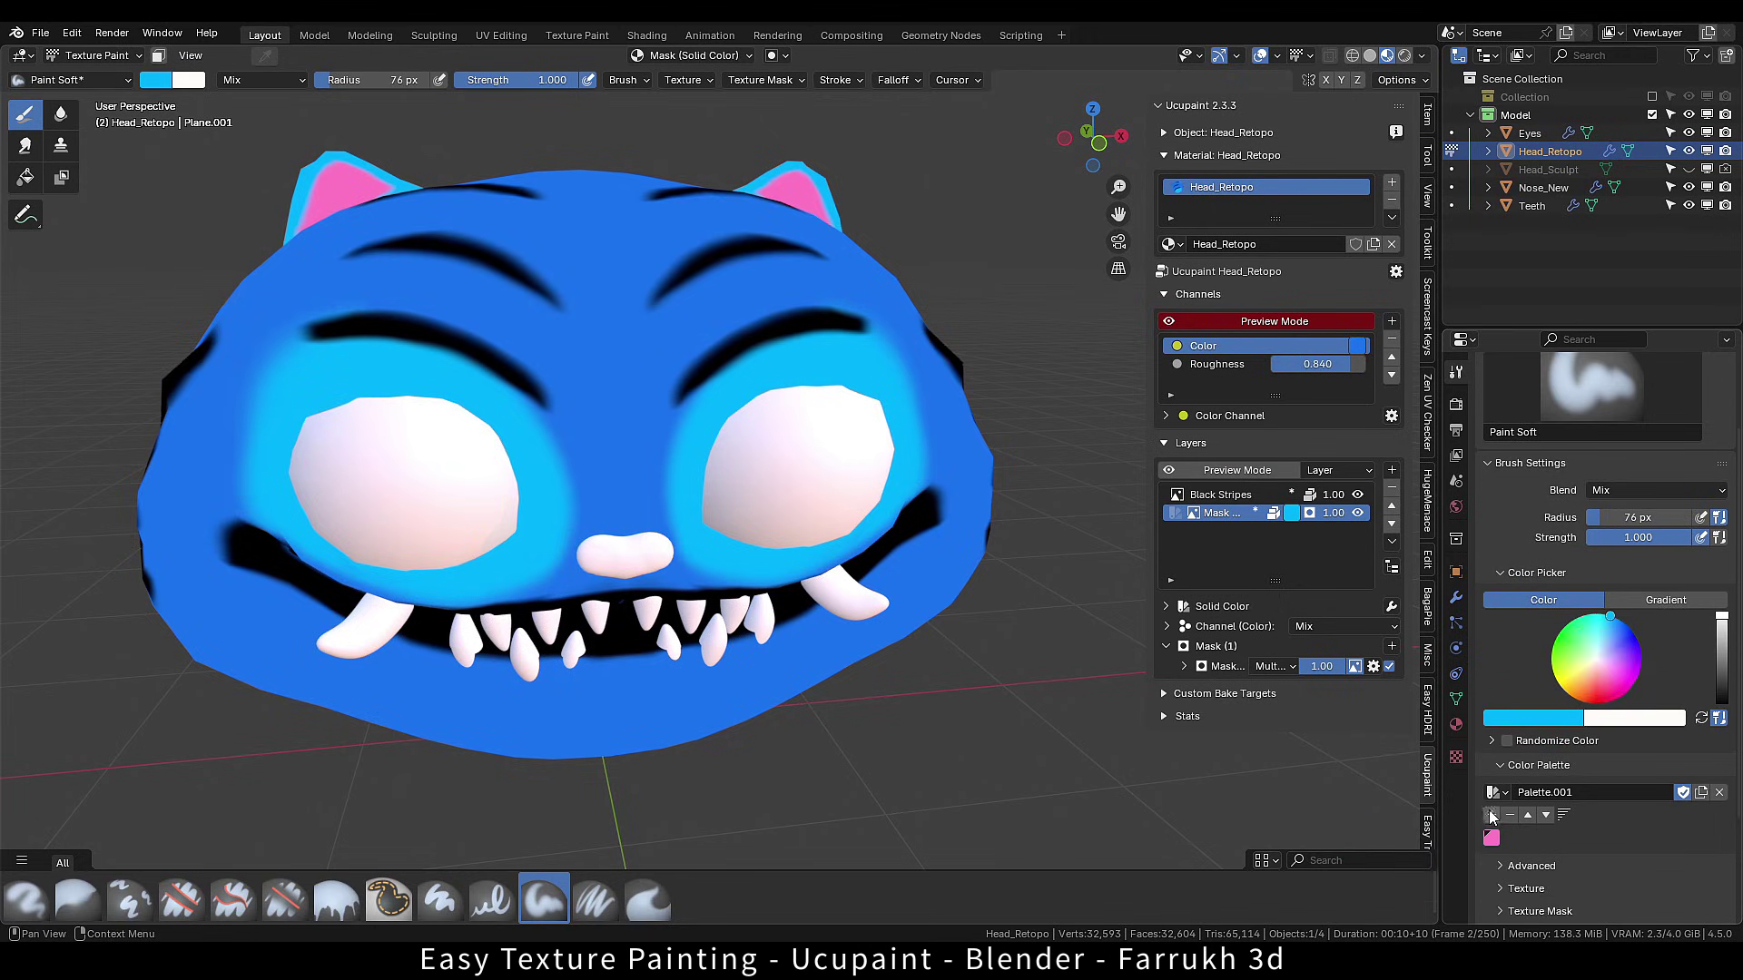
left_click(1490, 815)
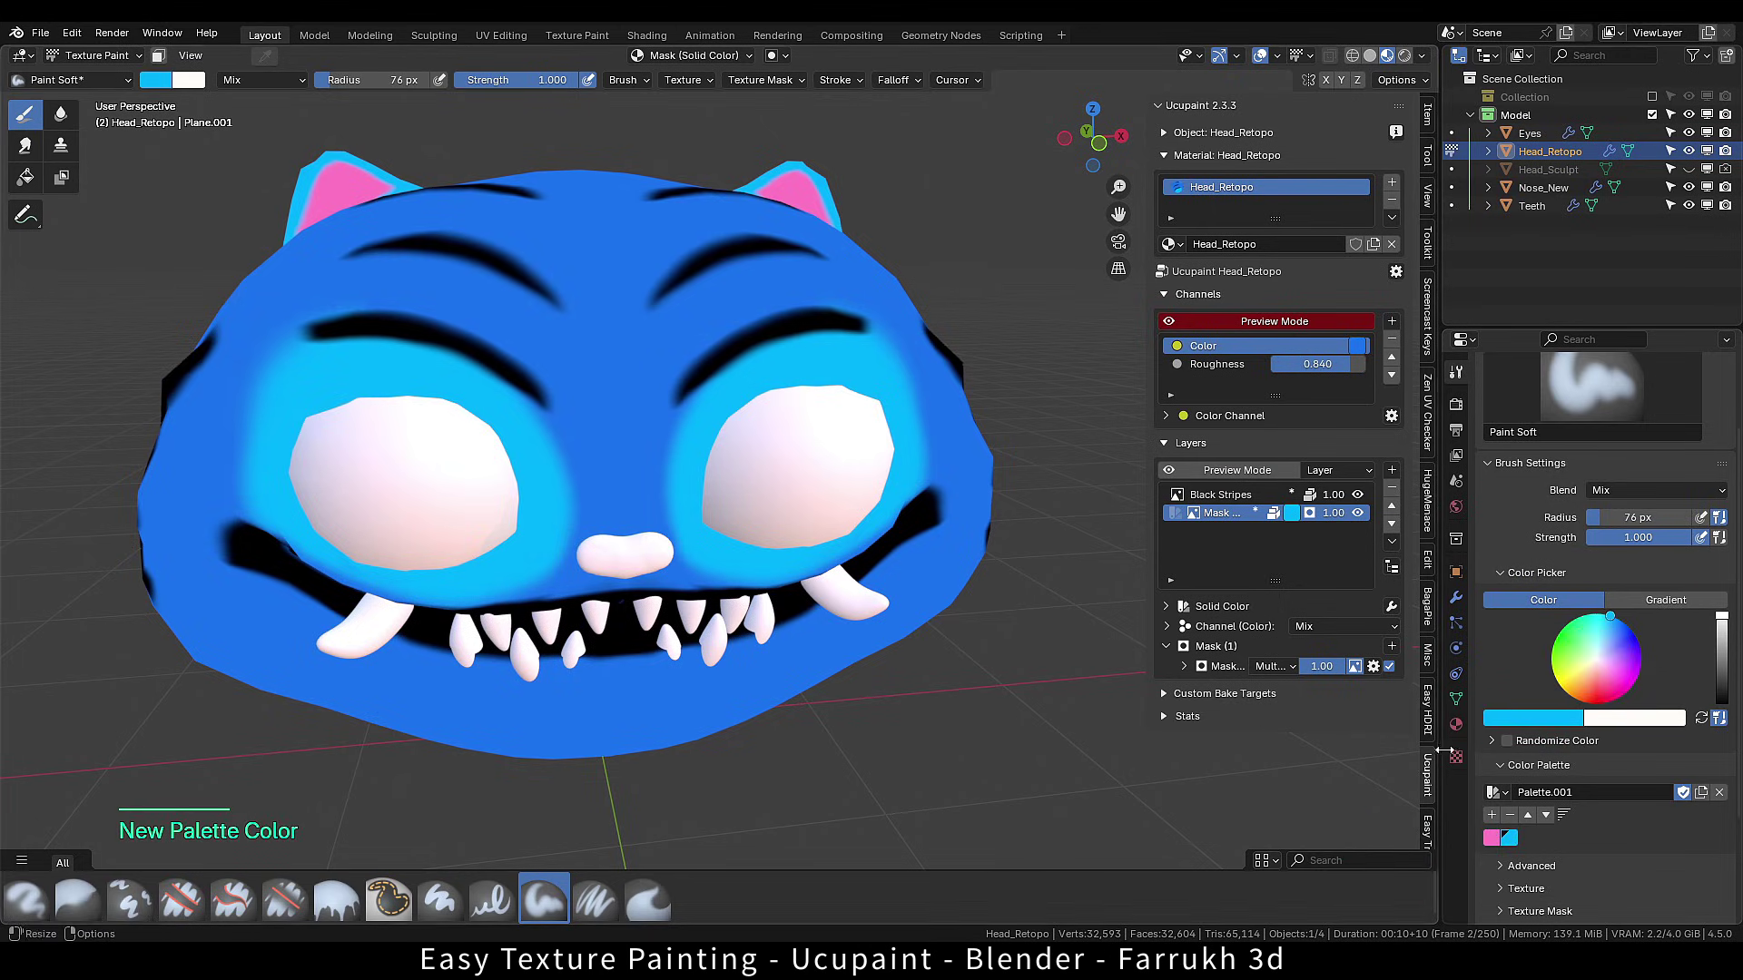
Preview the Roughness channel, set its value to 0.830, return to the Color channel and turn Preview Mode off.
middle_click_drag(886, 470, 915, 515, "shift")
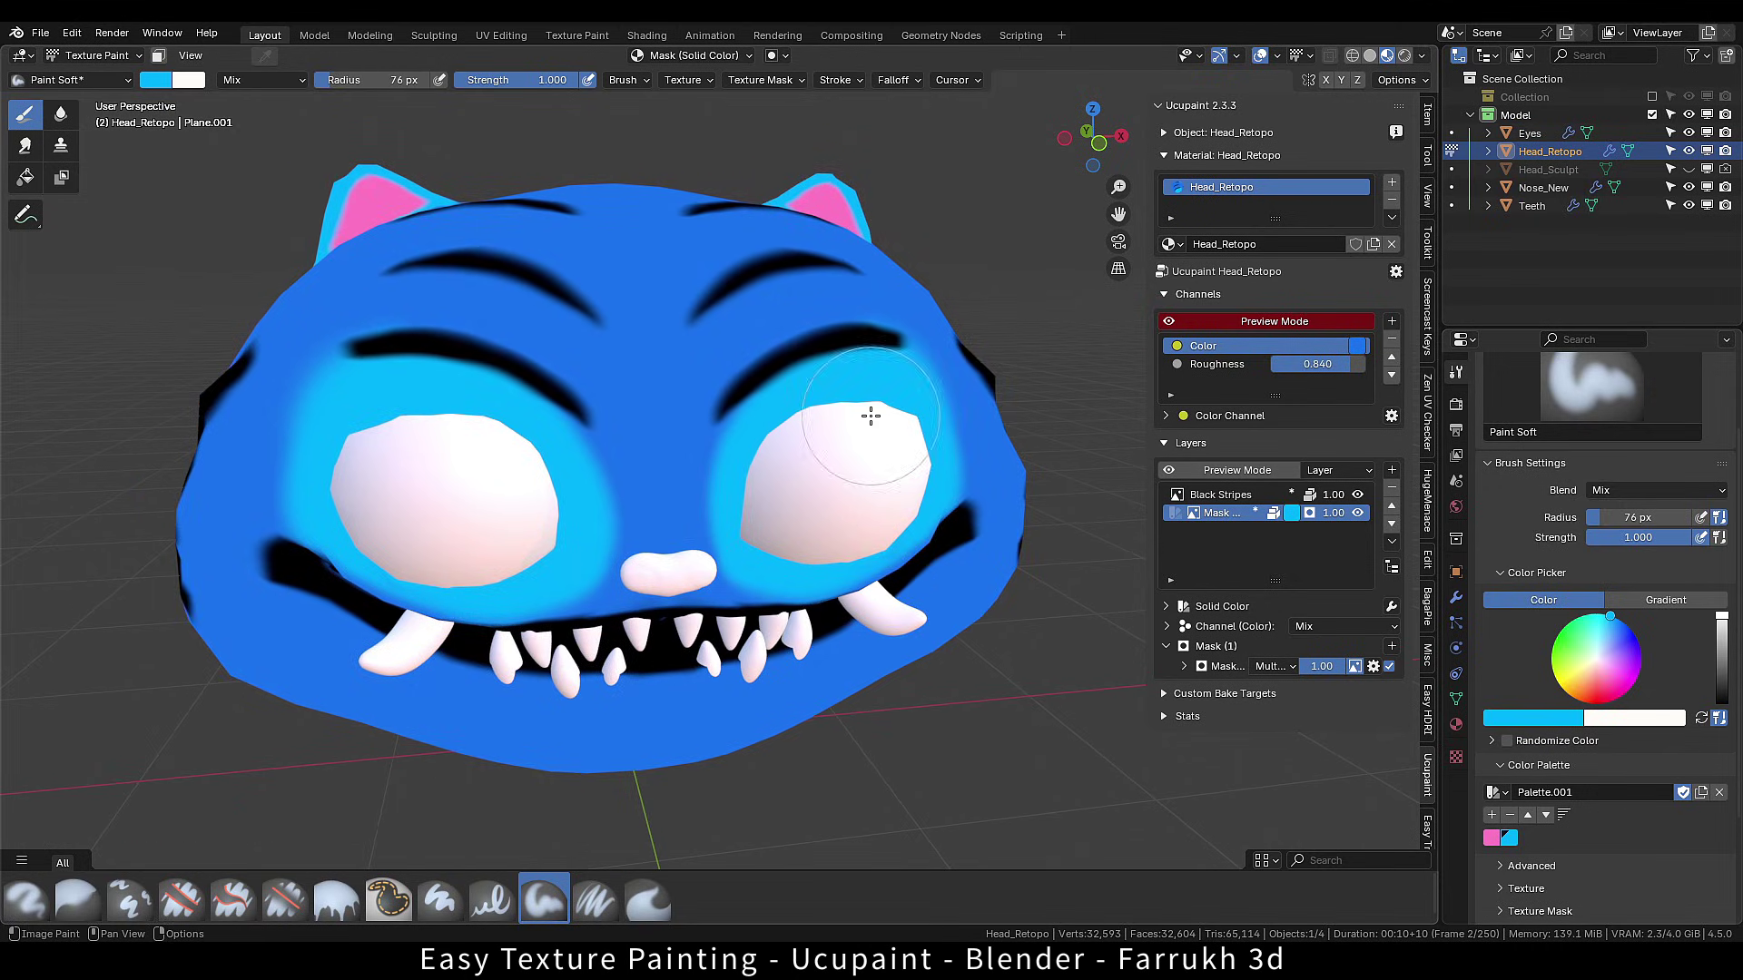
left_click(1209, 366)
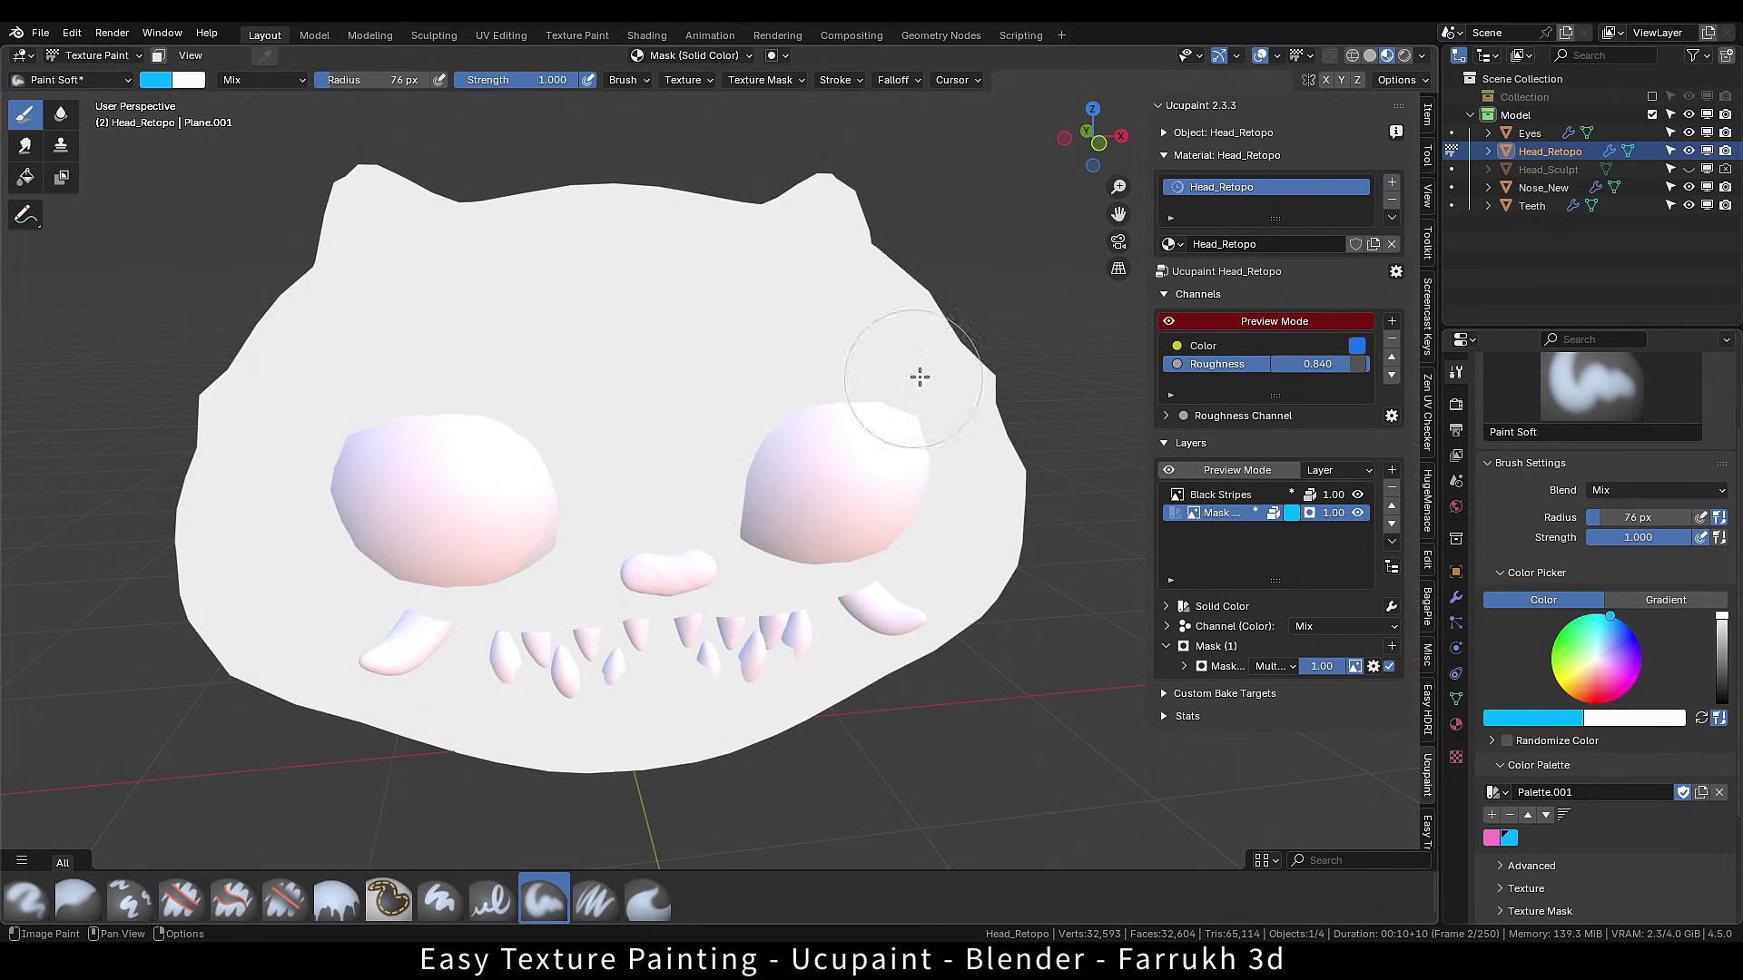
mouse_move(1348, 363)
left_mouse_down()
mouse_move(1307, 364)
mouse_move(1348, 364)
left_mouse_up()
left_click(1214, 344)
left_click(1217, 321)
Change the head's base color in the Color channel to a deeper, more saturated blue.
scroll(641, 508, "down", 2)
middle_click_drag(655, 578, 641, 565)
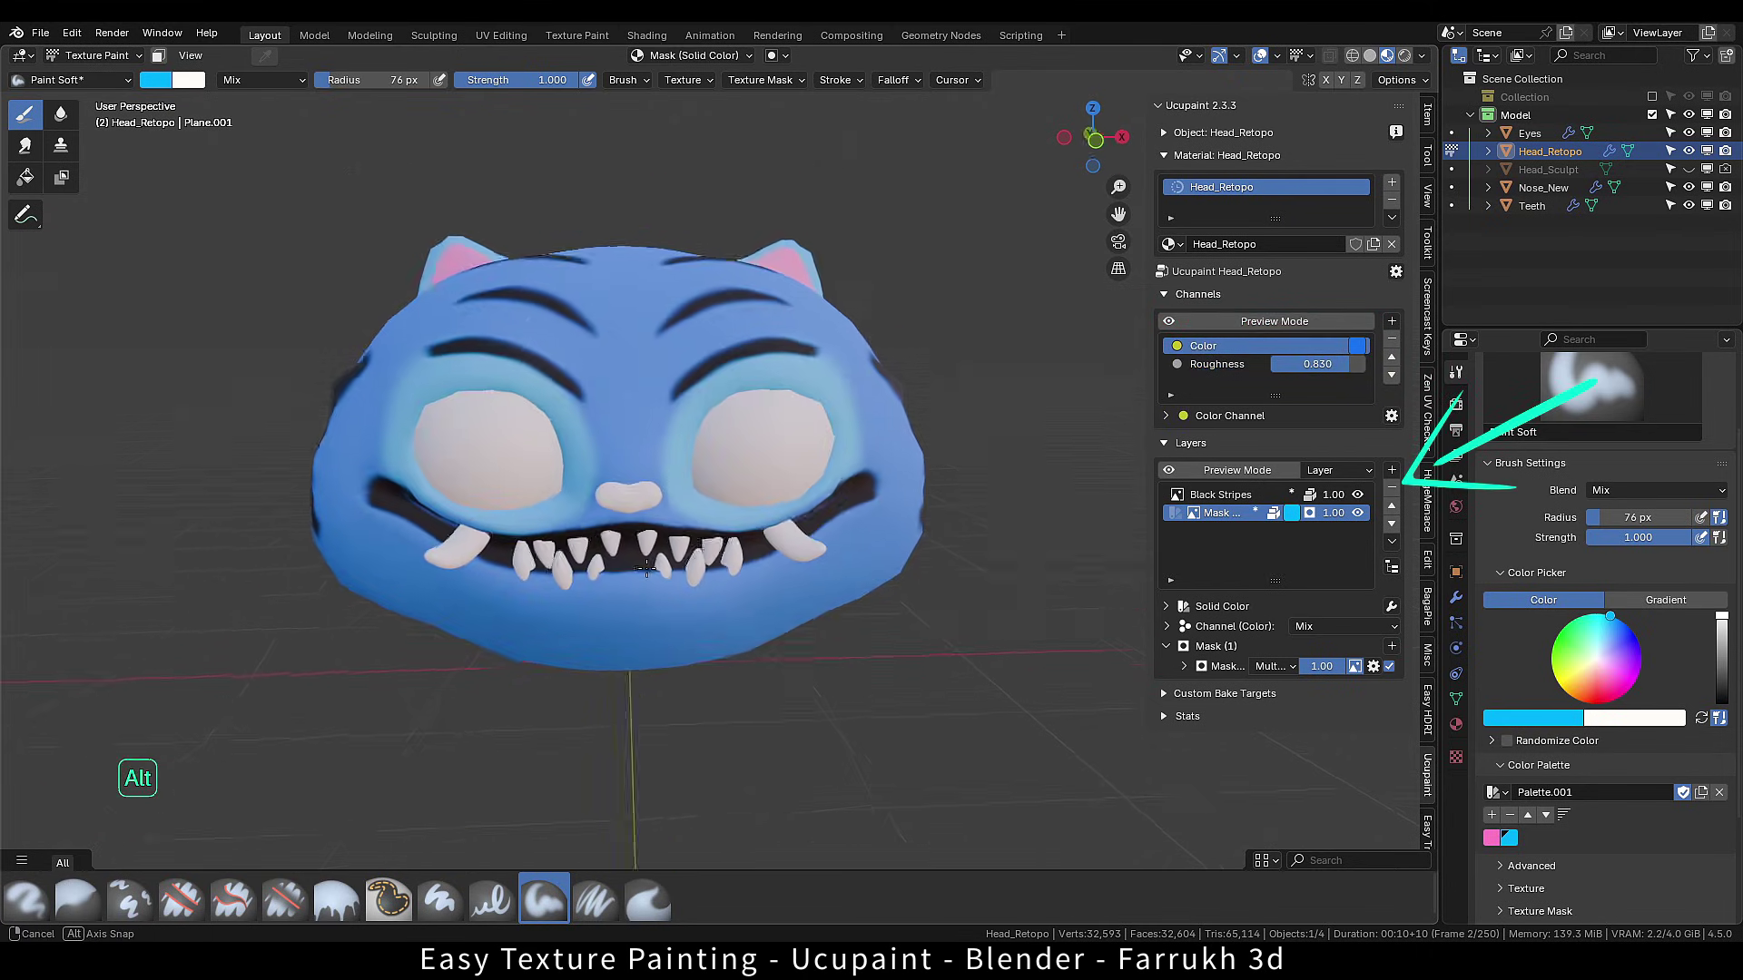
mouse_move(641, 565)
left_mouse_down("alt")
mouse_move(527, 567)
mouse_move(669, 572)
mouse_move(620, 567)
left_mouse_up("alt")
scroll(622, 490, "up", 2)
middle_click_drag(621, 567, 628, 572, "alt")
left_click(1358, 345)
left_click_drag(1466, 91, 1481, 72)
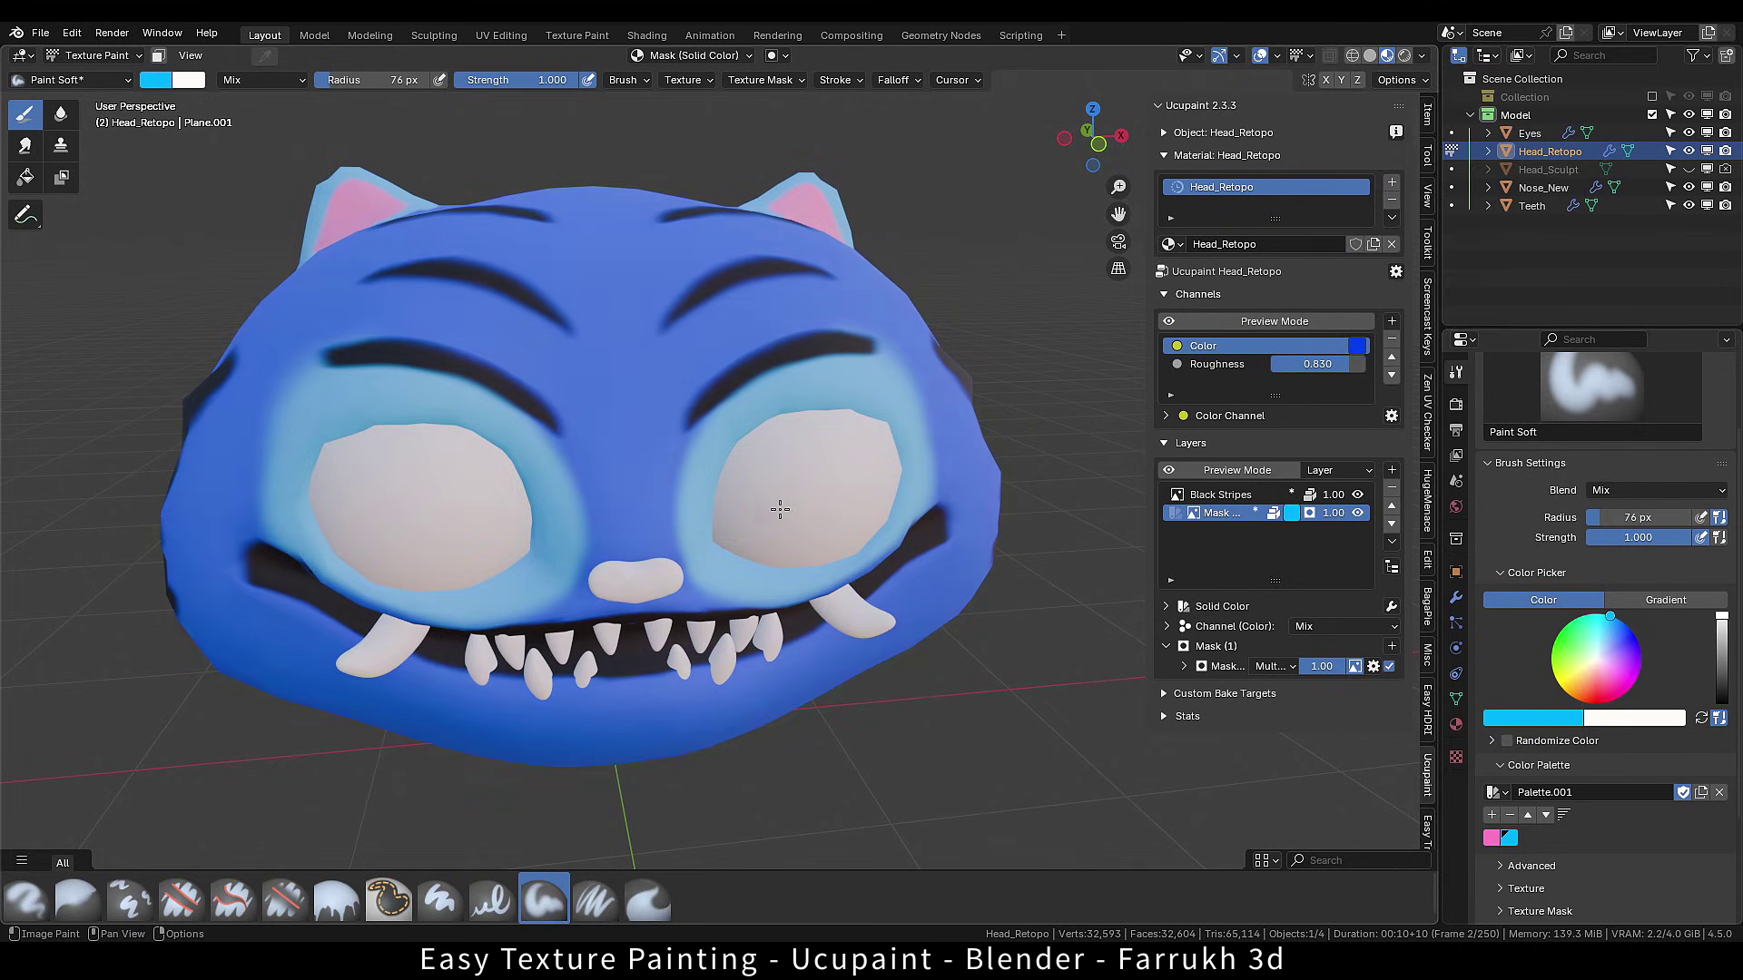
scroll(776, 508, "up", 3)
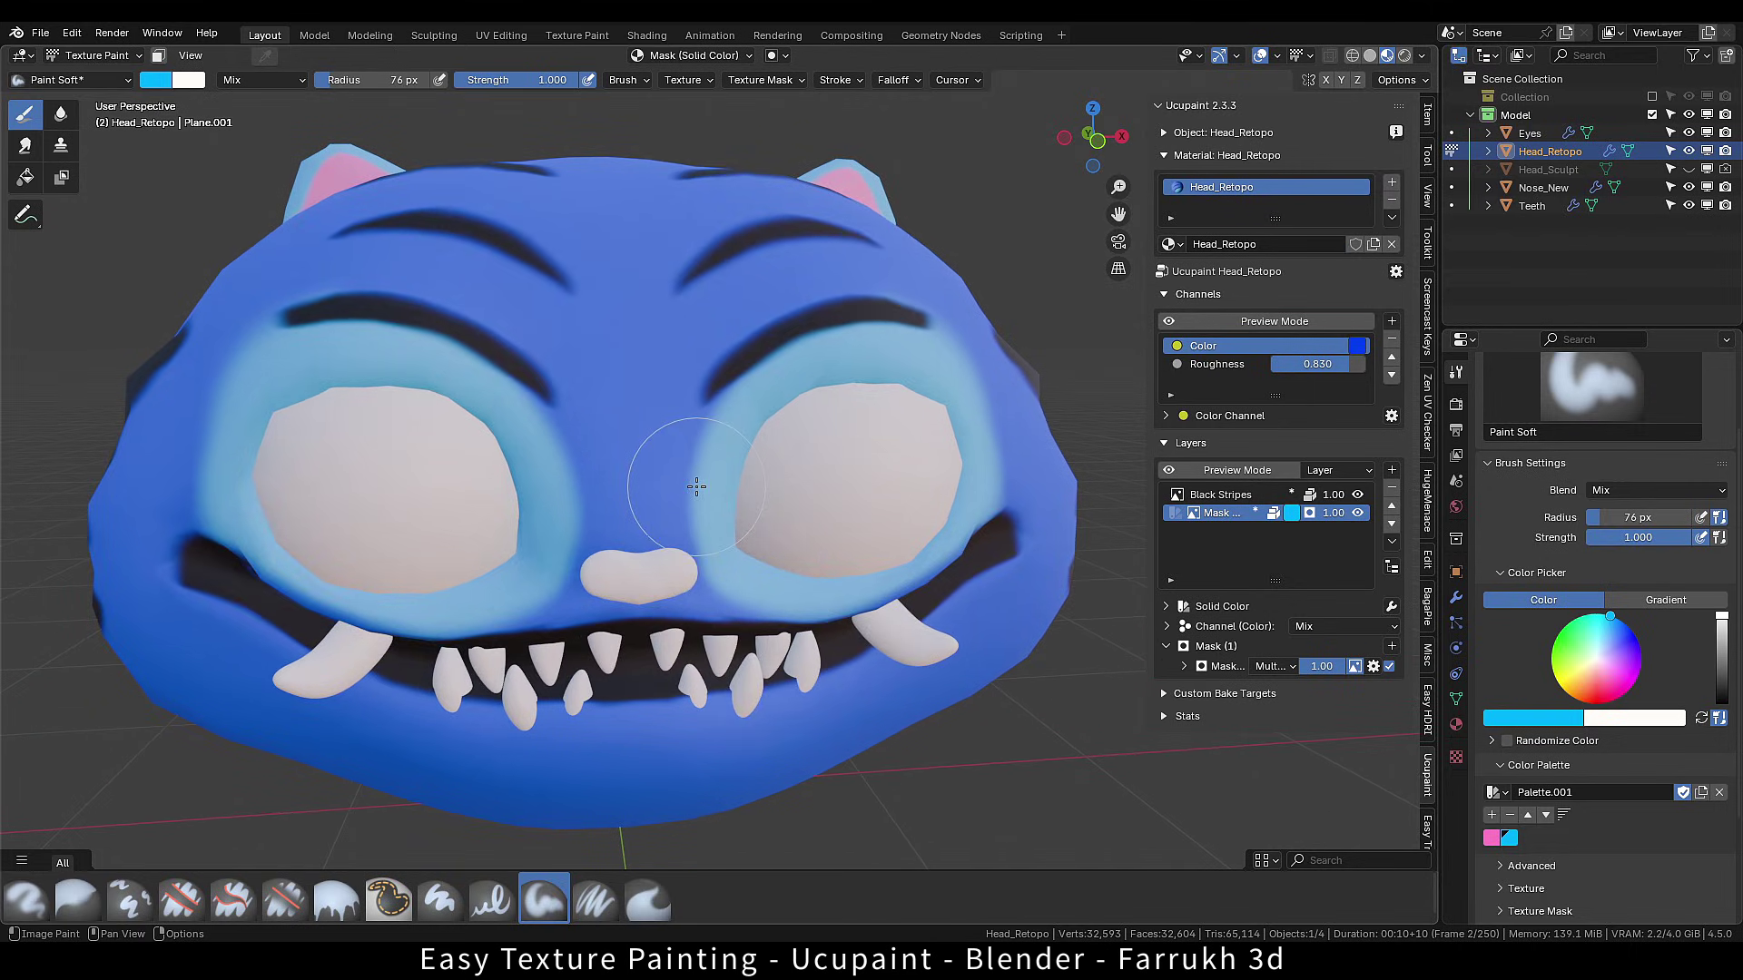
Switch to Object Mode, select the eyes and give them a new material with a Principled Ucupaint setup using Color and Roughness channels.
key("Tab")
left_click(1049, 793)
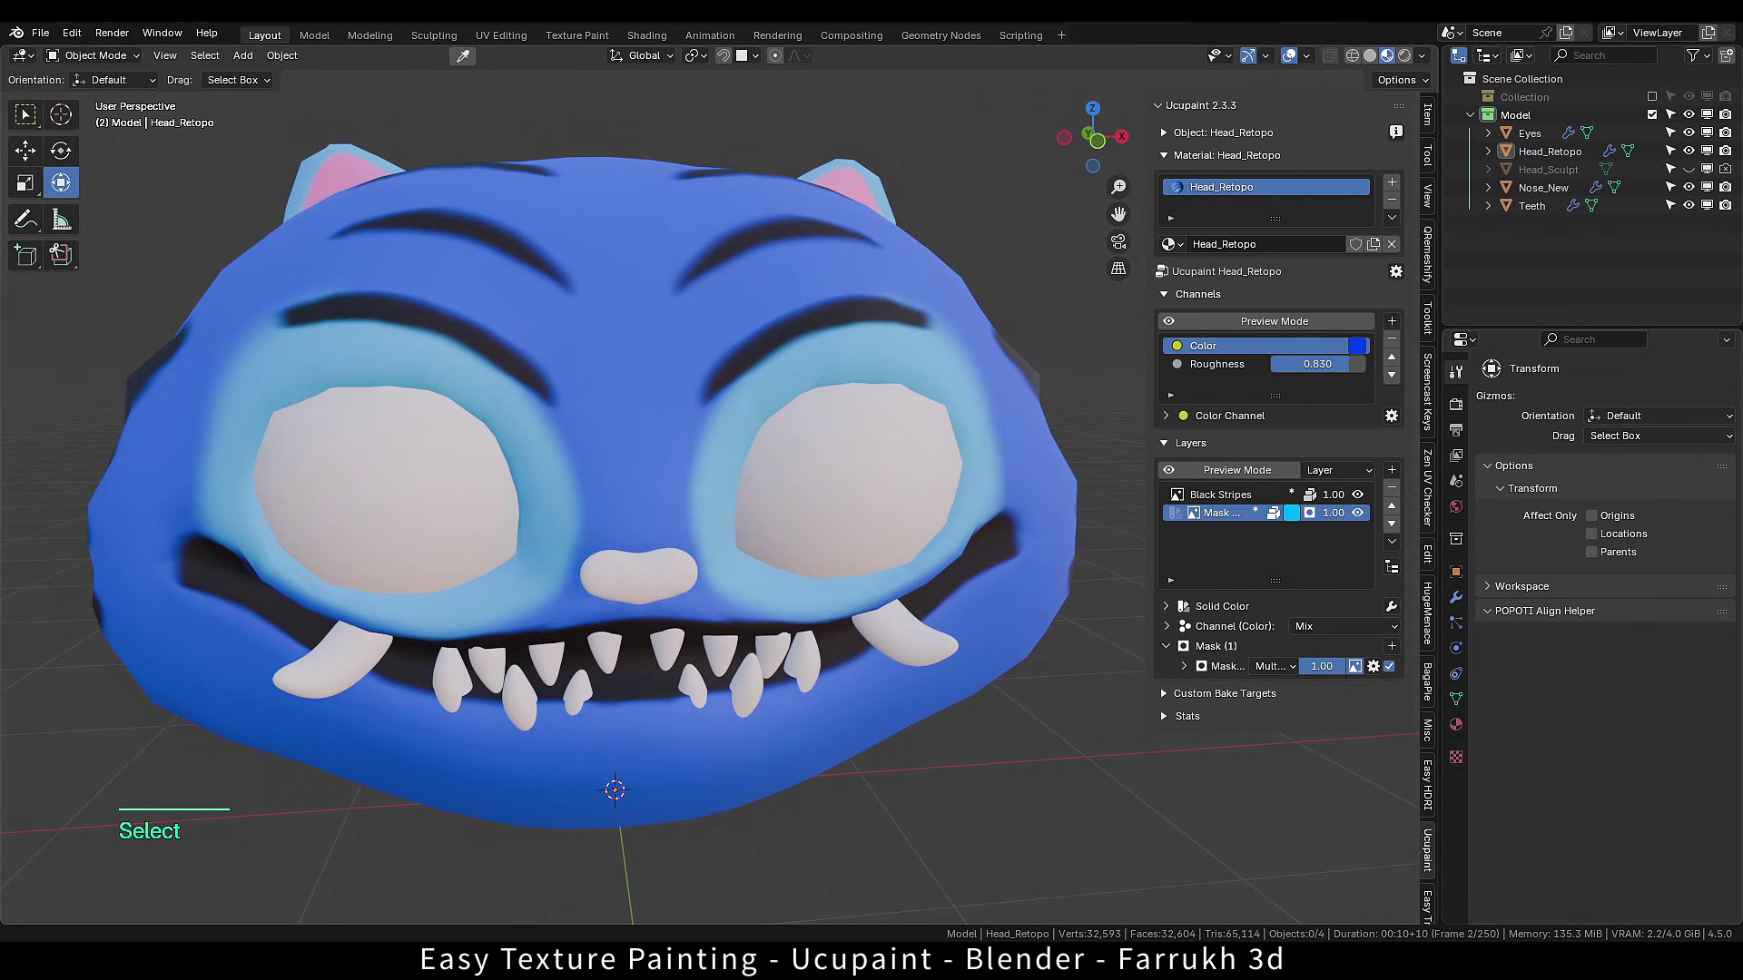
left_click(853, 491)
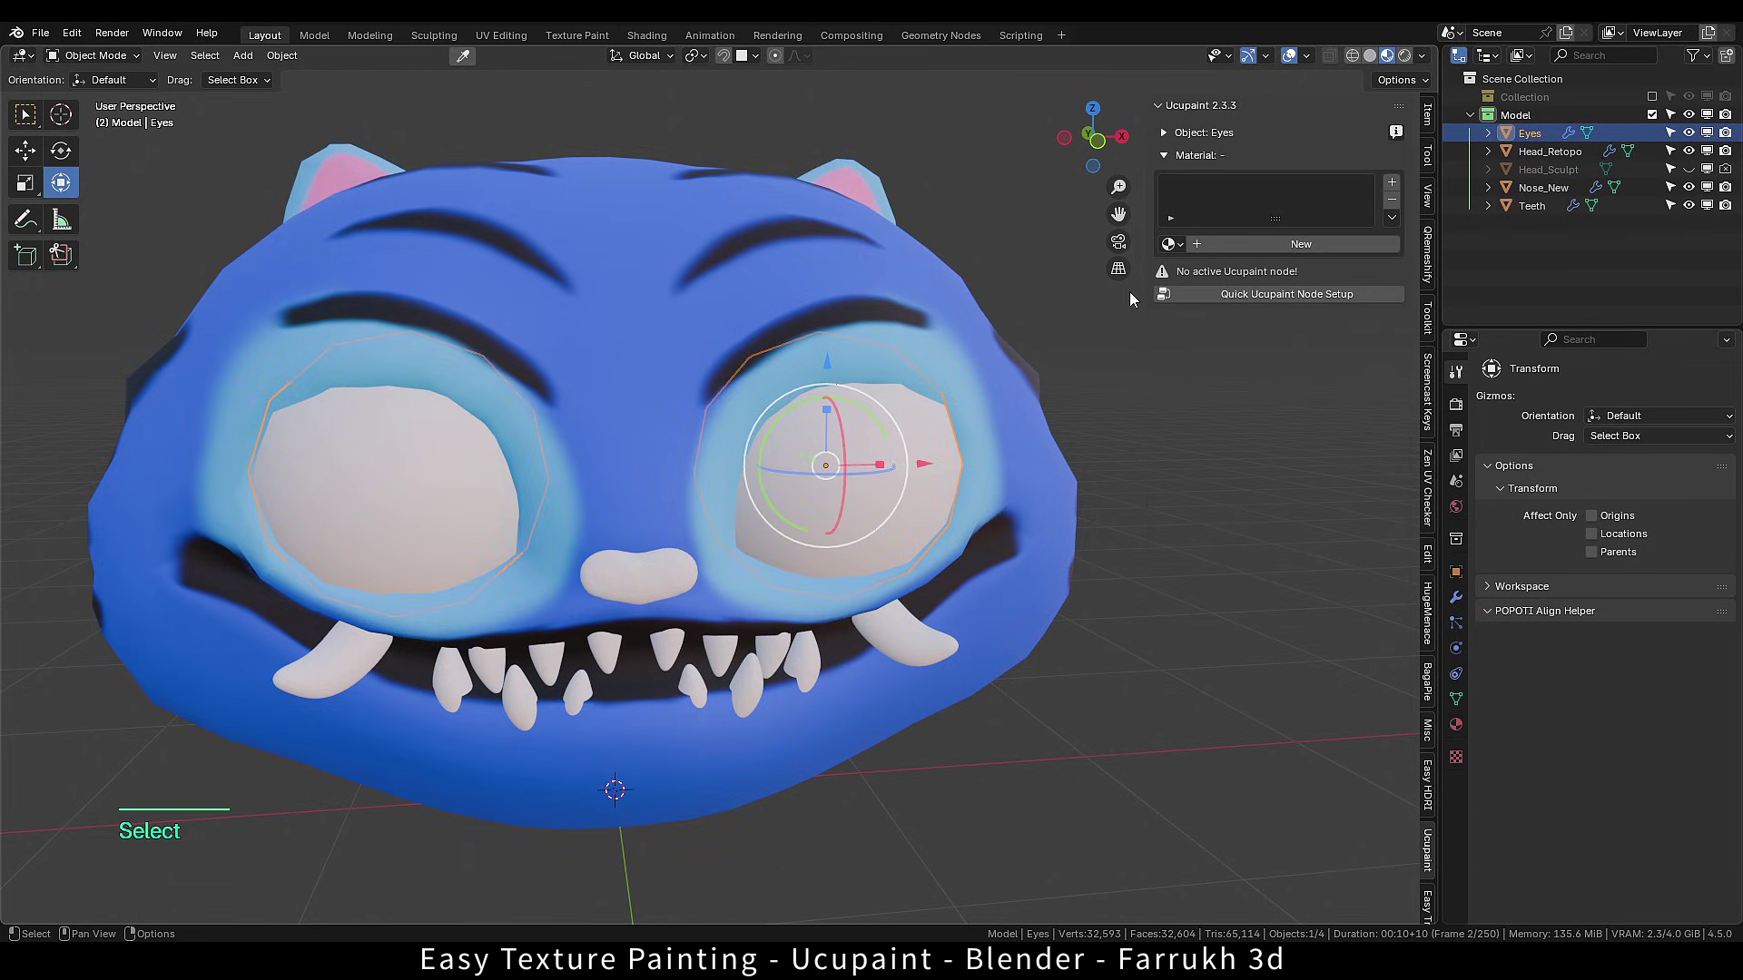
left_click(1233, 250)
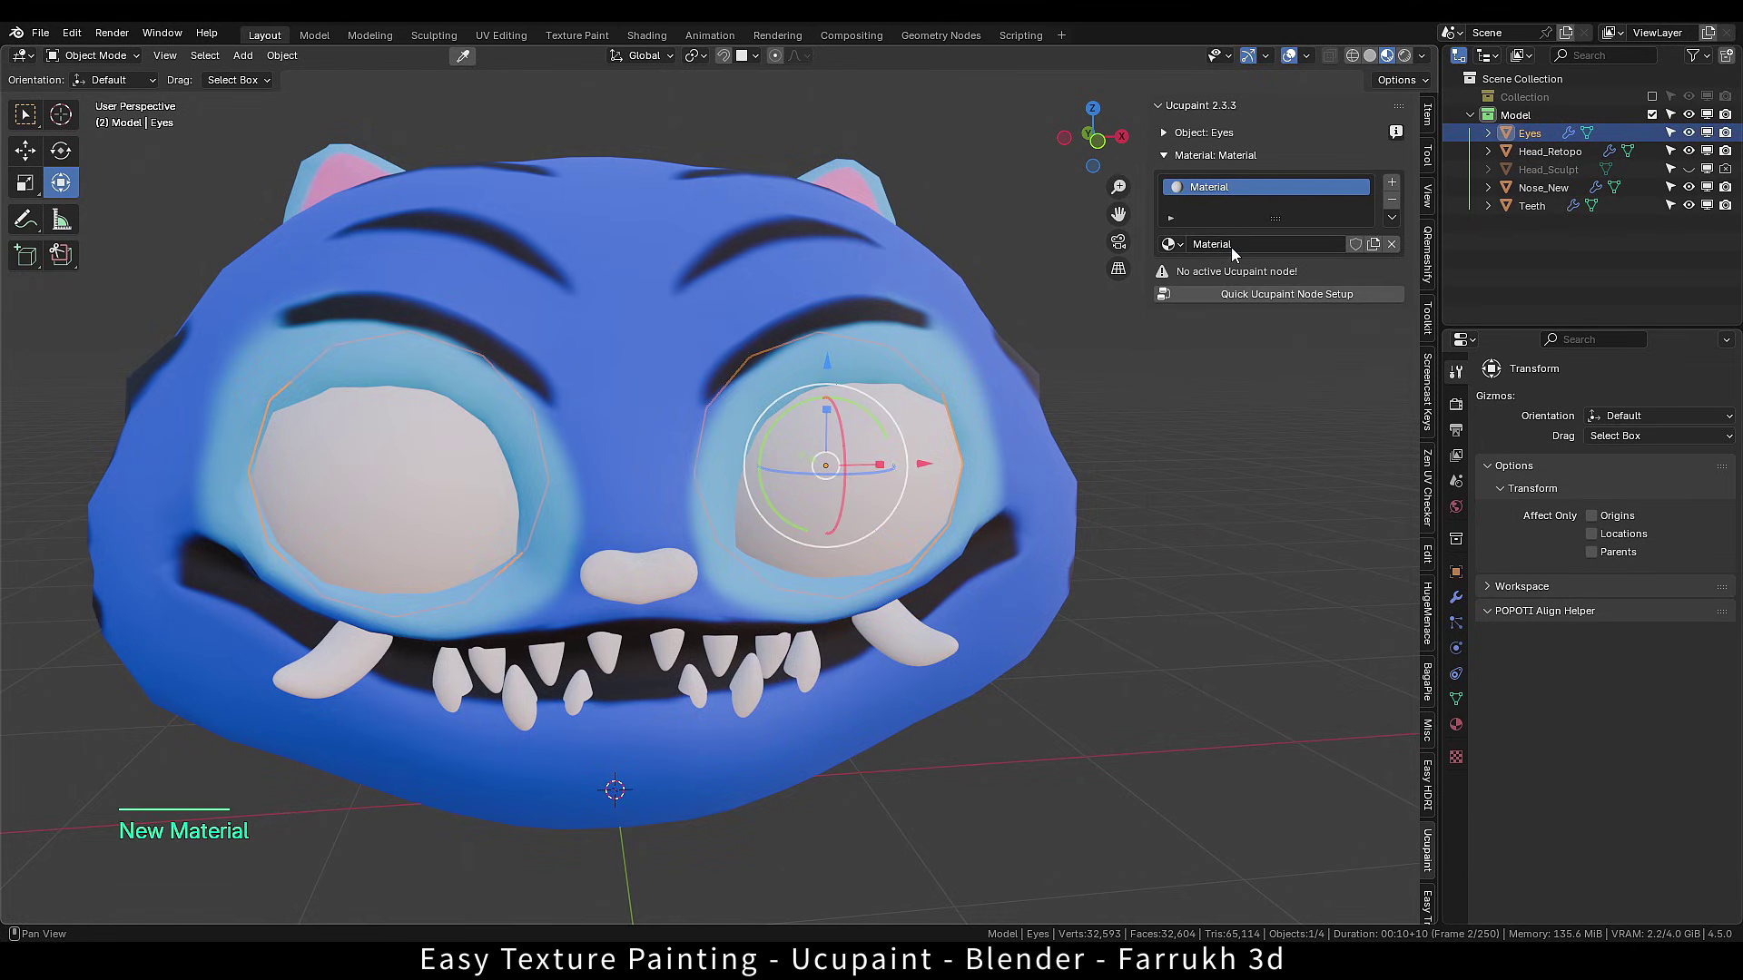
left_click(1235, 294)
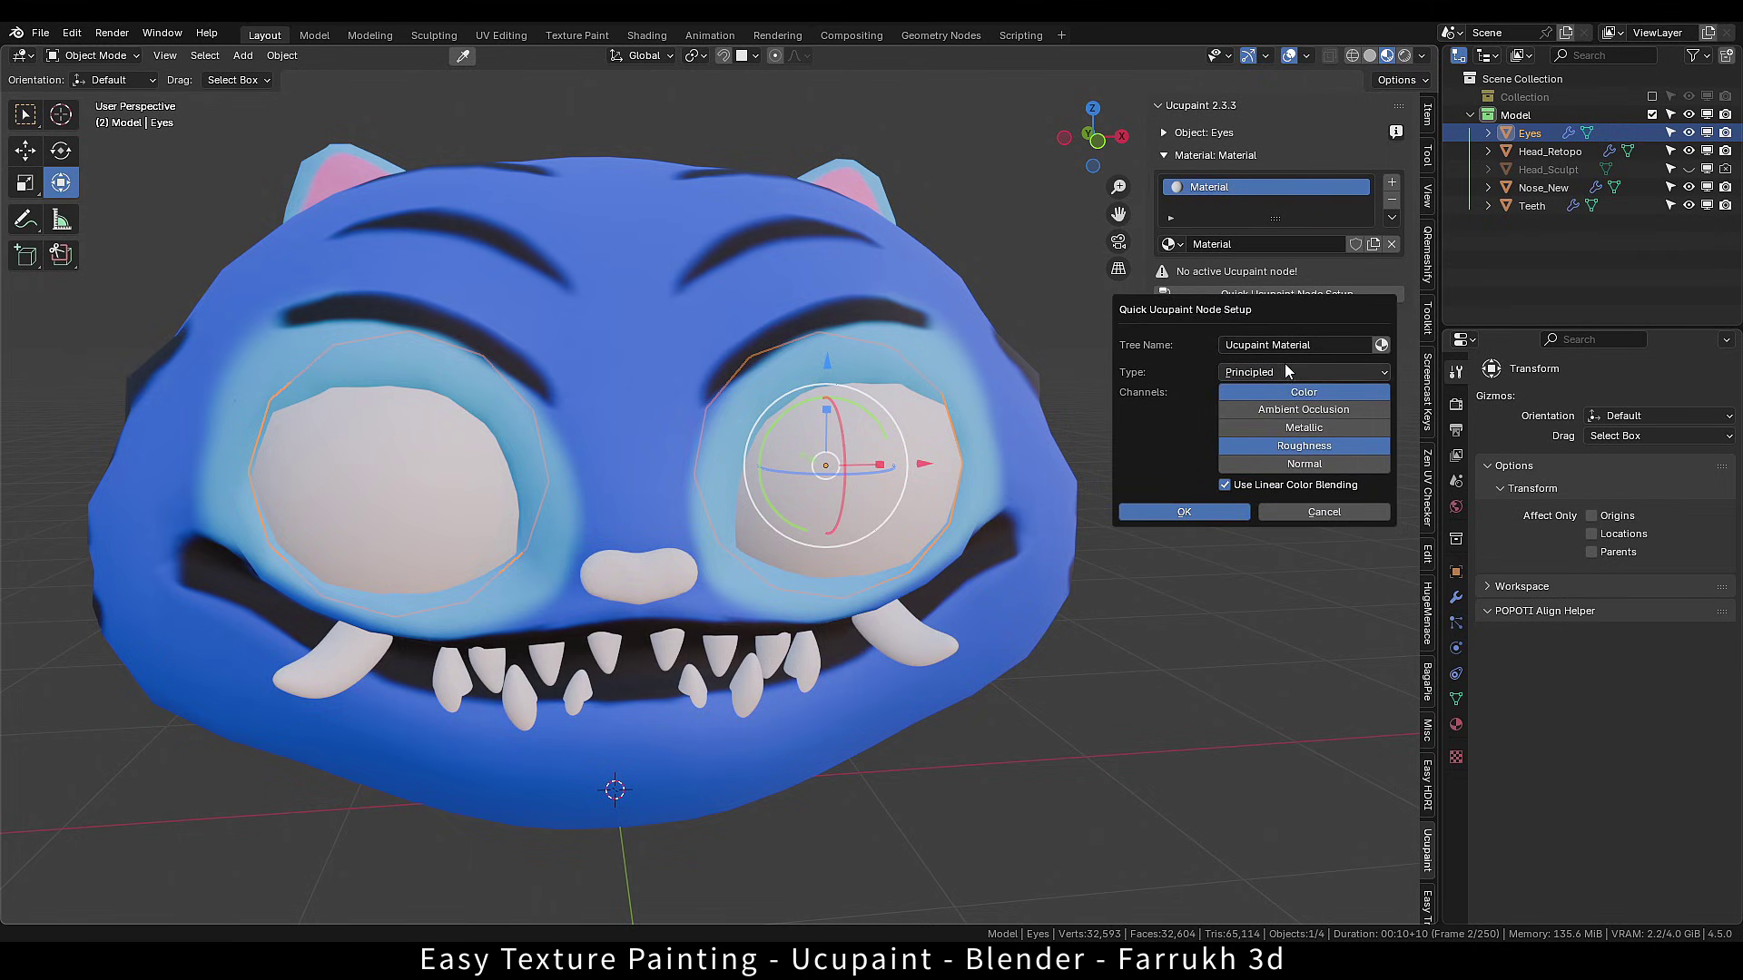
left_click(1202, 513)
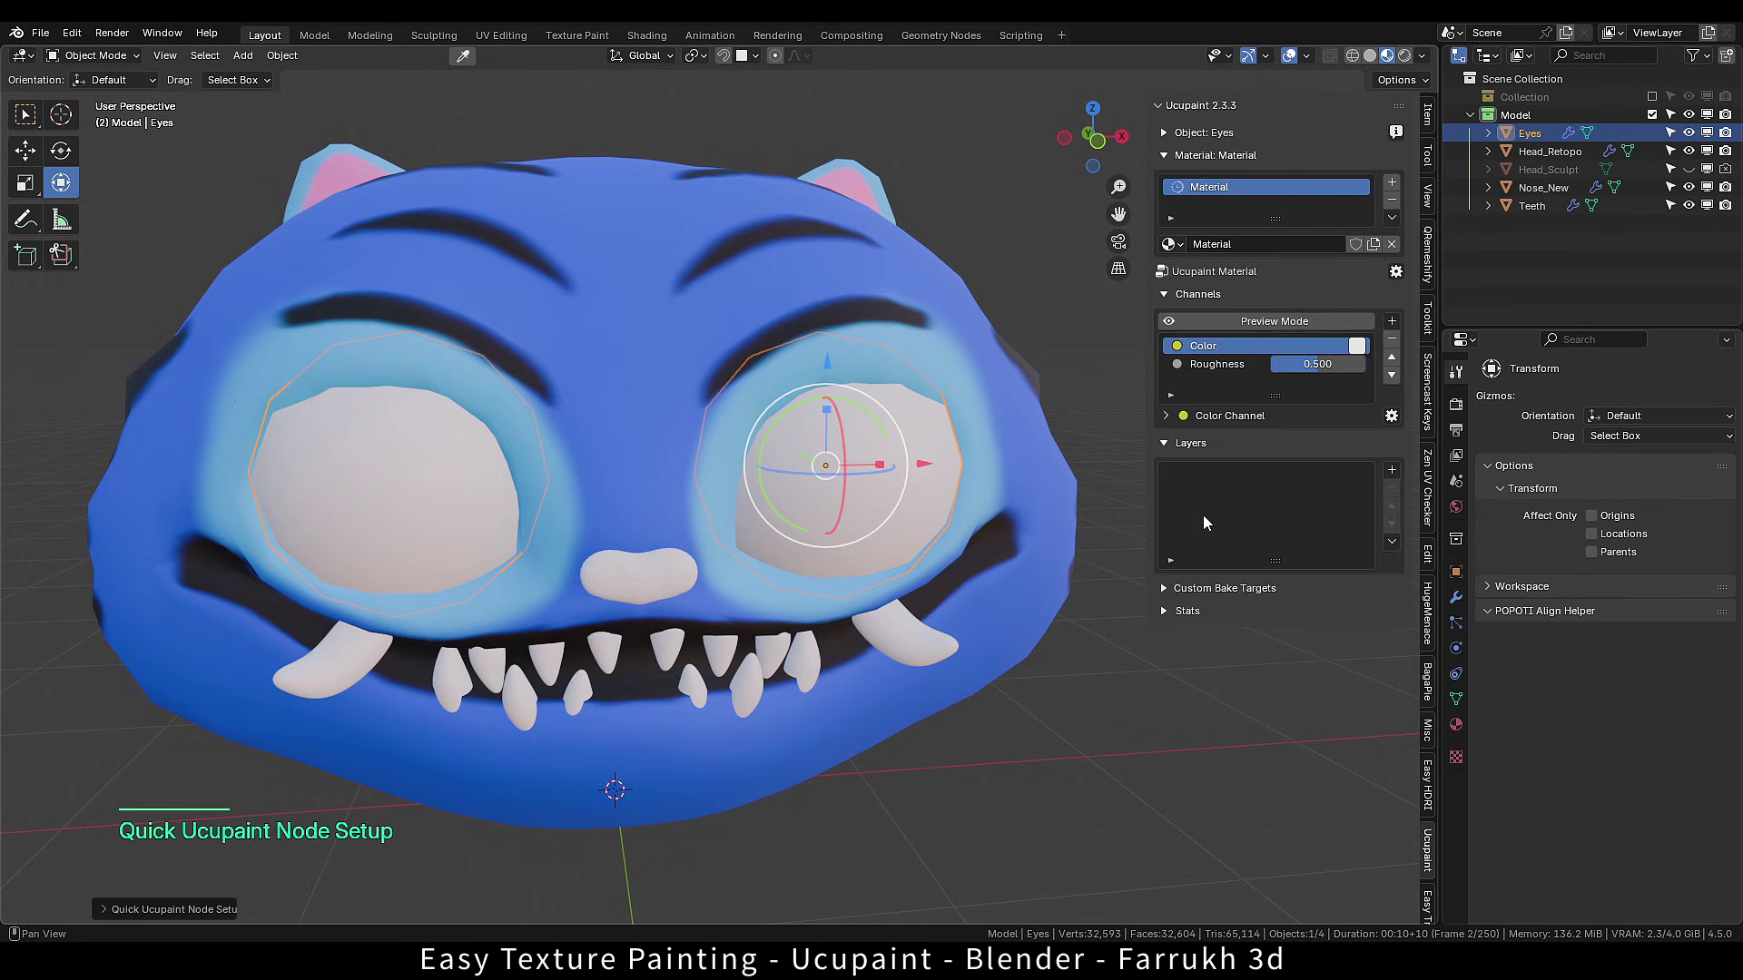
Set the eyes' base color to orange-red and their Roughness channel to 0.066.
left_click(1356, 344)
left_click_drag(1429, 128, 1379, 173)
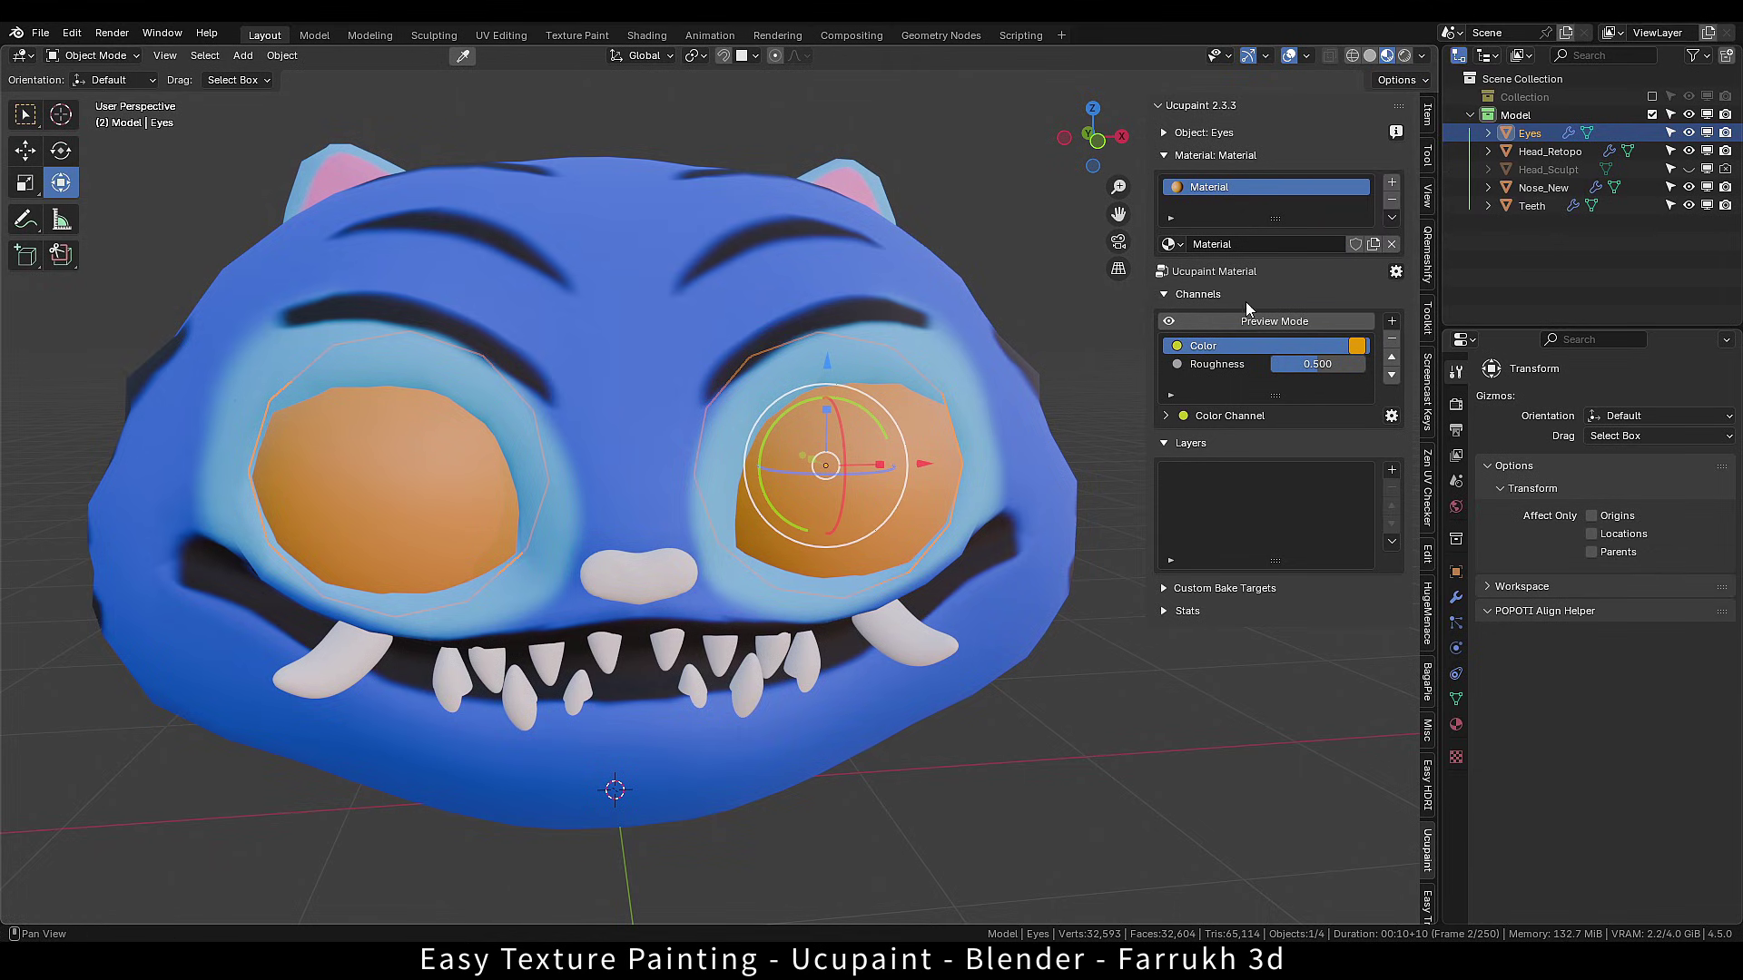
left_click(1357, 345)
left_click_drag(1379, 172, 1416, 183)
left_click_drag(1317, 364, 1299, 364)
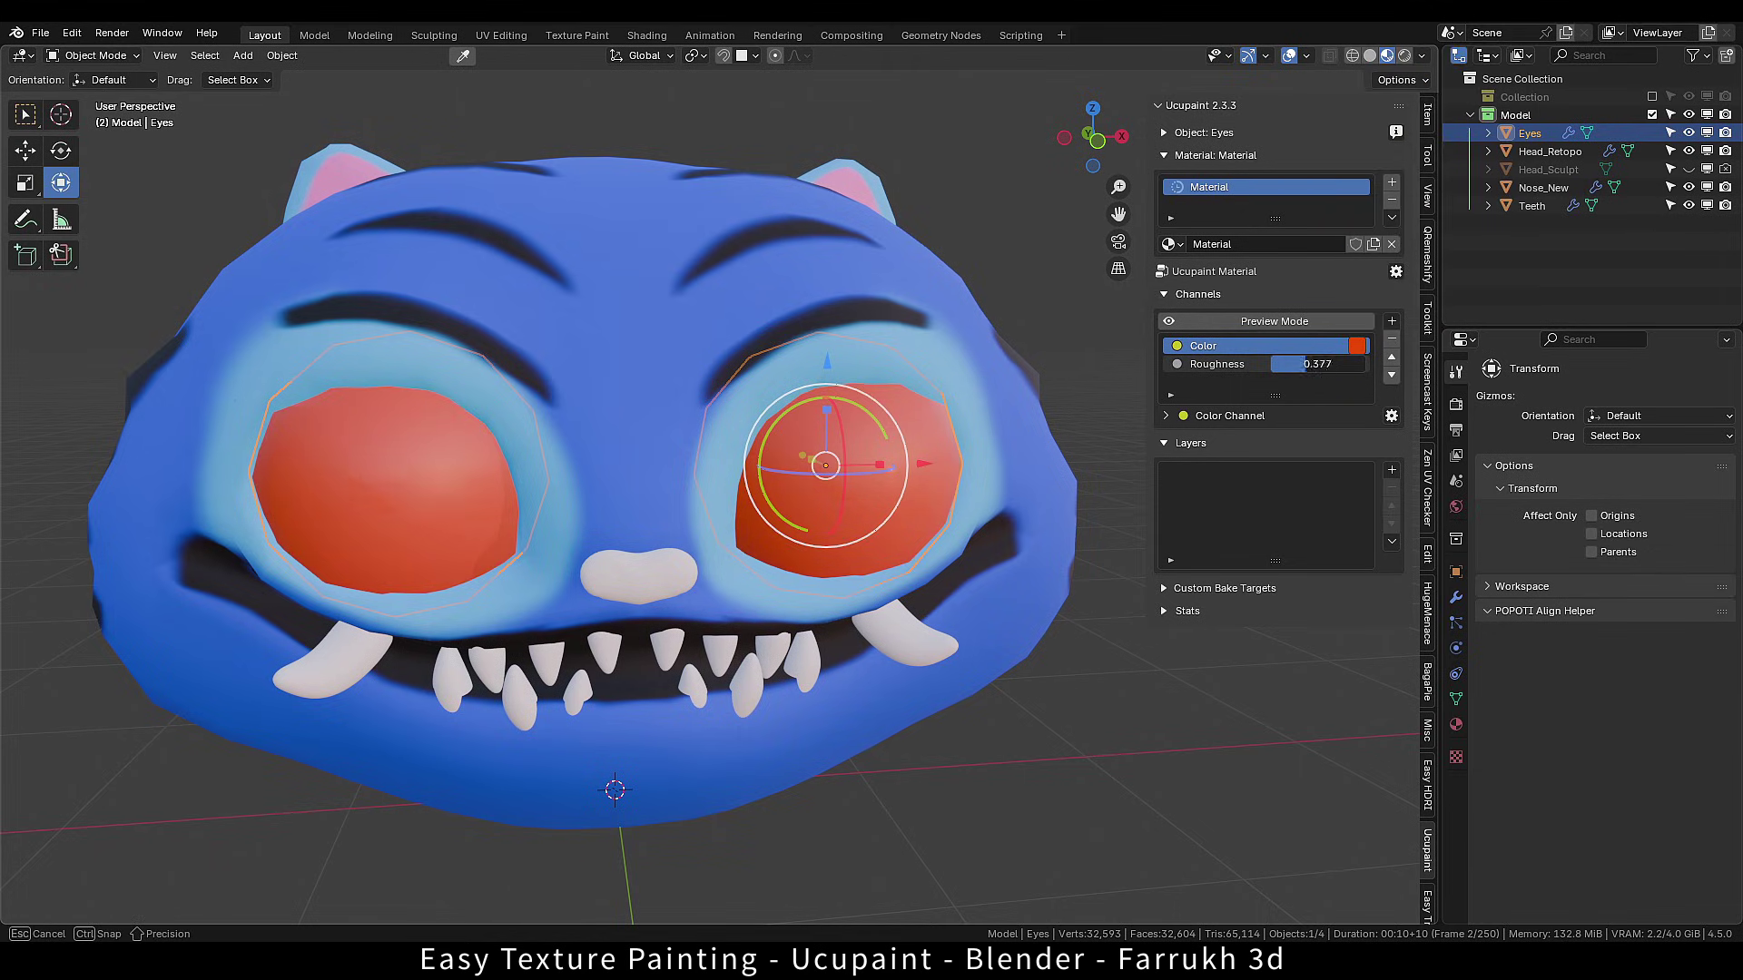
scroll(831, 559, "up", 1)
middle_click_drag(856, 555, 829, 567, "alt")
Add a yellow Solid Color layer to the eyes' Ucupaint material.
left_click(1391, 473)
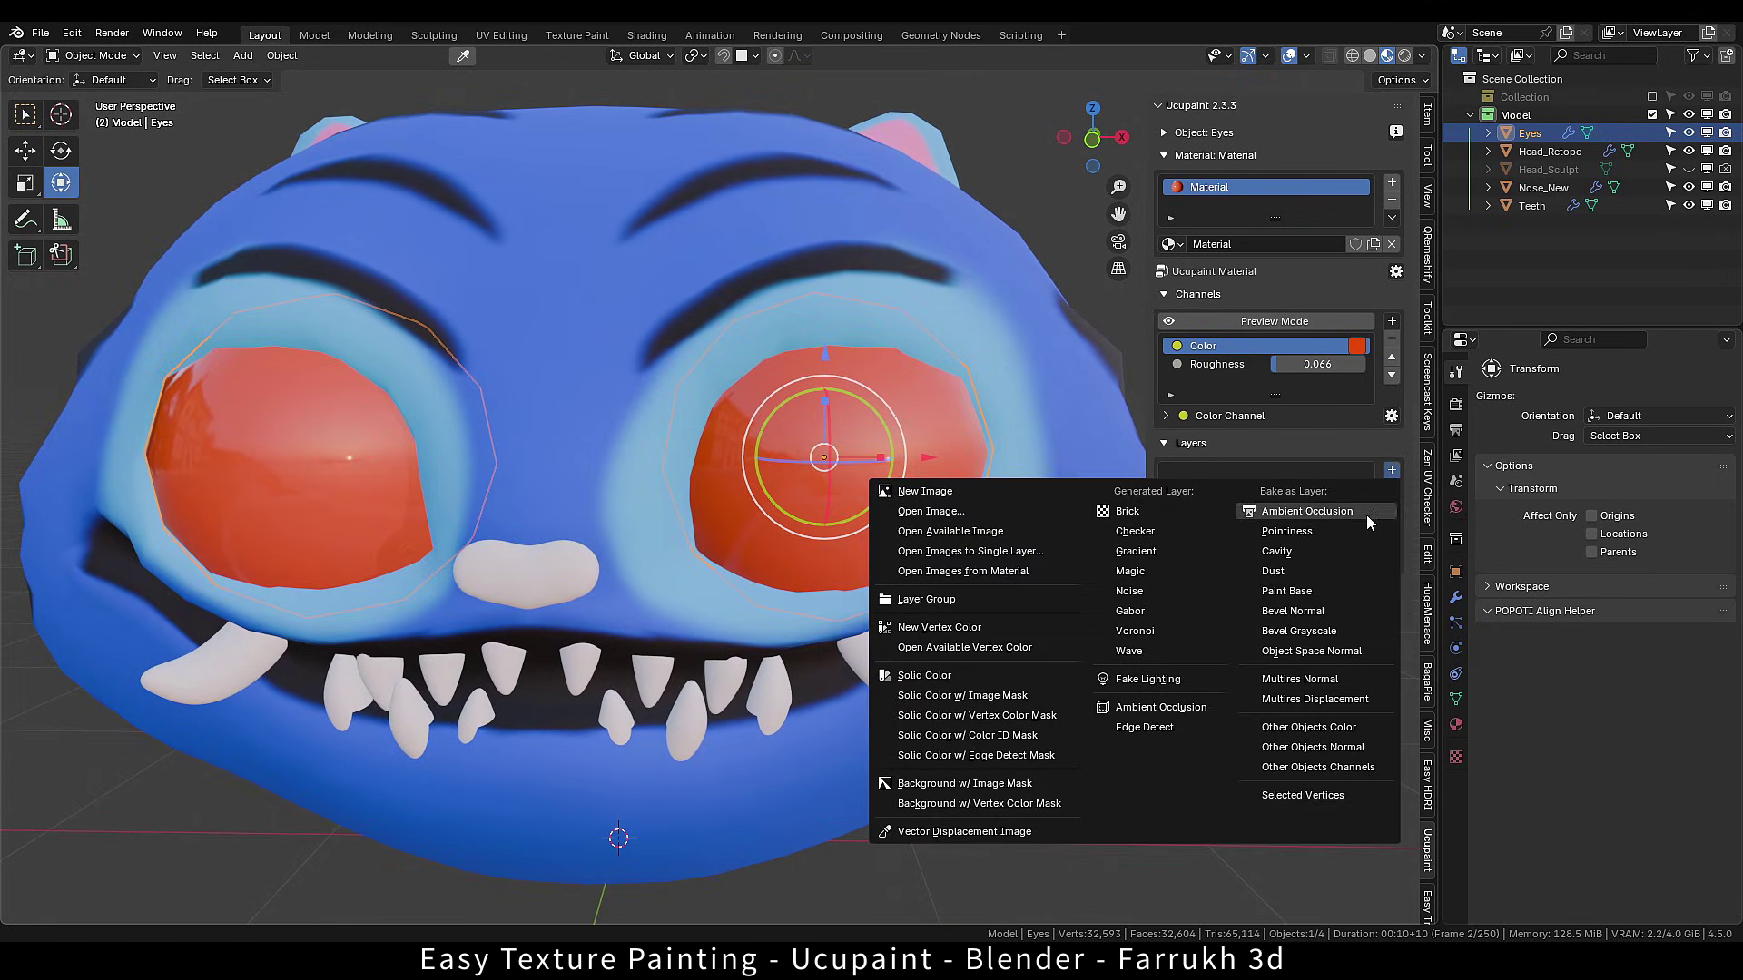
left_click(945, 678)
left_click(1033, 726)
mouse_move(1116, 472)
left_mouse_down()
mouse_move(1116, 588)
mouse_move(1116, 487)
left_mouse_up()
left_click_drag(993, 548, 985, 540)
left_click_drag(1115, 483, 1116, 448)
left_click_drag(989, 544, 998, 558)
left_click(898, 774)
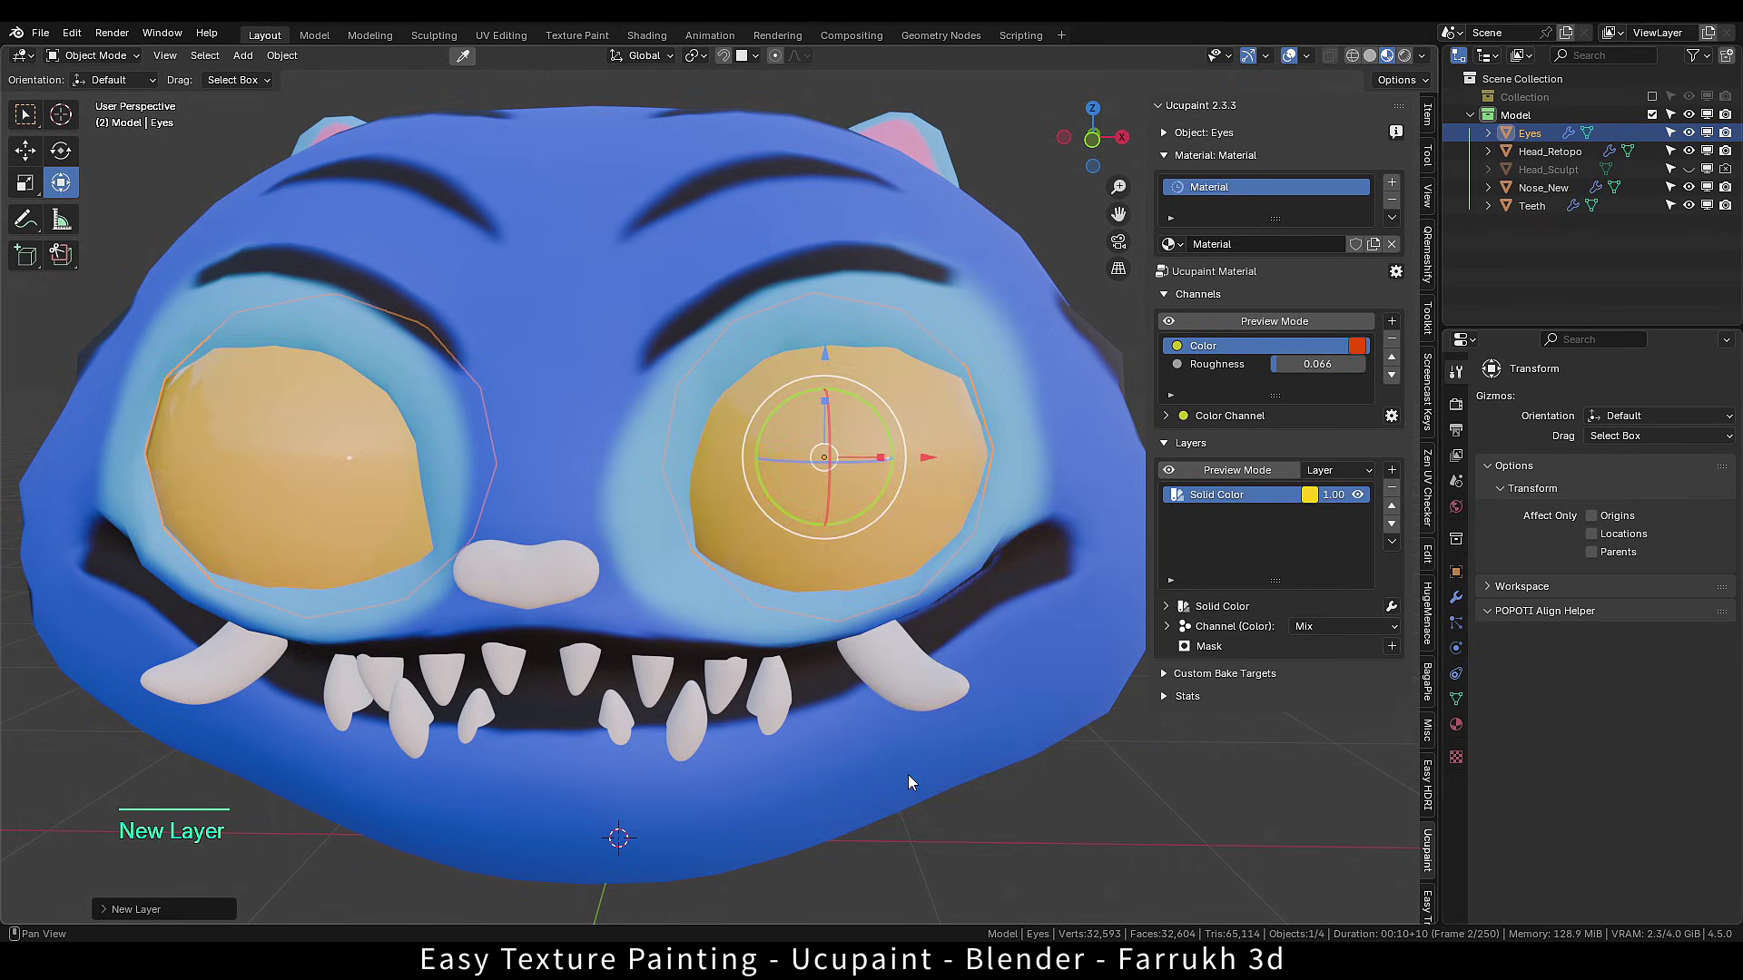
Add a black 1024 image mask with Multiply blending to the yellow layer and enter Texture Paint mode.
left_click(1391, 646)
left_click(932, 682)
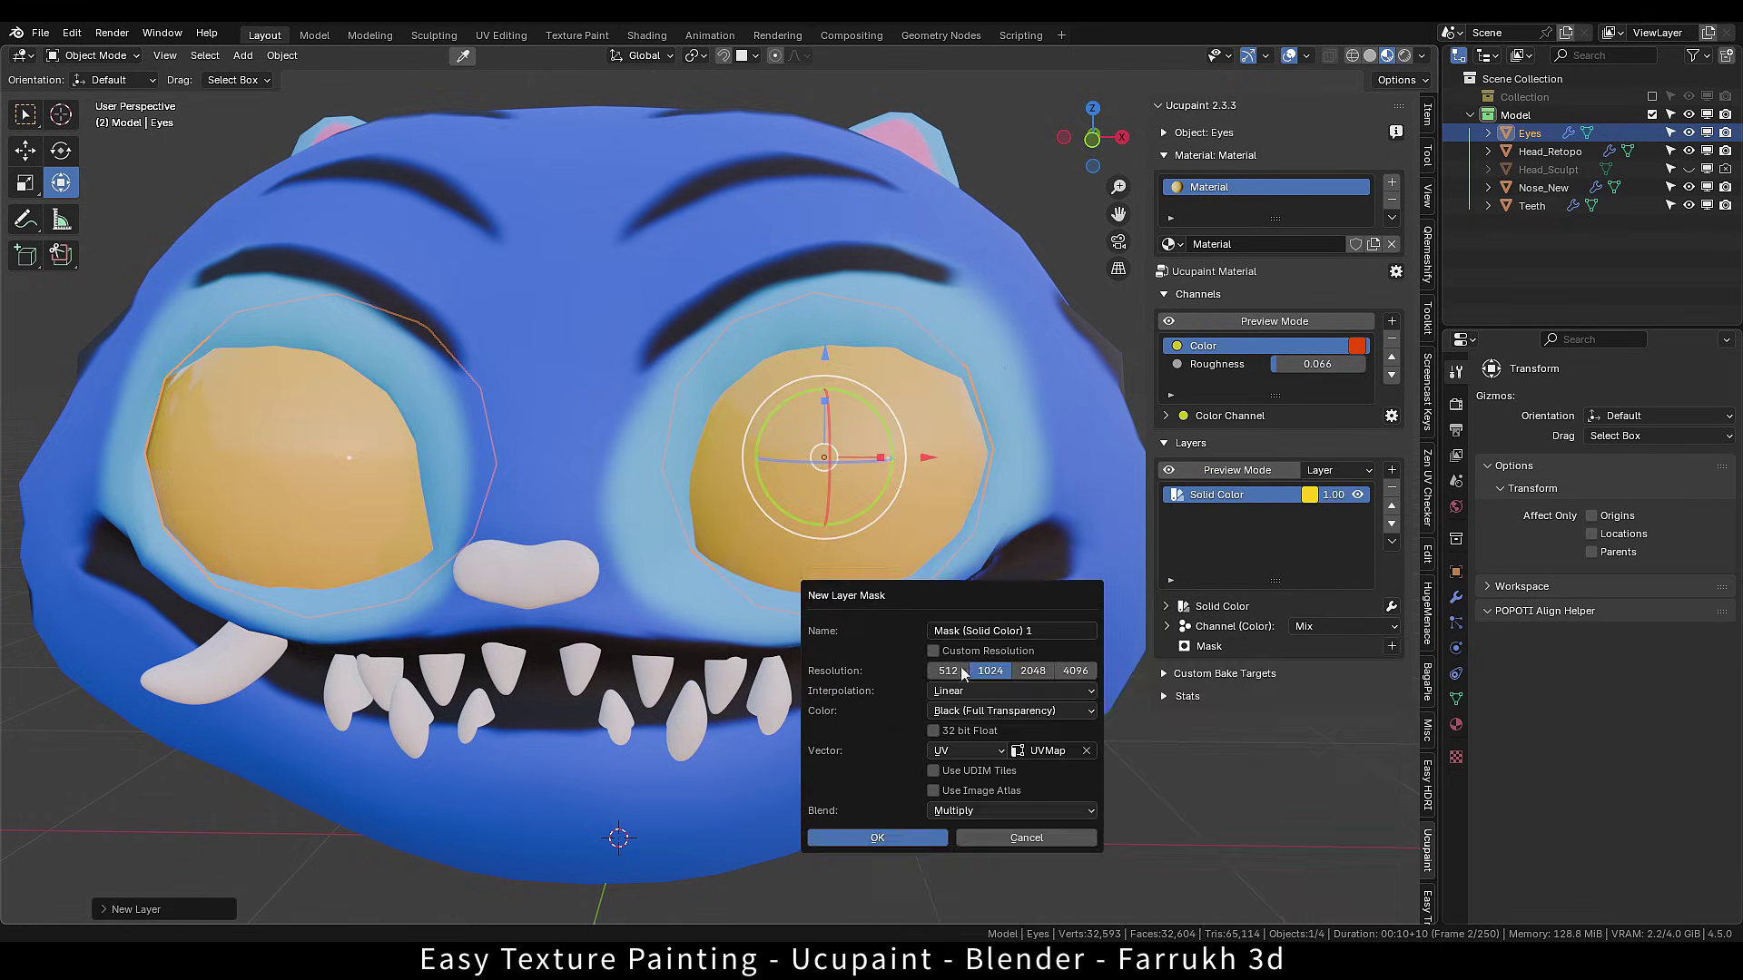
left_click(899, 831)
key("Tab")
left_click(643, 455)
Set the brush colors to white over black with a 105 px radius and paint the center of the eye on the mask.
scroll(1713, 765, "down", 1)
left_click_drag(1714, 772, 1722, 782)
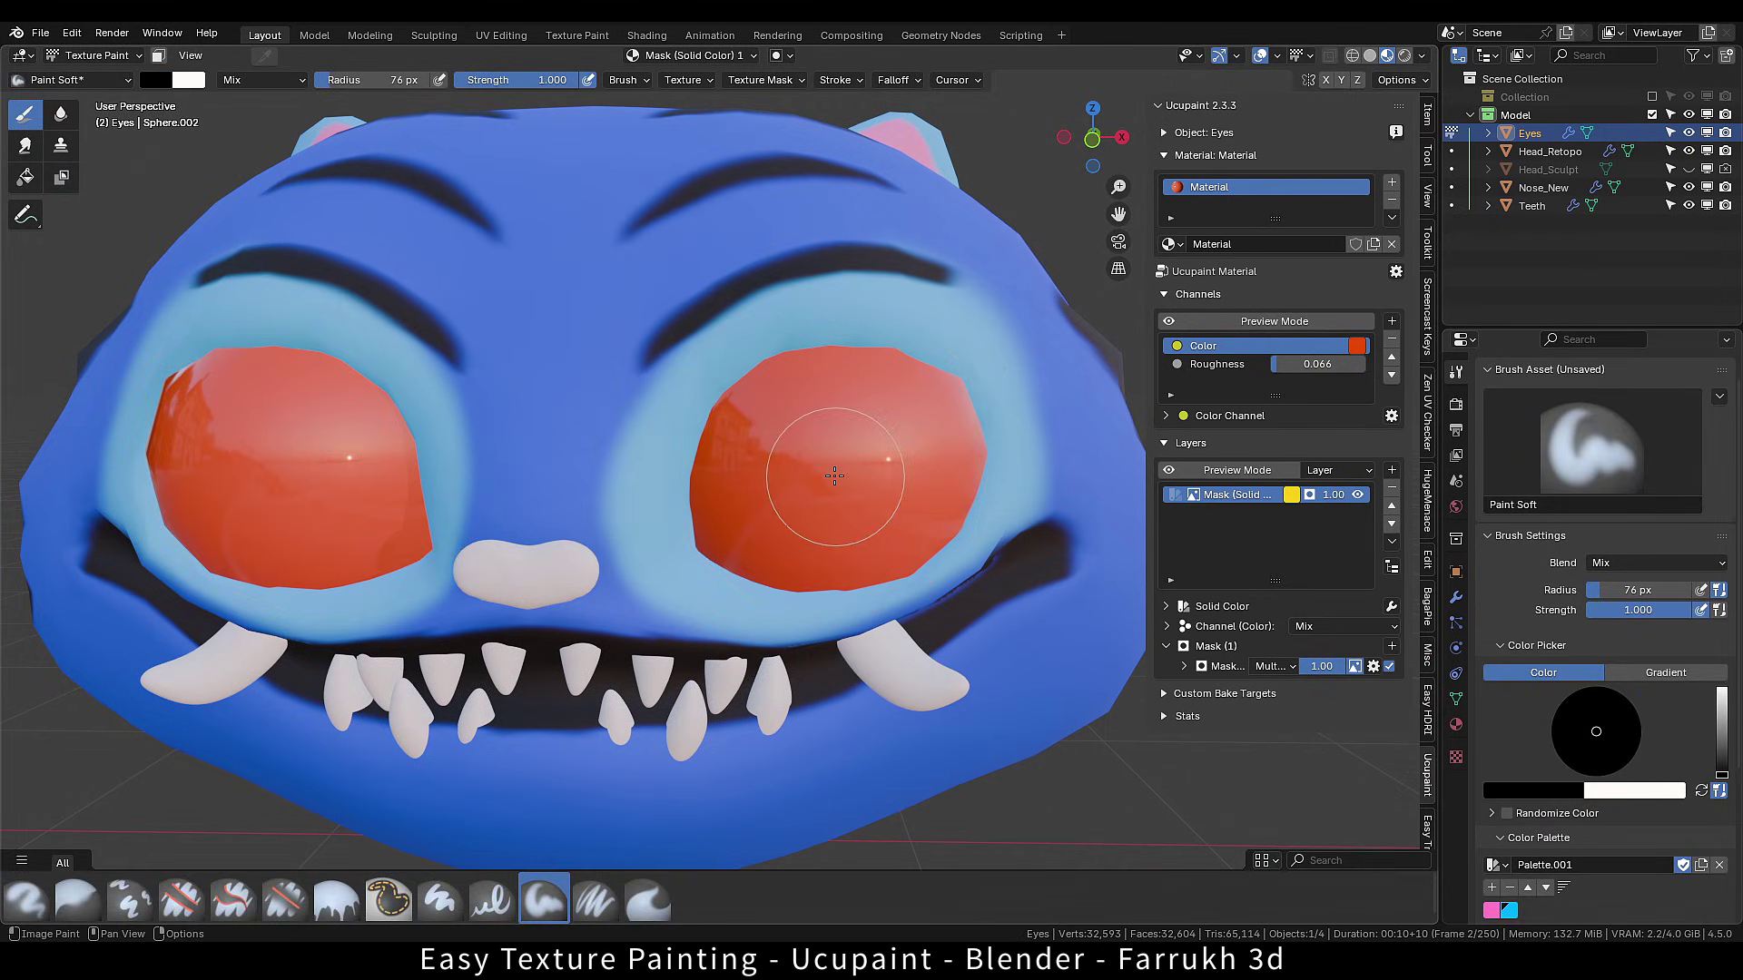
key("x")
key("f")
left_click(856, 459)
left_click(841, 465)
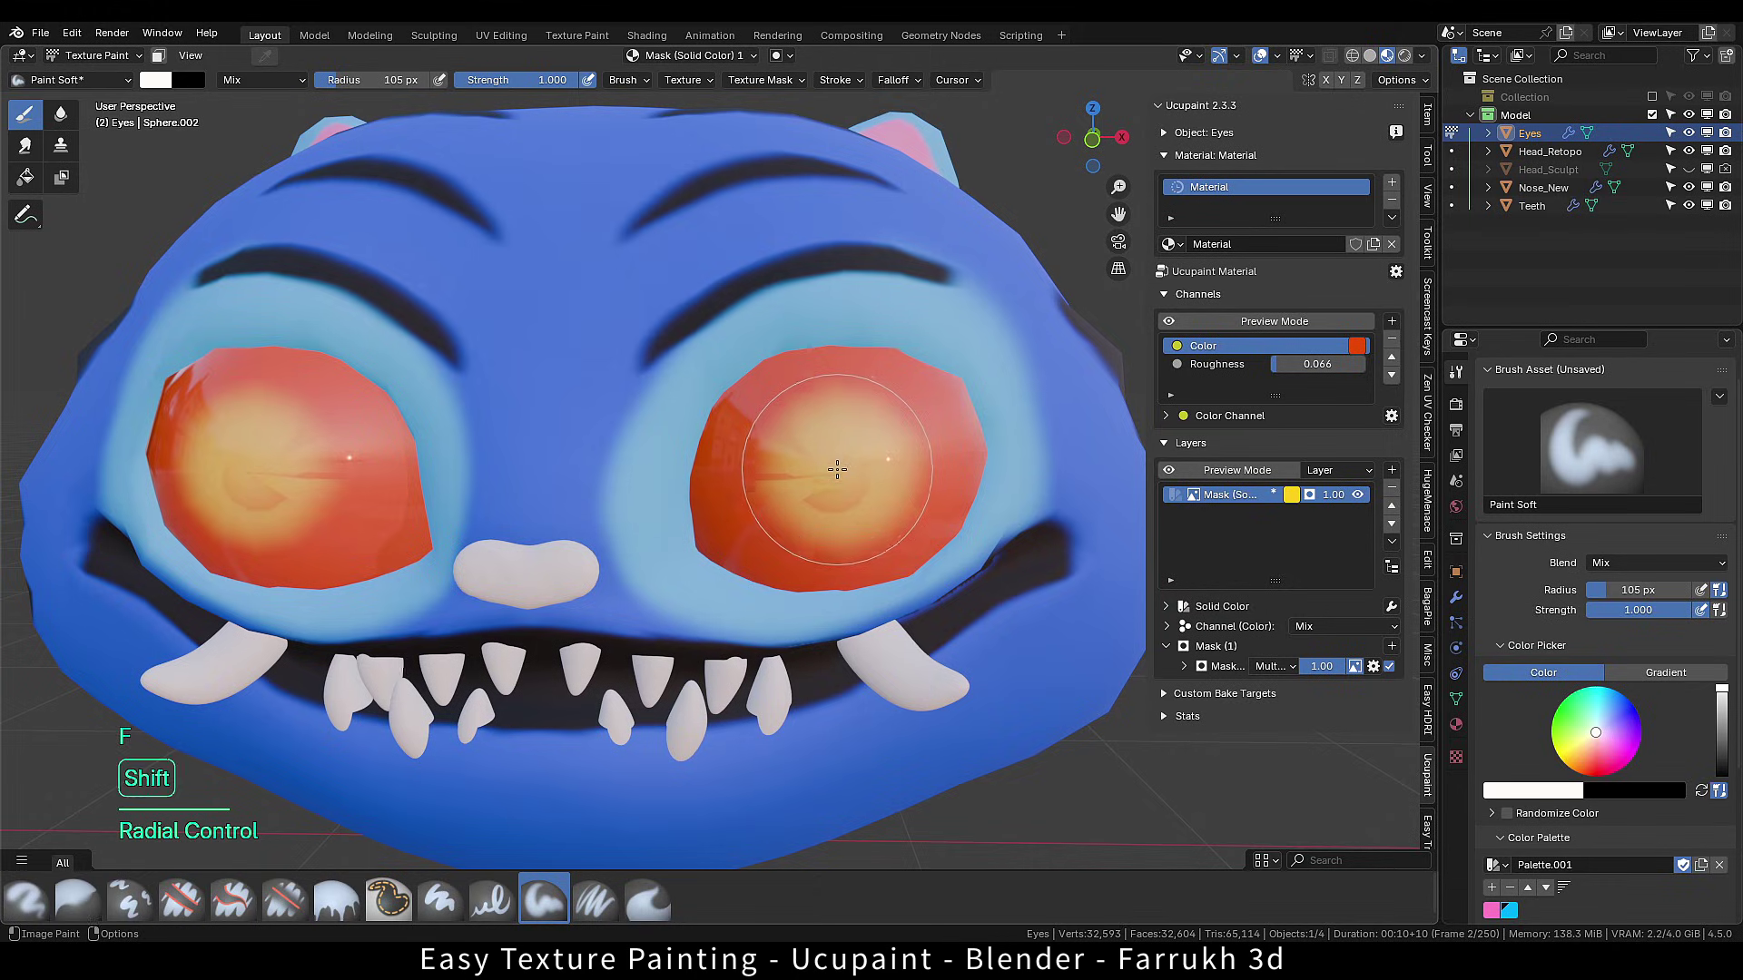
left_click_drag(837, 469, 823, 455)
Set the brush radius to 93 px and examine the painted eye's center up close for distortion.
mouse_move(856, 451)
middle_mouse_down()
mouse_move(755, 484)
mouse_move(951, 415)
middle_mouse_up()
scroll(755, 485, "up", 4)
key("f")
left_click(744, 485)
scroll(778, 494, "up", 2)
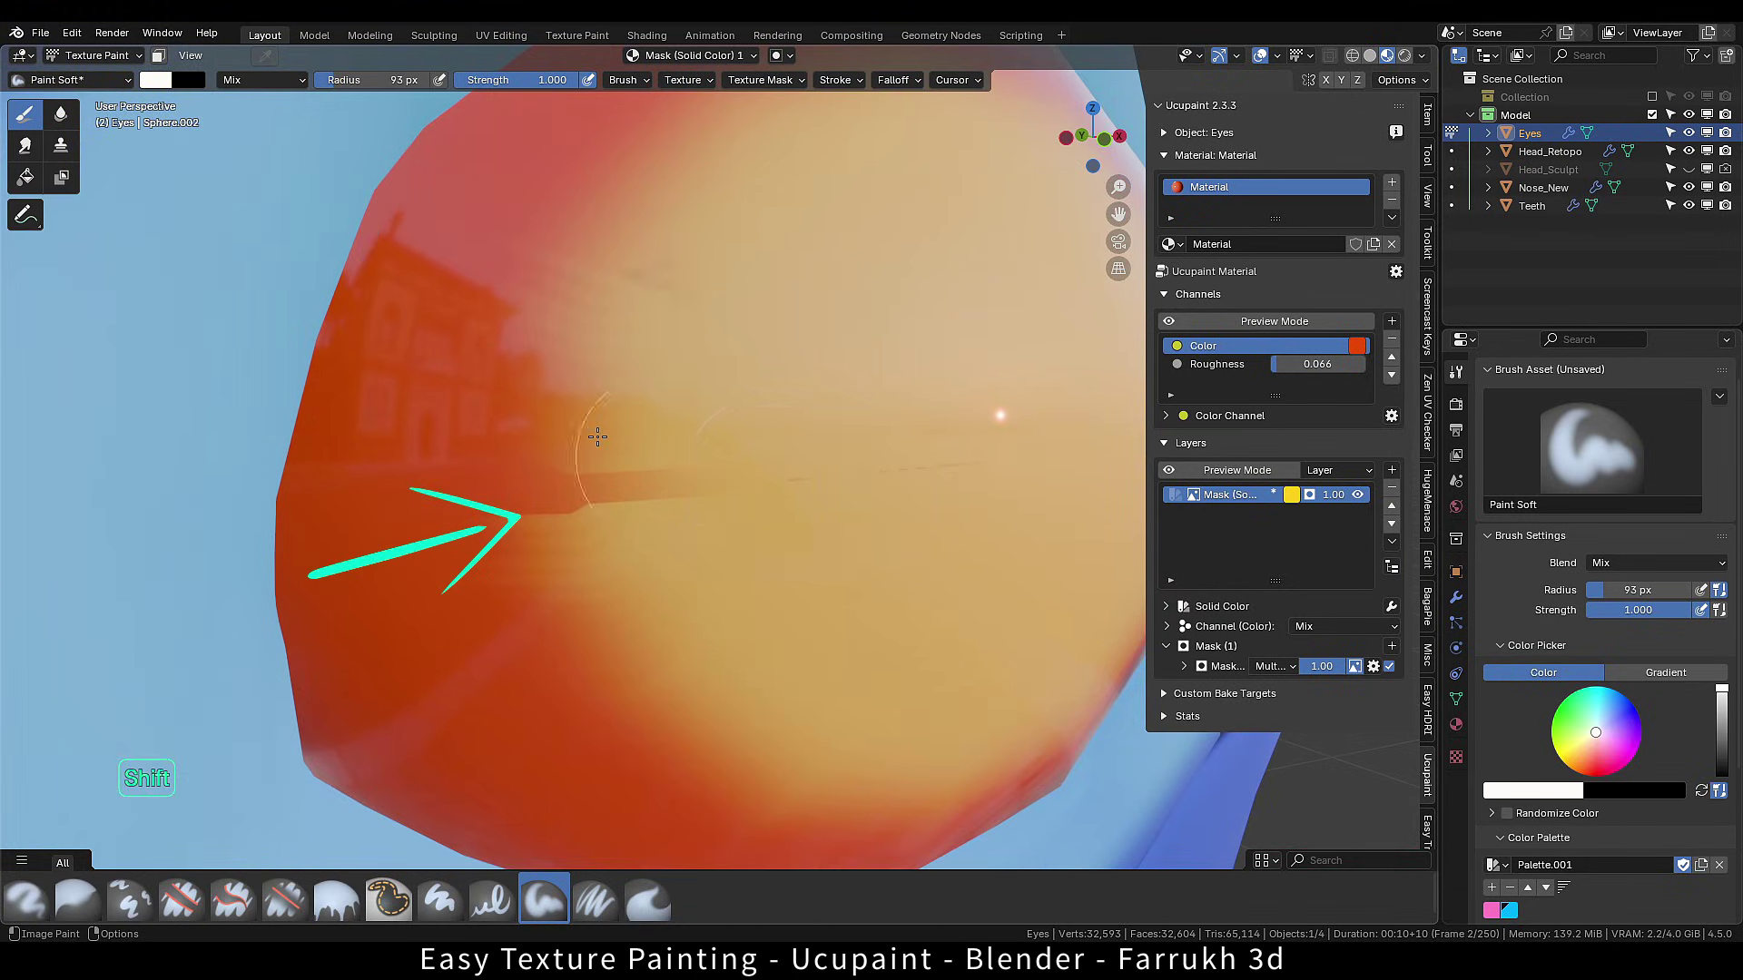
scroll(606, 441, "down", 6)
middle_click_drag(720, 502, 739, 498, "alt")
scroll(739, 498, "up", 6)
scroll(821, 419, "down", 7)
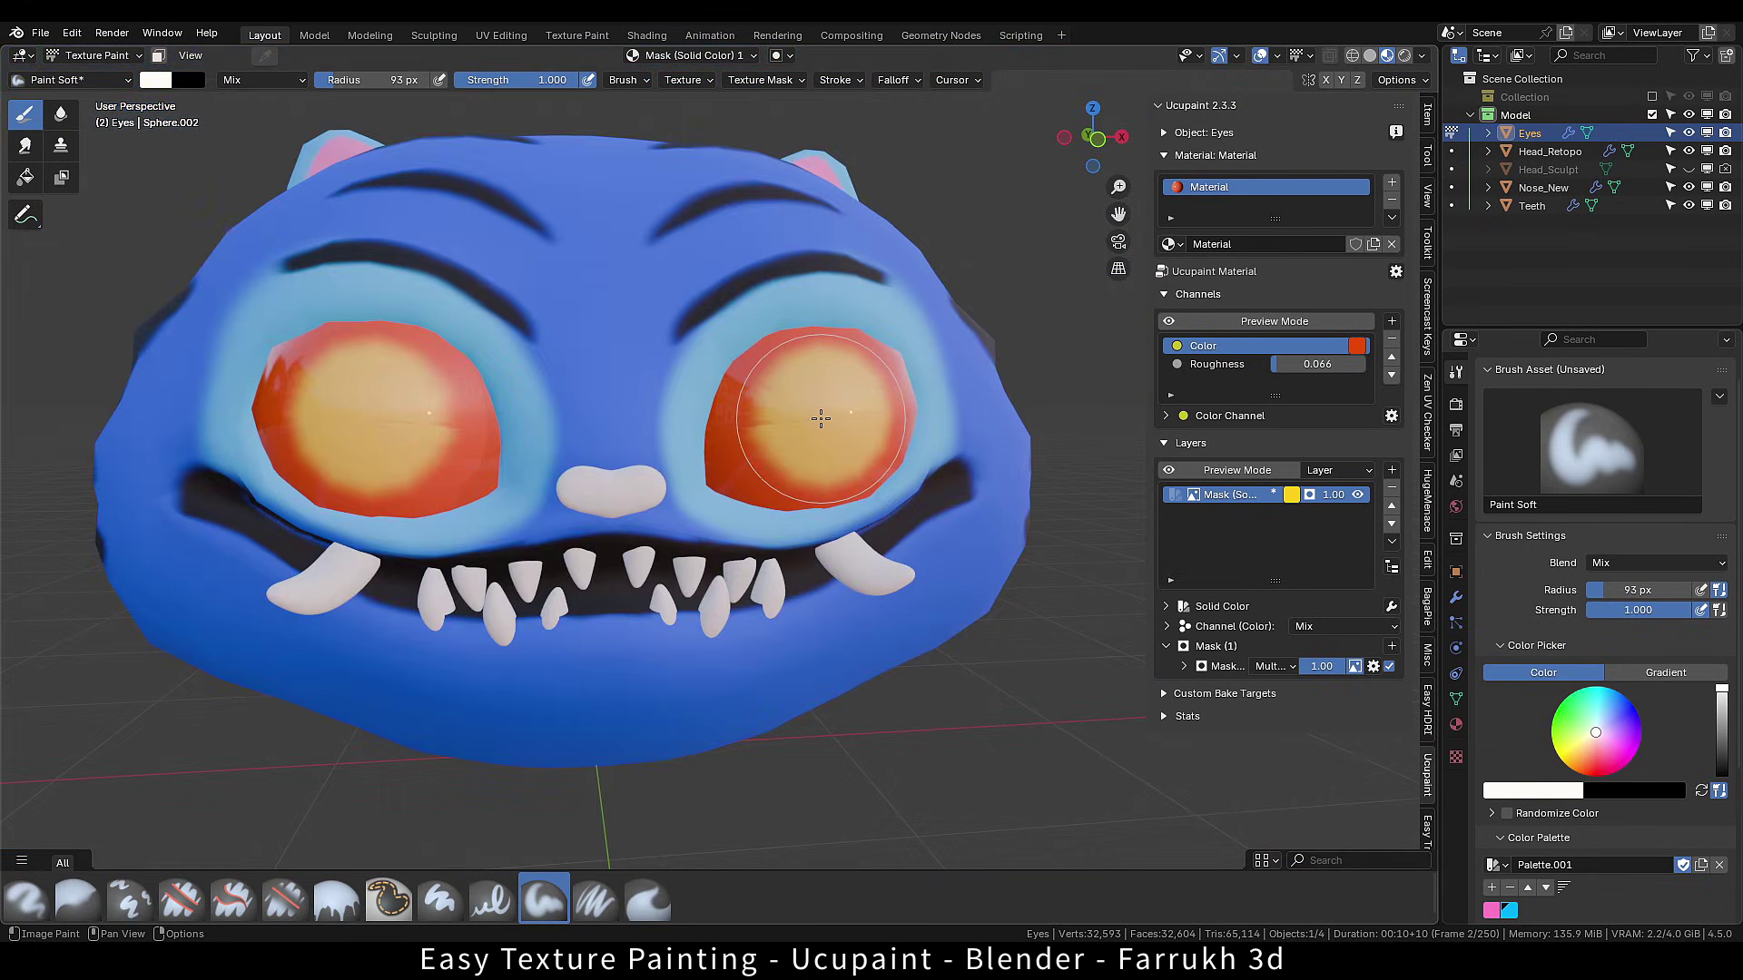
Return to Object Mode, reselect the eyes and show their UV layout in the UV Editing workspace.
key("Tab")
left_click(819, 329)
mouse_move(926, 649)
middle_mouse_down("alt")
mouse_move(891, 688)
mouse_move(913, 713)
middle_mouse_up("alt")
left_click(912, 713)
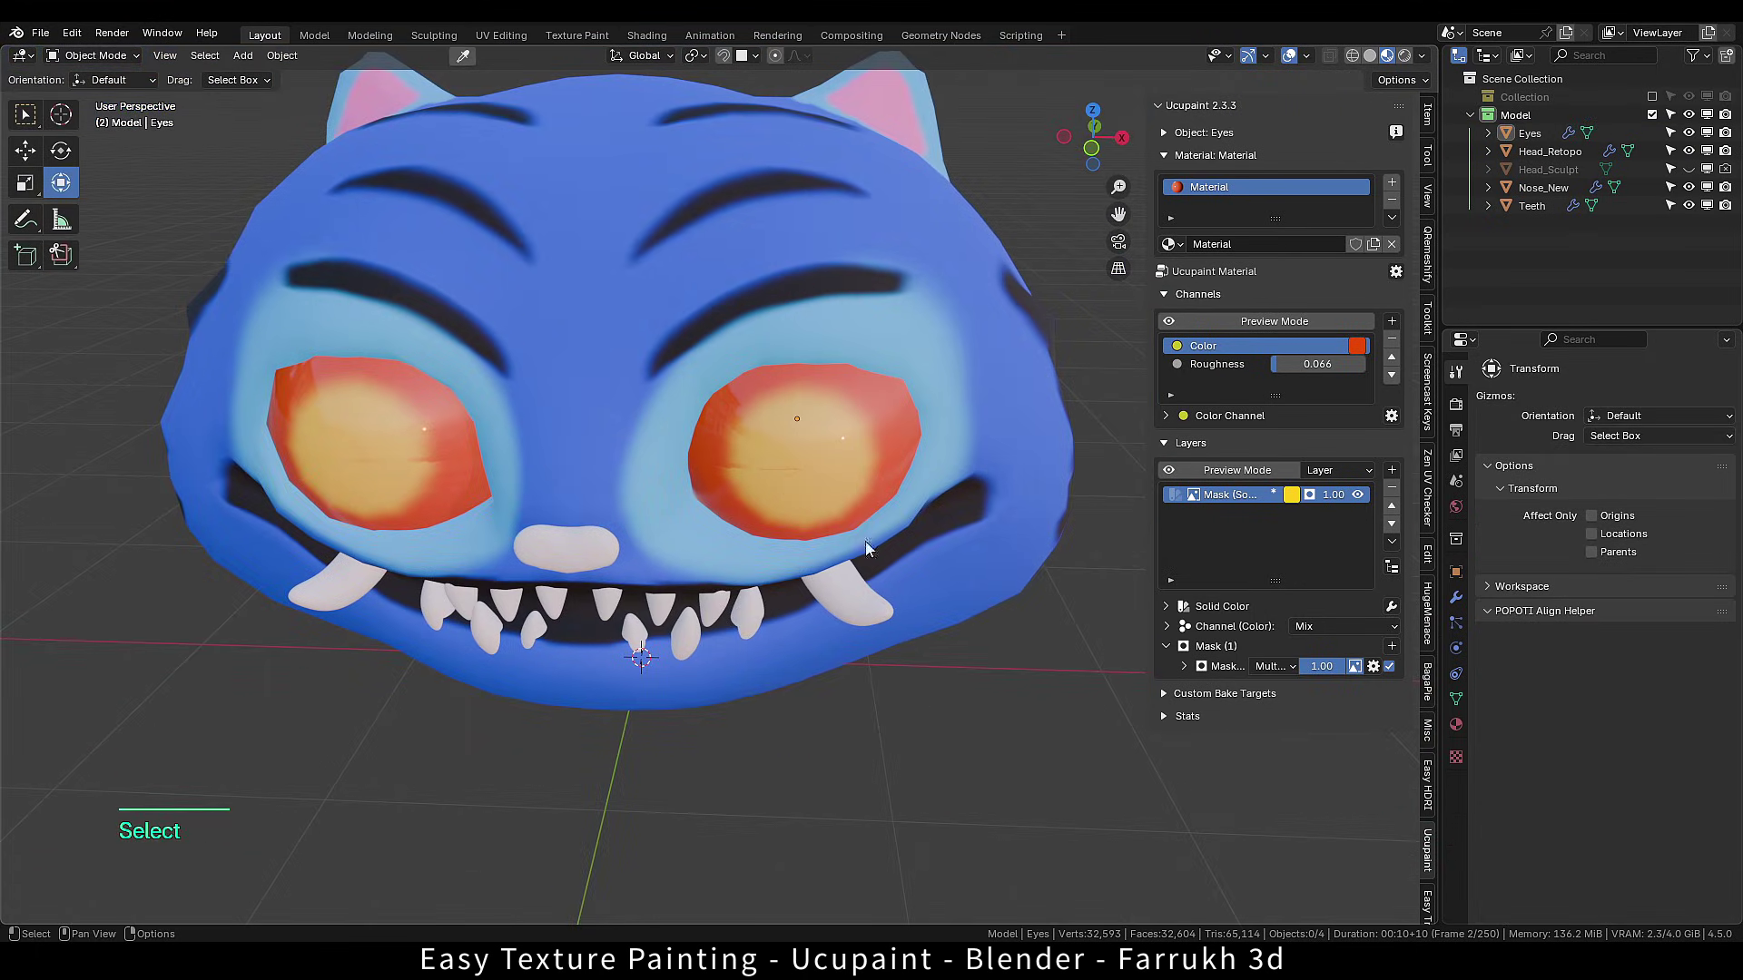
left_click(843, 487)
middle_click_drag(843, 488, 694, 320)
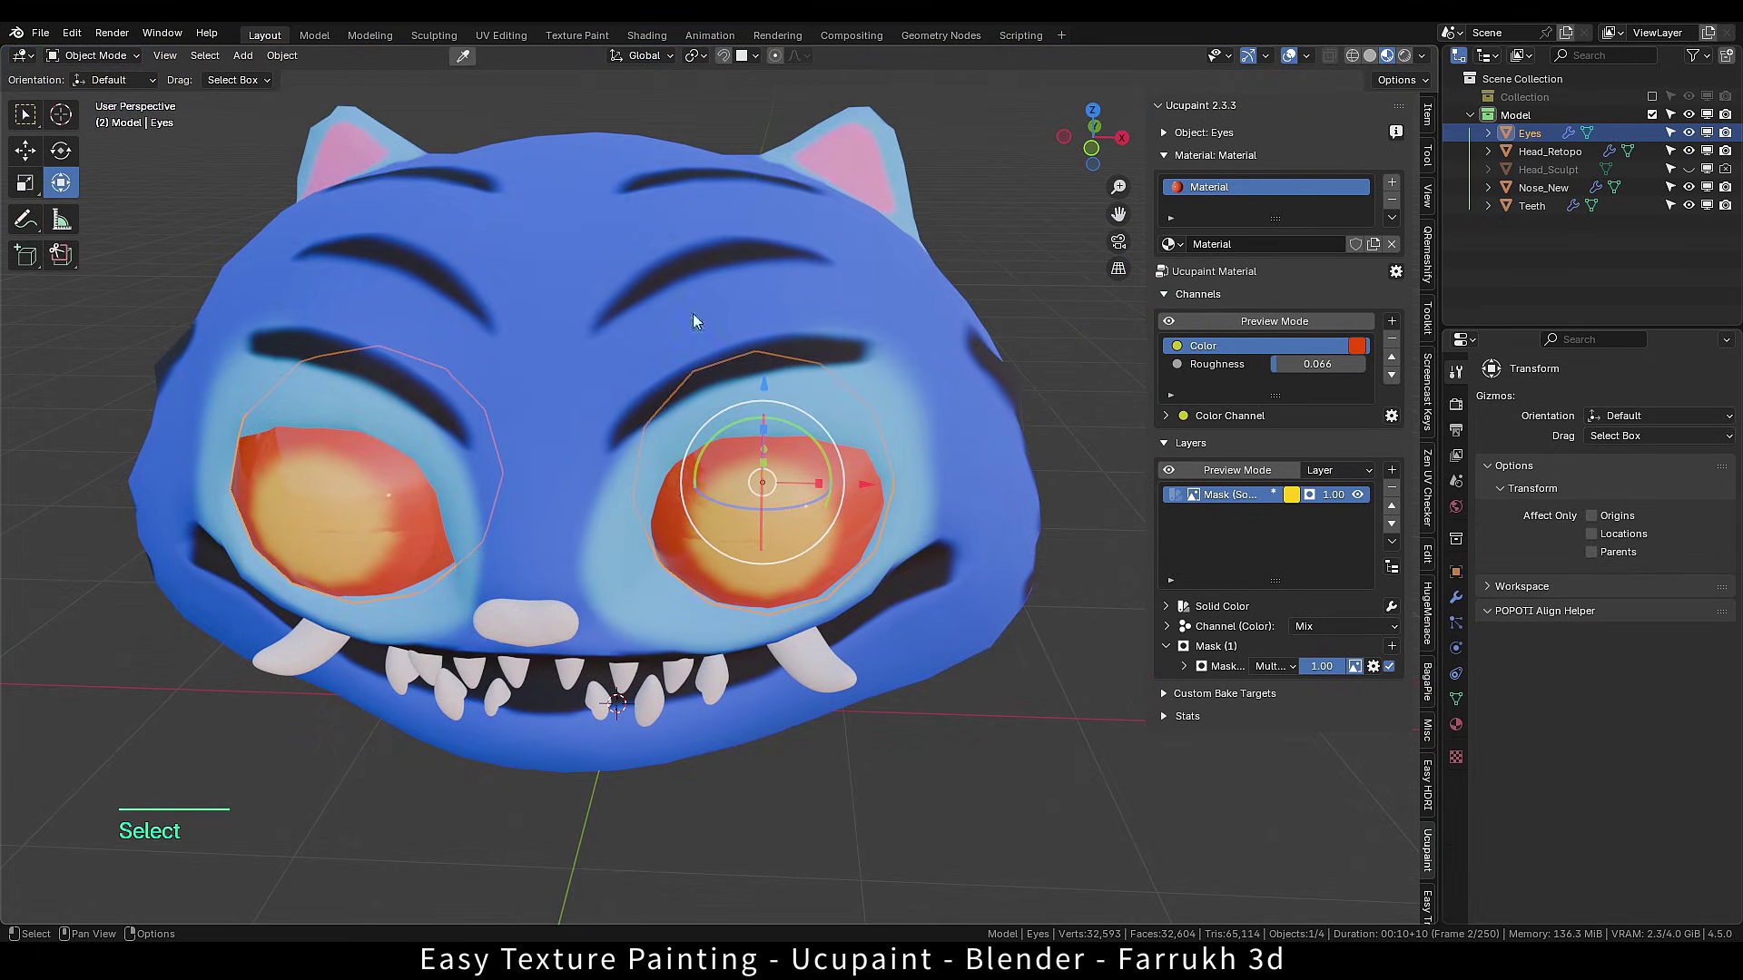
left_click(501, 34)
scroll(407, 502, "down", 10)
scroll(420, 530, "up", 3)
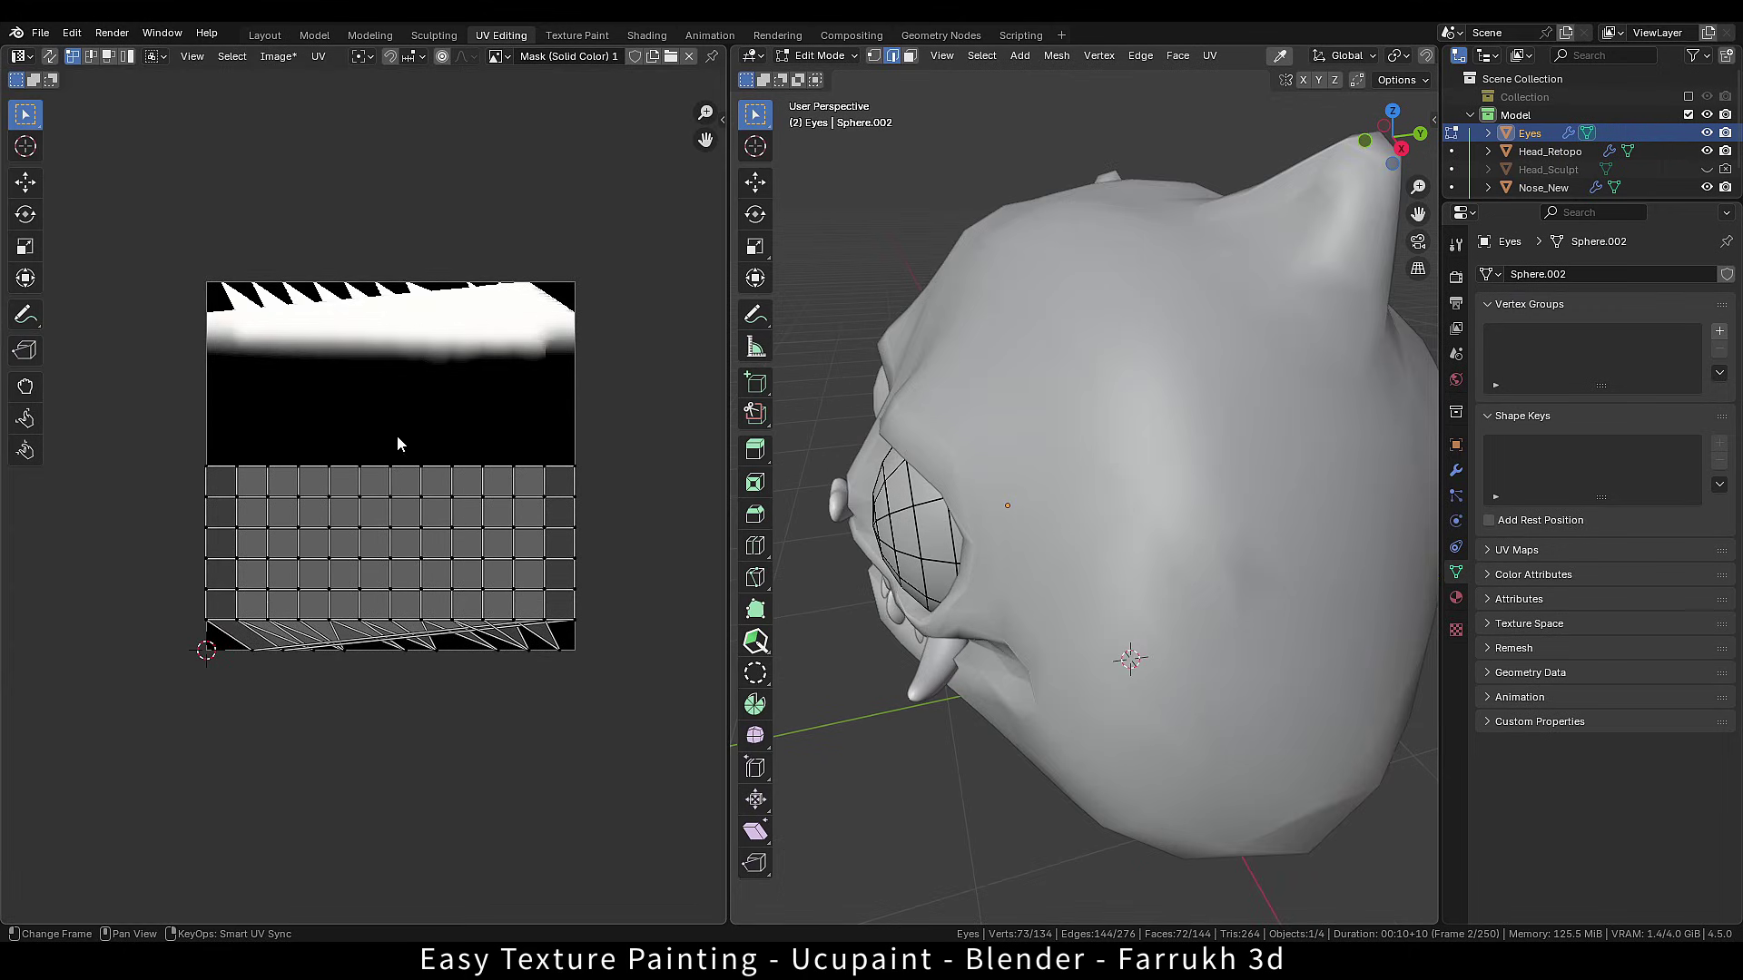
Isolate the eyes in Local View and put them back into Edit Mode with edge selection.
middle_click_drag(926, 545, 983, 515)
key("Tab")
left_click(983, 412)
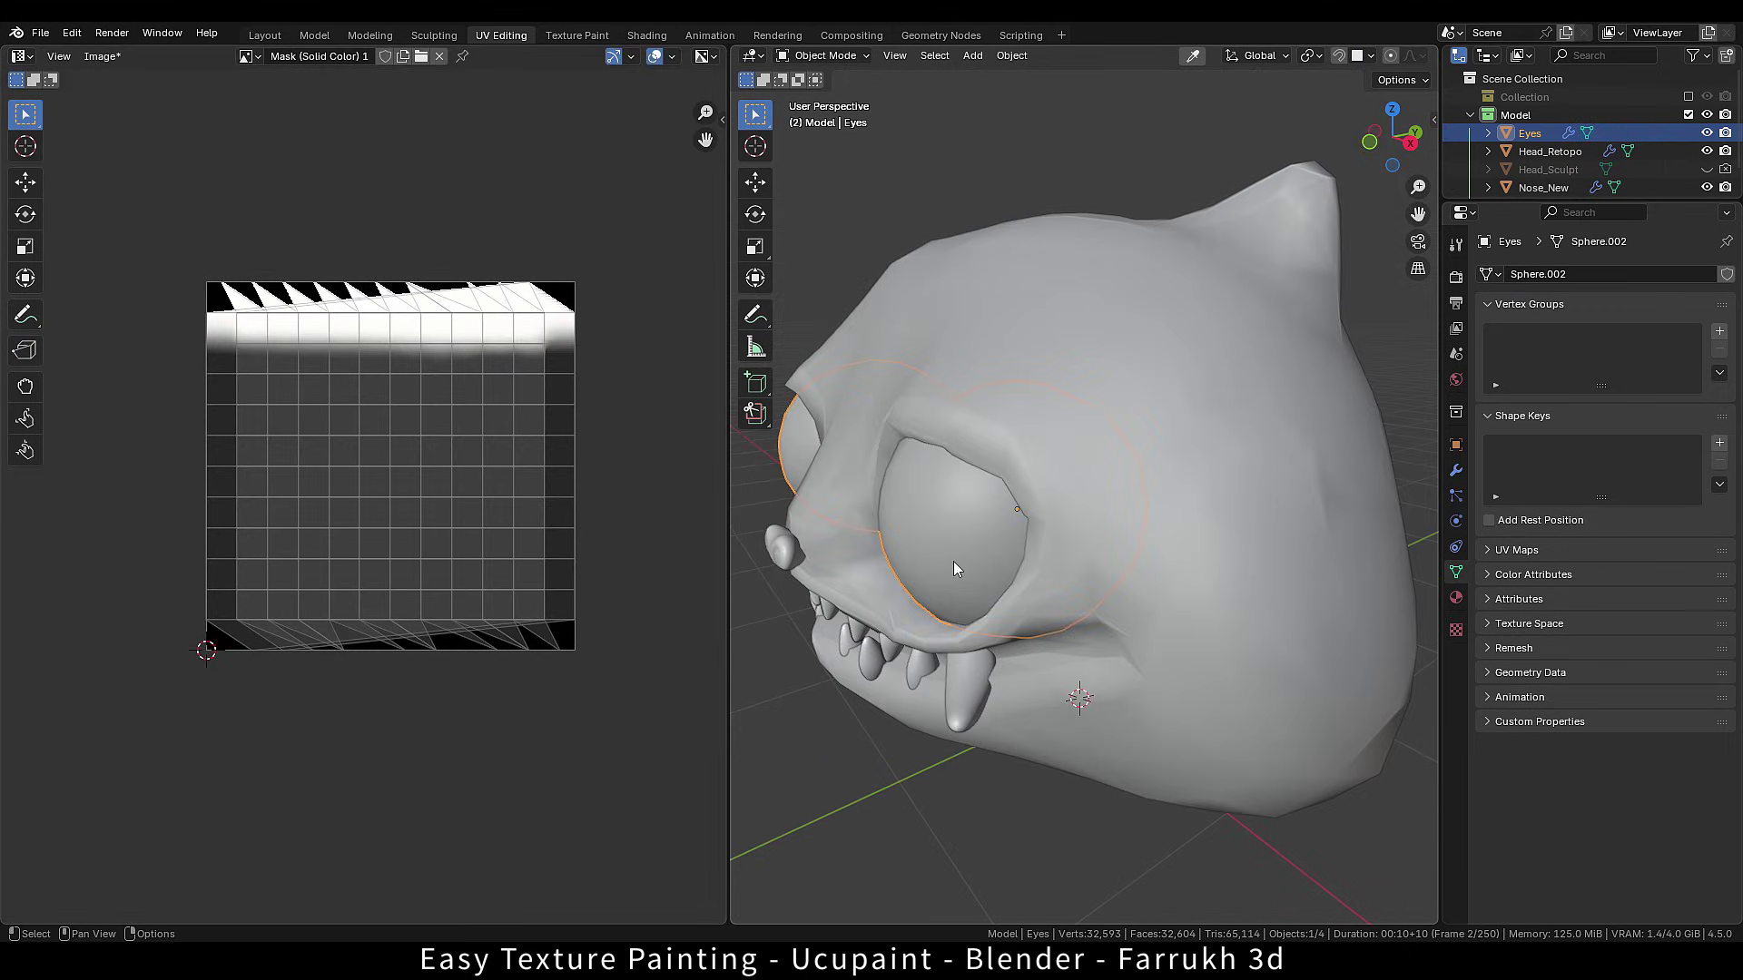
key("slash")
scroll(1043, 546, "up", 1)
middle_click_drag(1132, 556, 1052, 532, "shift")
key("Tab")
left_click(1051, 635)
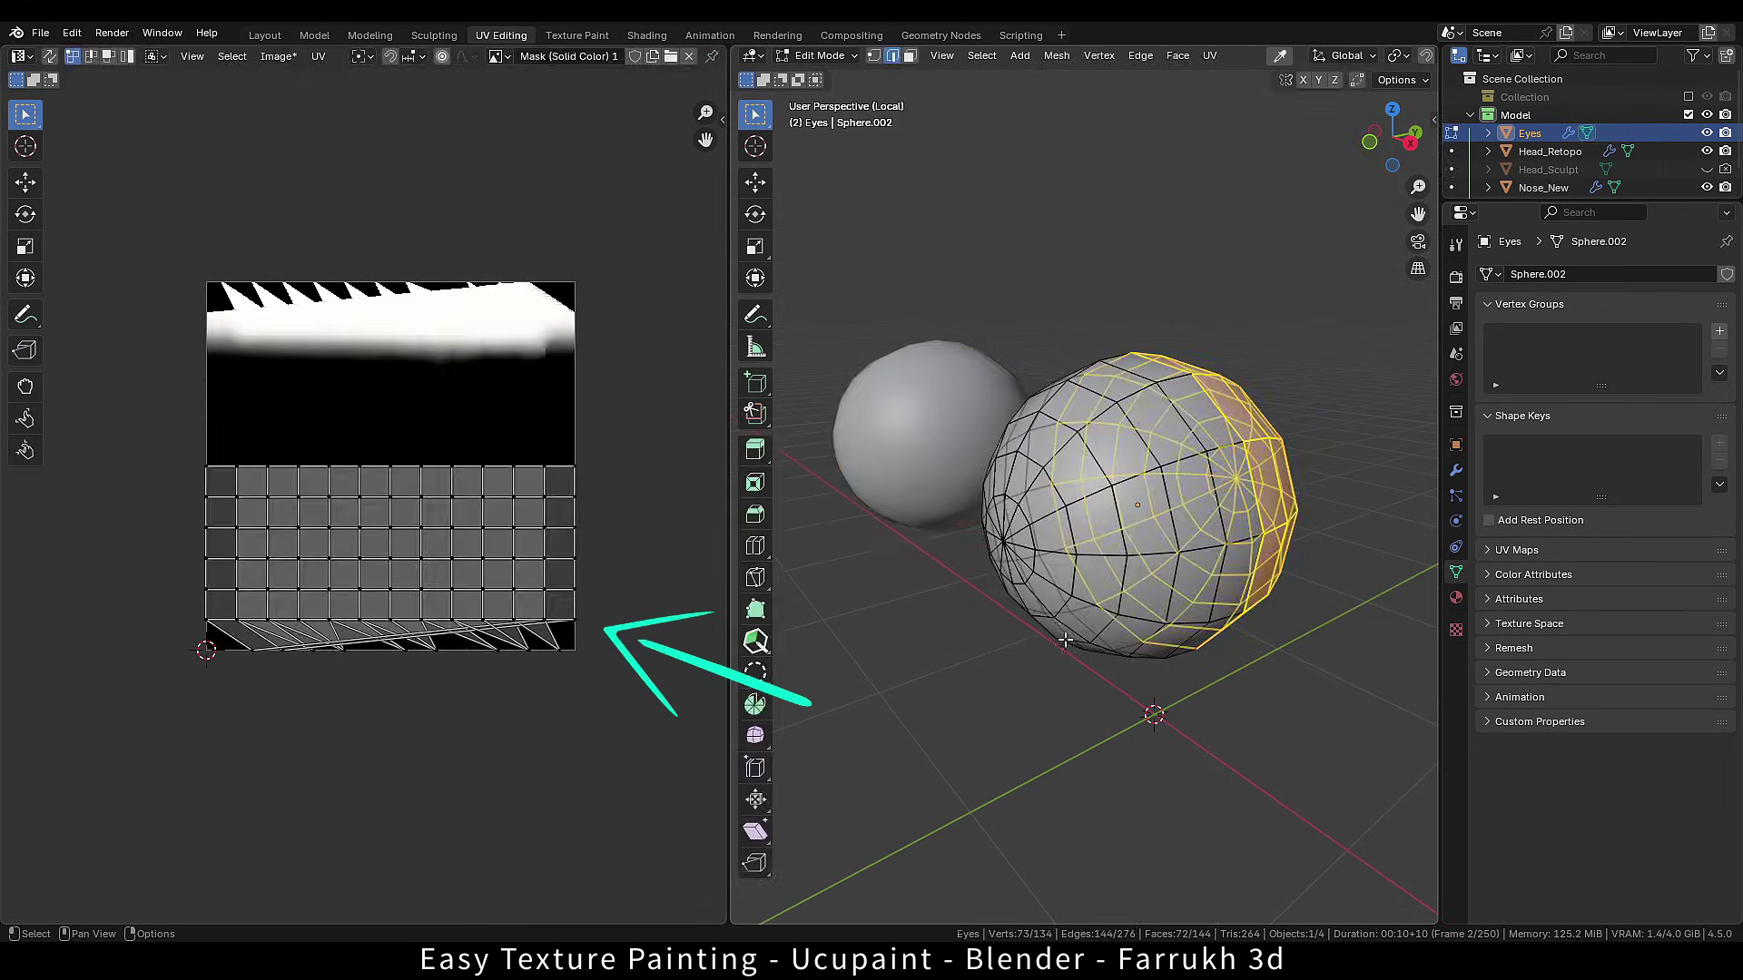
Select the entire eye mesh to examine its full UV layout.
middle_click_drag(1044, 676, 985, 704)
key("alt+a")
scroll(352, 601, "up", 1)
key("a")
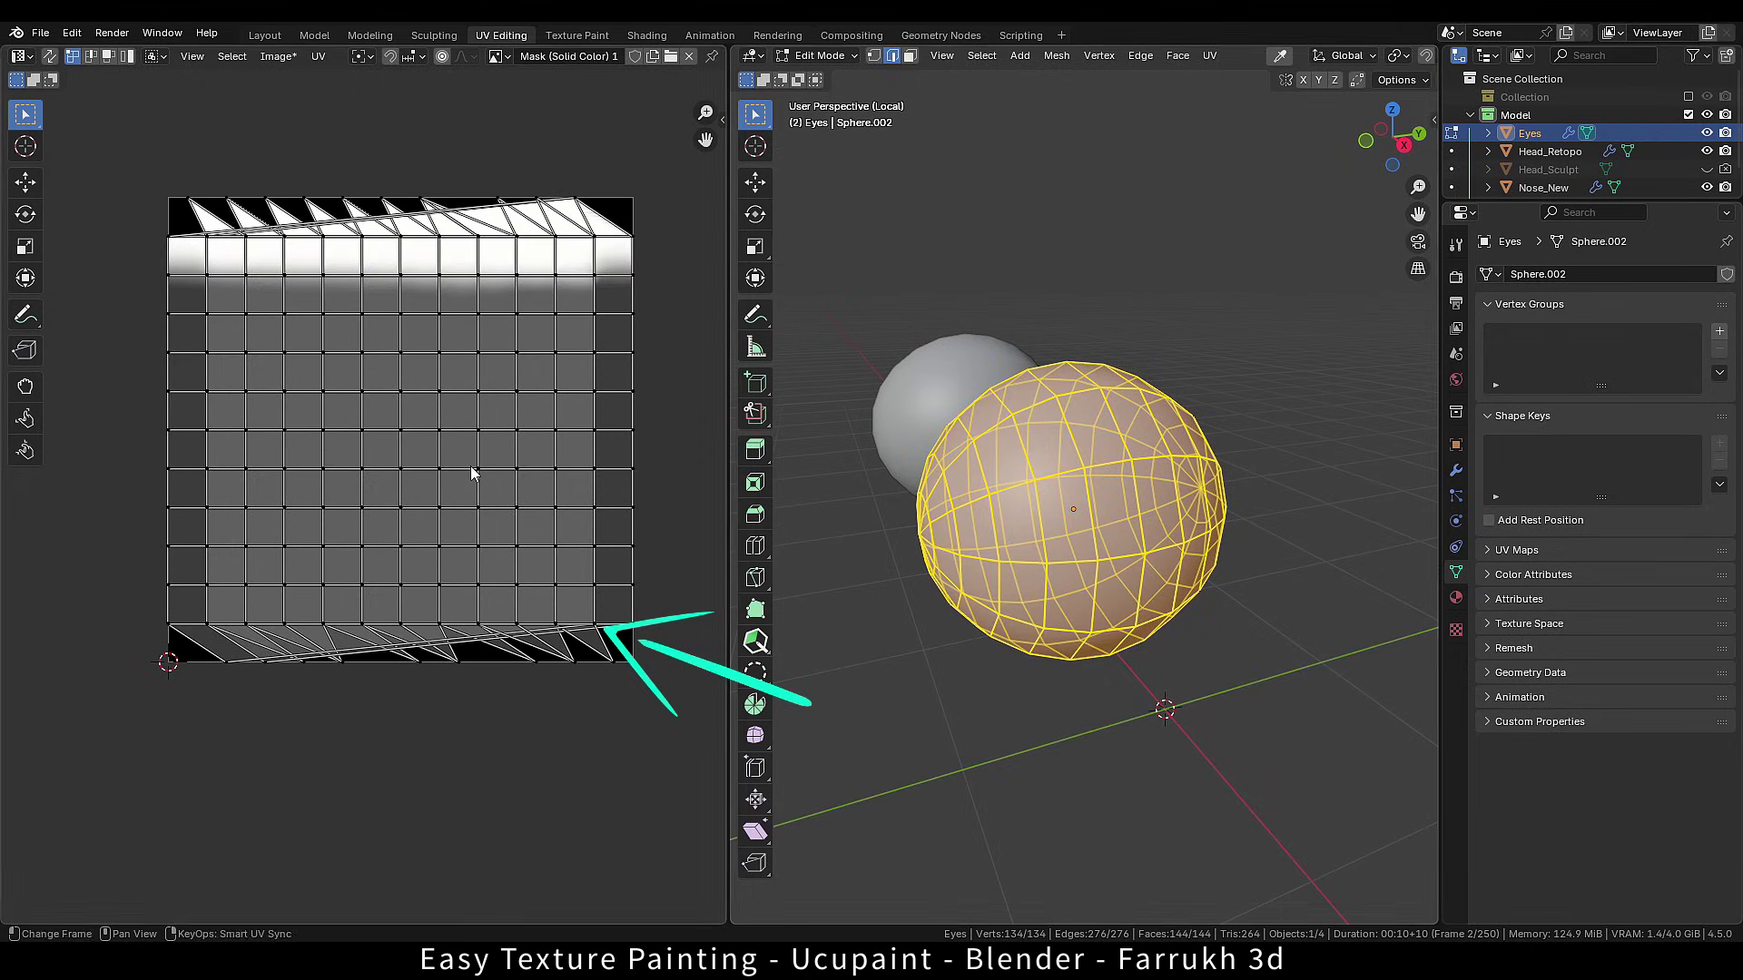
Select the vertical edge loop around the middle of the eye sphere and mark it as a seam.
middle_click_drag(1044, 600, 1136, 624)
key("Tab")
left_click(1140, 711)
left_click(1123, 530, "alt")
middle_click_drag(1122, 530, 1110, 420)
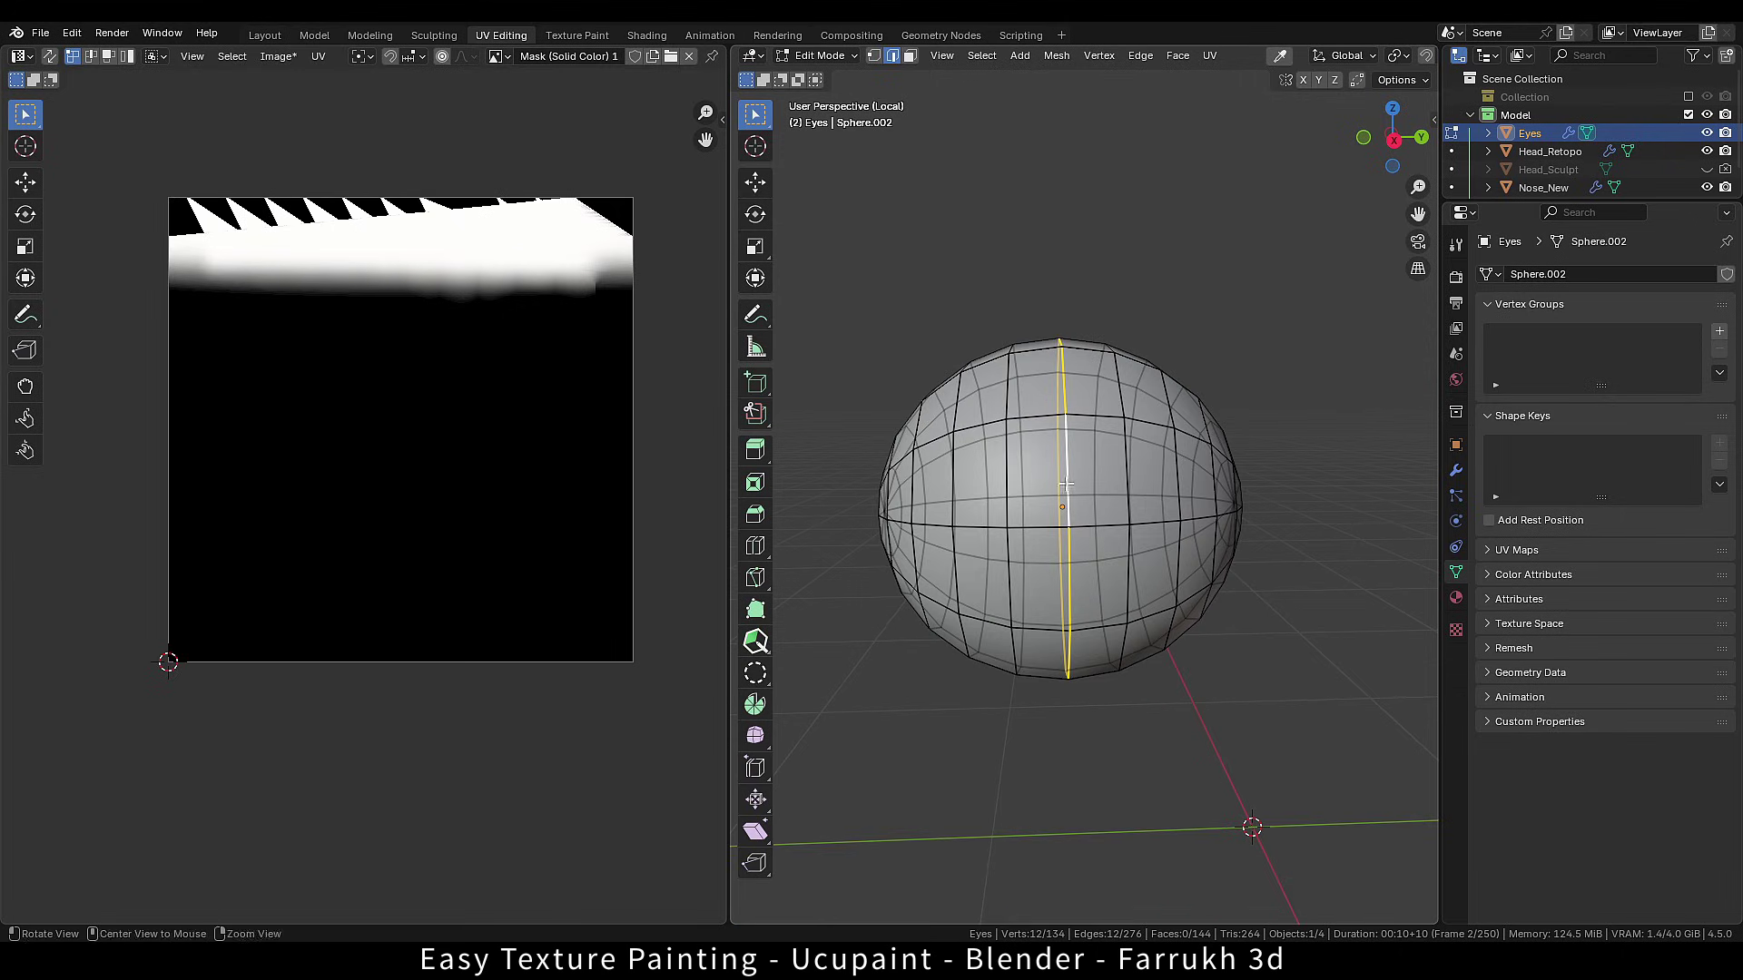
middle_click_drag(1067, 487, 1222, 527)
right_click(1221, 527)
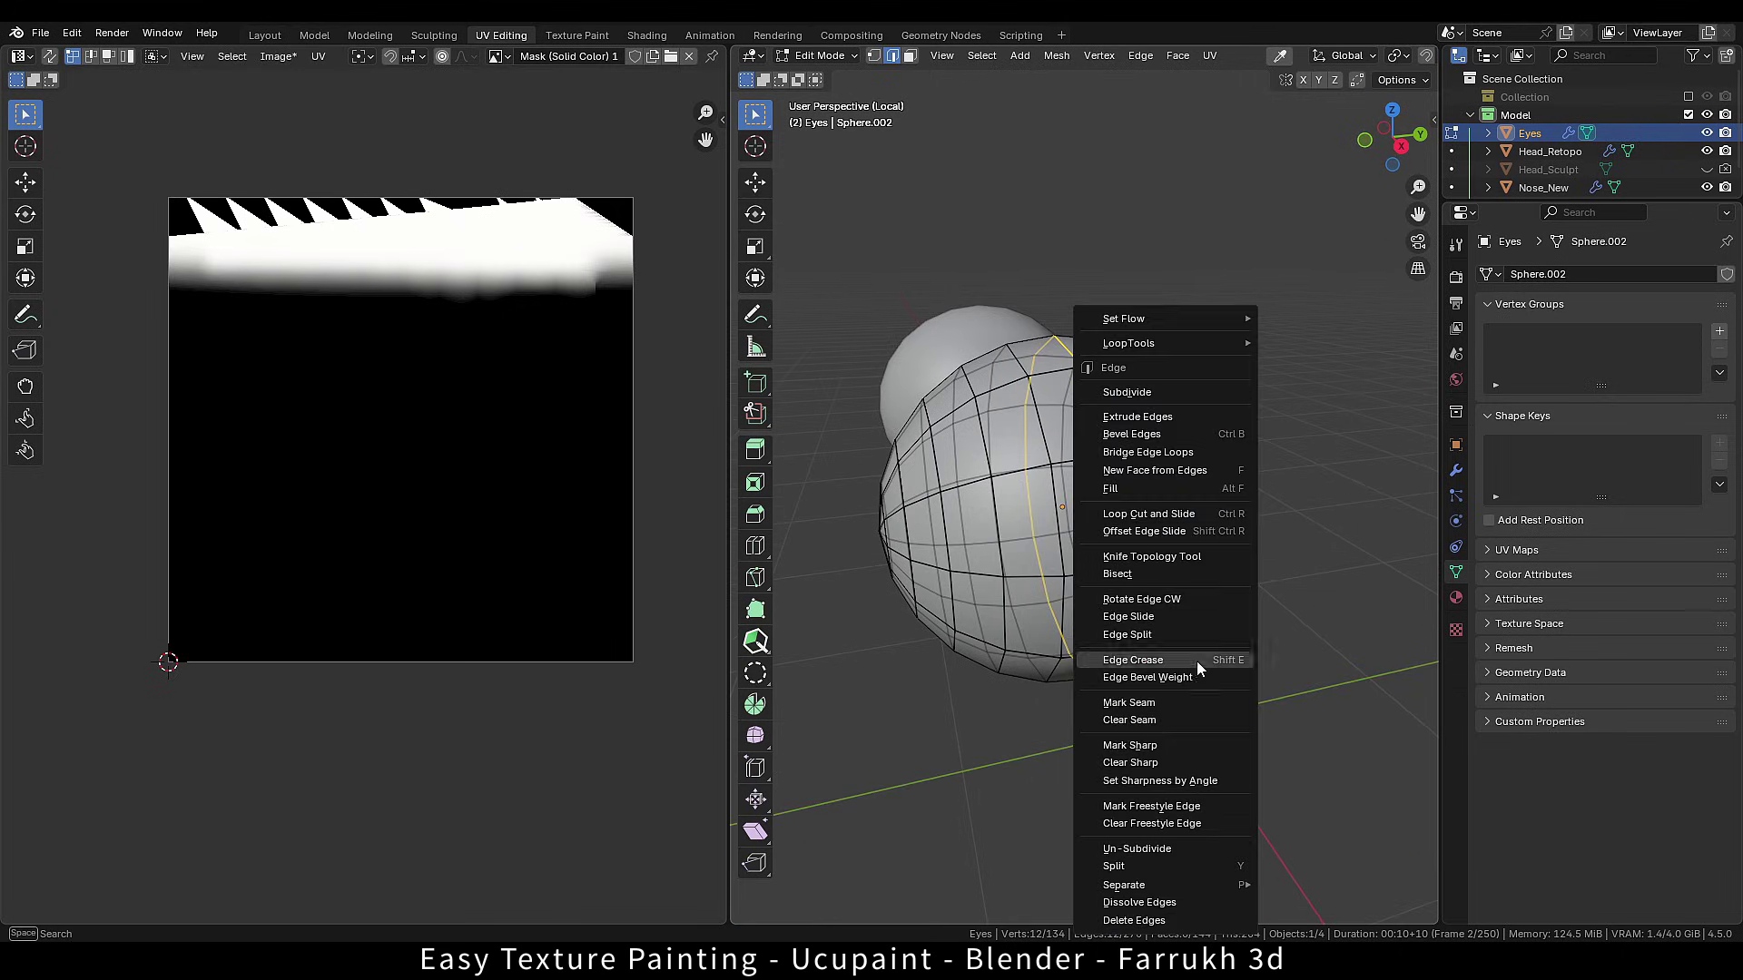
left_click(1180, 703)
Unwrap the whole eye mesh with the Angle Based method.
key("a")
key("u")
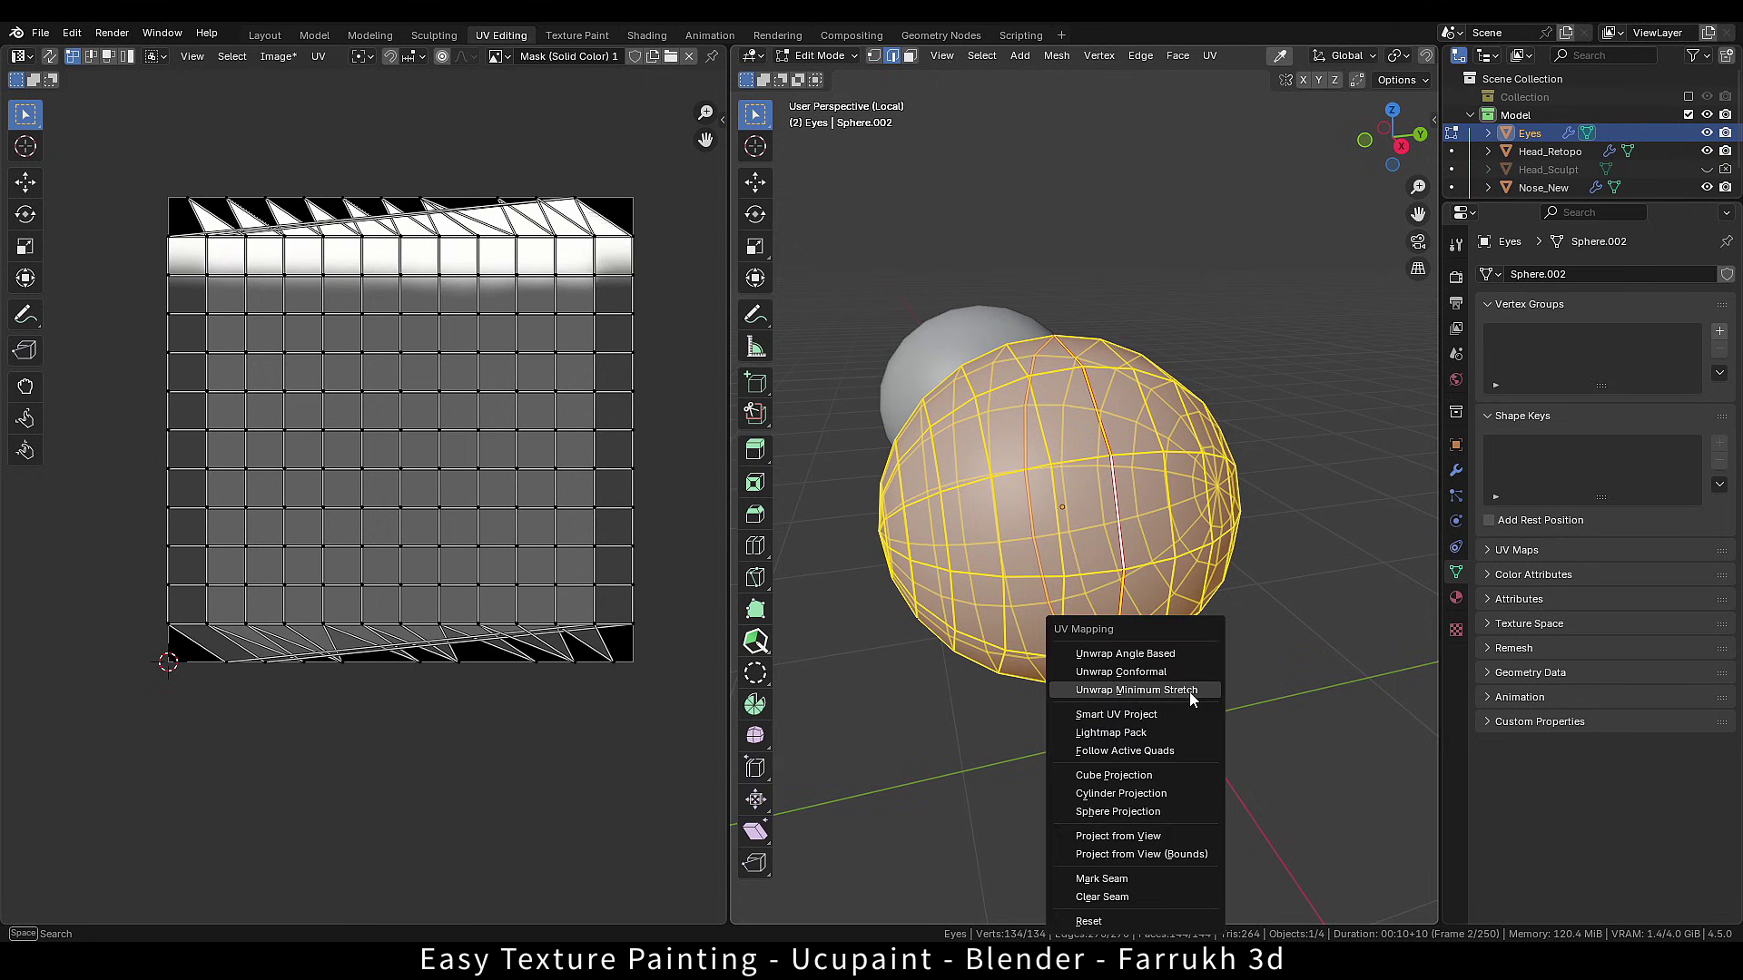
left_click(1180, 654)
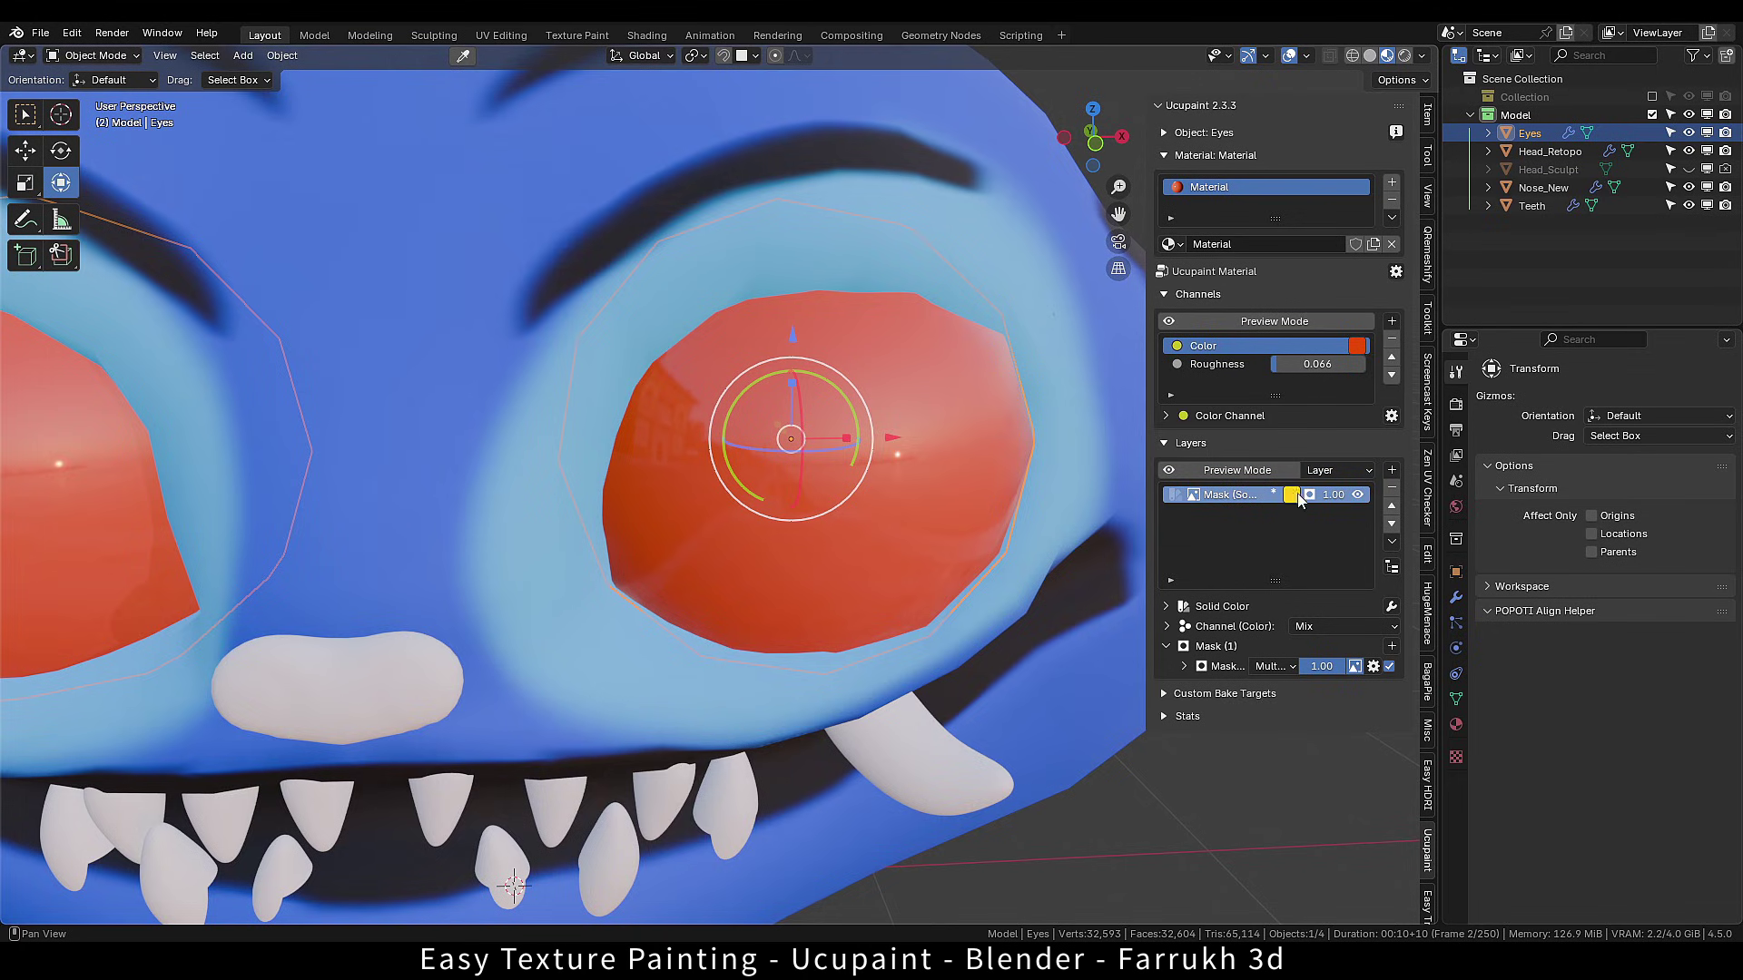
Enter Texture Paint mode and paint the eye's center white on the mask, enlarging the soft brush to 125 px.
key("Tab")
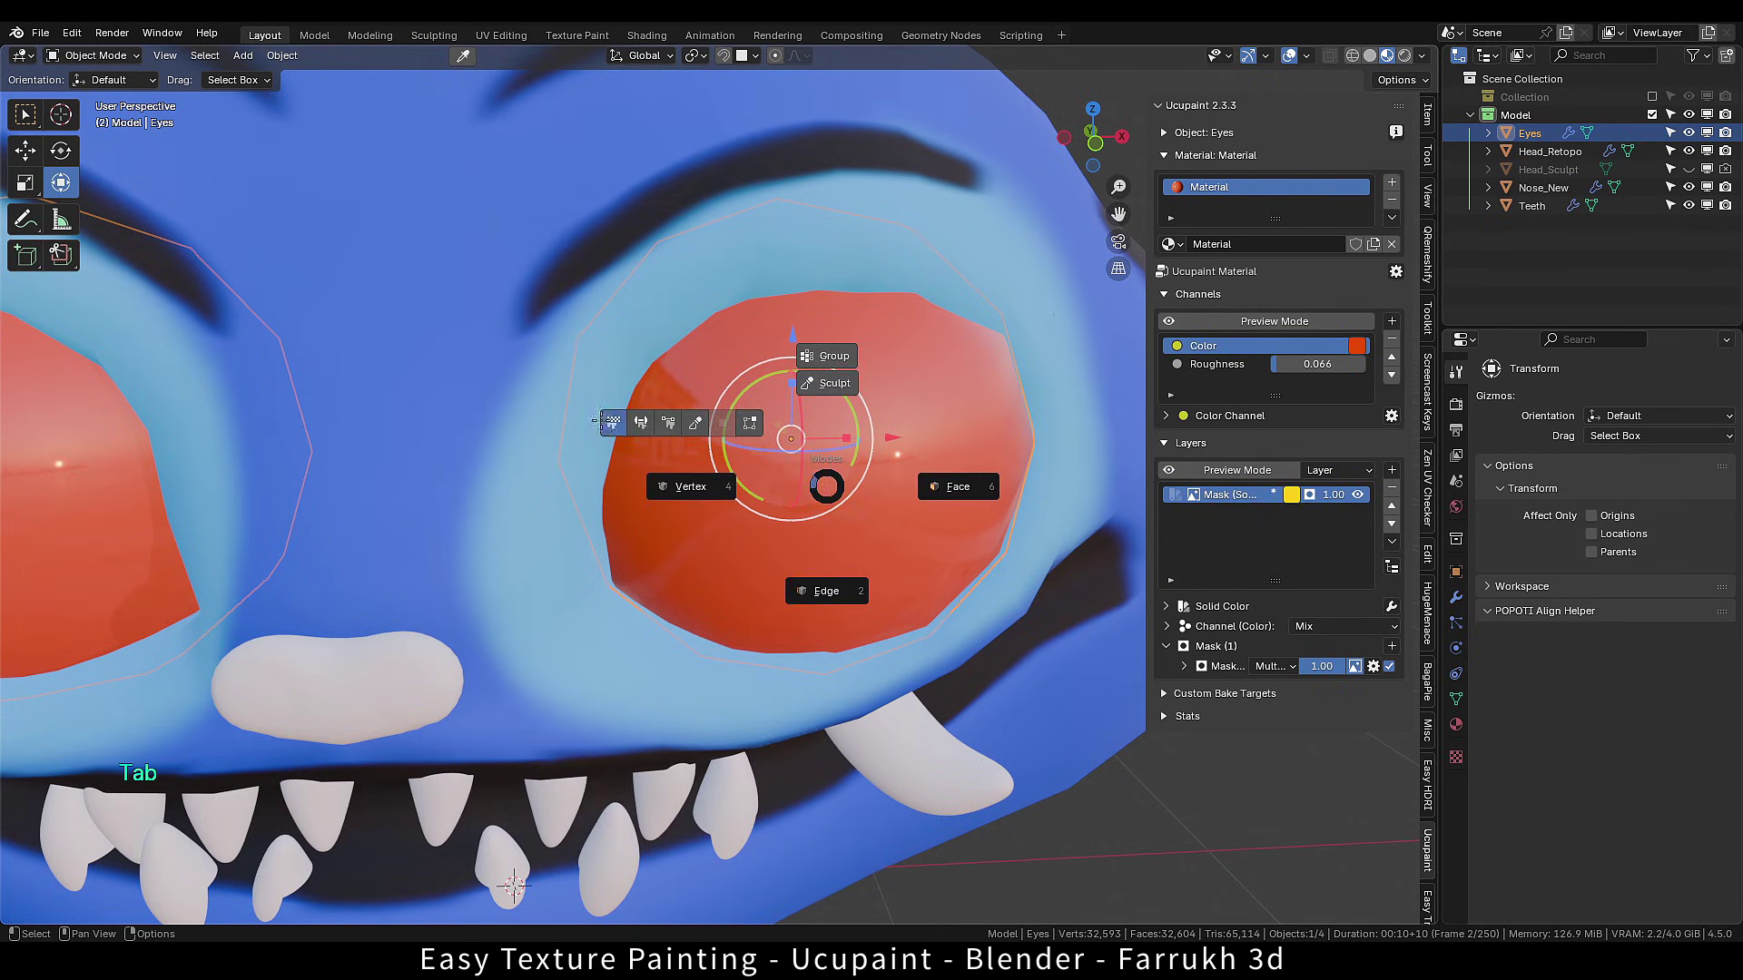
left_click(621, 419)
mouse_move(837, 451)
left_mouse_down()
mouse_move(864, 521)
mouse_move(832, 506)
left_mouse_up()
key("f")
left_click(852, 496)
scroll(822, 504, "down", 5)
scroll(790, 455, "up", 4)
Adjust the shade of yellow on the eyes' masked solid color layer.
left_click(1289, 497)
mouse_move(1336, 314)
left_mouse_down()
mouse_move(1358, 296)
mouse_move(1324, 330)
mouse_move(1307, 311)
left_mouse_up()
middle_click_drag(767, 491, 779, 494, "shift")
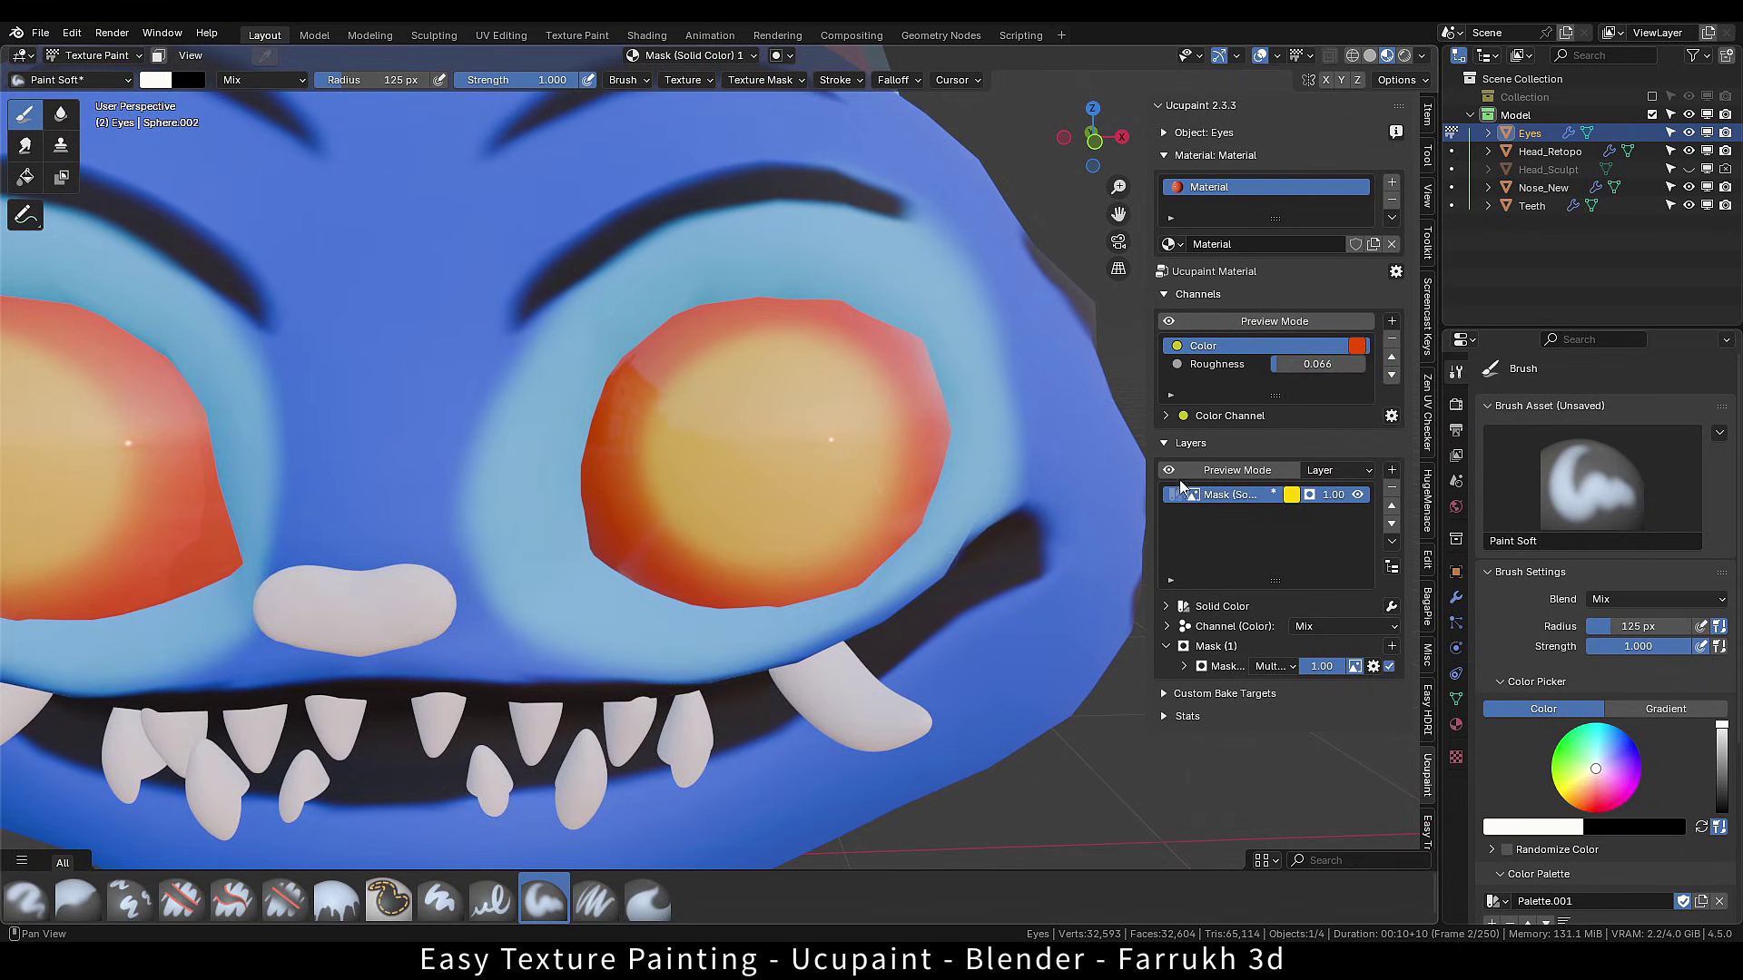
Add a black solid color layer with a mask above the yellow layer on the eyes.
left_click(1391, 470)
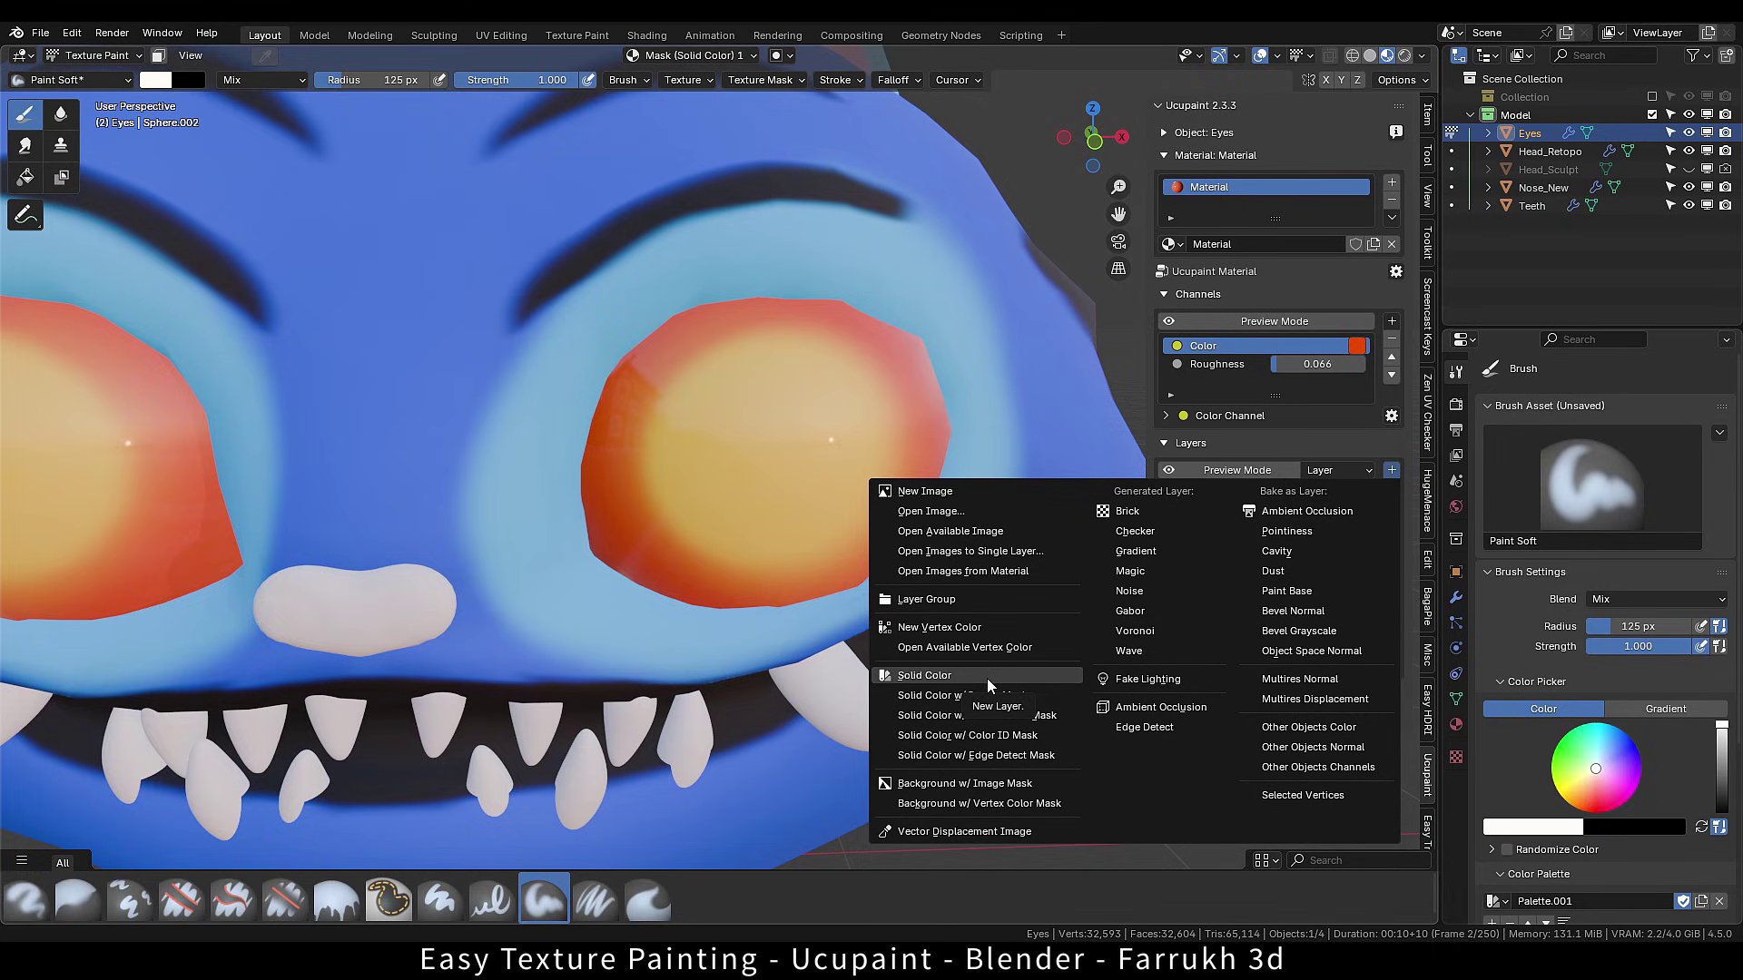
left_click(924, 675)
left_click(1076, 727)
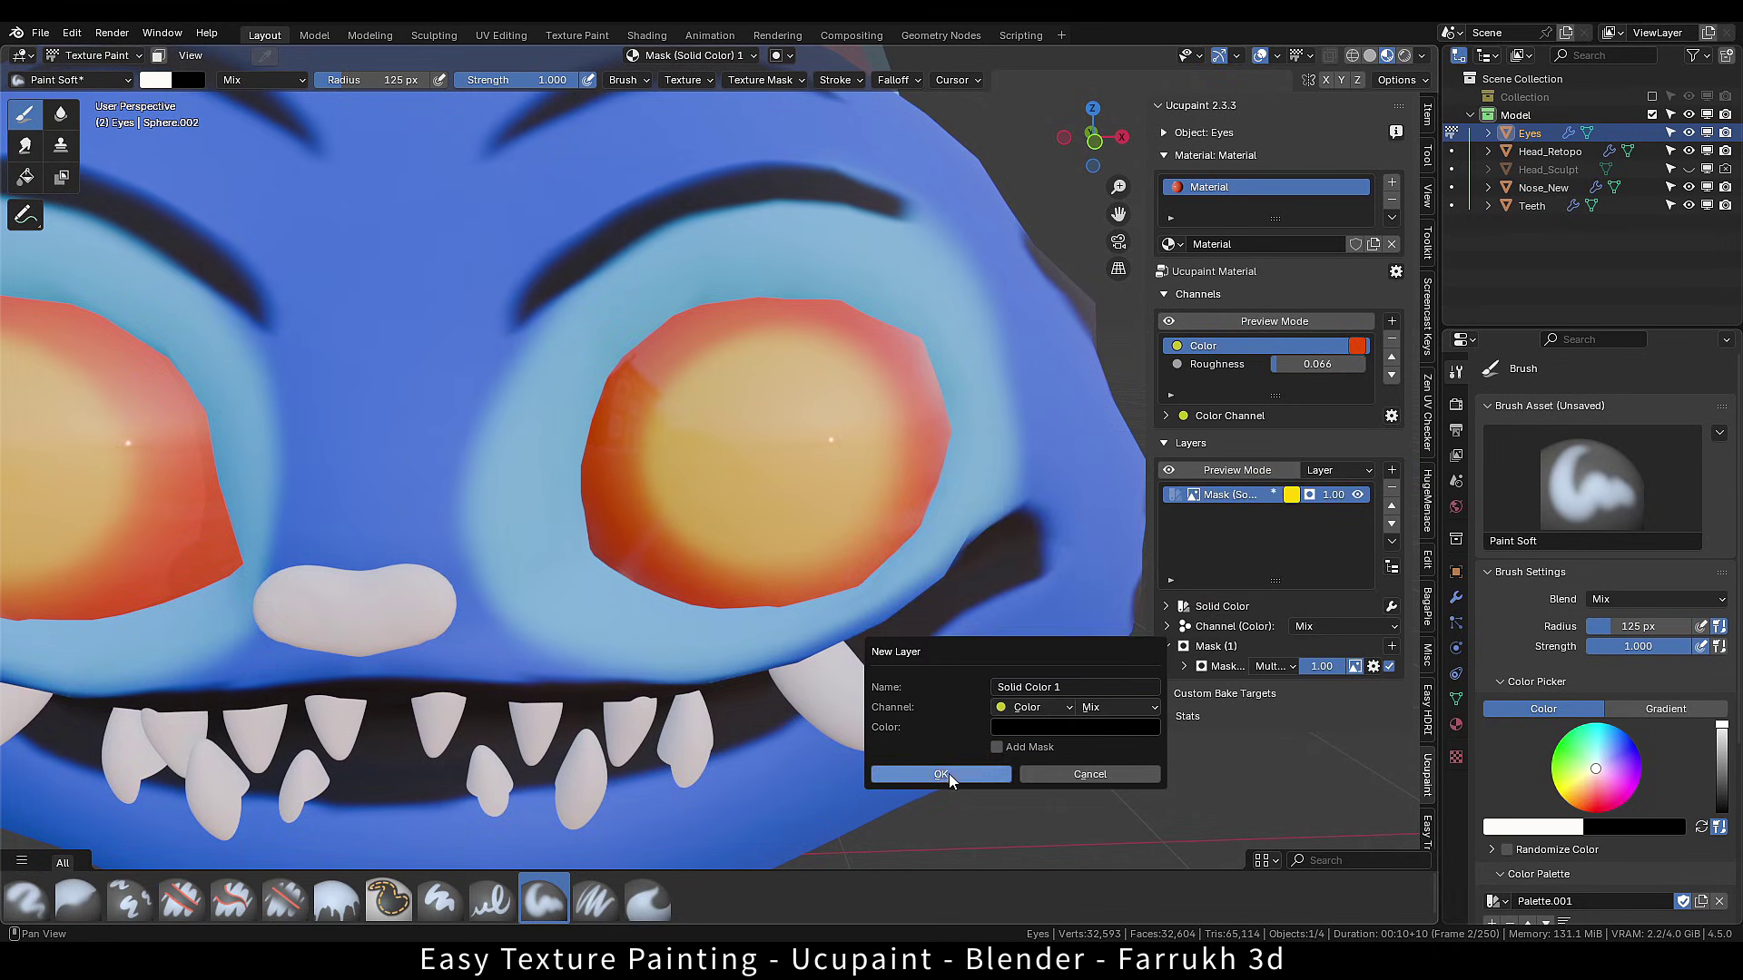
left_click(997, 747)
left_click(938, 826)
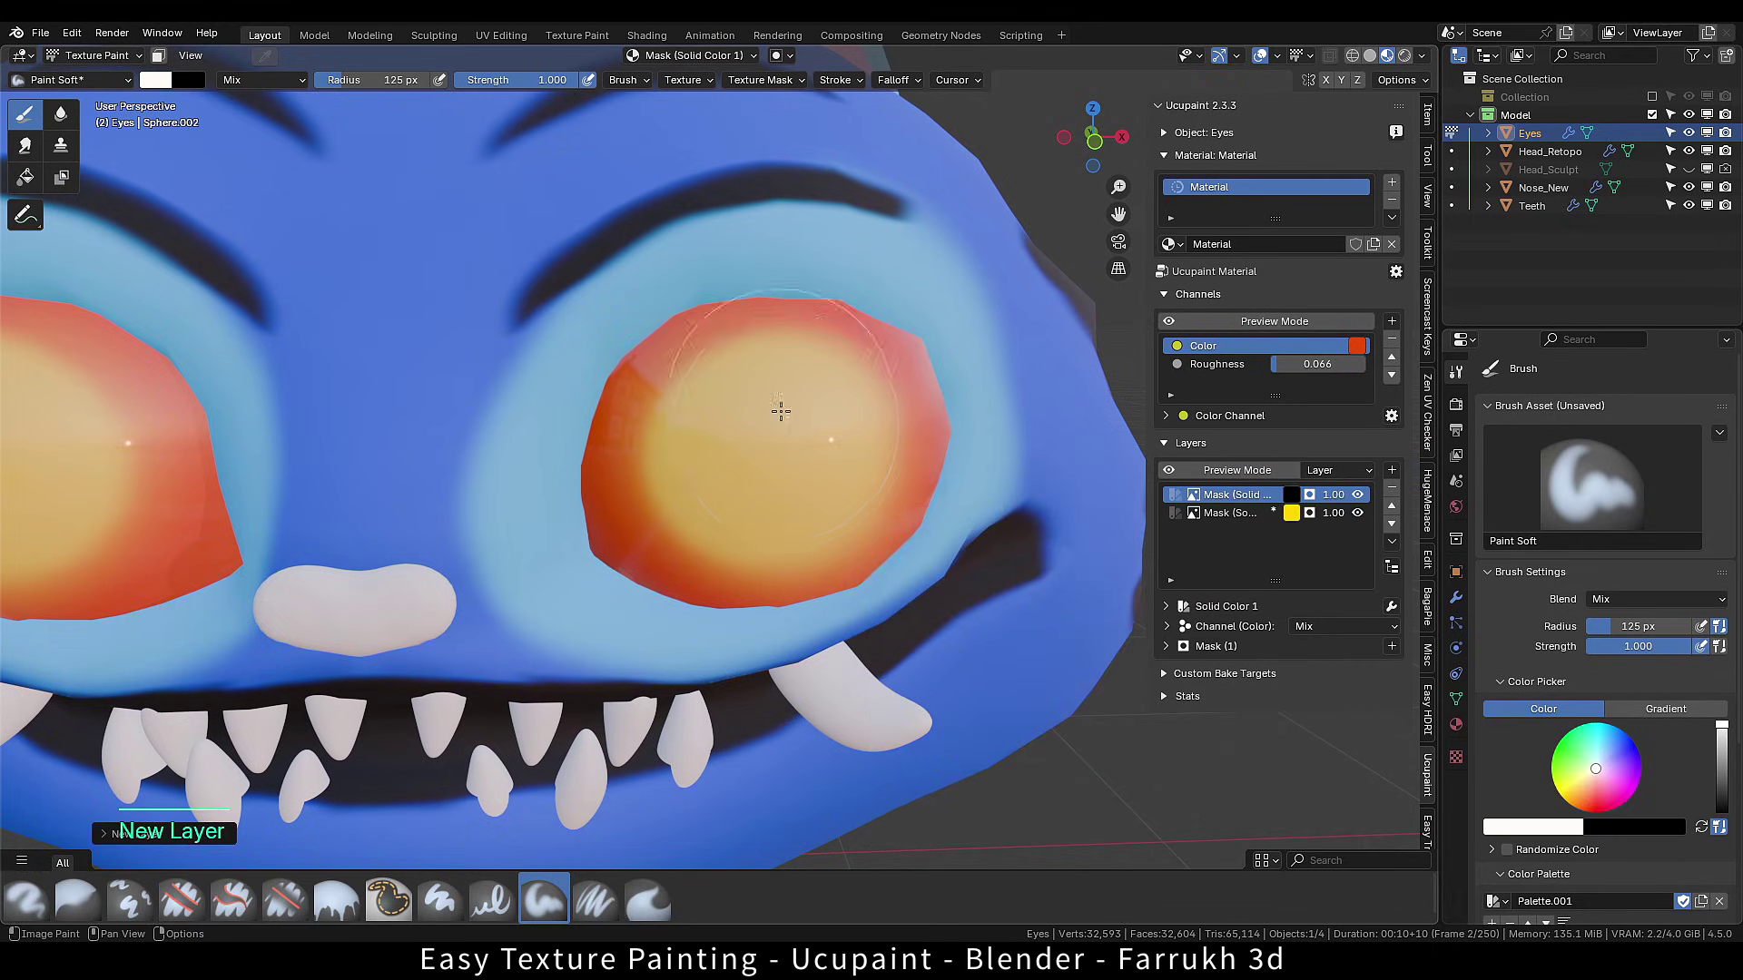
Paint a round black pupil at the eye's center on the new mask with the 116 px Paint Hard brush.
left_click(779, 464)
left_click(779, 466)
left_click(779, 450)
left_click(440, 899)
left_click(783, 447)
left_click(778, 461)
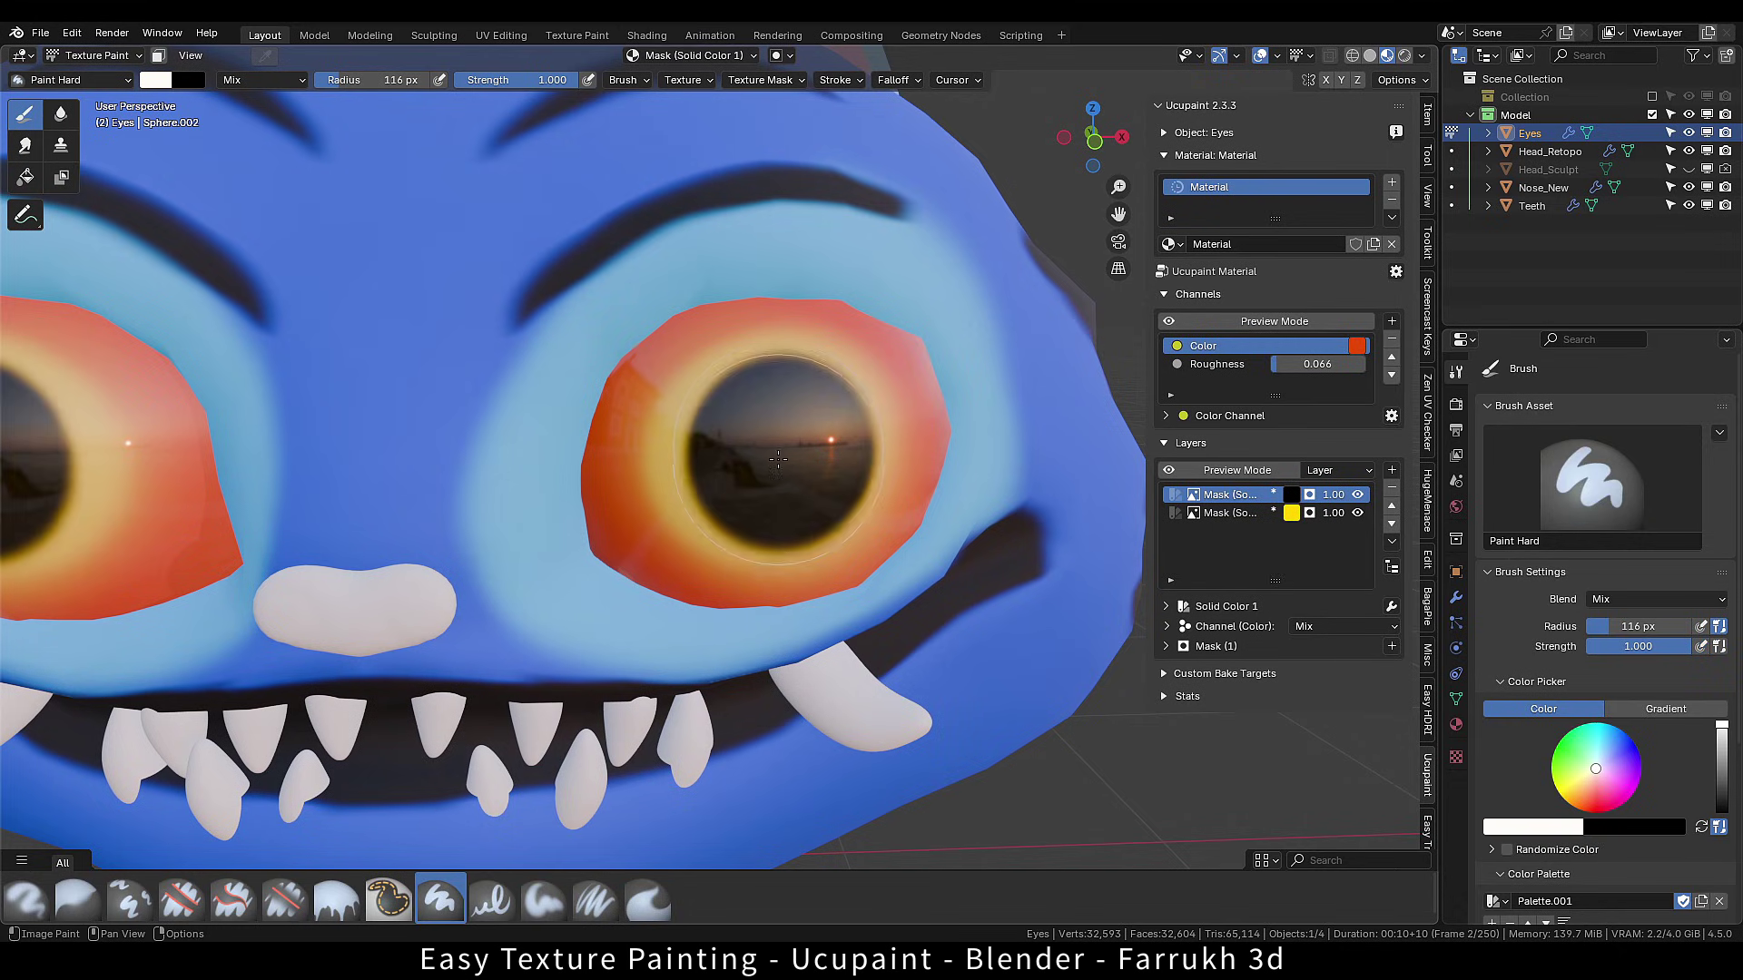
Try stretching the pupil vertically and erasing its sides into a slit with a 99 px brush, and undo the erasing.
left_click_drag(778, 460, 770, 499)
scroll(781, 640, "down", 2)
key("f")
left_click(853, 512)
left_click_drag(701, 454, 700, 600, "ctrl")
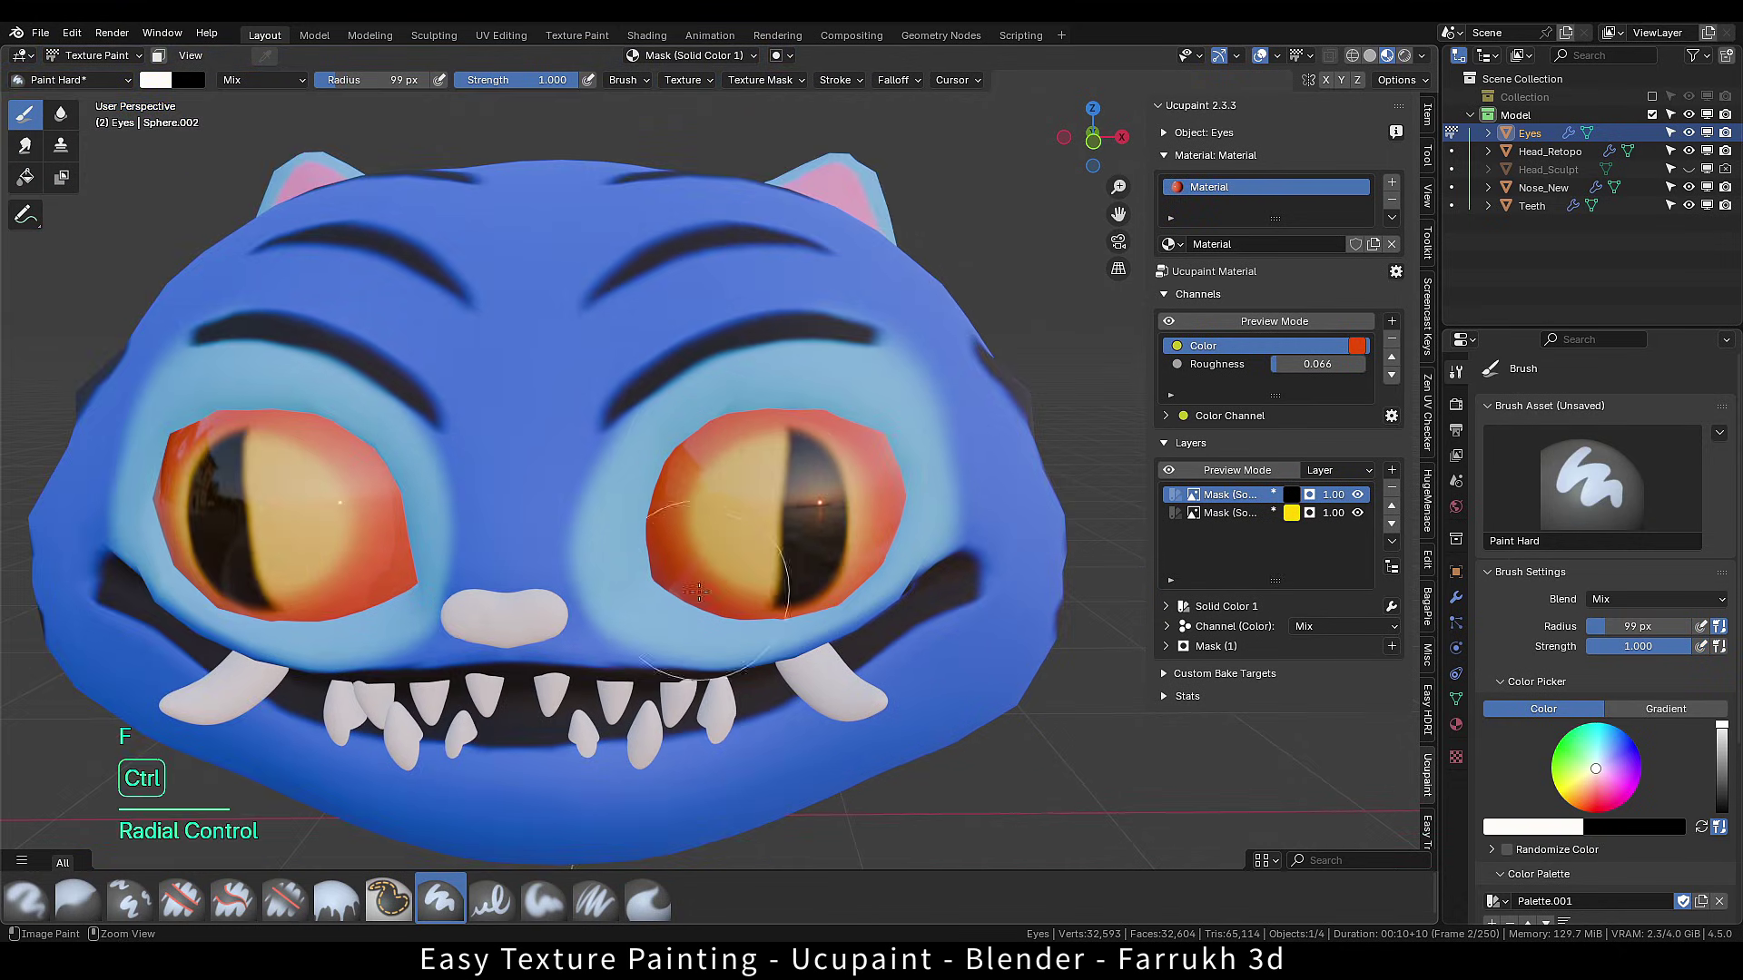
left_click_drag(885, 436, 895, 635, "ctrl")
scroll(848, 635, "down", 1)
scroll(836, 602, "up", 1)
key("ctrl+z")
key("ctrl+z")
key("ctrl+z")
scroll(831, 581, "up", 2)
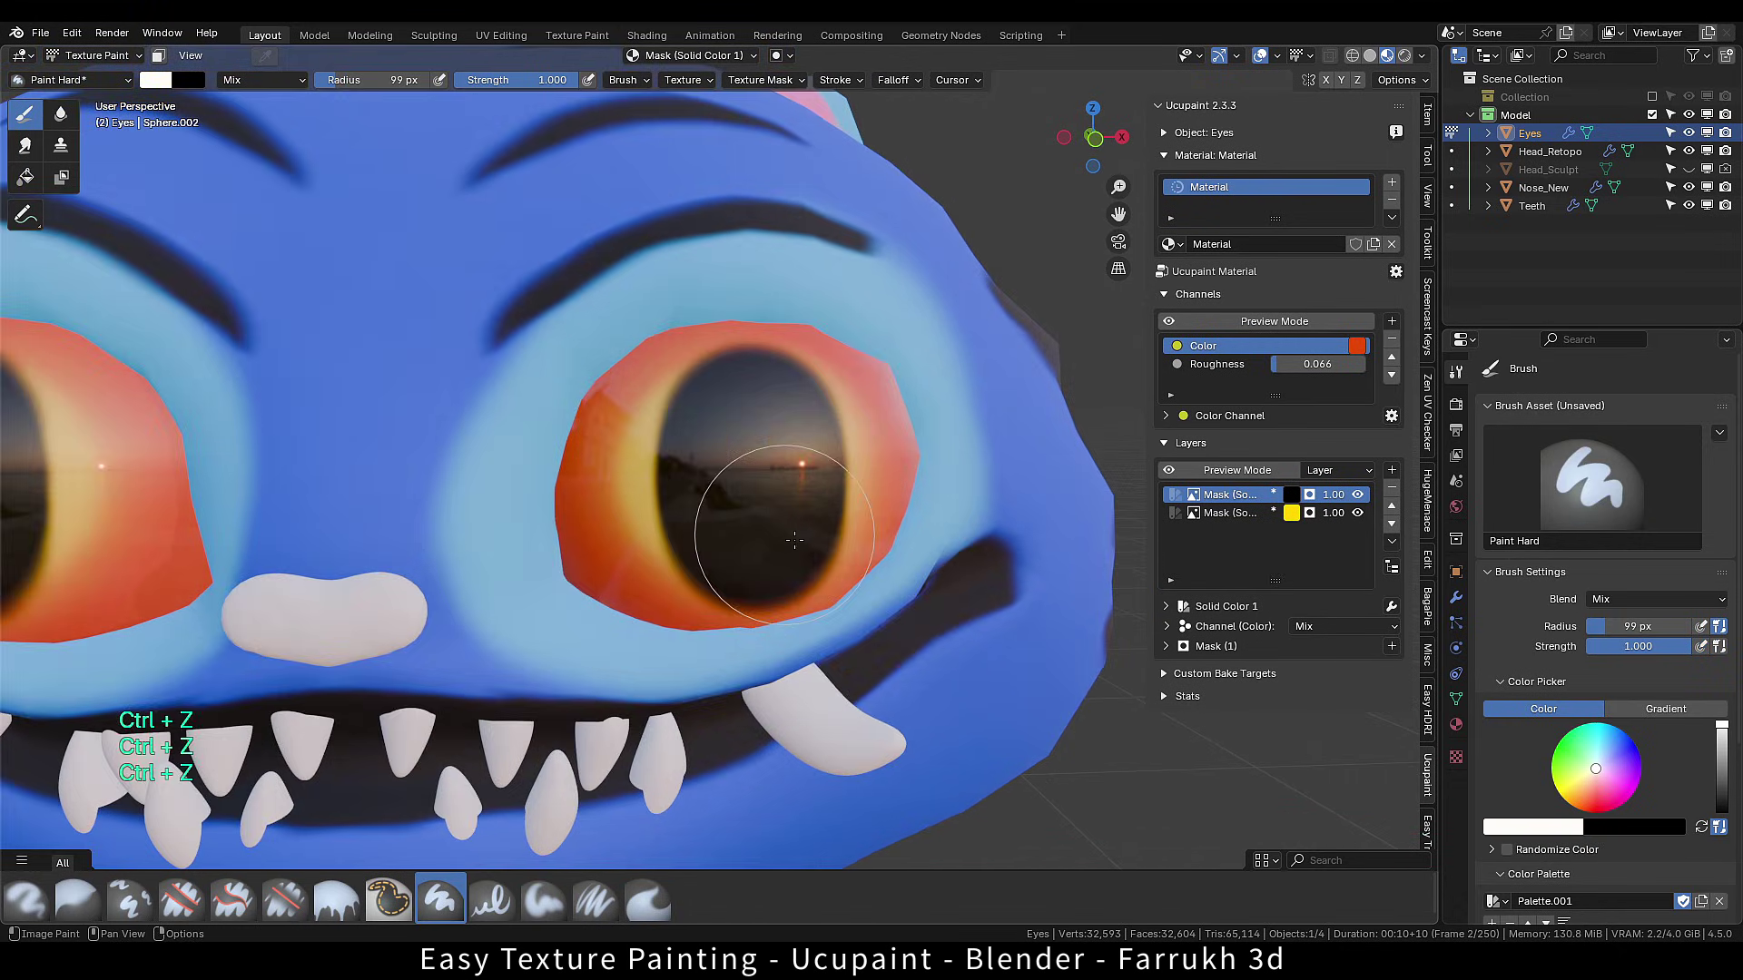
Erase the stretched pupil and repaint it as a rounder black pupil with the 109 px Paint Hard brush.
mouse_move(802, 544)
left_mouse_down("ctrl")
mouse_move(801, 427)
mouse_move(739, 471)
mouse_move(743, 492)
mouse_move(743, 467)
left_mouse_up("ctrl")
key("f")
left_click(746, 474)
left_click(746, 474)
mouse_move(748, 500)
left_mouse_down()
mouse_move(752, 527)
mouse_move(746, 493)
left_mouse_up()
key("ctrl+z")
key("f")
left_click(747, 483)
scroll(761, 499, "down", 3)
scroll(761, 505, "up", 1)
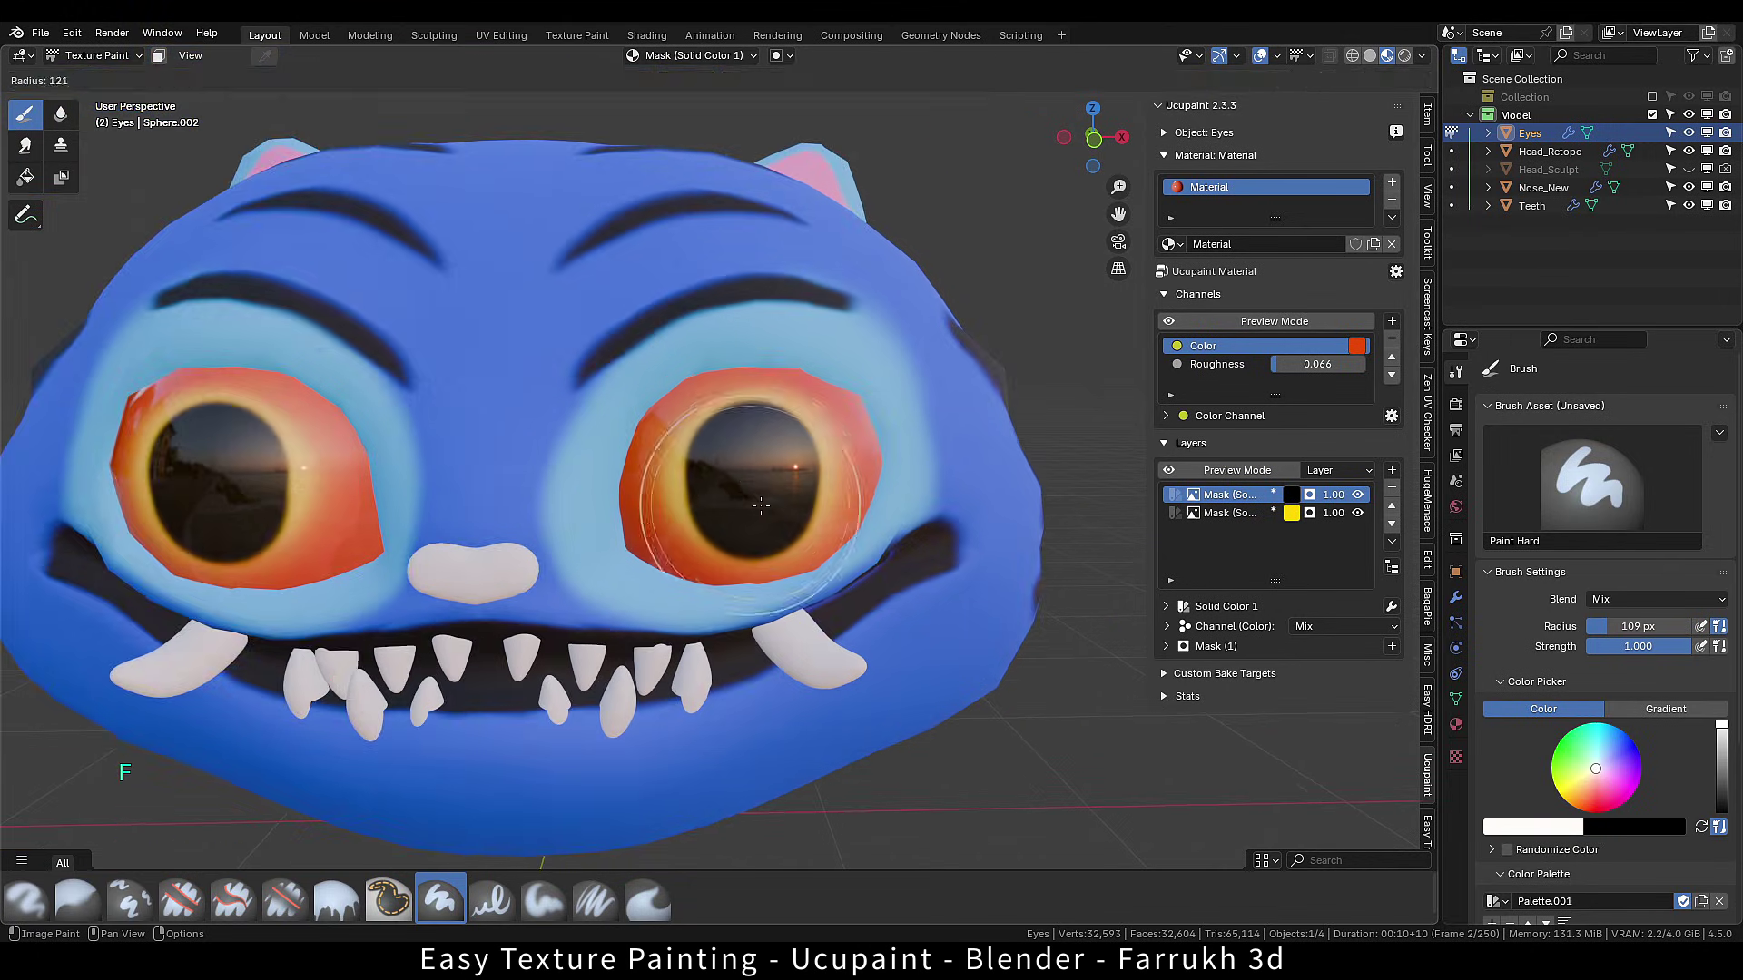
left_click(750, 488)
Select the yellow layer and retouch its mask around the pupil with the Paint Soft brush.
scroll(762, 481, "down", 2)
left_click(1216, 512)
scroll(690, 436, "up", 3)
key("f")
left_click(853, 461)
key("ctrl+z")
key("ctrl+z")
left_click(545, 896)
mouse_move(795, 511)
left_mouse_down()
mouse_move(819, 517)
mouse_move(801, 504)
mouse_move(865, 485)
mouse_move(847, 538)
left_mouse_up()
scroll(797, 505, "down", 3)
Switch from the eyes to the head mesh and add a black solid color layer with a mask above Black Stripes.
key("Tab")
left_click(758, 427)
scroll(790, 481, "up", 2)
key("ctrl+z")
scroll(799, 518, "up", 2)
left_click(730, 543)
left_click(732, 545)
left_click(1211, 497)
left_click(1392, 470)
left_click(944, 635)
left_click(899, 765)
Enter Texture Paint mode on the head and paint a dark outline around the eye with the 52 px soft brush.
key("Tab")
left_click(634, 423)
scroll(867, 399, "up", 2)
key("f")
left_click(726, 460)
mouse_move(655, 565)
left_mouse_down()
mouse_move(635, 544)
mouse_move(641, 409)
mouse_move(772, 349)
mouse_move(876, 381)
mouse_move(939, 545)
mouse_move(607, 568)
left_mouse_up()
scroll(610, 569, "up", 5)
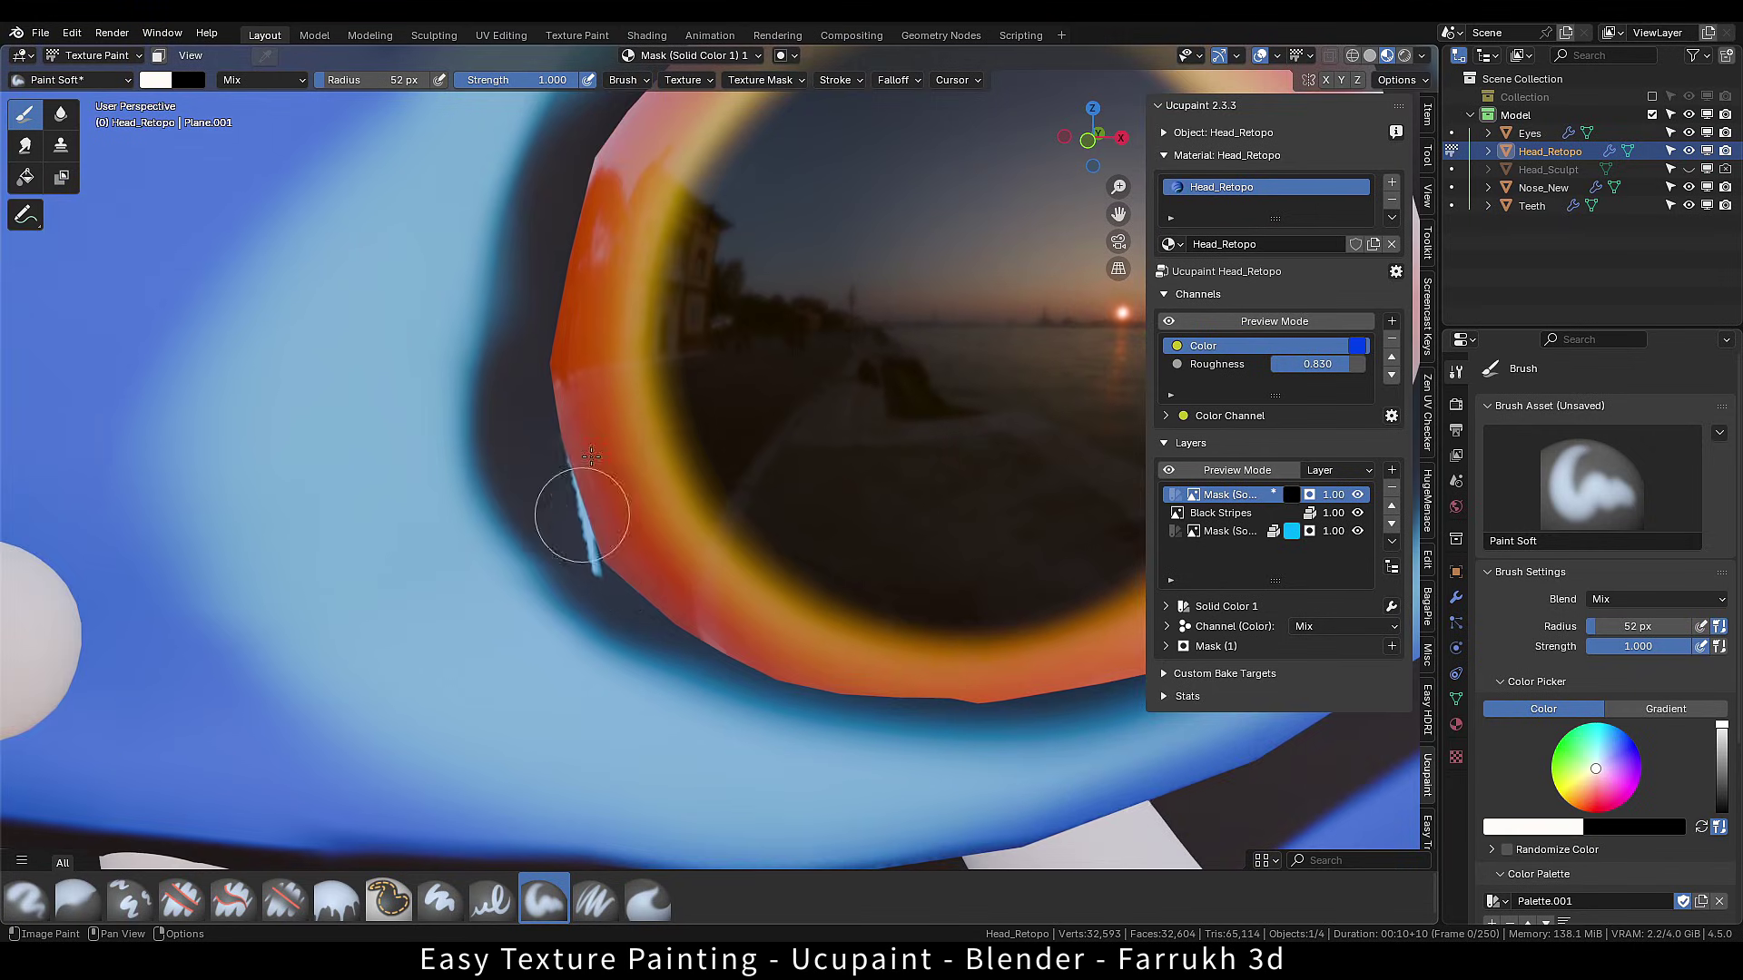
left_click_drag(588, 452, 607, 554)
scroll(599, 531, "down", 6)
middle_click_drag(599, 508, 580, 508)
Hide the Eyes object and fill the inside of the eye sockets with black using the 65 px soft brush.
left_click(1687, 132)
scroll(596, 451, "up", 3)
left_click_drag(594, 490, 705, 535, "alt")
key("f")
left_click(717, 537)
mouse_move(704, 570)
left_mouse_down()
mouse_move(735, 584)
mouse_move(825, 440)
mouse_move(623, 505)
left_mouse_up()
middle_click_drag(623, 506, 614, 381)
scroll(592, 482, "down", 4)
left_click_drag(592, 482, 726, 495, "alt")
scroll(774, 465, "up", 4)
scroll(700, 478, "down", 5)
left_click_drag(717, 581, 733, 492, "alt")
middle_click_drag(733, 492, 740, 490)
Enable Stabilize Stroke and paint curved black stripes on the underside of the head.
left_click(835, 80)
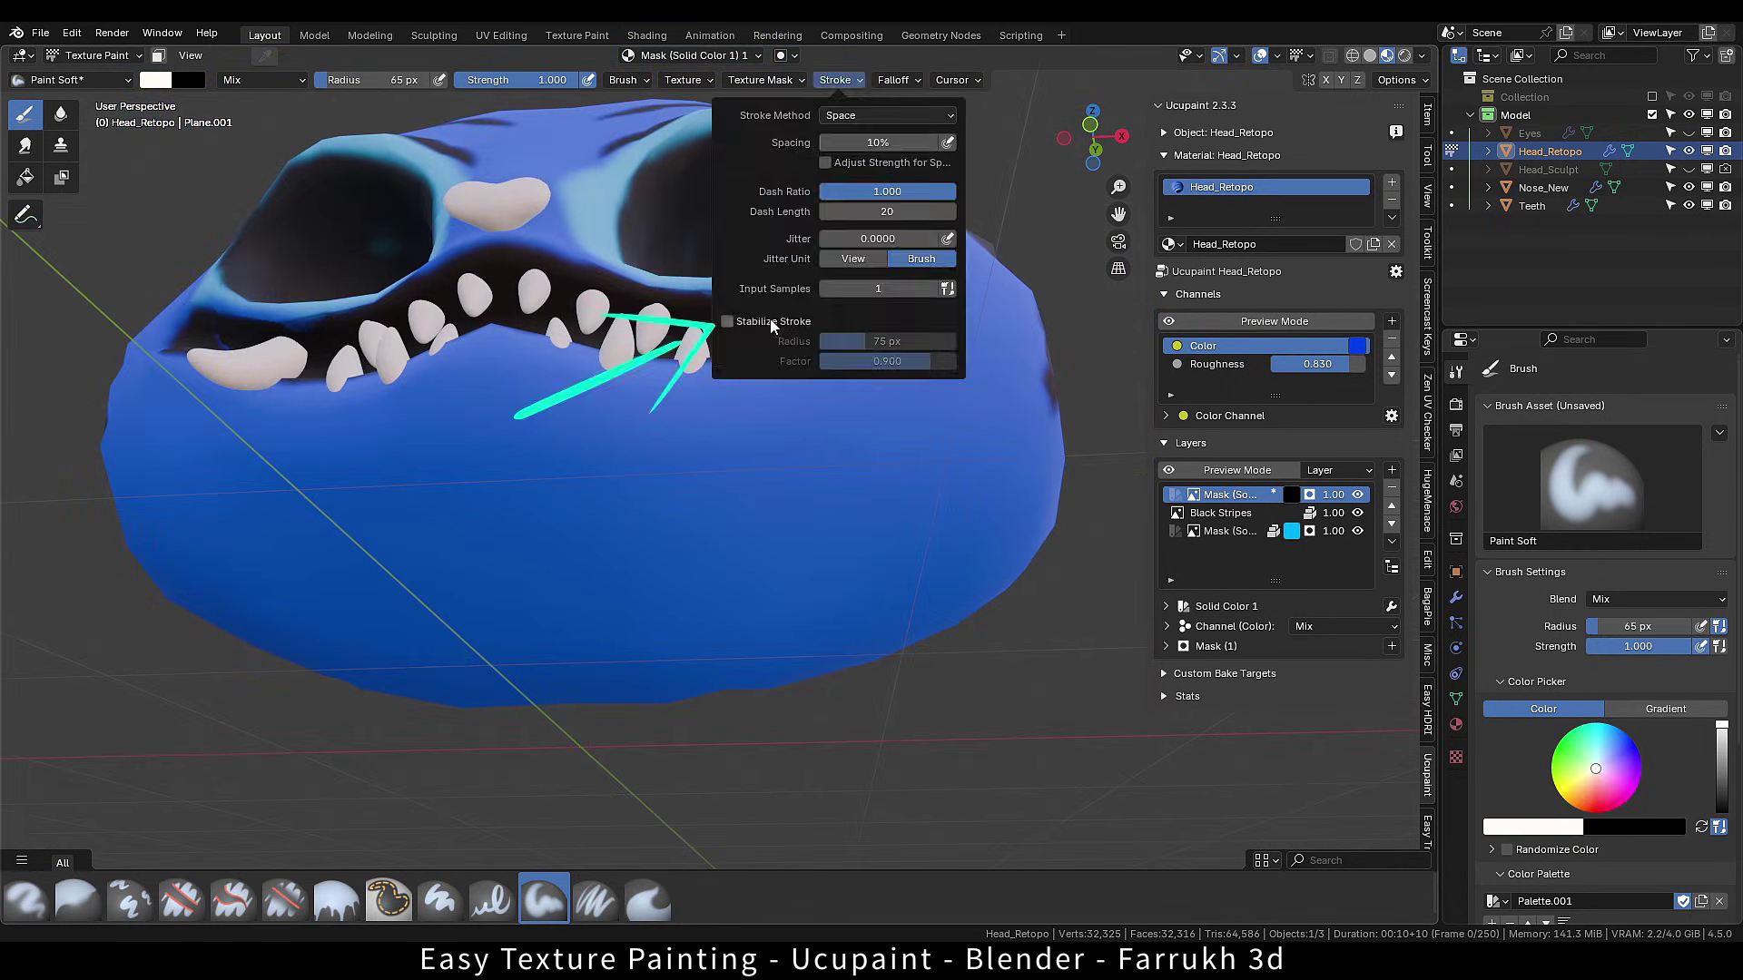
left_click(728, 322)
mouse_move(728, 232)
middle_mouse_down()
mouse_move(669, 493)
mouse_move(648, 415)
middle_mouse_up()
mouse_move(648, 415)
left_mouse_down()
mouse_move(832, 661)
mouse_move(764, 786)
left_mouse_up()
mouse_move(861, 333)
left_mouse_down()
mouse_move(993, 591)
mouse_move(975, 594)
left_mouse_up()
scroll(835, 604, "down", 4)
left_click_drag(835, 604, 772, 636, "alt")
right_click_drag(771, 635, 799, 544, "alt")
Erase along the underside stripes with the 65 px soft brush to thin and taper them.
mouse_move(762, 435)
left_mouse_down("ctrl")
mouse_move(786, 536)
mouse_move(1076, 796)
left_mouse_up("ctrl")
mouse_move(534, 479)
left_mouse_down("ctrl")
mouse_move(596, 640)
mouse_move(782, 803)
left_mouse_up("ctrl")
left_click_drag(676, 492, 911, 753, "ctrl")
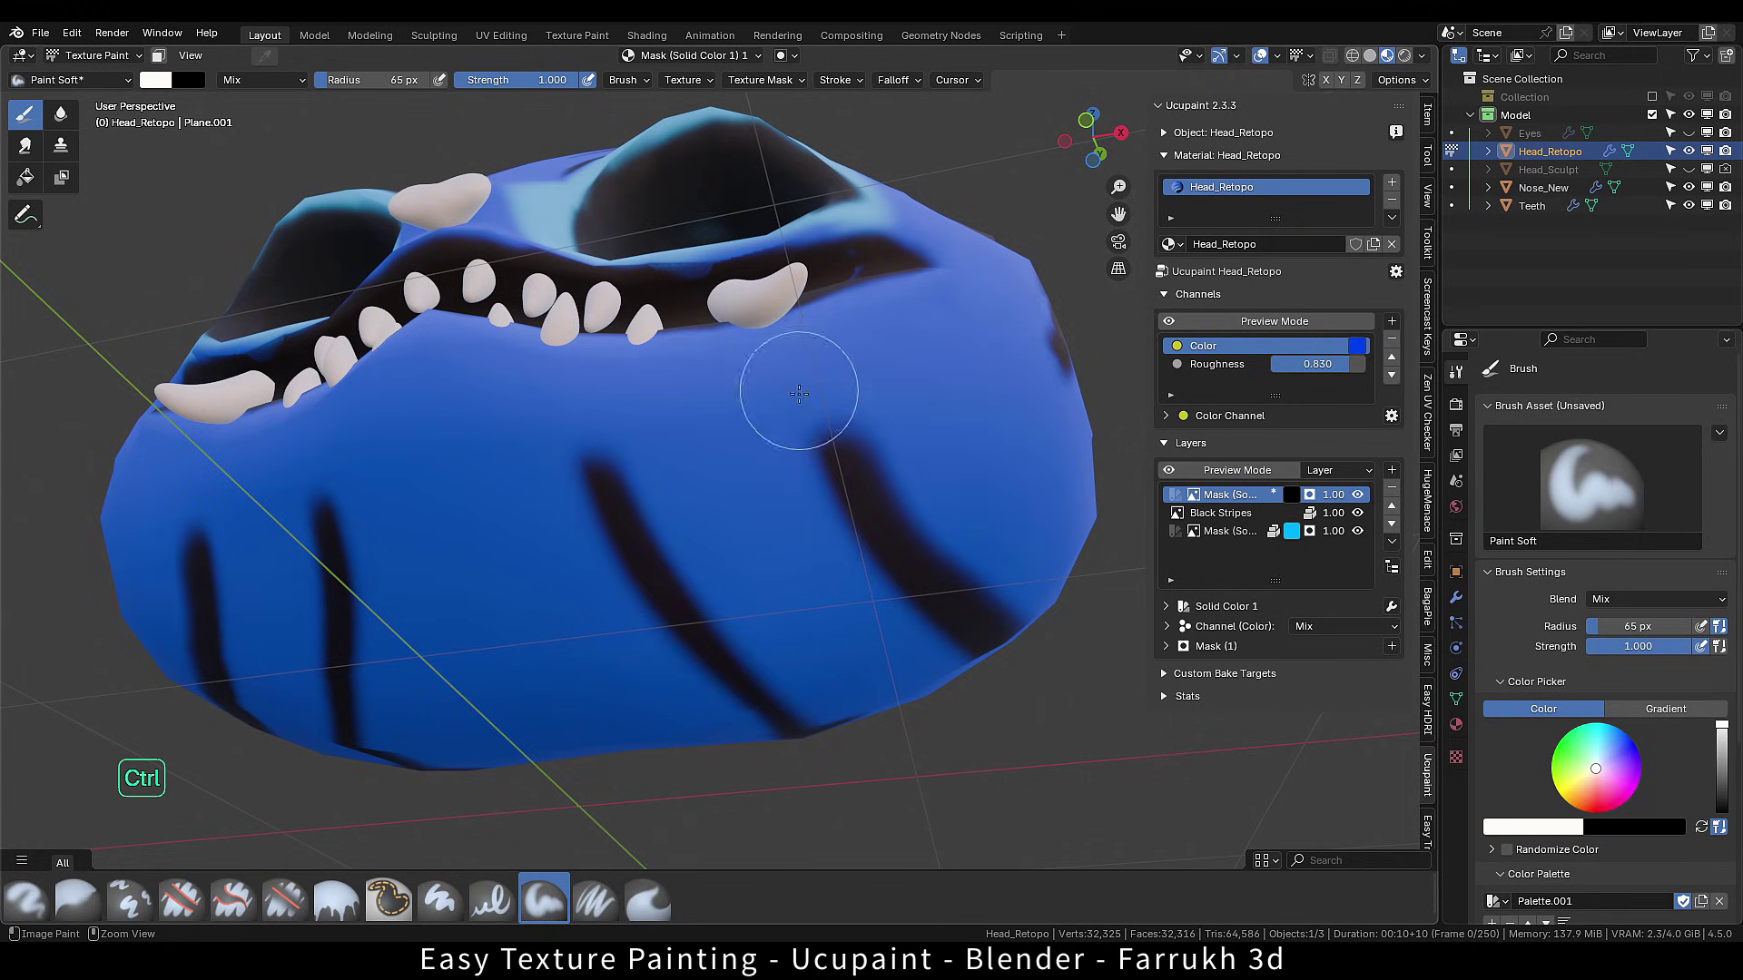
left_click_drag(798, 418, 984, 700, "ctrl")
middle_click_drag(984, 700, 772, 502)
scroll(772, 502, "down", 4)
scroll(771, 381, "up", 2)
left_click_drag(779, 331, 681, 286, "alt")
left_click_drag(749, 399, 768, 445, "alt")
Cover the light patches inside the eye socket with a 55 px brush and unhide the Eyes object.
scroll(768, 446, "up", 4)
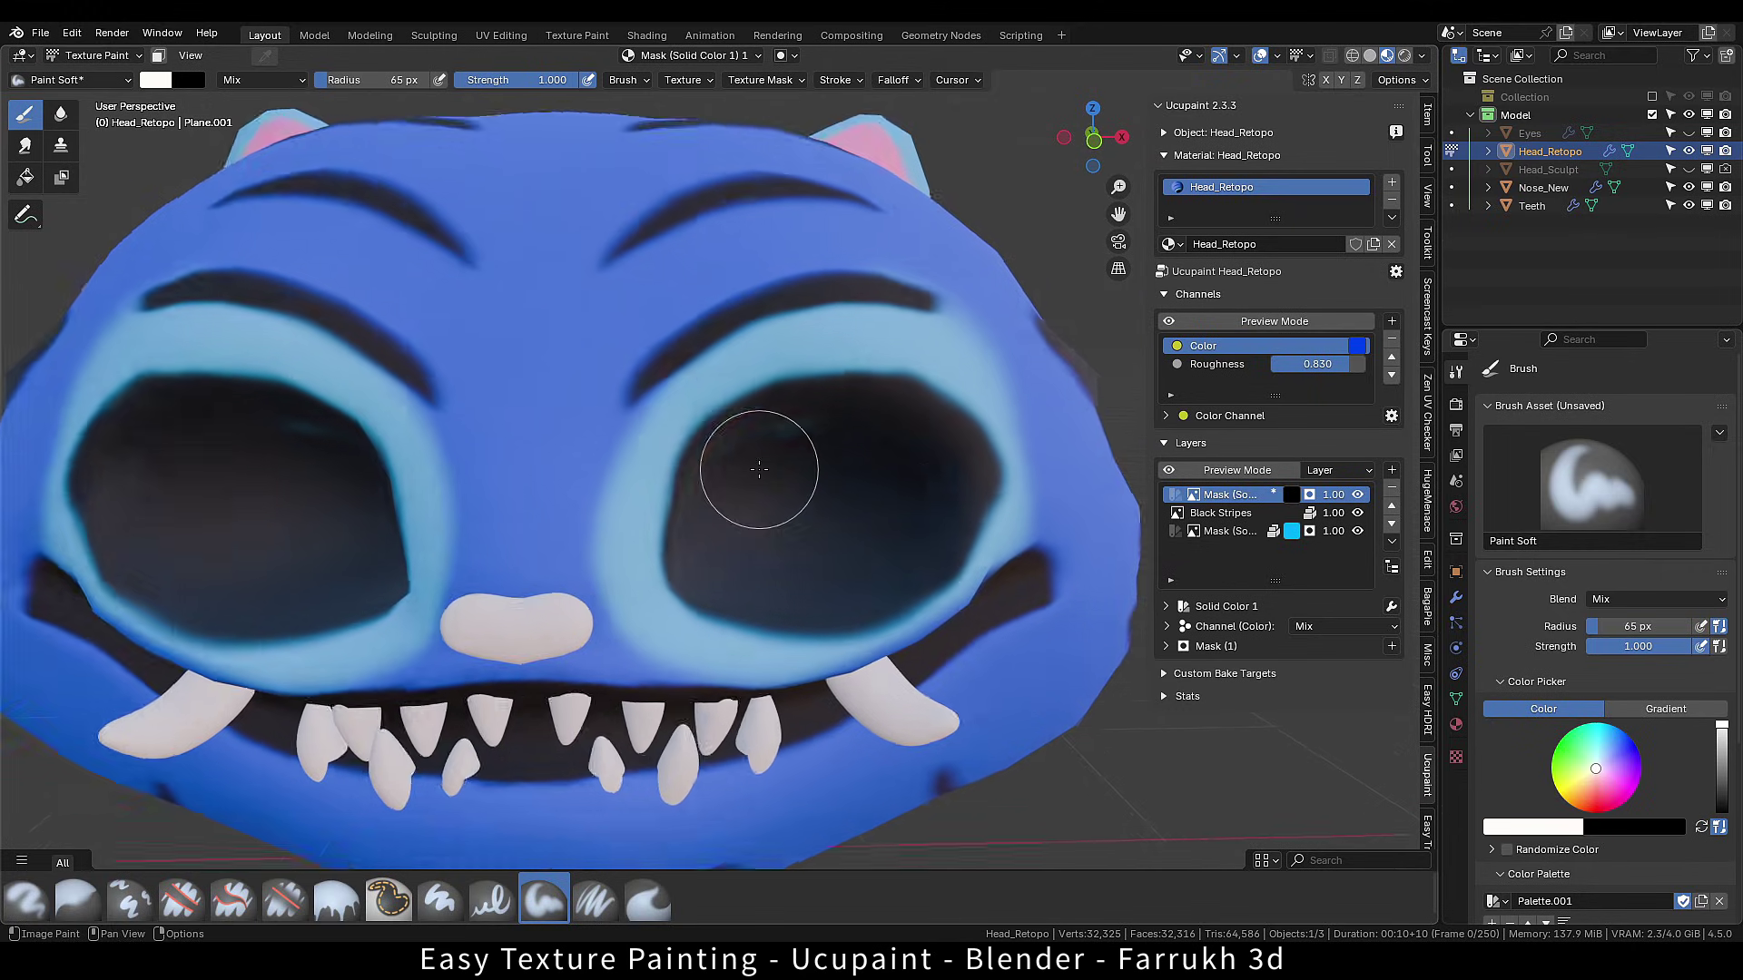
middle_click_drag(758, 475, 638, 440)
key("shift+s")
key("f")
left_click(878, 509)
left_click_drag(907, 482, 610, 409)
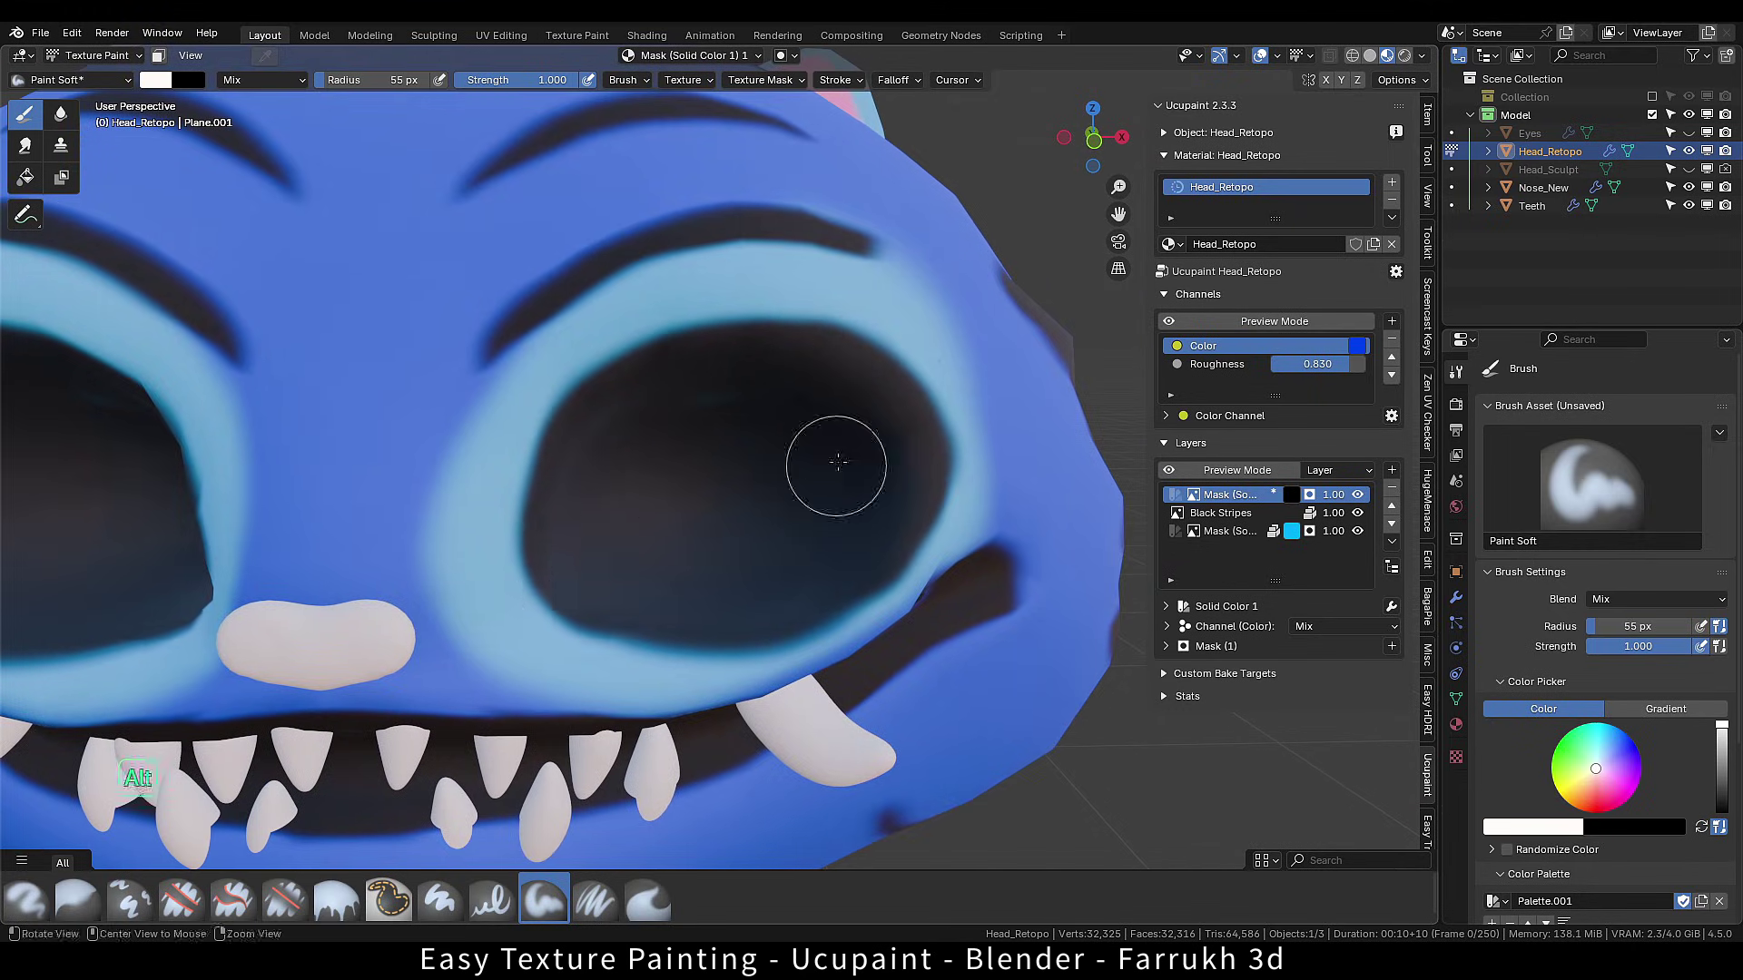
scroll(609, 409, "down", 2)
scroll(662, 400, "up", 5)
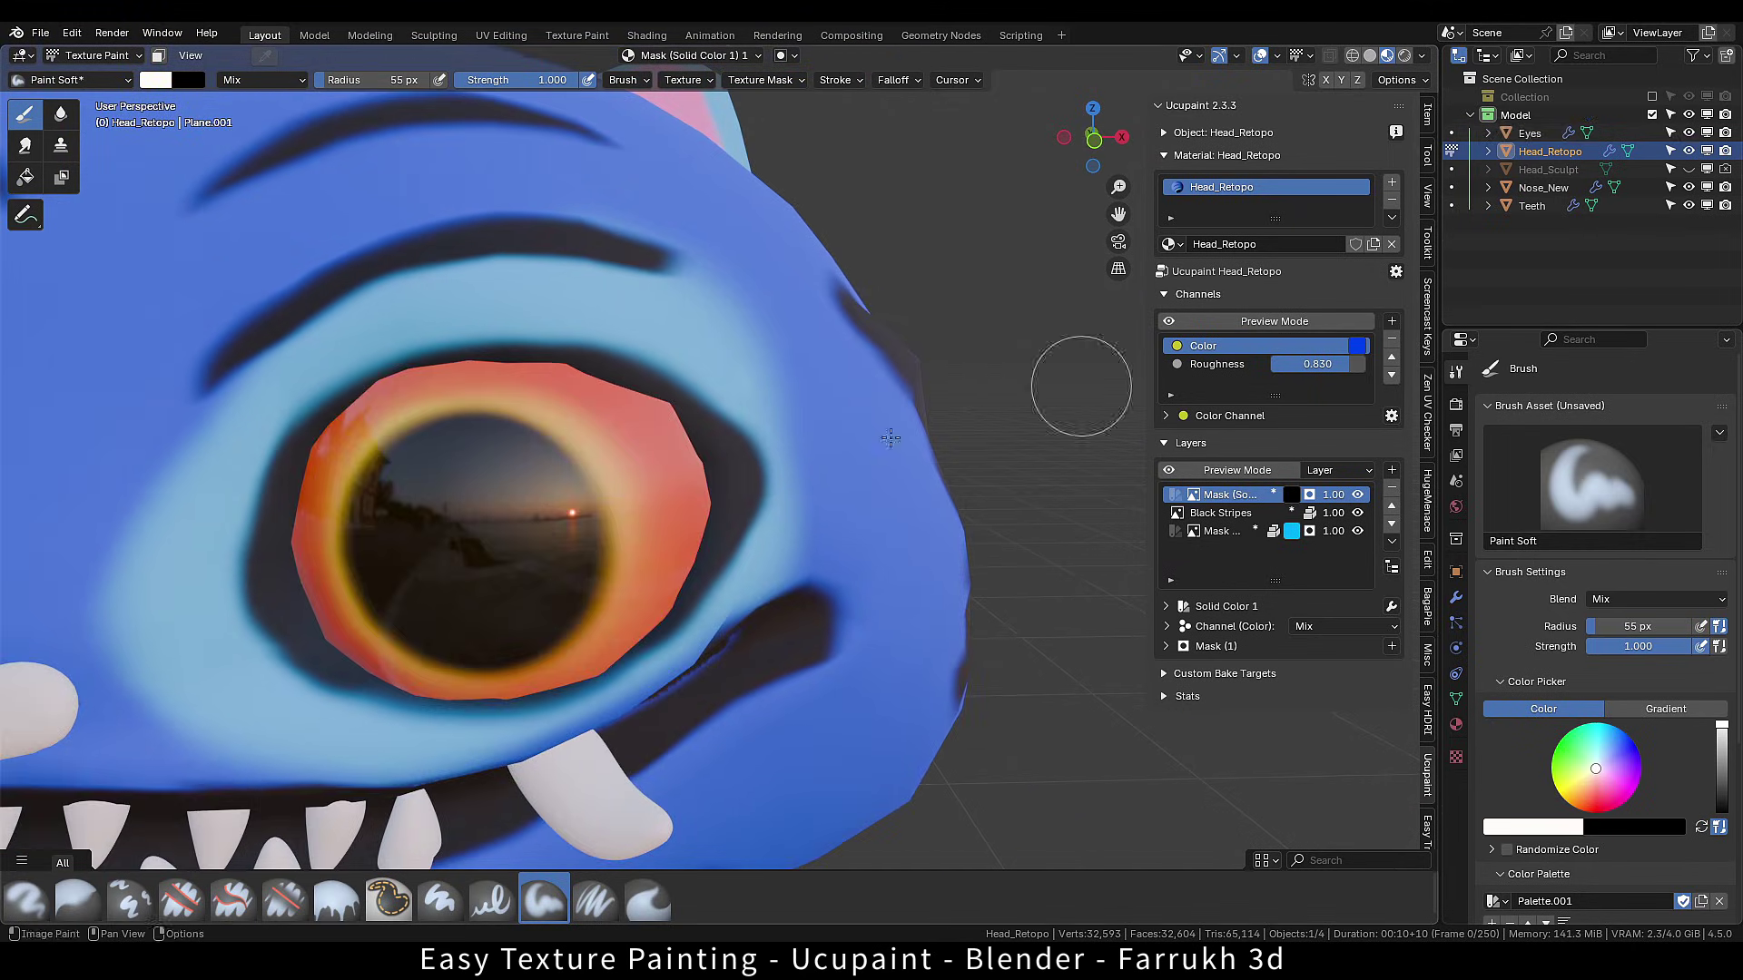
left_click(1688, 132)
scroll(681, 418, "down", 6)
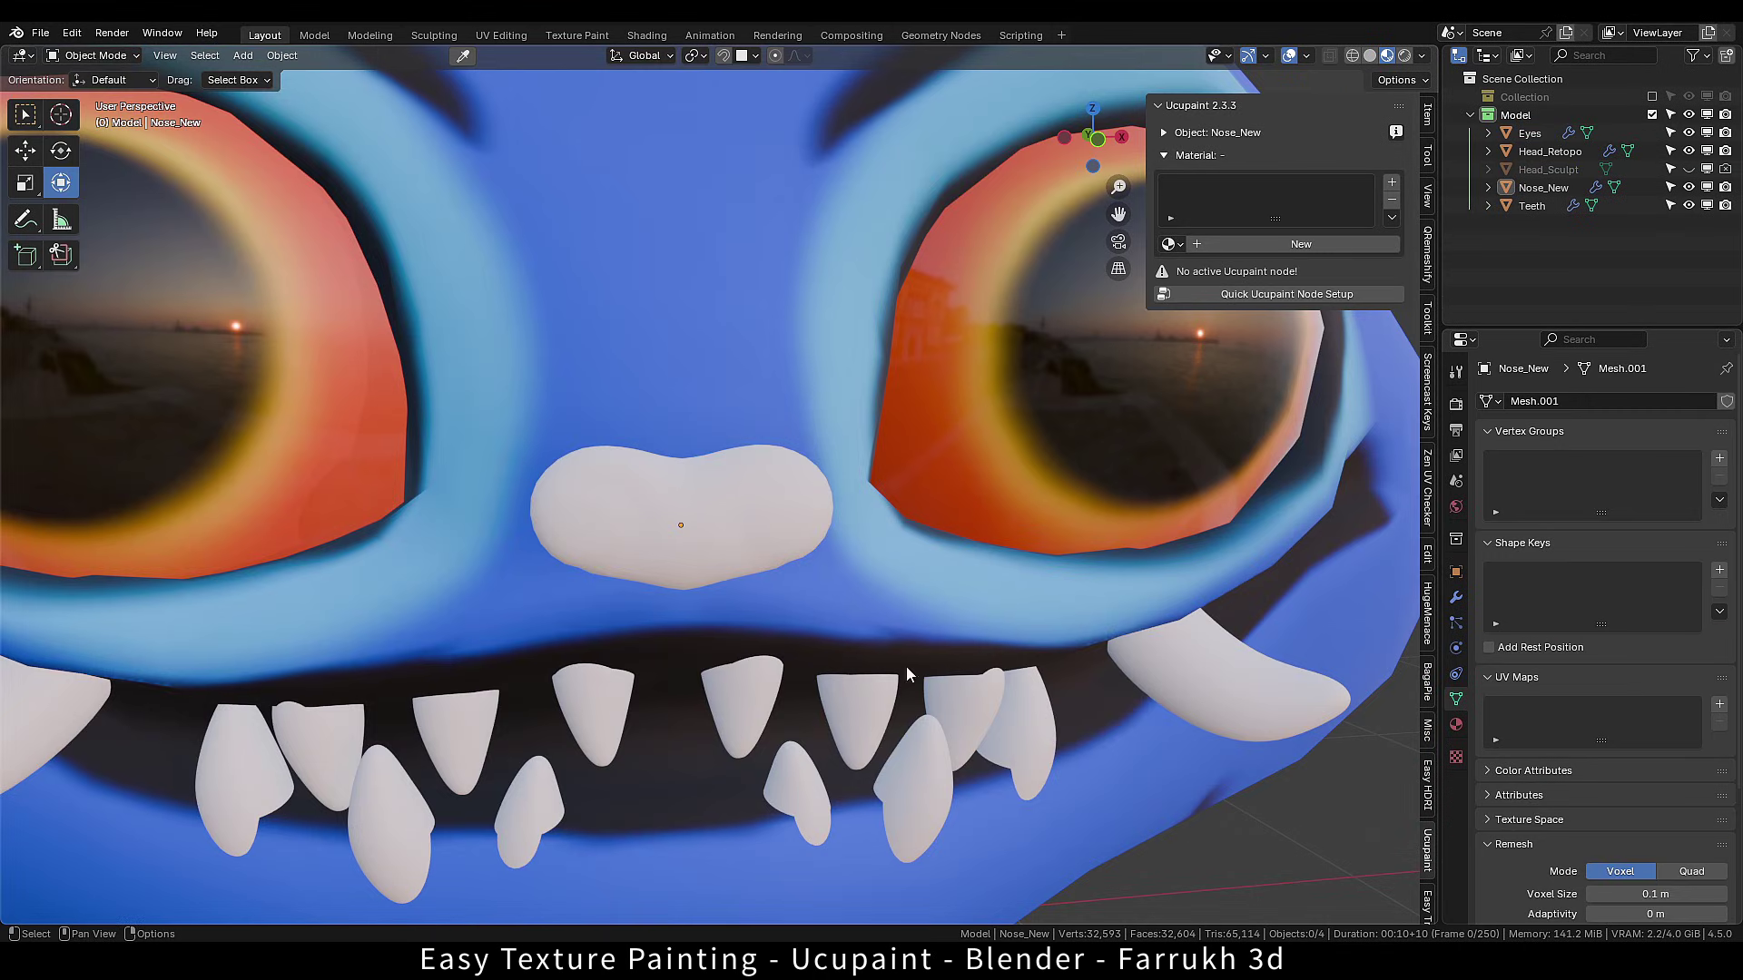
Give the nose a Principled Ucupaint node setup with Color, Roughness and Normal channels, and add simple UVs.
left_click(764, 537)
left_click_drag(809, 599, 1016, 415, "alt")
left_click(1256, 294)
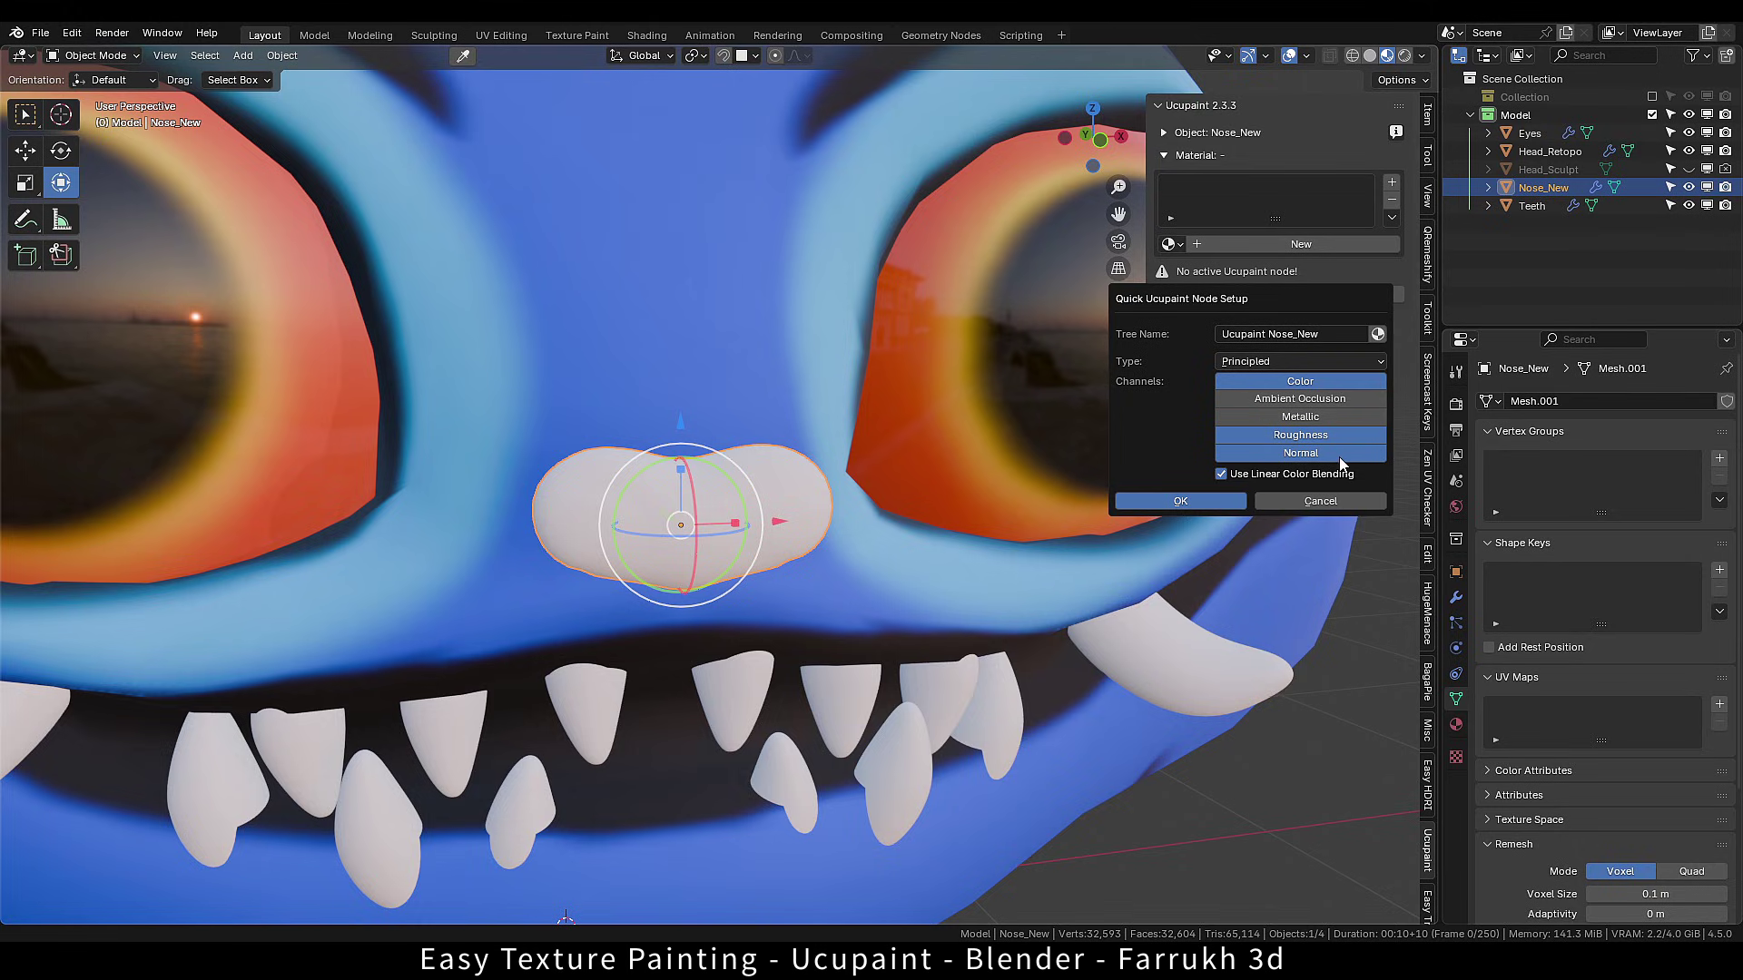
left_click(1189, 503)
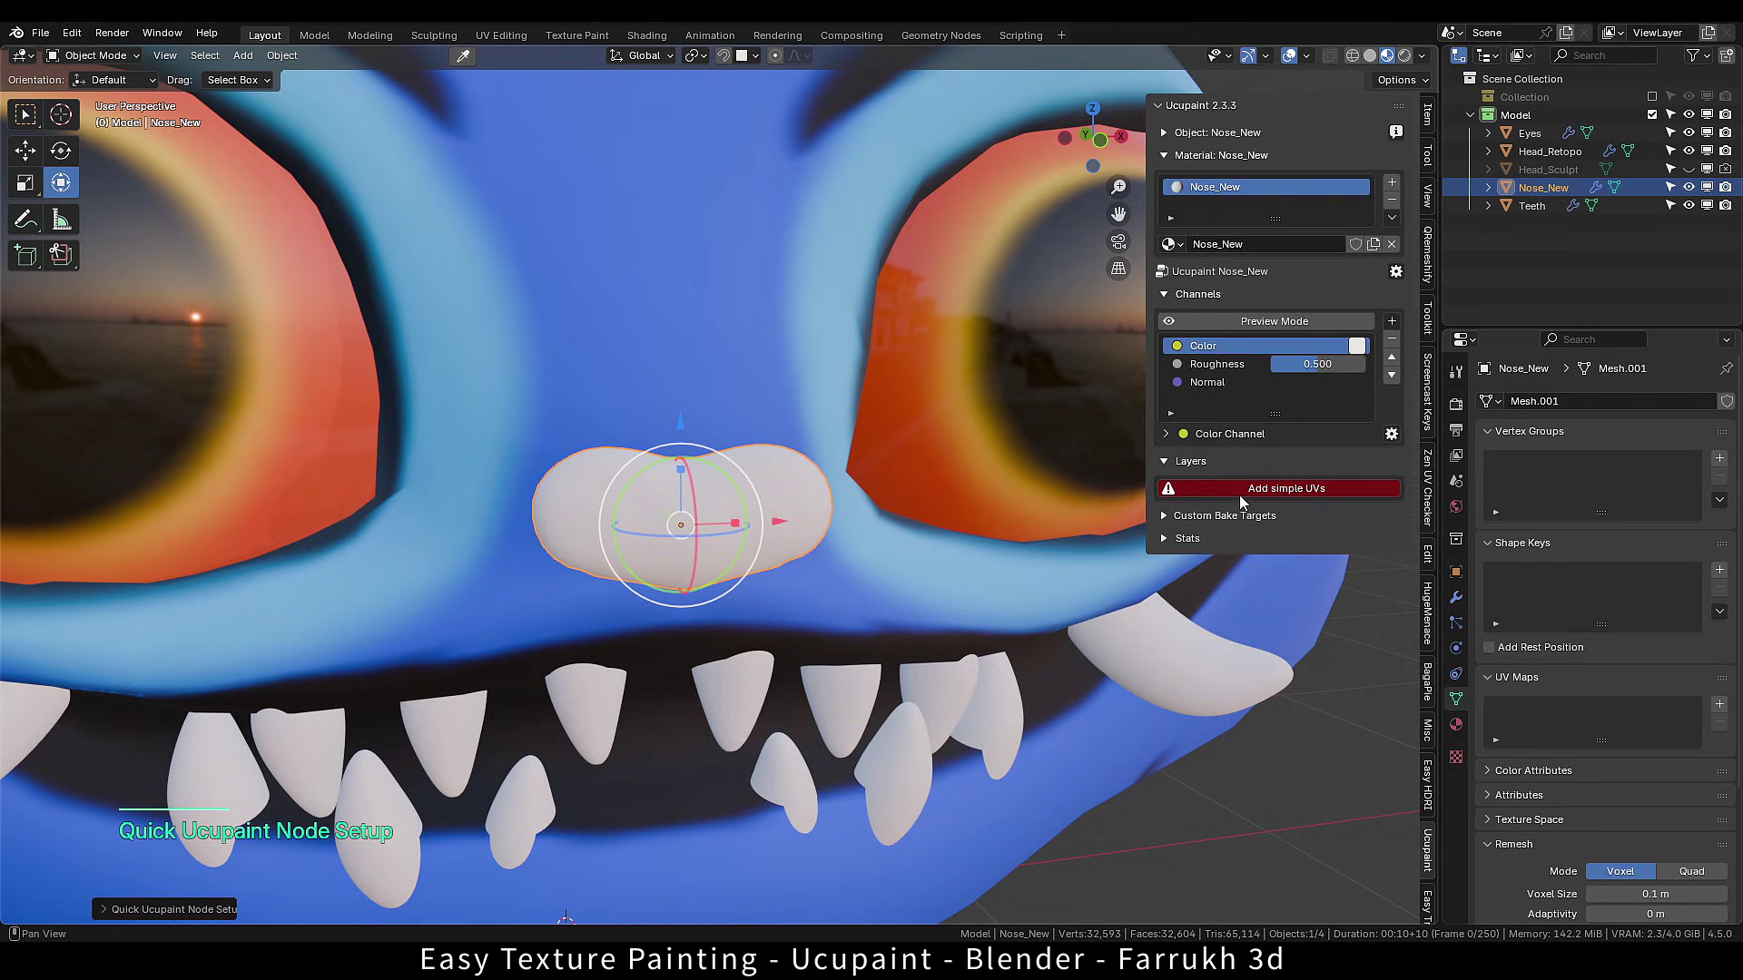
left_click(1191, 490)
Set the nose's base color channel to a deep reddish pink.
left_click(1356, 346)
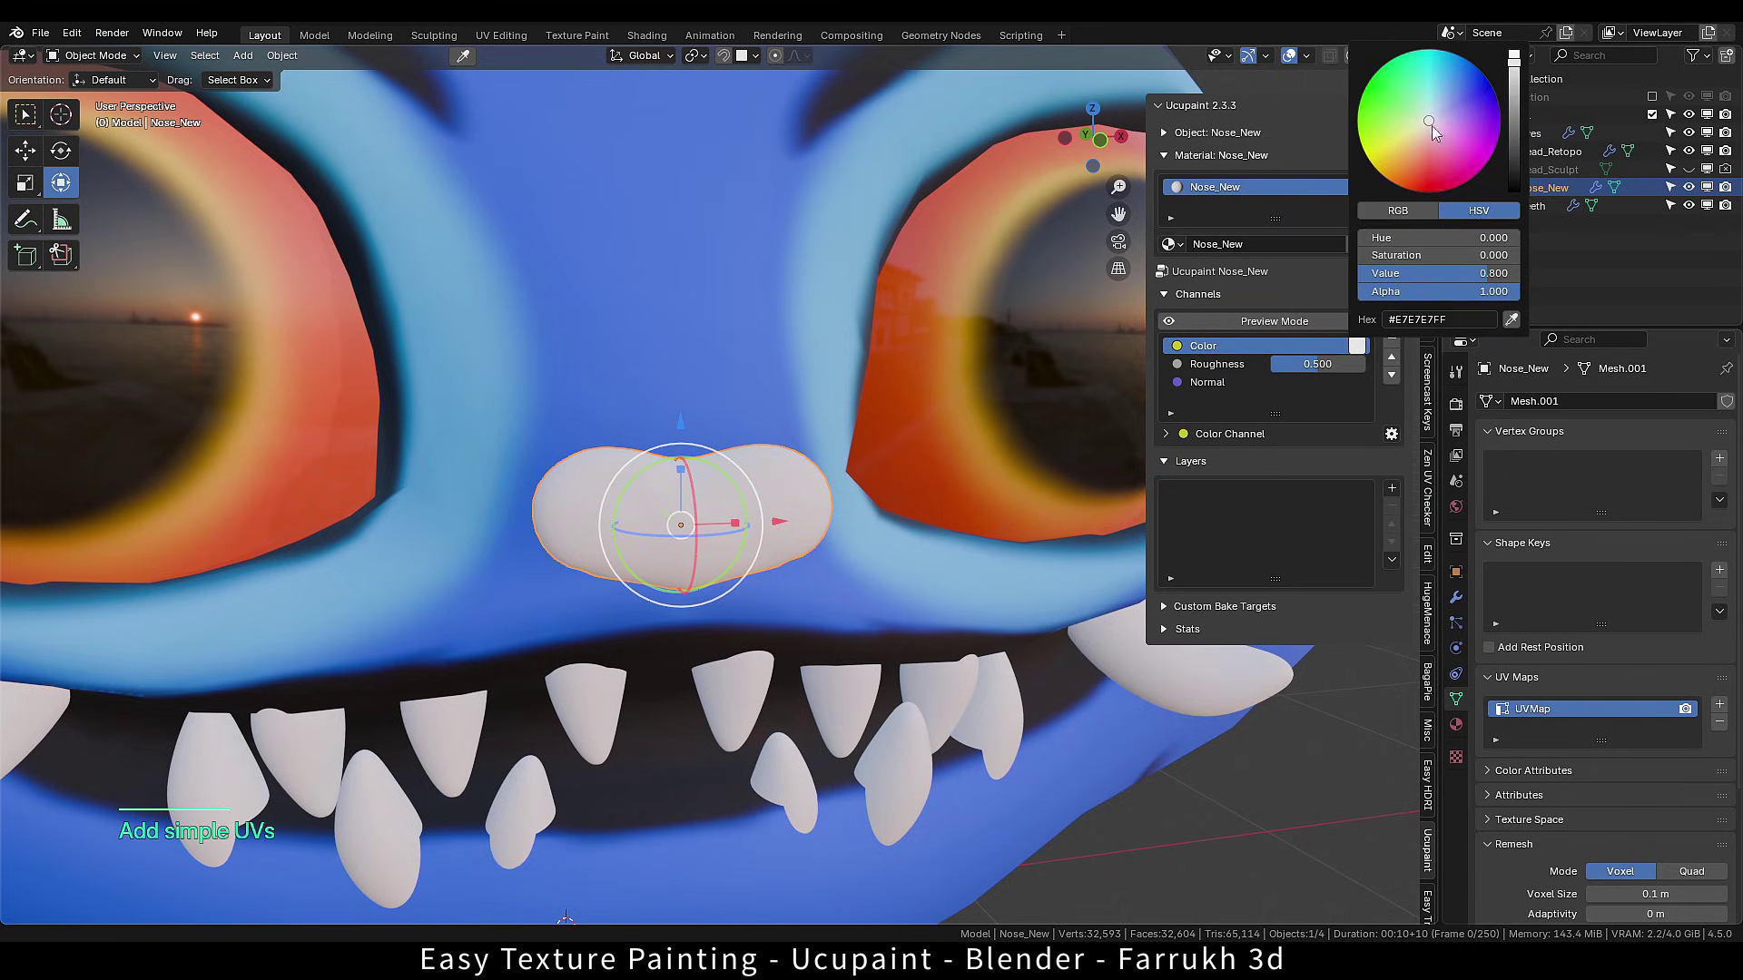
mouse_move(1431, 122)
left_mouse_down()
mouse_move(1468, 142)
mouse_move(1443, 173)
left_mouse_up()
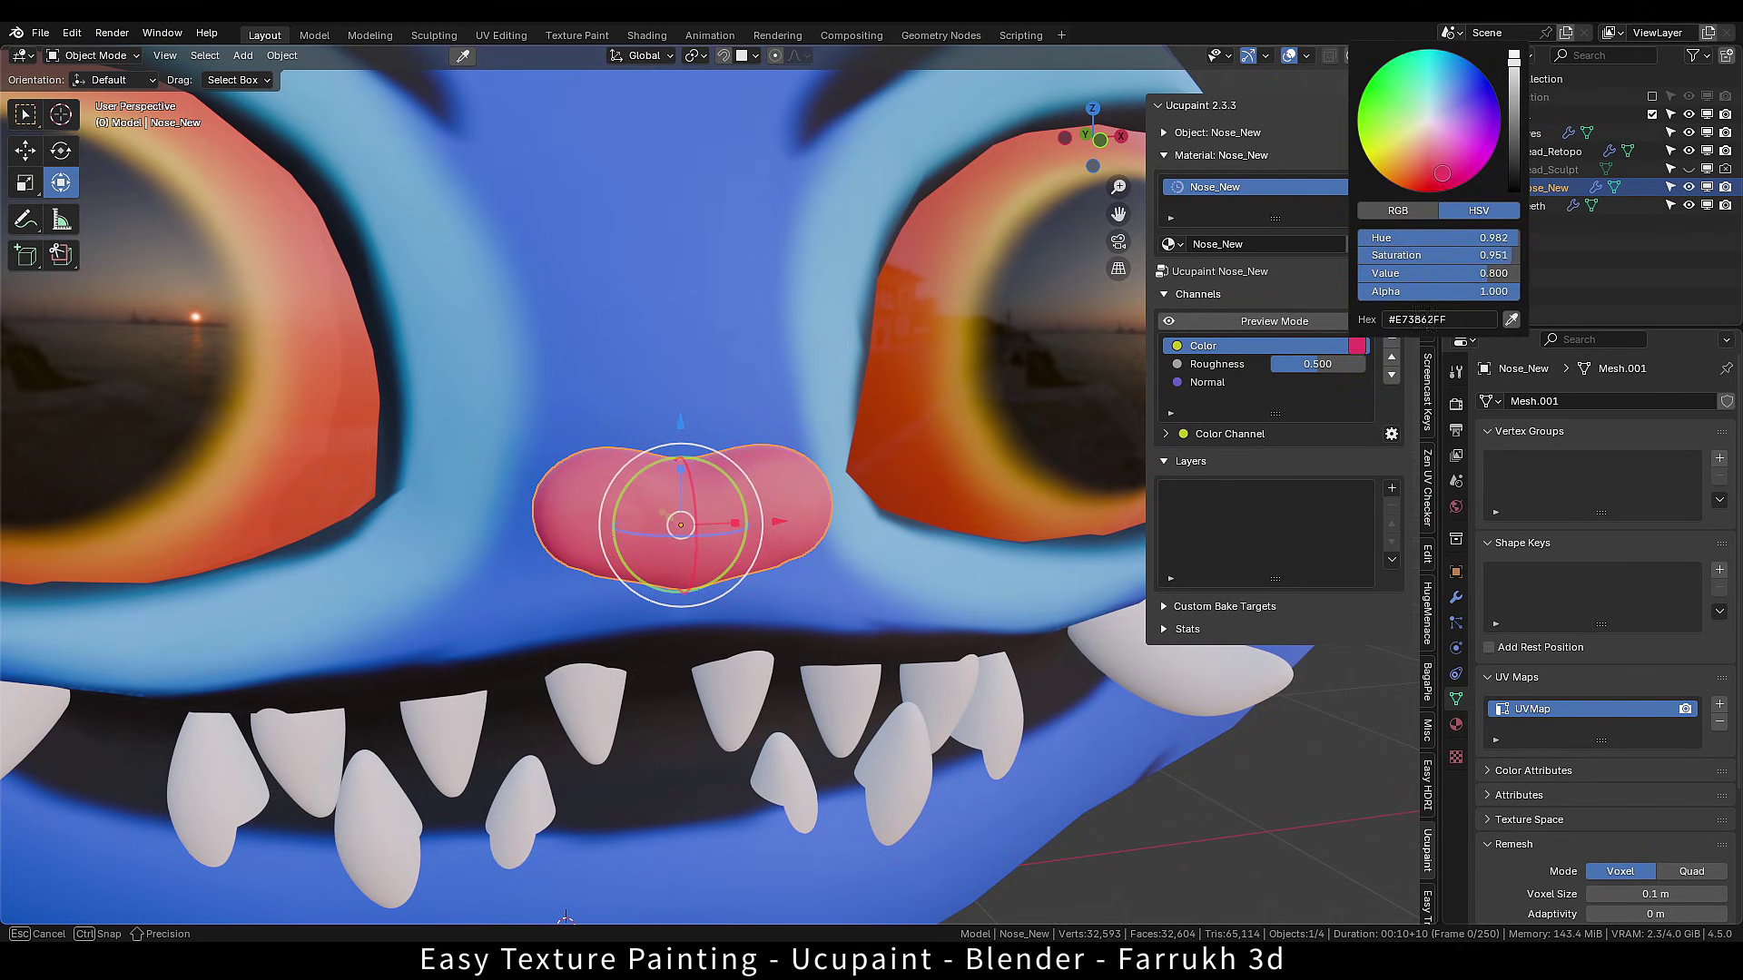
scroll(835, 475, "up", 4)
left_click_drag(763, 573, 802, 614, "alt")
middle_click_drag(802, 614, 793, 609)
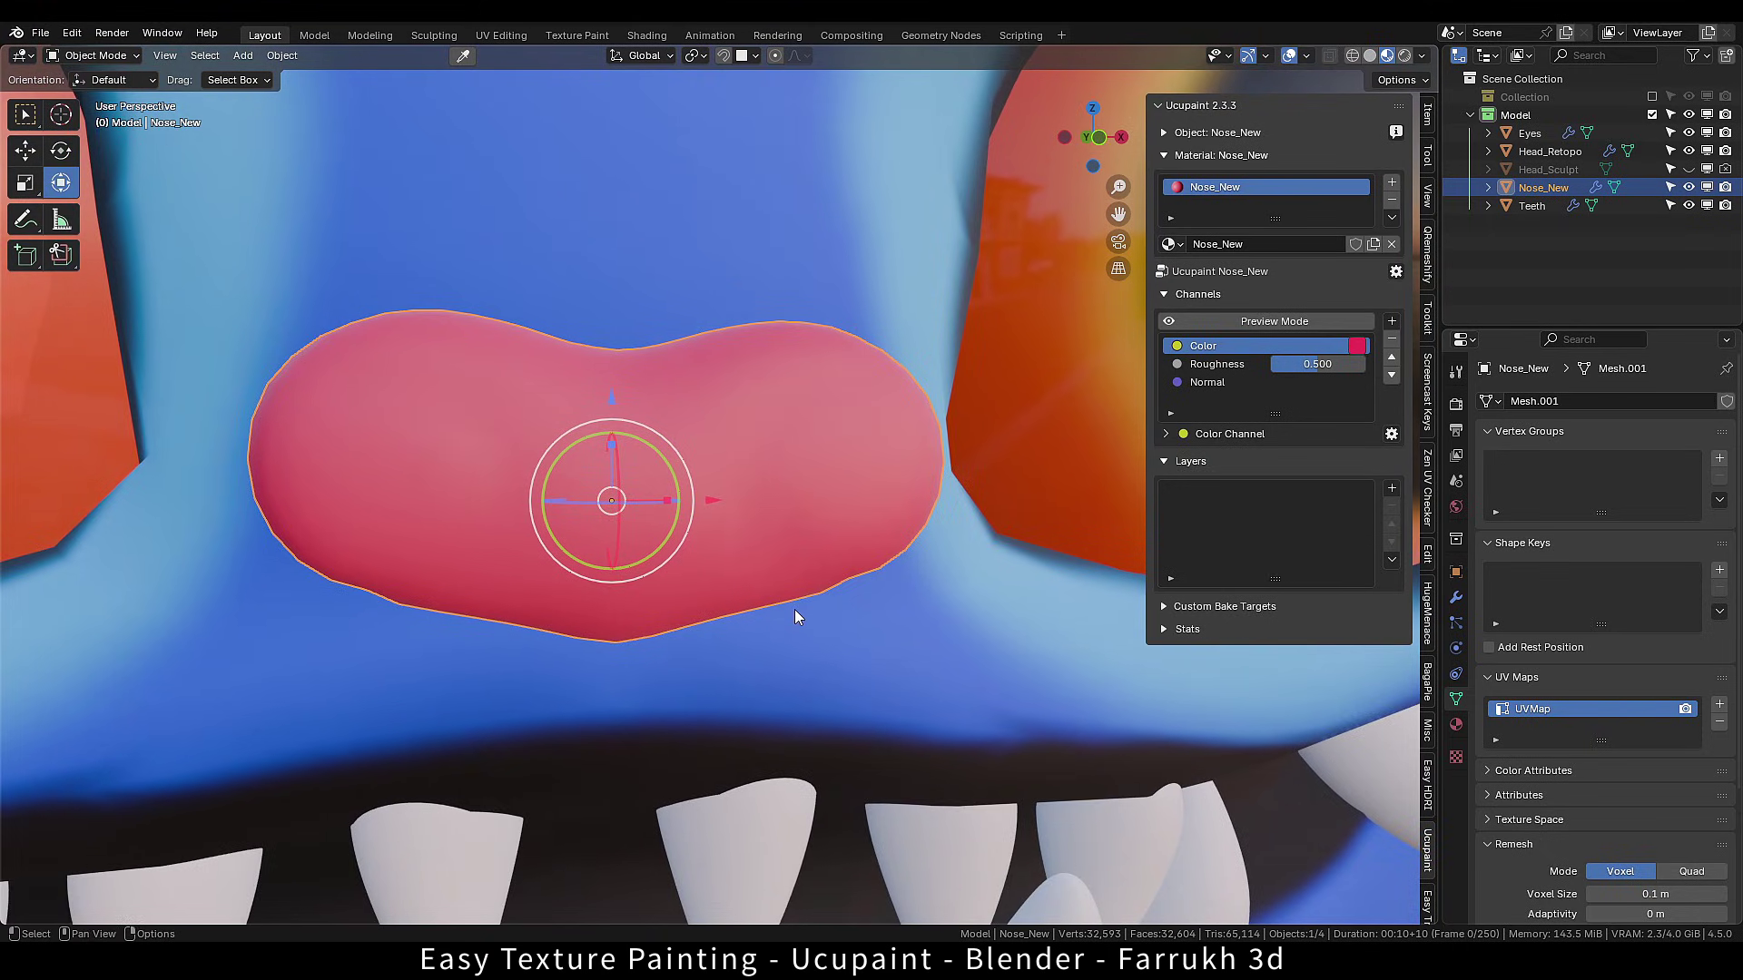
Add a 1024 image layer named Nose_Detail to the nose's Normal channel as a Bump Map.
left_click(1391, 489)
left_click(935, 511)
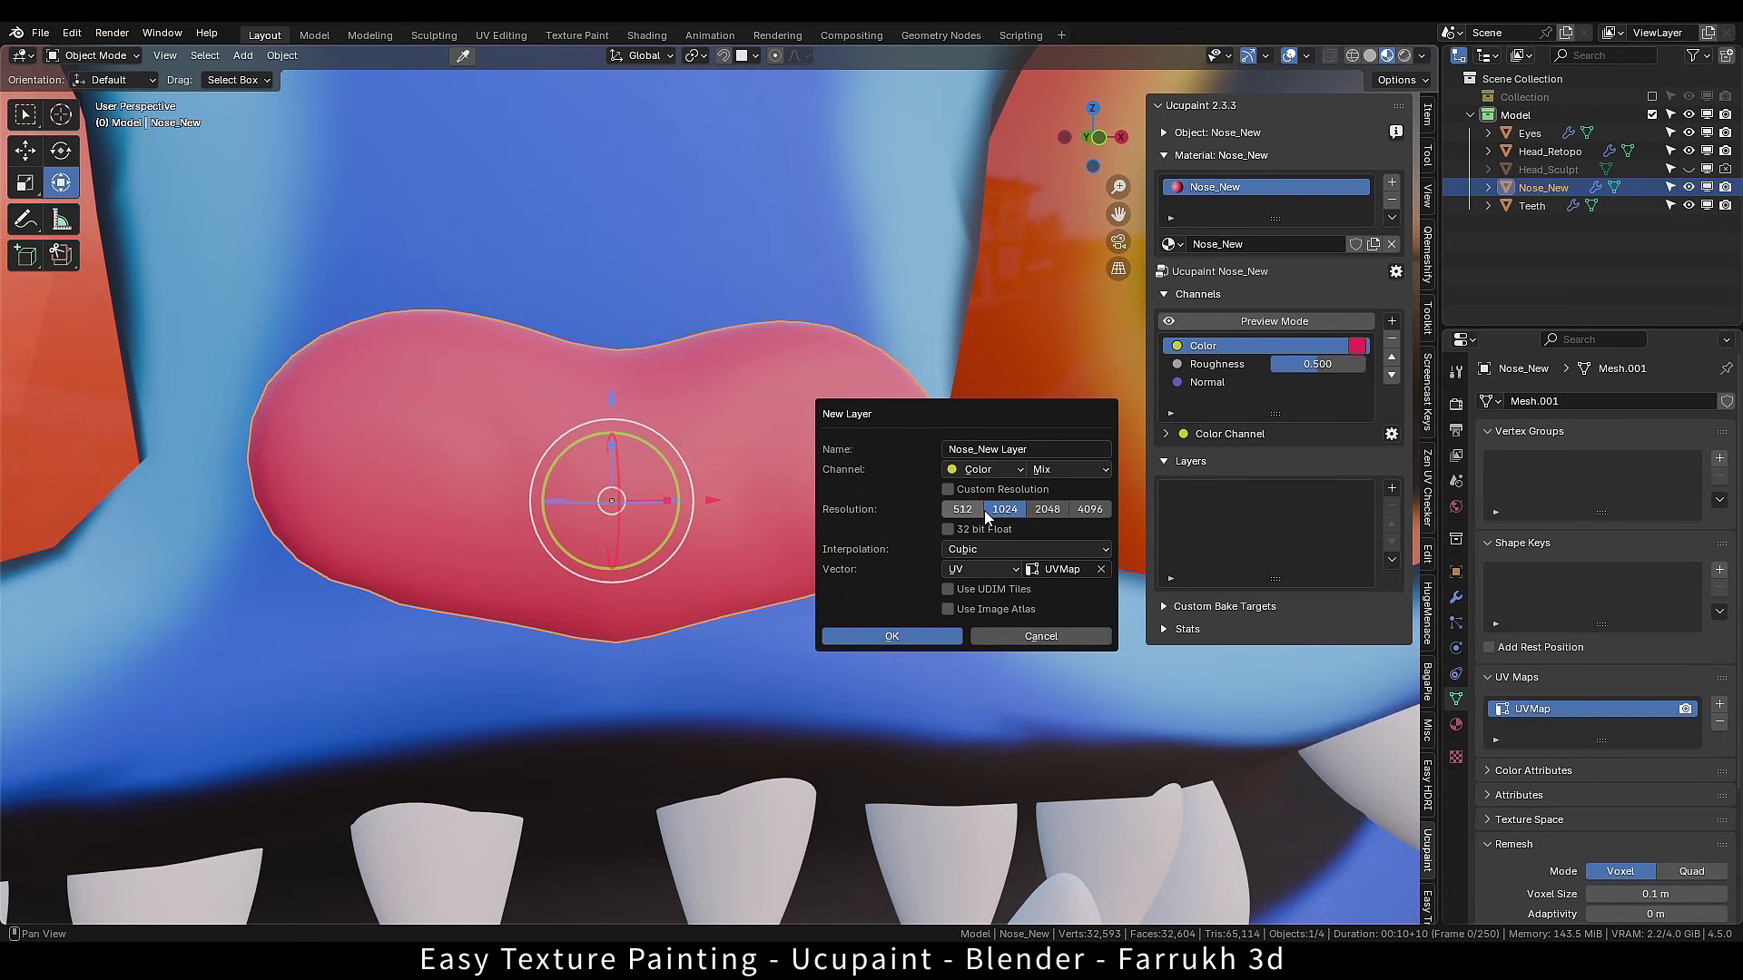
left_click(985, 470)
left_click(989, 556)
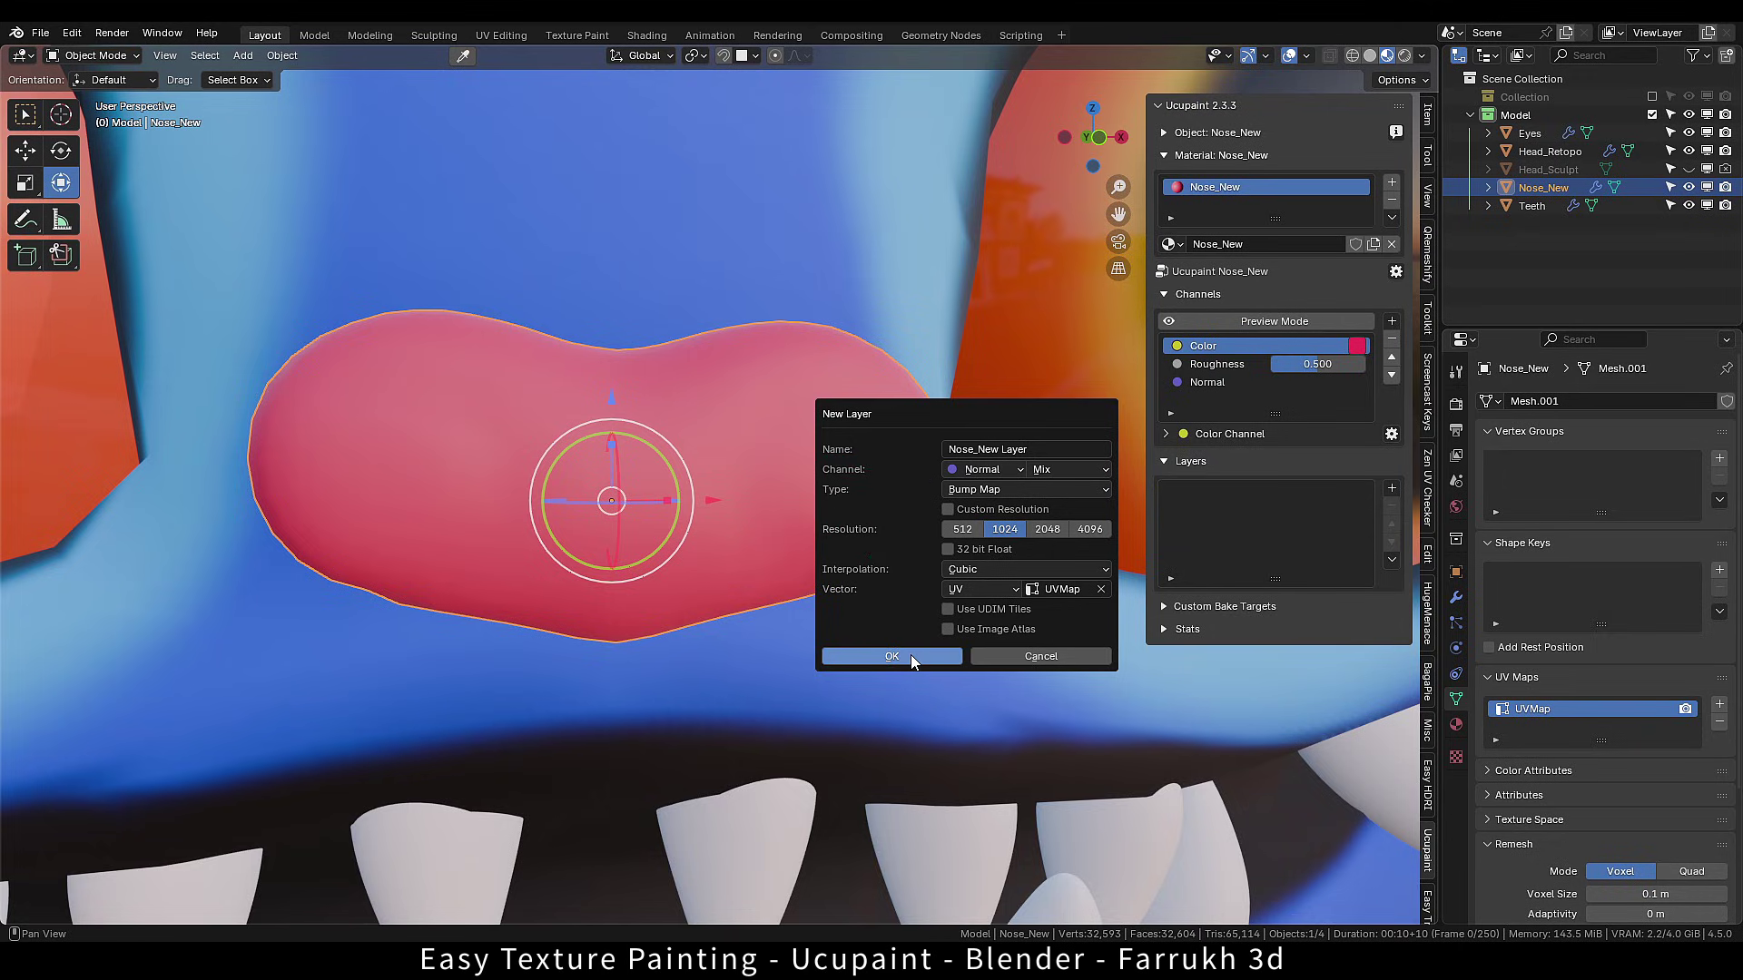
left_click(976, 451)
left_click_drag(978, 449, 1032, 448)
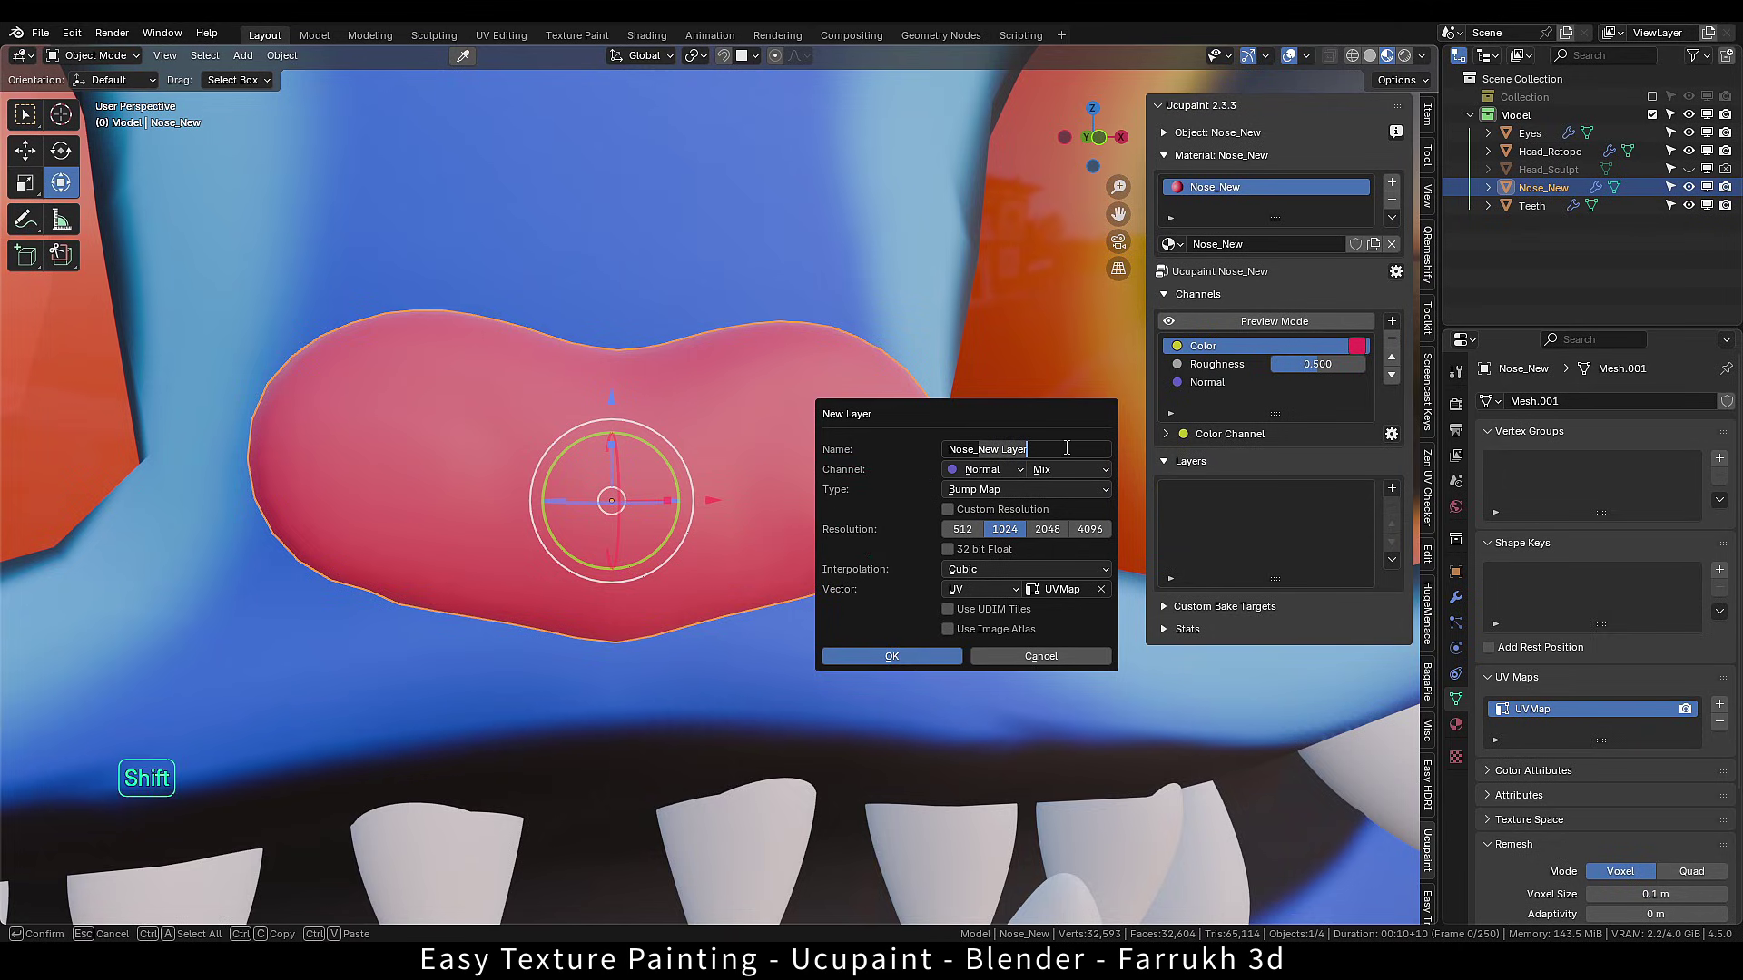
left_click(894, 653)
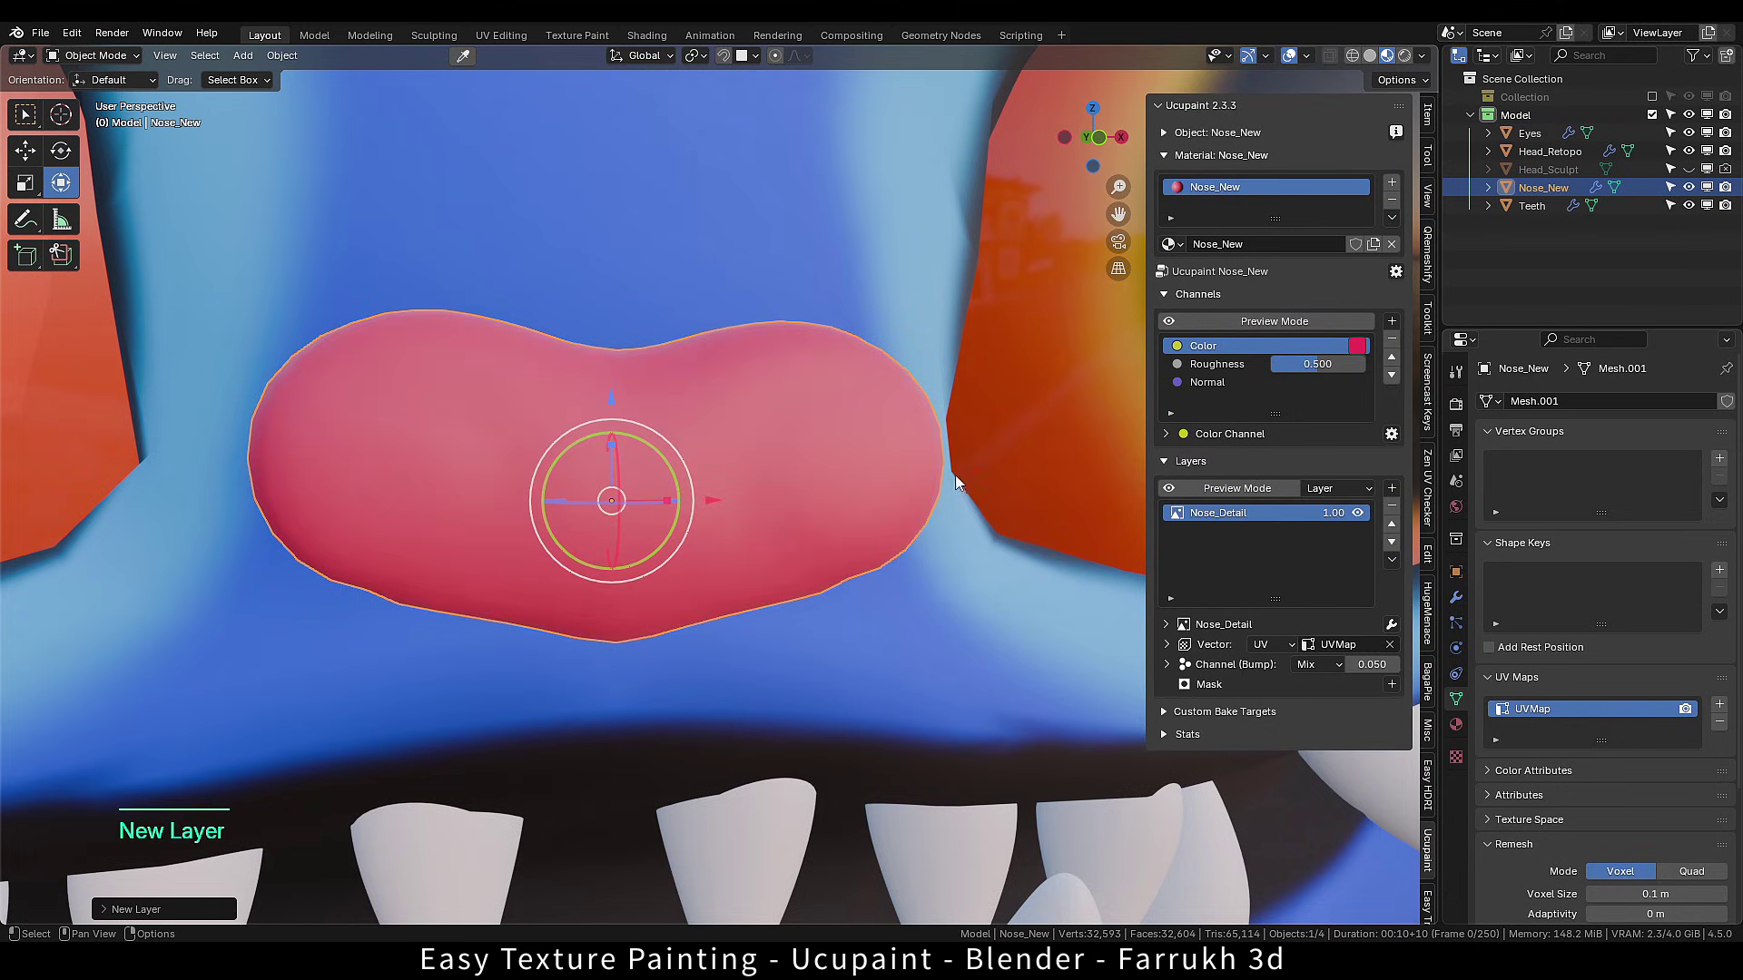
Put the nose into Texture Paint mode.
key("Tab")
left_click(732, 399)
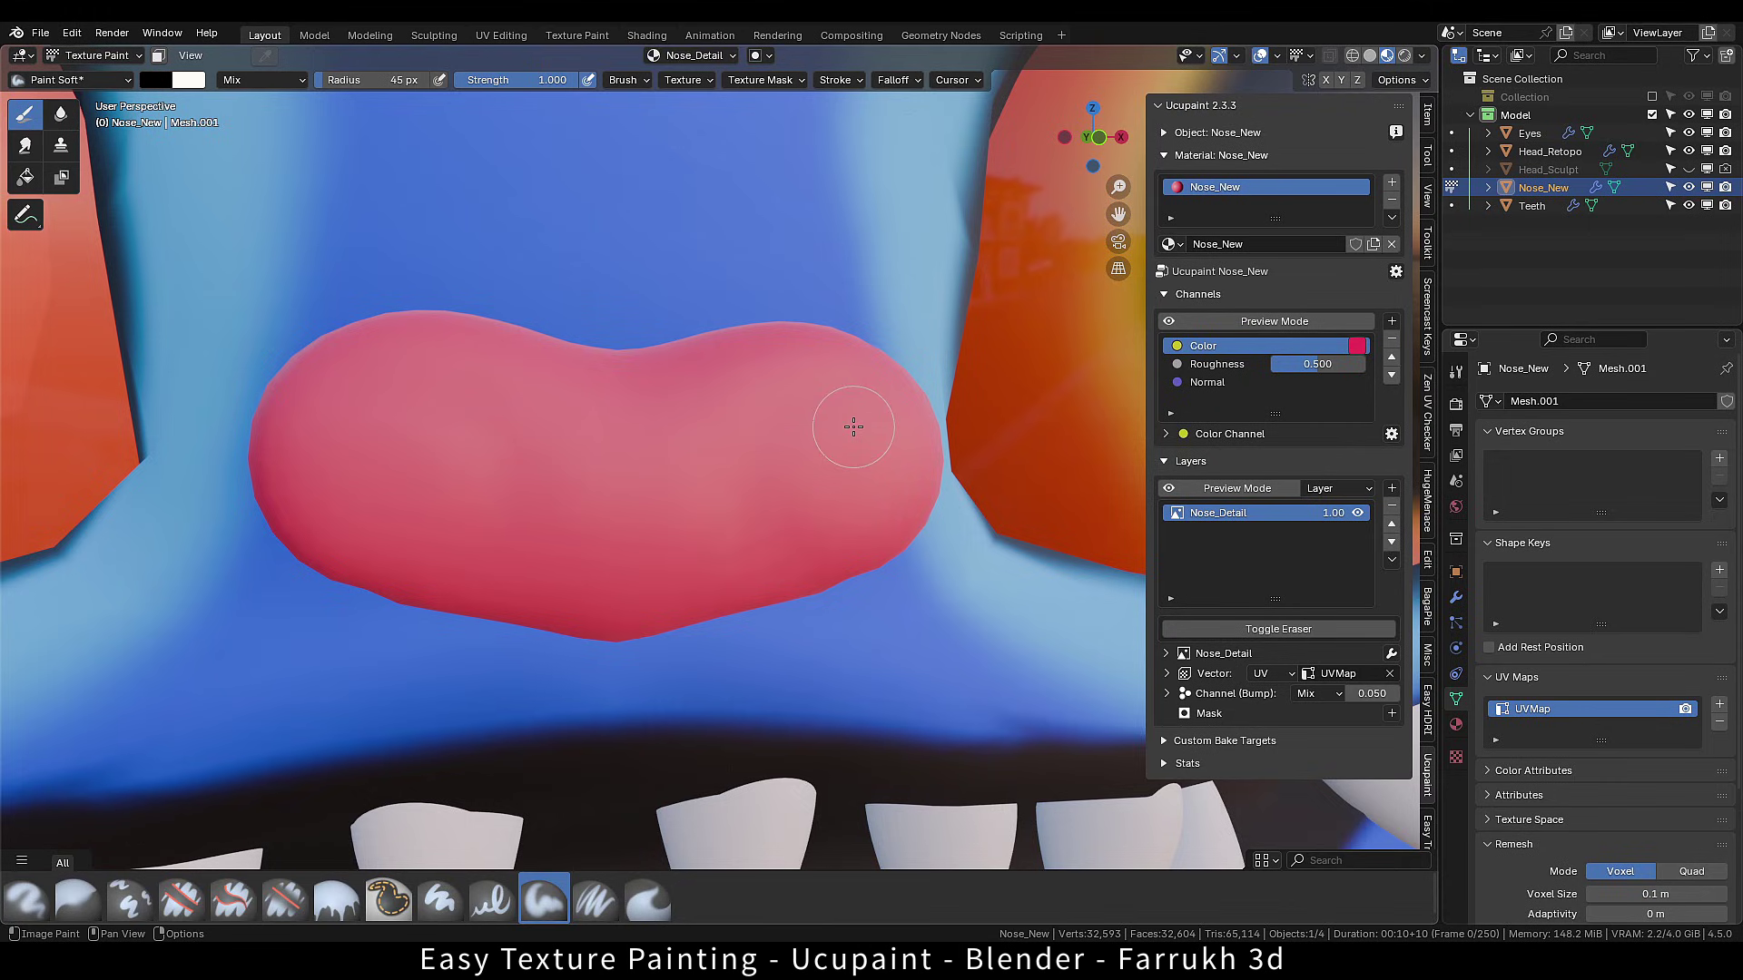
Try curved bump strokes on the nostrils with the 45 px soft brush, and undo them.
mouse_move(785, 599)
left_mouse_down()
mouse_move(749, 472)
mouse_move(863, 385)
mouse_move(915, 422)
left_mouse_up()
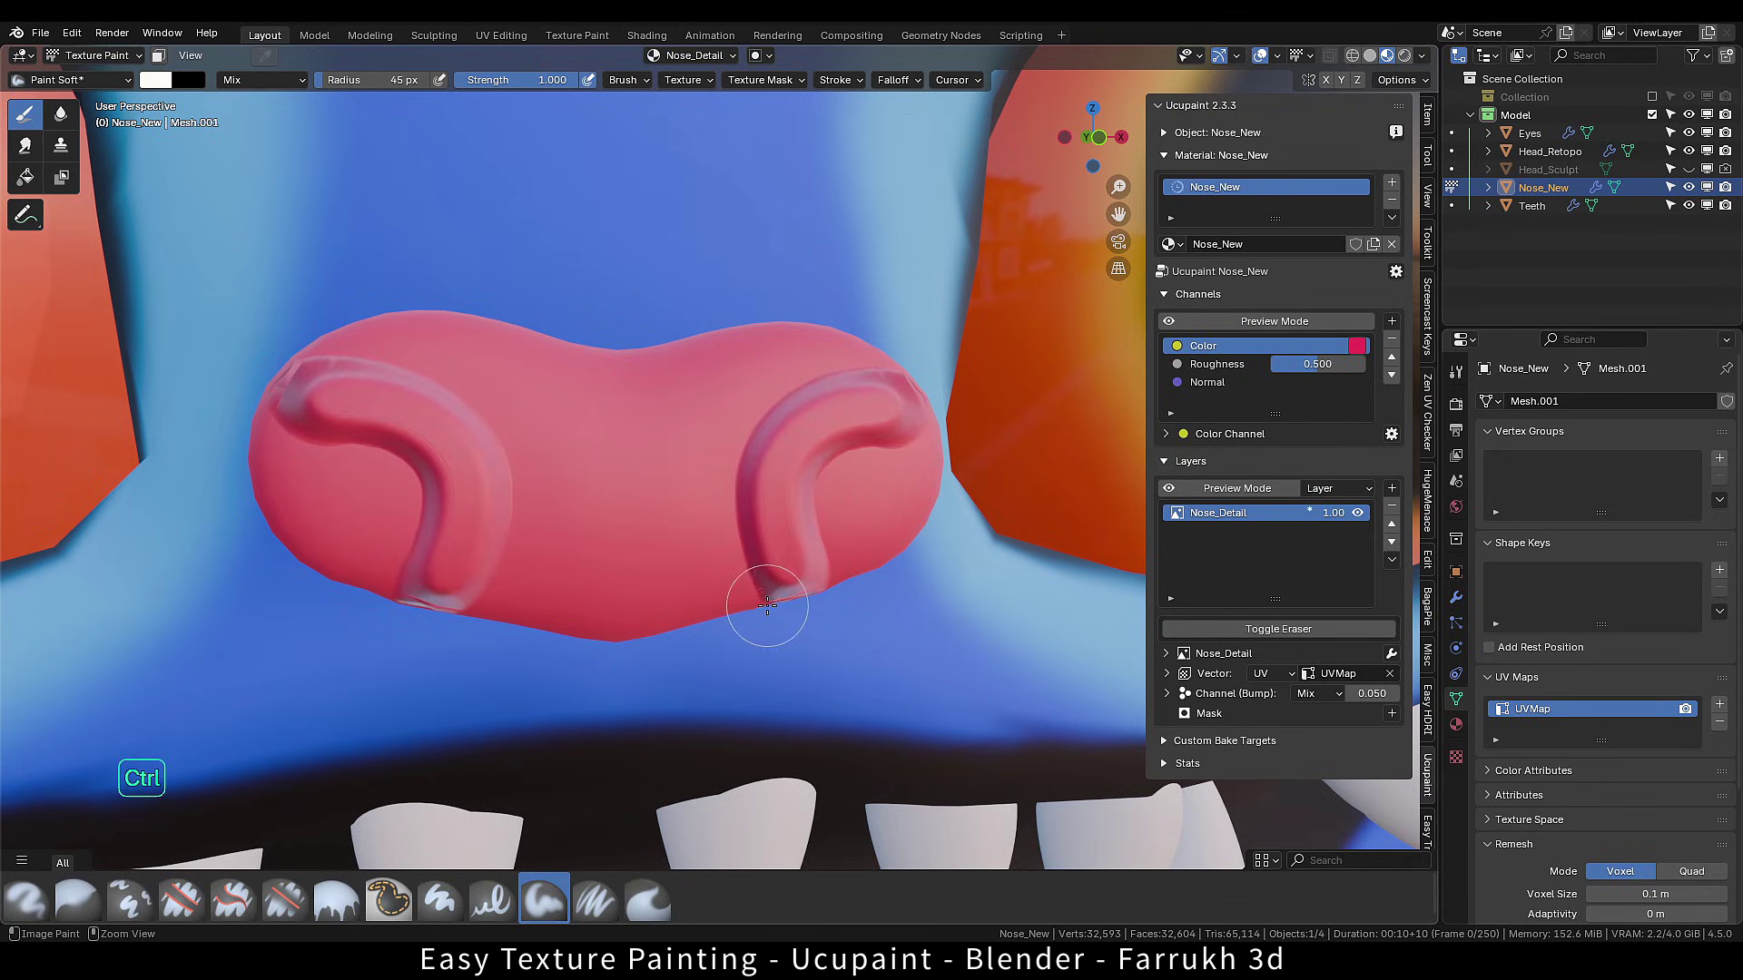
key("x")
mouse_move(912, 427)
left_mouse_down()
mouse_move(799, 381)
mouse_move(762, 536)
mouse_move(831, 363)
mouse_move(924, 394)
left_mouse_up()
key("ctrl+z")
key("ctrl+z")
Paint curved black bump grooves around both nostrils on Nose_Detail with a 31 px stabilized soft brush.
key("f")
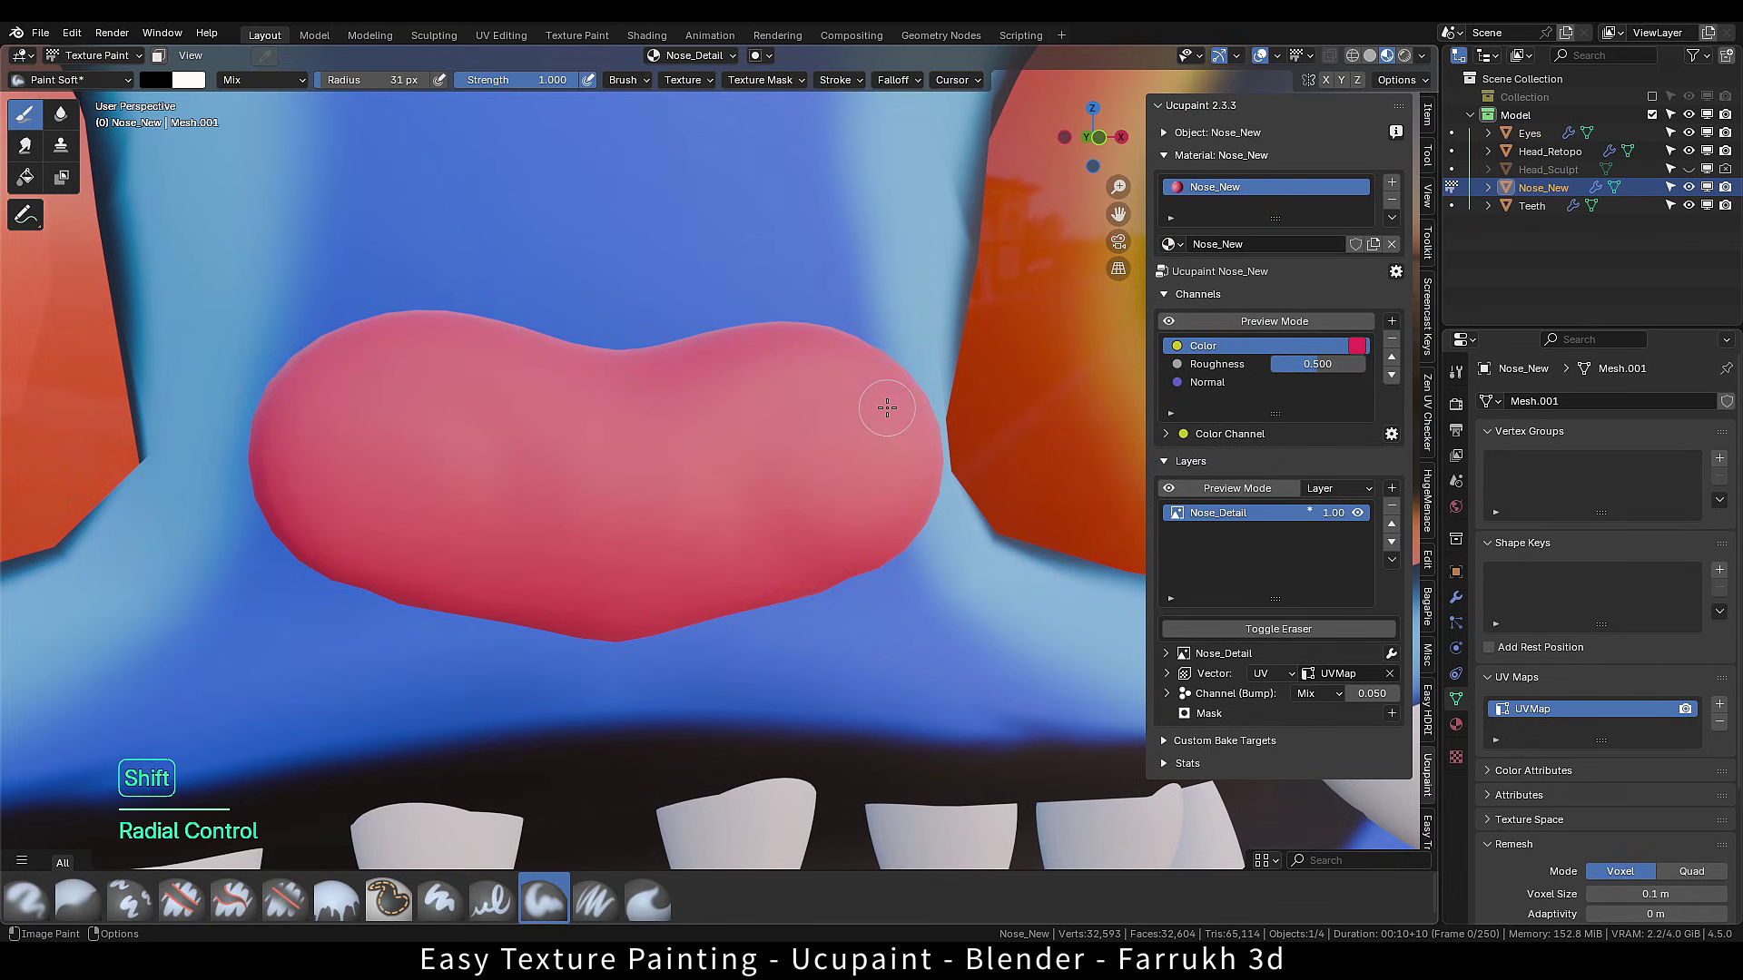
key("shift+s")
mouse_move(843, 357)
left_mouse_down()
mouse_move(748, 363)
mouse_move(735, 477)
mouse_move(799, 576)
mouse_move(873, 561)
mouse_move(916, 502)
left_mouse_up()
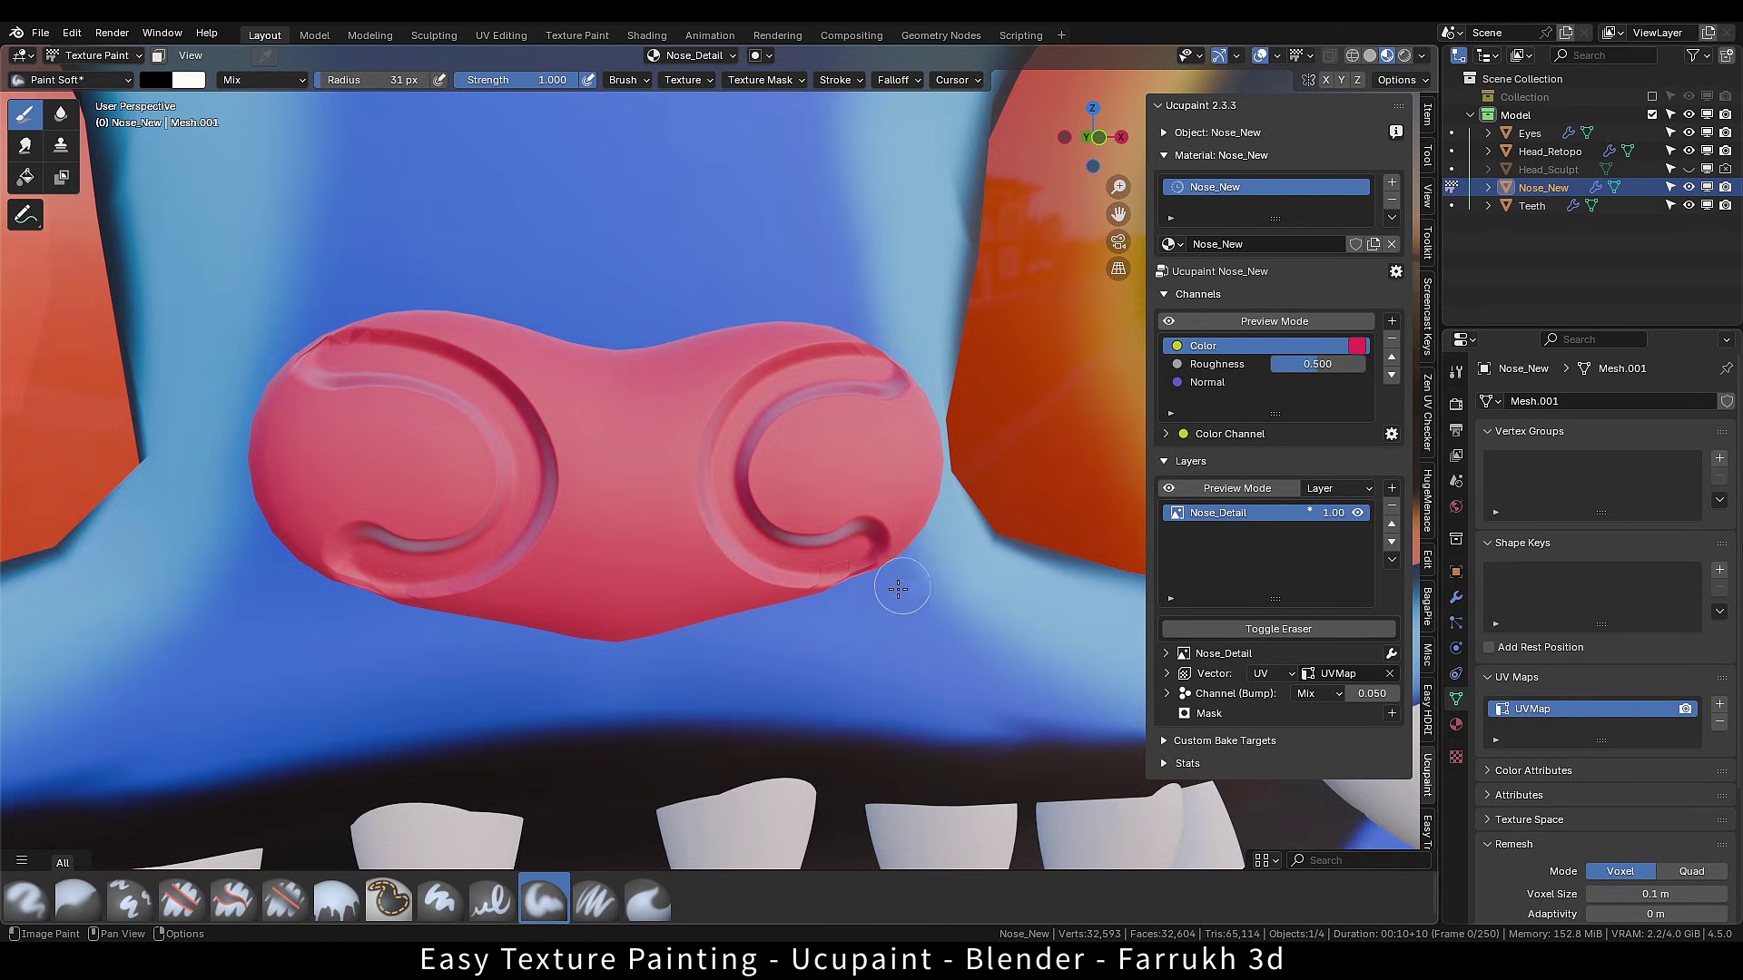
scroll(890, 591, "up", 6)
key("f")
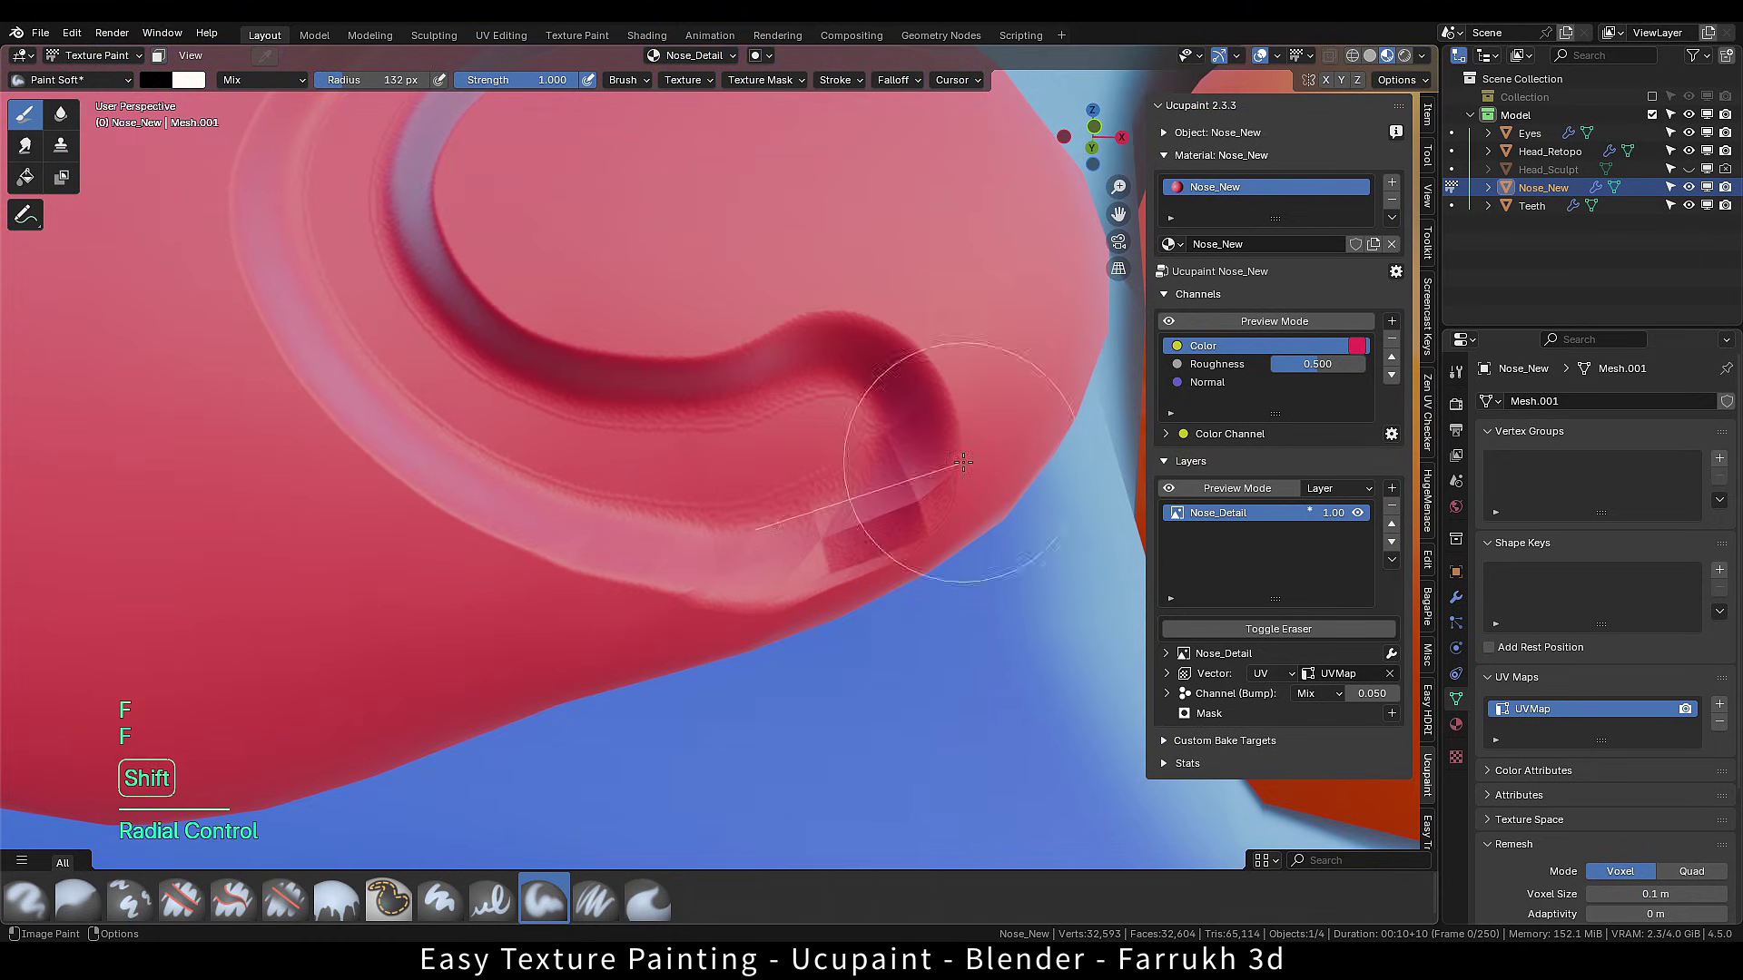
key("shift+s")
scroll(562, 323, "down", 8)
middle_click_drag(572, 332, 677, 451, "shift")
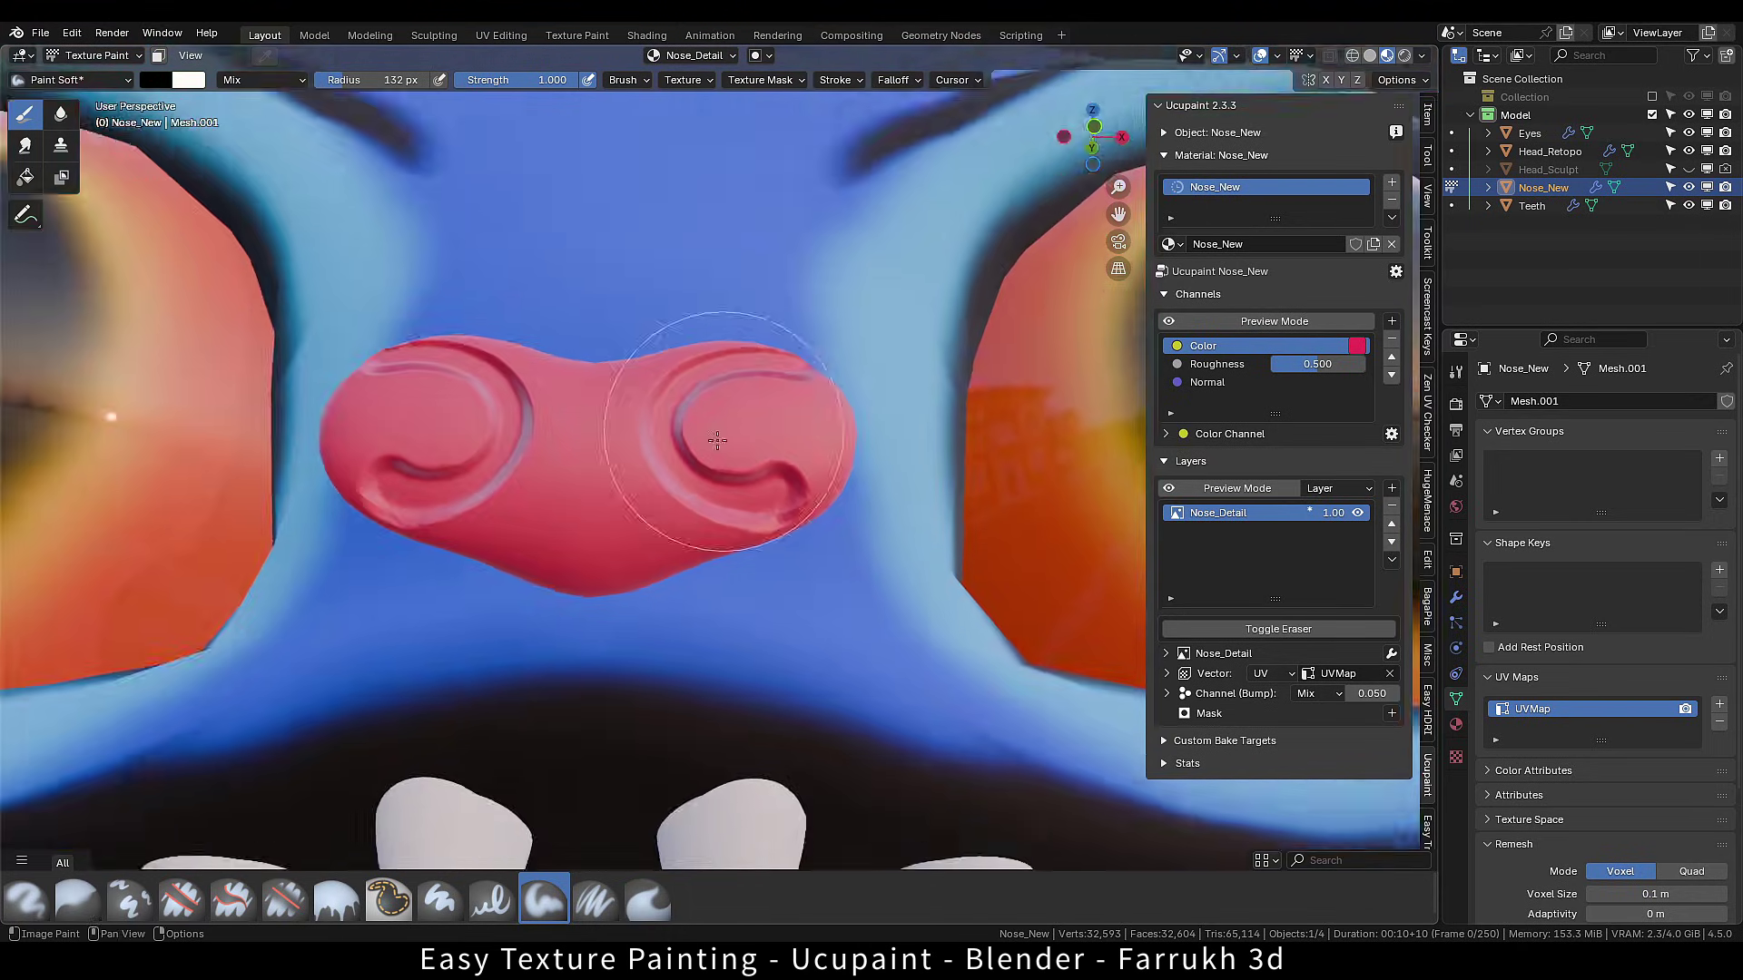
right_click_drag(677, 450, 630, 448, "alt")
left_click_drag(630, 447, 817, 536, "alt")
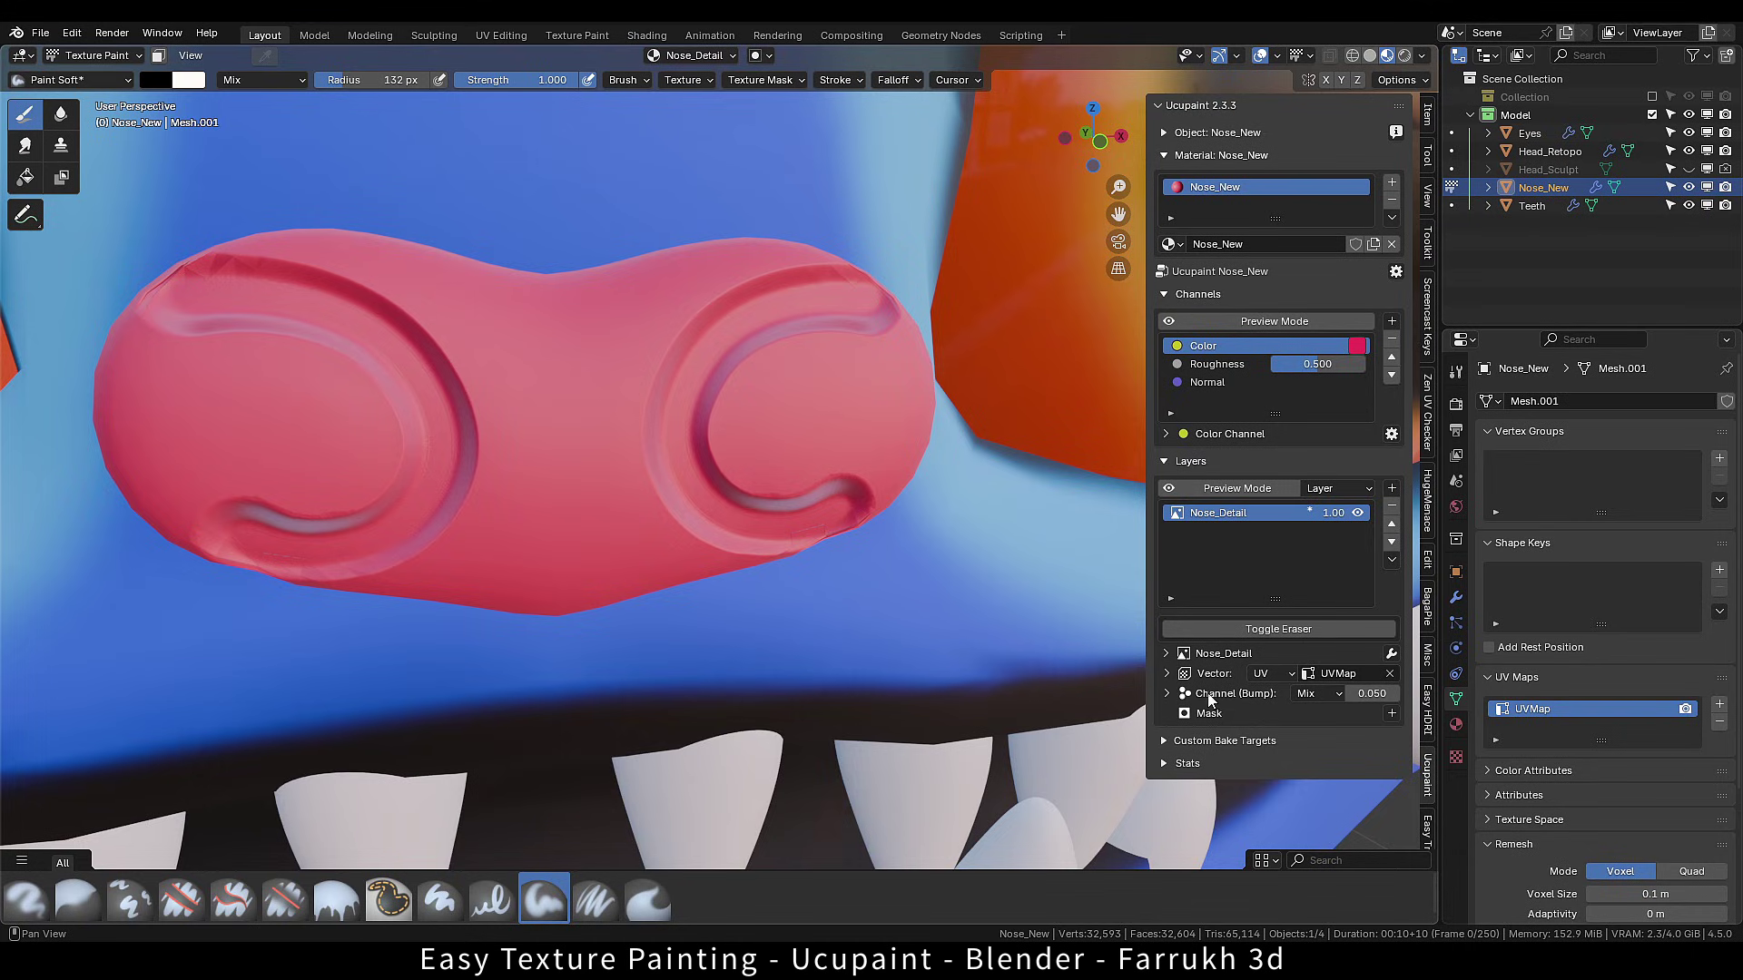
Lower the Nose_Detail layer's opacity to 0.18 and check the nose from near and far.
left_click_drag(1332, 513, 1304, 513)
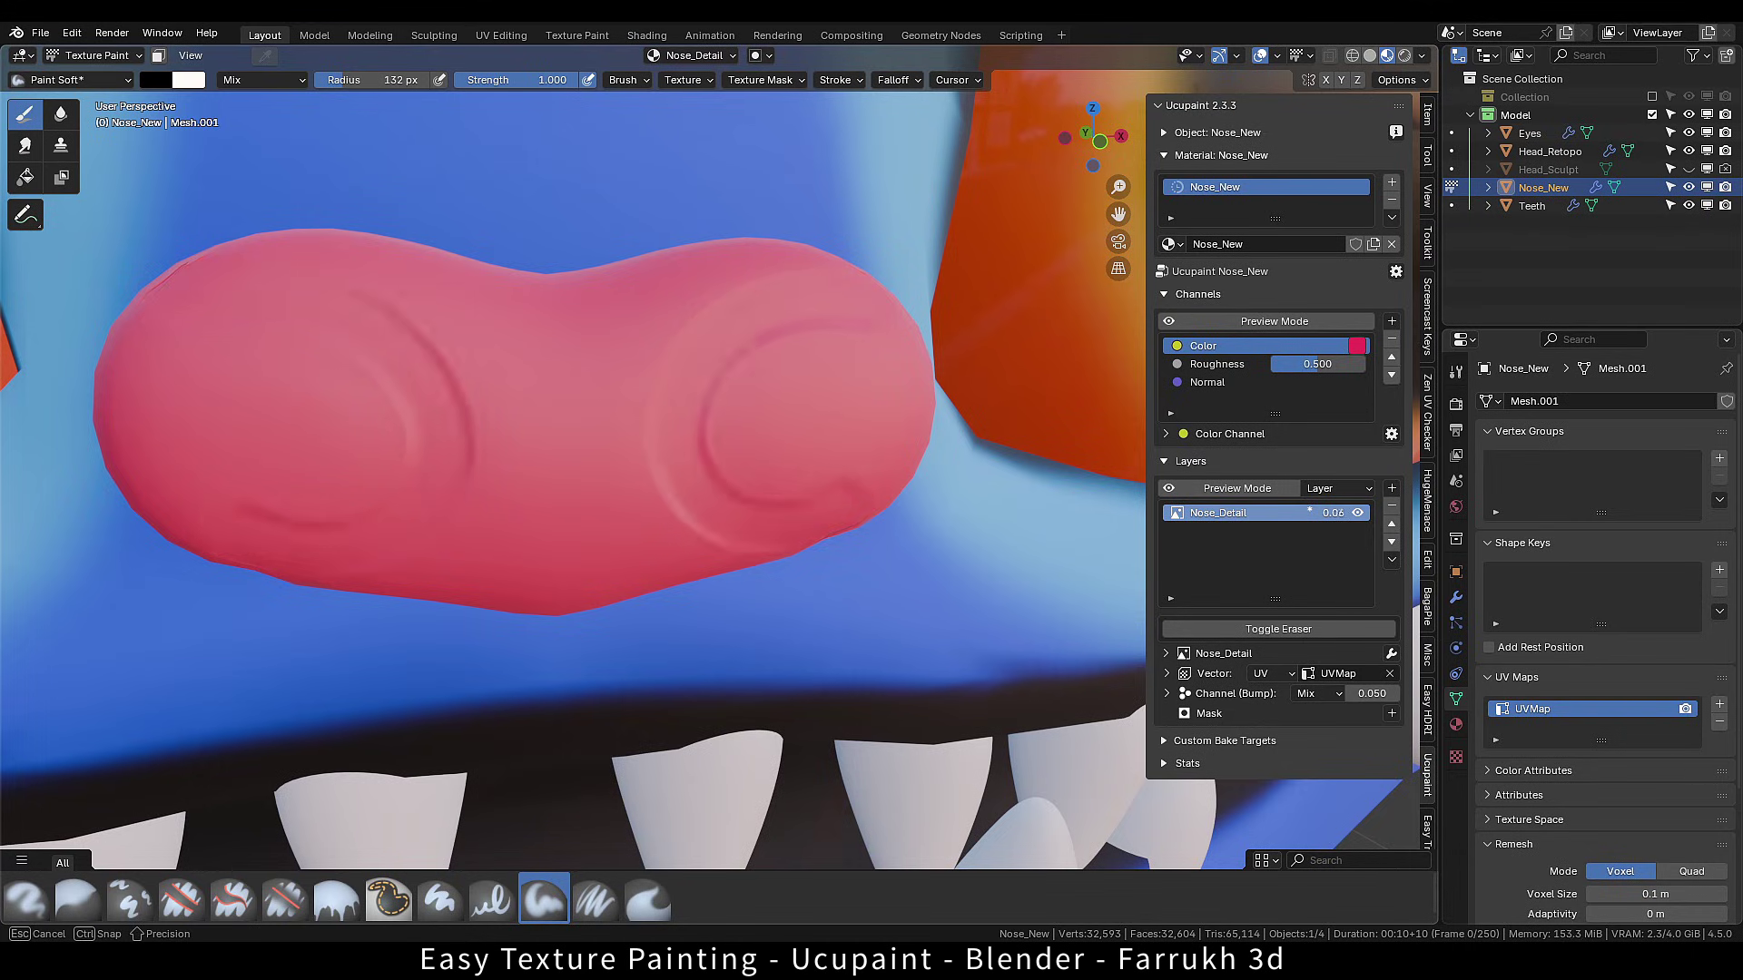
scroll(695, 380, "down", 6)
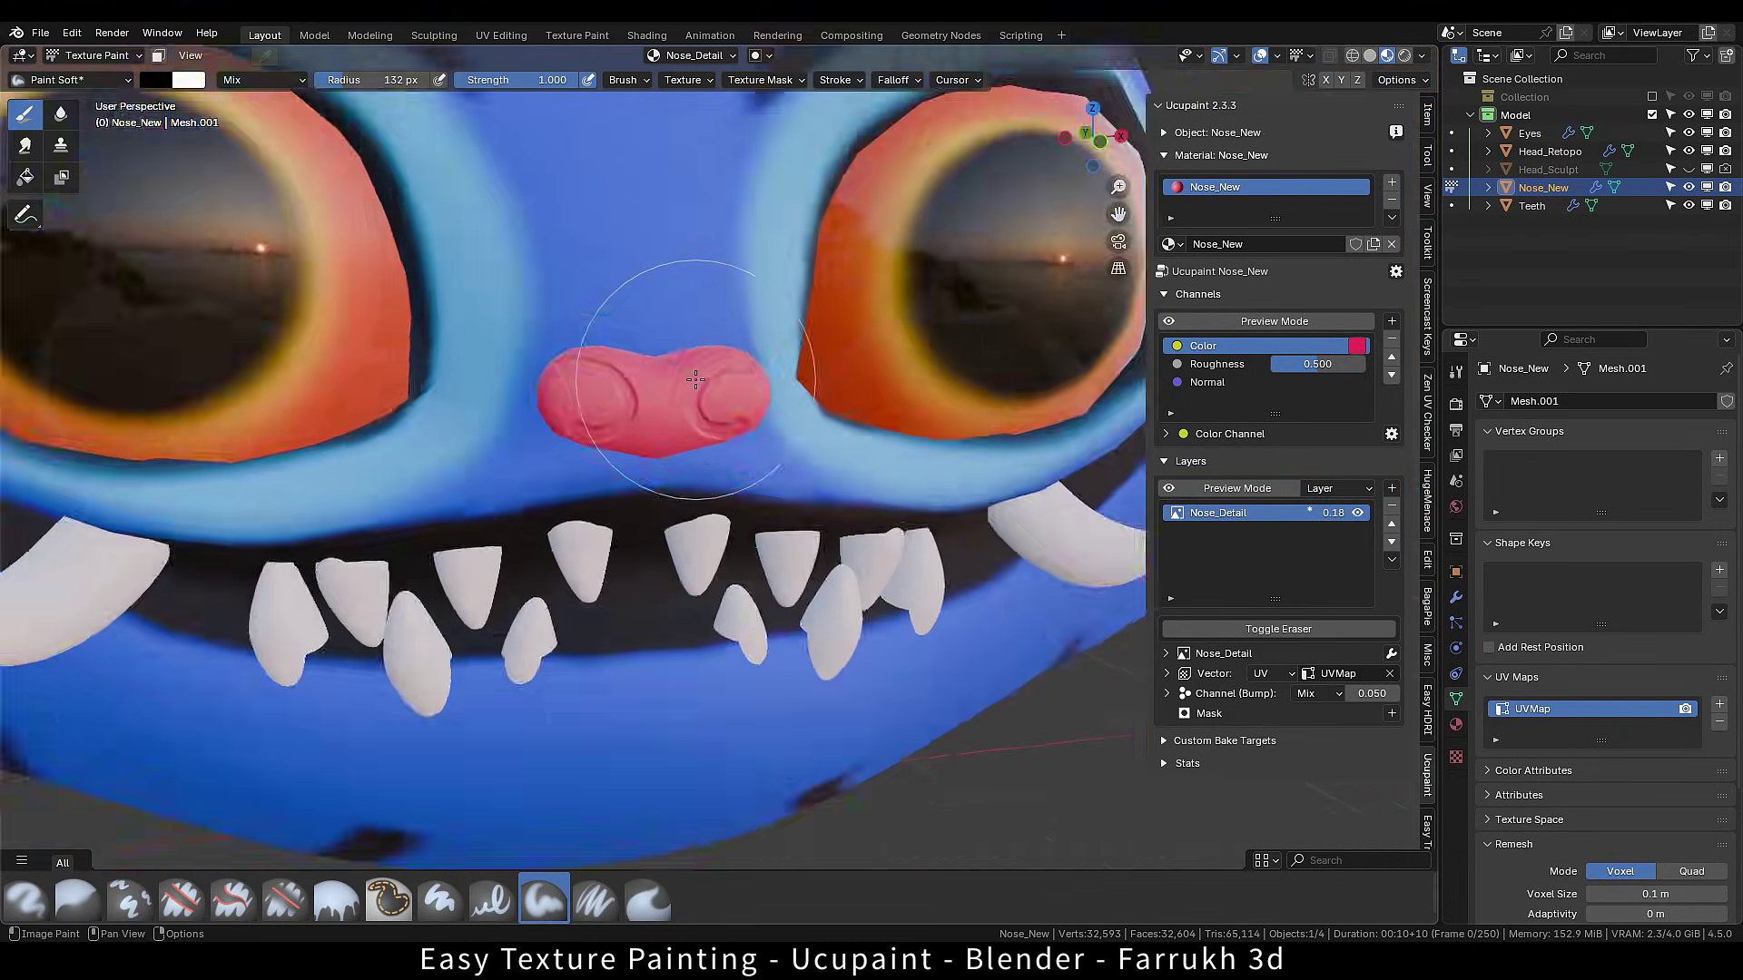
scroll(696, 380, "down", 5)
scroll(695, 386, "up", 6)
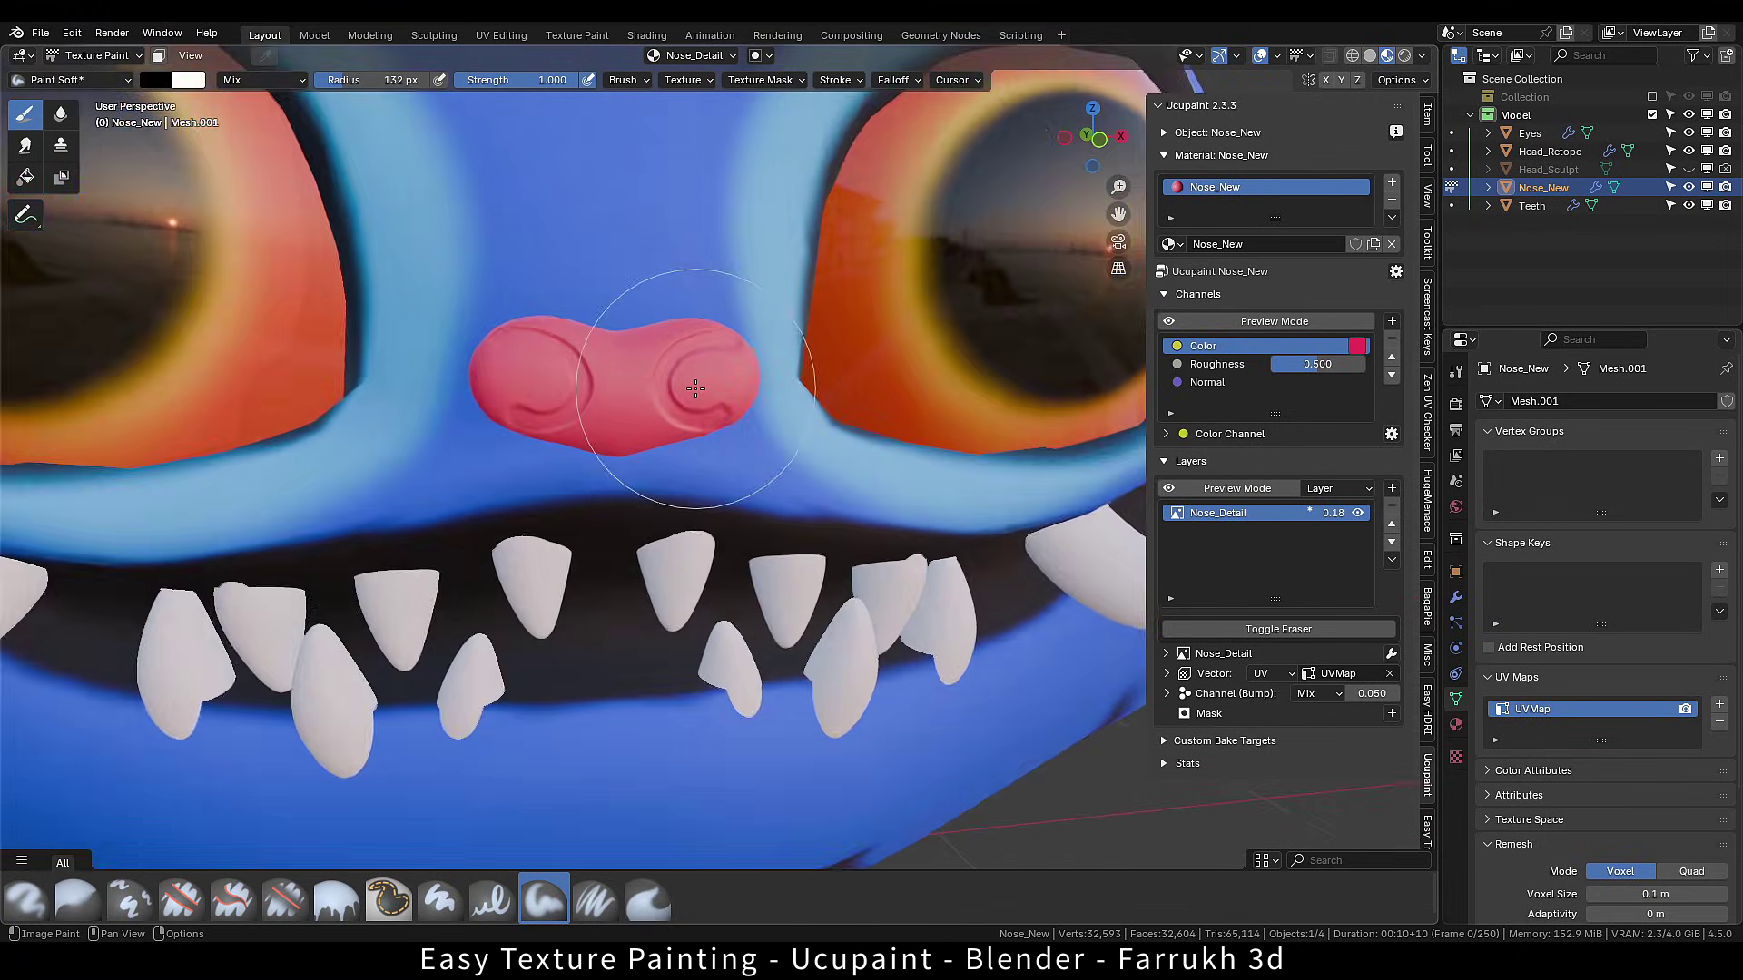
scroll(695, 393, "up", 5)
scroll(713, 454, "down", 3)
scroll(726, 463, "up", 3)
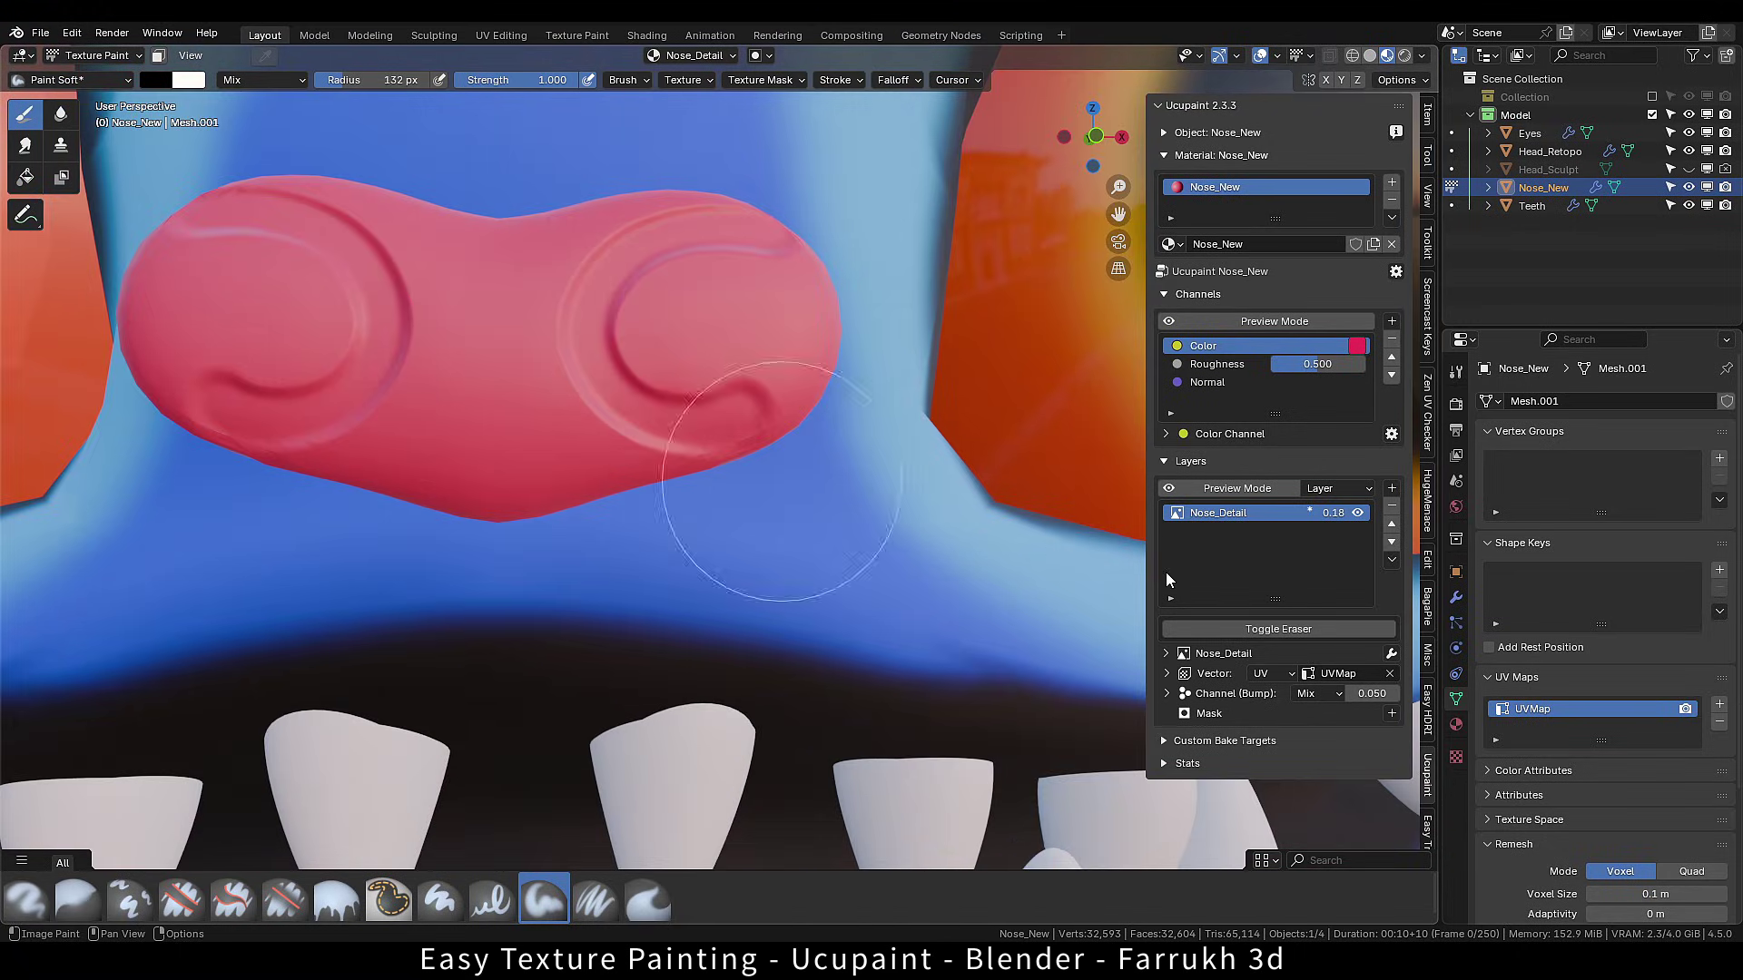
Try the eraser on the painted nose groove, and undo the erasing stroke.
left_click(1223, 633)
scroll(739, 535, "up", 2)
left_click_drag(739, 536, 738, 559)
key("ctrl+z")
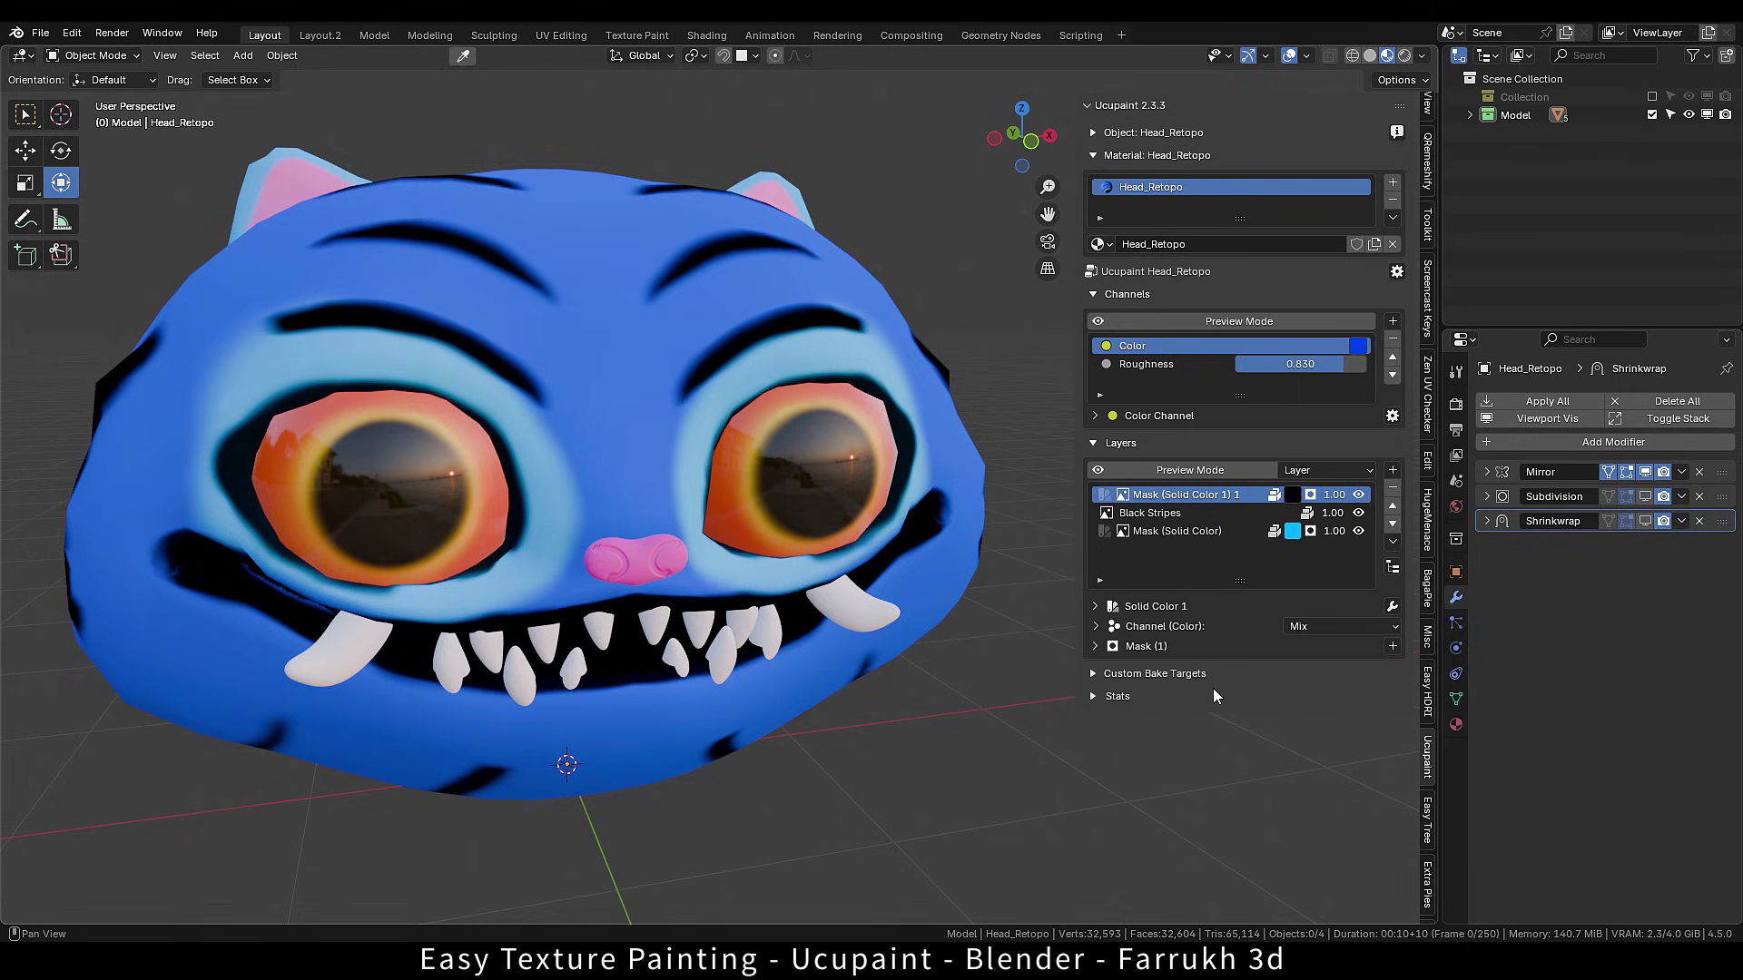
Try a layer group by moving the topmost solid color mask layer into and out of it, and remove the group.
left_click(1392, 470)
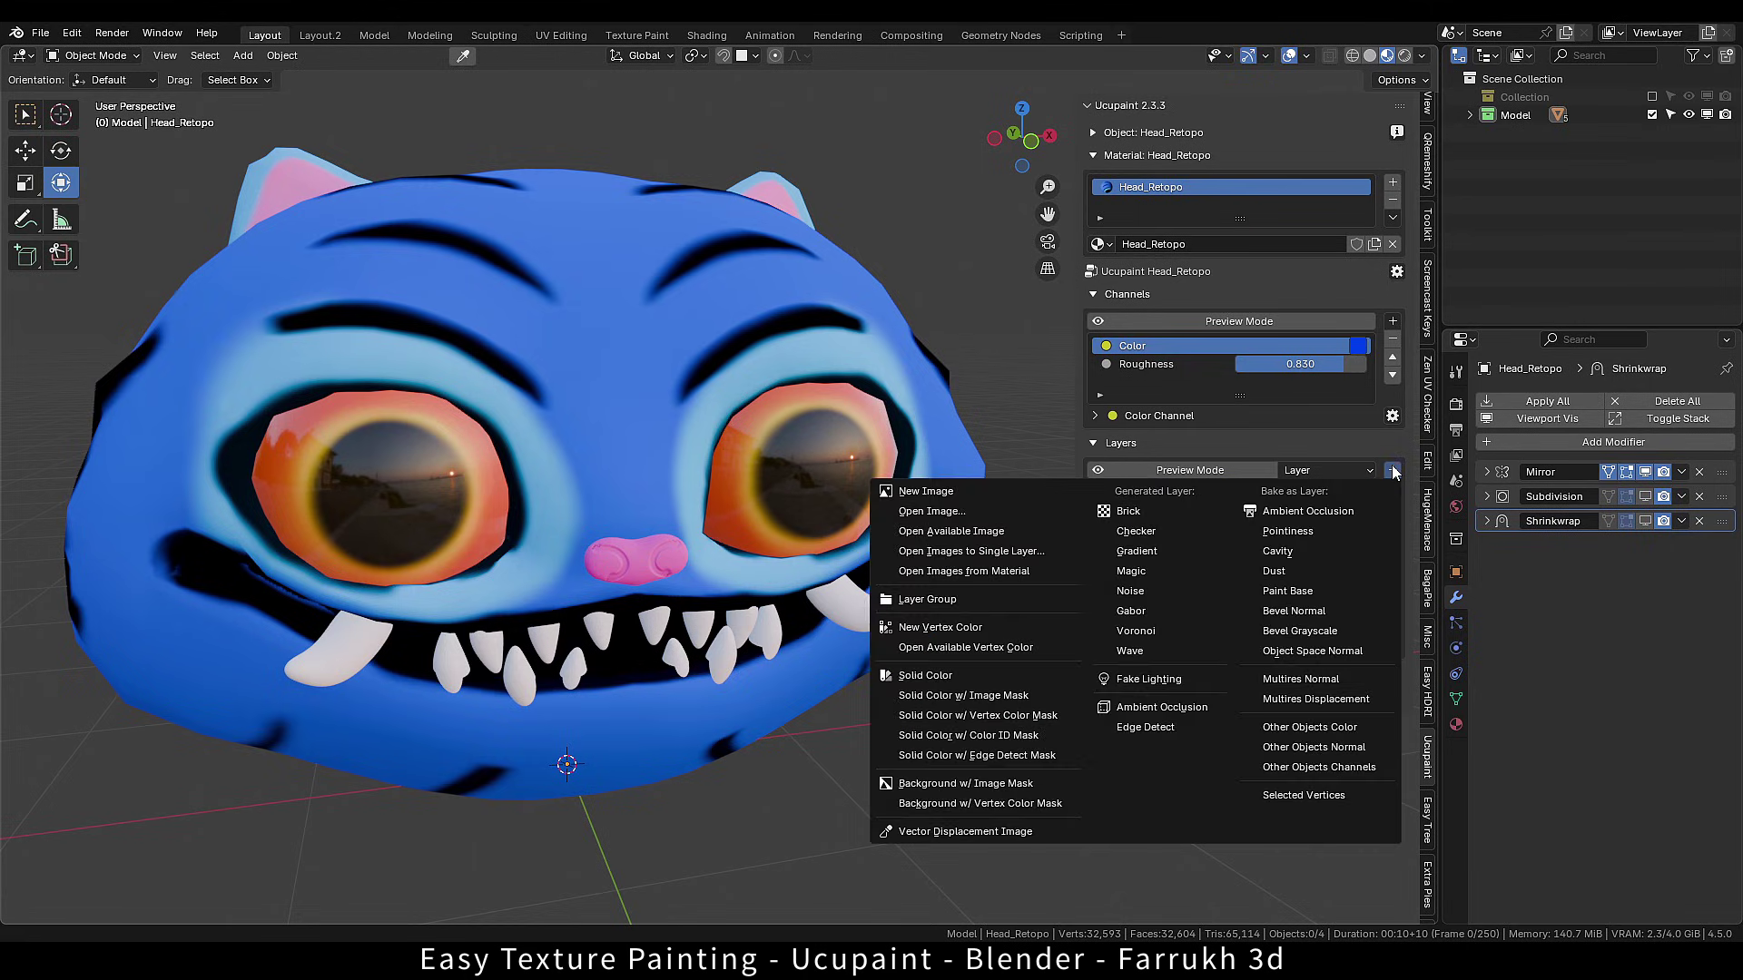
left_click(969, 597)
left_click(953, 654)
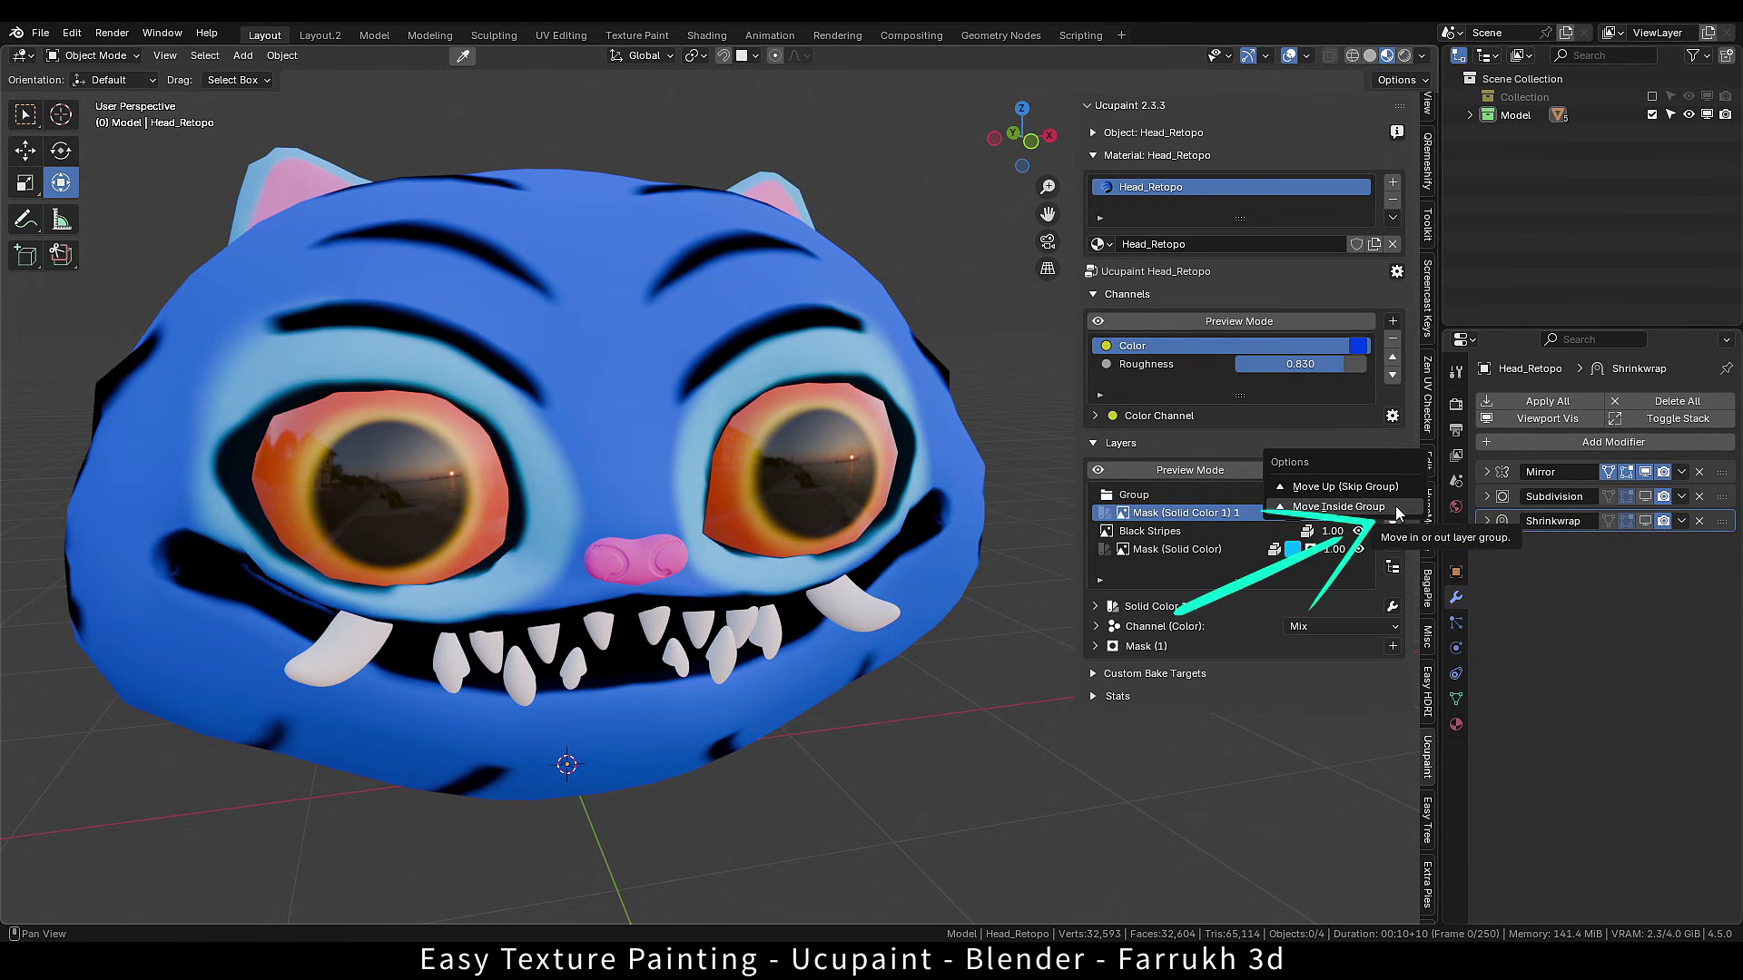
left_click(1395, 505)
left_click(1105, 495)
left_click(1106, 494)
left_click(1226, 514)
left_click(1392, 524)
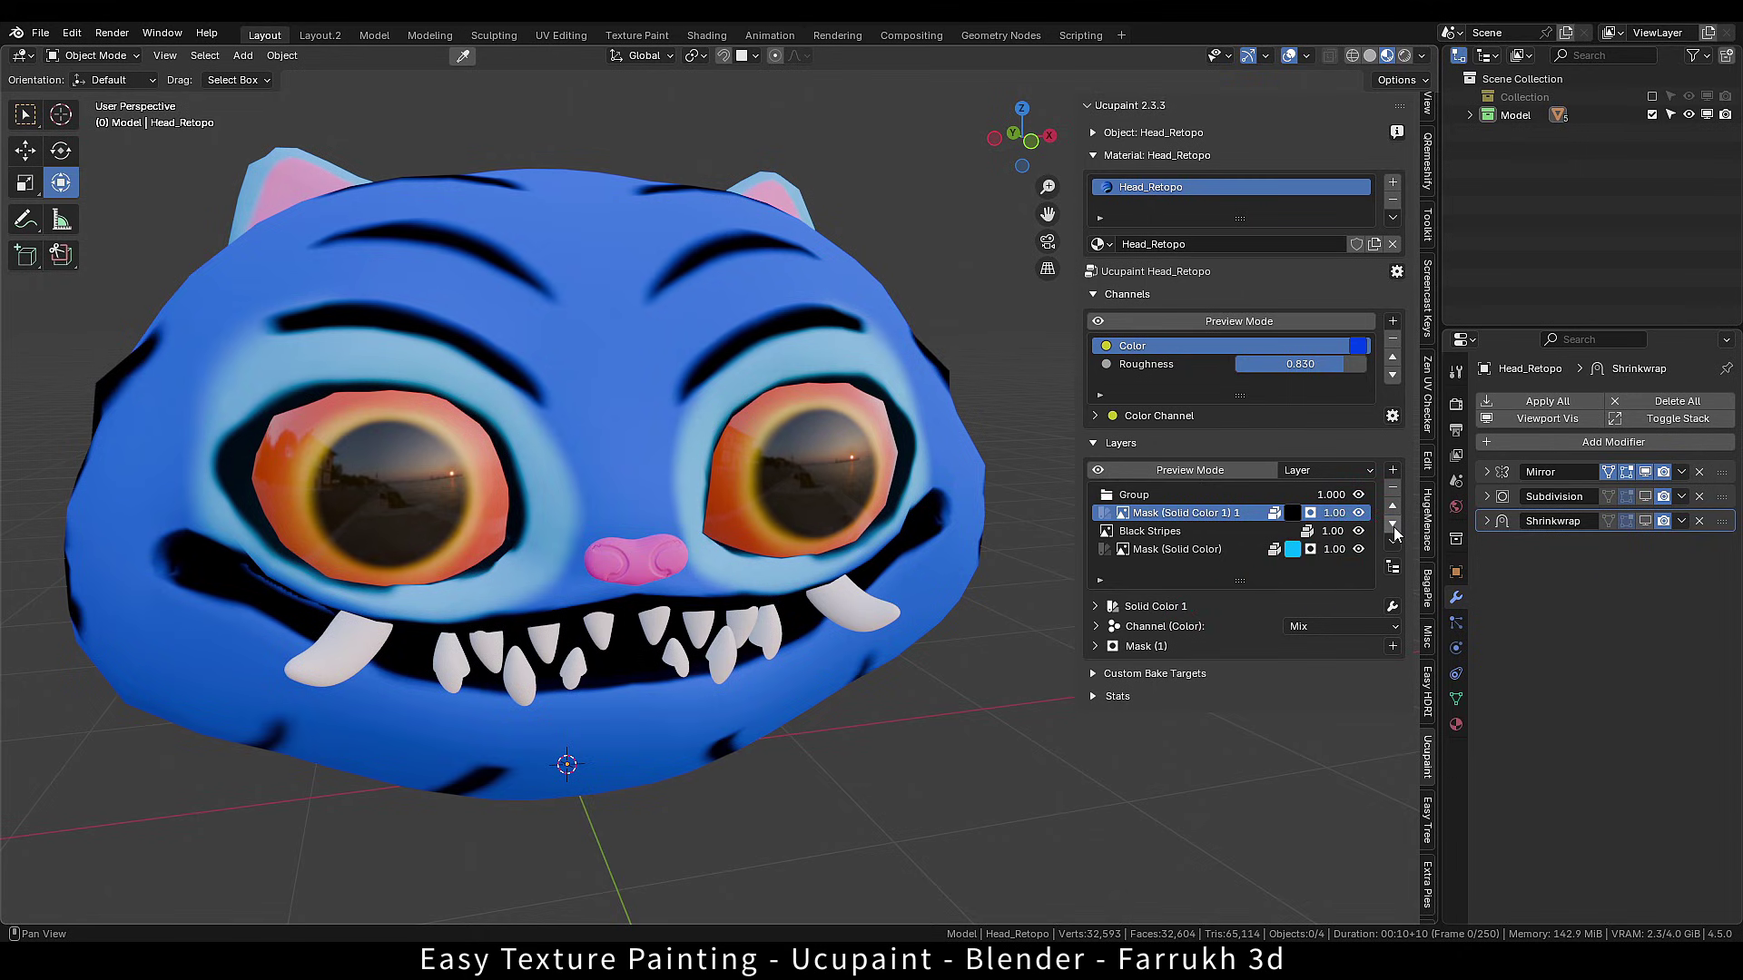
left_click(1202, 494)
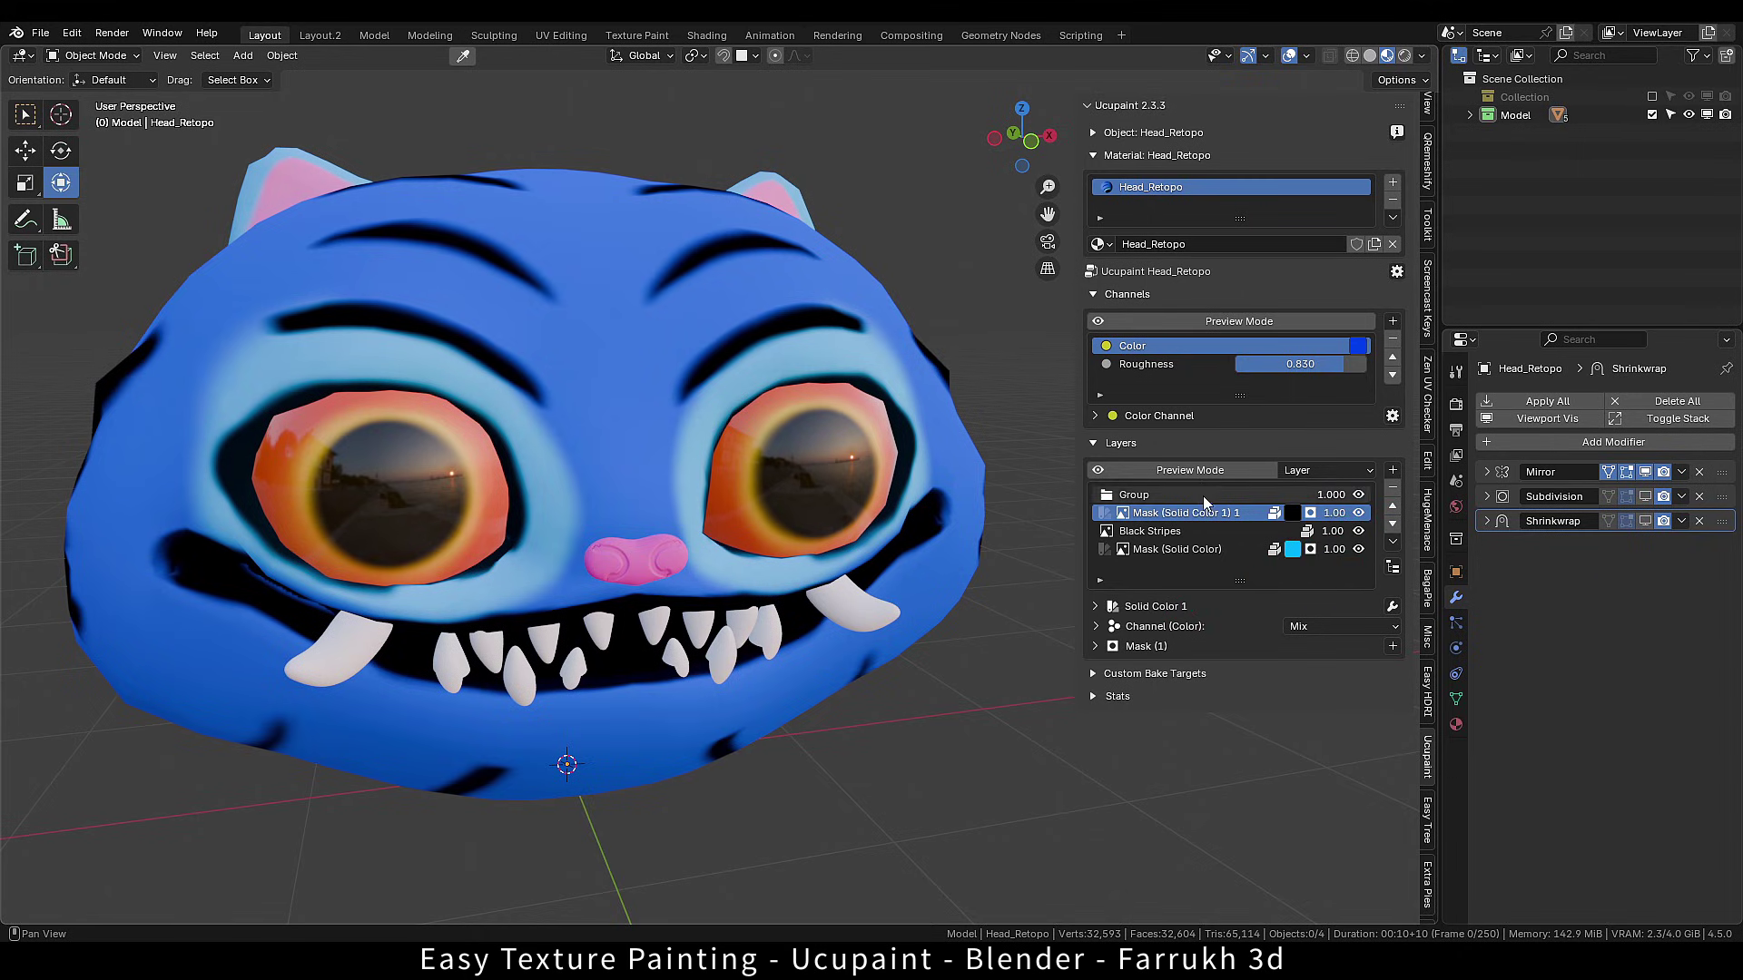
left_click(1392, 489)
Add a generated Wave layer on the Color channel with UV mapping and set its scale to 25.
left_click(1392, 471)
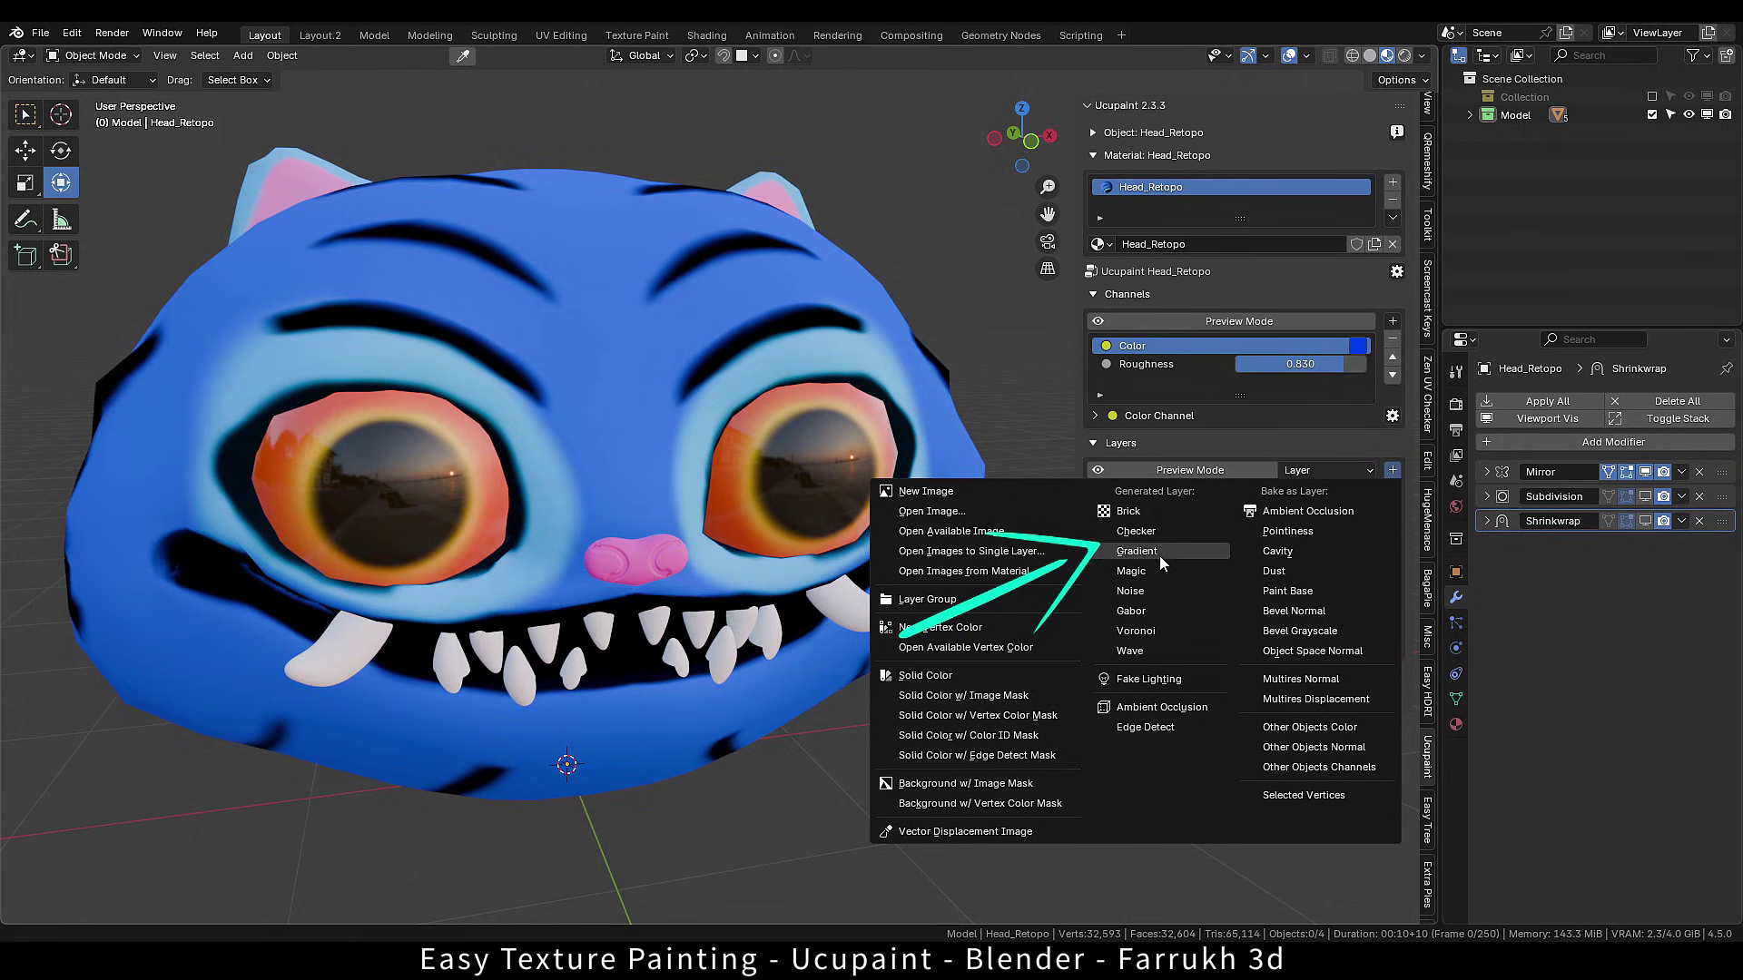
left_click(1151, 653)
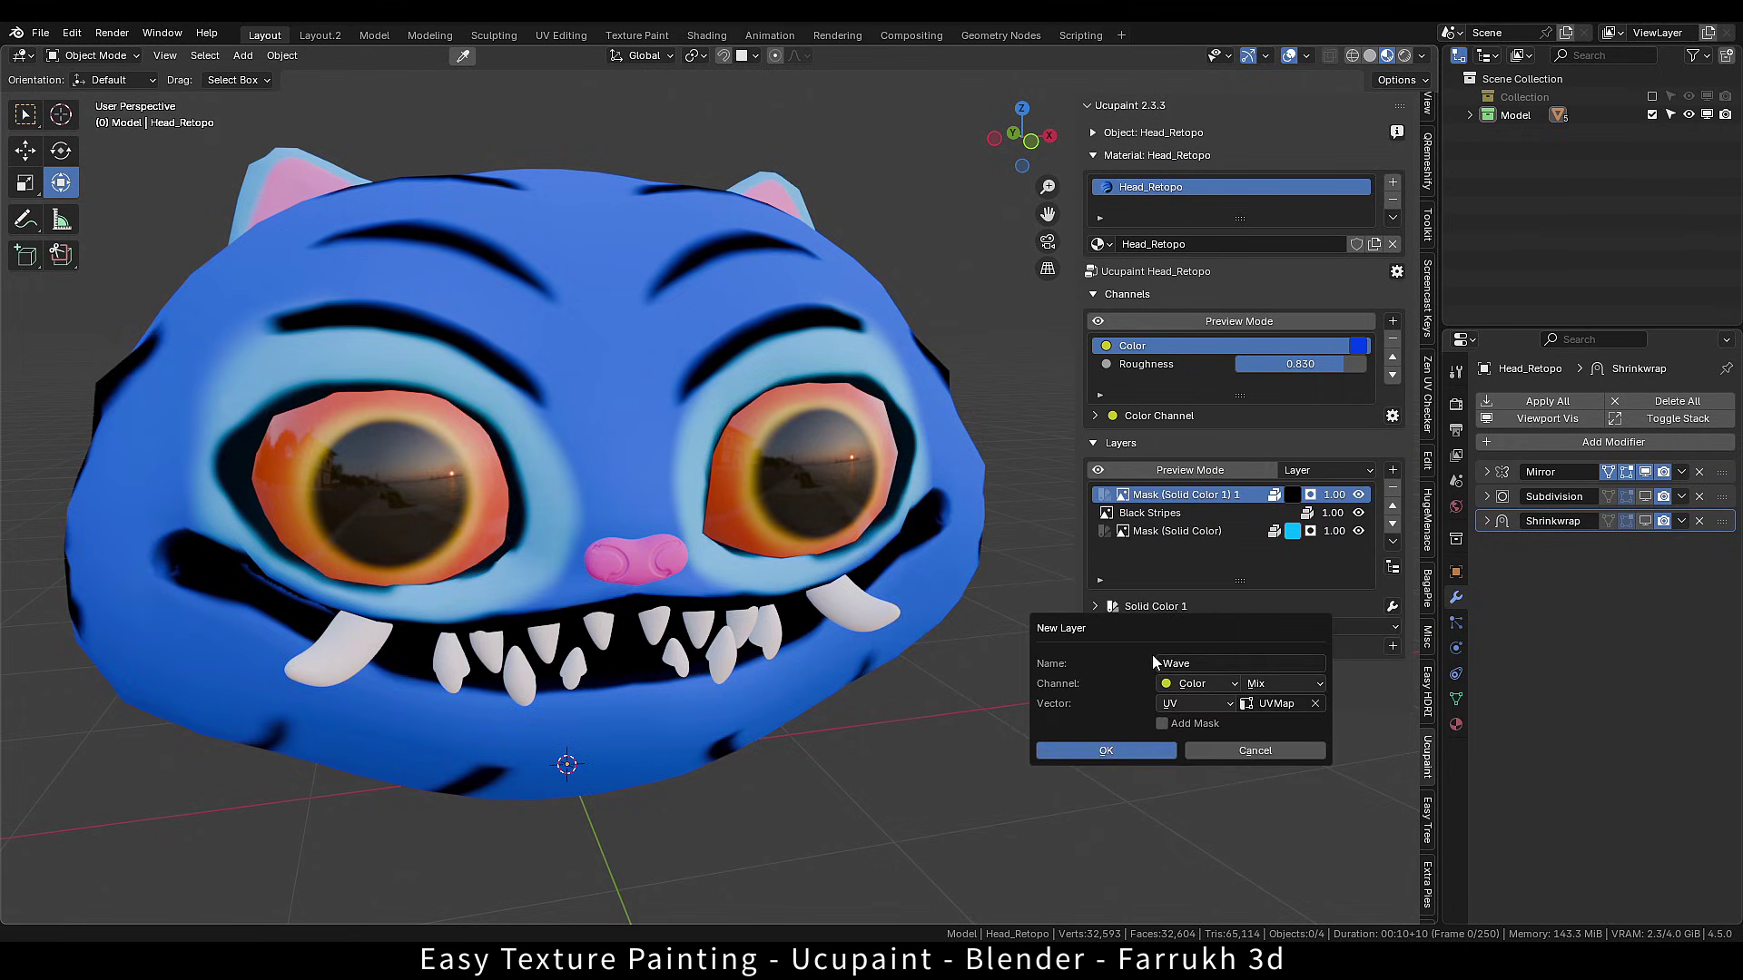
left_click(1048, 721)
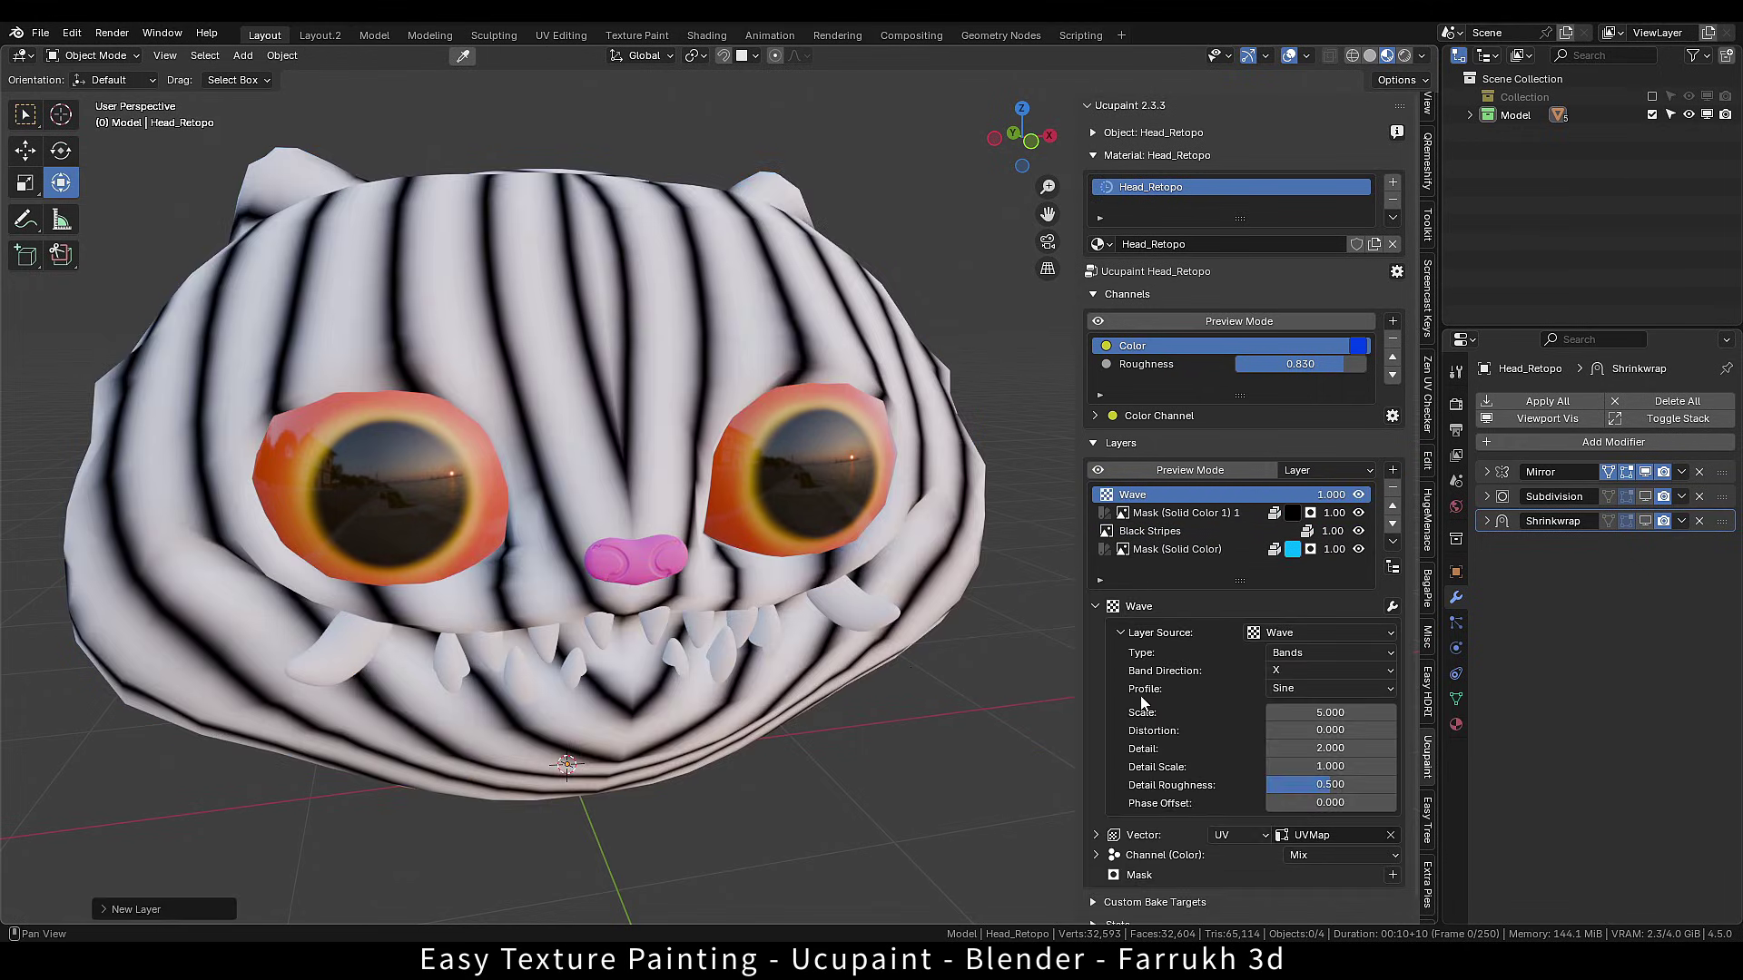
left_click(1304, 714)
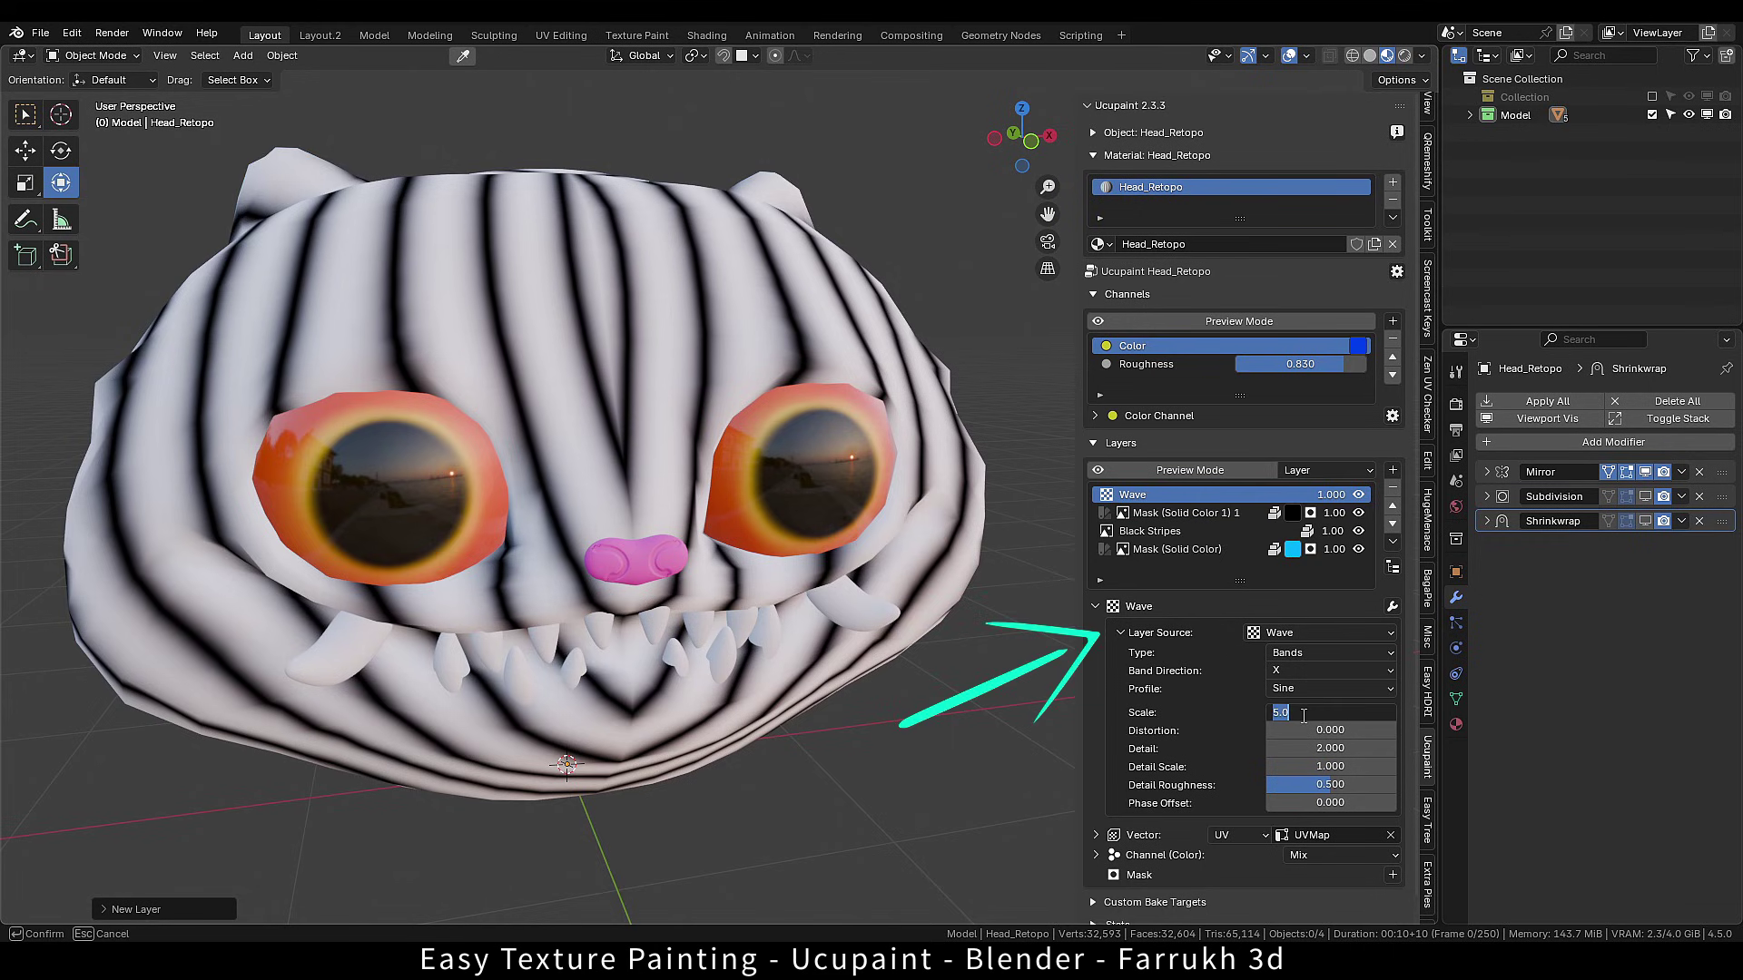
type("20")
key("Return")
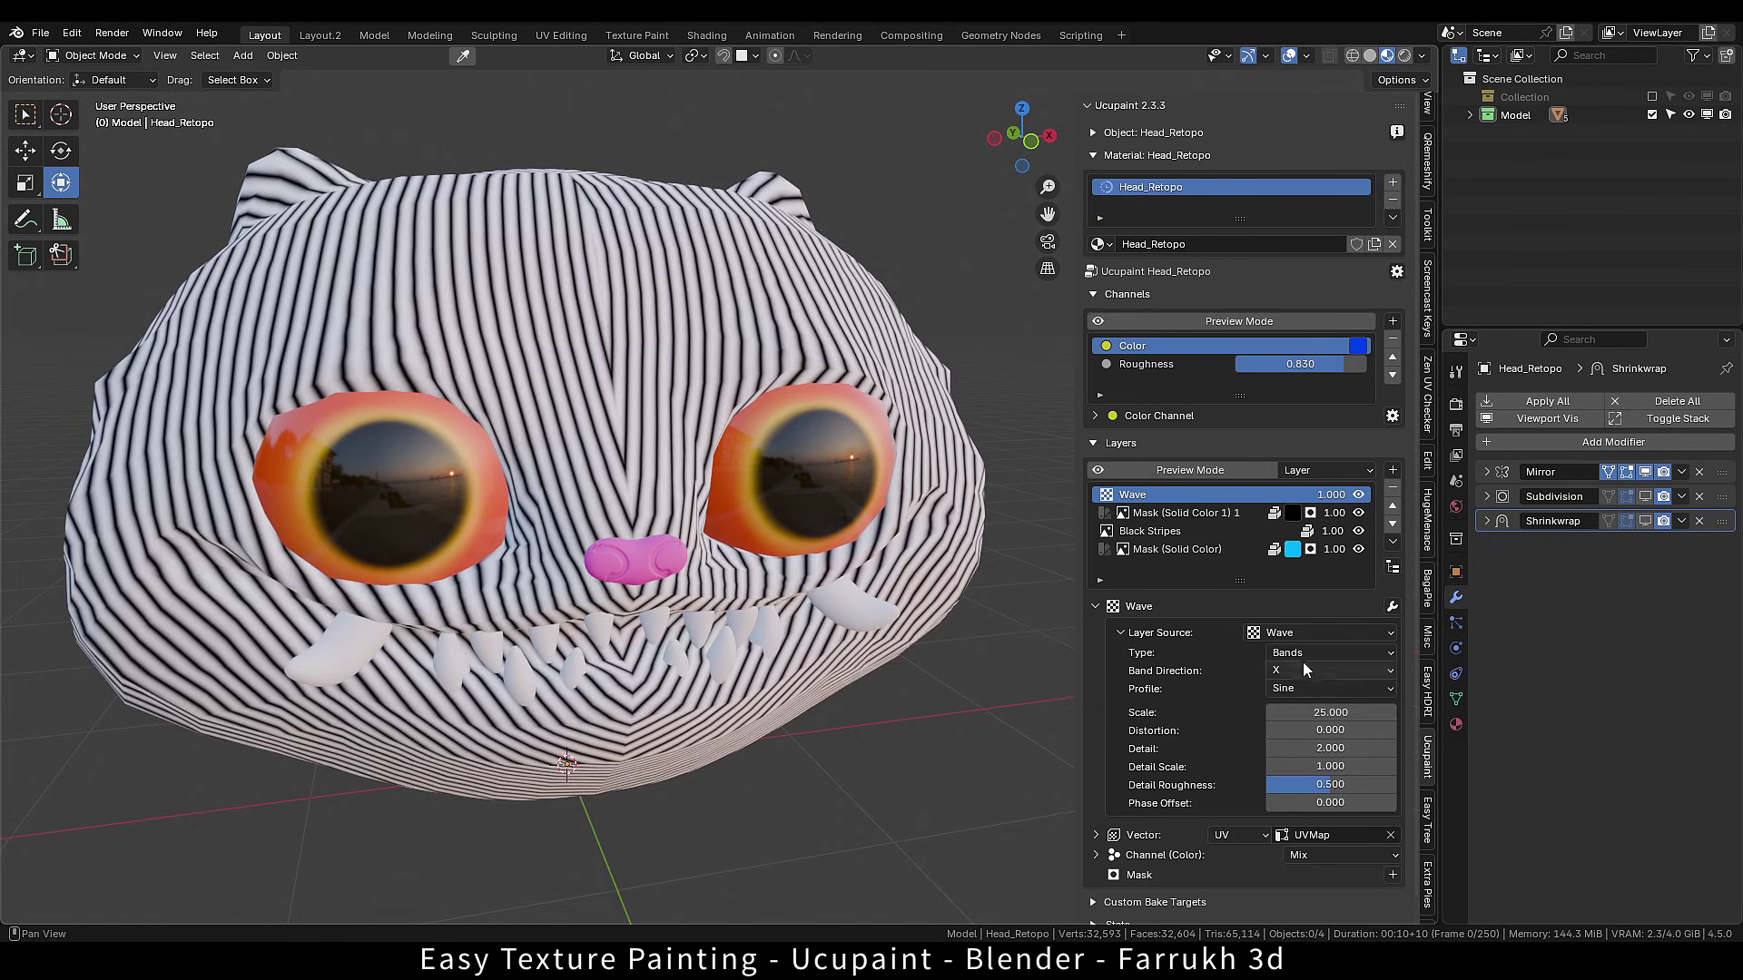
Reduce the Wave layer's scale to 14.8 and set its color blend mode to Overlay.
left_click(1304, 670)
left_click(1293, 720)
mouse_move(1342, 713)
left_mouse_down()
mouse_move(1269, 713)
mouse_move(1307, 713)
left_mouse_up()
left_click(1313, 853)
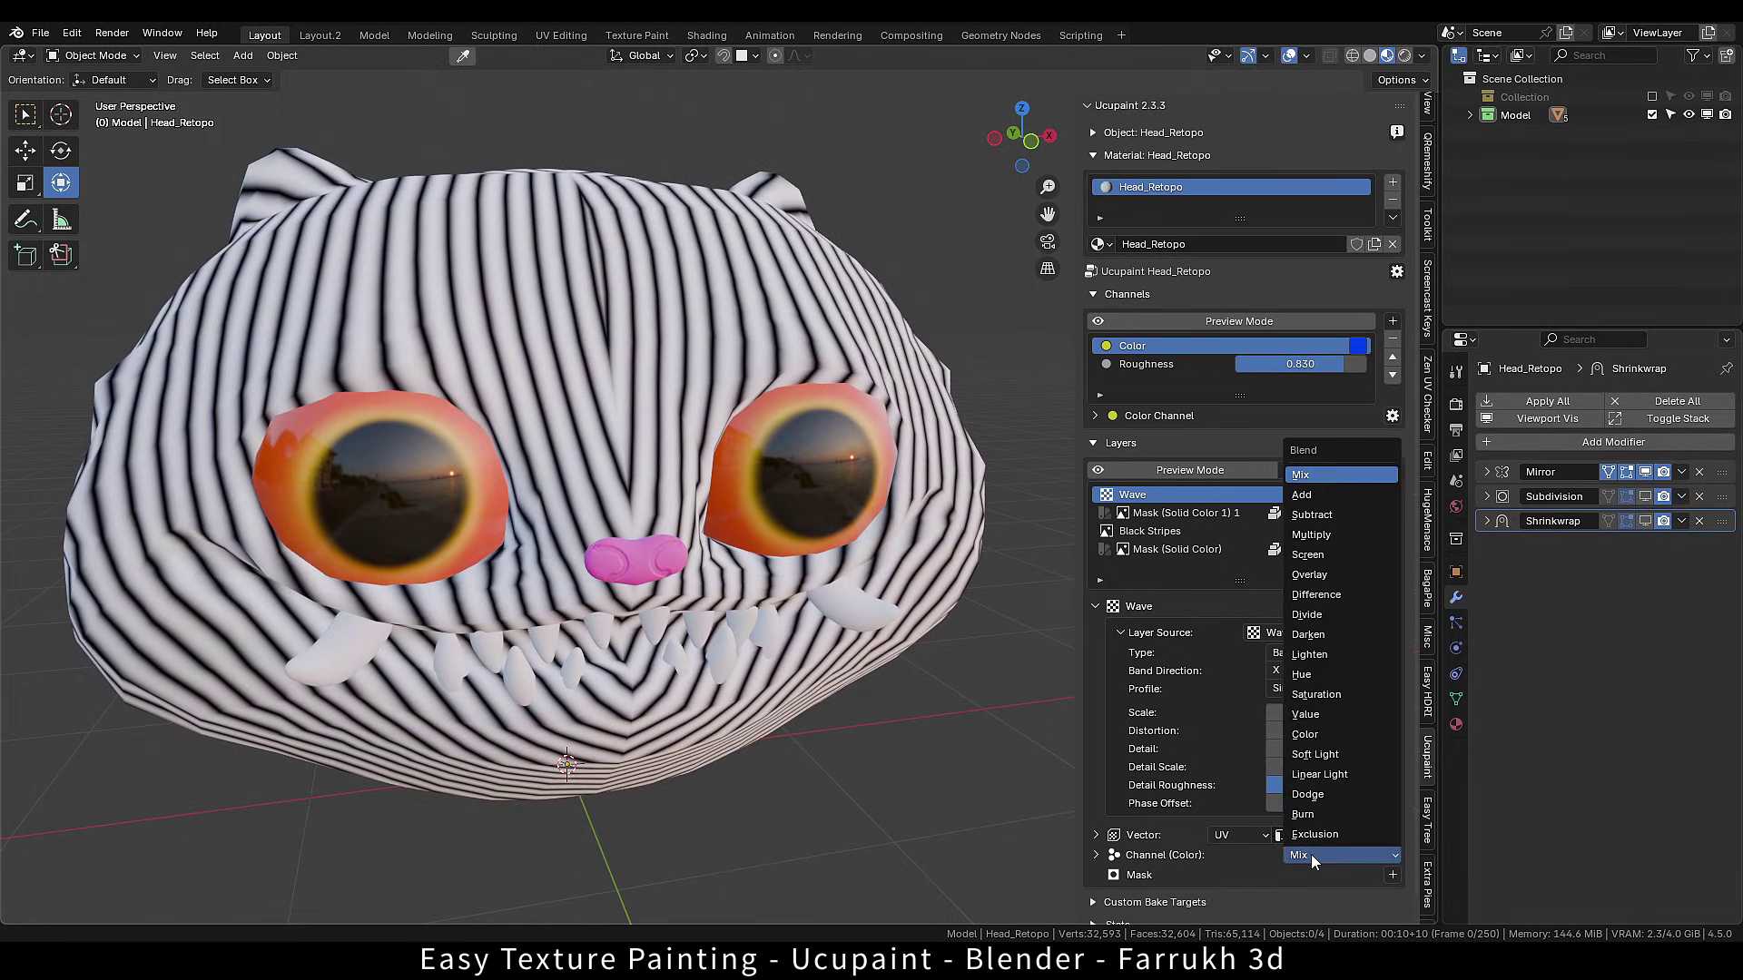
left_click(1332, 572)
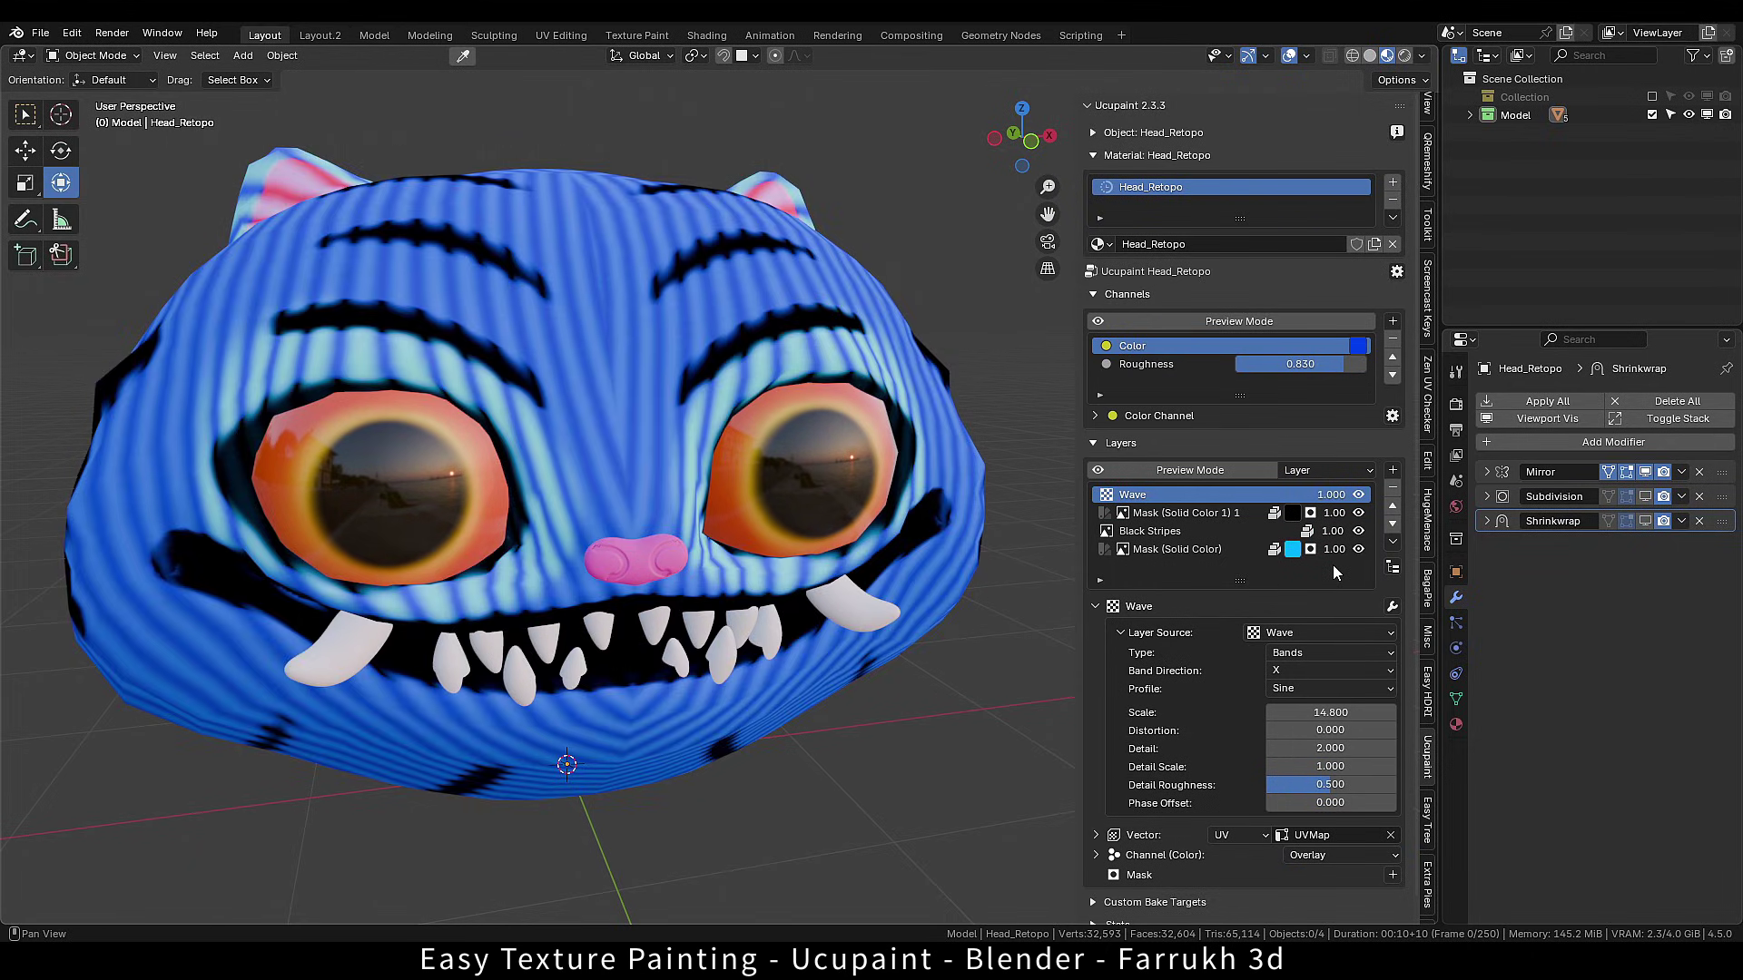
Collapse the Wave settings, hide the Wave layer and examine the available layer merge, duplicate and copy options.
left_click(1095, 608)
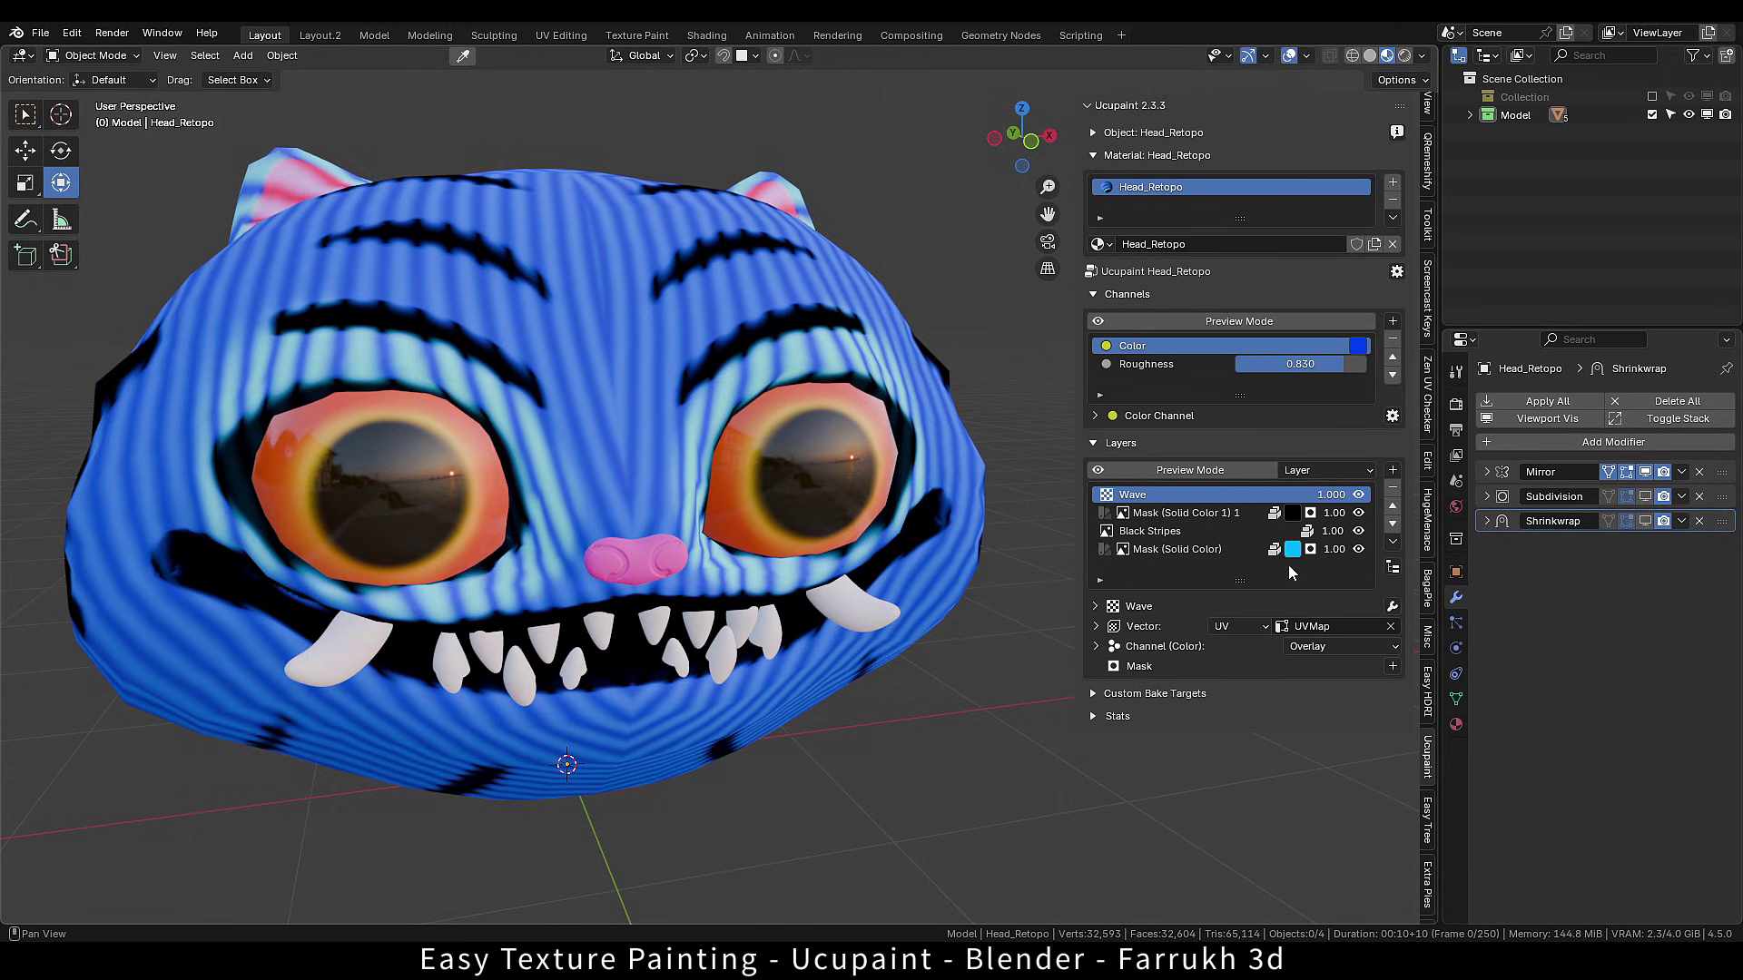
left_click(1358, 494)
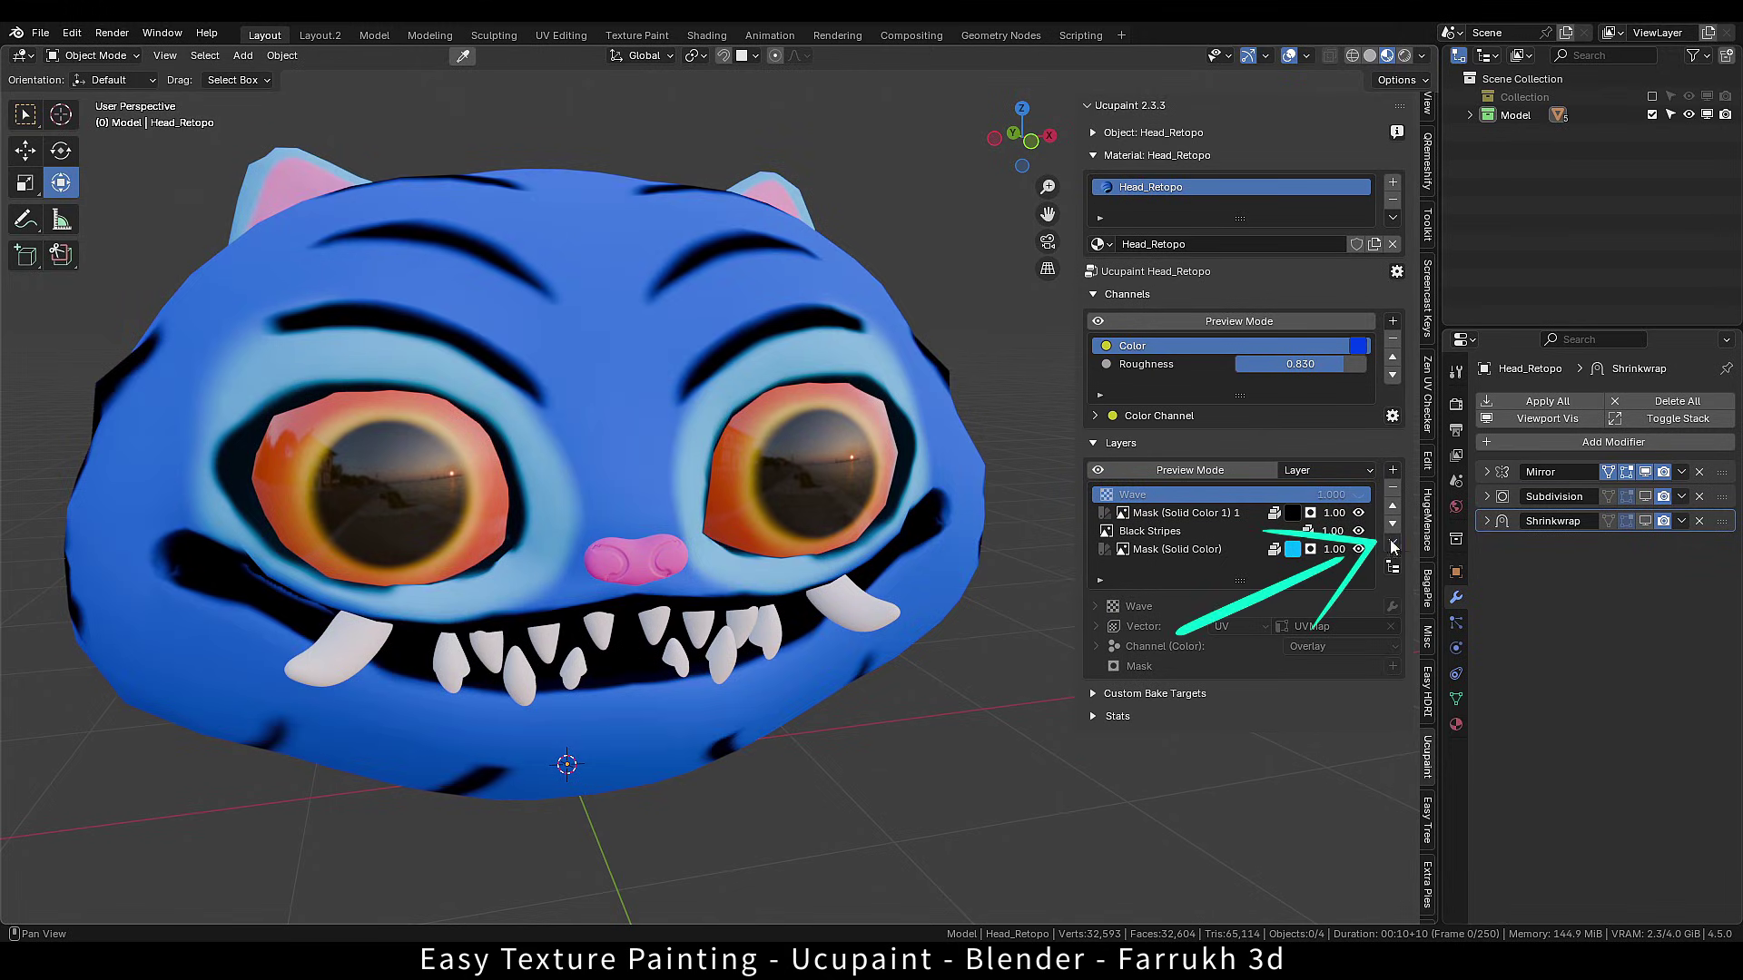
left_click(1394, 543)
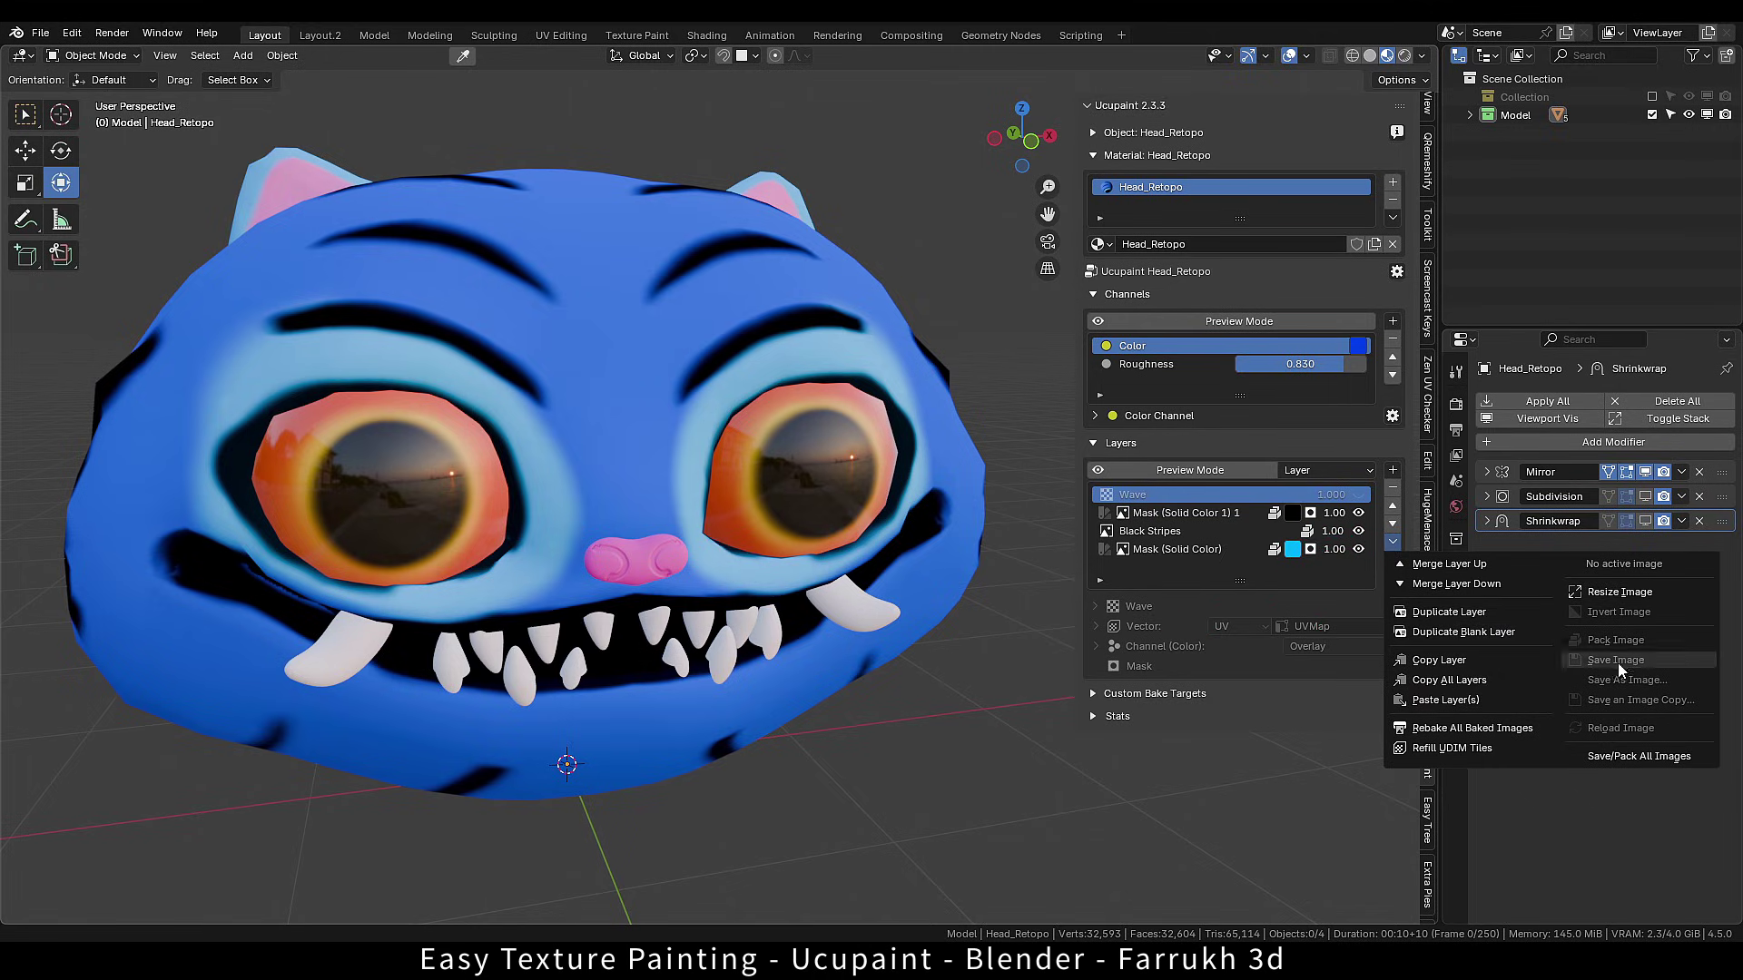
Select the head and bake all its channels to images at 1024 resolution using the UVMap.
left_click(607, 315)
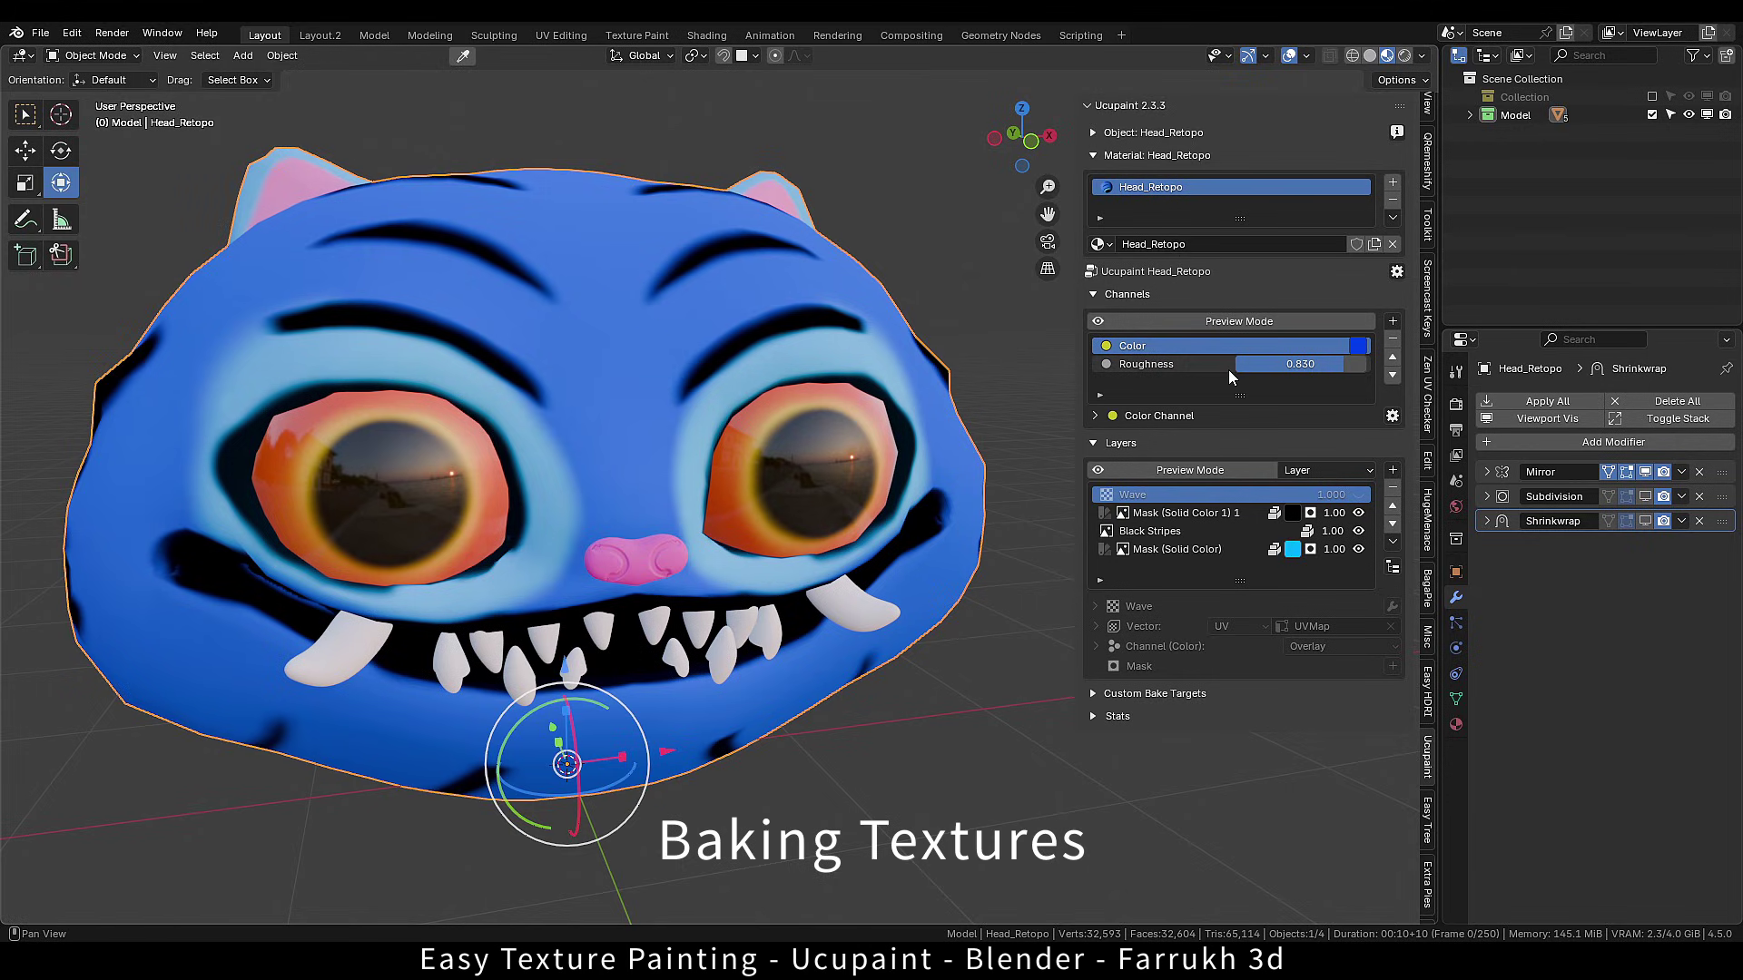
mouse_move(944, 446)
middle_mouse_down()
mouse_move(853, 439)
mouse_move(859, 392)
mouse_move(946, 423)
mouse_move(939, 447)
mouse_move(913, 445)
middle_mouse_up()
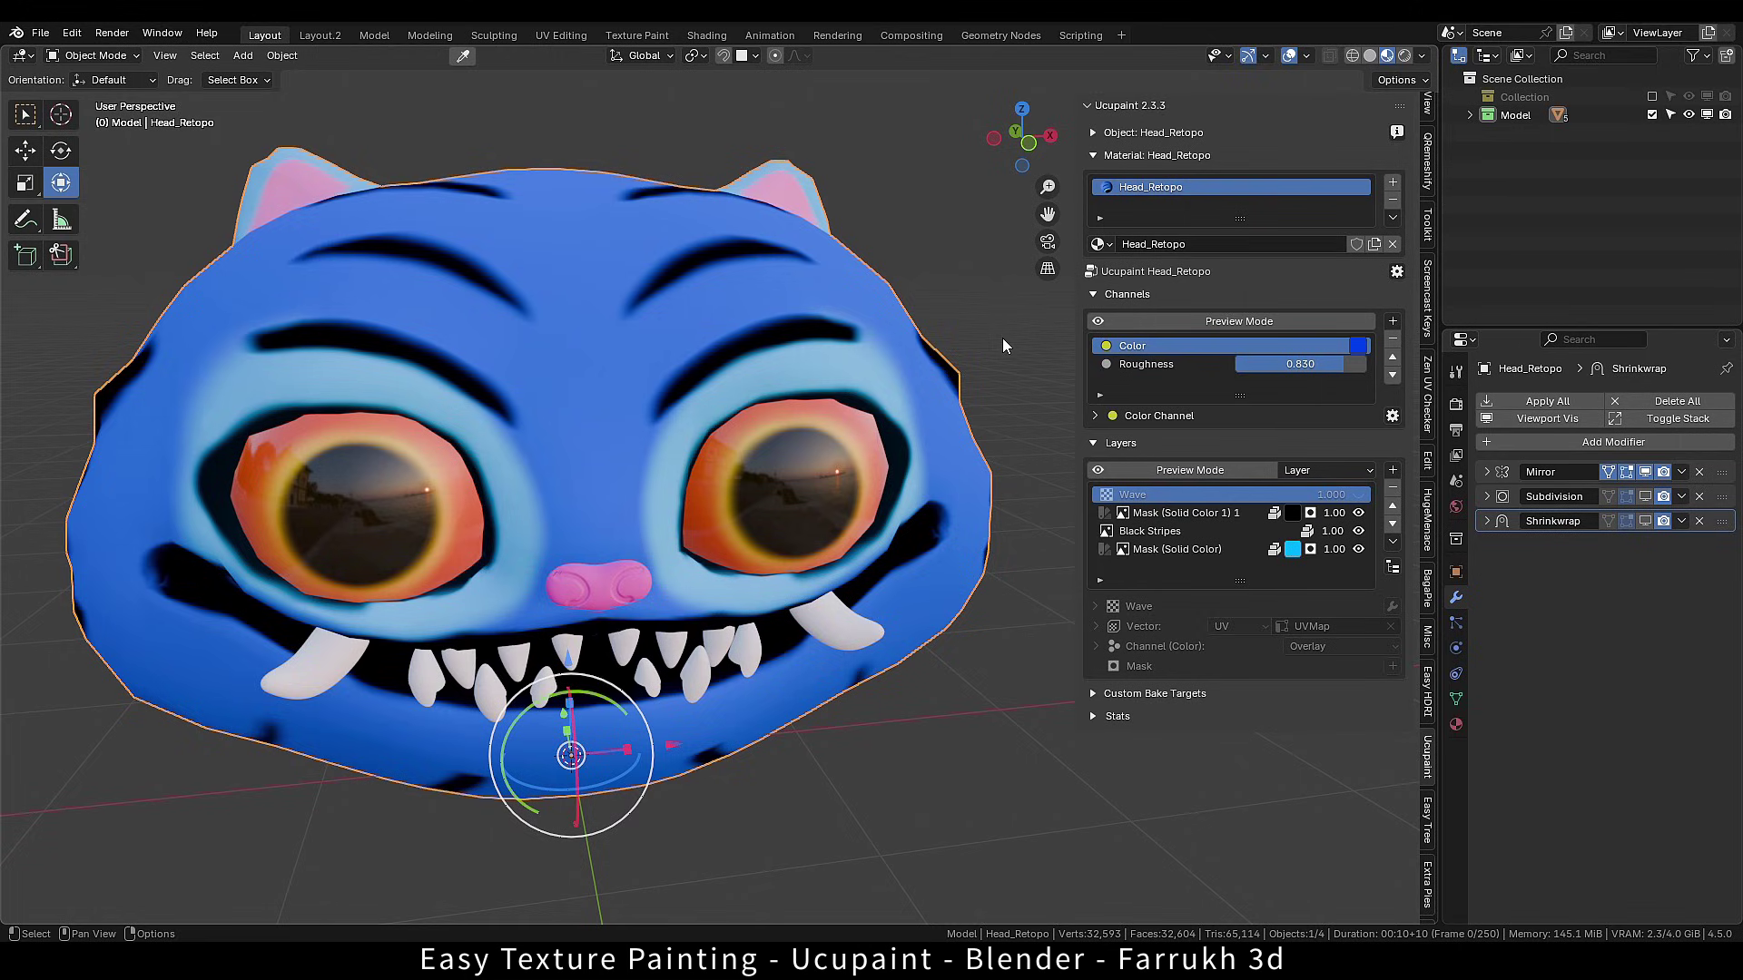
left_click(1397, 271)
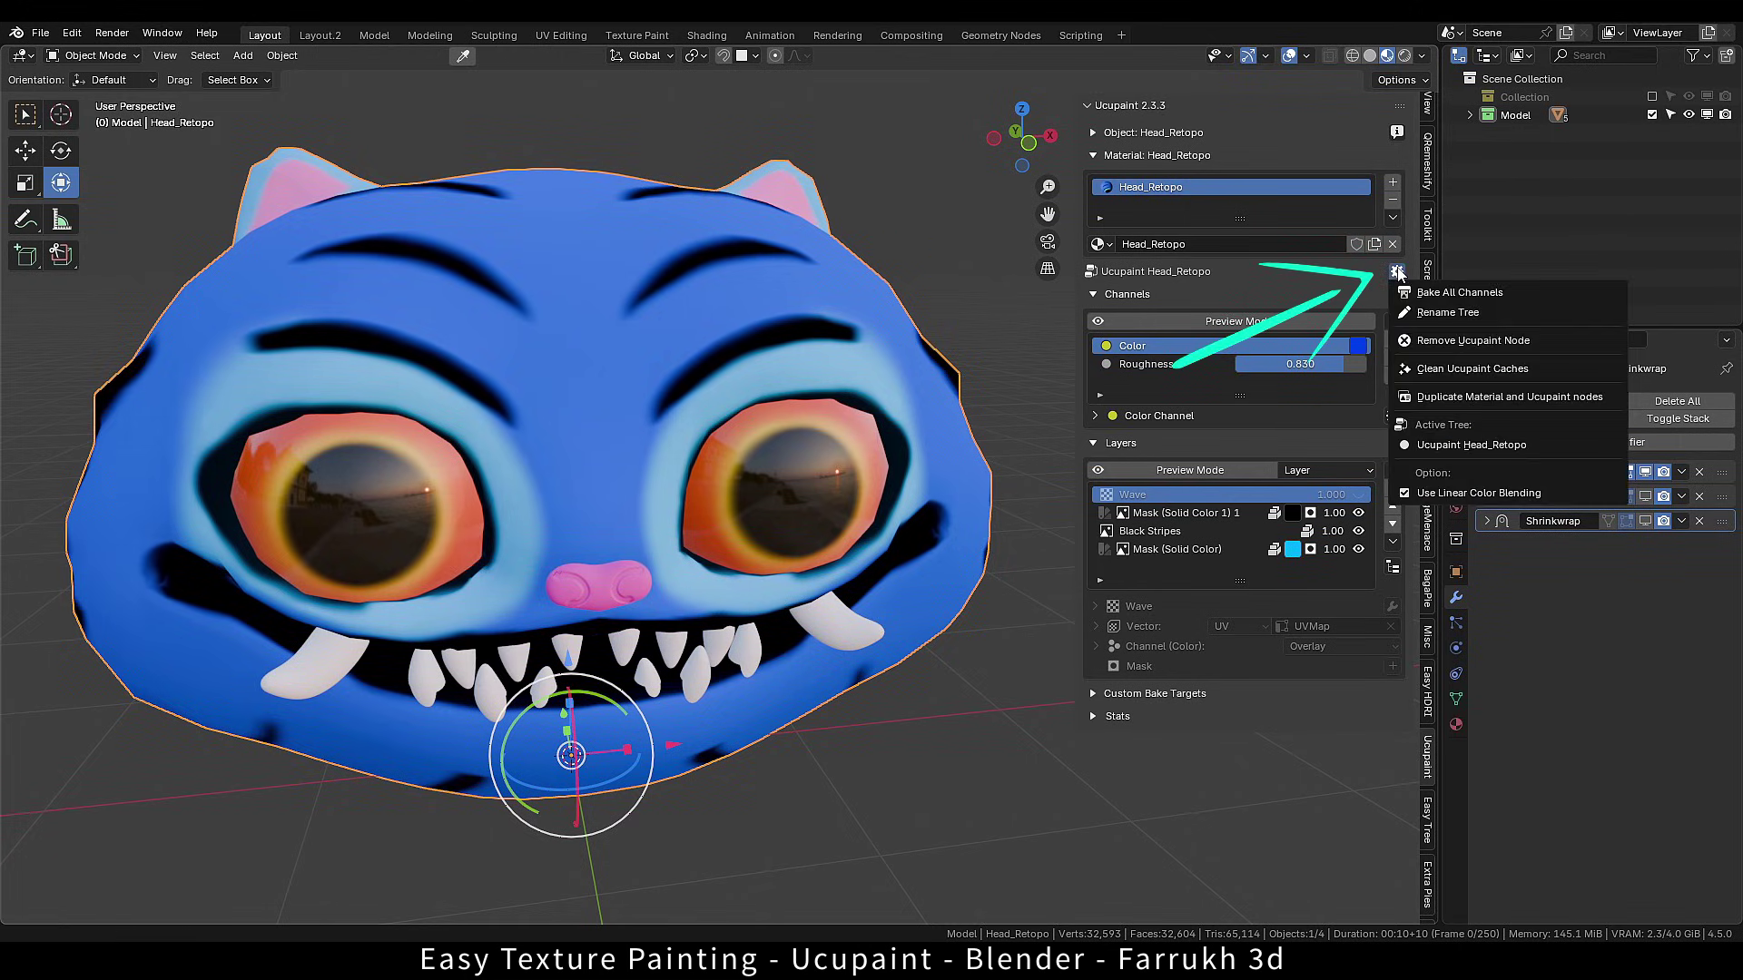
left_click(1463, 294)
left_click_drag(1453, 280, 934, 282)
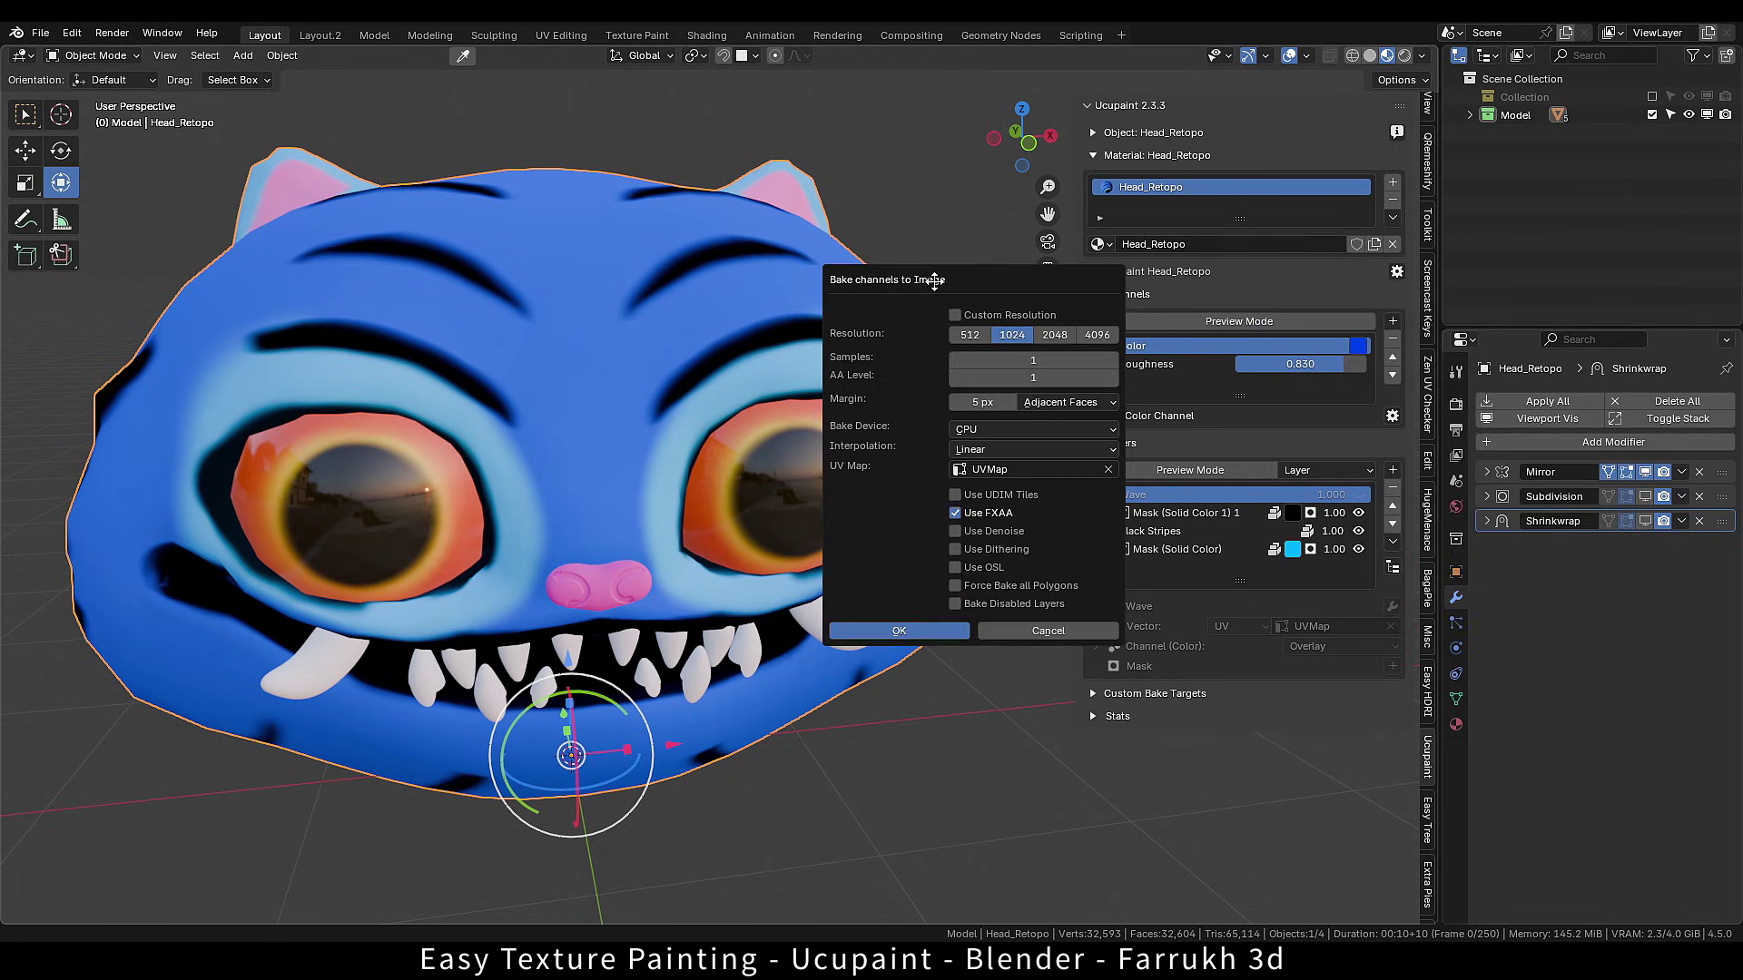
left_click(899, 631)
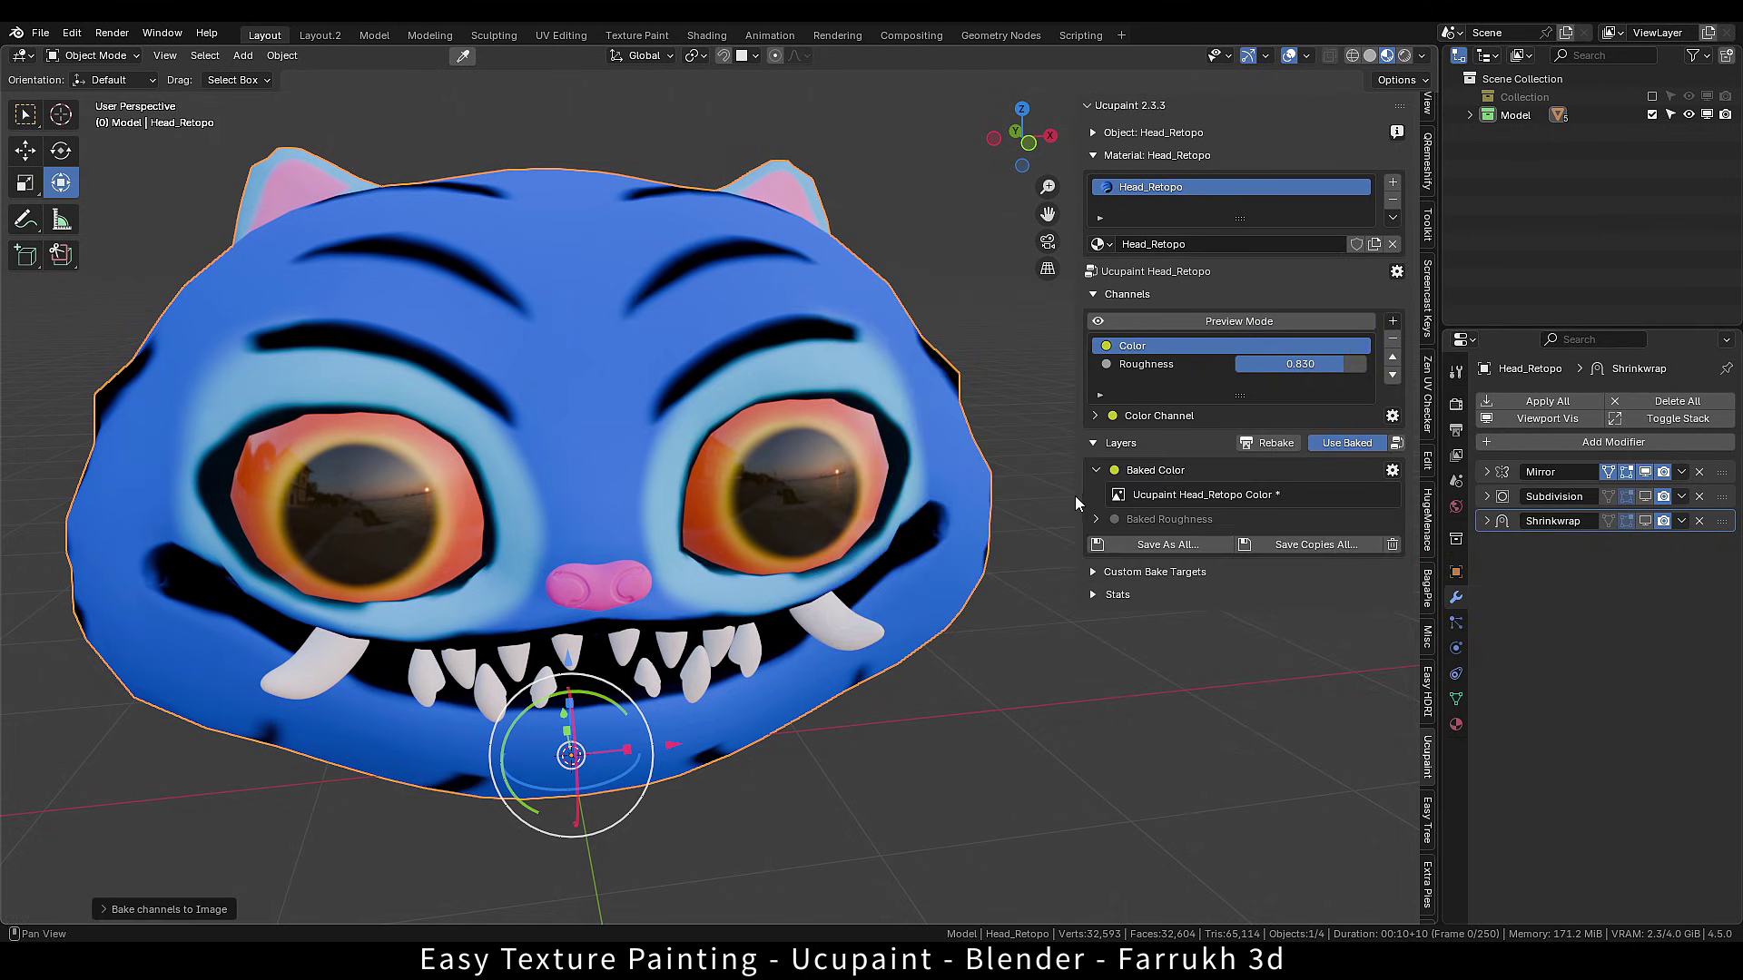
Save the baked images as PNG in the Textures folder and open the Head_Retopo Color file there.
left_click(1191, 542)
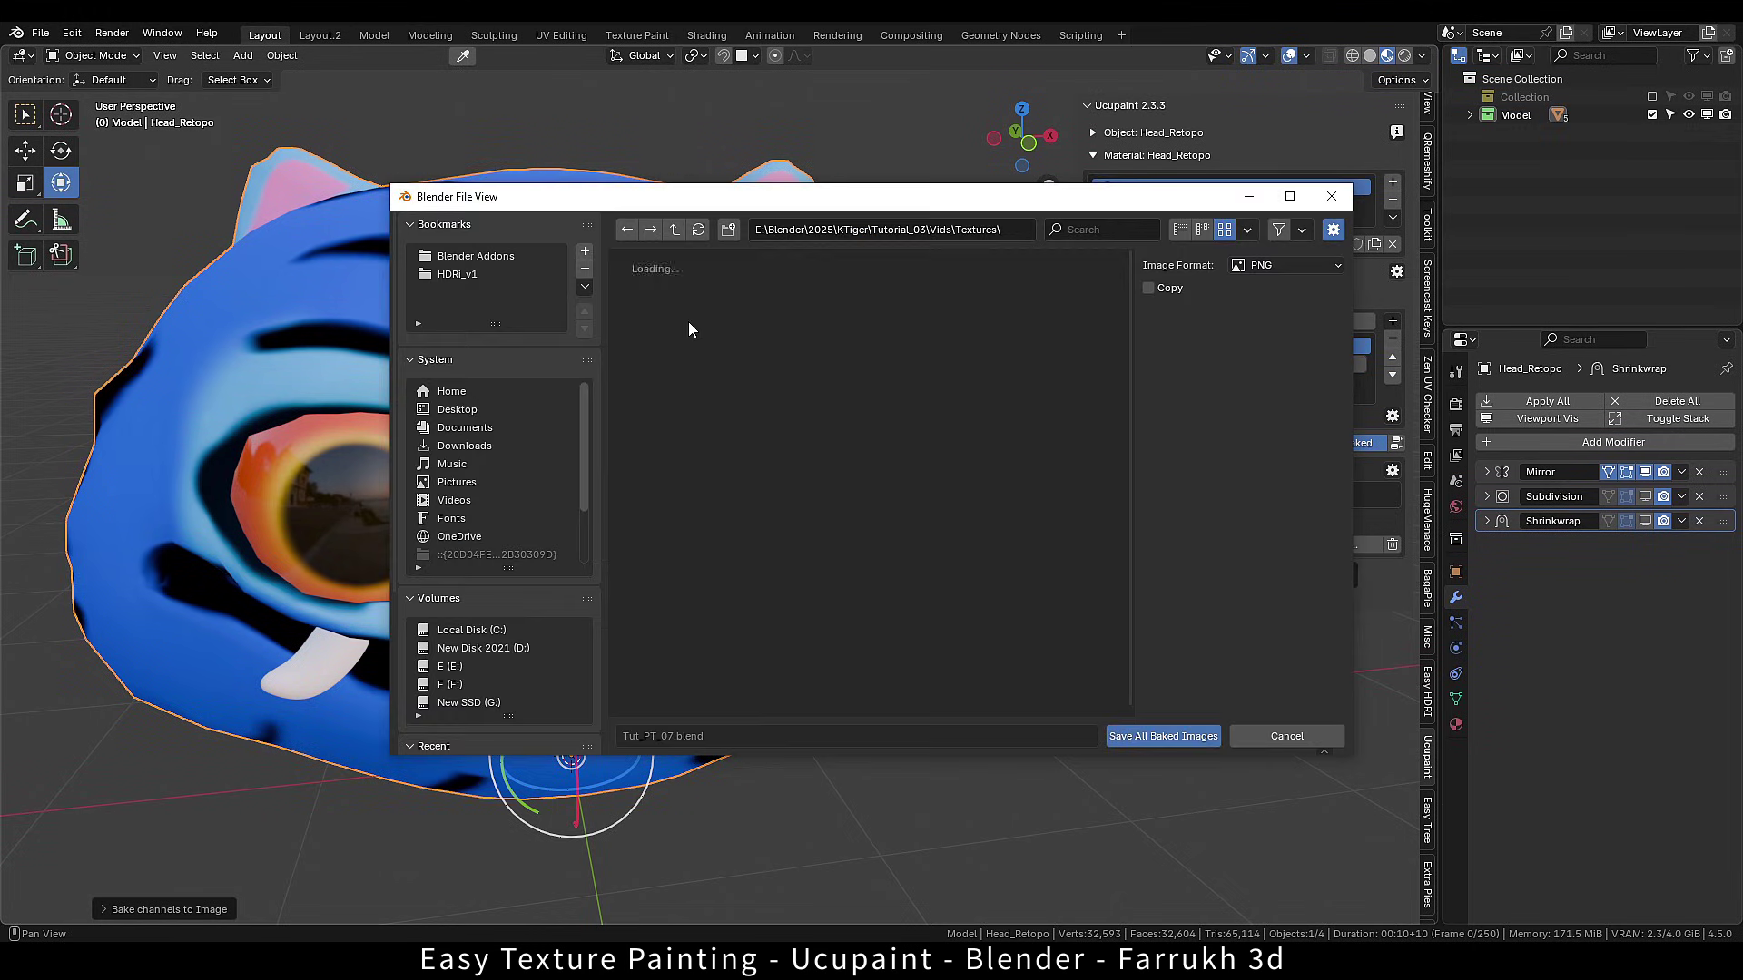
left_click(1147, 736)
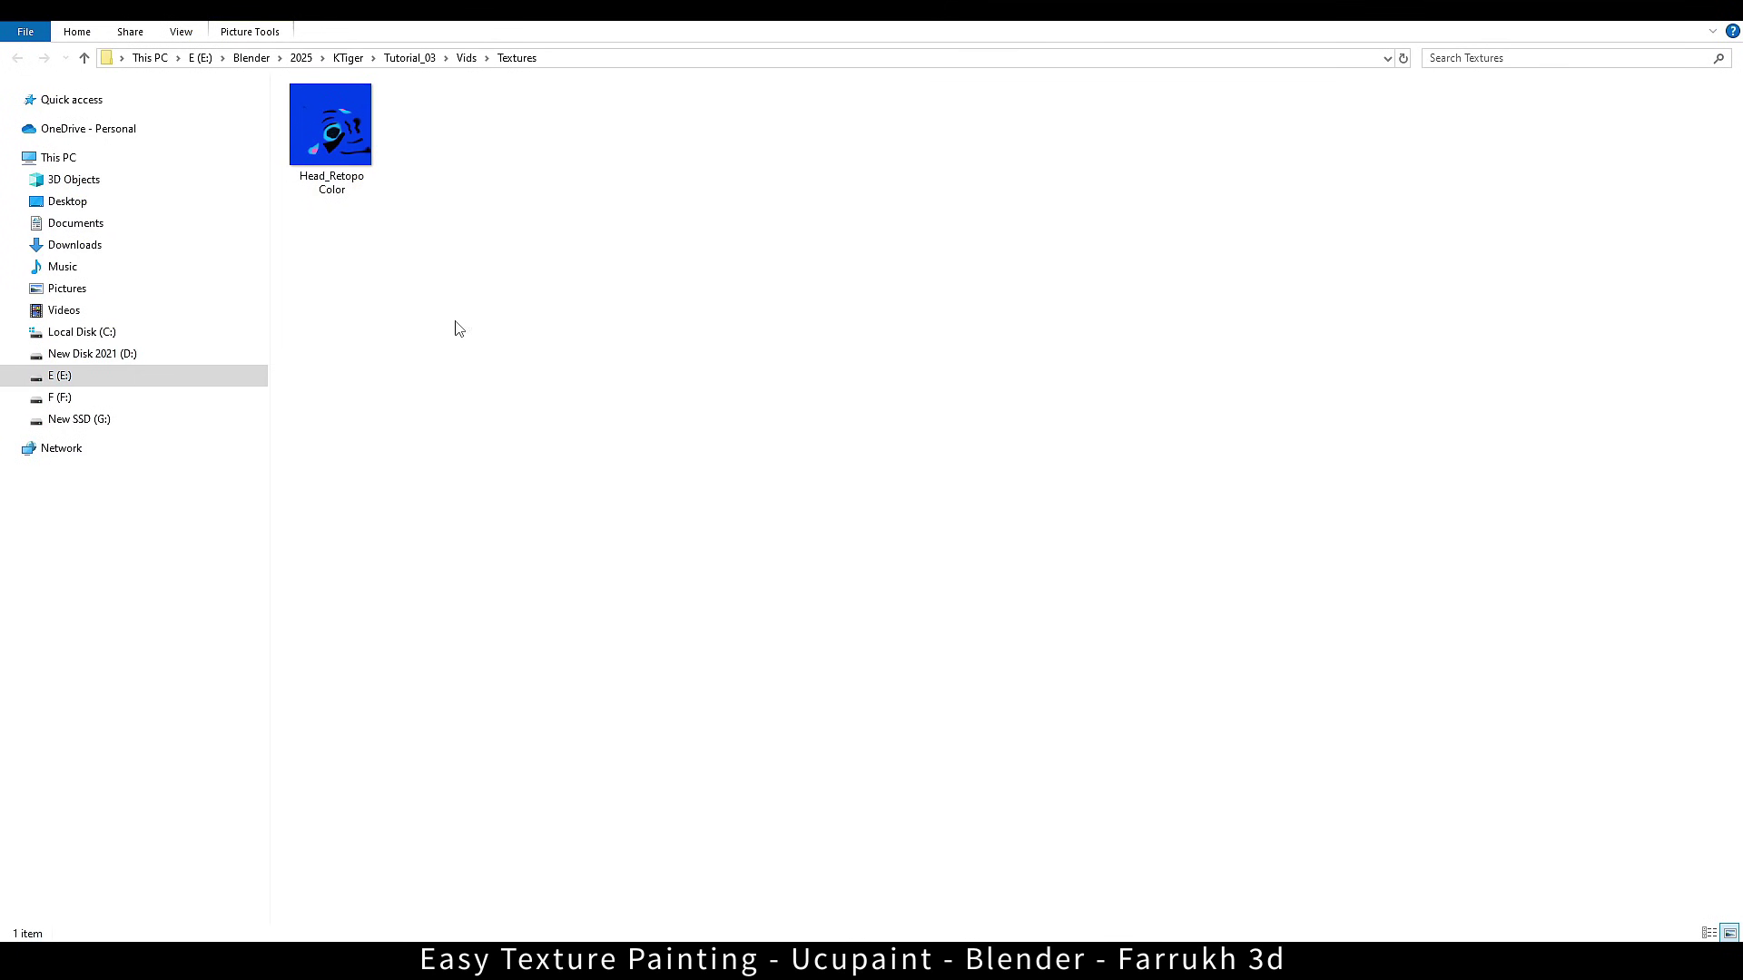
left_click(368, 165)
double_click(368, 165)
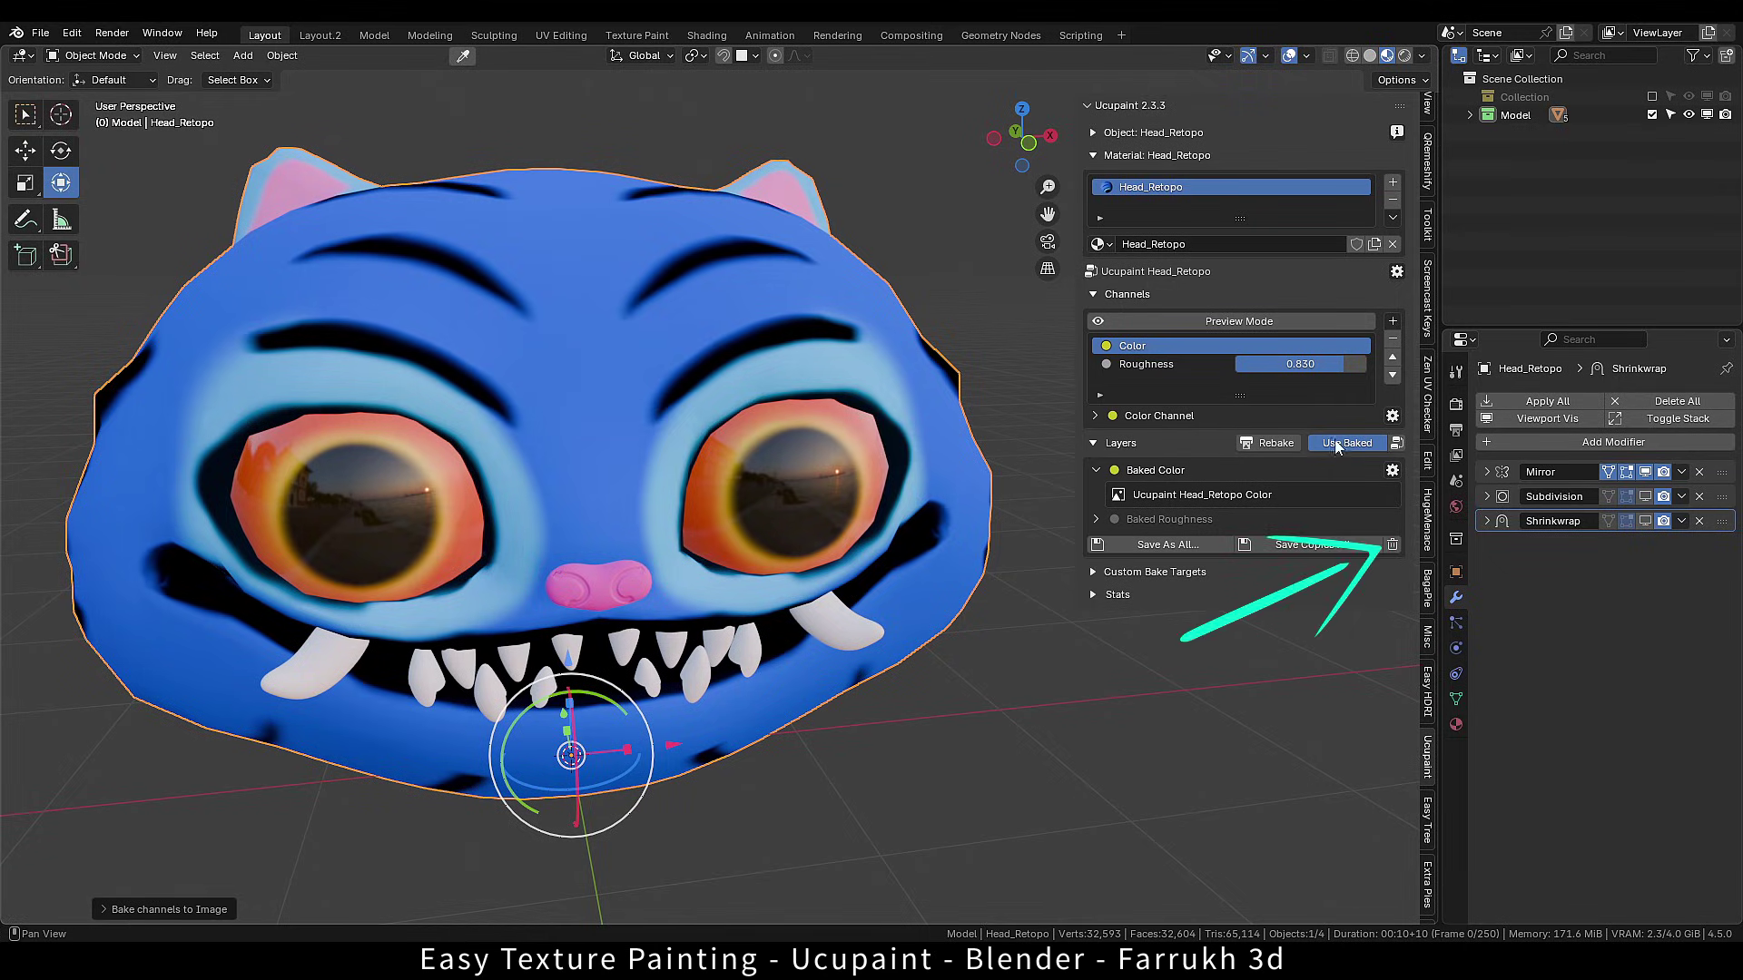
Turn off the baked result and open blender_community_badge_orange.png as a new image layer for a decal.
left_click(1337, 445)
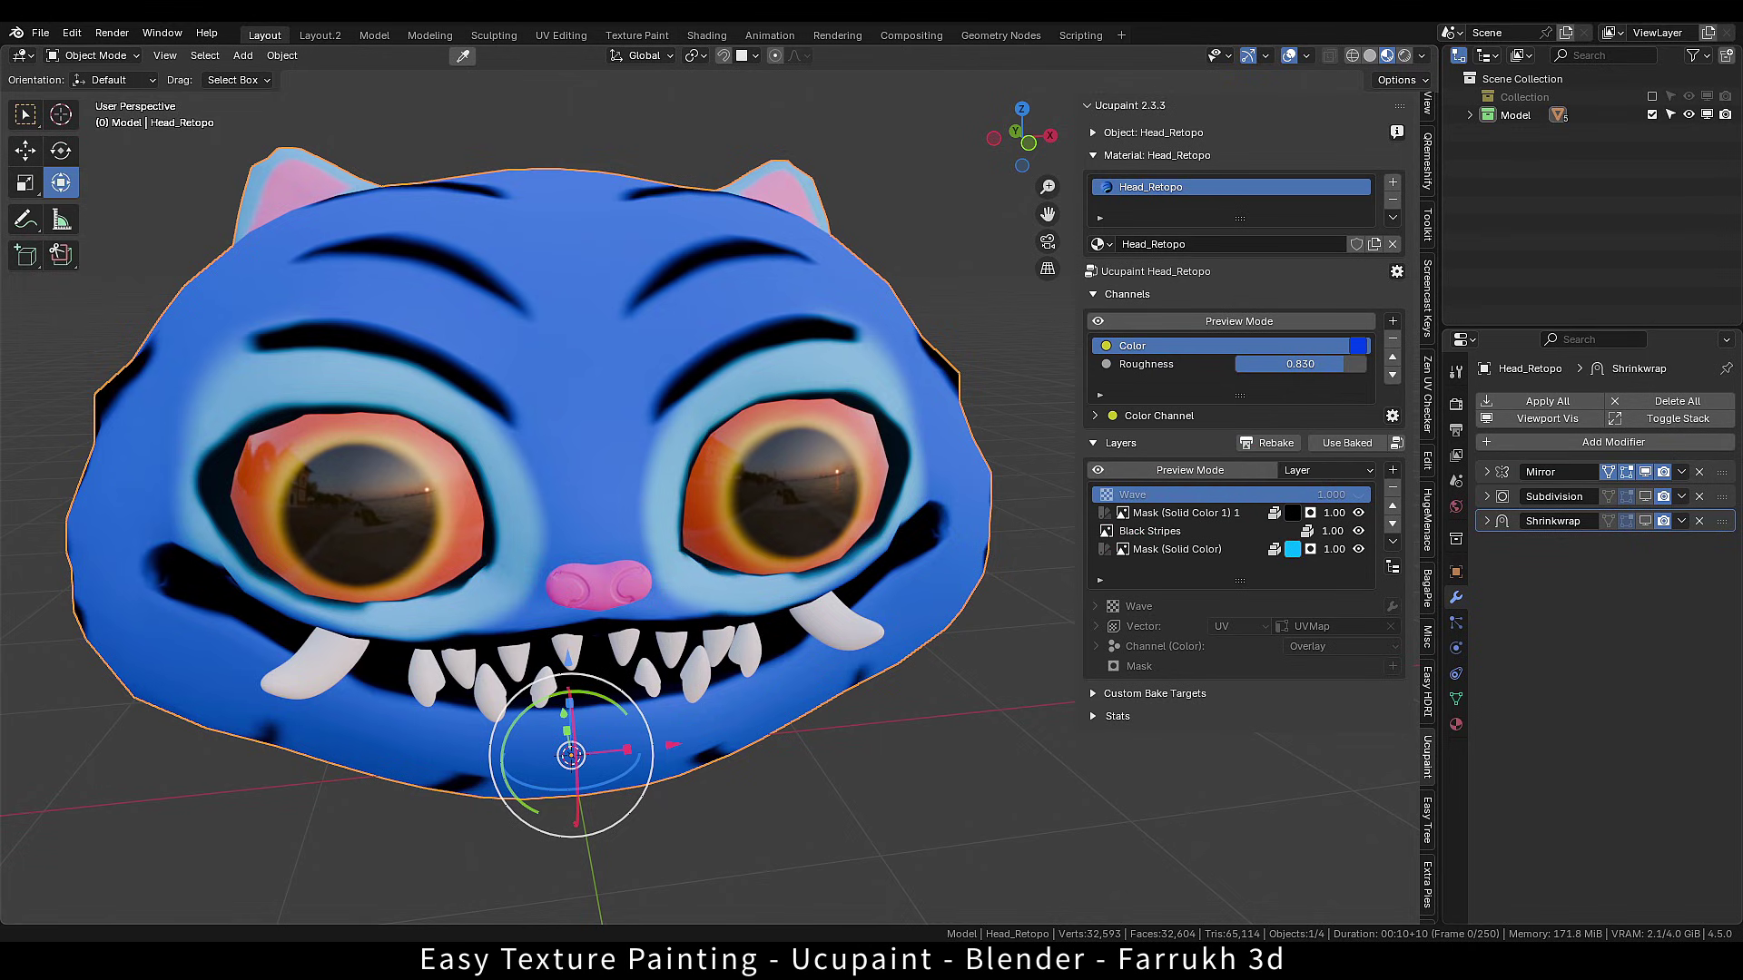
middle_click_drag(677, 417, 710, 612)
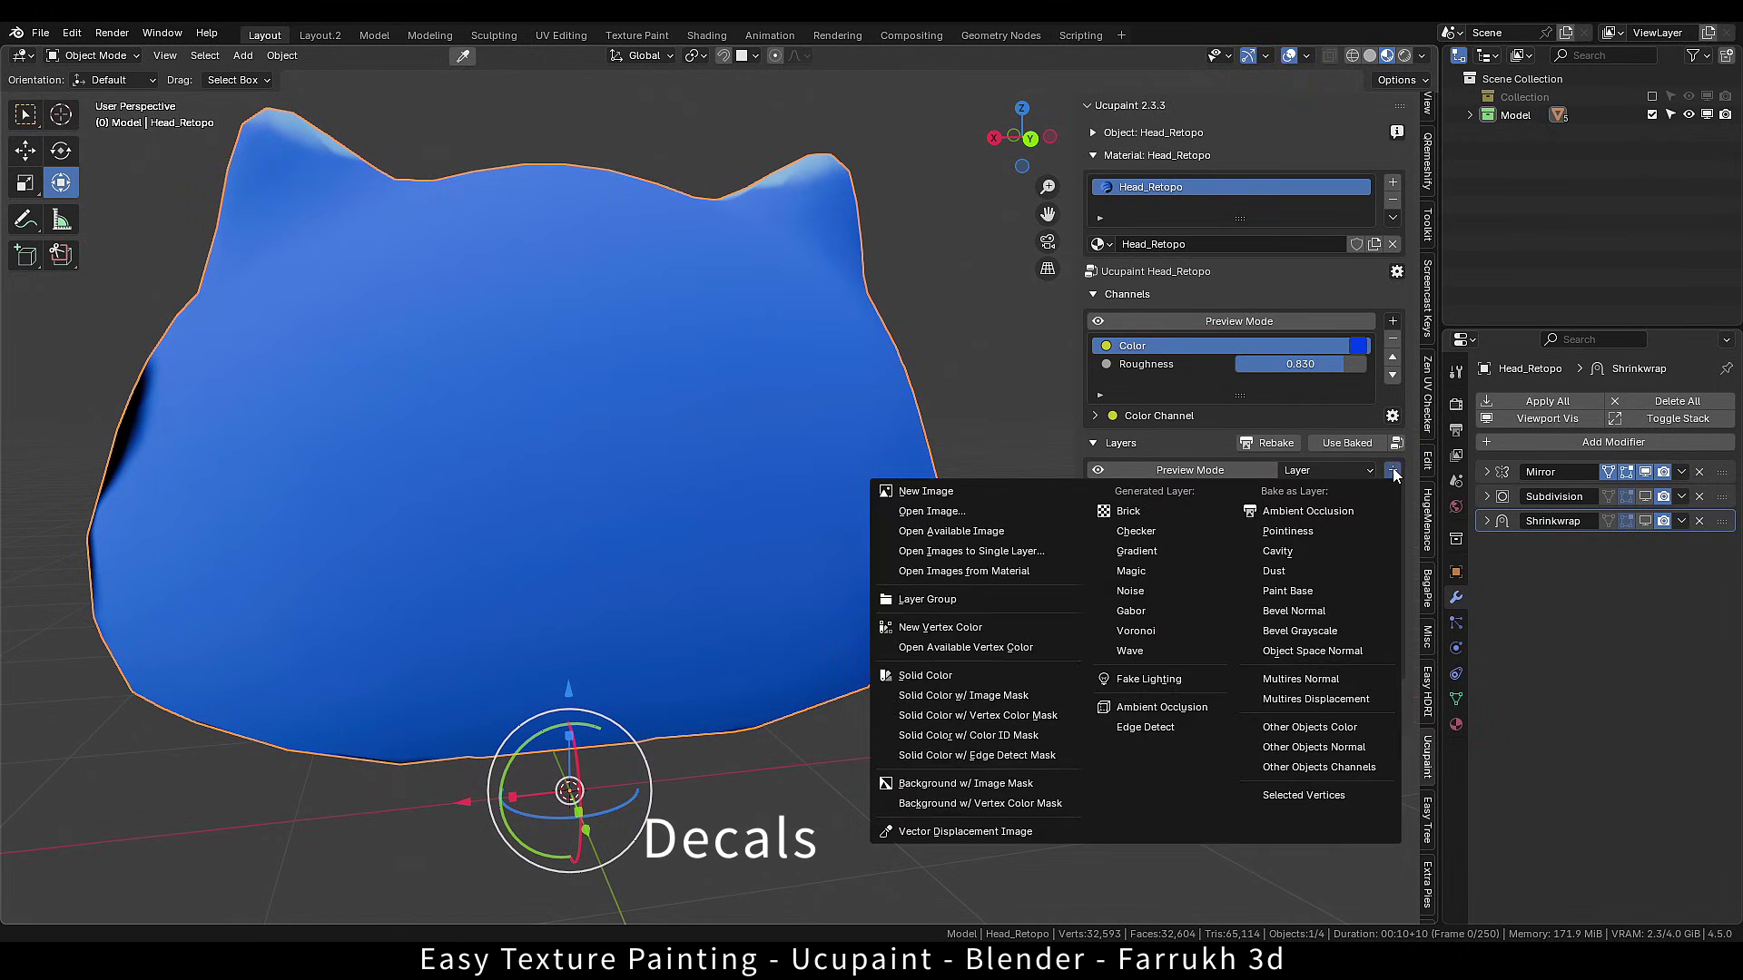
left_click(1393, 469)
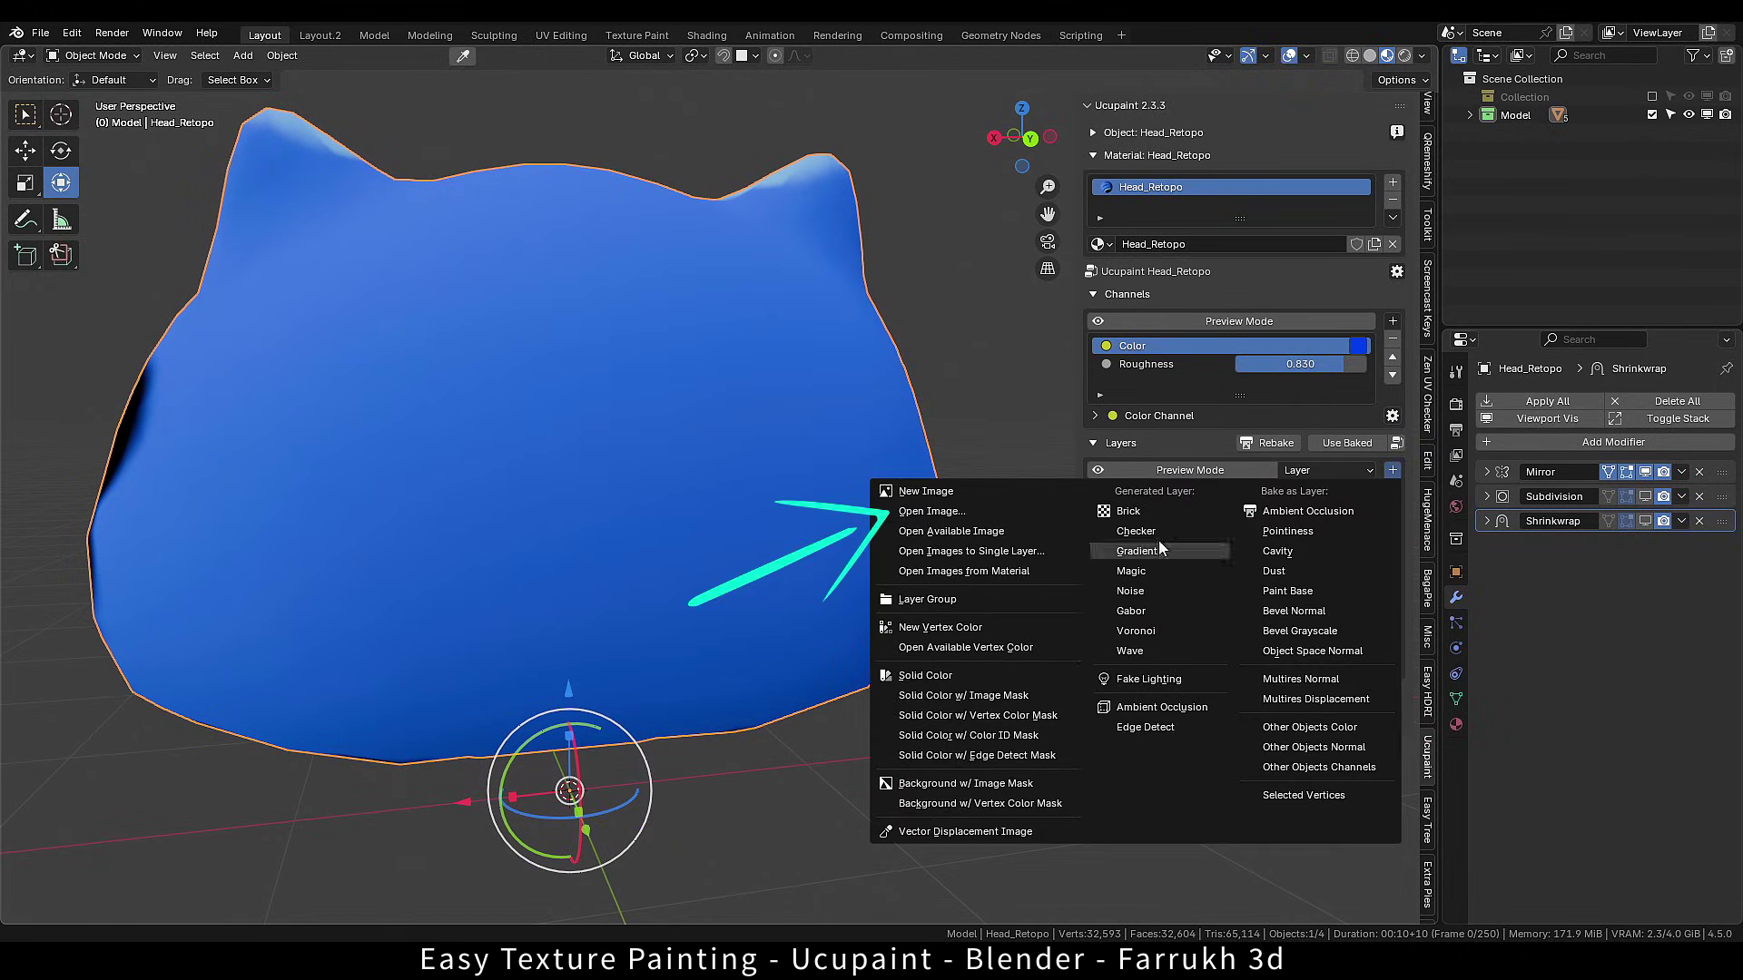
left_click(927, 511)
left_click(772, 325)
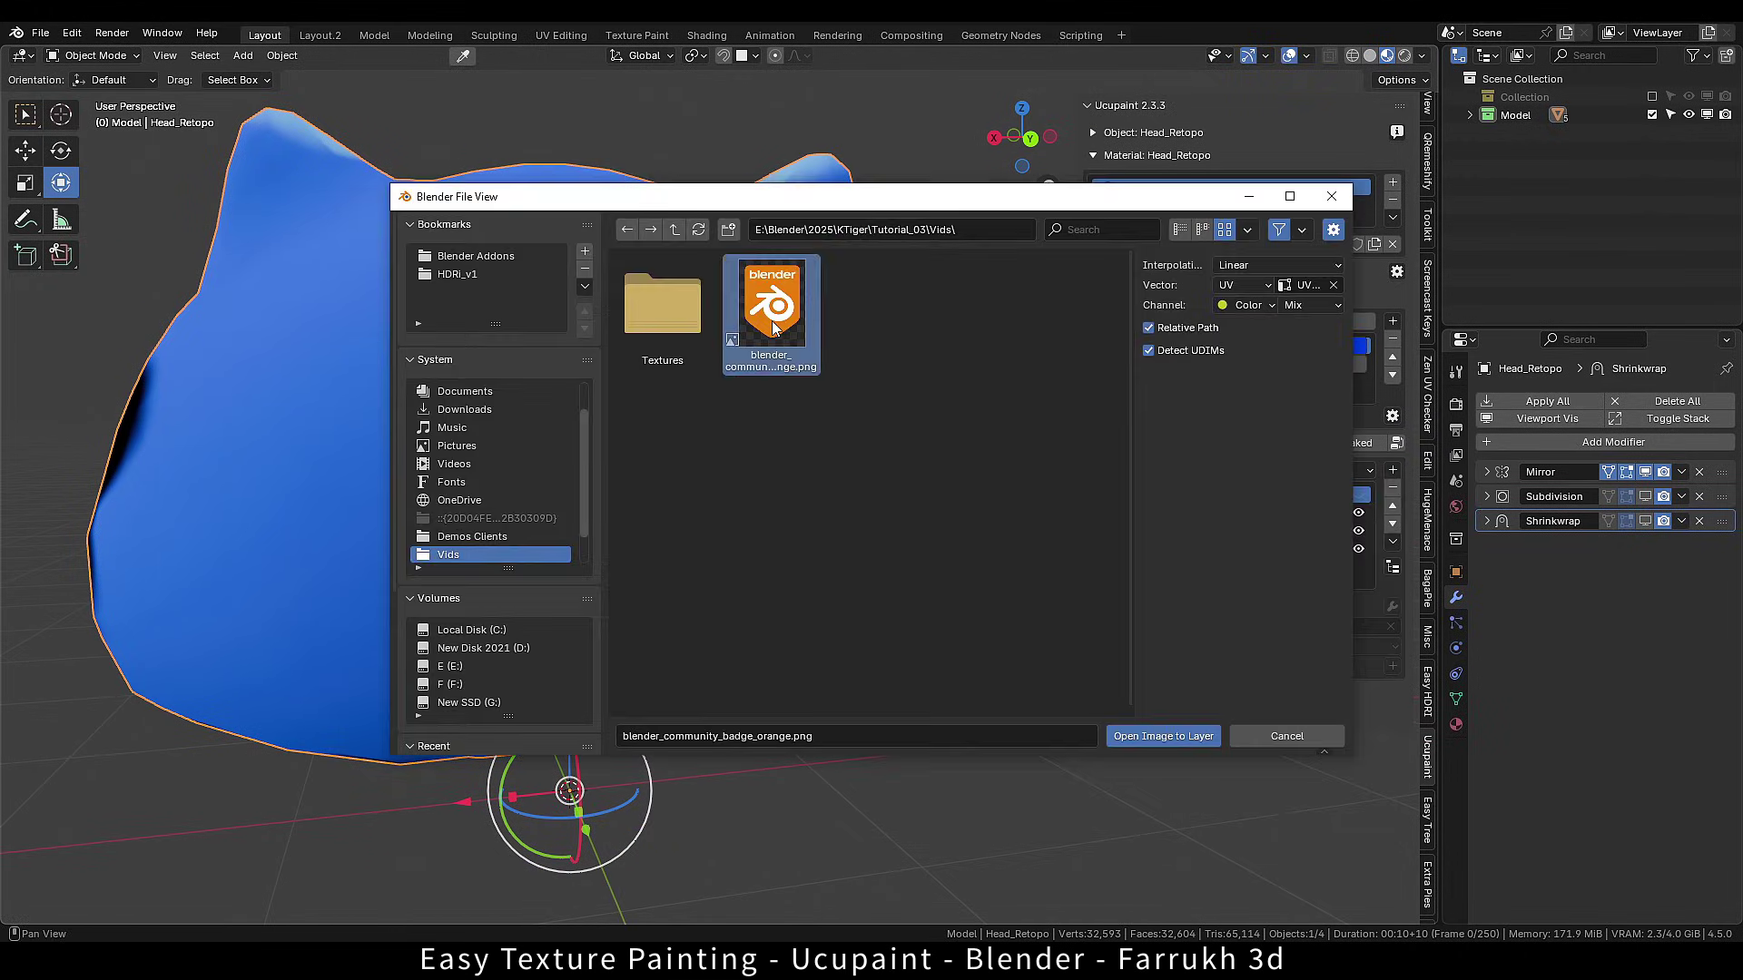
left_click(1158, 739)
Change the badge layer's vector type to Decal and expand its vector options.
middle_click_drag(917, 581, 623, 659)
left_click(1221, 627)
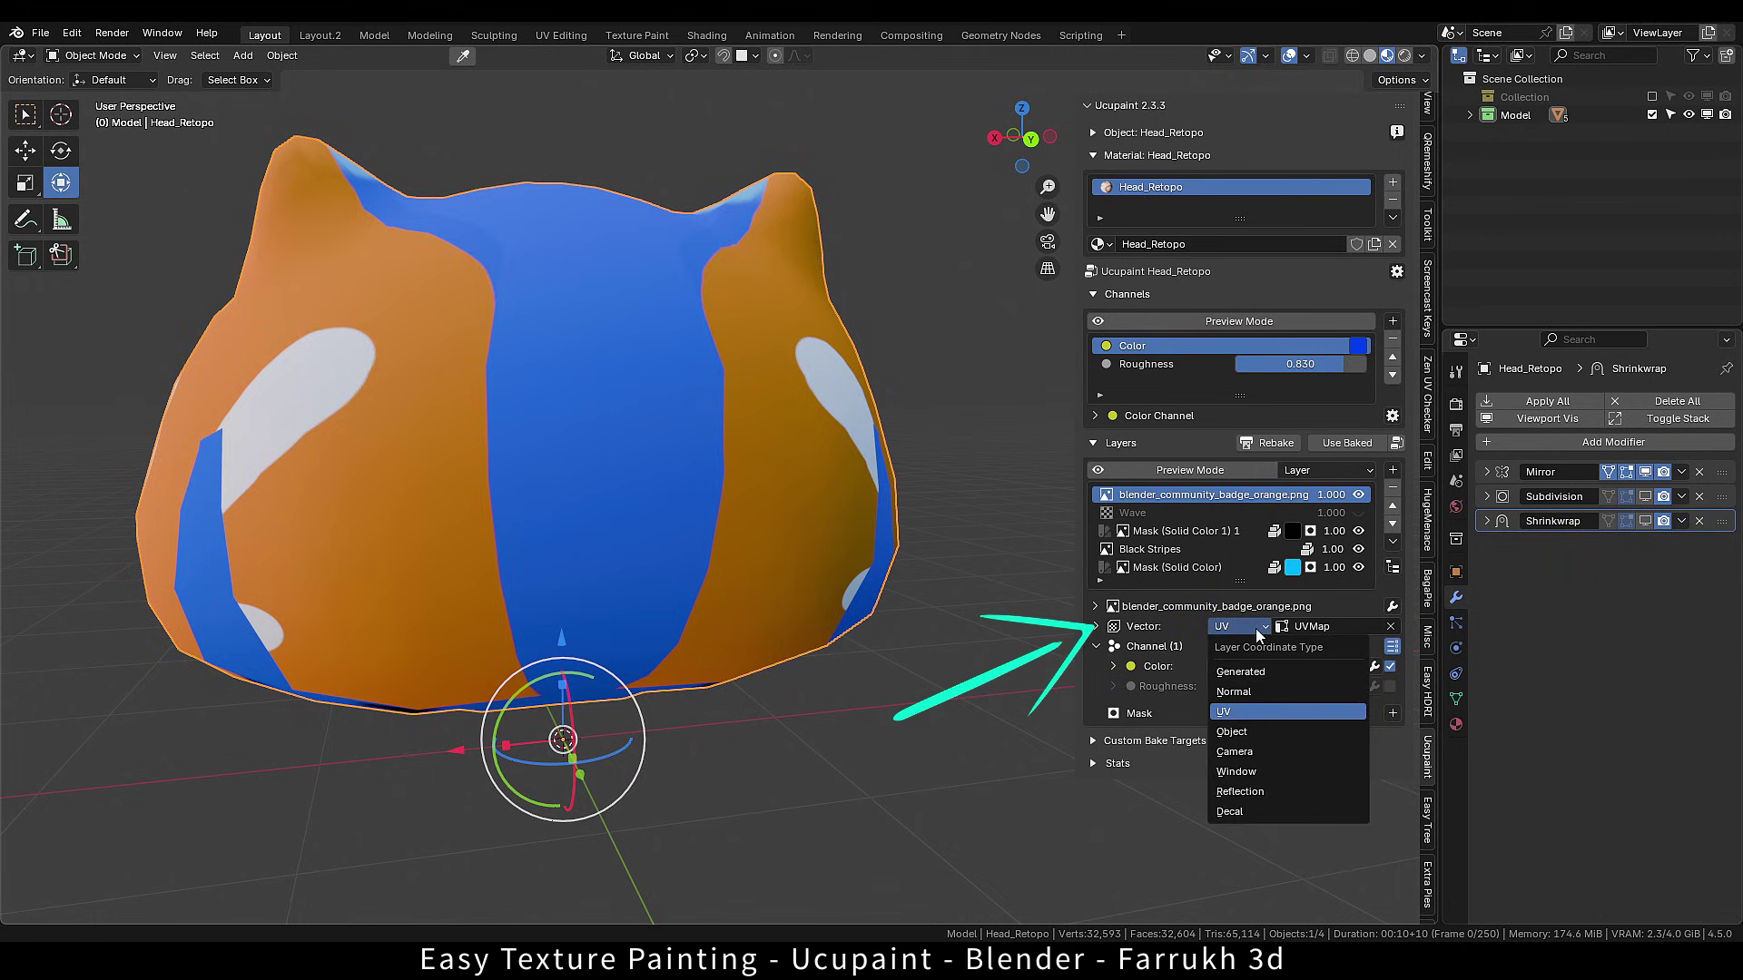
left_click(1278, 813)
middle_click_drag(998, 753, 658, 610)
middle_click_drag(1086, 681, 1085, 681, "shift")
left_click(1096, 627)
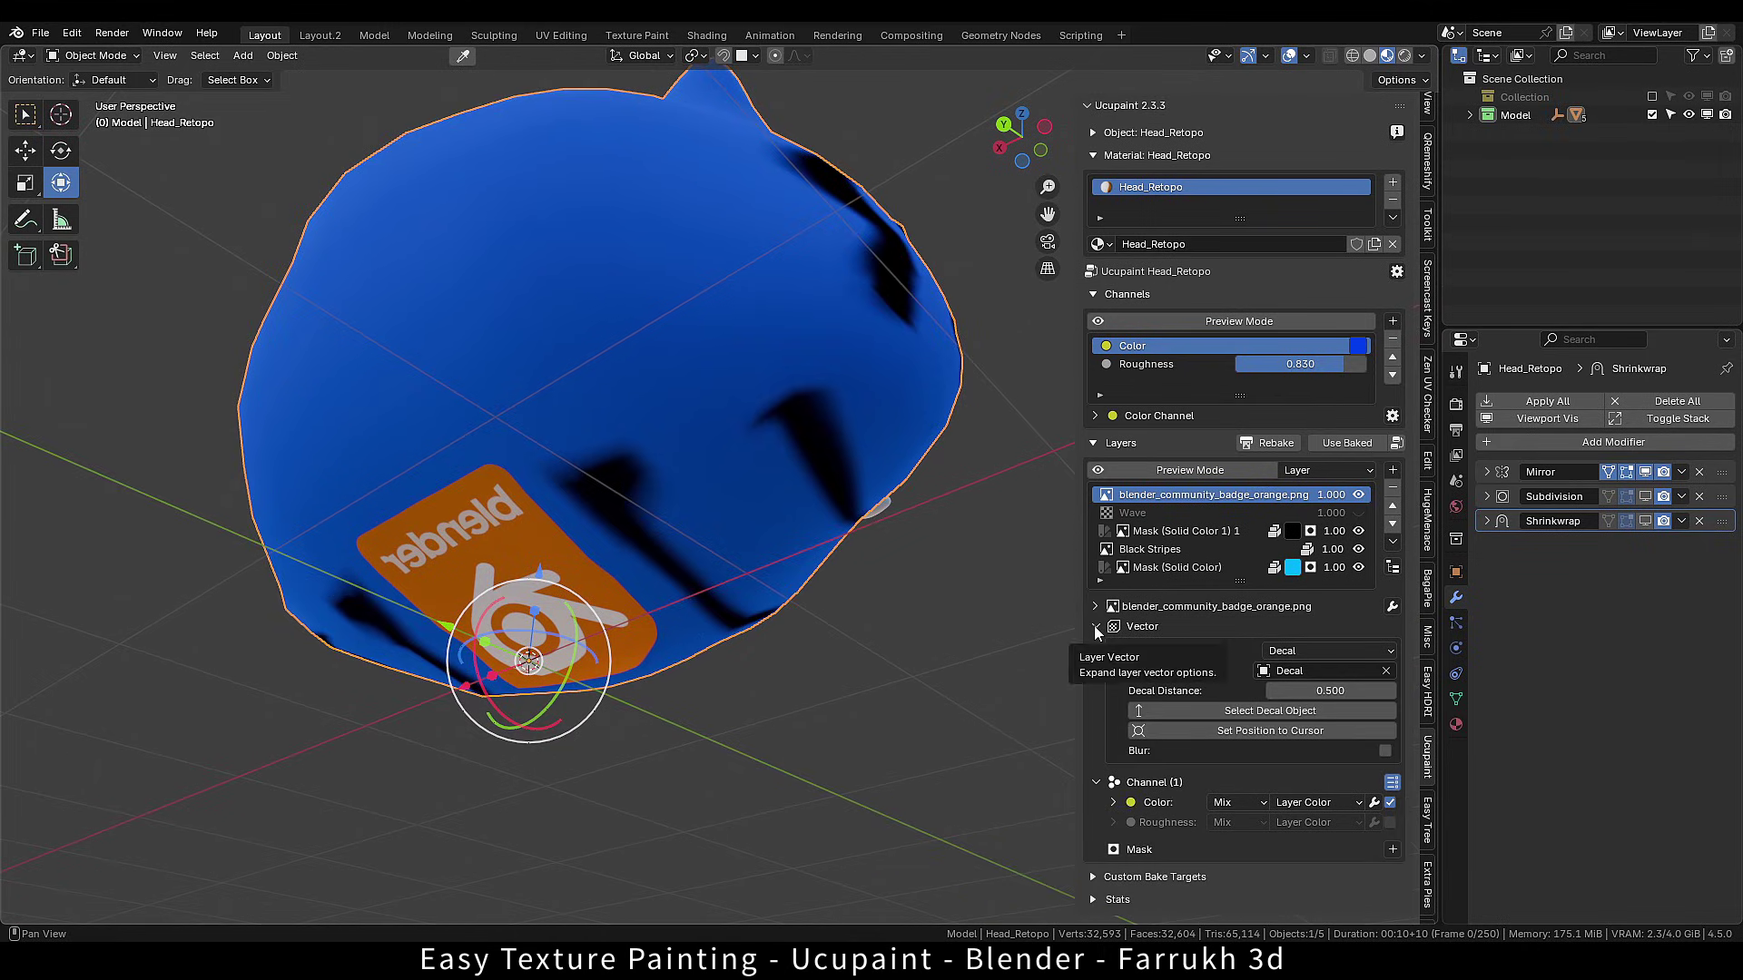
Select the decal object, move it to about 0.62 m in Y and rotate it to about -164° in X.
left_click(1216, 712)
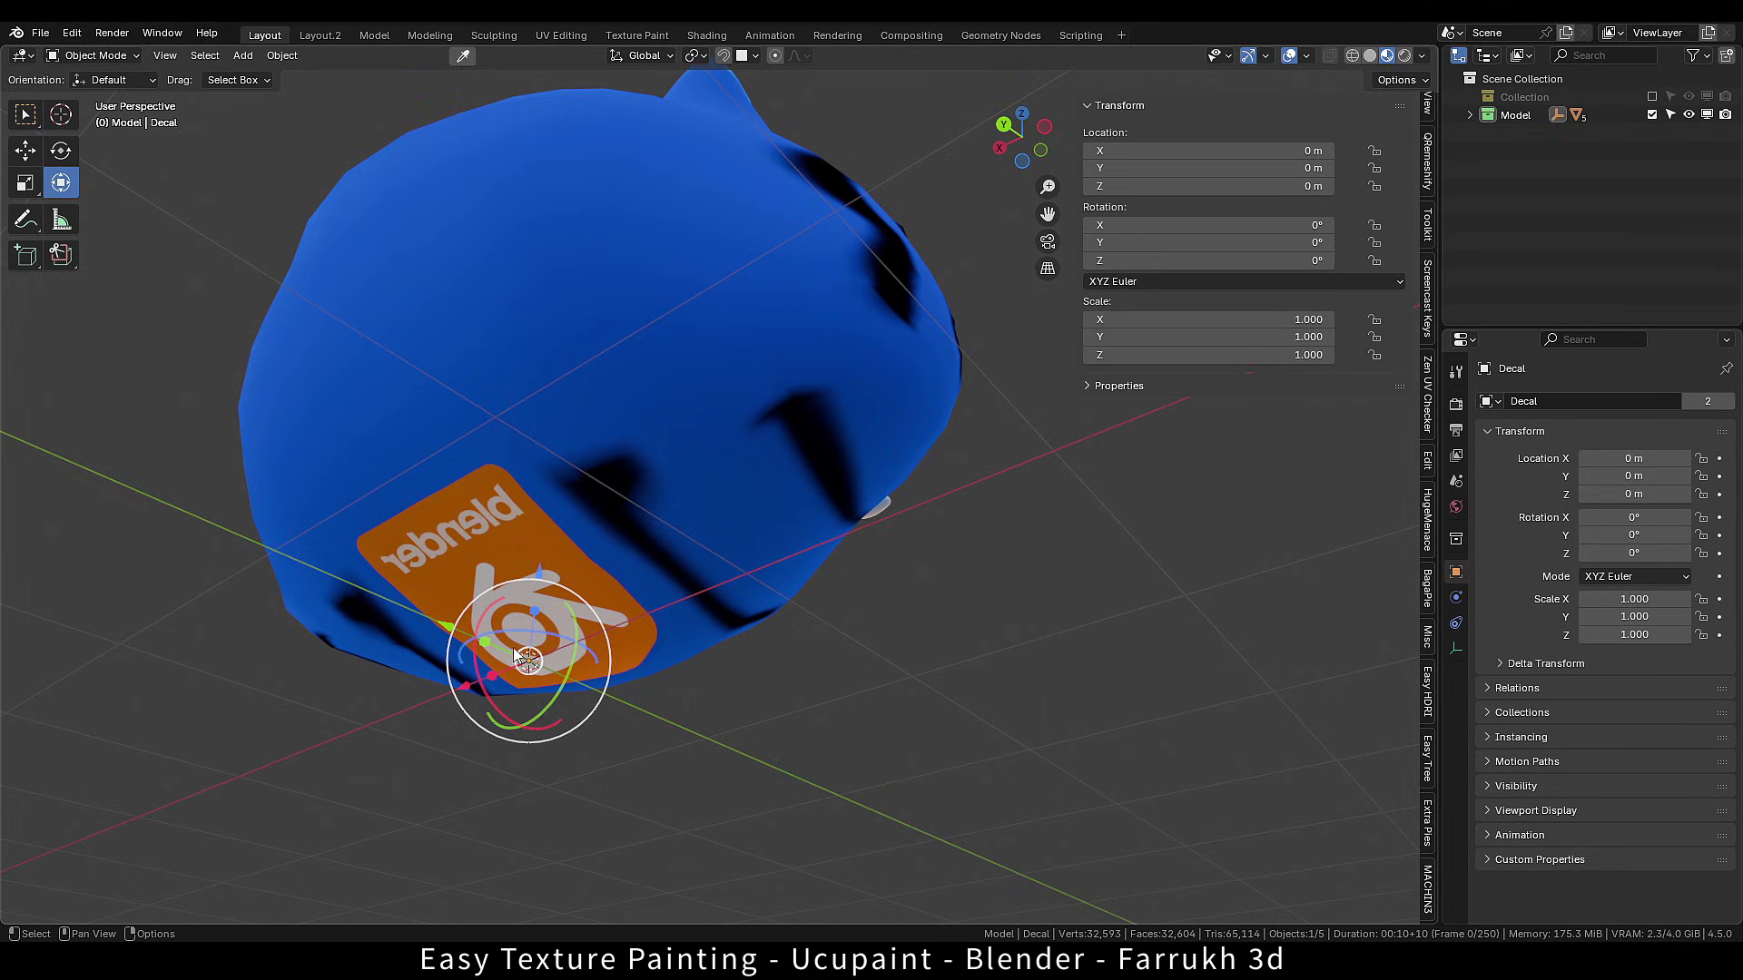
left_click_drag(449, 626, 296, 560)
middle_click_drag(613, 591, 543, 651)
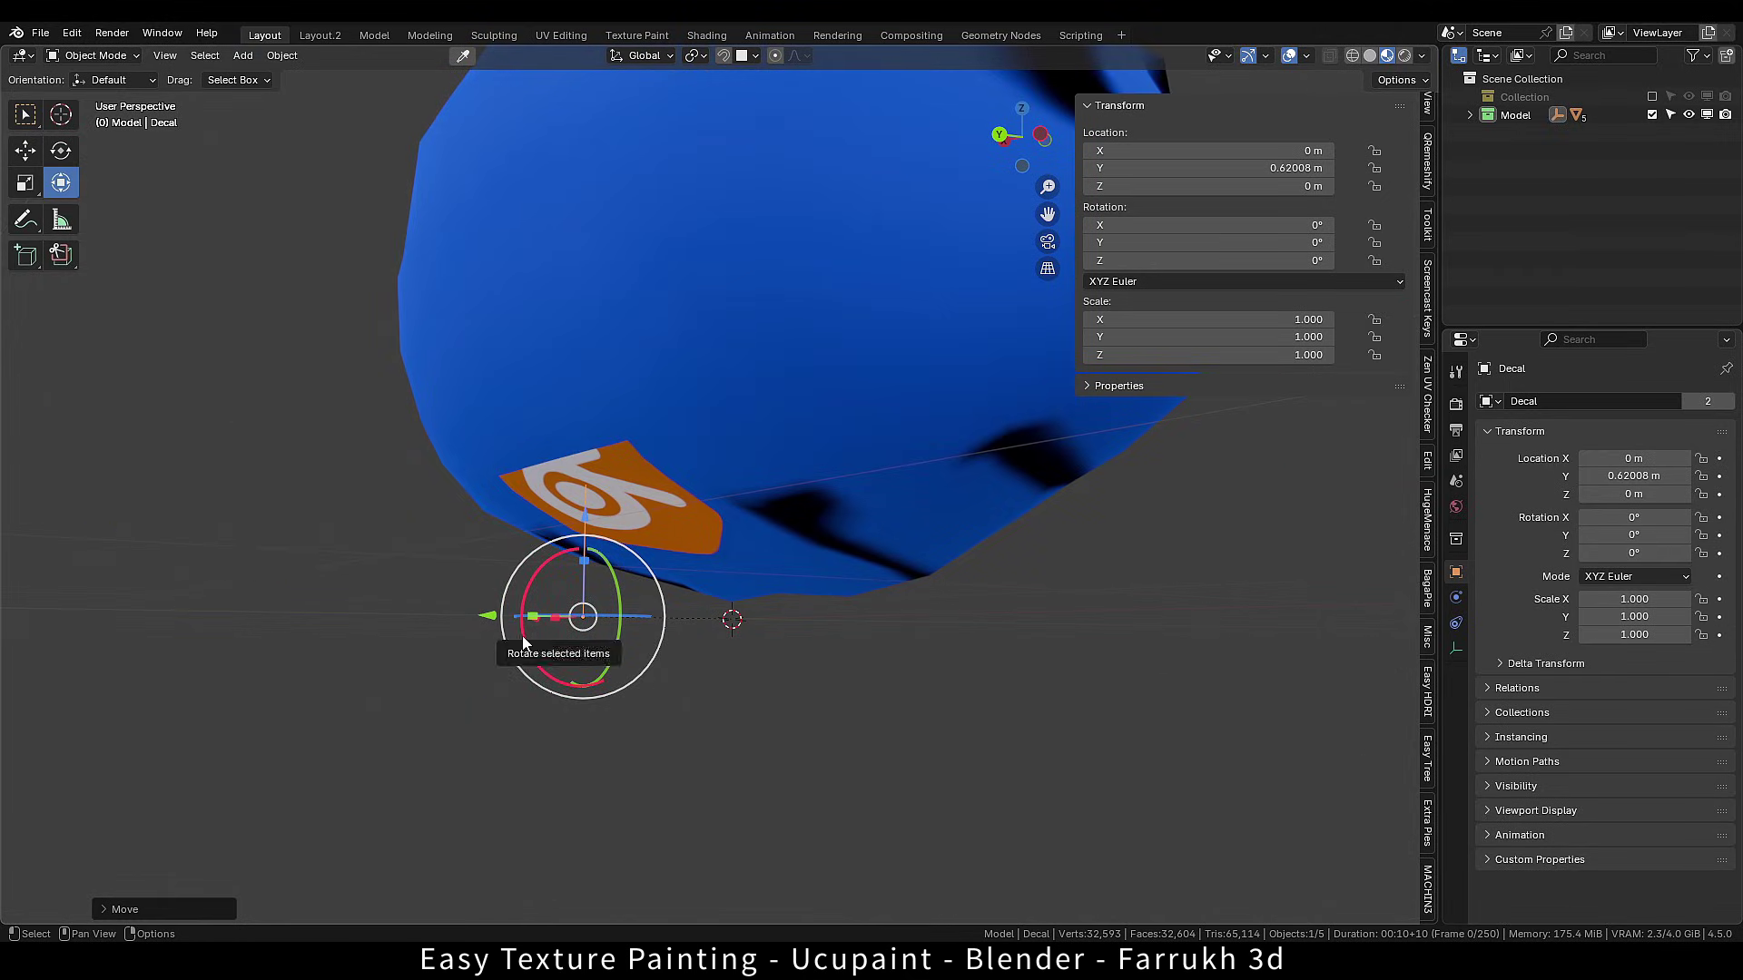
left_click_drag(525, 631, 671, 617)
scroll(671, 609, "down", 1)
middle_click_drag(690, 612, 711, 650, "shift")
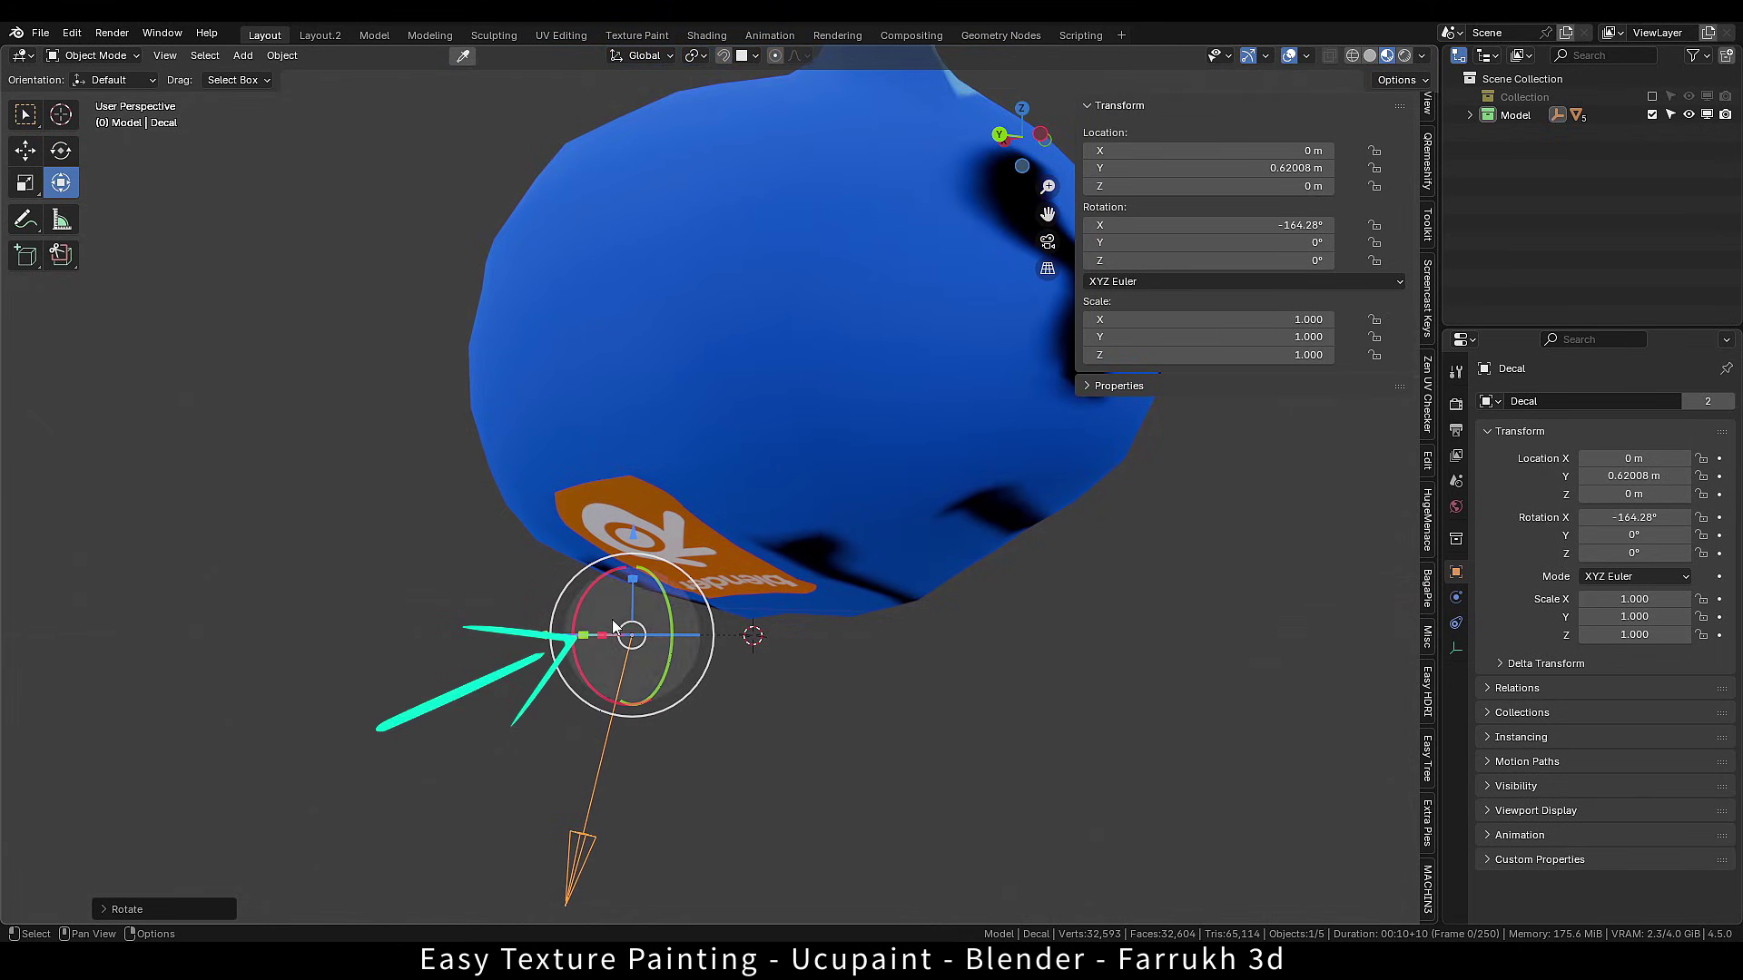
Raise the decal to about 1.01 m behind the head and tilt it to about -99° in X.
left_click_drag(632, 545, 633, 497)
middle_click_drag(633, 497, 735, 574)
left_click_drag(734, 572, 848, 494)
left_click_drag(742, 466, 742, 279)
middle_click_drag(809, 382, 661, 433)
left_click_drag(686, 410, 681, 334)
middle_click_drag(699, 490, 761, 473)
Rotate the decal about 180° around Y so the badge stands upright, and fine-tune its tilt on the back of the head.
key("r")
key("y")
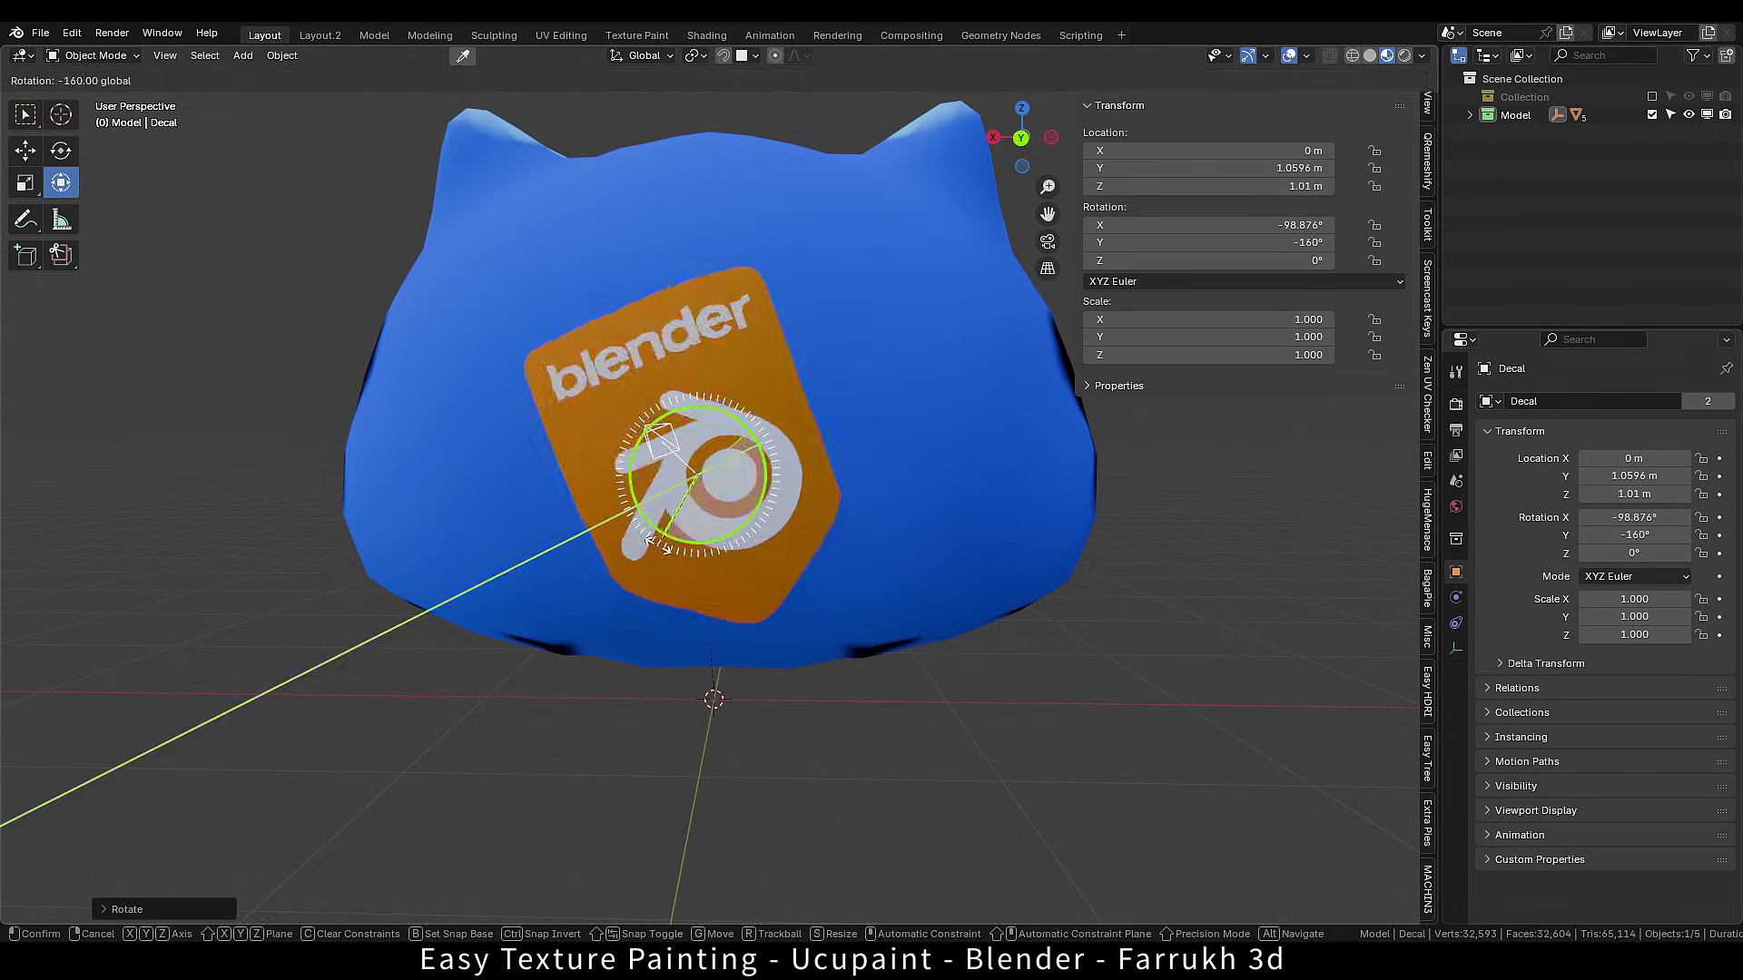
left_click_drag(605, 556, 603, 558, "ctrl")
middle_click_drag(607, 558, 726, 572)
left_click_drag(738, 439, 763, 470)
Scale the decal down to about 0.805.
middle_click_drag(949, 640, 854, 692)
key("s")
left_click(859, 623)
Enable snapping, adjust its options and move the badge decal along the surface on the back of the head.
scroll(859, 624, "up", 1)
left_click(723, 55)
left_click(755, 56)
left_click(664, 369)
scroll(966, 537, "down", 2)
middle_click_drag(871, 537, 846, 536)
scroll(817, 525, "up", 1)
key("g")
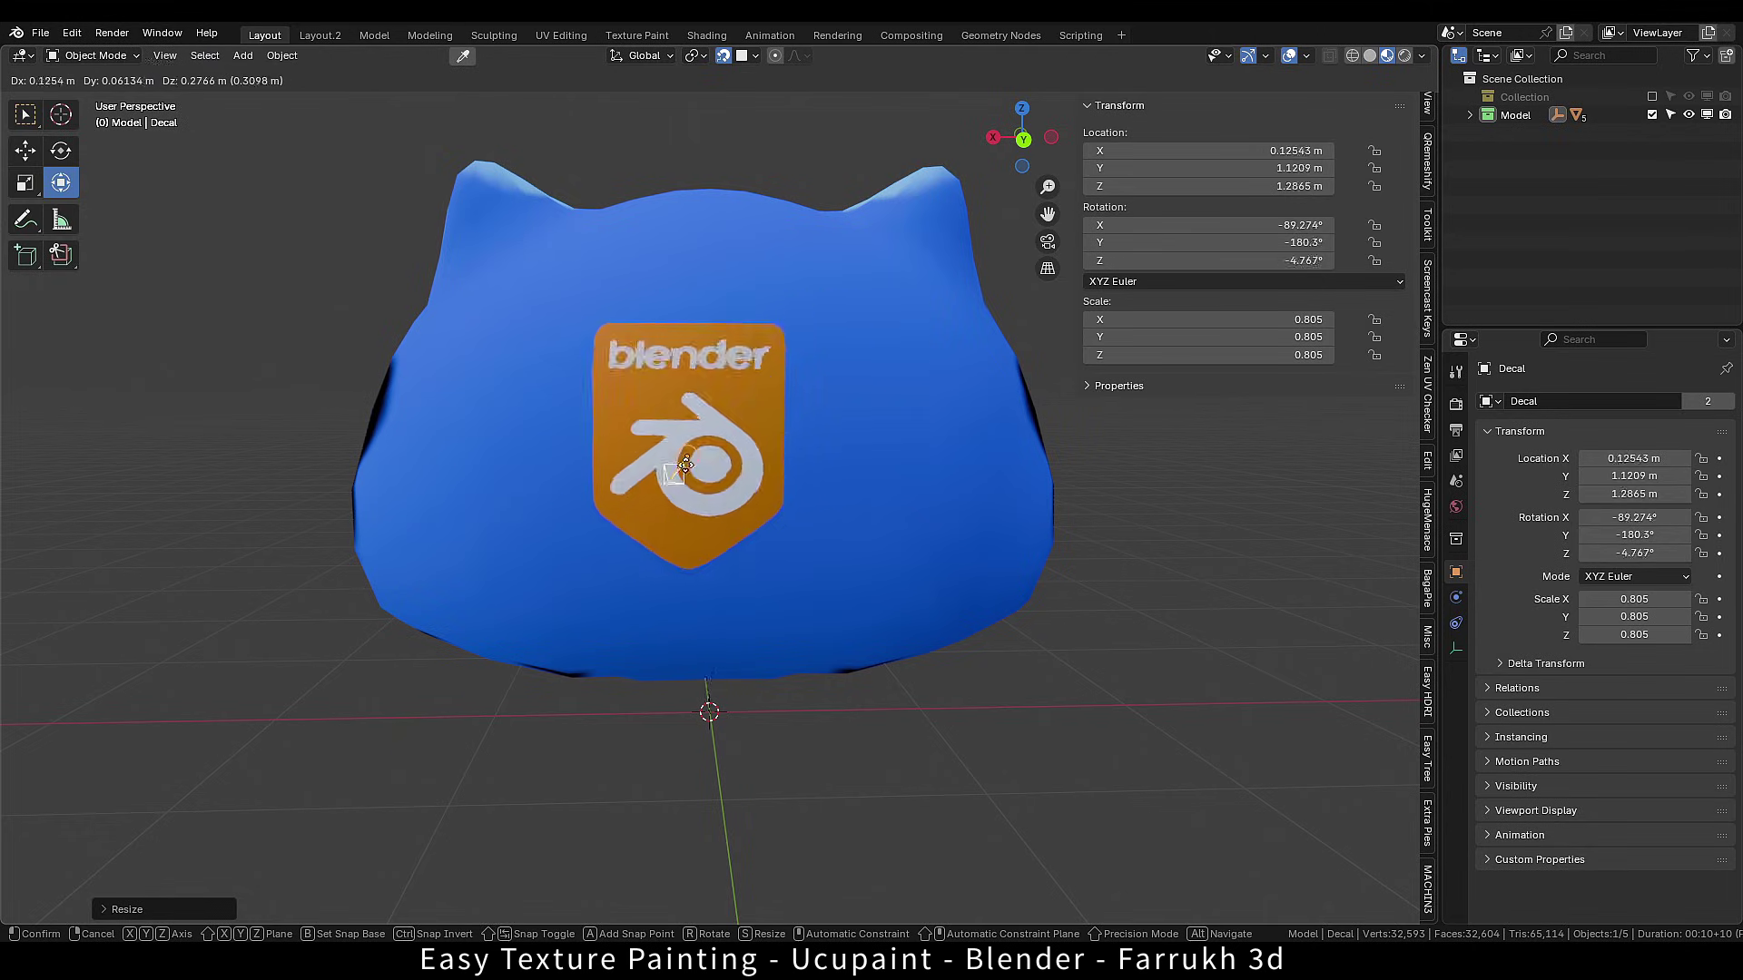
left_click(723, 482)
Choose blender_community_badge_orange.png as the head's new layer image and set its vector coordinates to Decal.
middle_click_drag(722, 482, 793, 555)
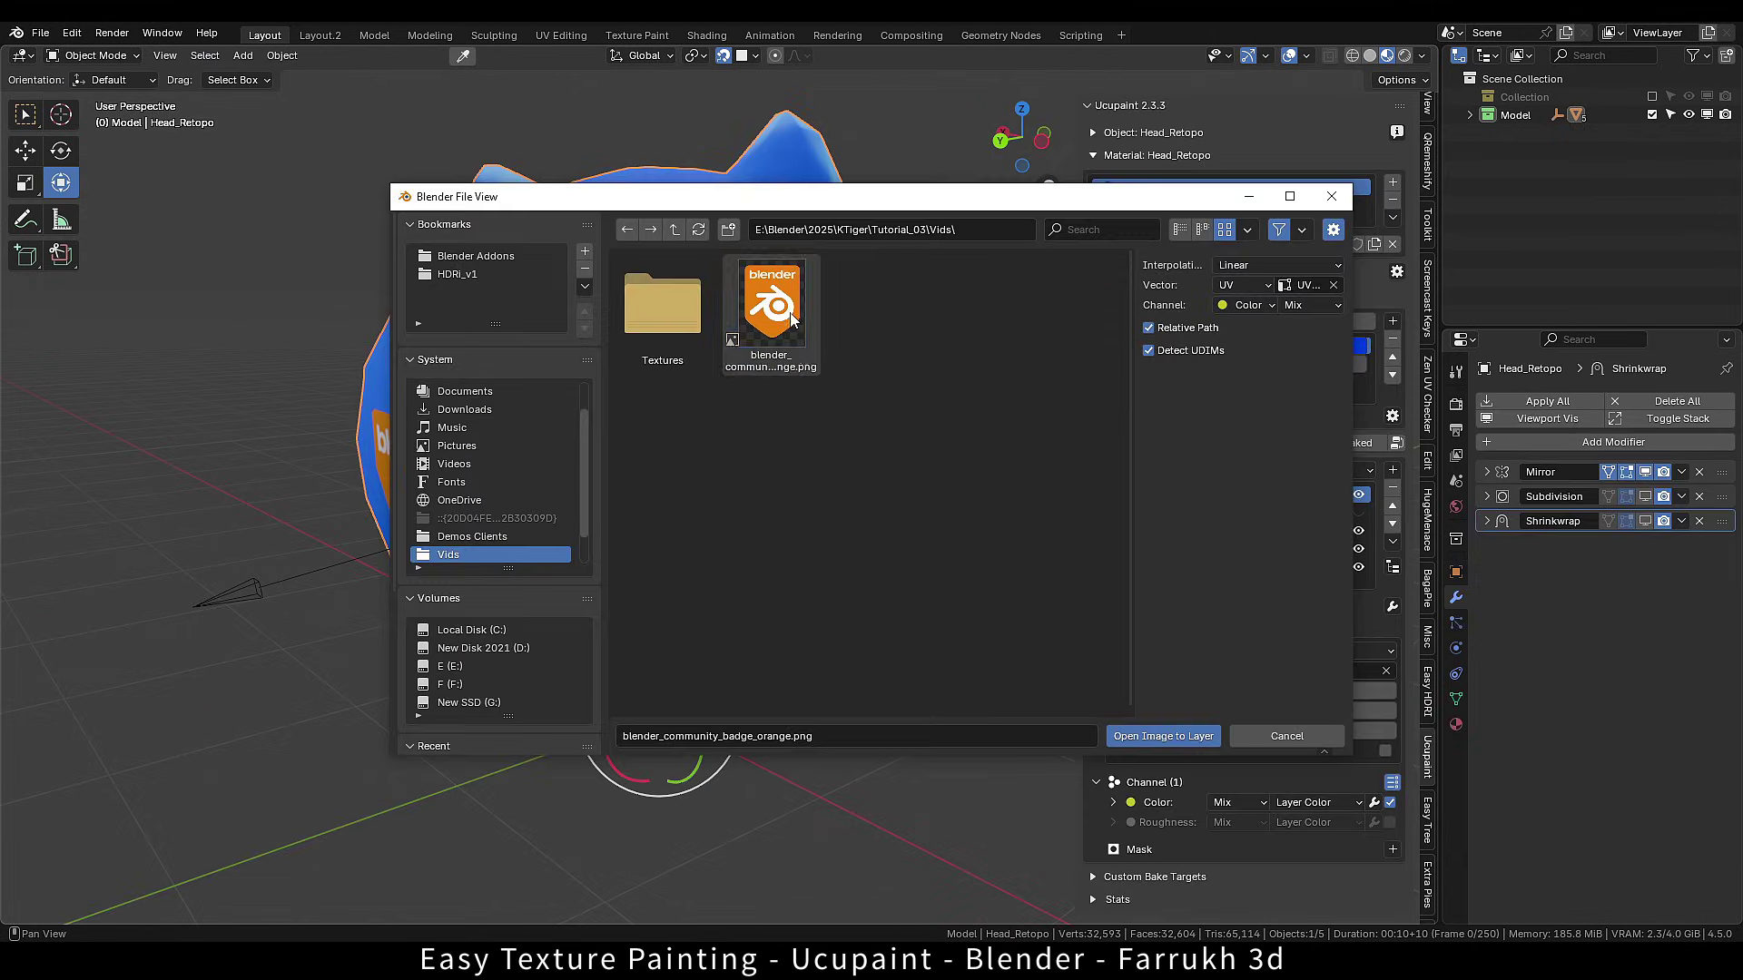
left_click(790, 313)
left_click(1243, 285)
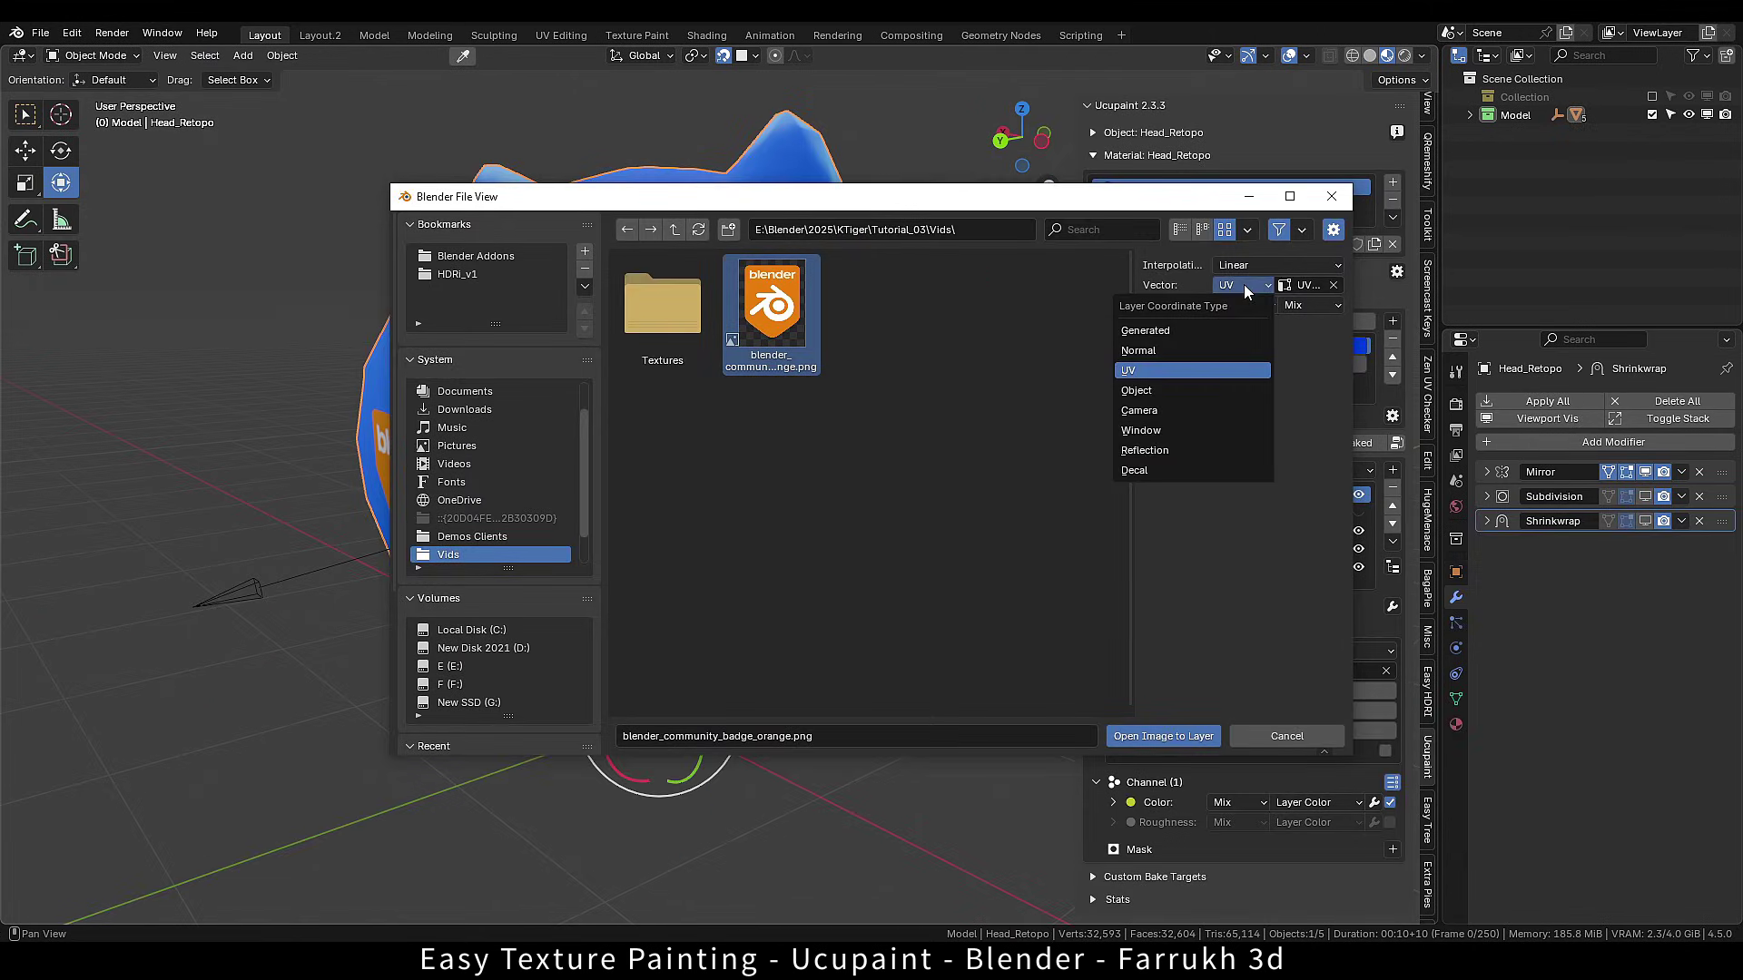
left_click(1173, 468)
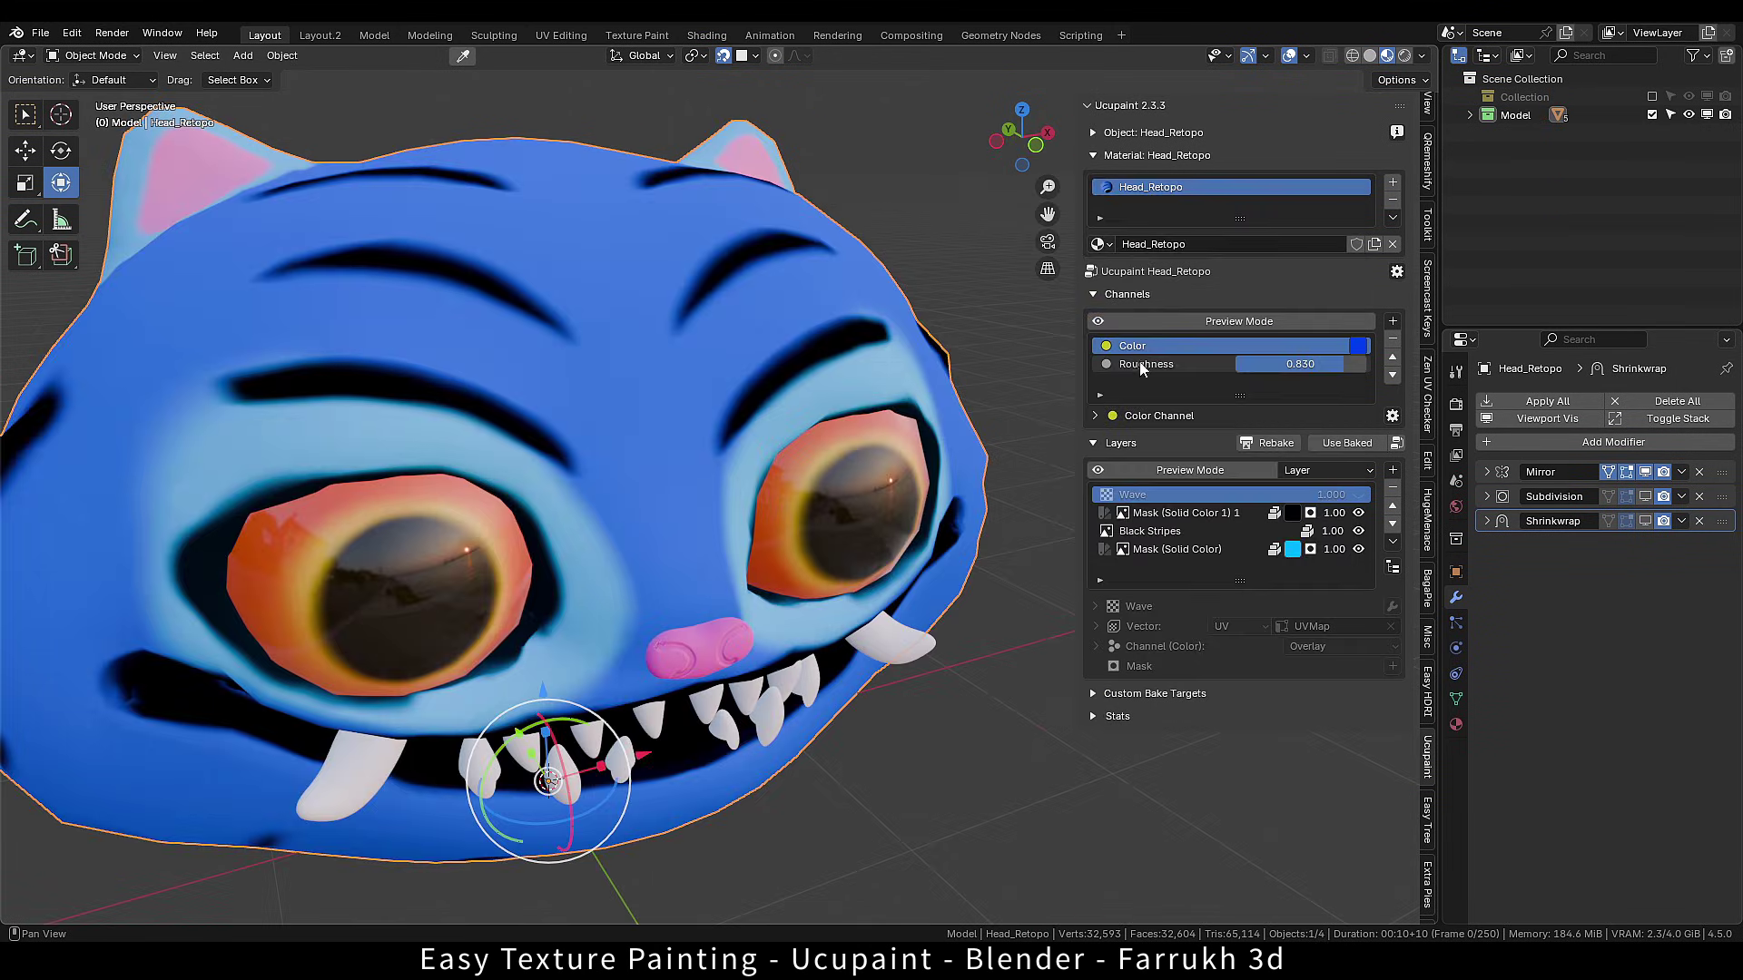
Add a Normal channel to the head's Ucupaint material, connected to Normal (Principled BSDF).
left_click(1391, 323)
left_click(1430, 402)
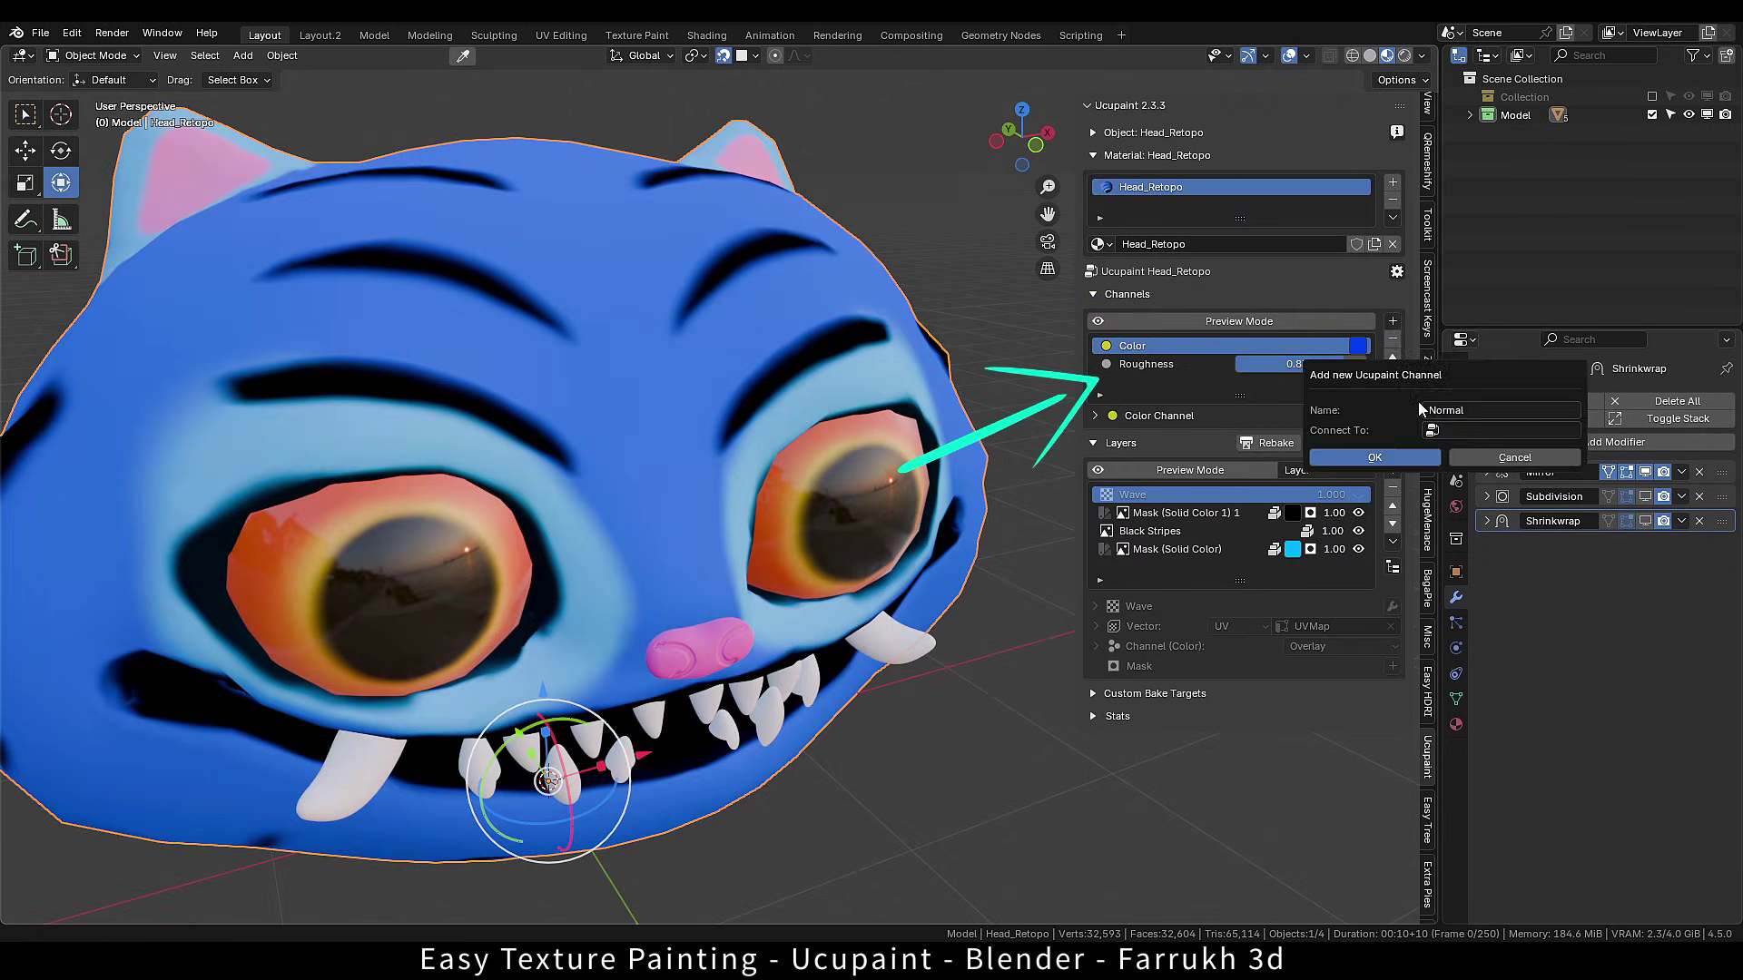
left_click_drag(1413, 379, 960, 392)
left_click(1001, 445)
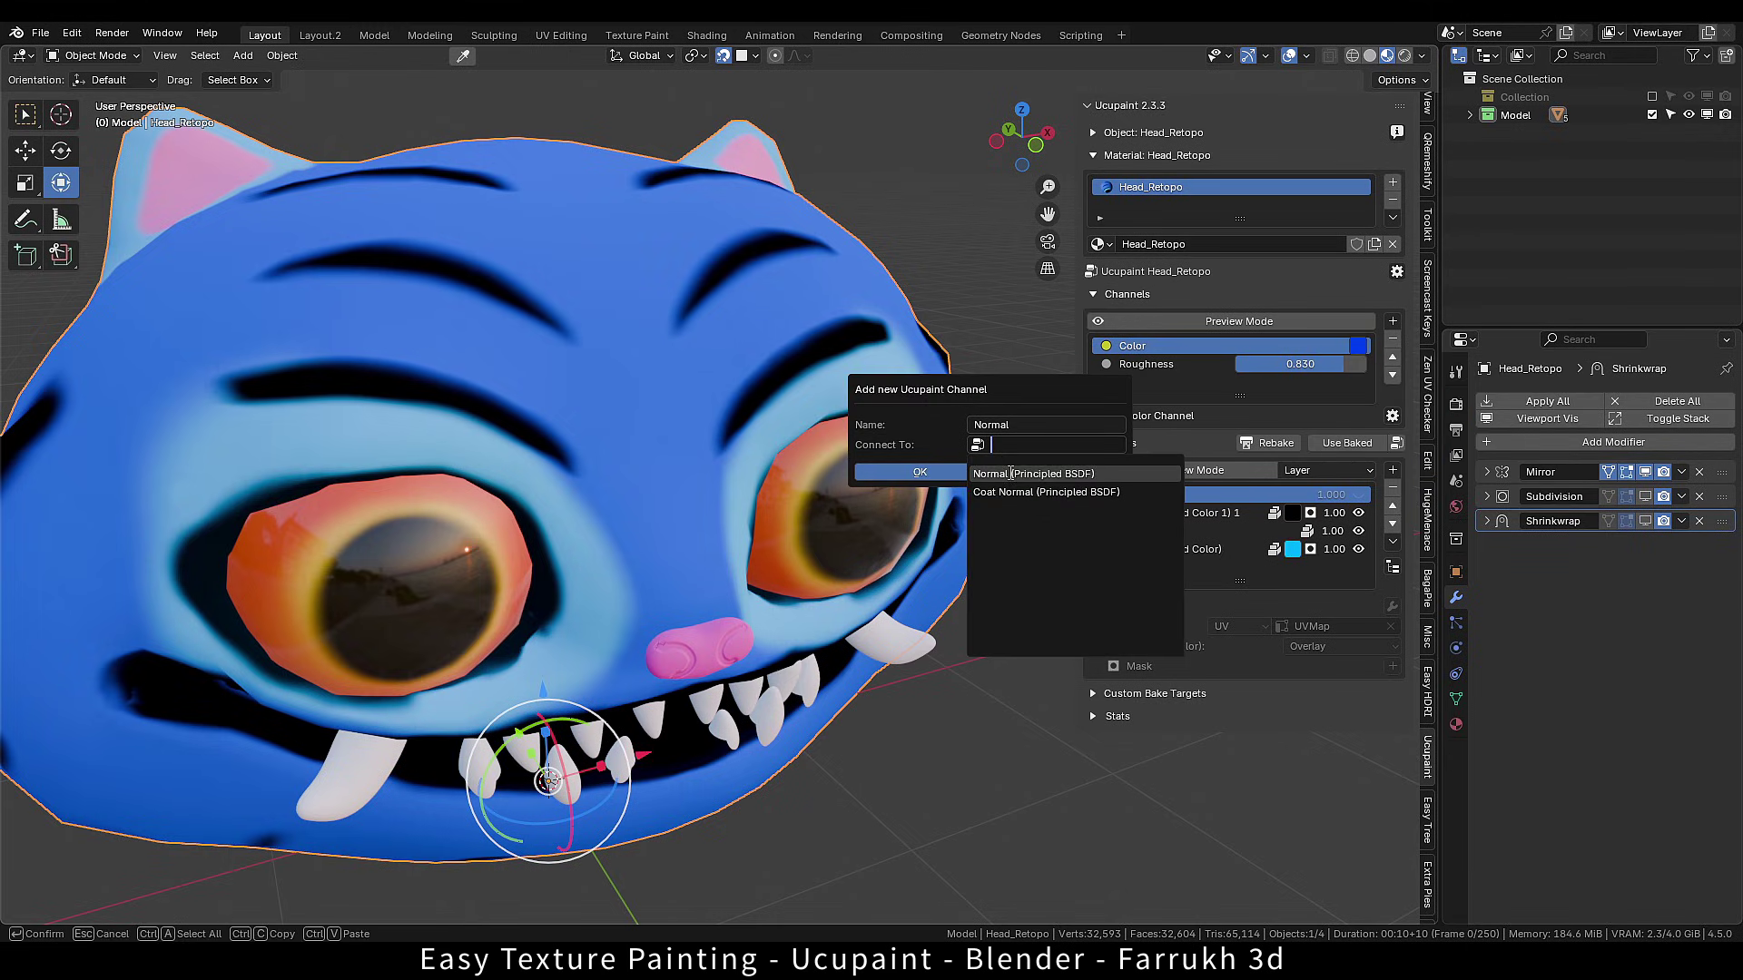
left_click(1006, 471)
left_click(949, 472)
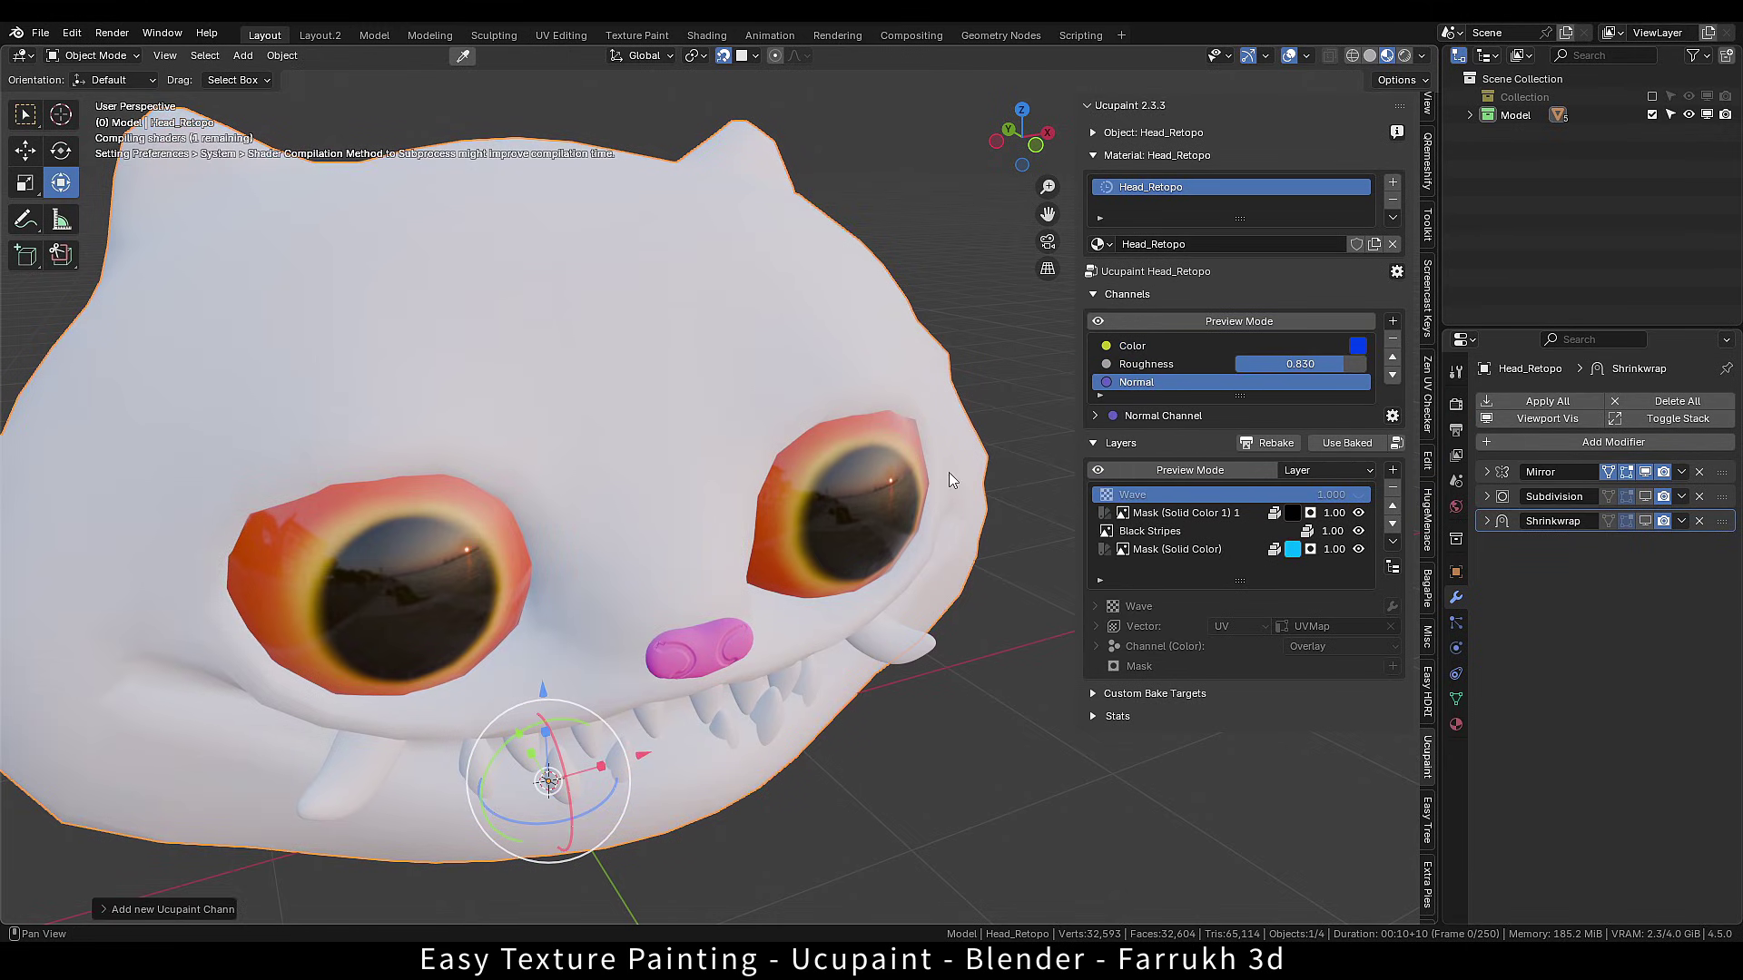
Add a generated Noise layer to the head on the Normal channel as a bump map.
left_click(1392, 472)
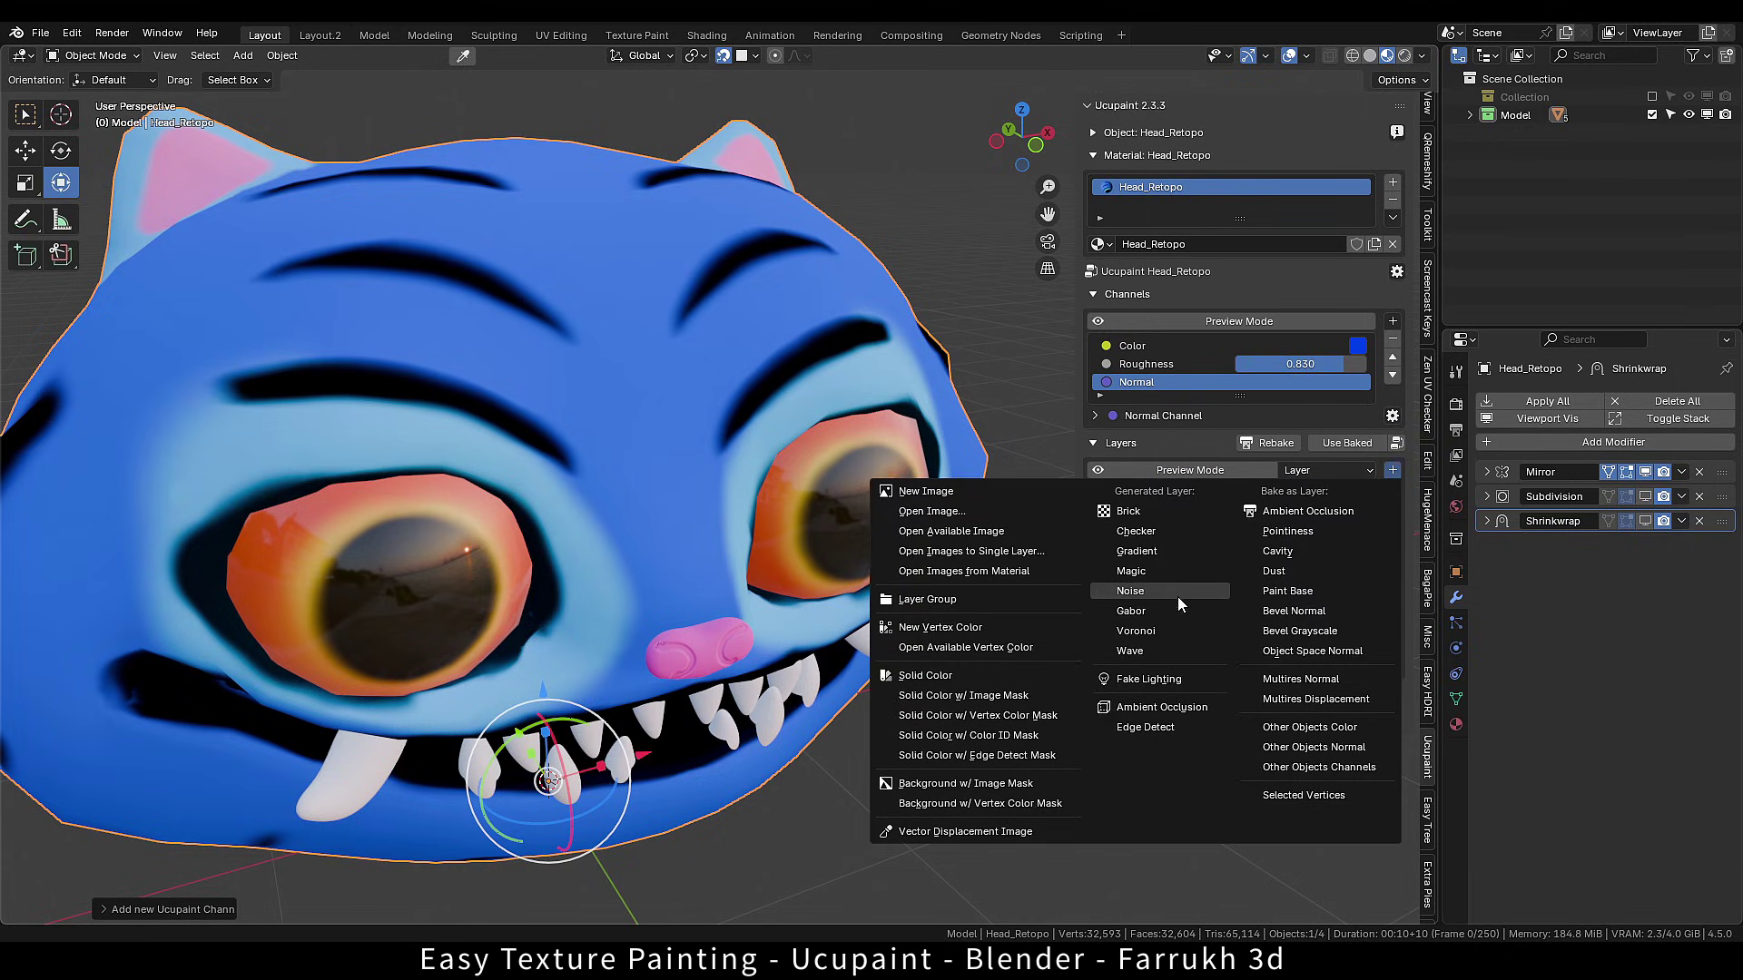
left_click(1130, 591)
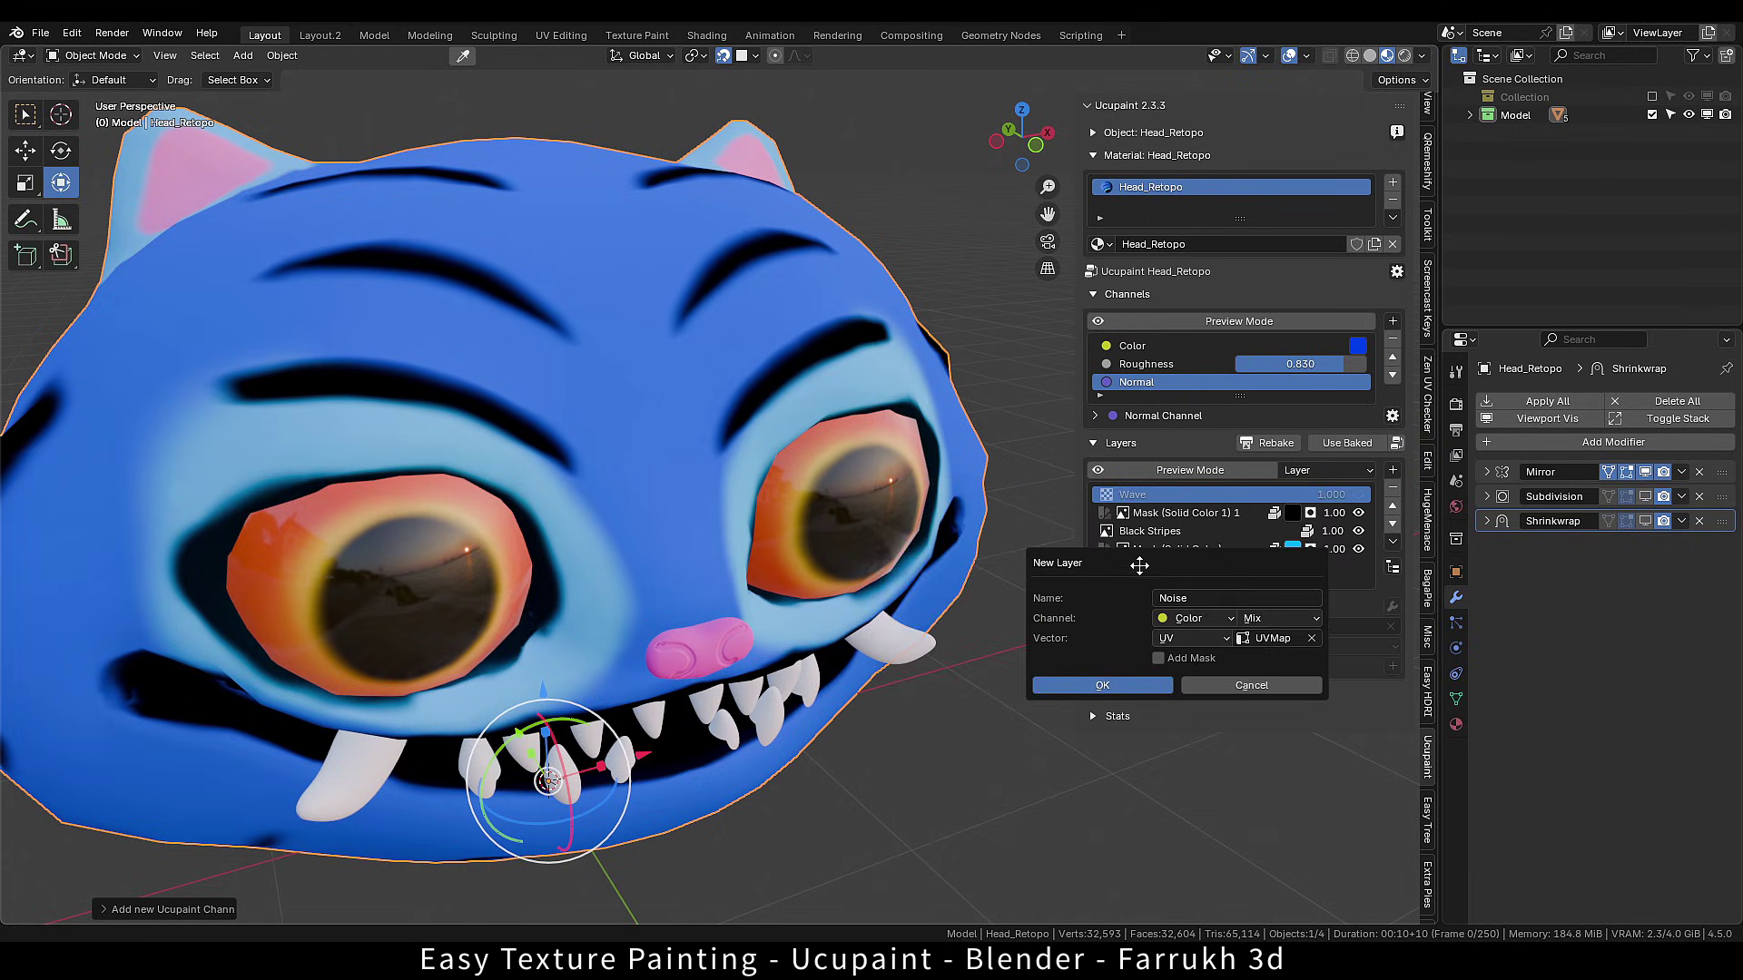
left_click(945, 565)
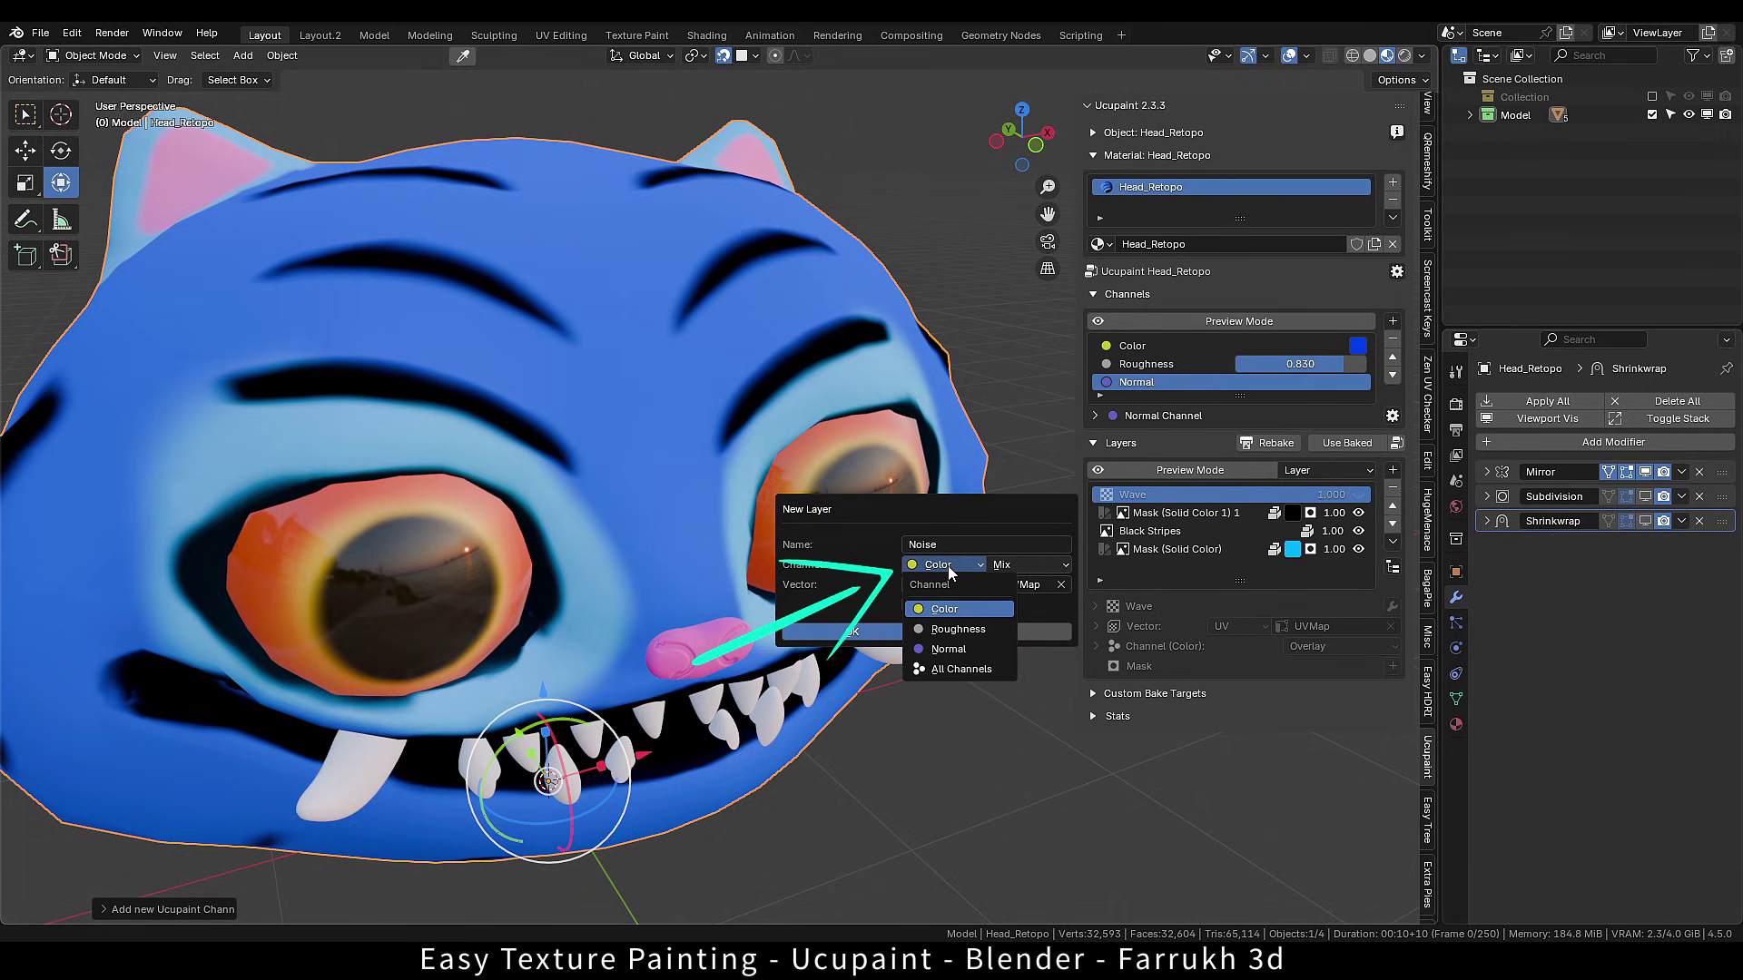
left_click(950, 647)
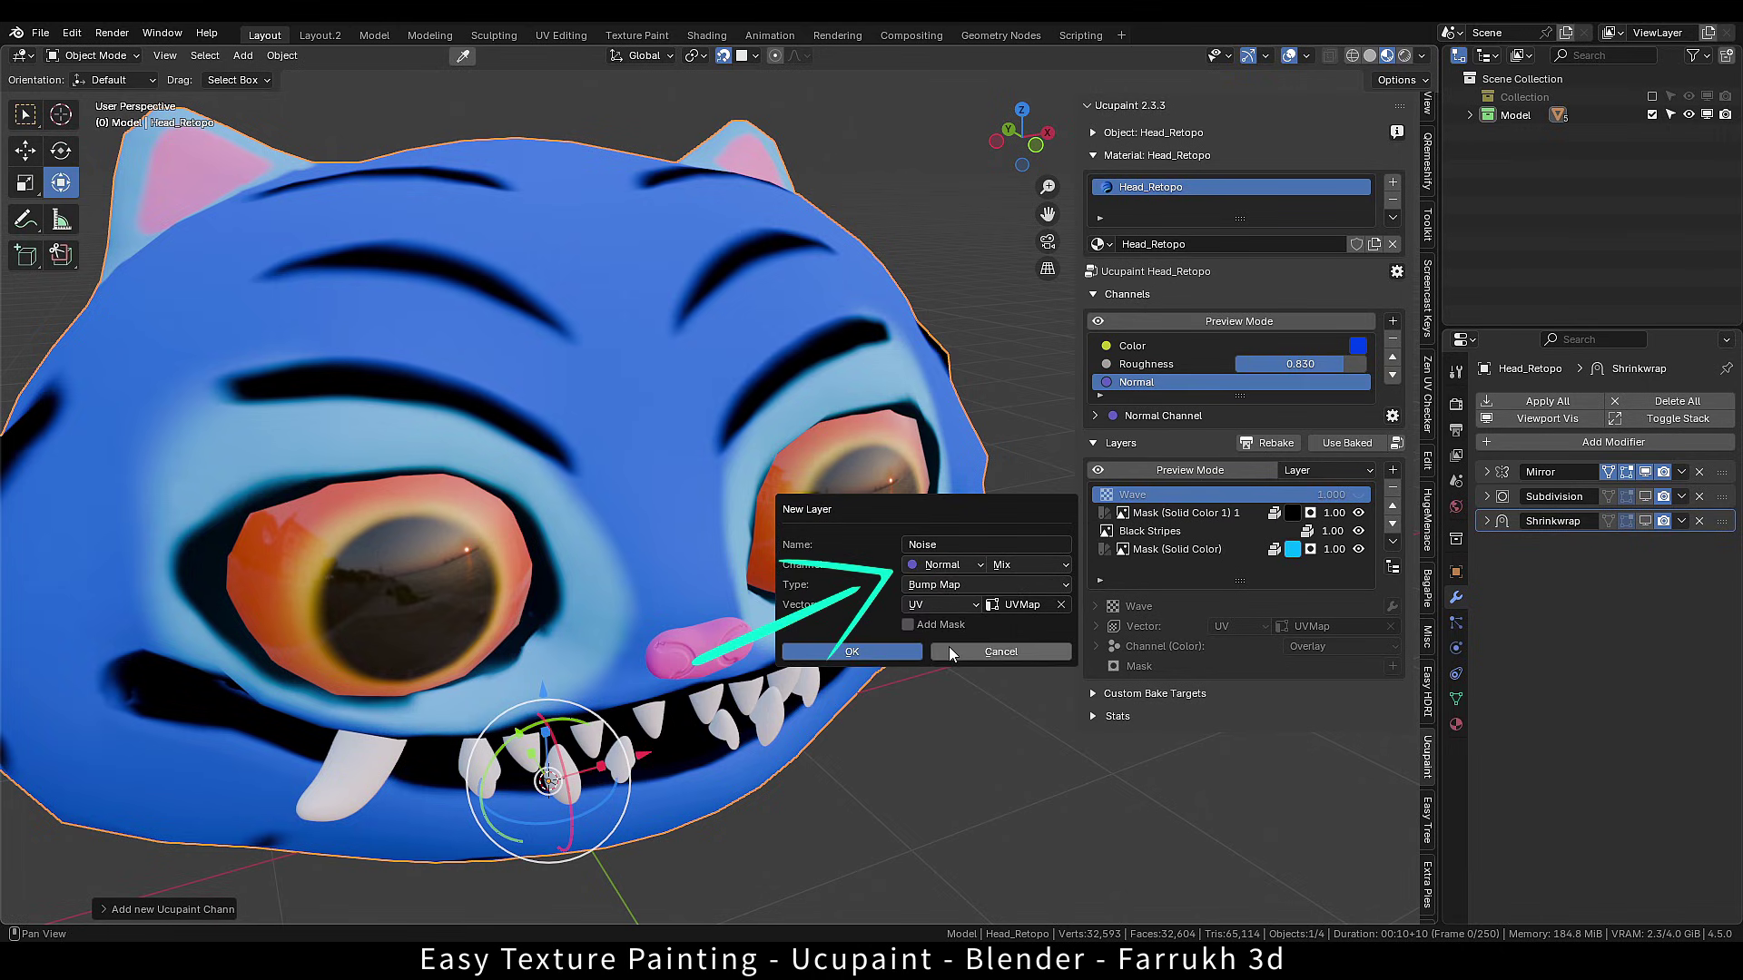
left_click(897, 652)
Set the Noise layer's scale to 200 and check the bumpy surface on the face.
left_click(1290, 707)
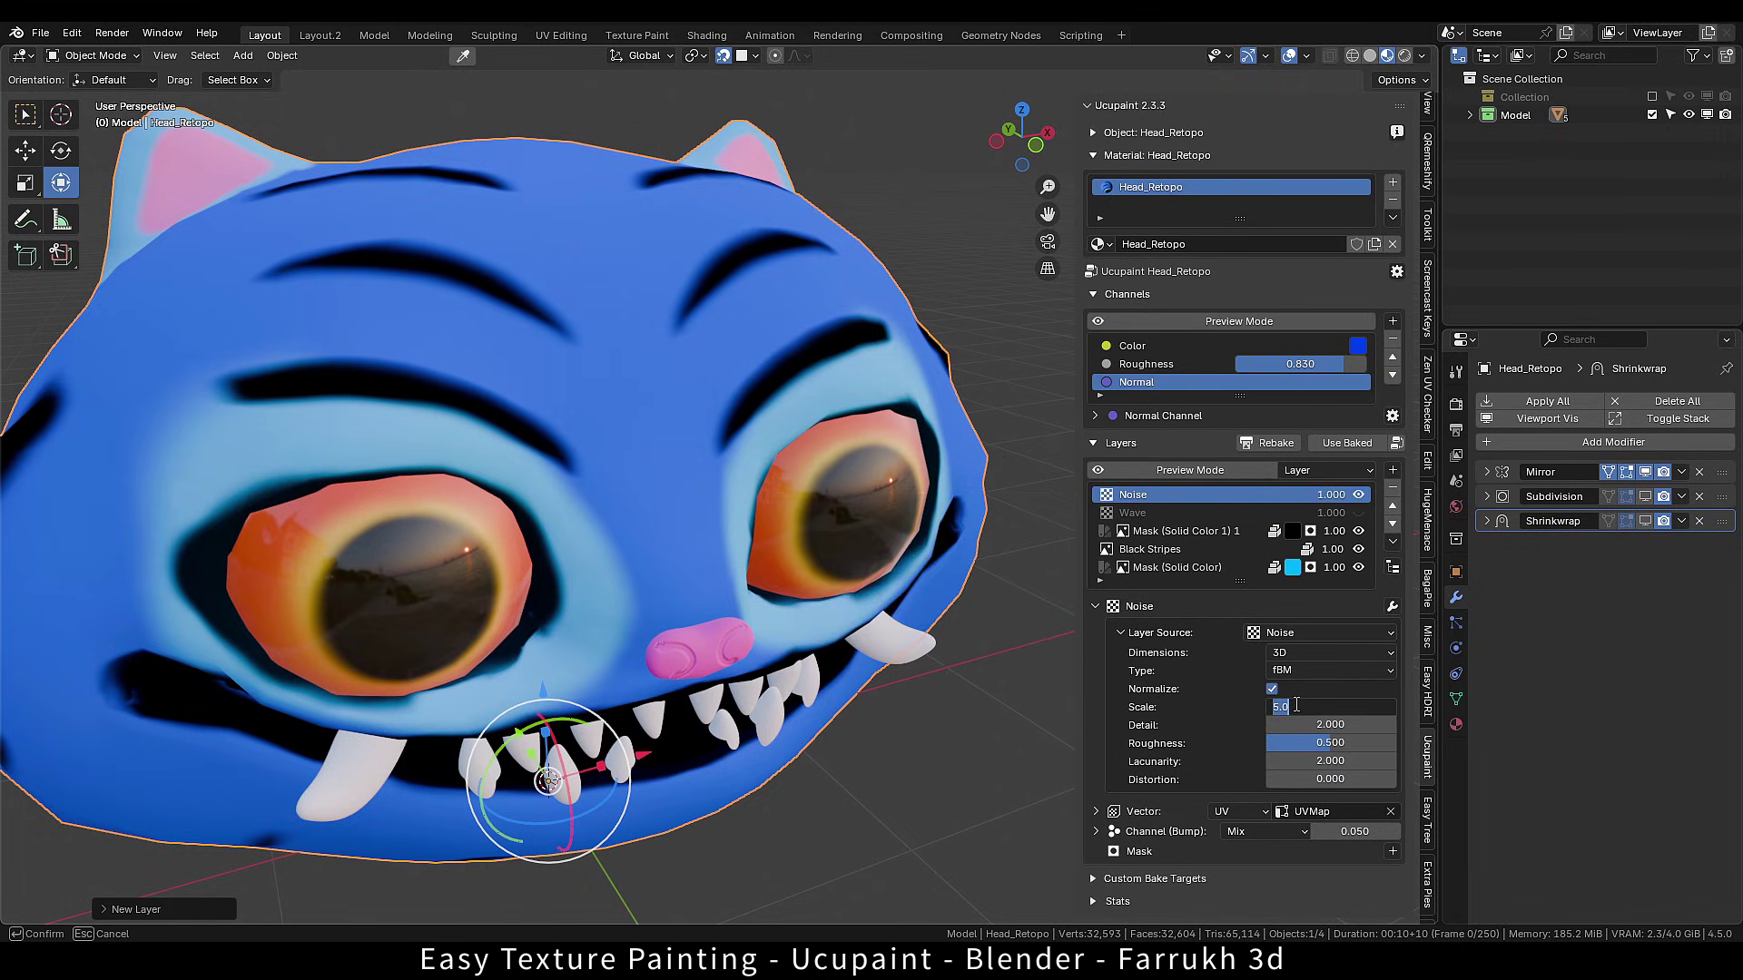
type("20")
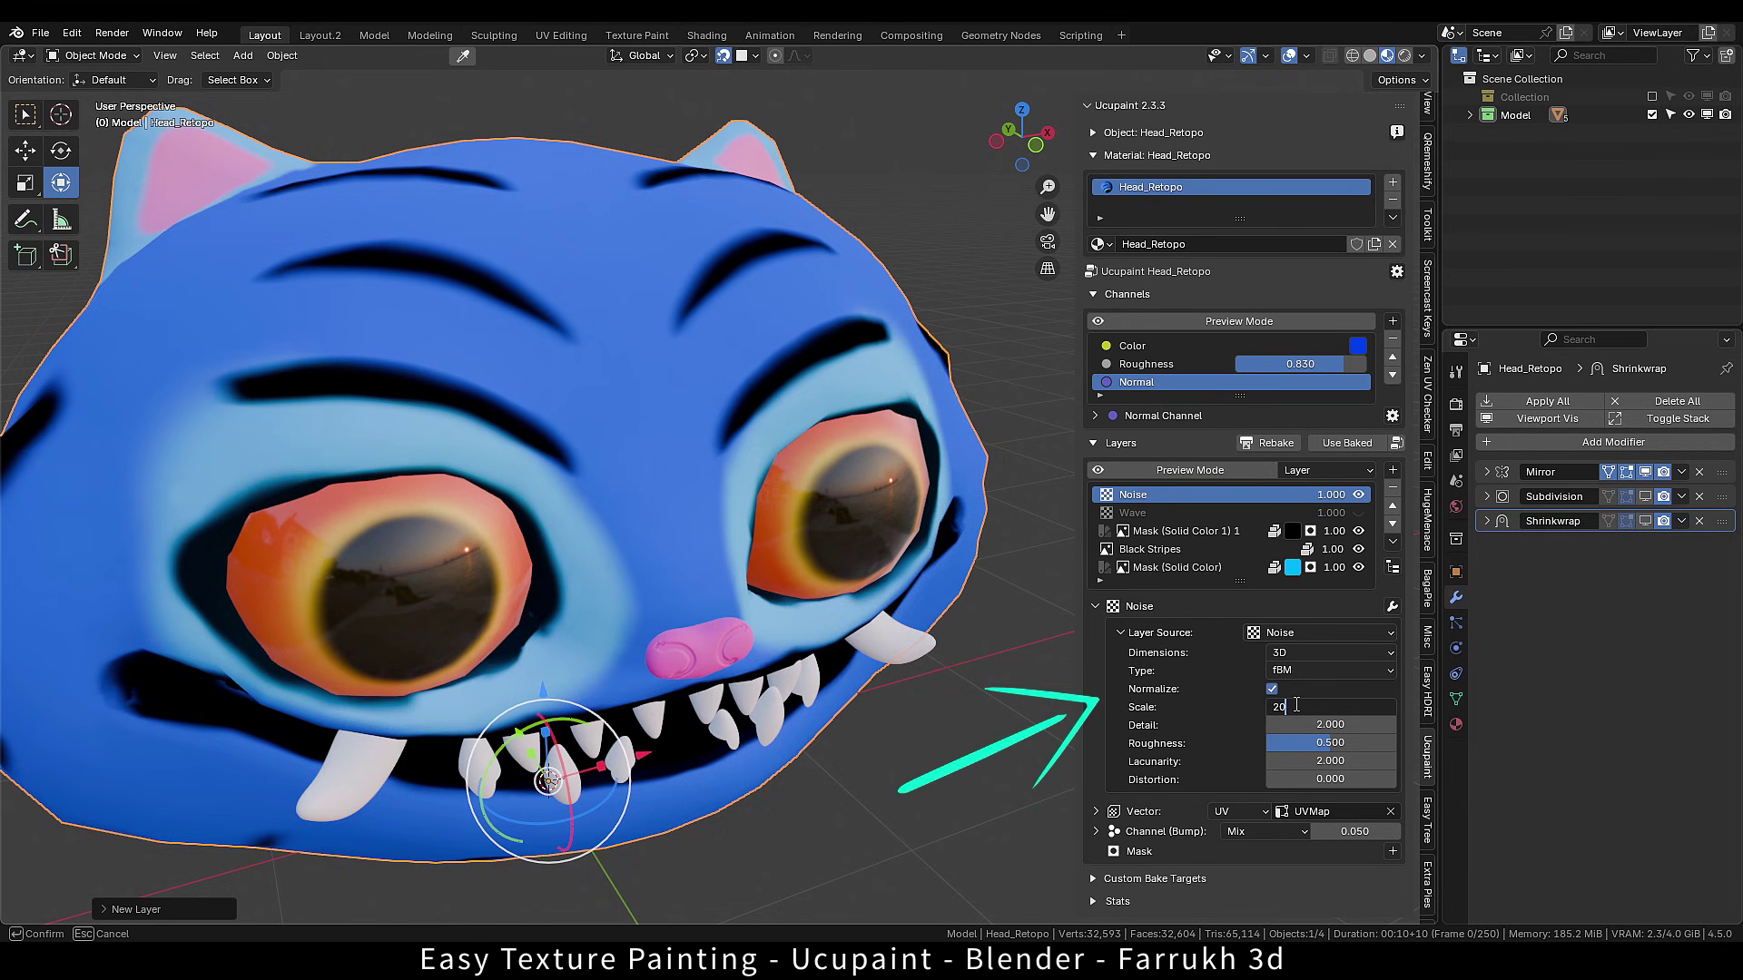
type("0")
key("Return")
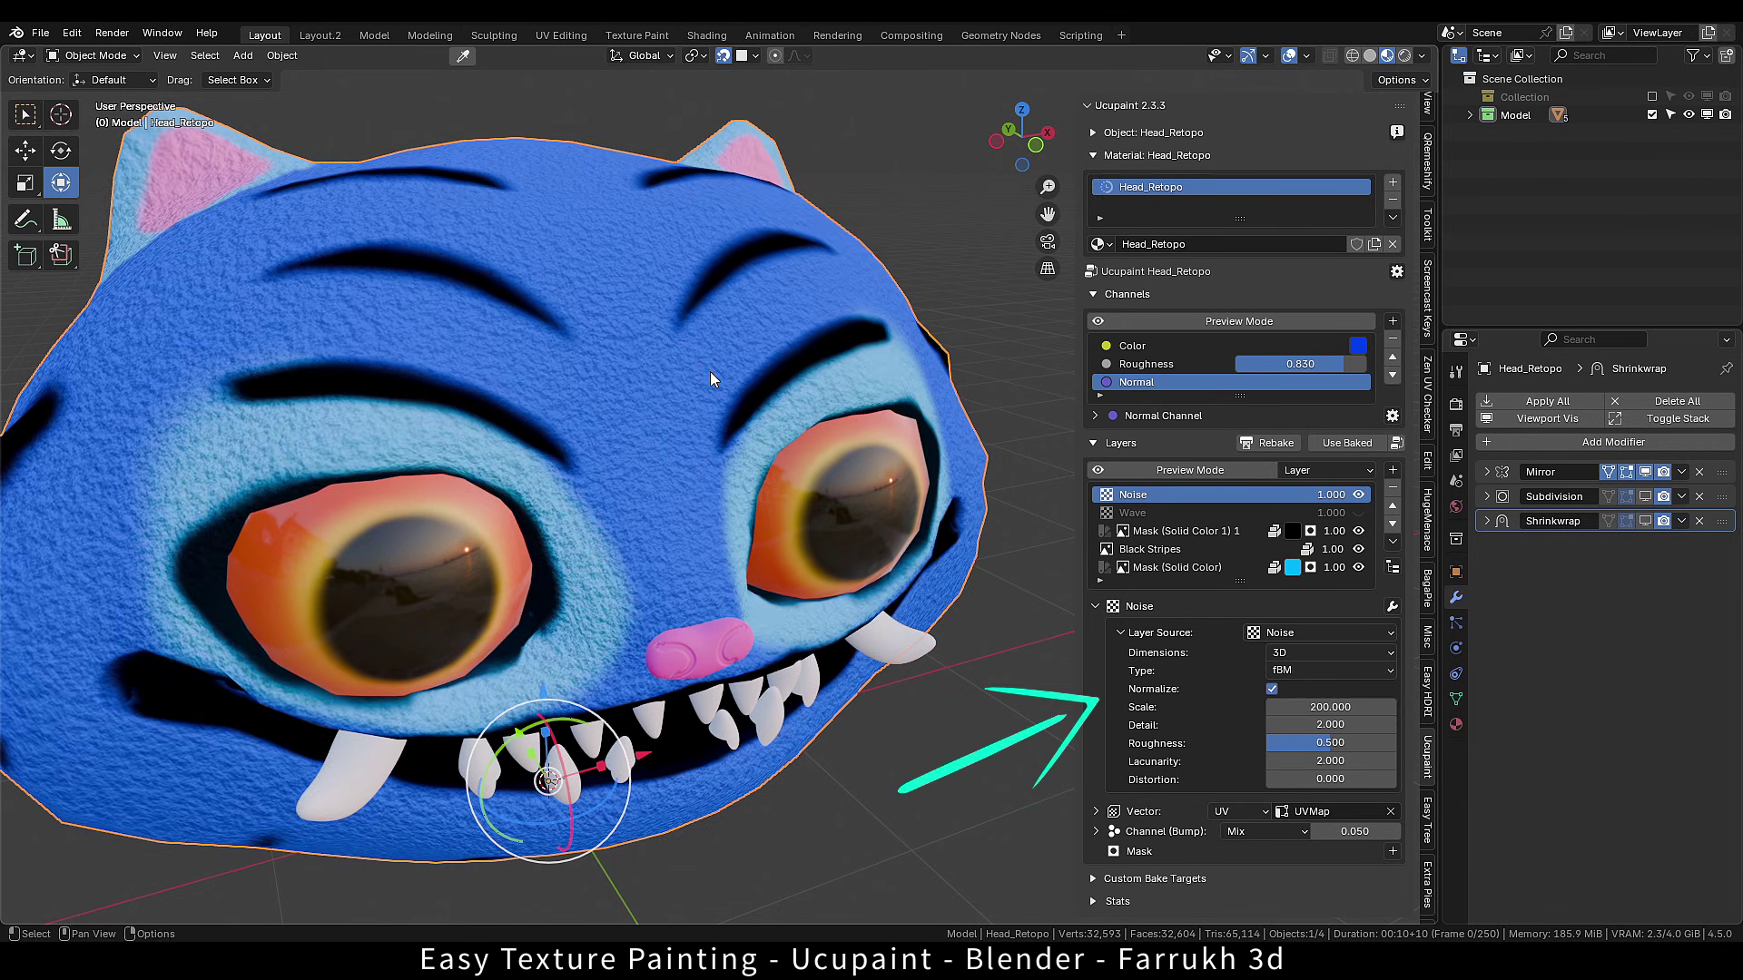
middle_click_drag(710, 372, 753, 404)
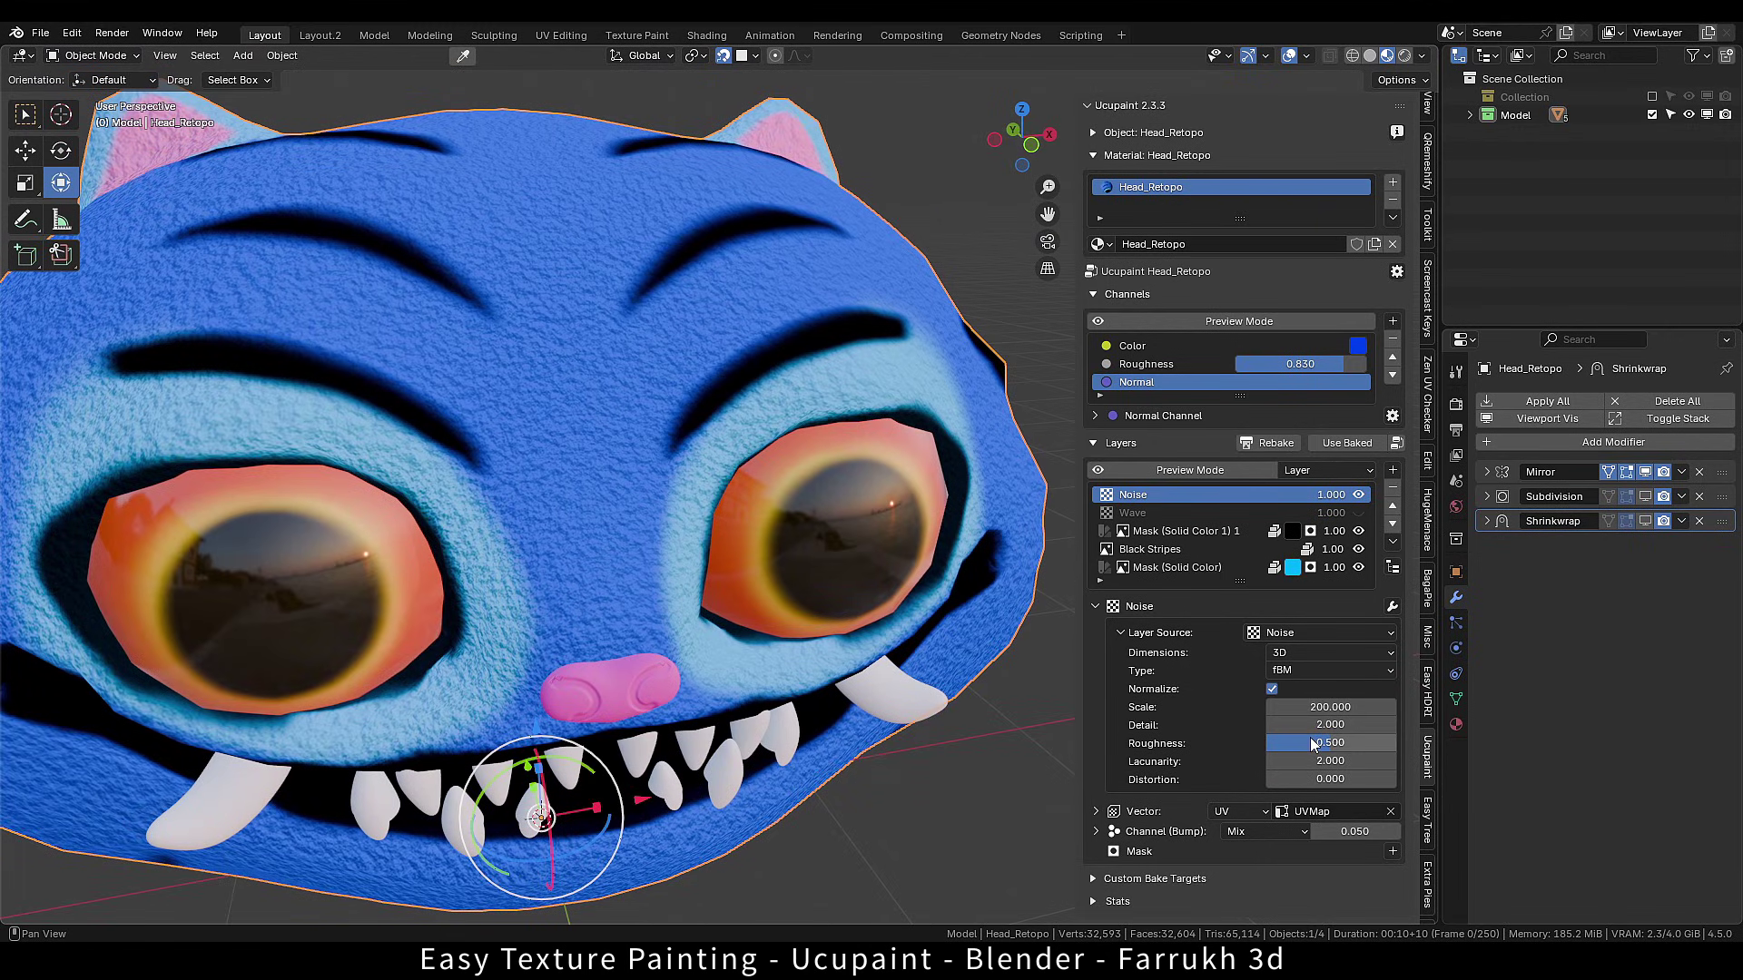
Replace the Noise layer's source with Brick and check the pattern on the face.
left_click(1311, 633)
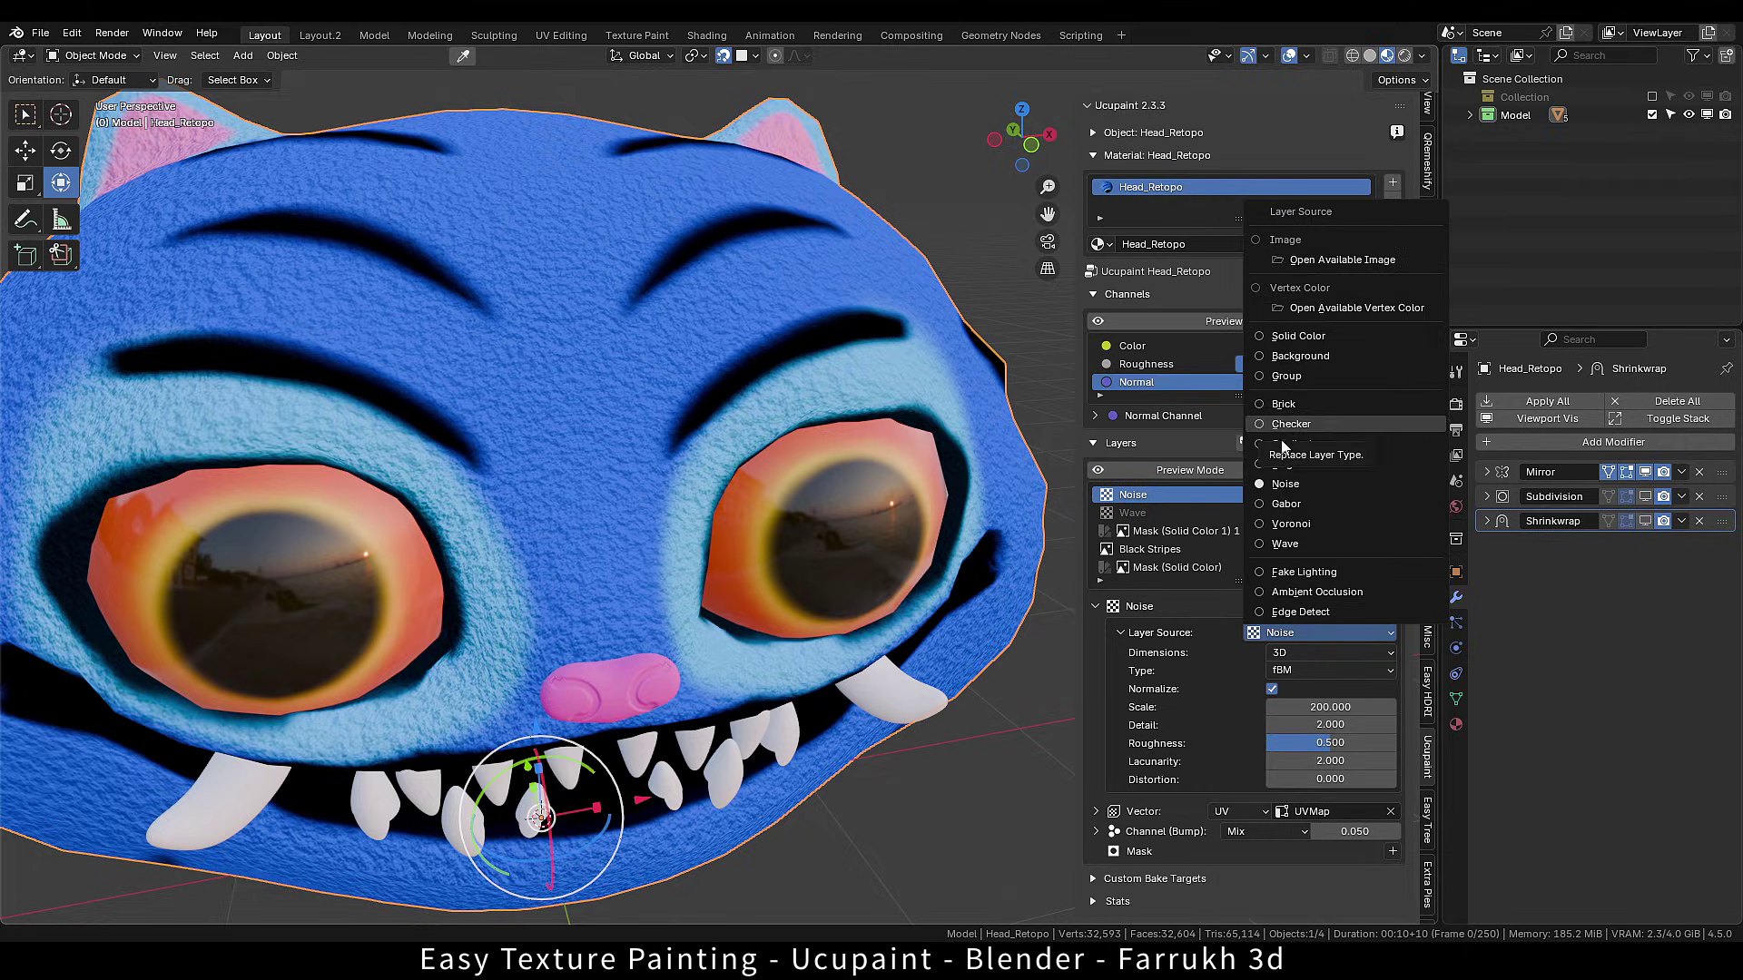
left_click(1282, 405)
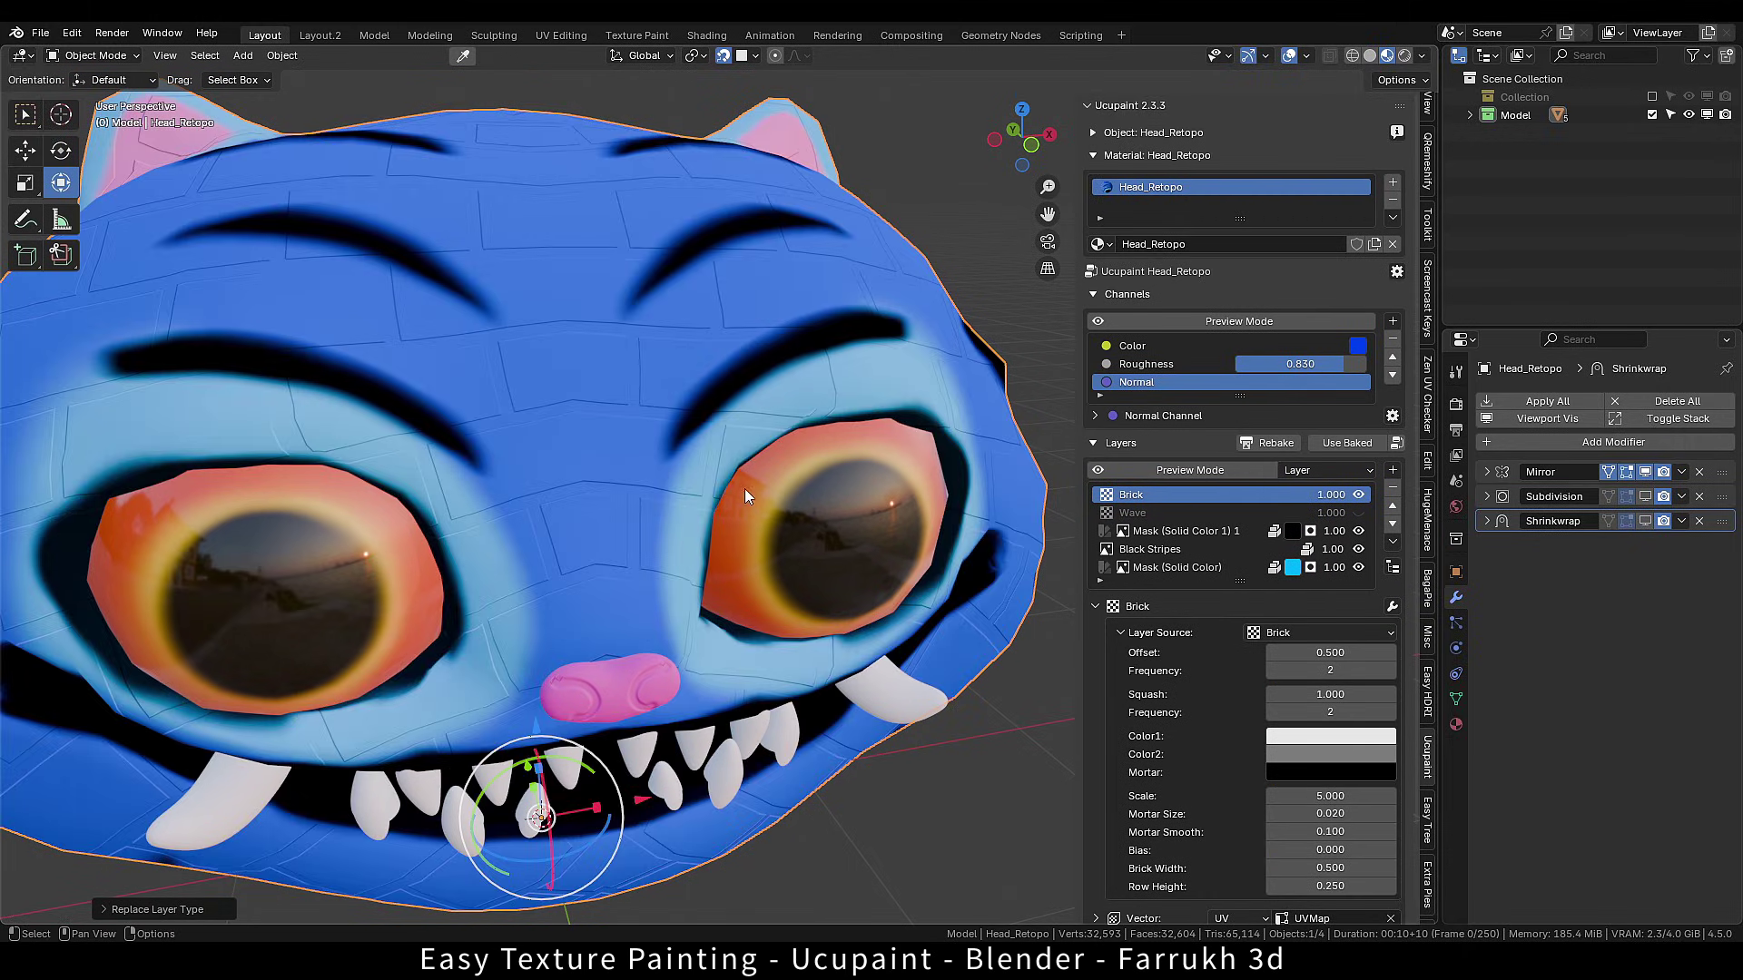
middle_click_drag(744, 495, 684, 448)
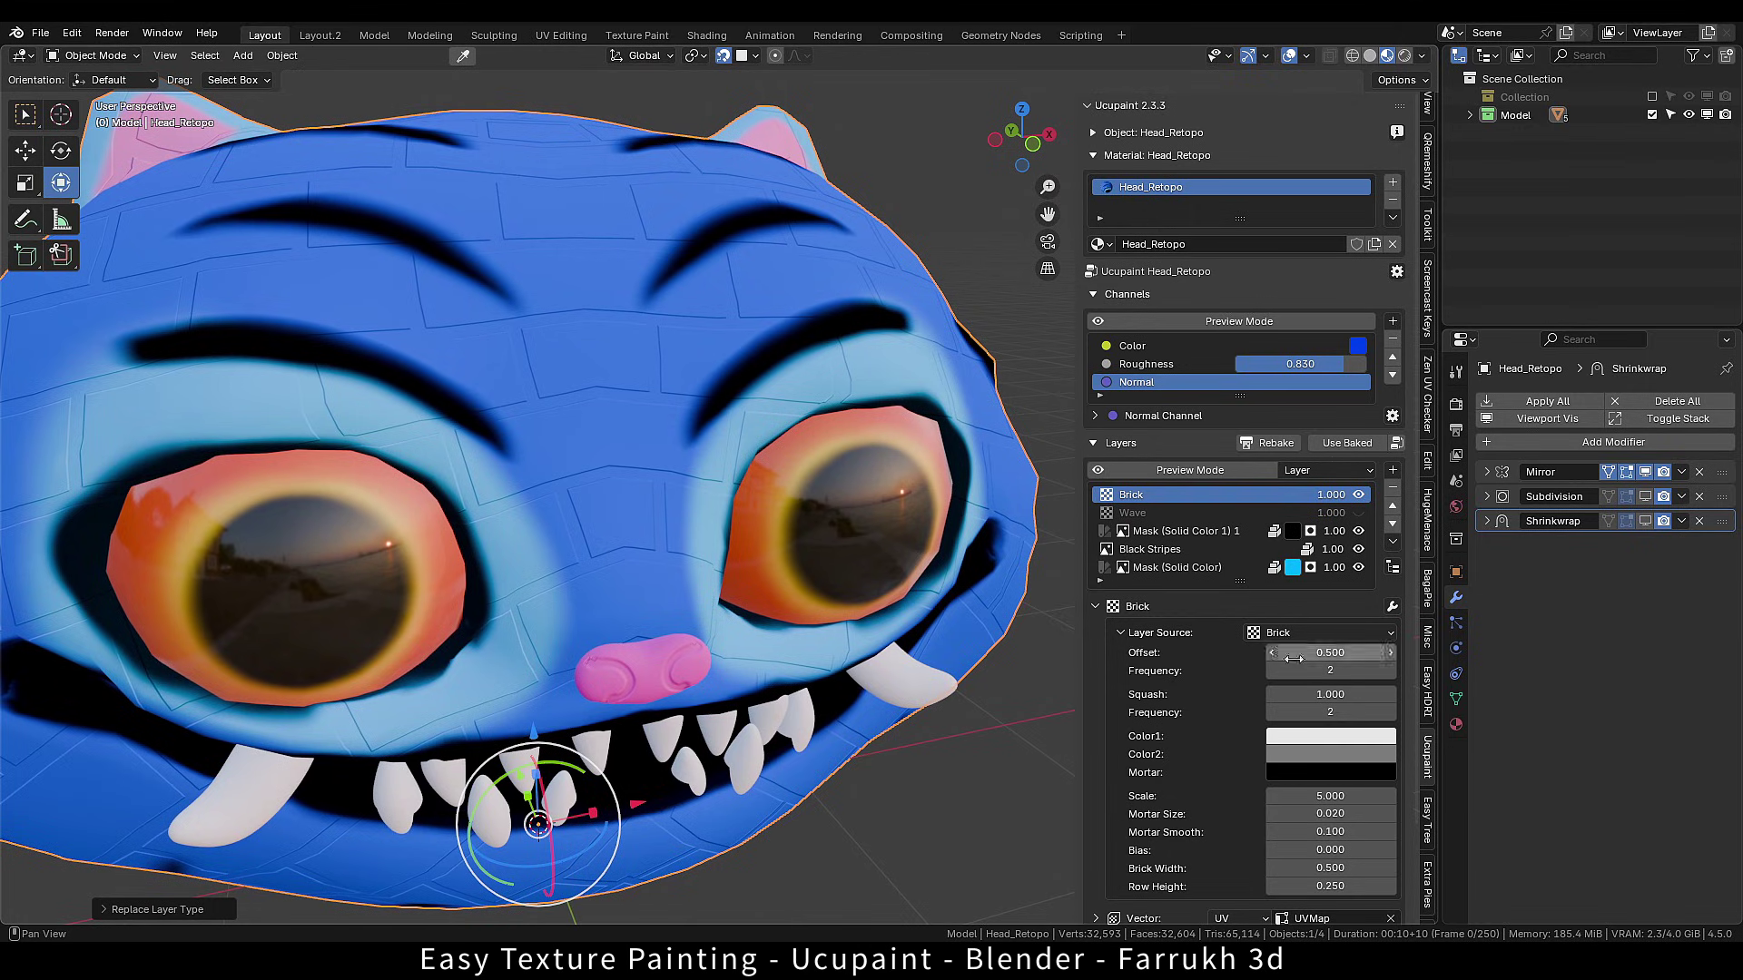
left_click(1123, 630)
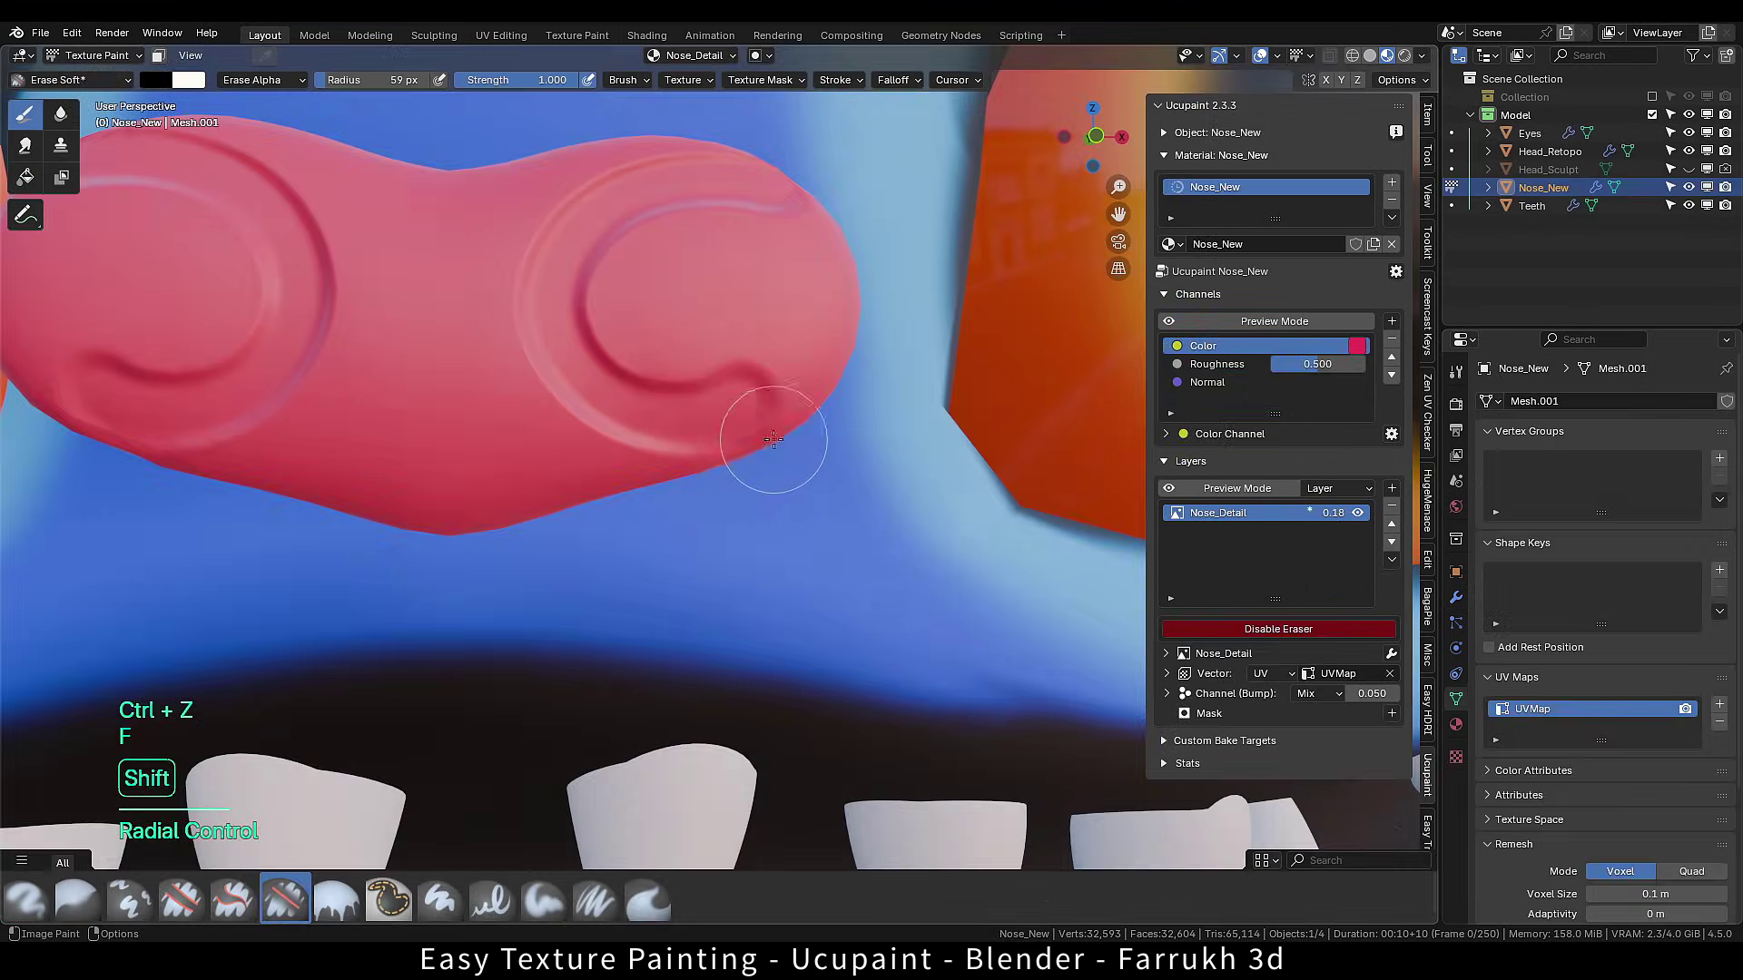
Clean up the lower end of the nostril groove on the Nose_Detail layer with the eraser and return to Object Mode.
left_click_drag(701, 445, 740, 383)
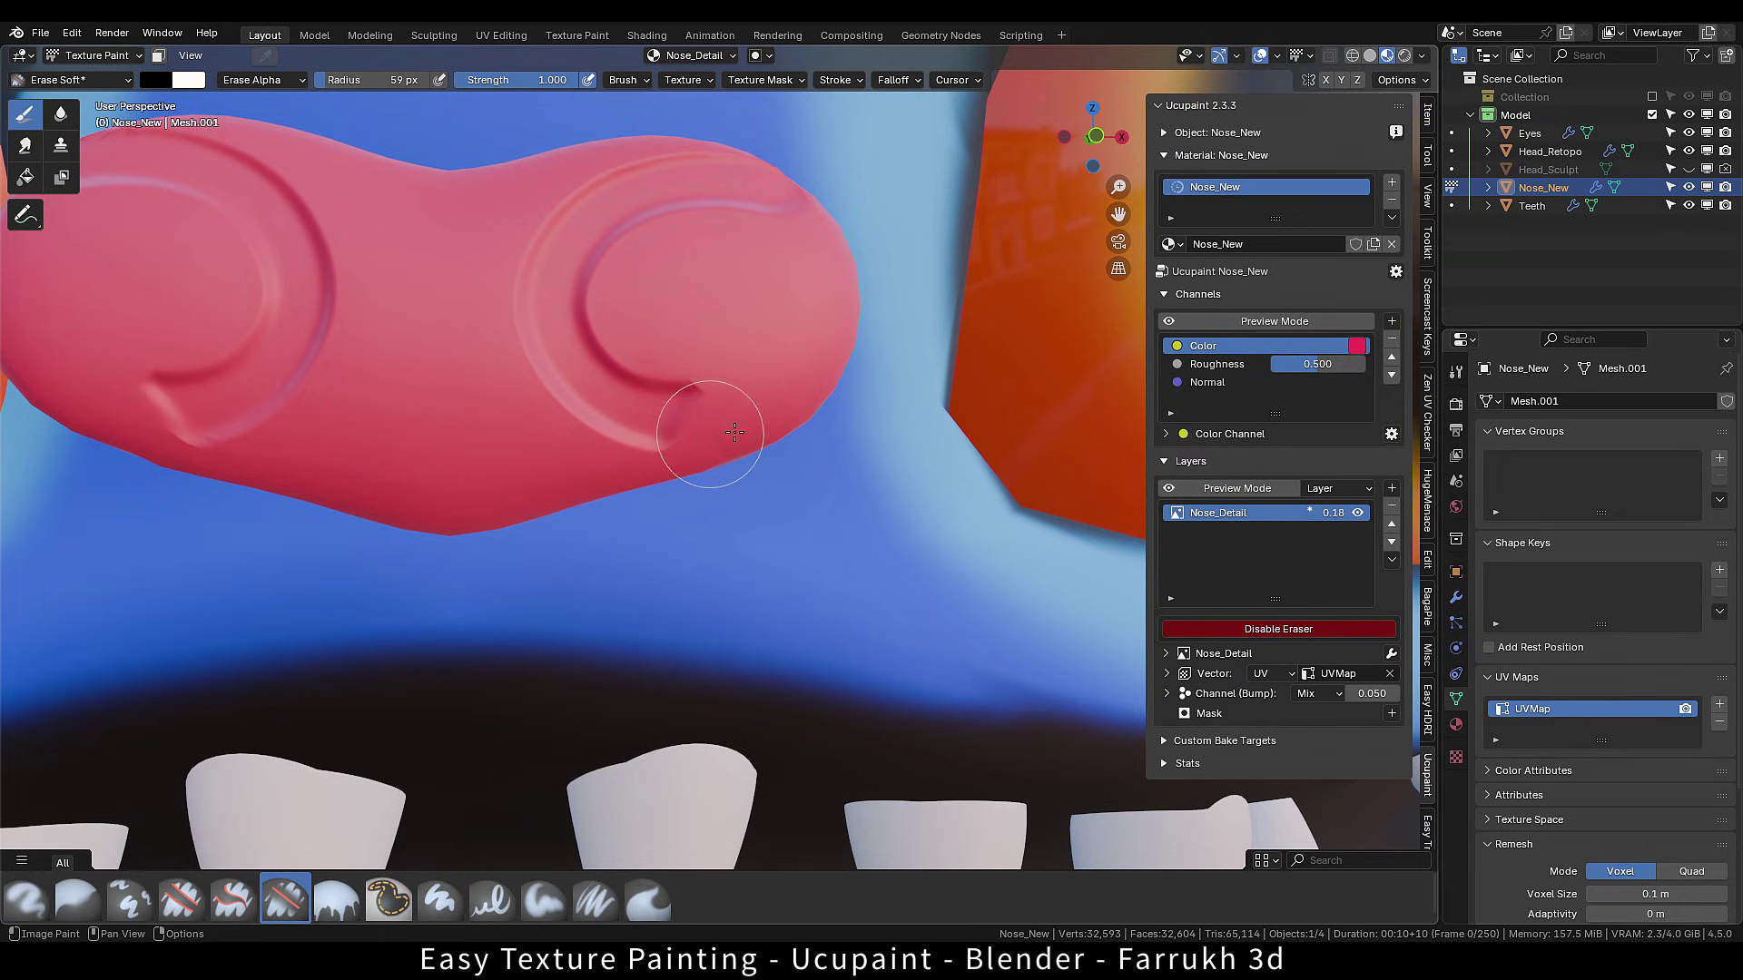
left_click(1167, 628)
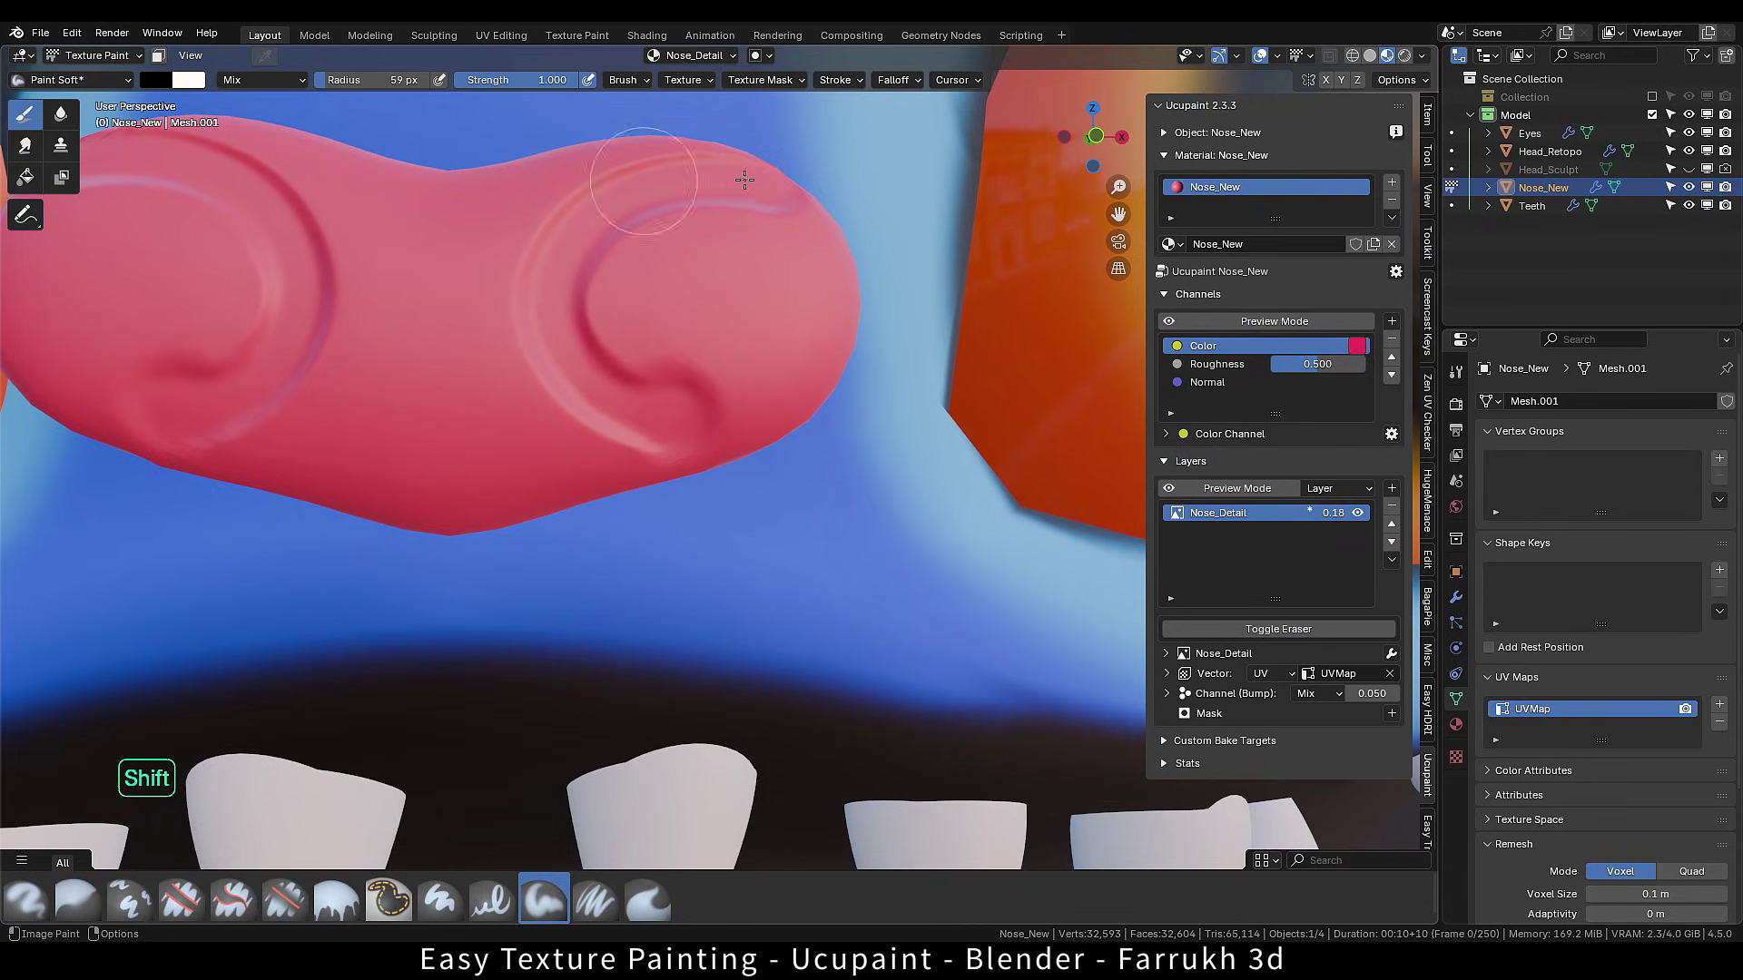
scroll(646, 396, "down", 8)
middle_click_drag(610, 399, 653, 432, "alt")
key("Tab")
left_click(653, 334)
left_click(841, 735)
middle_click_drag(841, 736, 732, 688, "alt")
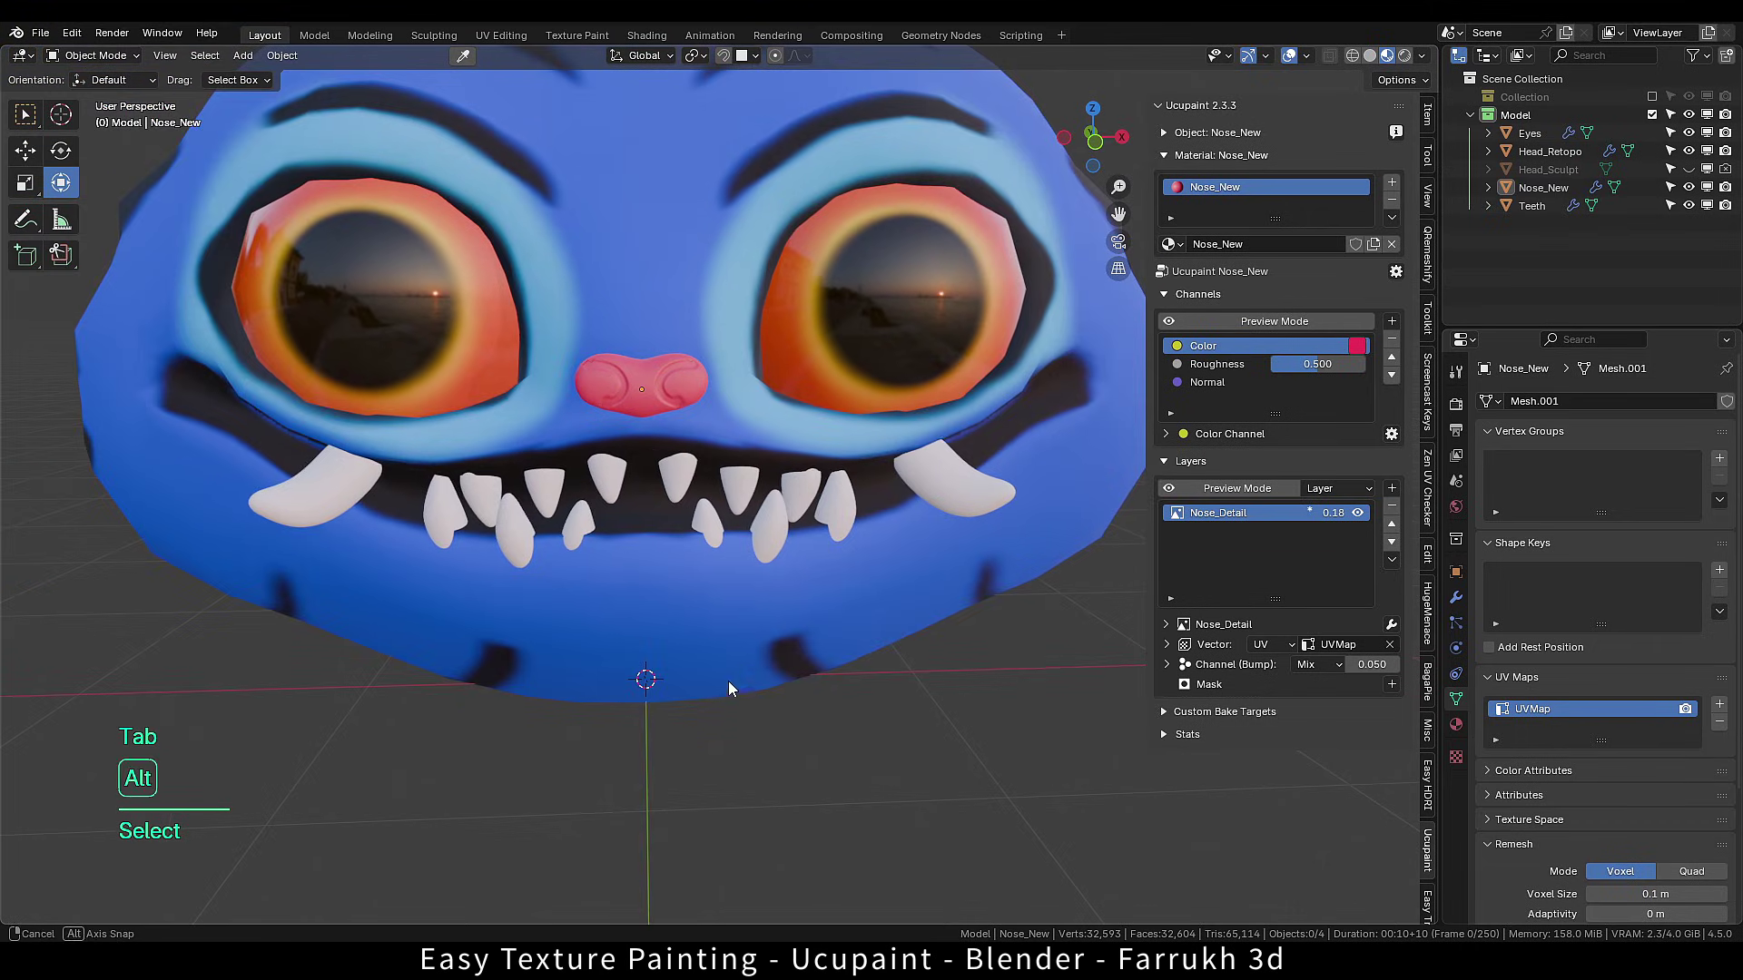
Change the nose's base colour to magenta pink and raise its roughness to 0.660.
middle_click_drag(688, 458, 707, 660)
scroll(685, 610, "up", 3)
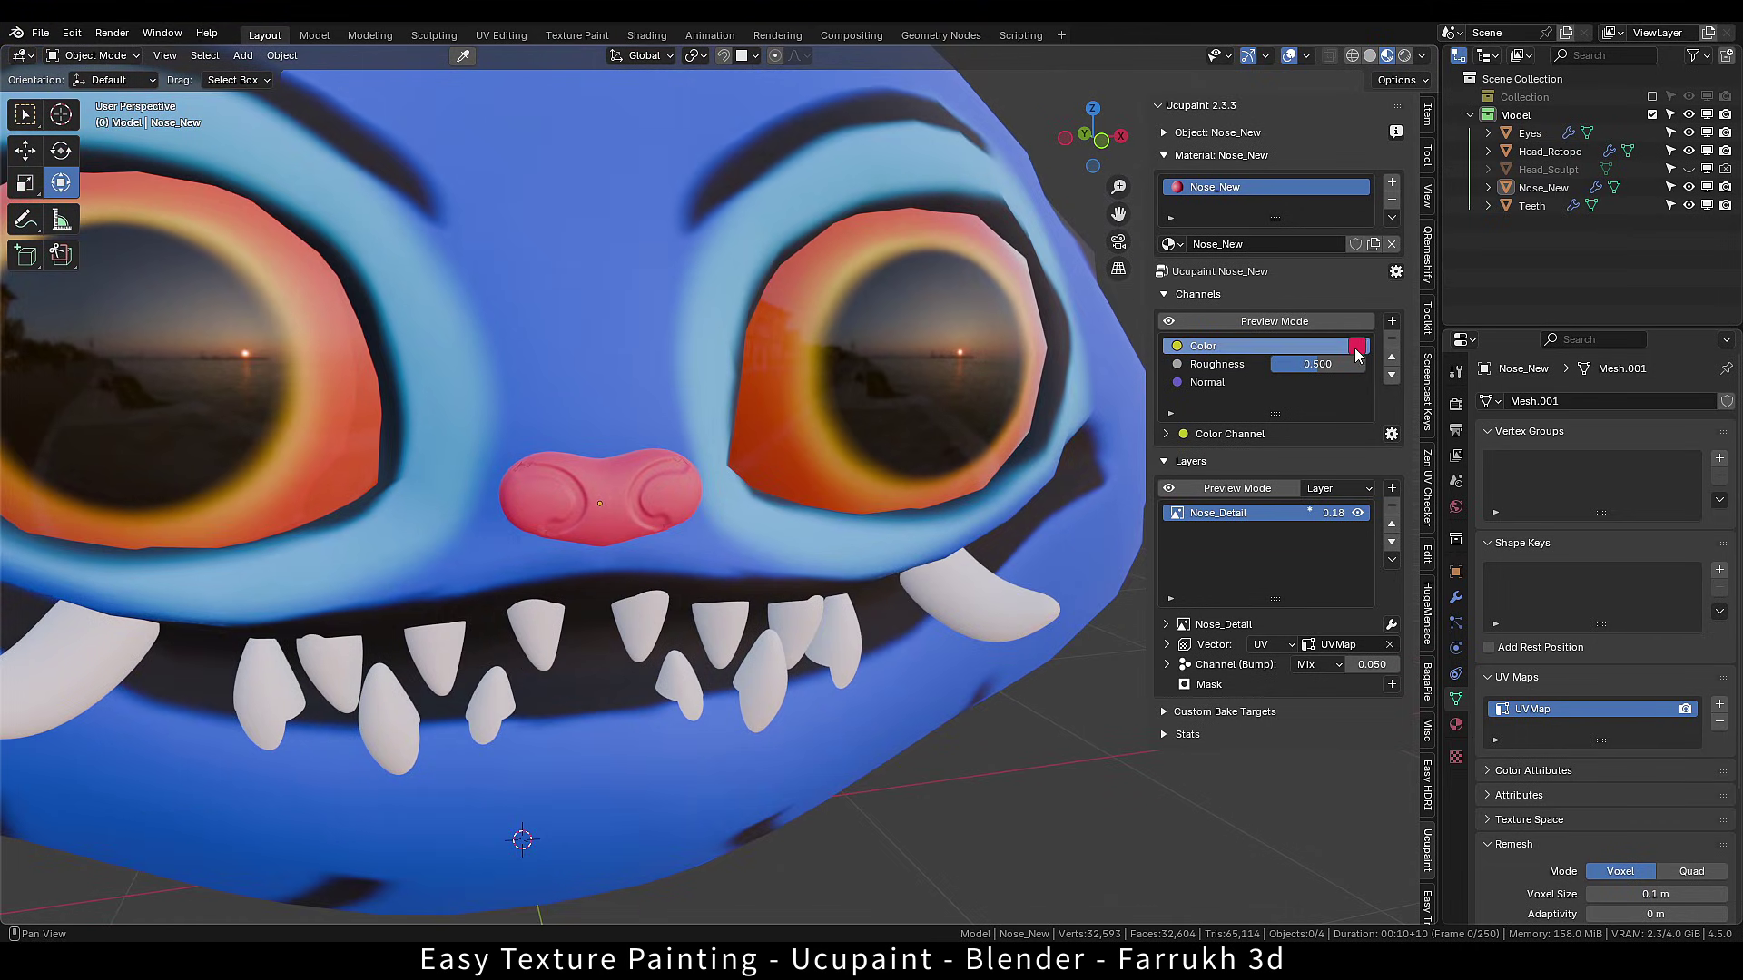
left_click(1359, 354)
left_click_drag(1457, 156, 1465, 152)
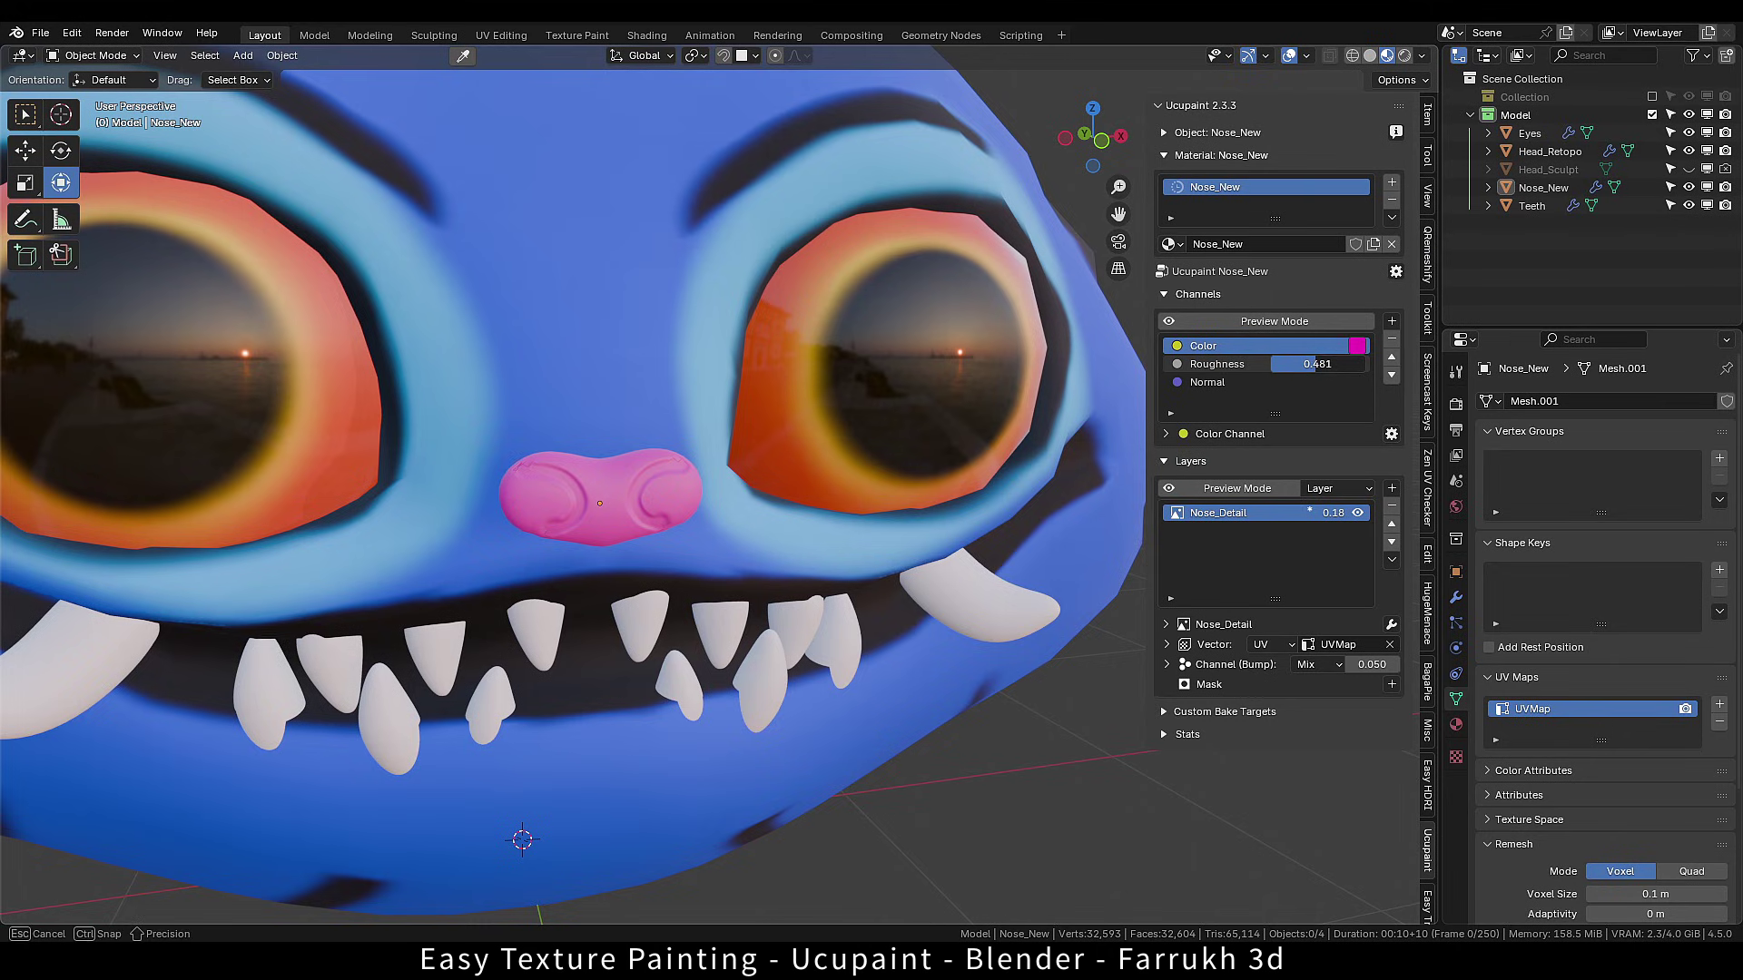
mouse_move(1307, 364)
left_mouse_down()
mouse_move(1366, 364)
mouse_move(1333, 364)
left_mouse_up()
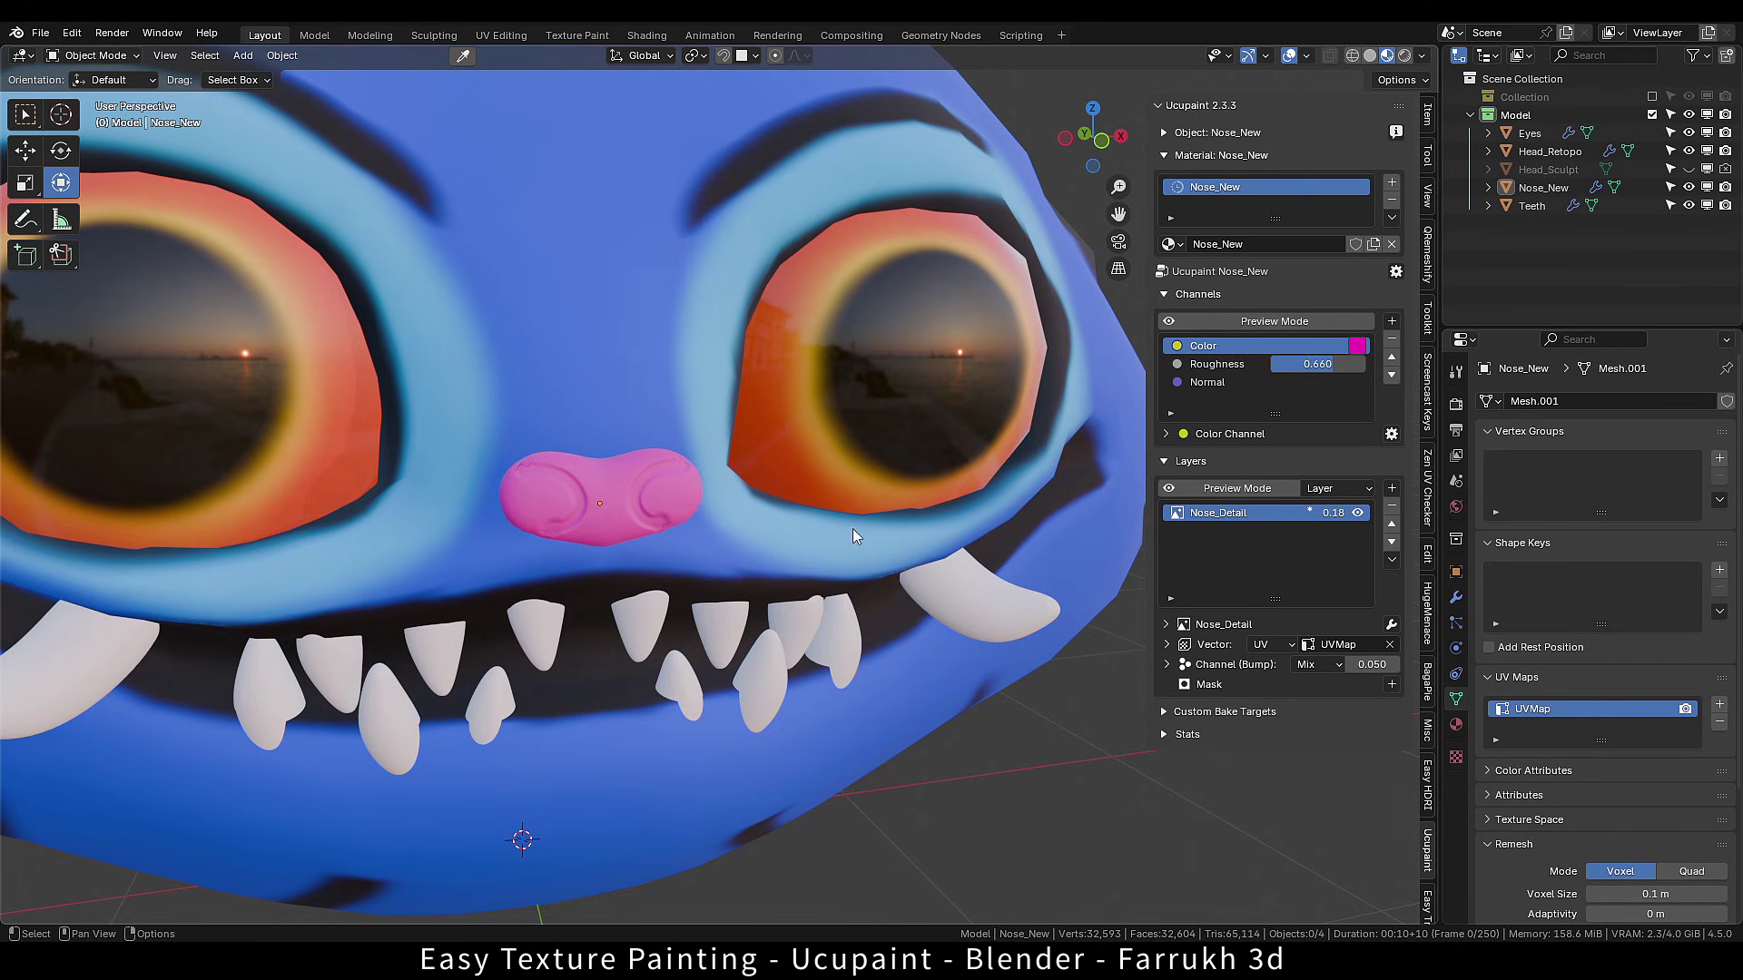
scroll(630, 535, "up", 4)
left_click_drag(708, 481, 639, 499, "alt")
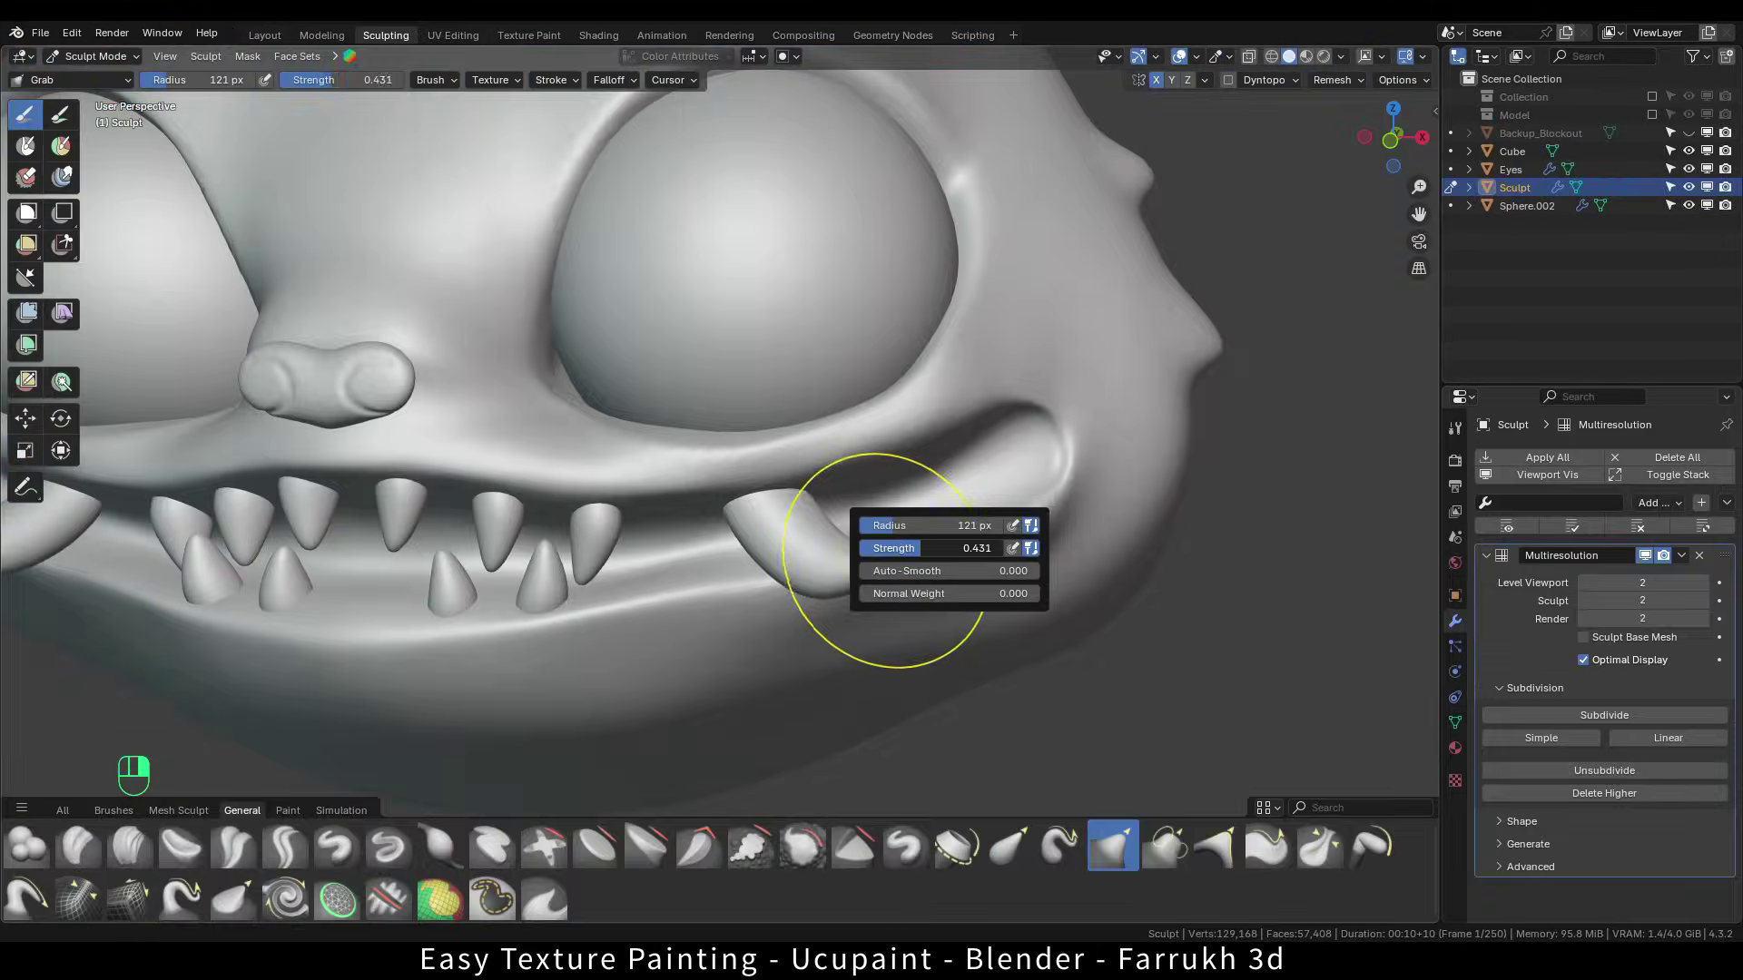
key("f")
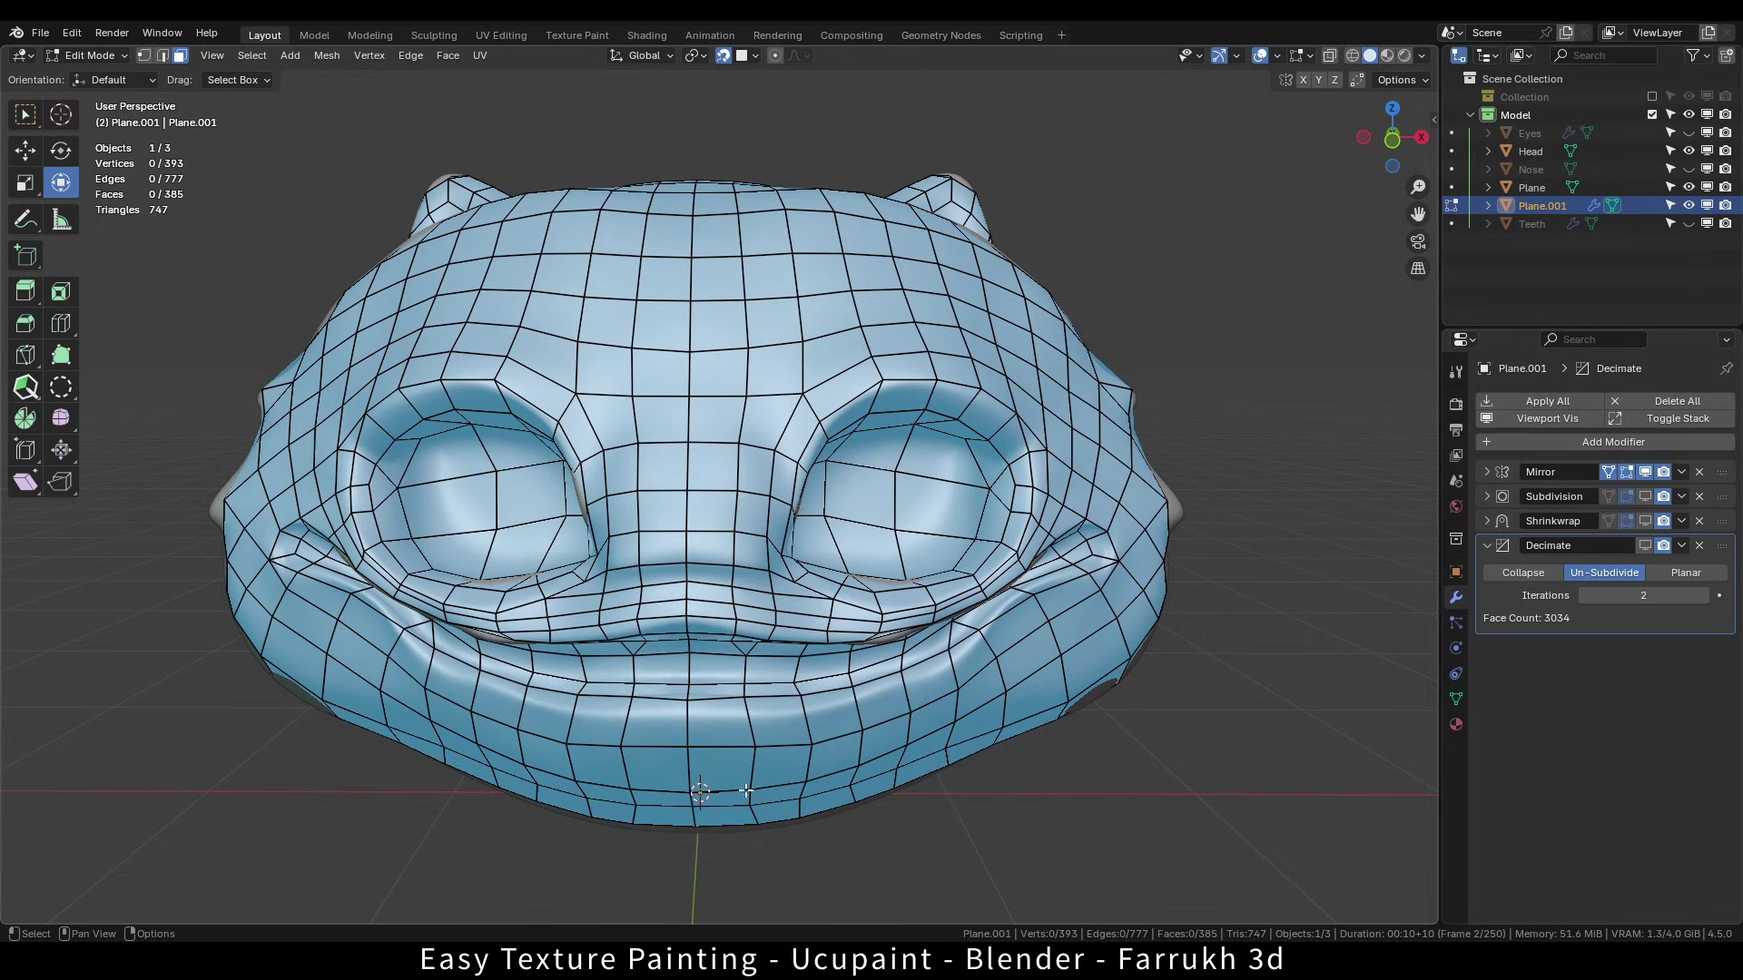
middle_click_drag(744, 789, 835, 755)
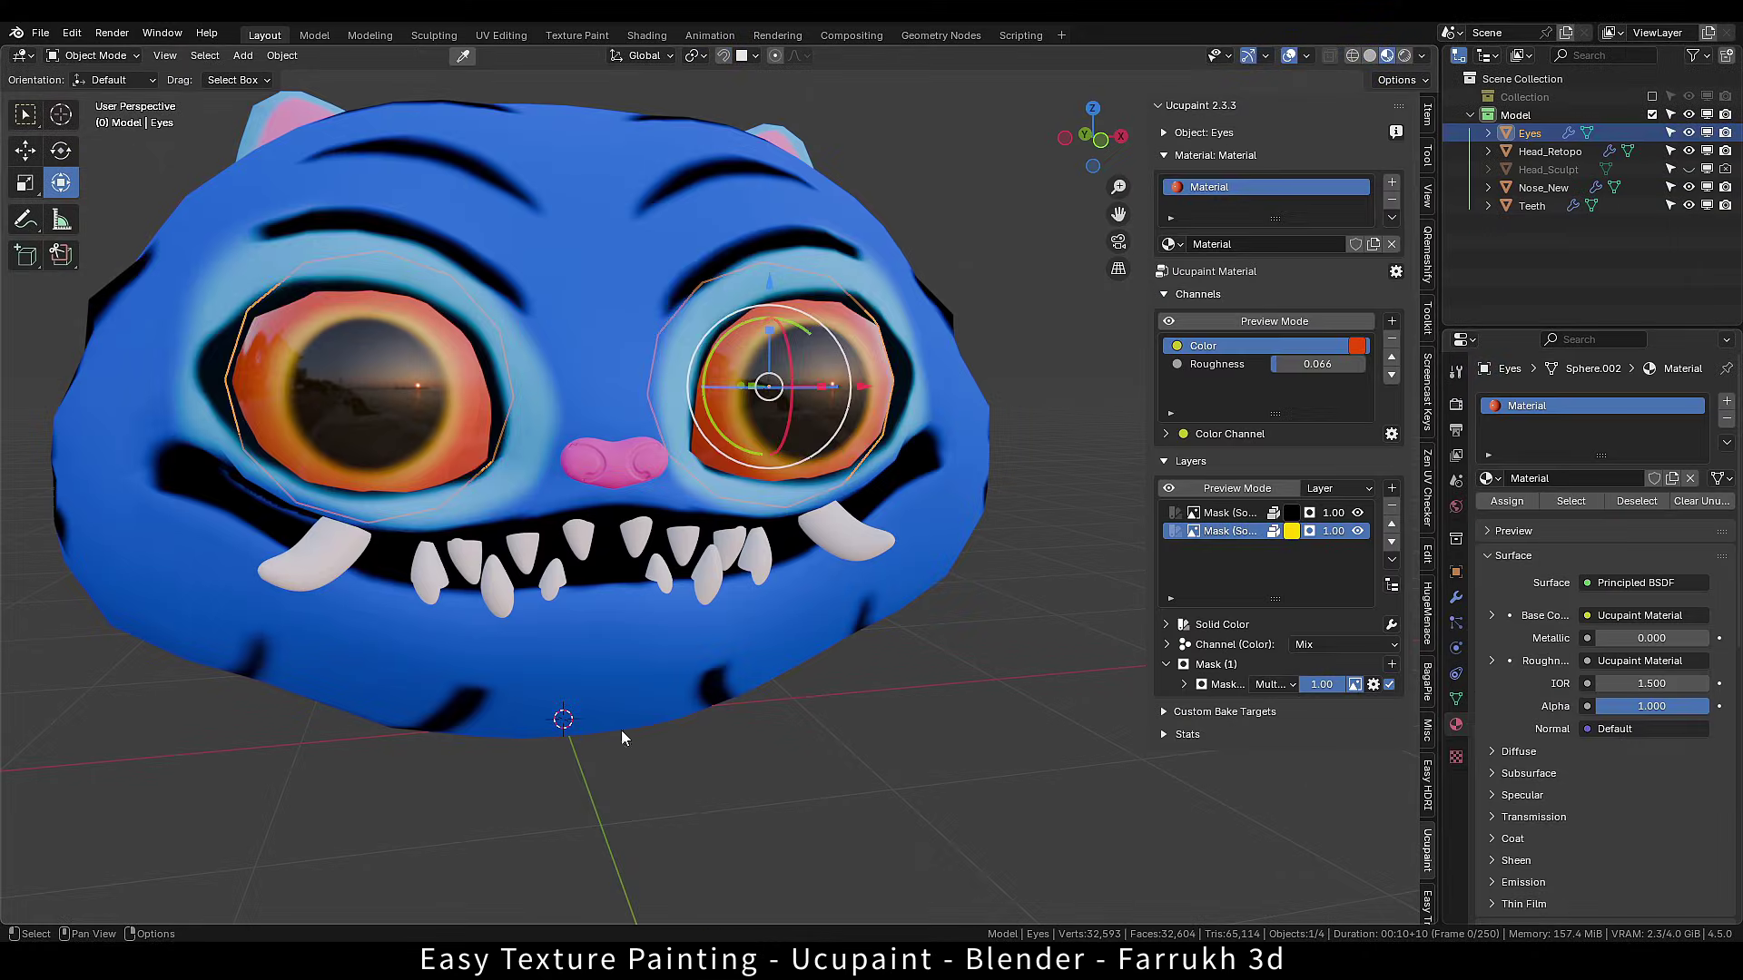
Select the head and turn on layer preview mode to inspect its painted mask in isolation.
left_click(740, 648)
scroll(656, 672, "down", 3)
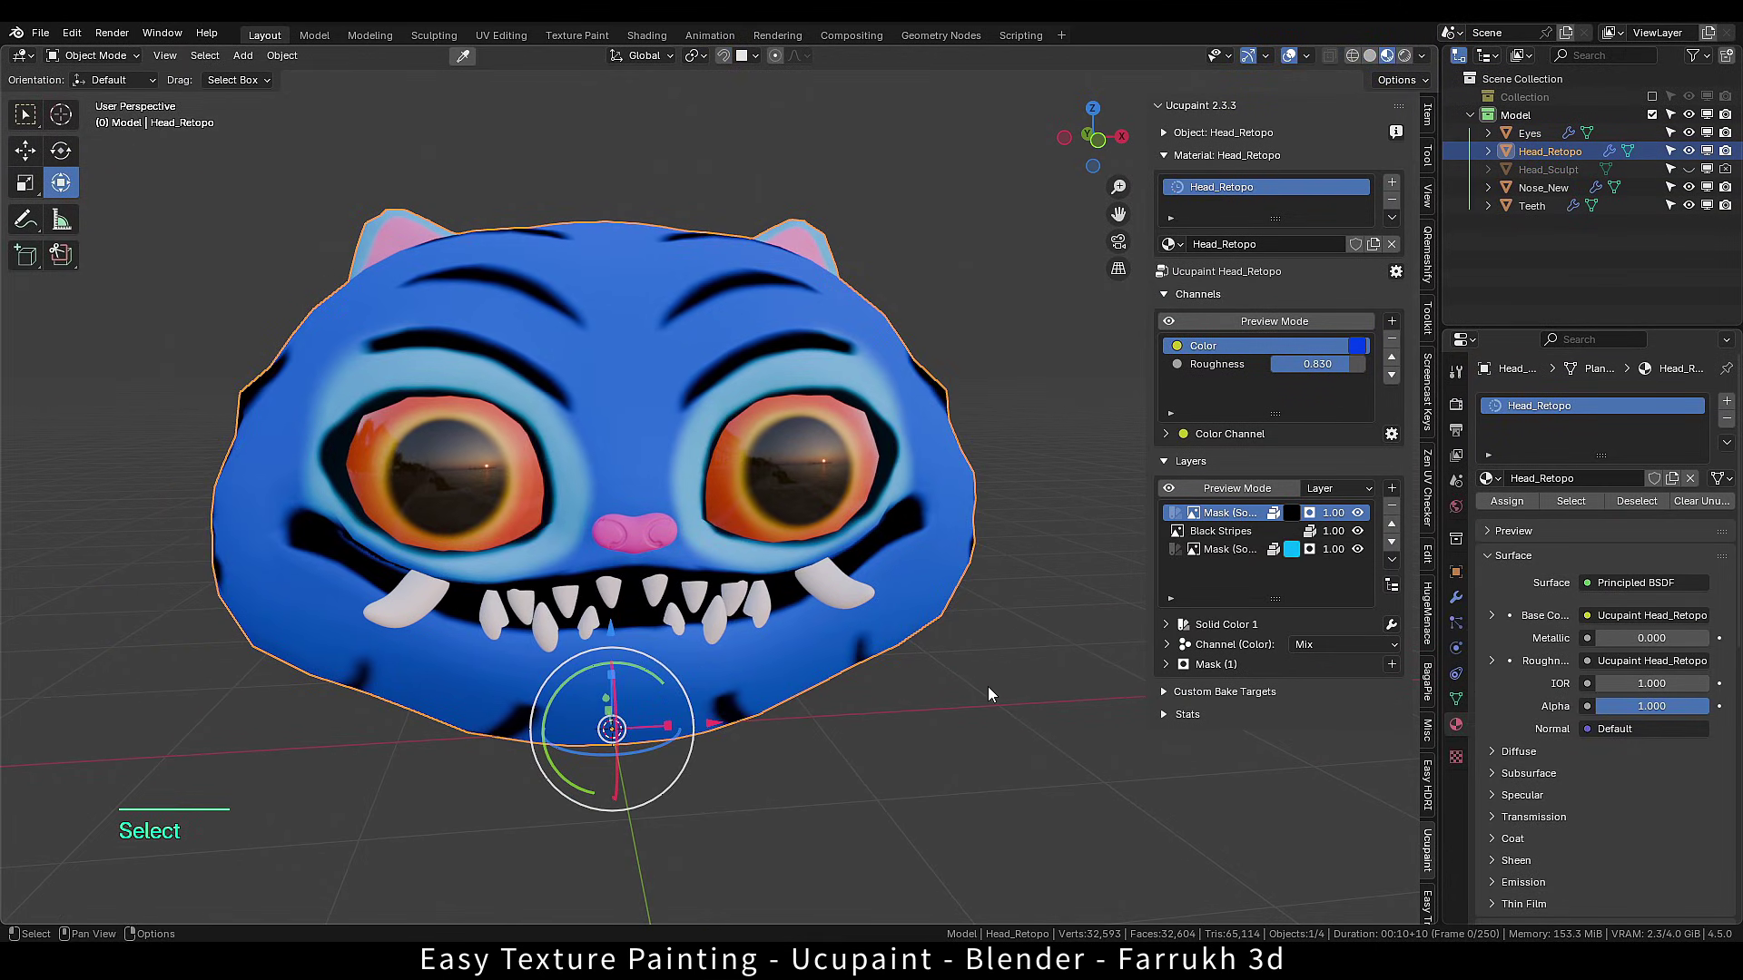
left_click(1237, 488)
scroll(826, 556, "up", 2)
left_click(1211, 548)
Select the head again after checking the nose, and turn off its layer preview mode.
left_click(626, 520)
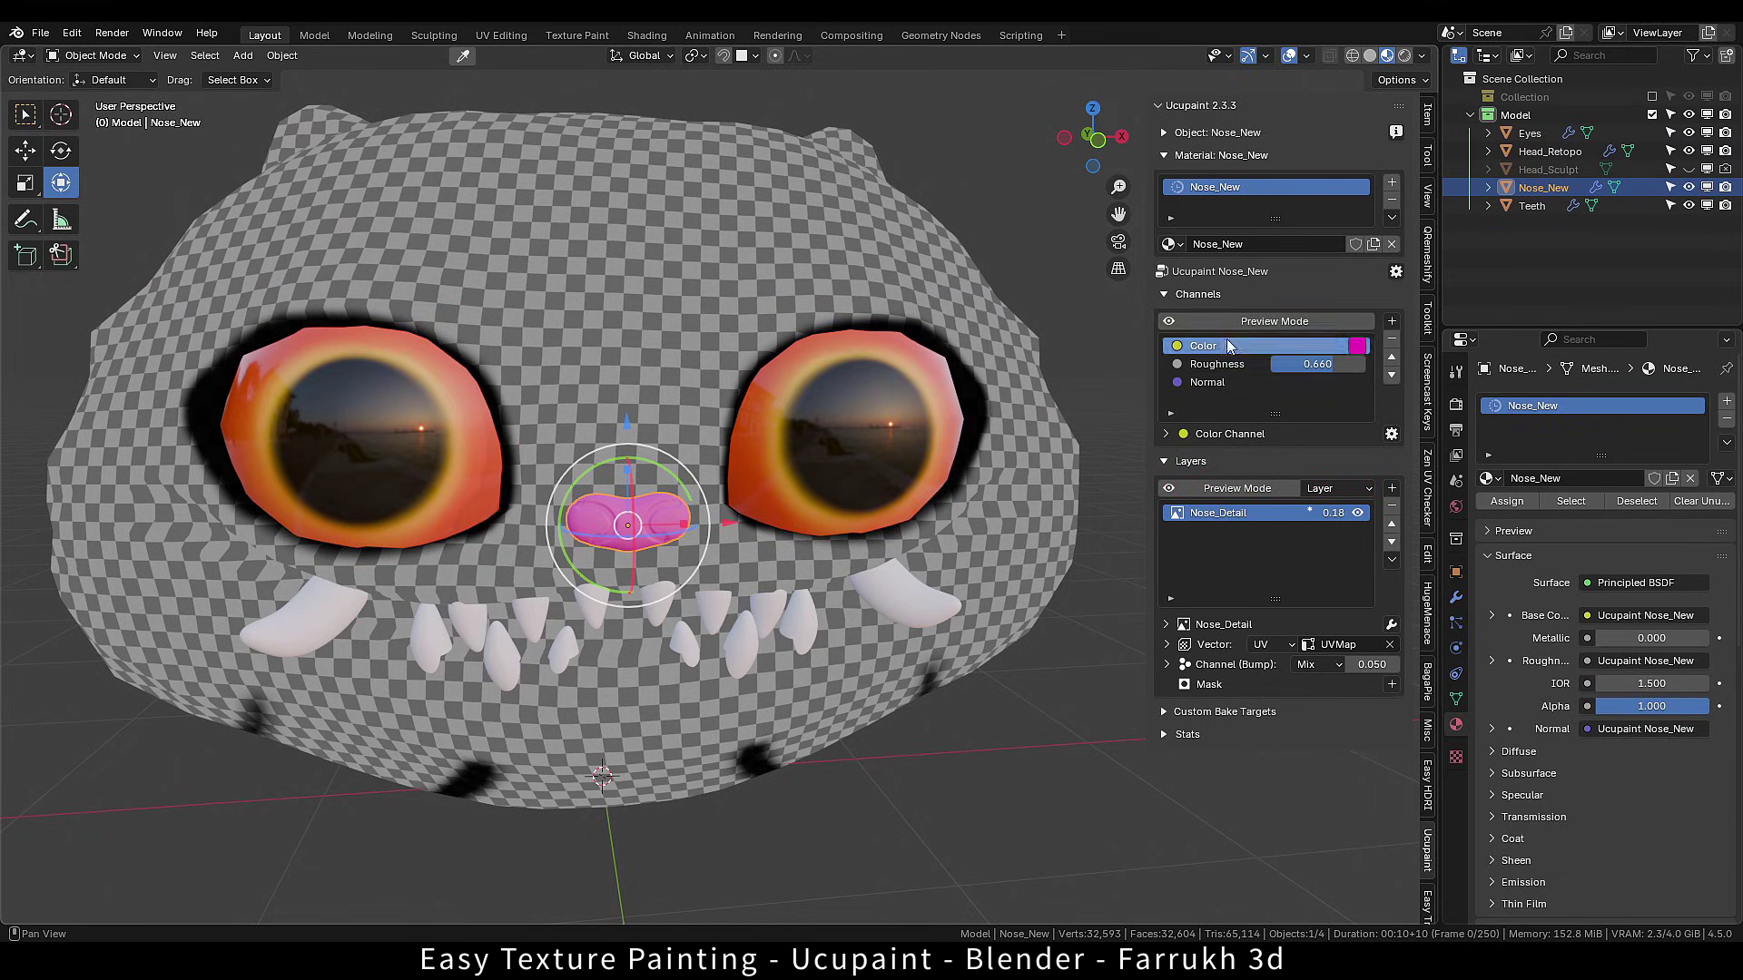
left_click(842, 488)
left_click(743, 701)
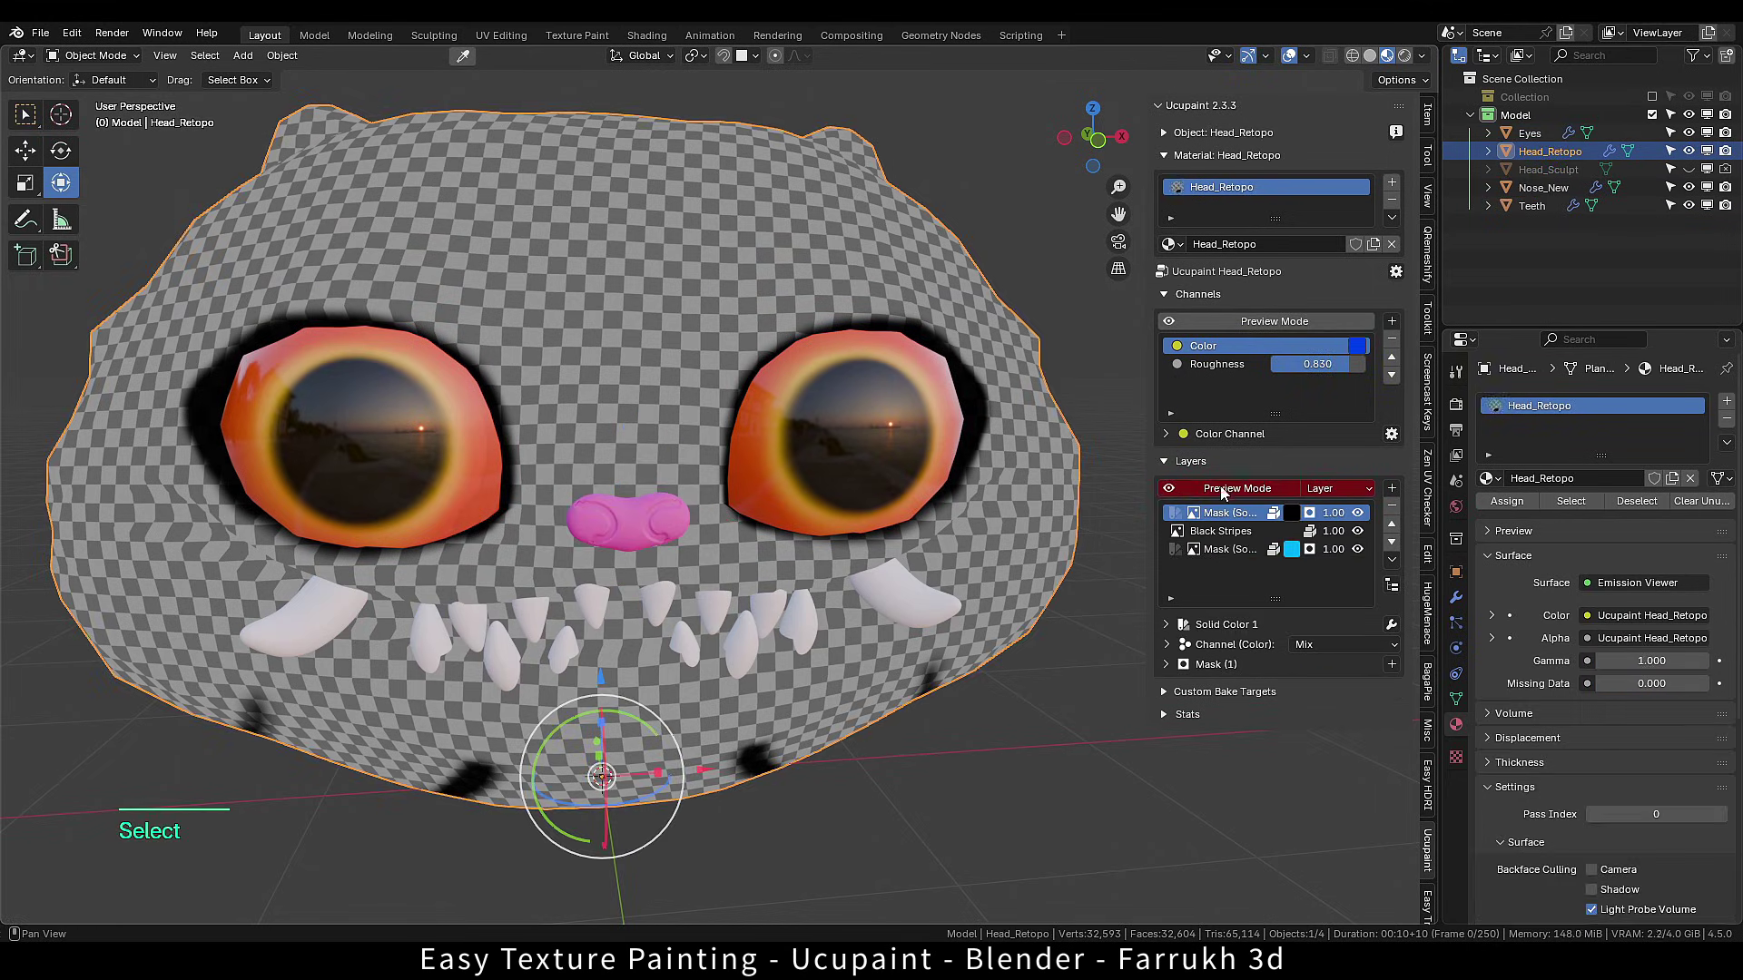
left_click(1225, 489)
left_click(1094, 563)
scroll(639, 657, "down", 2)
scroll(672, 661, "up", 1)
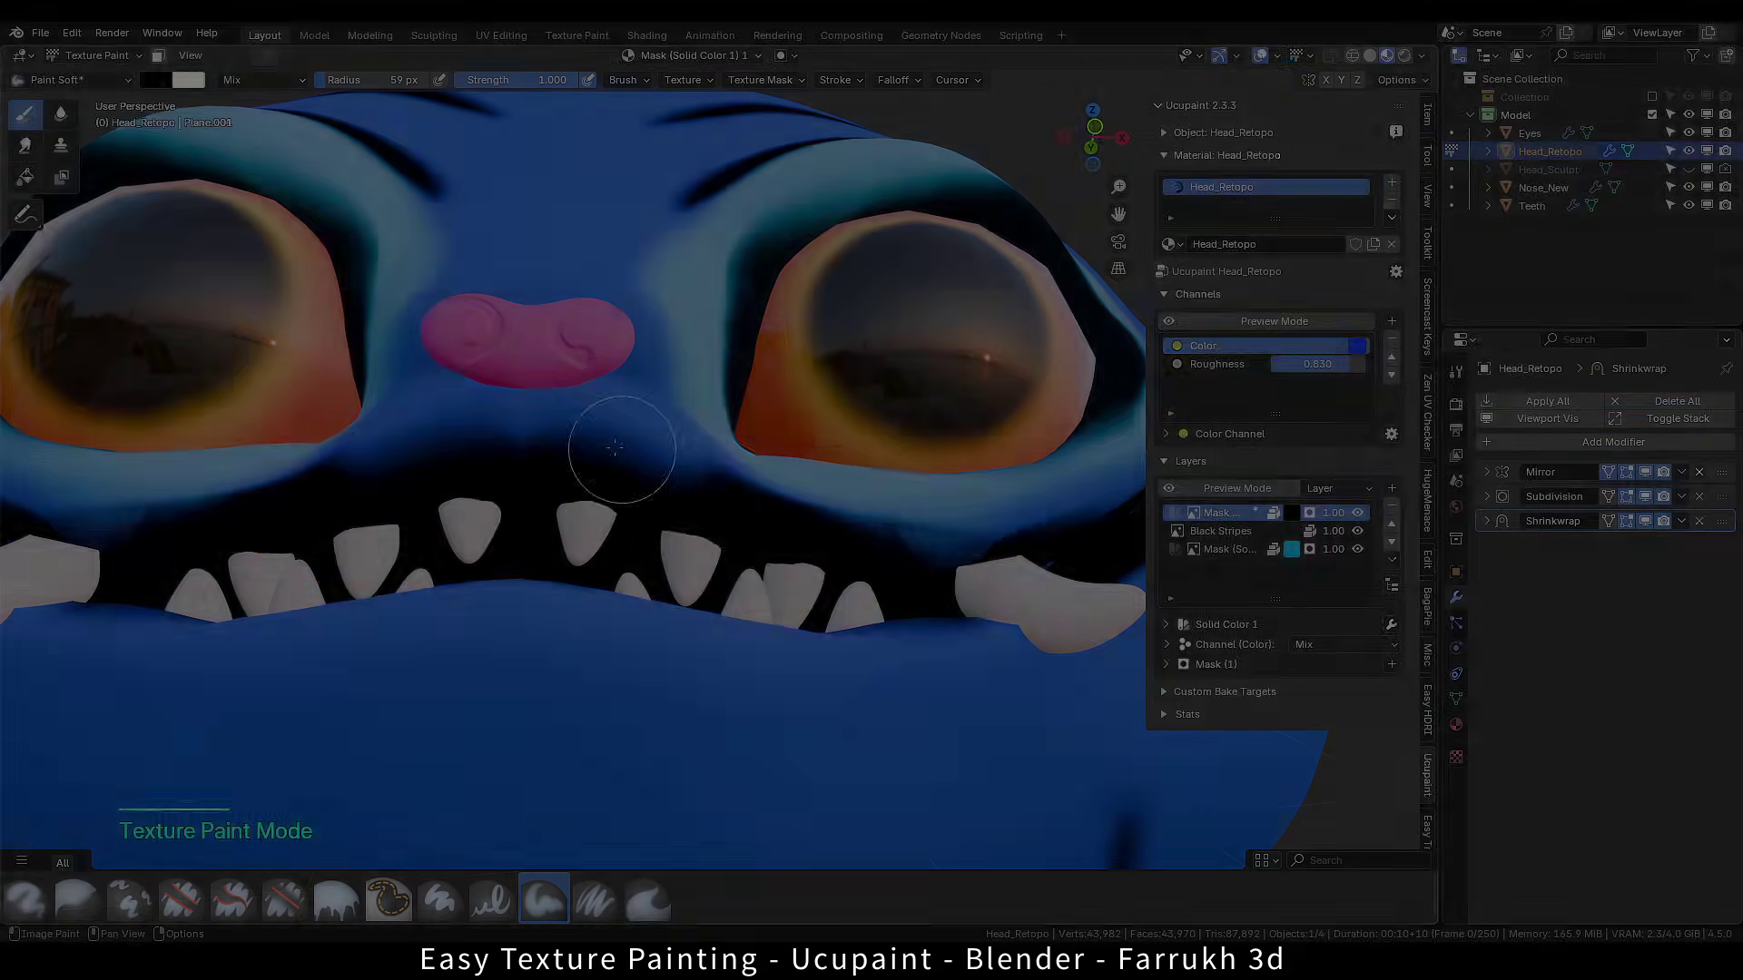
Swap the brush colours to make white active for painting the head's black mask around the mouth.
key("x")
scroll(806, 548, "up", 2)
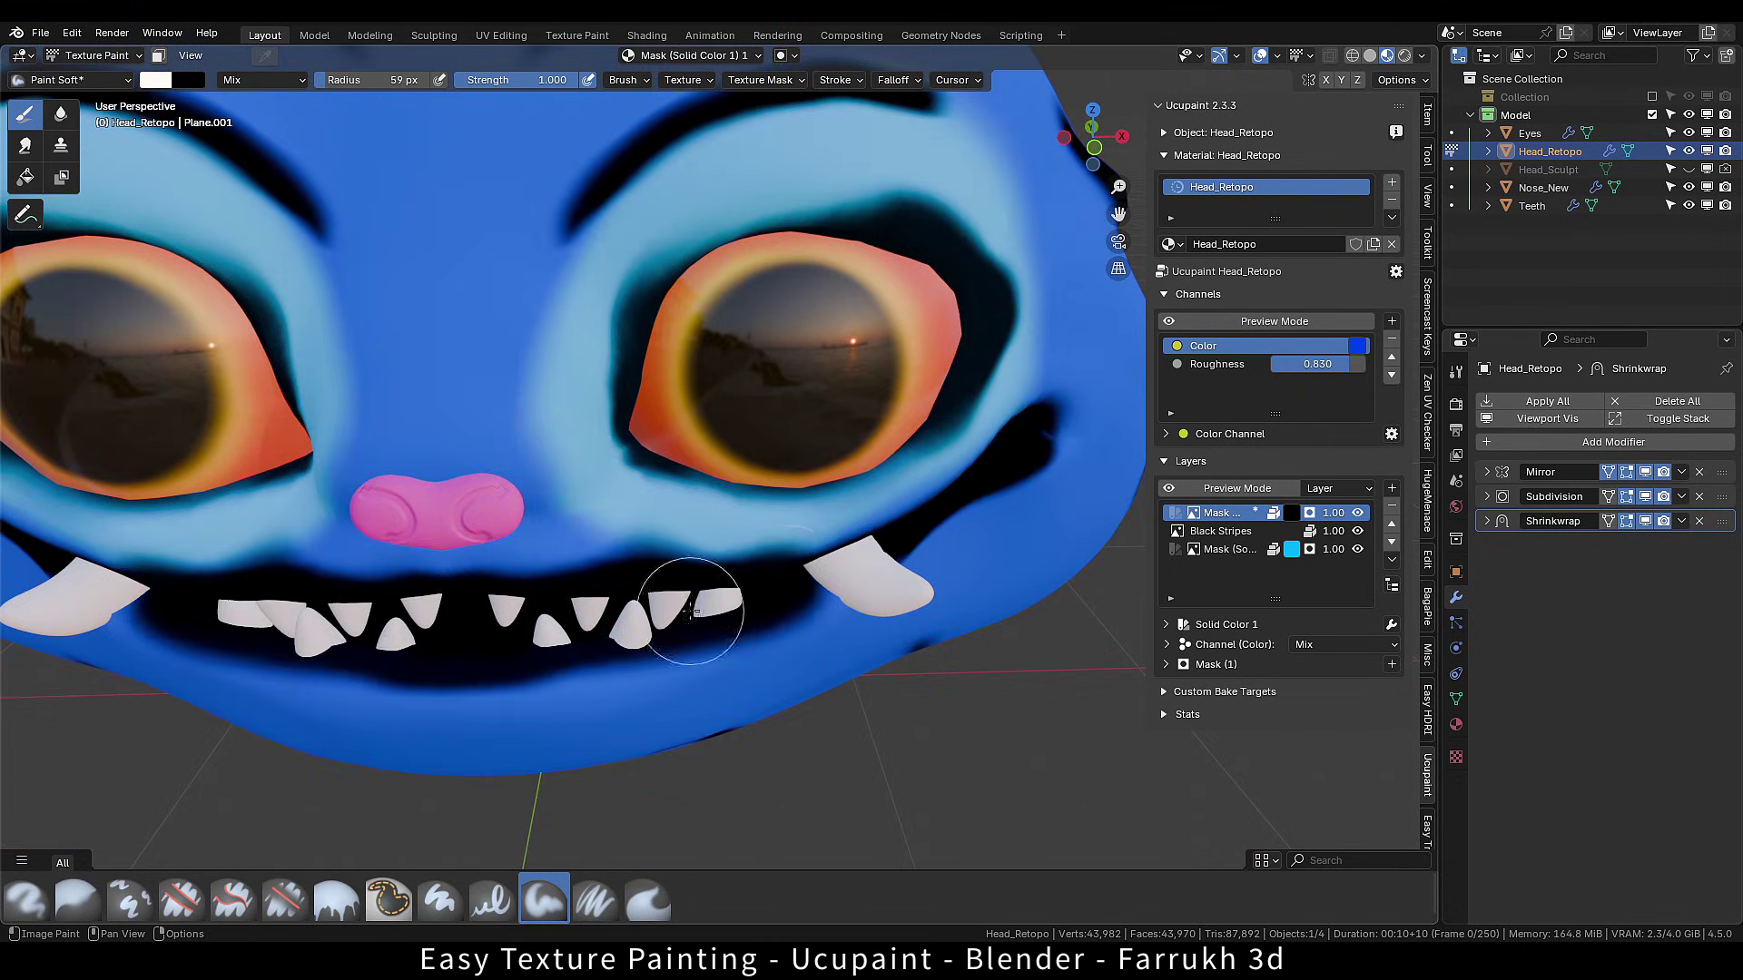
scroll(689, 610, "up", 2)
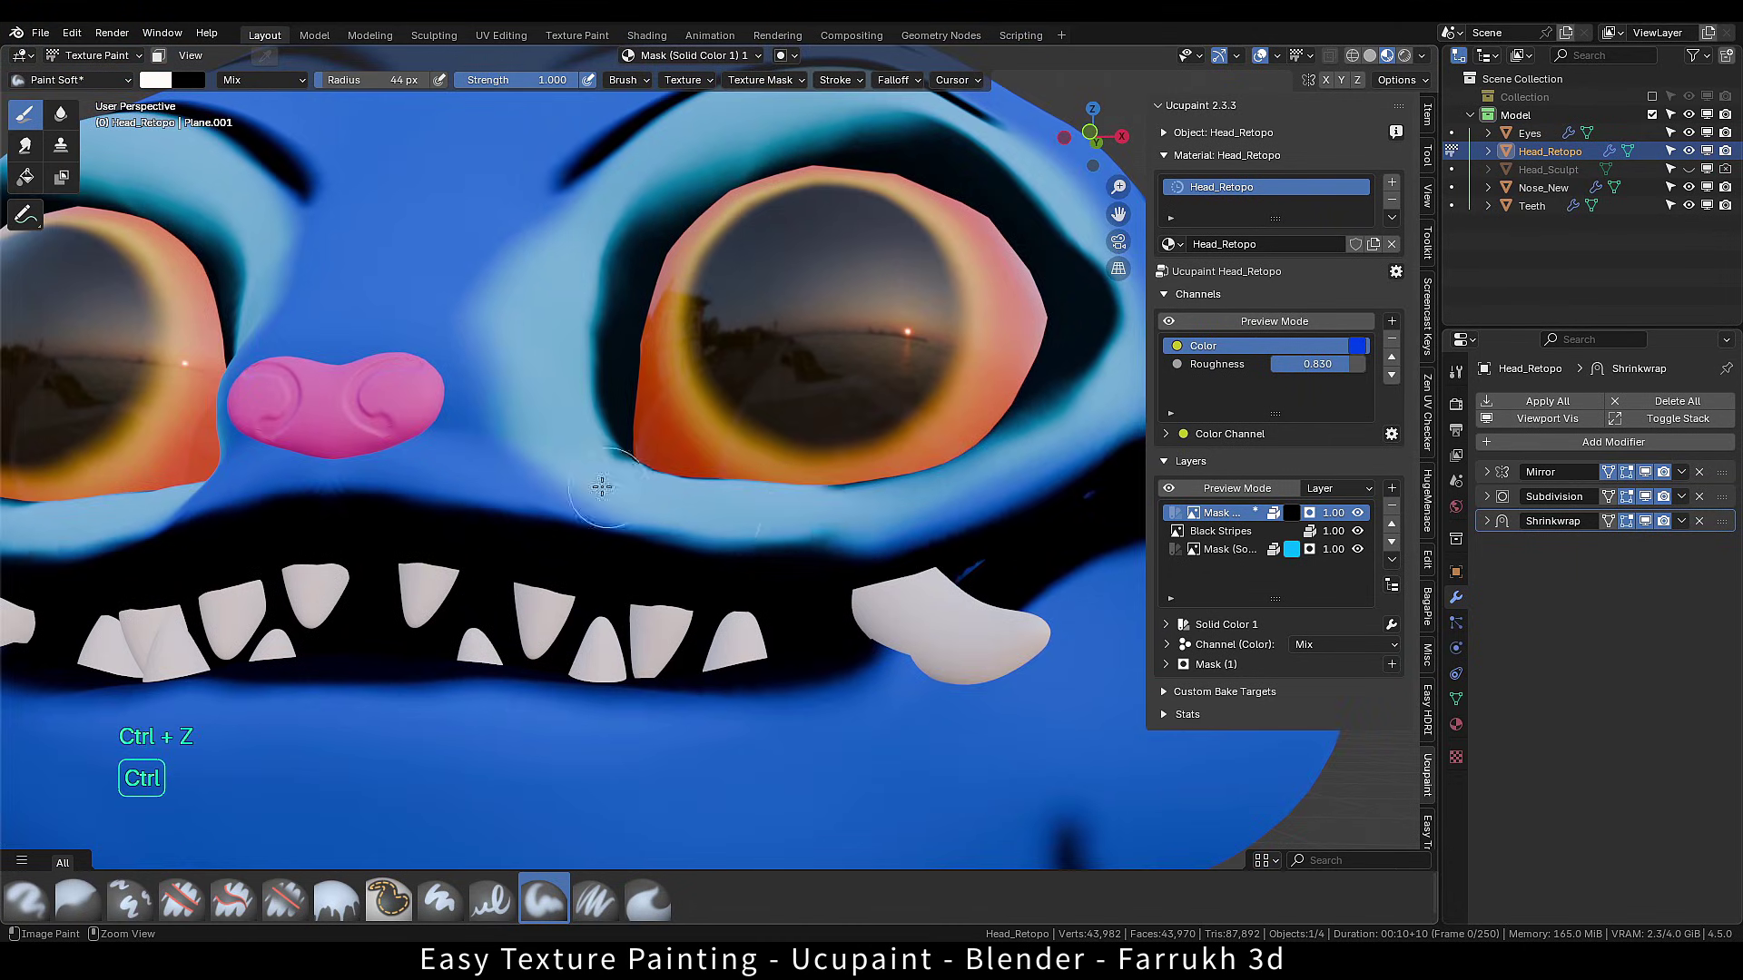
scroll(790, 479, "down", 3)
left_click_drag(791, 481, 821, 534, "alt")
Toggle the black mask, light blue mask and Black Stripes layers off and on to compare their effect.
left_click(1357, 512)
left_click(1357, 513)
left_click(1357, 549)
left_click(1357, 549)
left_click(1358, 531)
left_click(1358, 531)
Return the head from Texture Paint to Object Mode and deselect it.
scroll(552, 592, "down", 3)
key("z")
key("Tab")
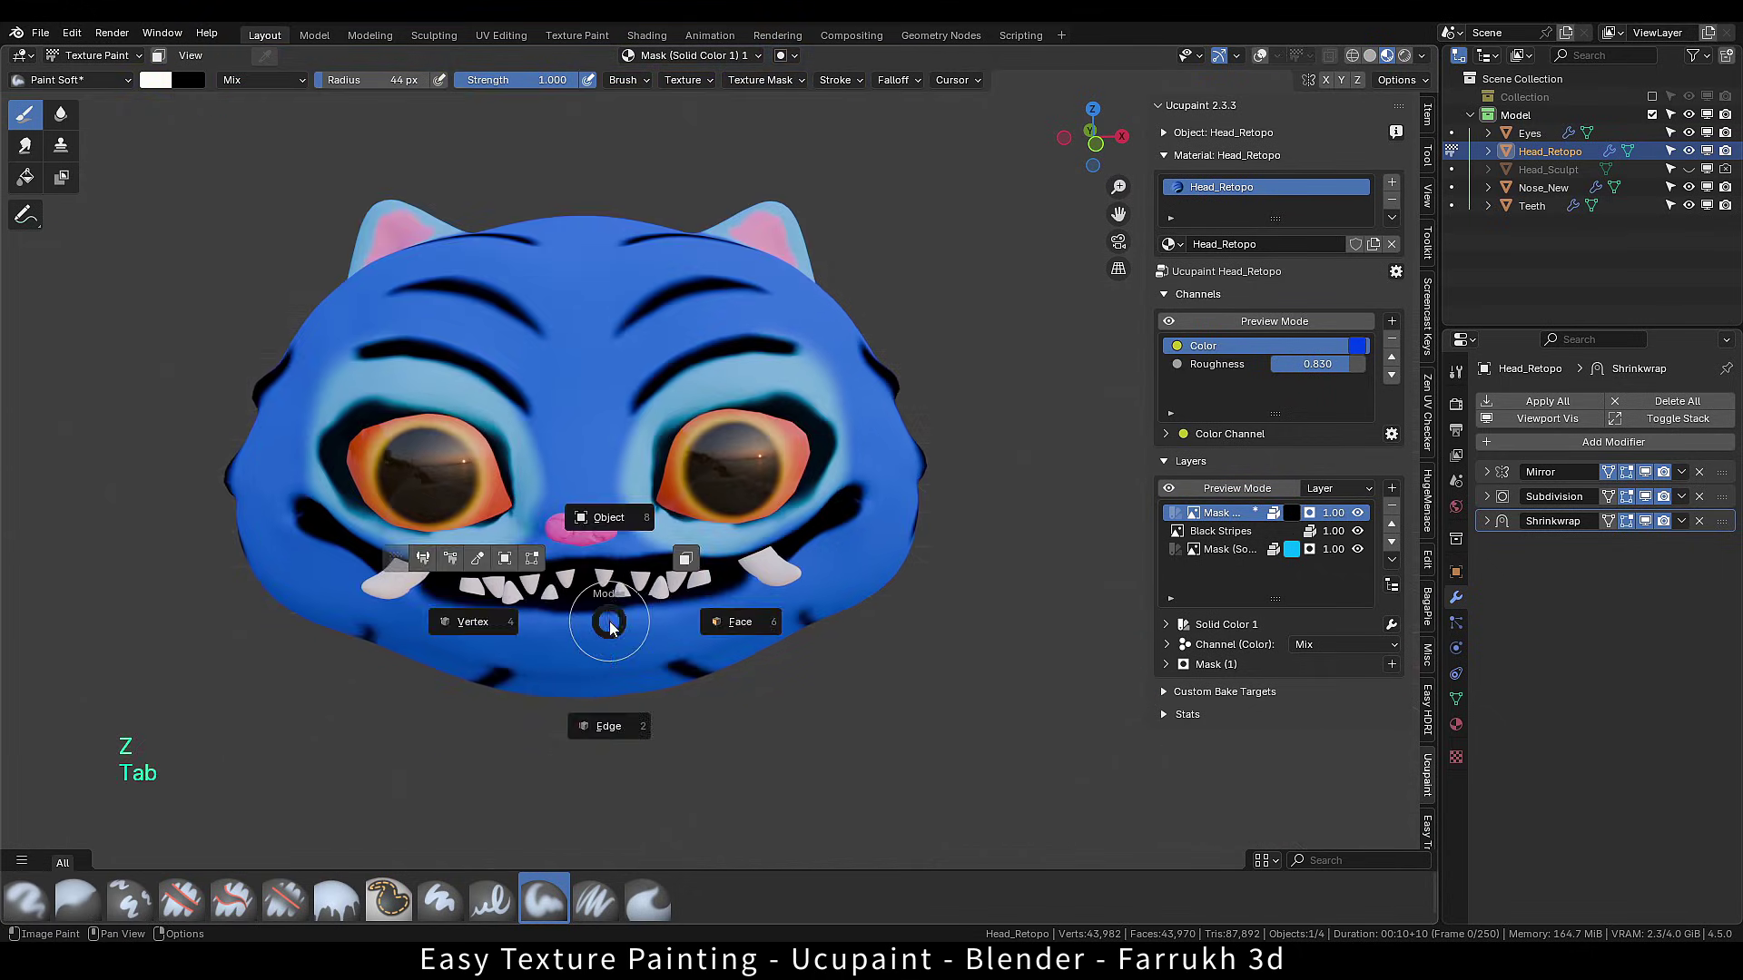
left_click(614, 517)
left_click_drag(726, 590, 763, 658, "alt")
left_click(824, 762)
mouse_move(824, 761)
left_mouse_down("alt")
mouse_move(824, 723)
mouse_move(701, 713)
mouse_move(819, 753)
mouse_move(755, 721)
left_mouse_up("alt")
left_click(824, 723)
Switch the viewport's Material Preview lighting to a different environment HDRI.
left_click(1424, 56)
left_click(1418, 206)
left_click(1257, 271)
left_click(782, 755)
middle_click_drag(755, 721, 1014, 367)
Show the wireframe over the painted model to examine its topology, and hide it again.
key("F4")
left_click_drag(801, 704, 646, 715, "alt")
scroll(646, 715, "up", 1)
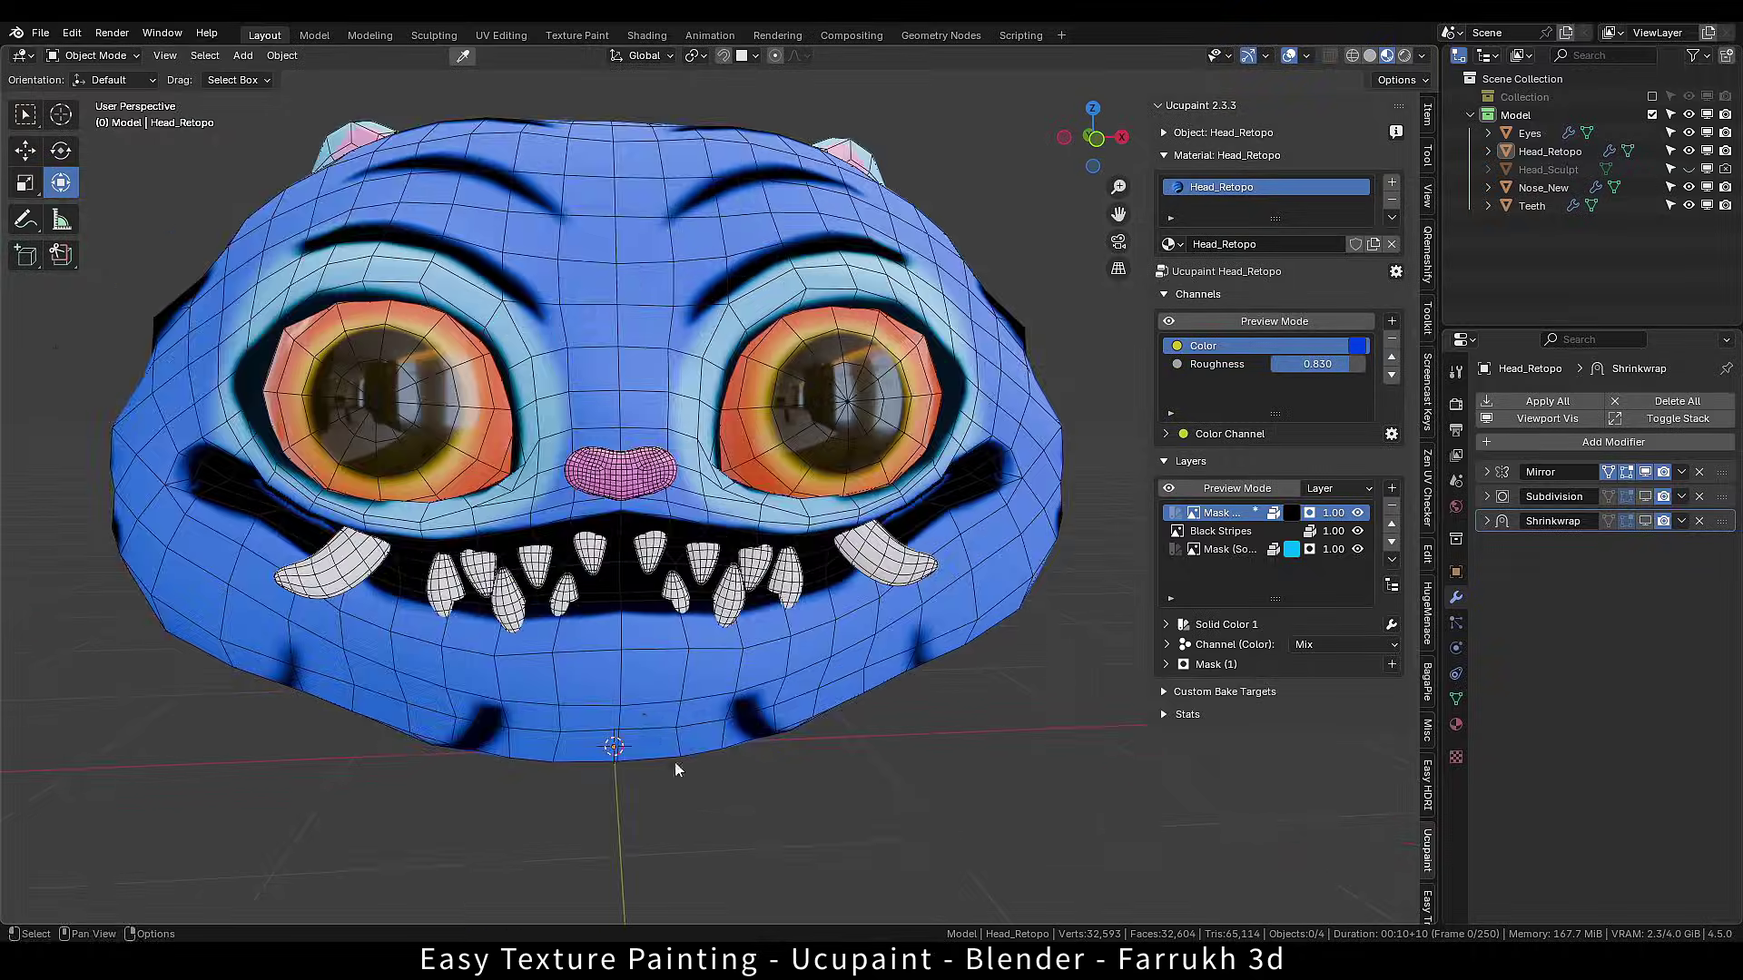
left_click(645, 715)
left_click(697, 819)
scroll(701, 816, "down", 1)
key("F4")
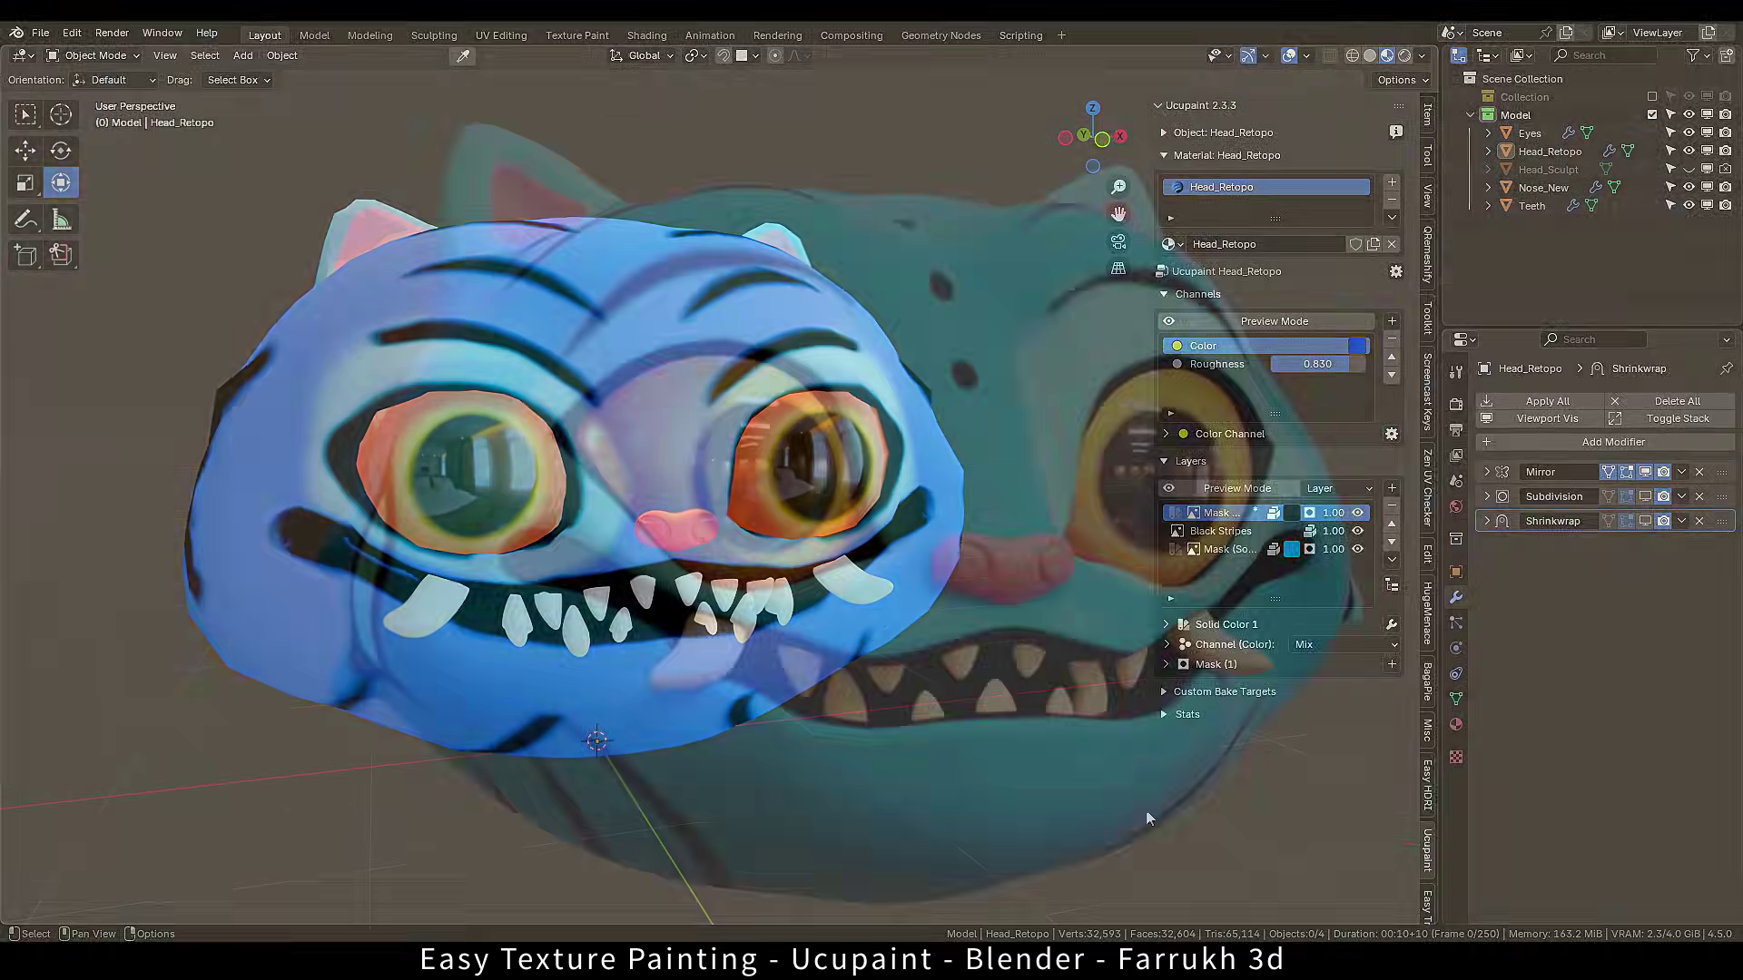